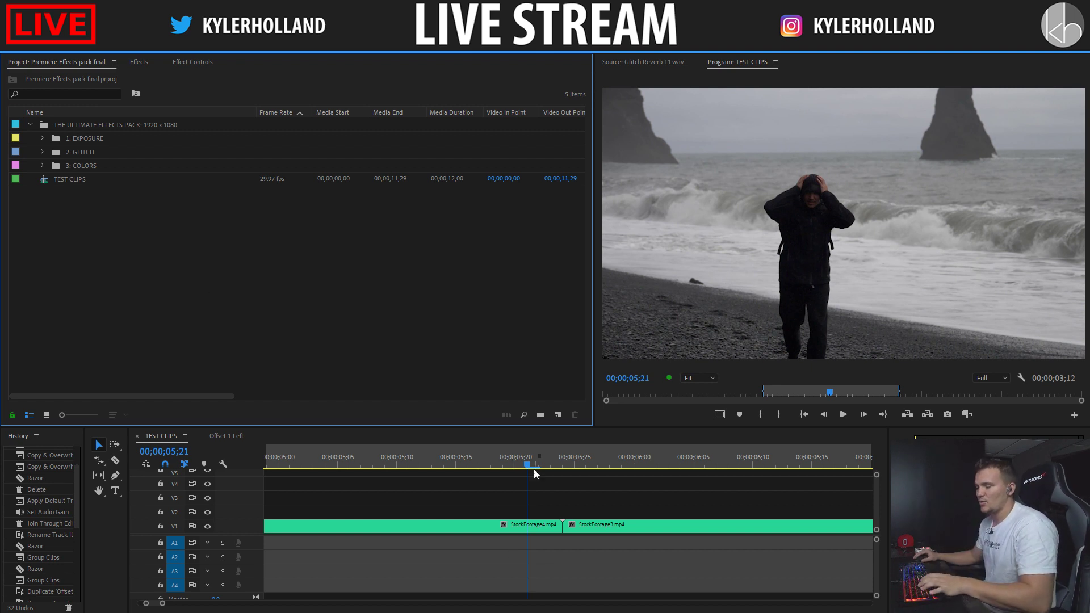
Step: Close the Offset 1 Left sequence and clear the in and out points of the TEST CLIPS sequence
{"action": "left_click", "coordinate": [202, 436]}
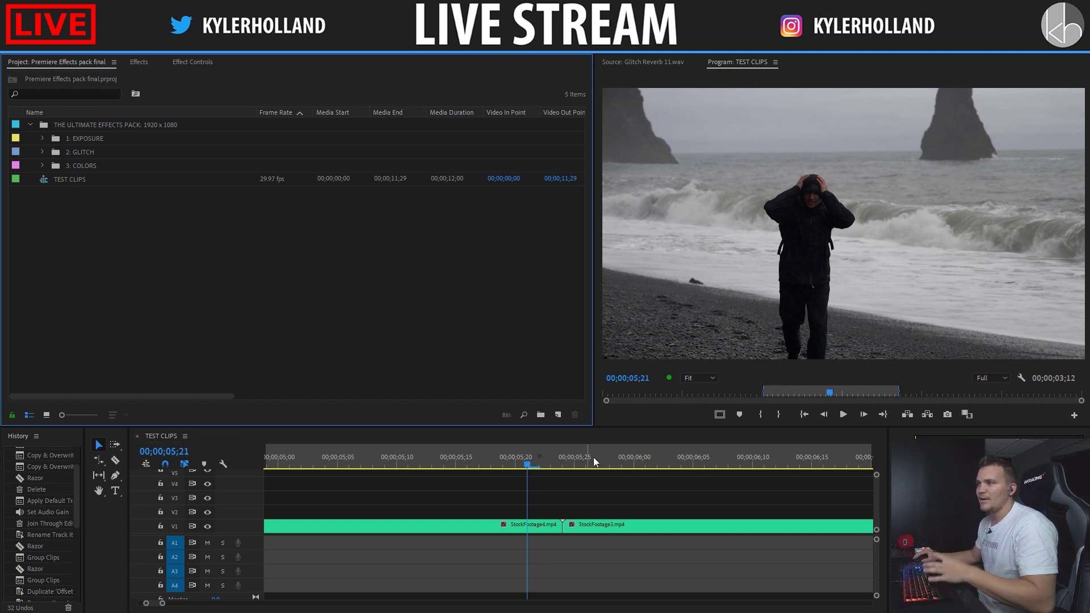
{"action": "right_click", "coordinate": [558, 458]}
{"action": "left_click", "coordinate": [623, 571]}
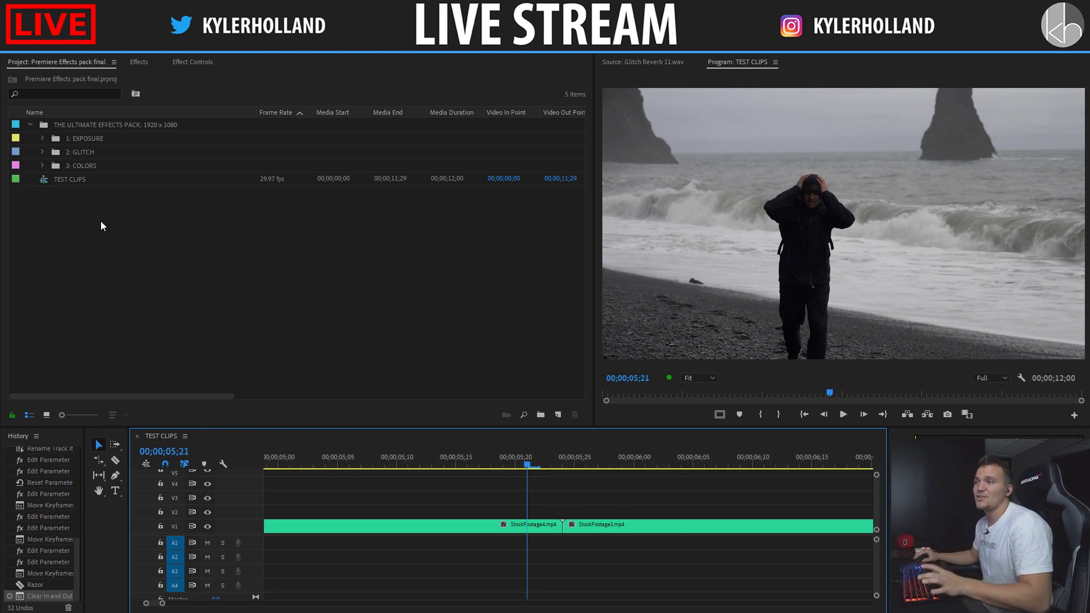
Step: Try the medium-length Light: High | 40 | Ramp effect on V2 centred over the cut between StockFootage4 and StockFootage3, play it, and undo the placement
{"action": "left_click", "coordinate": [42, 138]}
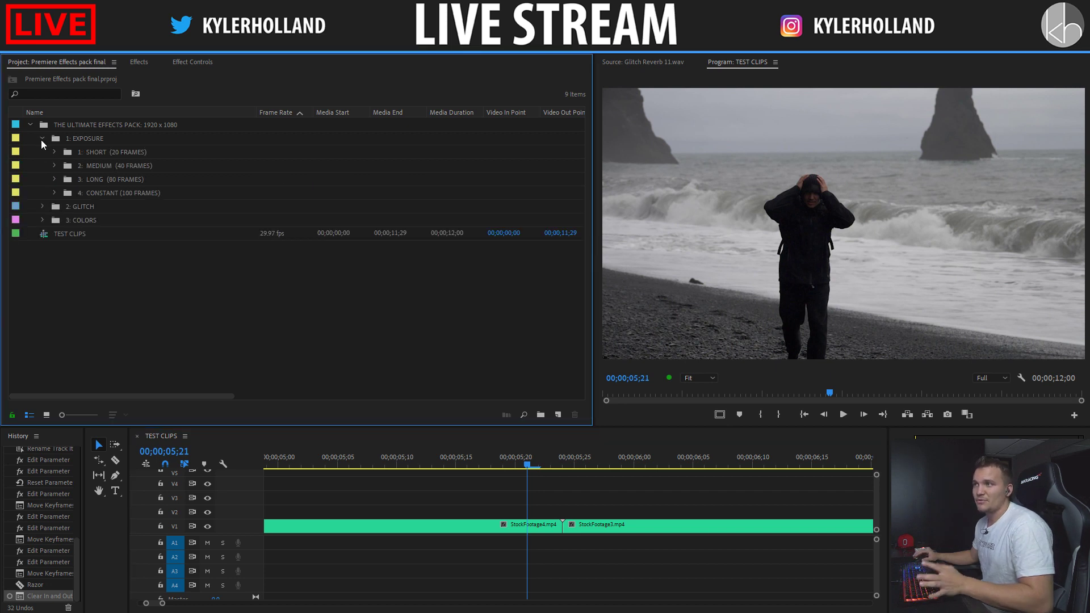
{"action": "left_click", "coordinate": [54, 166]}
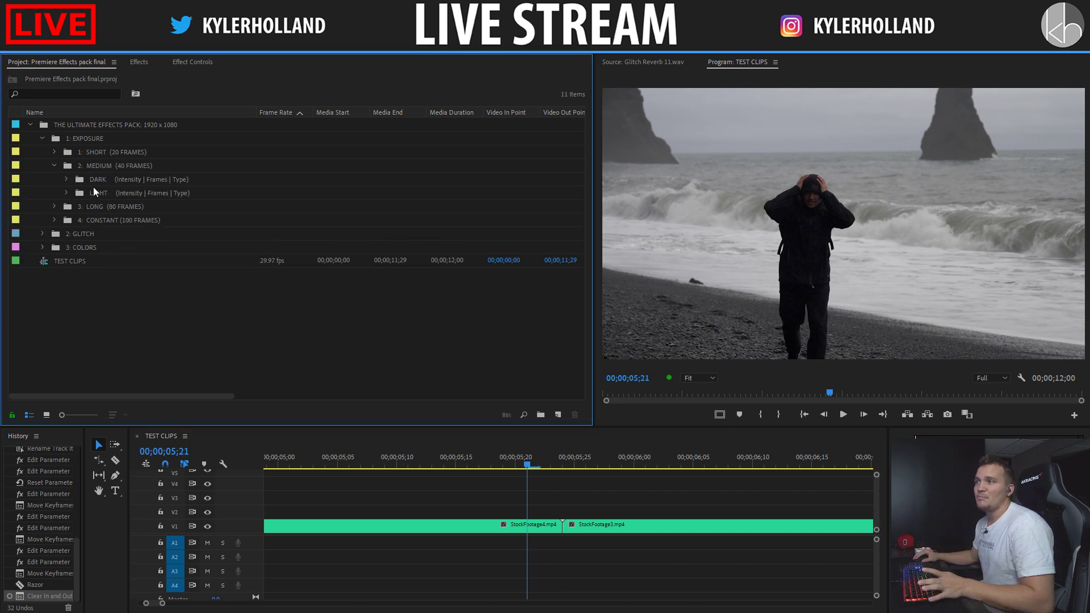
{"action": "left_click", "coordinate": [66, 193]}
{"action": "left_click_drag", "start_coordinate": [159, 273], "coordinate": [170, 275]}
{"action": "left_click_drag", "start_coordinate": [173, 232], "coordinate": [563, 515]}
{"action": "key", "text": "space"}
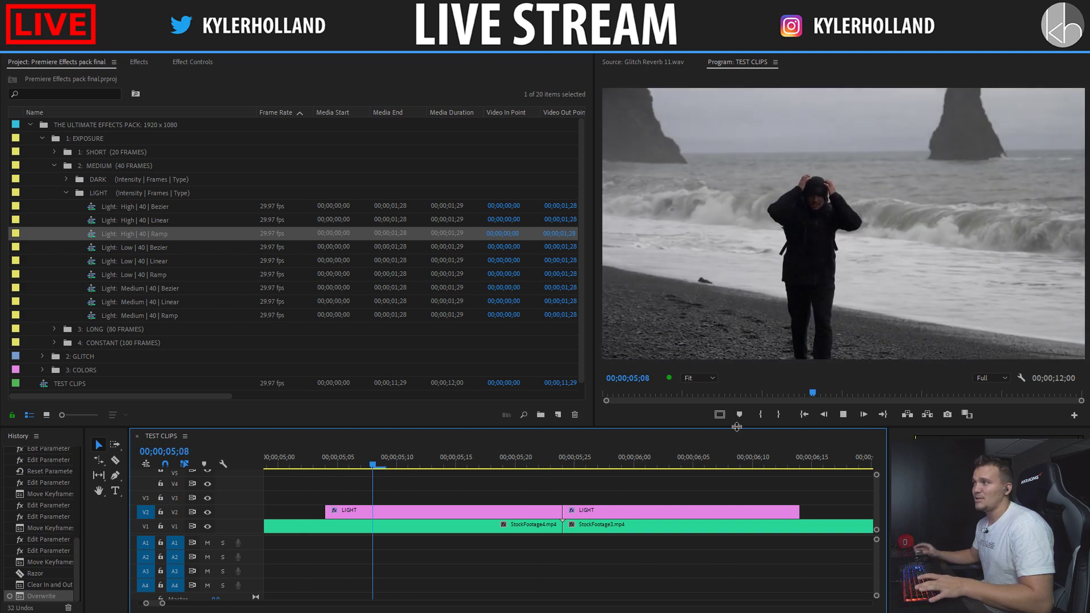
{"action": "key", "text": "space"}
{"action": "left_click", "coordinate": [301, 464]}
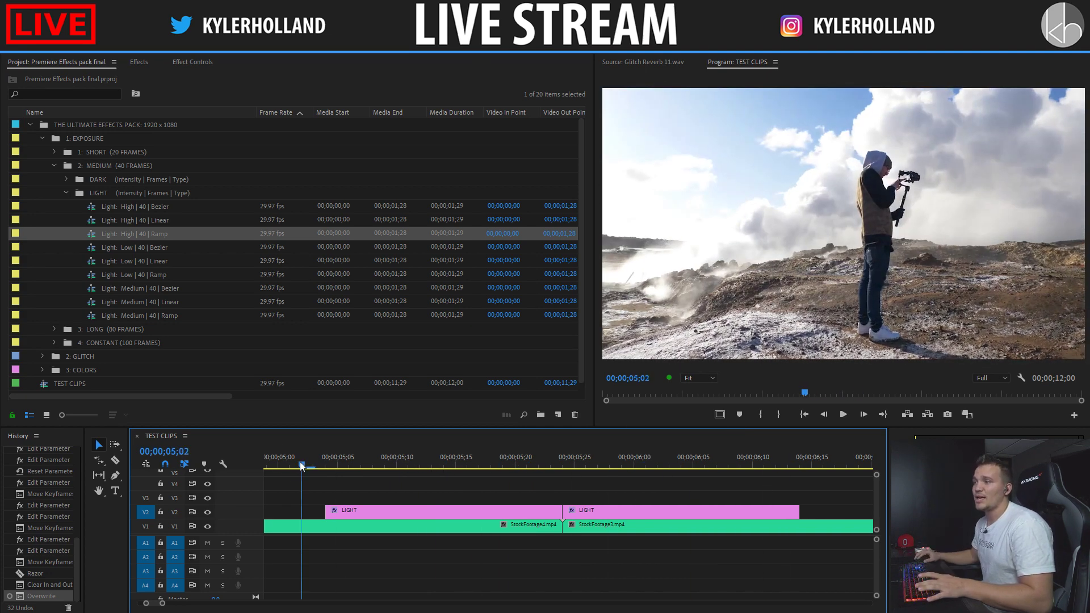
{"action": "key", "text": "space"}
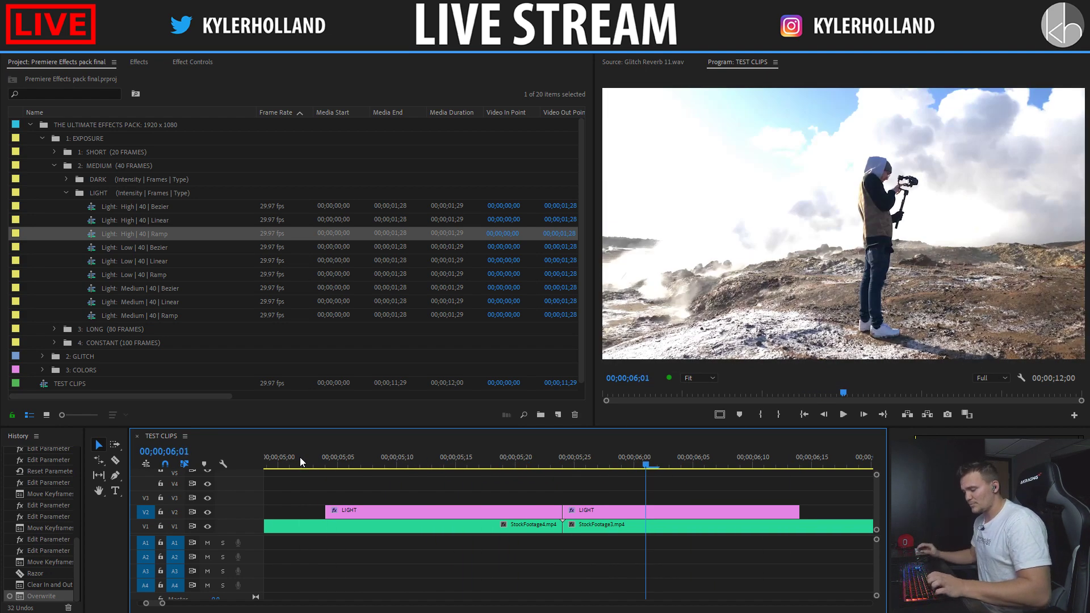
{"action": "key", "text": "ctrl+z"}
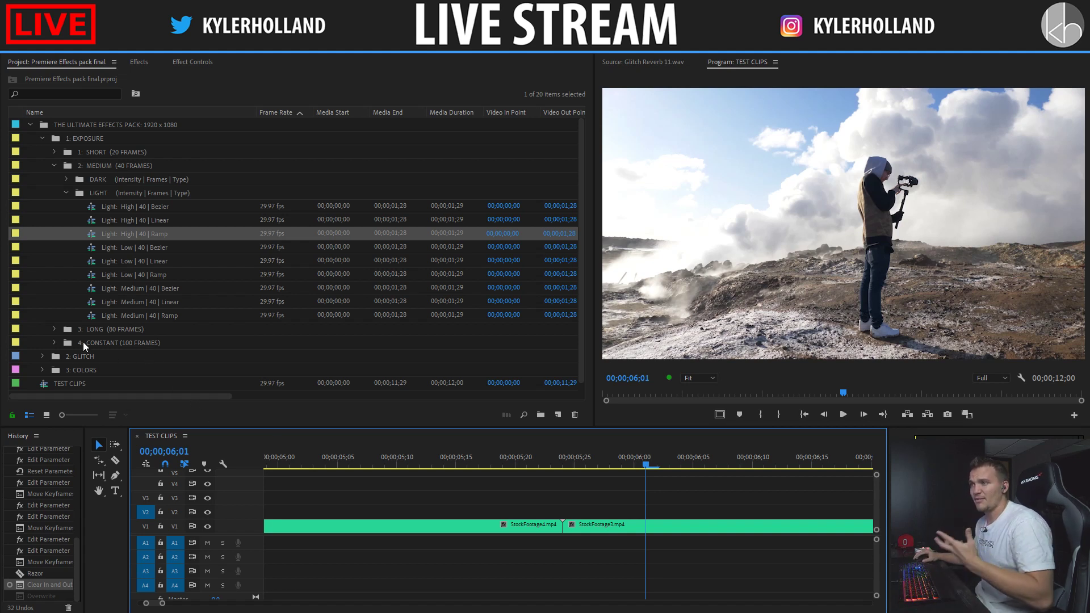
Step: Expand the 2: GLITCH bin and collapse the 2: MEDIUM (40 FRAMES) exposure bin
{"action": "left_click", "coordinate": [42, 356]}
{"action": "scroll", "coordinate": [199, 332], "scroll_direction": "down", "scroll_amount": 1}
{"action": "scroll", "coordinate": [84, 221], "scroll_direction": "up", "scroll_amount": 1}
{"action": "left_click", "coordinate": [54, 166]}
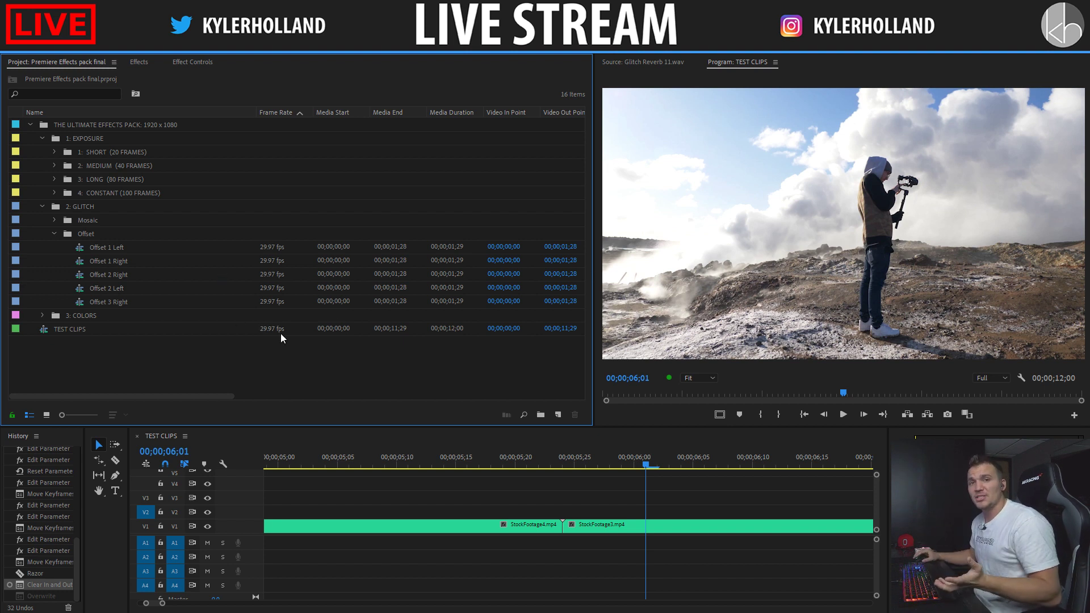
Step: Try the Mosaic 2 glitch effect over the cut between the two stock clips, play it back, and undo the placement
{"action": "left_click", "coordinate": [58, 220]}
{"action": "left_click", "coordinate": [124, 250]}
{"action": "left_click_drag", "start_coordinate": [115, 253], "coordinate": [546, 485]}
{"action": "left_click", "coordinate": [380, 454]}
{"action": "key", "text": "space"}
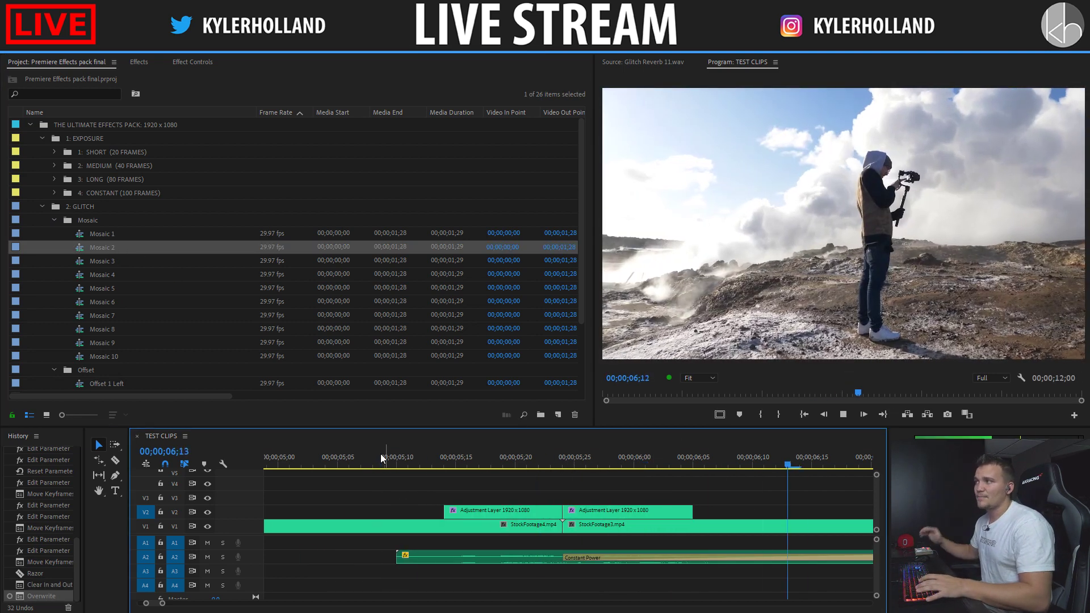
{"action": "left_click", "coordinate": [383, 454]}
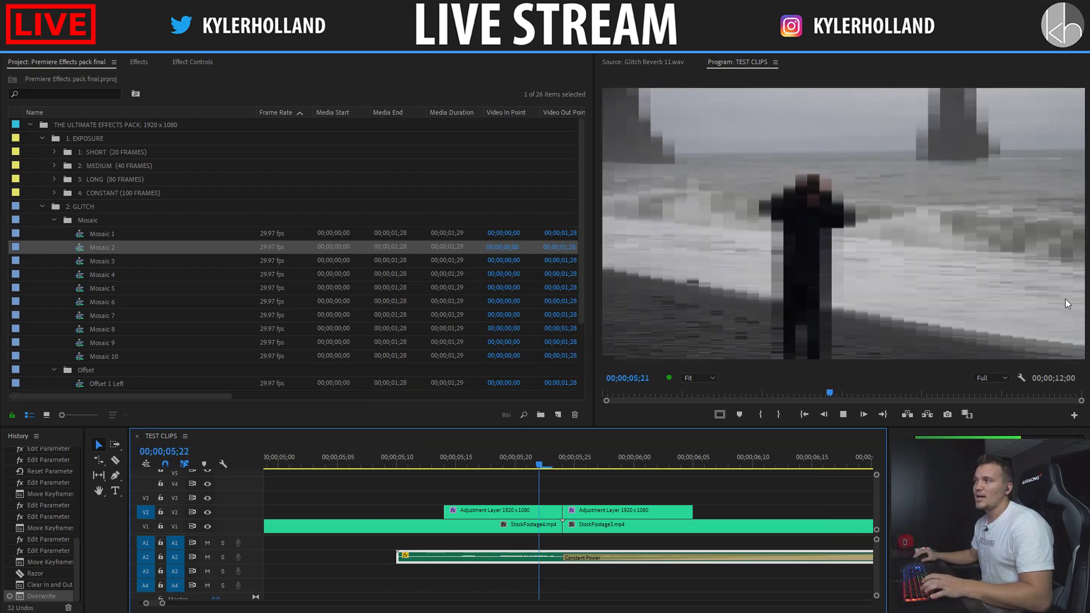
{"action": "key", "text": "ctrl+z"}
Step: Try the Mosaic 6 glitch effect on V2 over the same cut, play it back, and undo the placement
{"action": "left_click", "coordinate": [136, 275]}
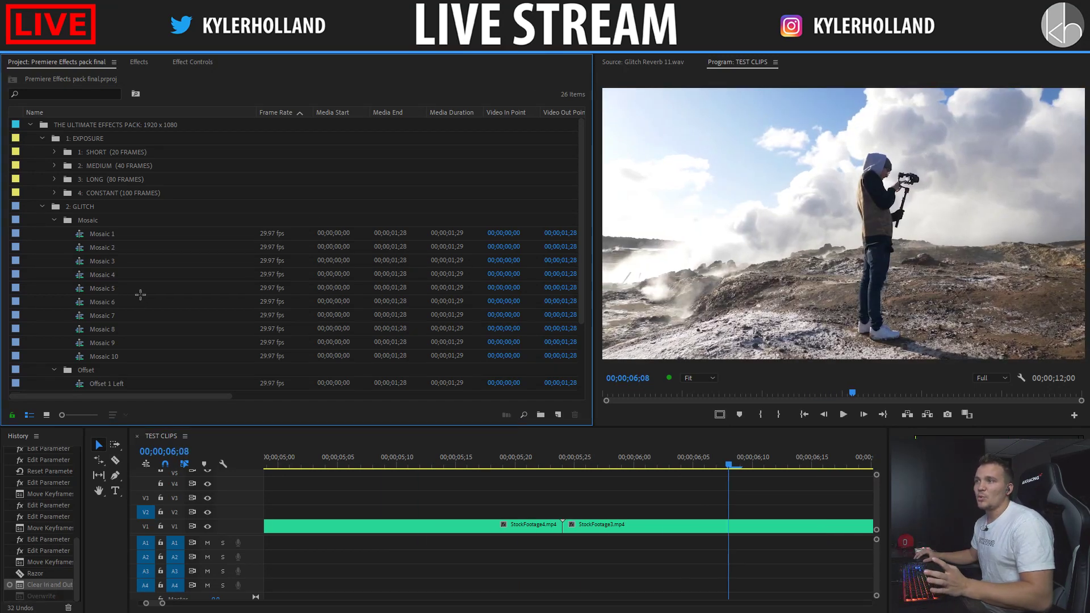
{"action": "scroll", "coordinate": [120, 289], "scroll_direction": "down", "scroll_amount": 2}
{"action": "left_click", "coordinate": [110, 225]}
{"action": "left_click_drag", "start_coordinate": [111, 227], "coordinate": [572, 510]}
{"action": "left_click", "coordinate": [396, 467]}
{"action": "key", "text": "space"}
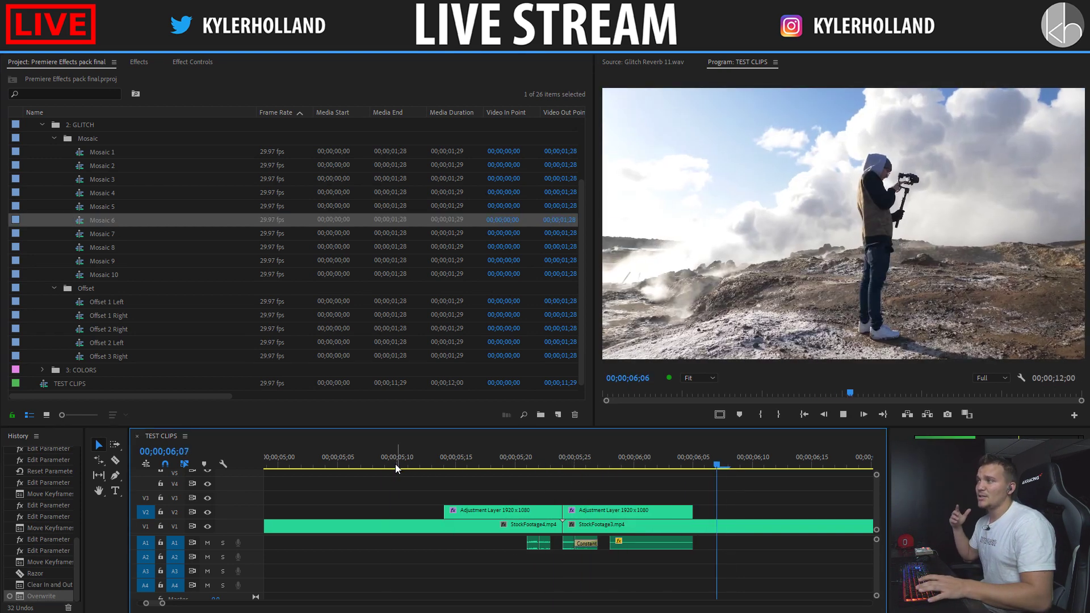
{"action": "left_click", "coordinate": [395, 466]}
{"action": "key", "text": "ctrl+z"}
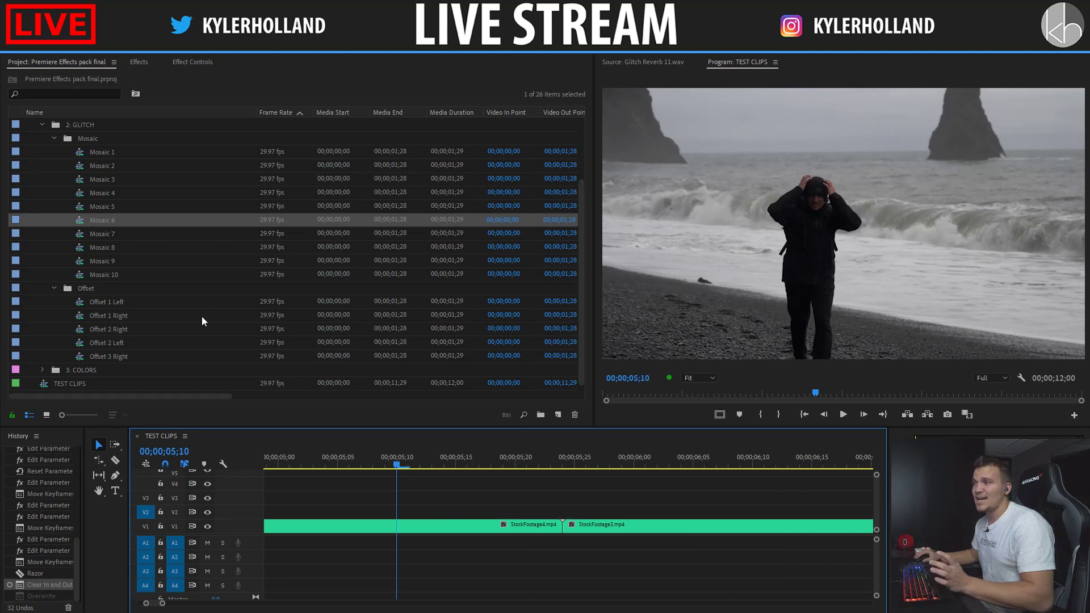
Step: Try the Offset 1 Left glitch effect on V2 centred over the cut, play it back, and undo the placement
{"action": "left_click", "coordinate": [217, 321]}
{"action": "left_click_drag", "start_coordinate": [122, 305], "coordinate": [562, 512]}
{"action": "left_click", "coordinate": [298, 452]}
{"action": "key", "text": "space"}
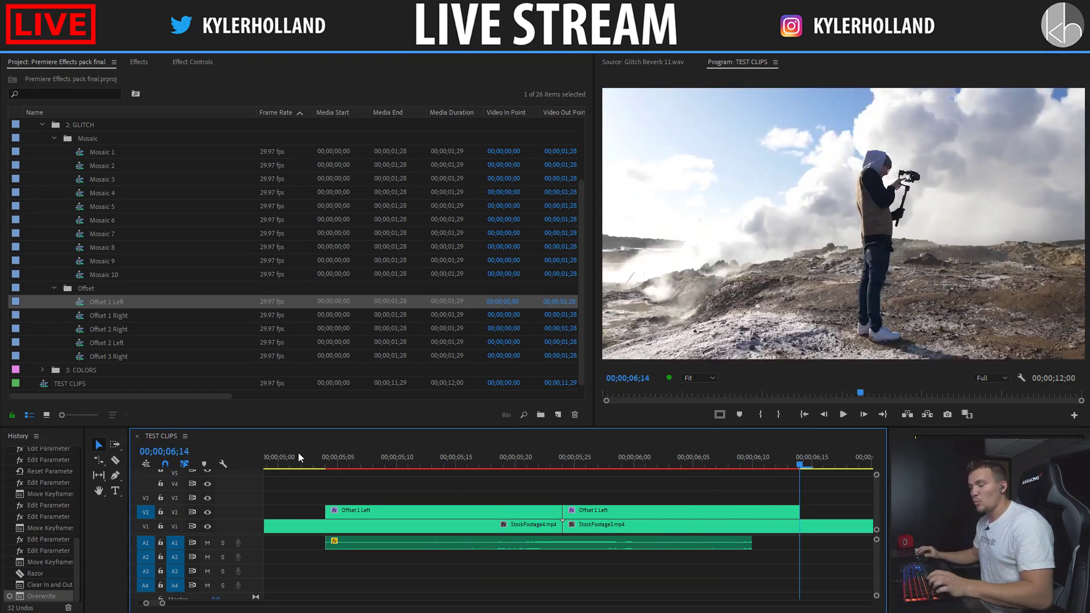
{"action": "key", "text": "ctrl+z"}
Step: Try the Offset 2 Right glitch effect on V2 over the cut, play it back, and undo the placement
{"action": "left_click", "coordinate": [108, 330]}
{"action": "left_click_drag", "start_coordinate": [107, 330], "coordinate": [327, 511]}
{"action": "left_click", "coordinate": [325, 462]}
{"action": "key", "text": "space"}
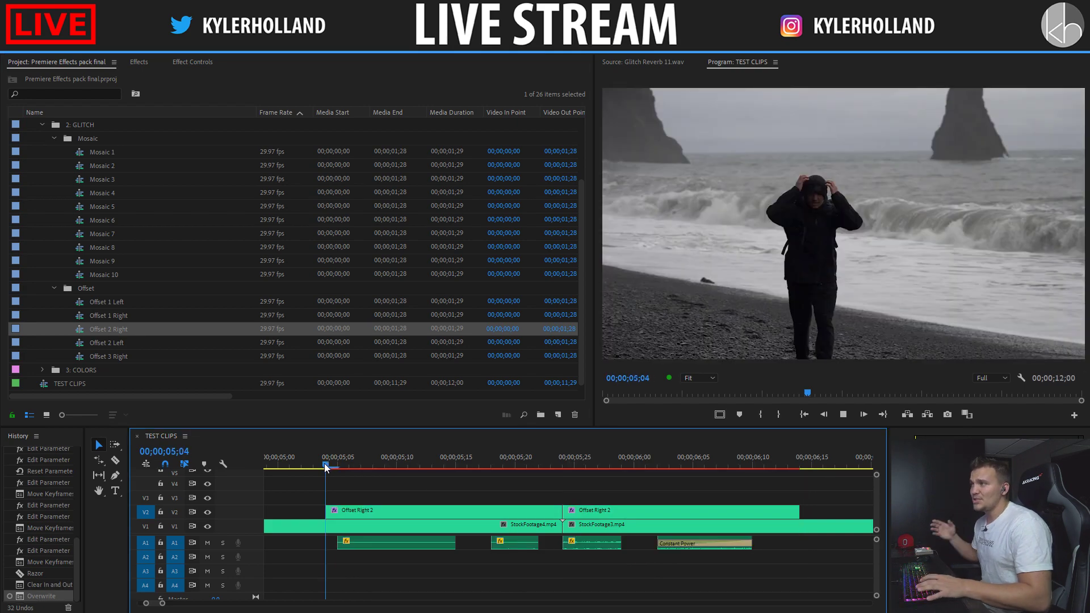
{"action": "key", "text": "space"}
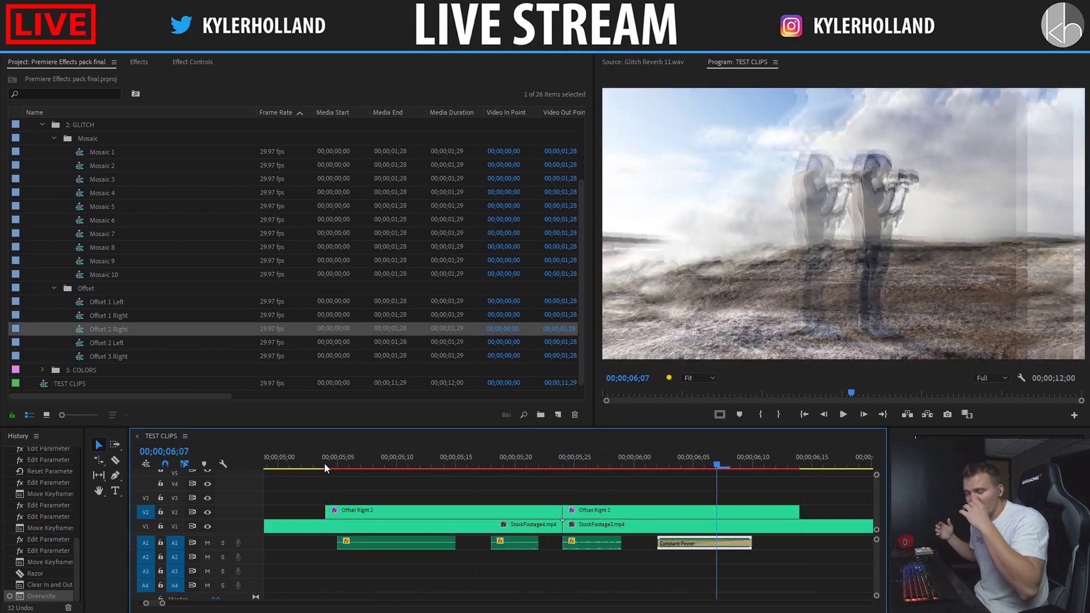
{"action": "key", "text": "ctrl+z"}
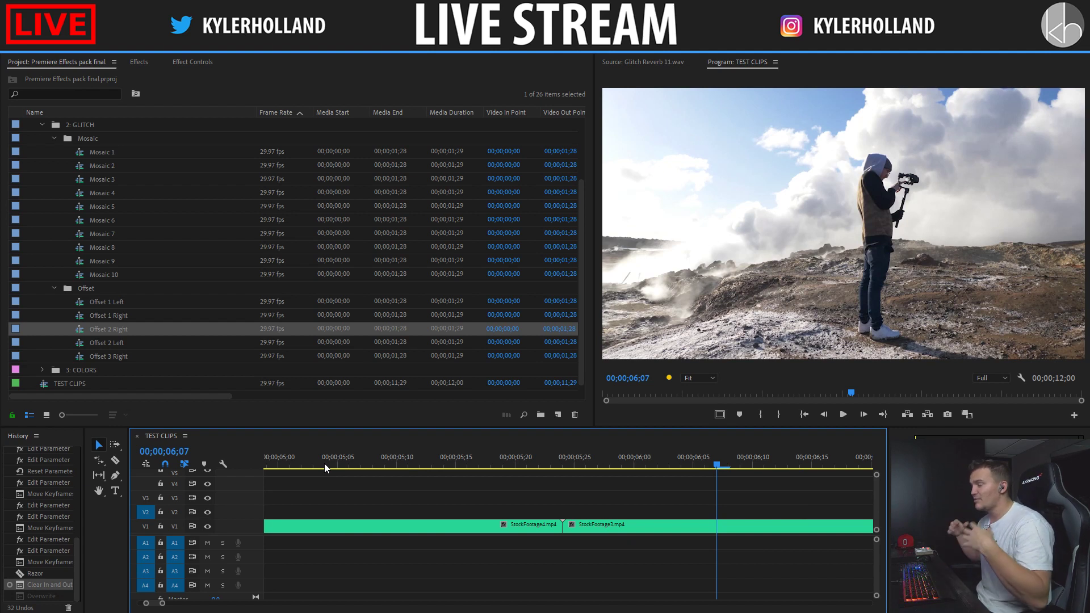
{"action": "left_click", "coordinate": [491, 462]}
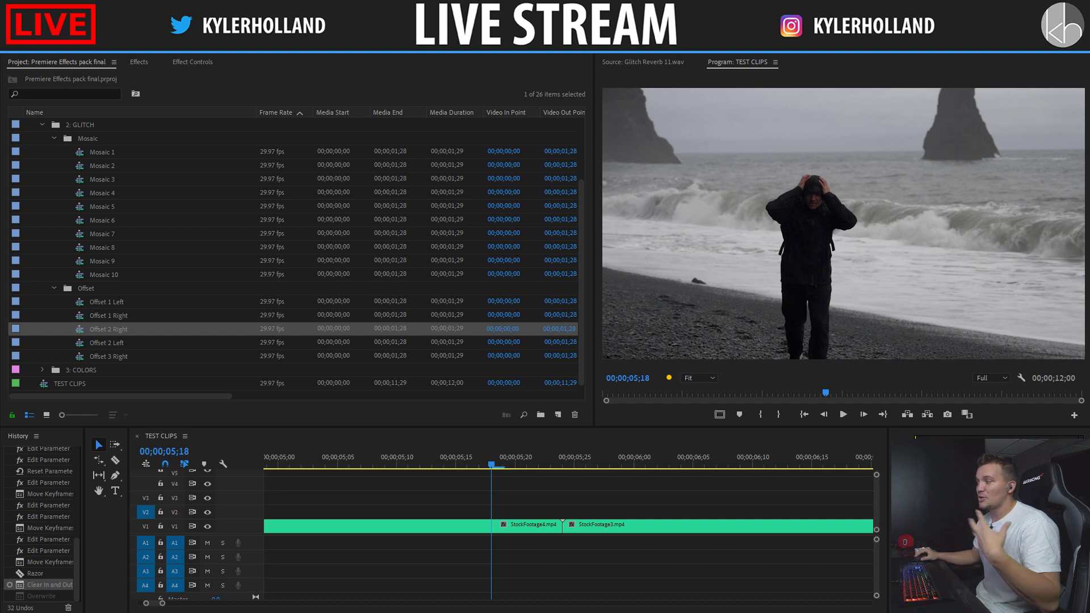
Step: Switch to the Google Docs outline, add a COLOR bullet below OFFSET under 2: GLITCH, and move the browser window out of the way
{"action": "key", "text": "alt+Tab"}
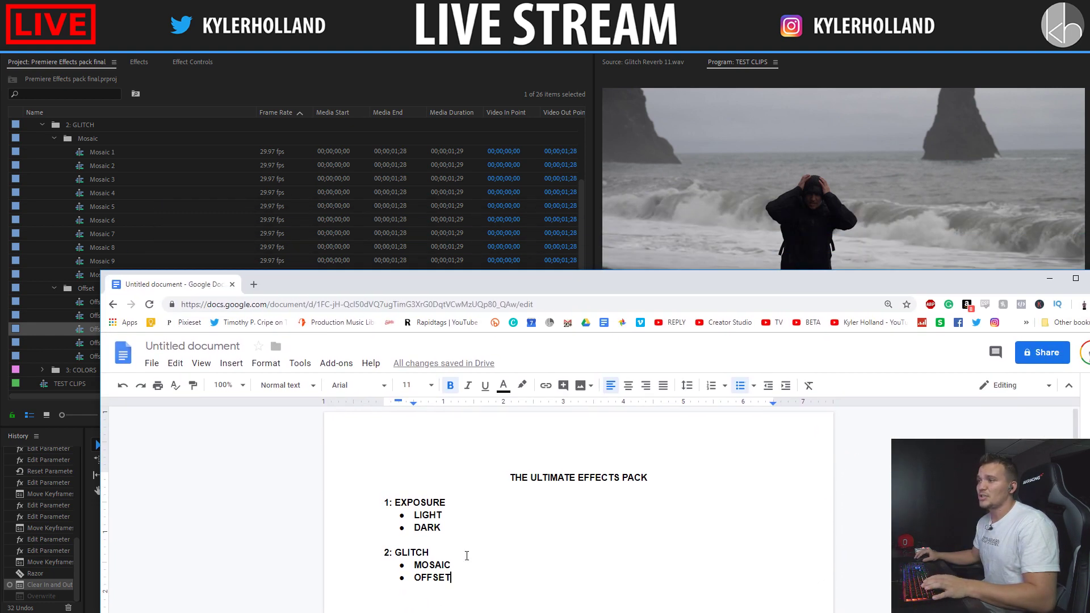
{"action": "key", "text": "Return"}
{"action": "type", "text": "COLOR"}
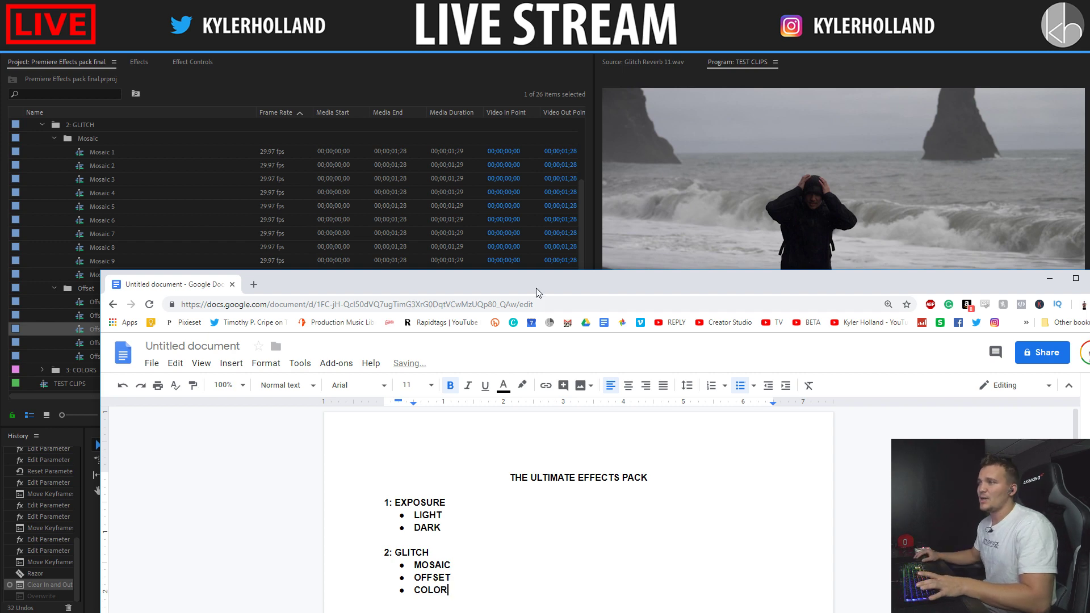
{"action": "left_click_drag", "start_coordinate": [536, 288], "coordinate": [1089, 397]}
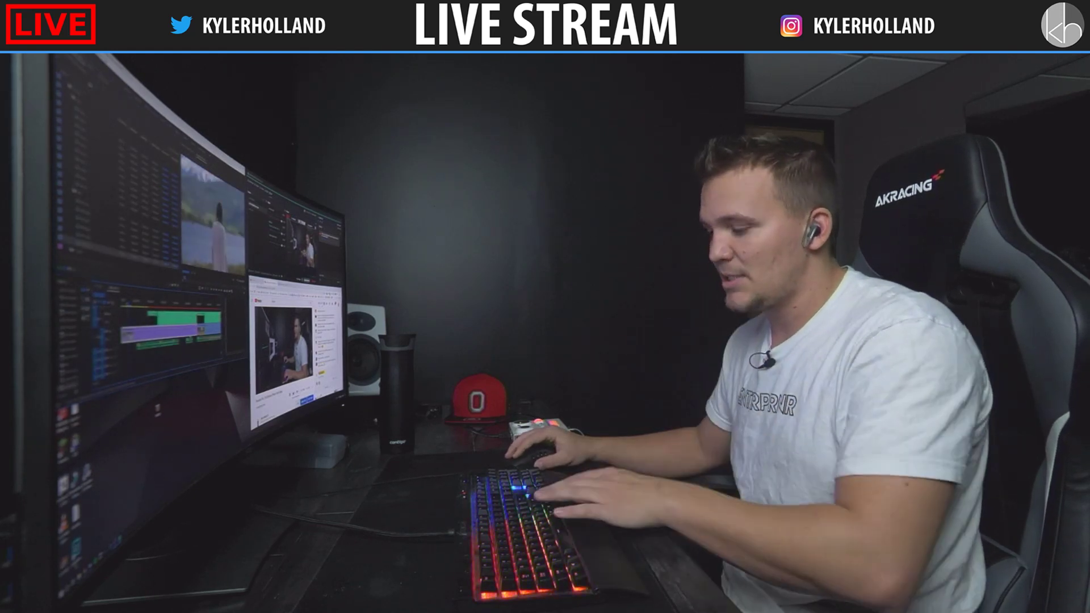
{"action": "left_click_drag", "start_coordinate": [179, 357], "coordinate": [152, 345]}
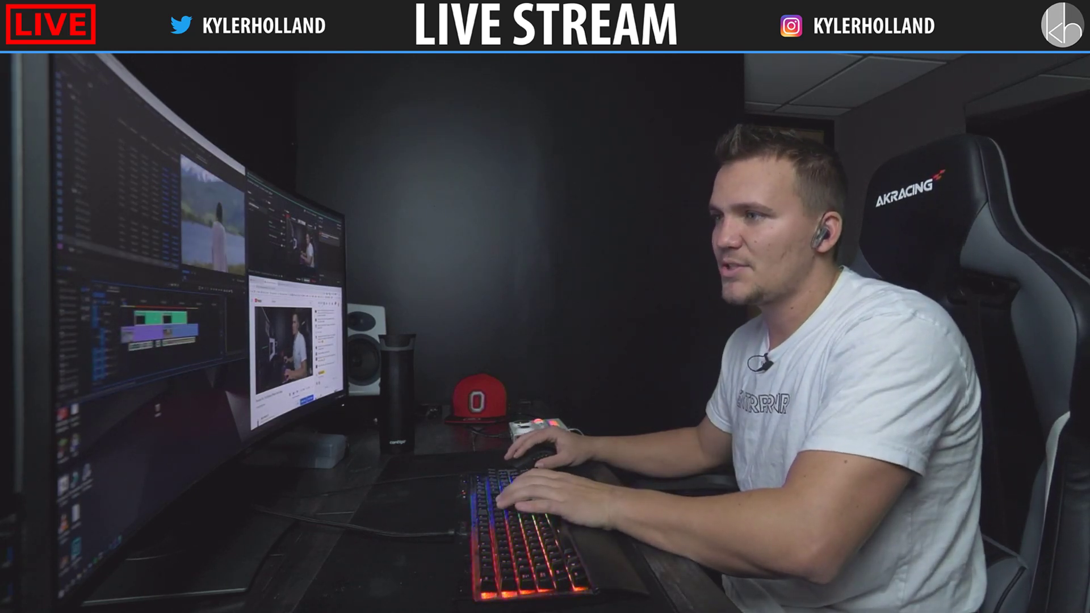
{"action": "right_click", "coordinate": [156, 345]}
{"action": "left_click", "coordinate": [171, 345]}
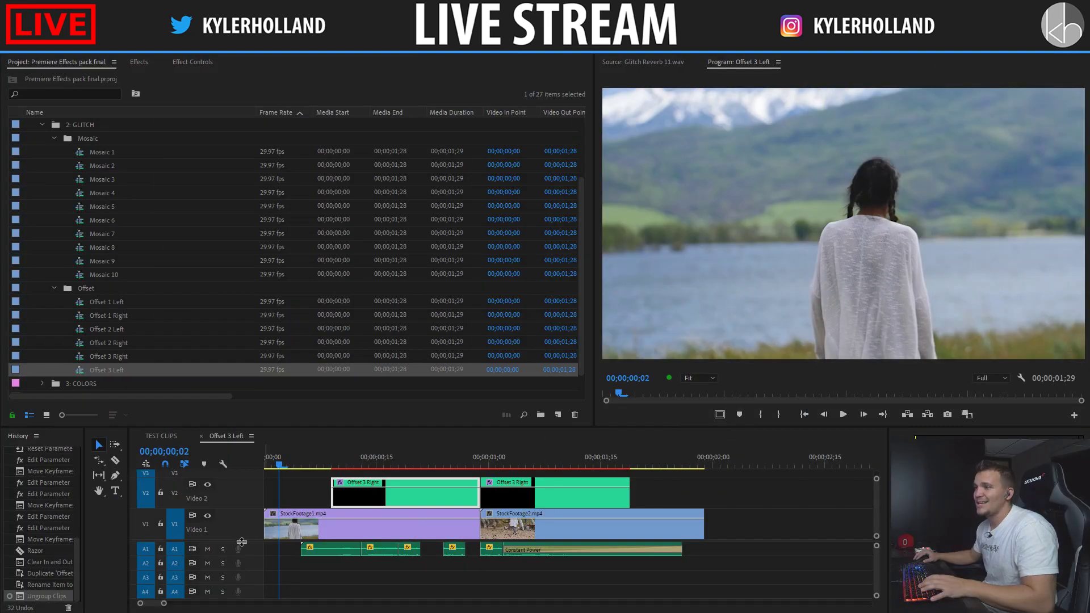
Step: Remove the through edit between the two Offset 3 Right adjustment clips on Video 2 to join them
{"action": "scroll", "coordinate": [422, 535], "scroll_direction": "up", "scroll_amount": 2}
{"action": "left_click", "coordinate": [476, 529]}
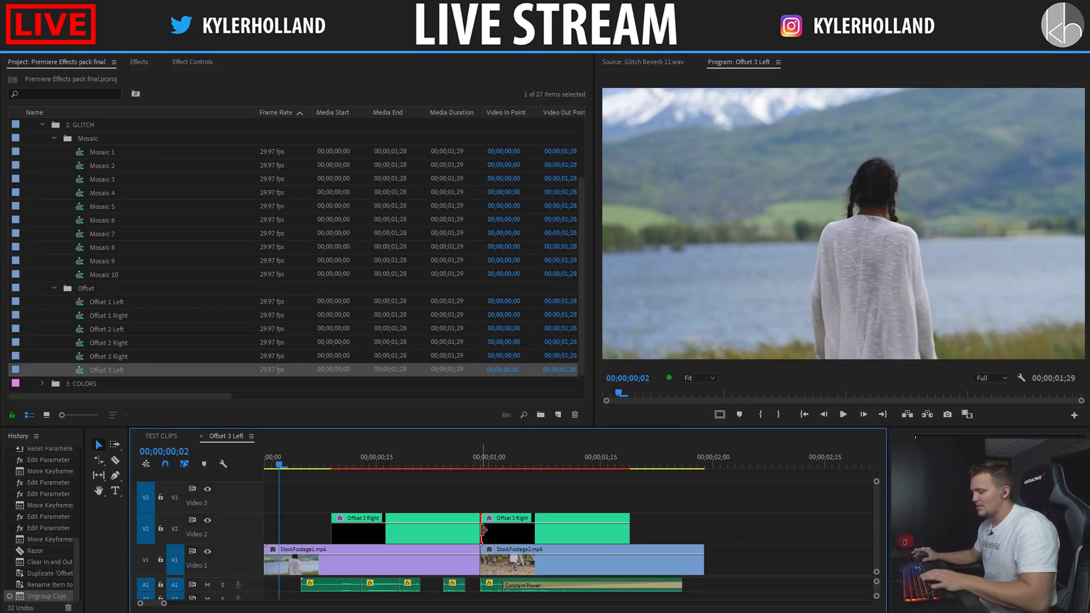
{"action": "key", "text": "Delete"}
Step: Rename the joined adjustment clip on Video 2 as Offset 3 Left
{"action": "left_click", "coordinate": [421, 463]}
{"action": "right_click", "coordinate": [386, 529]}
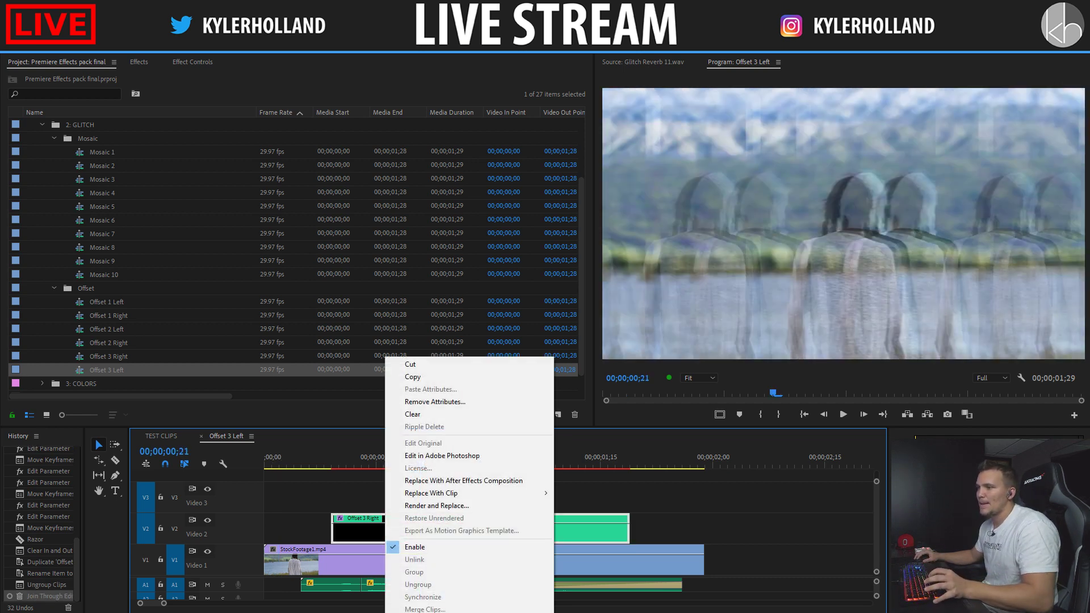
{"action": "left_click", "coordinate": [397, 573]}
{"action": "key", "text": "End"}
{"action": "key", "text": "BackSpace"}
{"action": "key", "text": "BackSpace"}
{"action": "key", "text": "BackSpace"}
{"action": "key", "text": "BackSpace"}
{"action": "key", "text": "BackSpace"}
{"action": "type", "text": "L"}
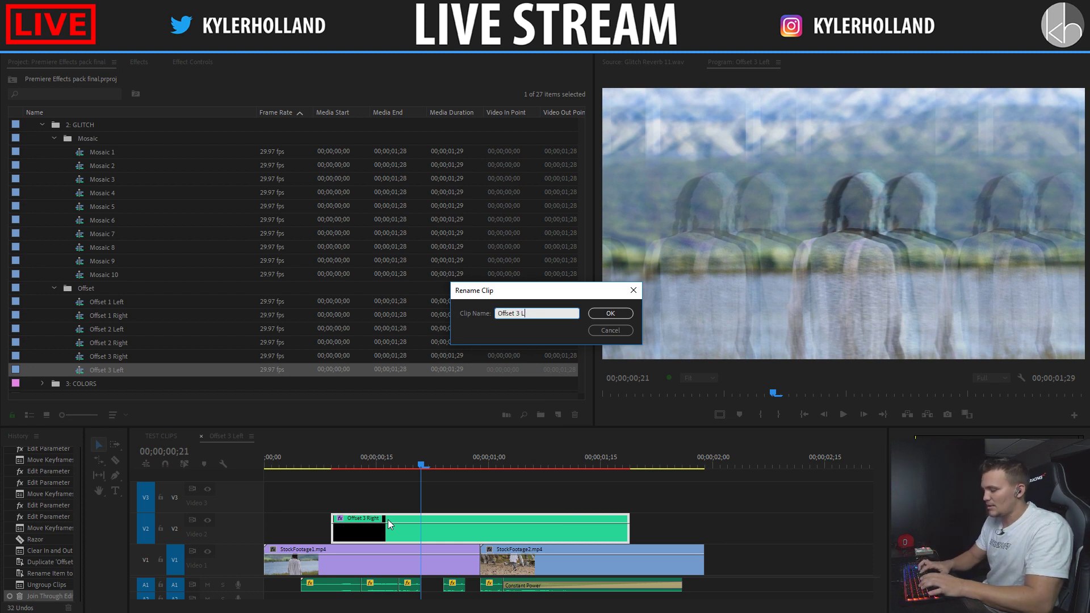
{"action": "type", "text": "eft"}
{"action": "key", "text": "Return"}
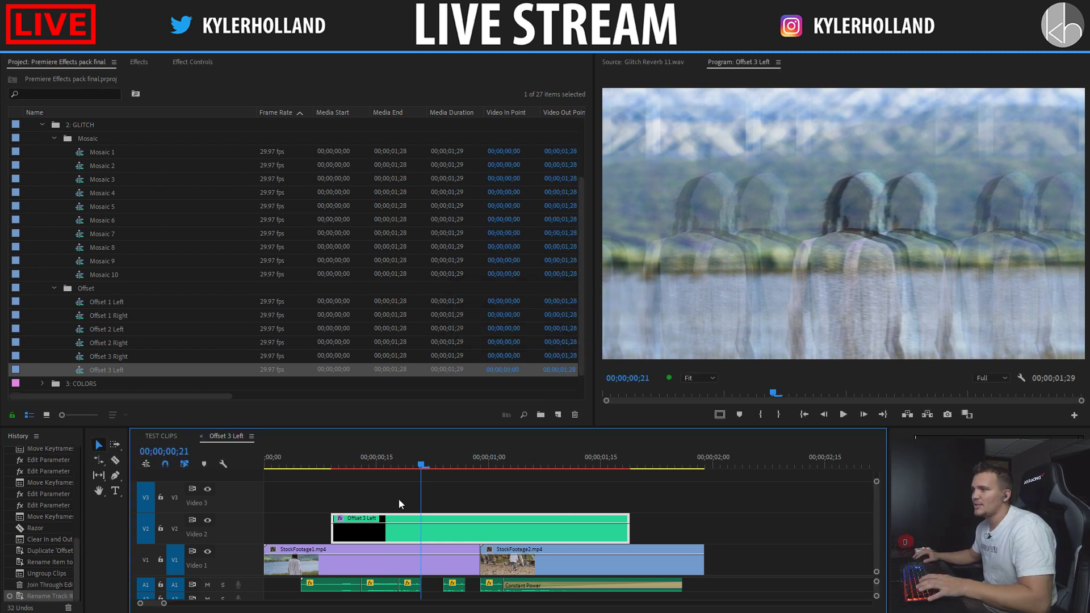
Step: Show the effect settings of the Offset 3 Left clip, widen their keyframe timeline, and move the playhead to 00;00;00;25
{"action": "left_click", "coordinate": [197, 62]}
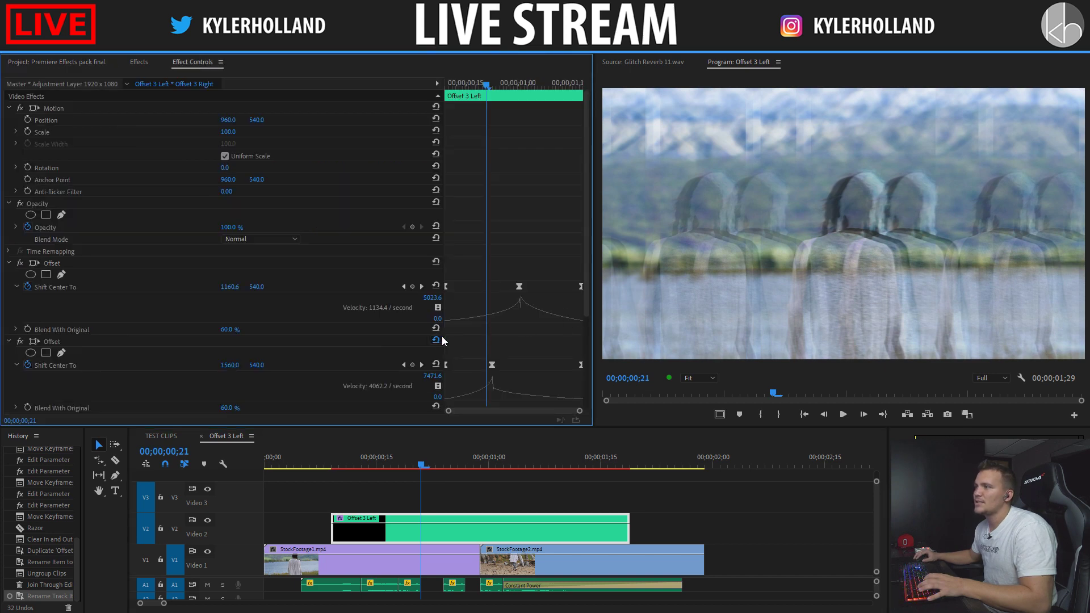
{"action": "left_click_drag", "start_coordinate": [446, 328], "coordinate": [285, 328]}
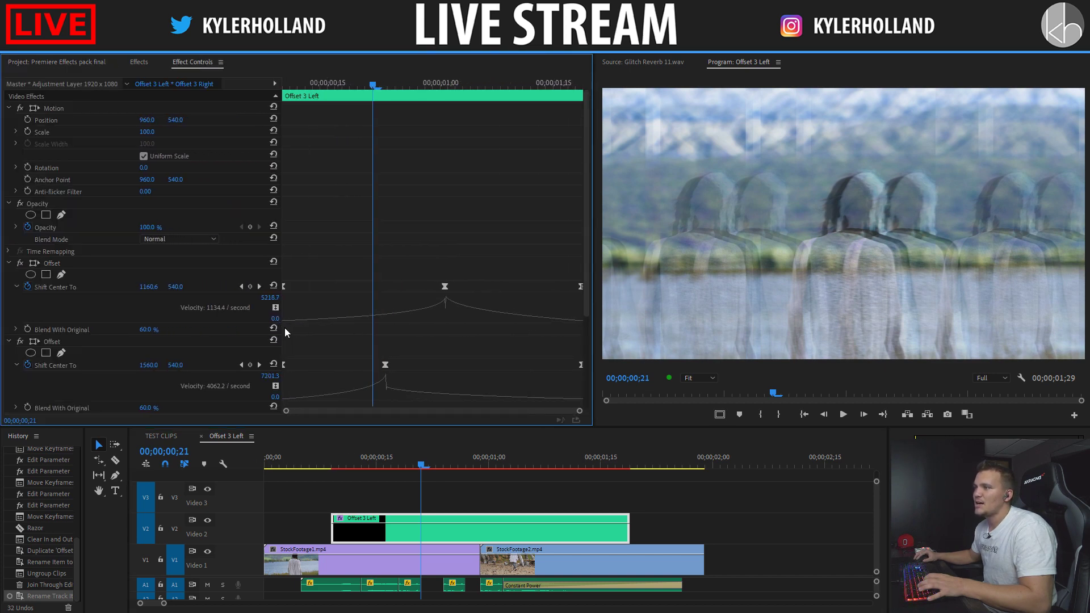
{"action": "left_click_drag", "start_coordinate": [334, 463], "coordinate": [451, 458]}
{"action": "left_click", "coordinate": [455, 529]}
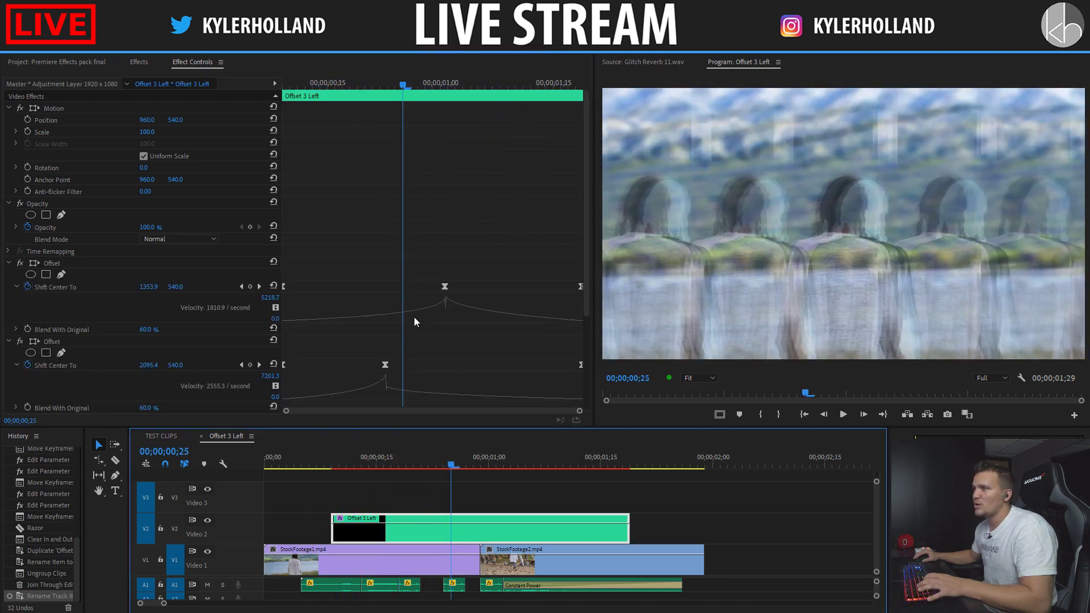
Step: Set the first Offset effect's horizontal Shift Center To value to -1000 at its middle keyframe at 00;00;01;00
{"action": "left_click", "coordinate": [241, 287]}
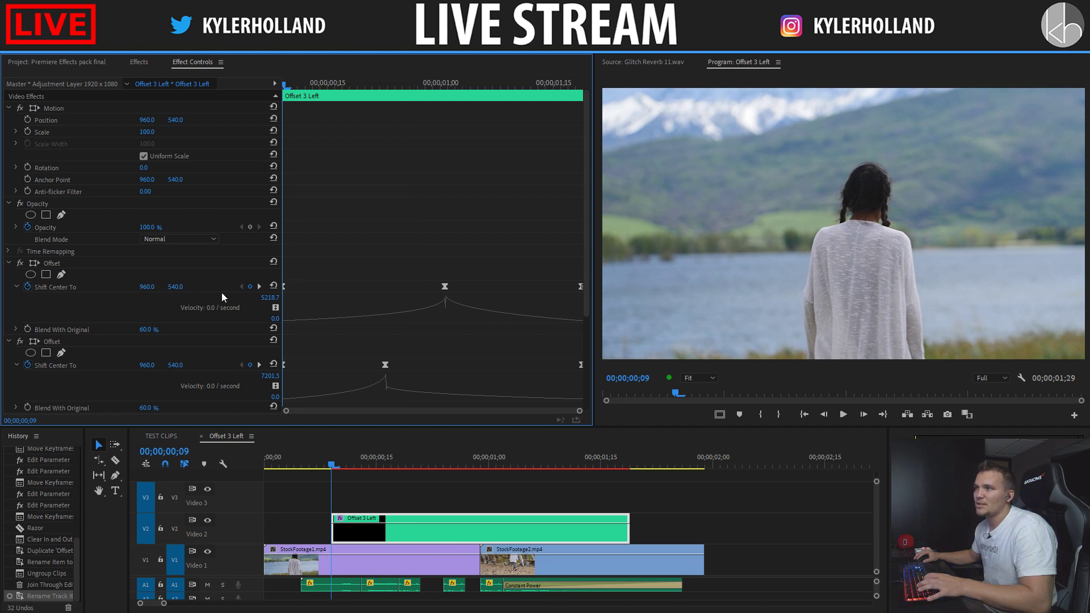
{"action": "left_click", "coordinate": [256, 287]}
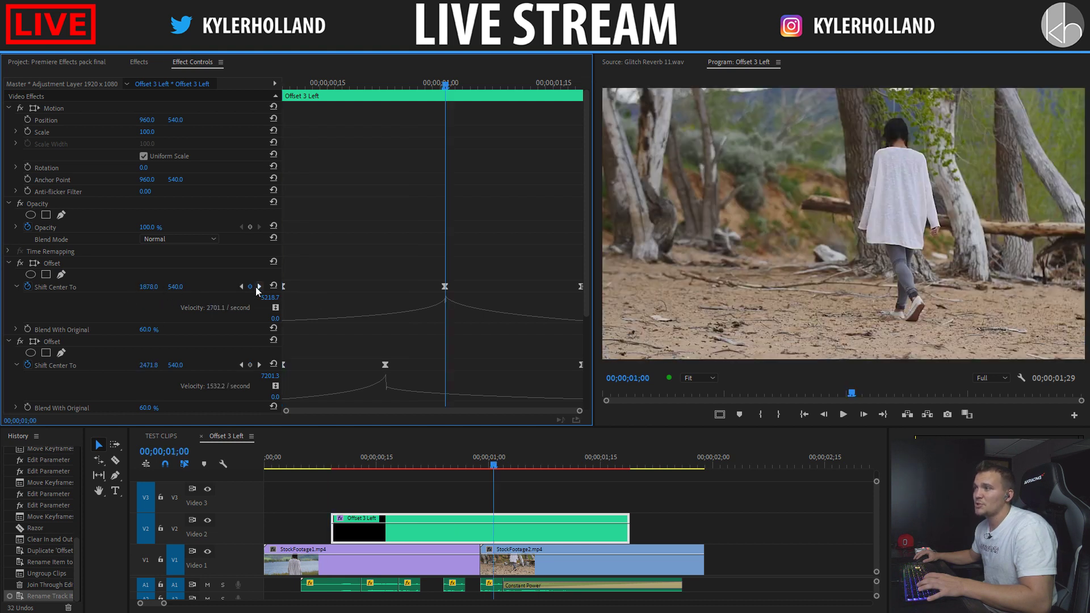
{"action": "left_click", "coordinate": [159, 288]}
{"action": "type", "text": "-"}
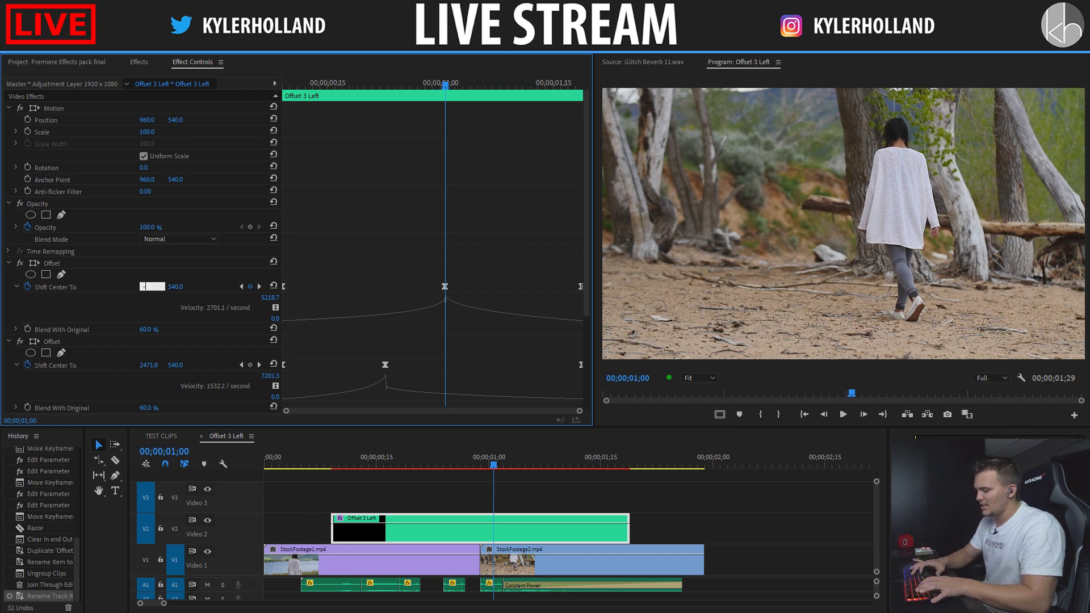
{"action": "type", "text": "1000"}
{"action": "key", "text": "Return"}
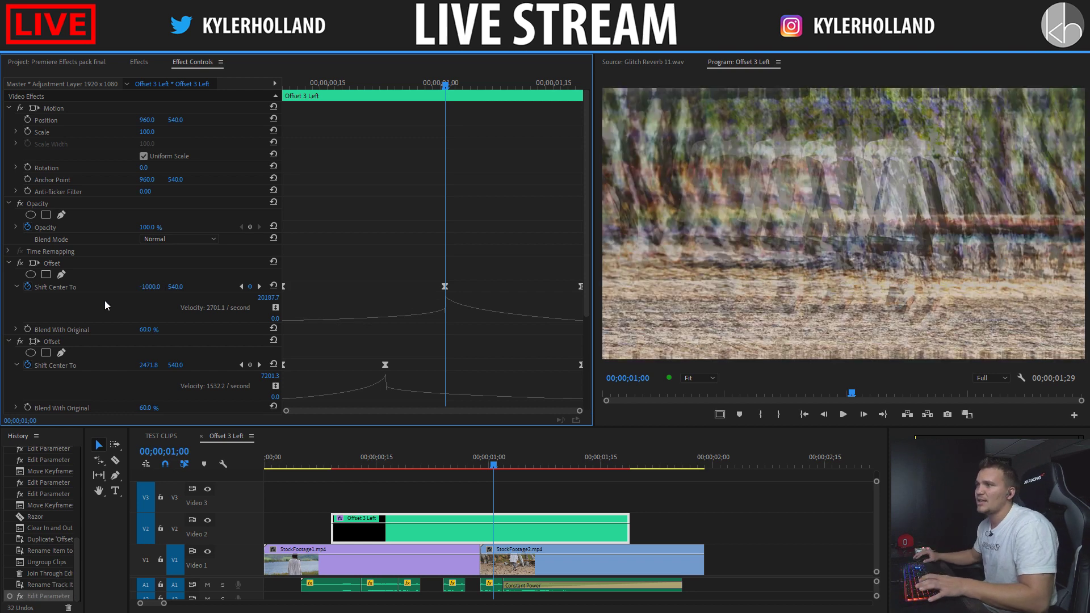
Step: Give the second Offset effect's middle Shift Center To keyframe a negative horizontal value and move it earlier to 00;00;00;19
{"action": "left_click", "coordinate": [241, 365]}
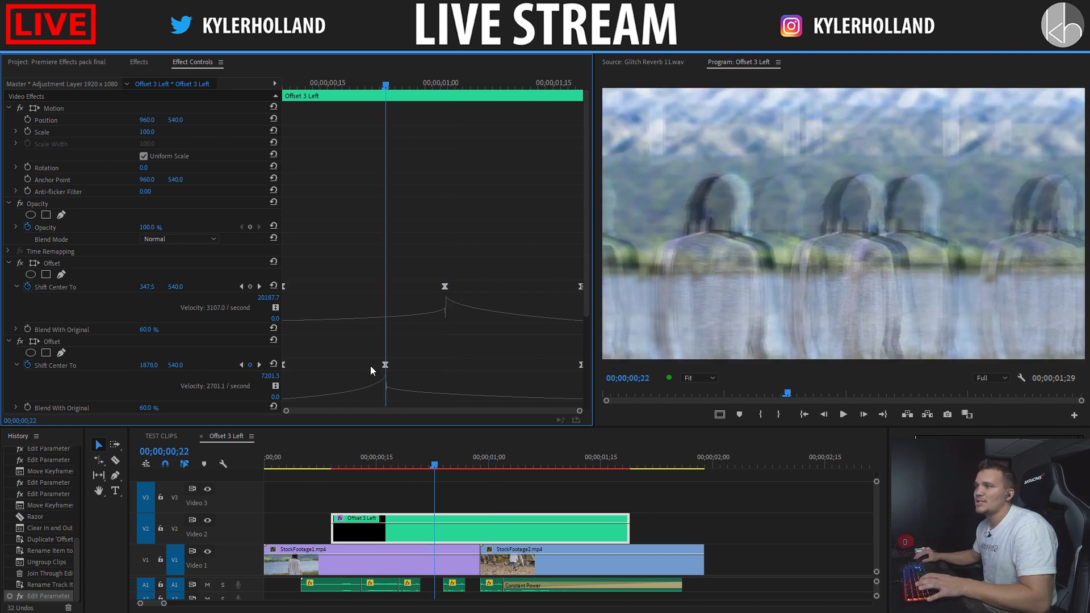
{"action": "left_click_drag", "start_coordinate": [586, 280], "coordinate": [591, 342]}
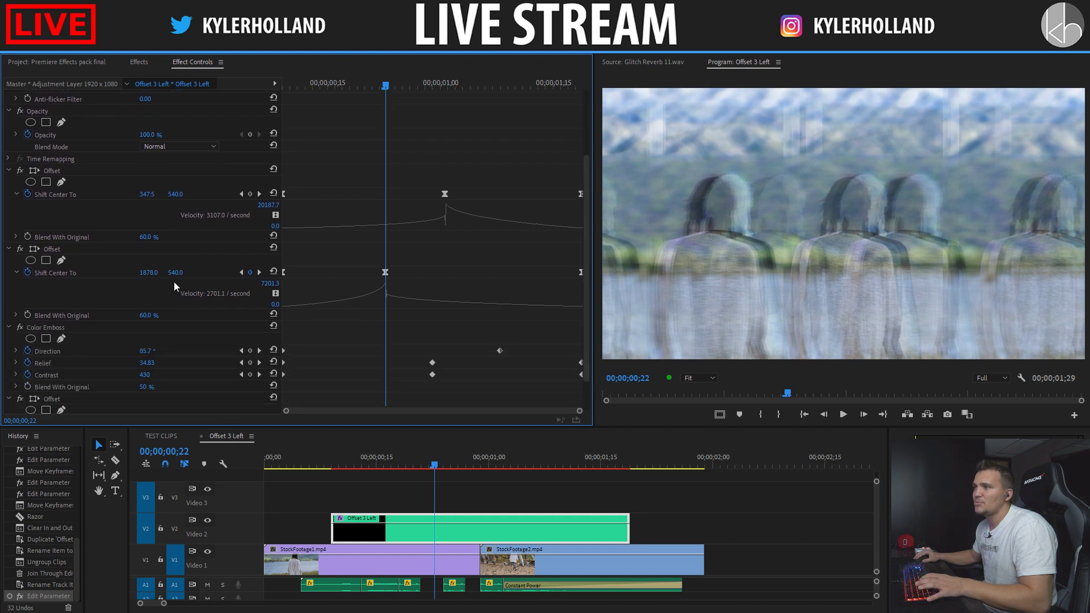
{"action": "left_click", "coordinate": [152, 269]}
{"action": "type", "text": "-50"}
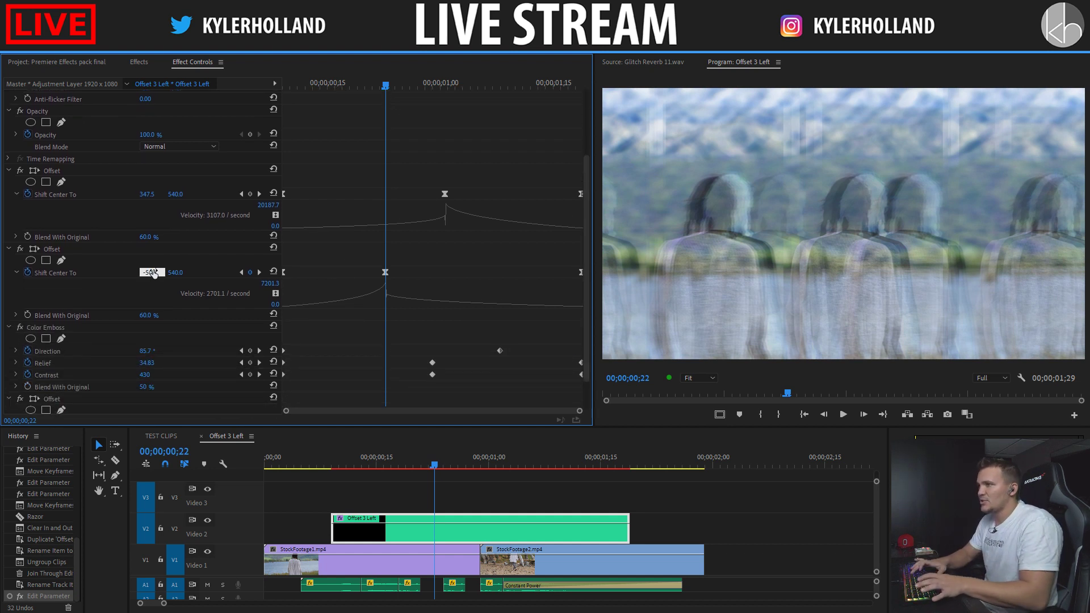
{"action": "key", "text": "Return"}
{"action": "left_click_drag", "start_coordinate": [385, 272], "coordinate": [359, 272]}
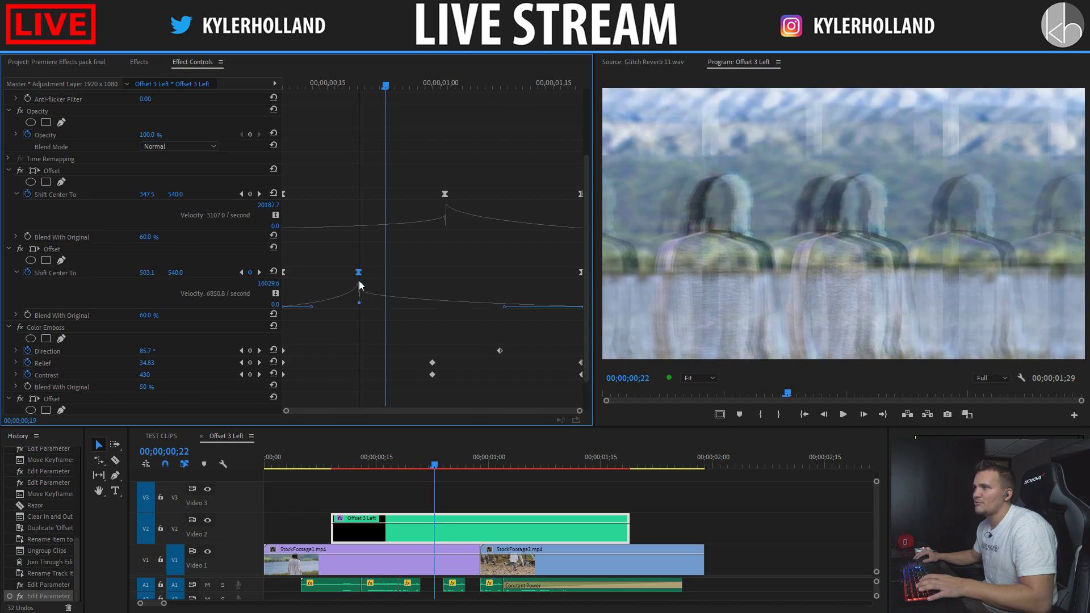
Step: Move the first Offset effect's middle Shift Center To keyframe slightly later and play the clip back from its start
{"action": "left_click_drag", "start_coordinate": [449, 195], "coordinate": [470, 195]}
{"action": "left_click_drag", "start_coordinate": [398, 88], "coordinate": [273, 80]}
{"action": "key", "text": "space"}
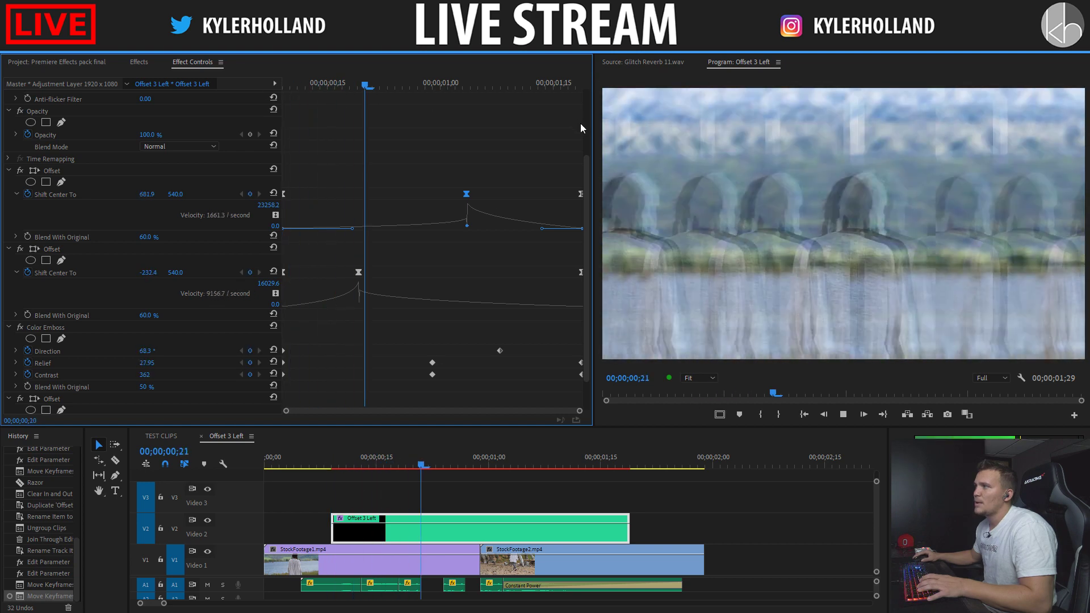
{"action": "left_click_drag", "start_coordinate": [400, 86], "coordinate": [285, 87]}
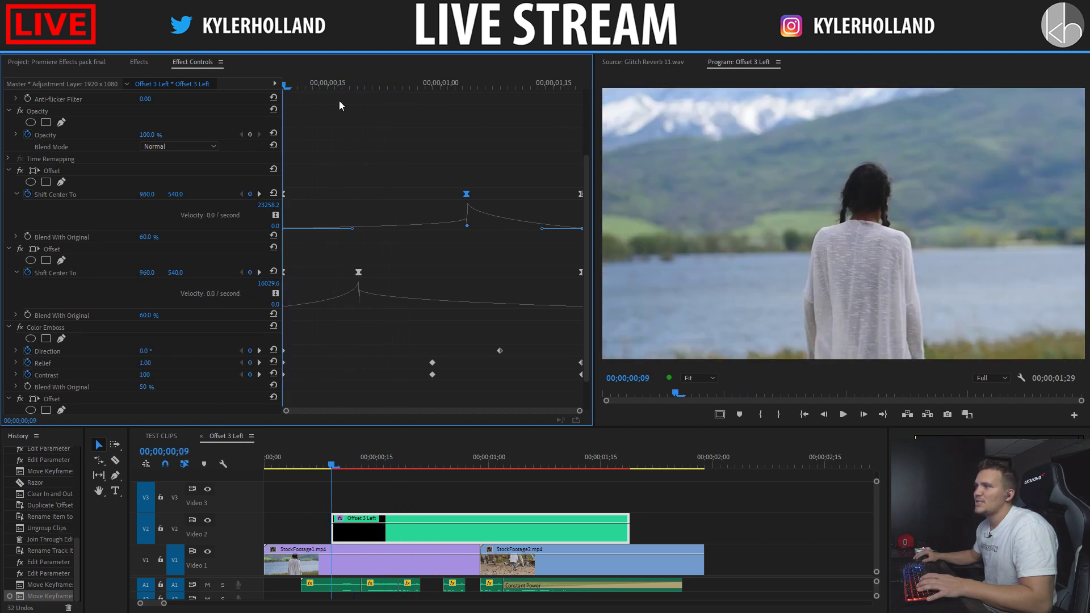
Step: Delete the third Offset effect, below Color Emboss, from the Offset 3 Left clip
{"action": "left_click", "coordinate": [61, 328]}
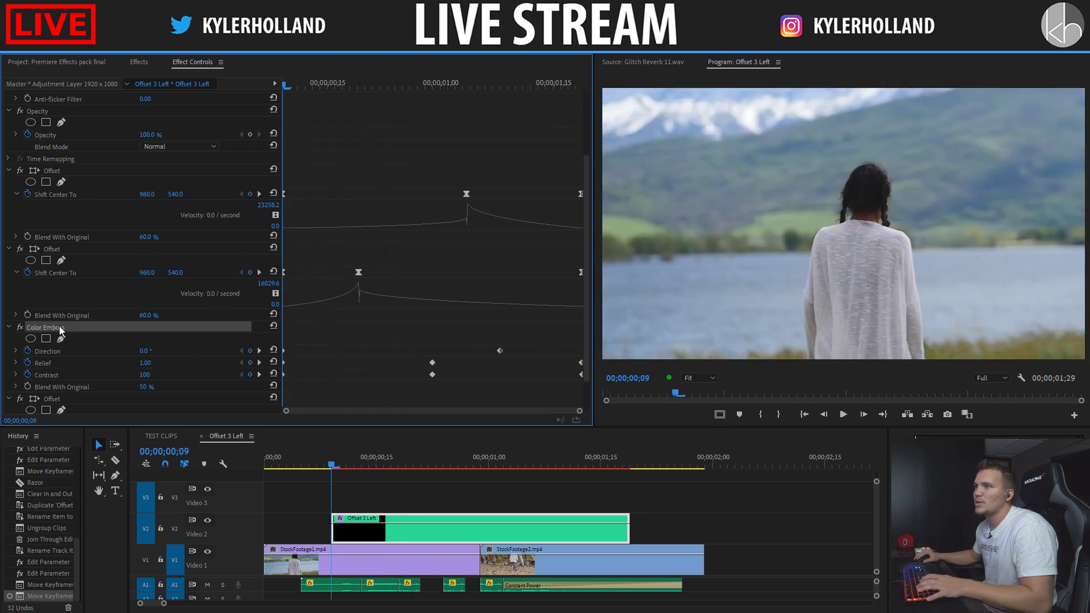
{"action": "scroll", "coordinate": [587, 278], "scroll_direction": "down", "scroll_amount": 3}
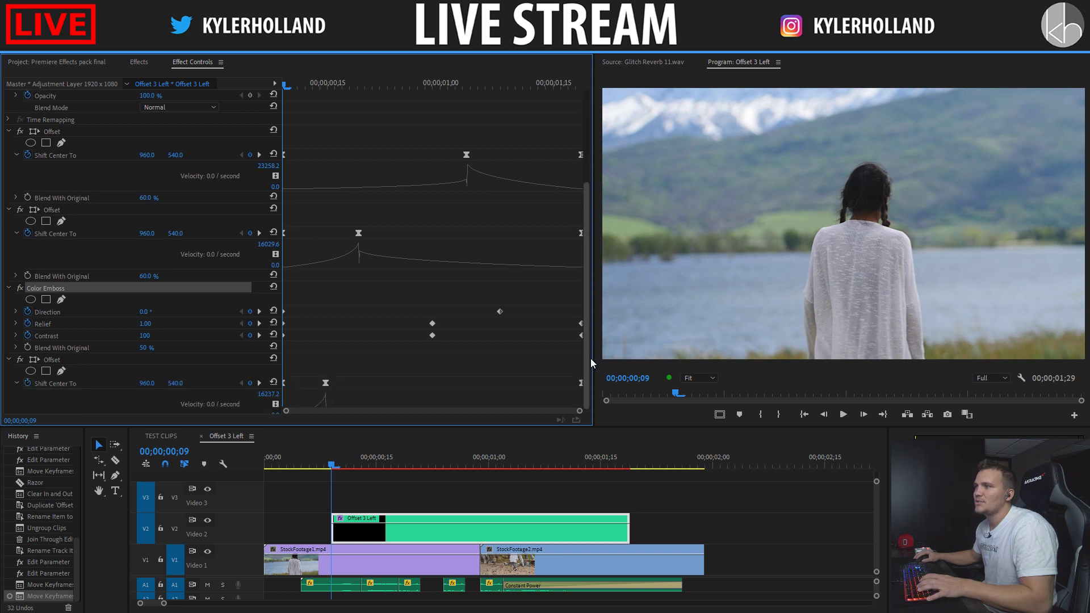
{"action": "left_click", "coordinate": [62, 360]}
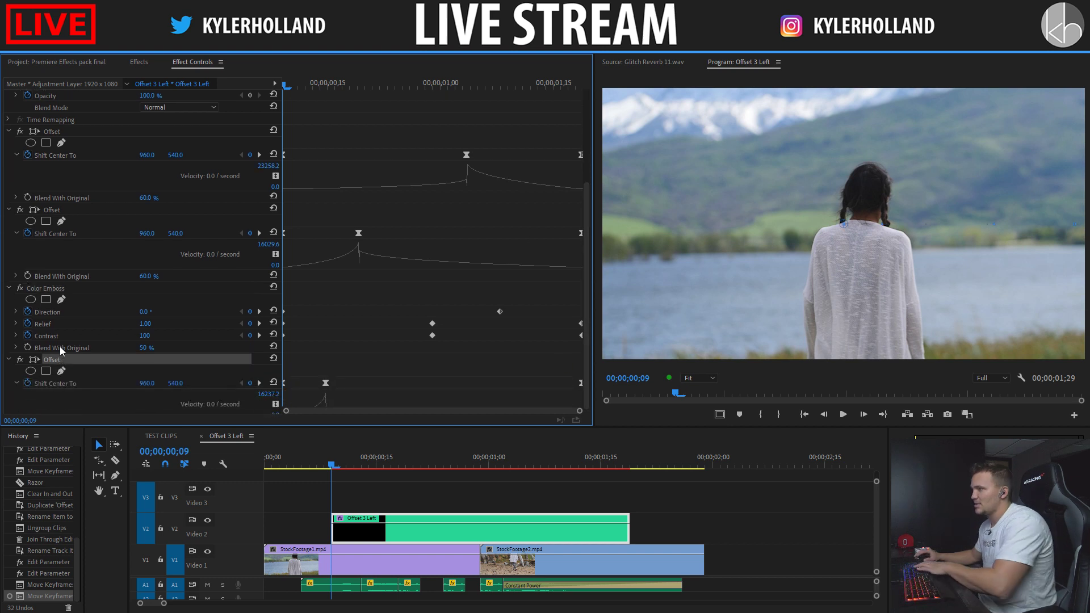
{"action": "key", "text": "Delete"}
Step: Add a Shift Center To keyframe to the second Offset effect, move it to 00;00;00;24, and set its horizontal value to -200
{"action": "left_click_drag", "start_coordinate": [288, 90], "coordinate": [392, 92]}
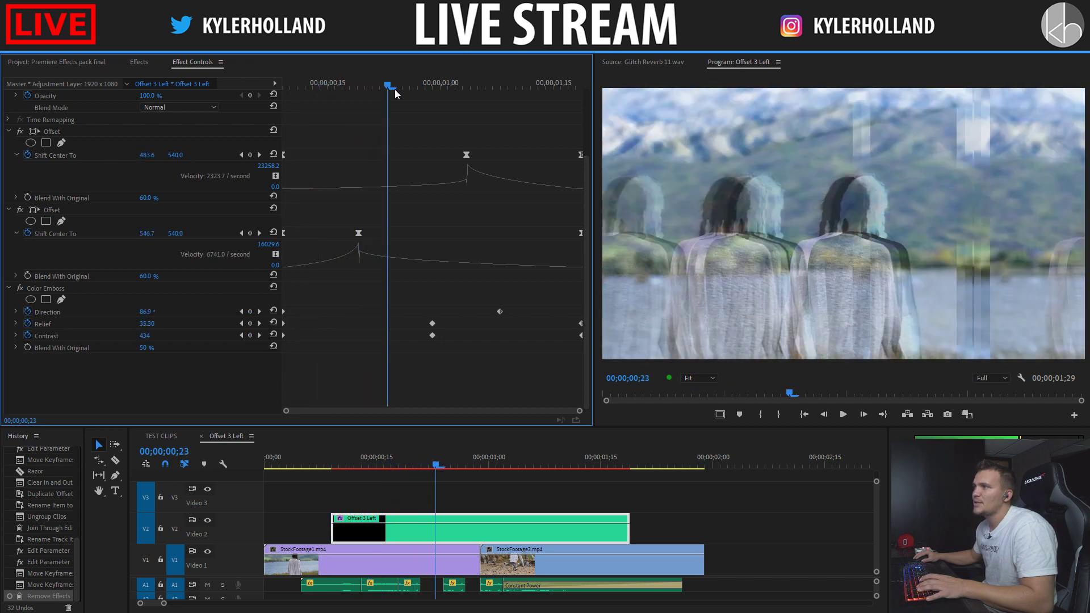
{"action": "left_click", "coordinate": [250, 233]}
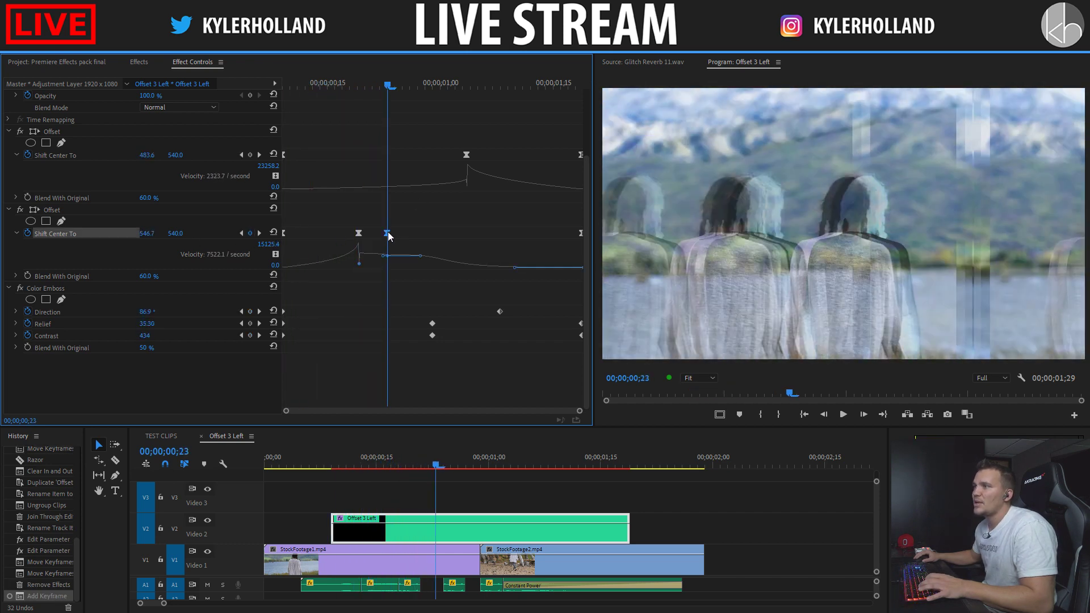
{"action": "left_click_drag", "start_coordinate": [387, 233], "coordinate": [396, 236]}
{"action": "left_click", "coordinate": [260, 233]}
{"action": "left_click", "coordinate": [151, 233]}
{"action": "key", "text": "BackSpace"}
{"action": "type", "text": "-200"}
{"action": "key", "text": "Return"}
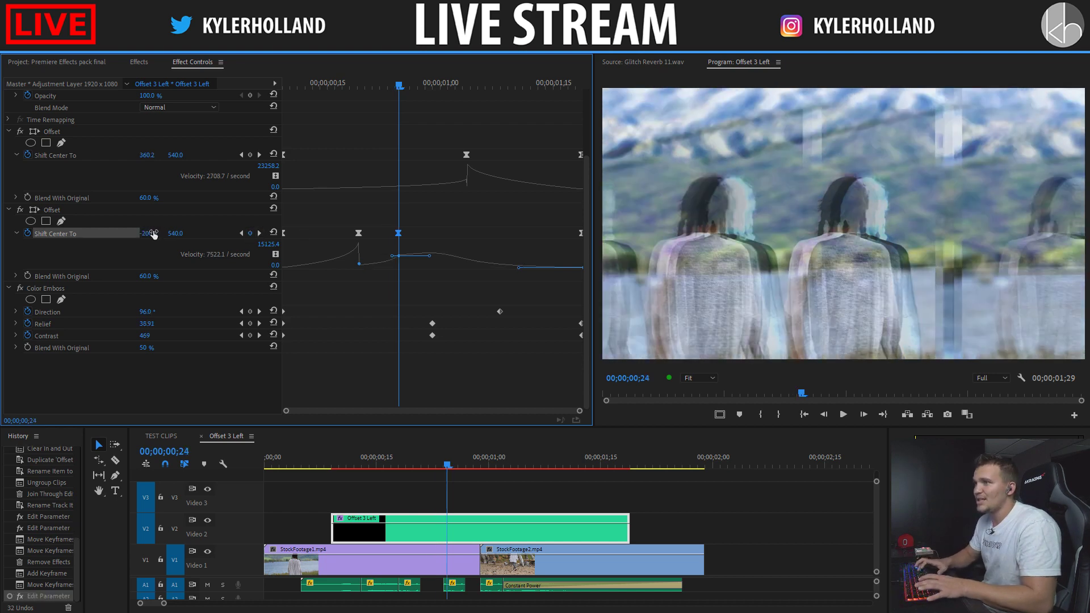
Step: Play the Offset 3 Left transition from the adjustment clip's start to check its movement
{"action": "key", "text": "Up"}
{"action": "key", "text": "space"}
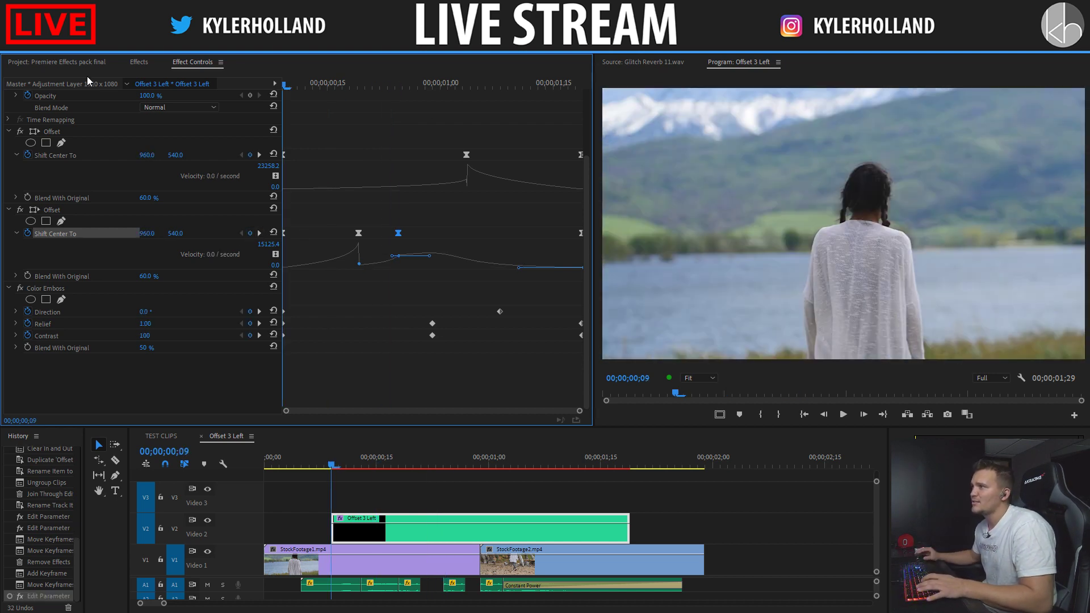
{"action": "key", "text": "space"}
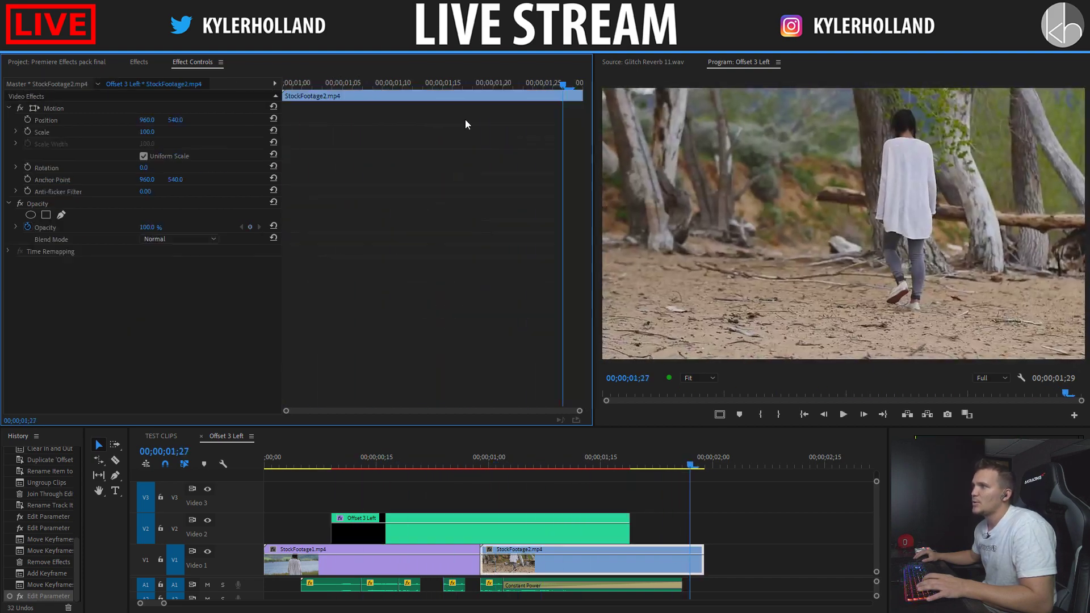
Step: Move the last Shift Center To keyframes of both Offset effects slightly earlier than the end of the Offset 3 Left clip
{"action": "left_click", "coordinate": [598, 534]}
{"action": "left_click", "coordinate": [547, 462]}
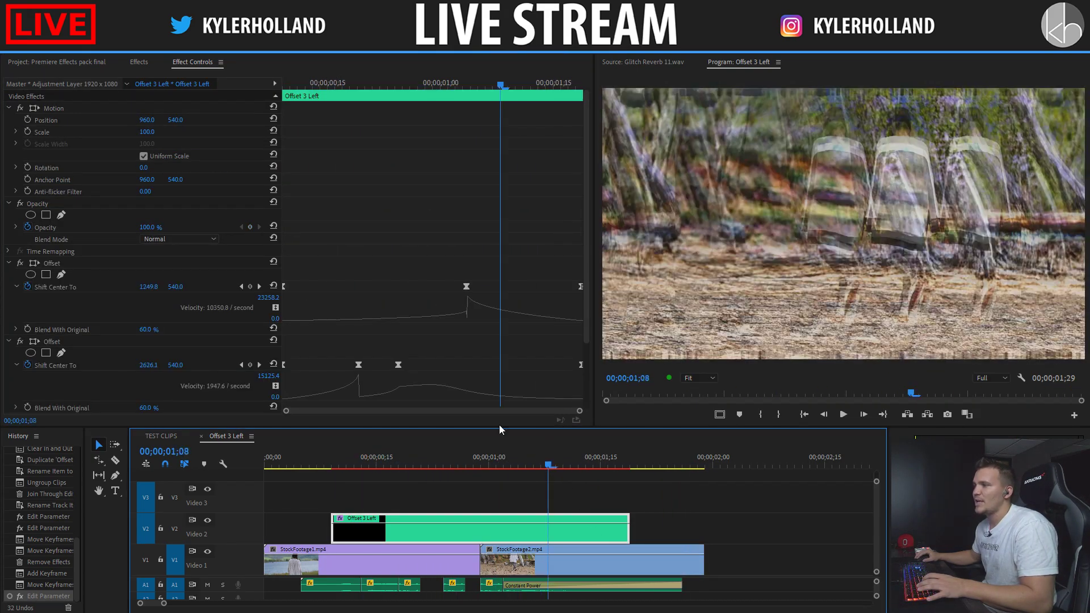
{"action": "left_click_drag", "start_coordinate": [586, 322], "coordinate": [584, 359]}
{"action": "left_click_drag", "start_coordinate": [580, 245], "coordinate": [572, 245]}
{"action": "scroll", "coordinate": [577, 328], "scroll_direction": "down", "scroll_amount": 1}
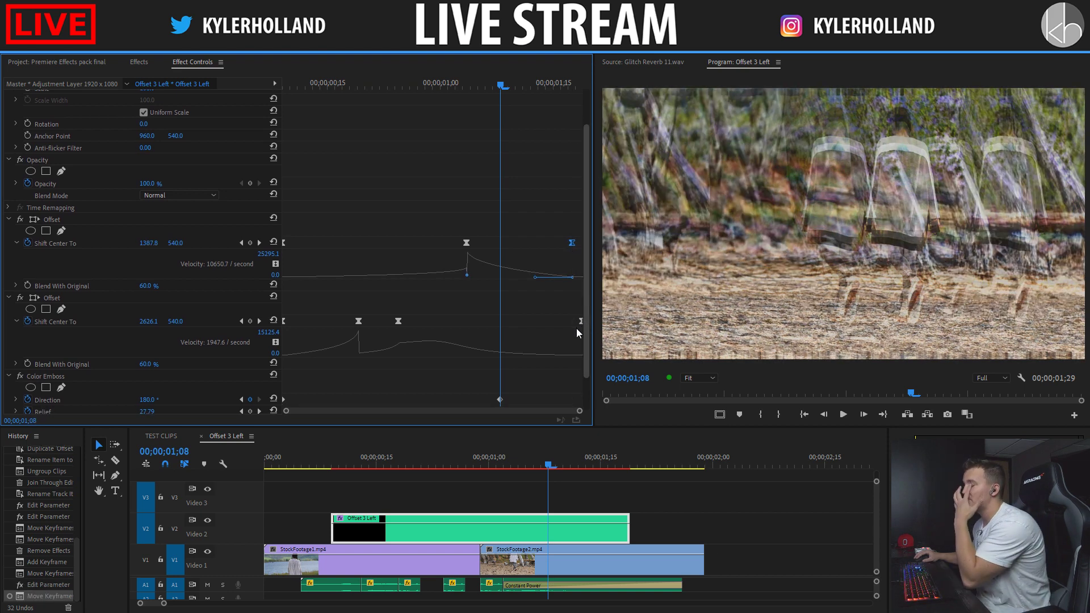
{"action": "left_click_drag", "start_coordinate": [580, 321], "coordinate": [567, 321]}
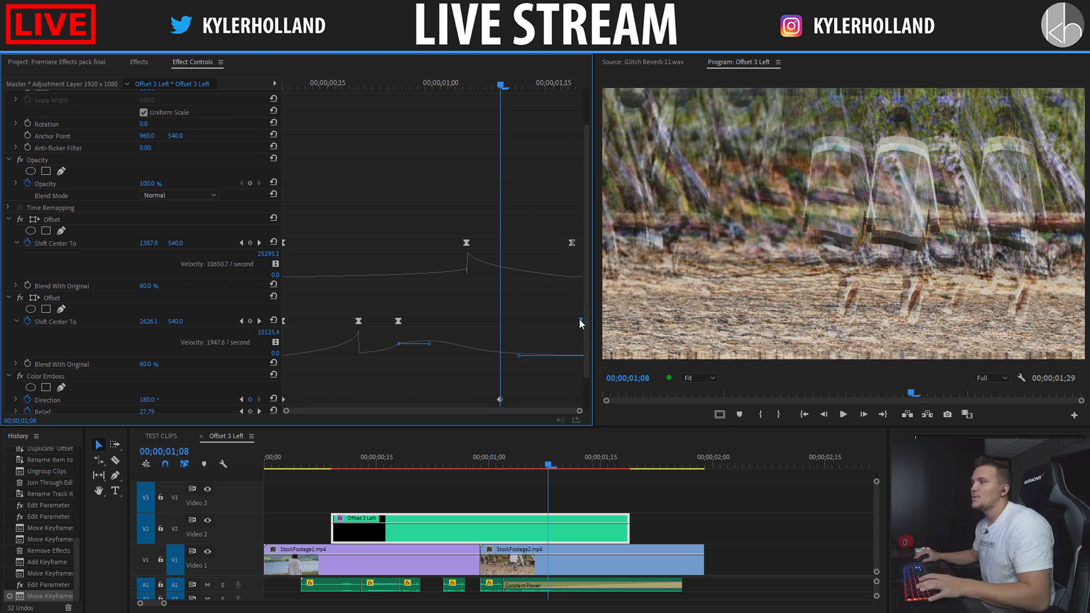
Step: Set the second Offset effect's horizontal Shift Center To value to -961 at its last keyframe at 00;00;01;16
{"action": "left_click", "coordinate": [260, 321]}
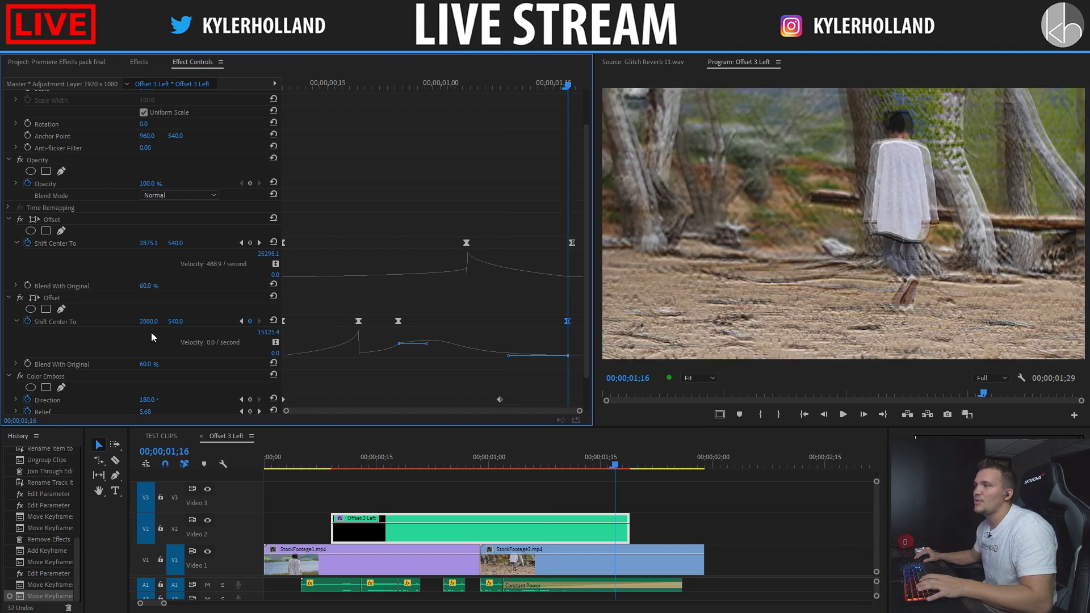
{"action": "left_click", "coordinate": [149, 322]}
{"action": "type", "text": "-300"}
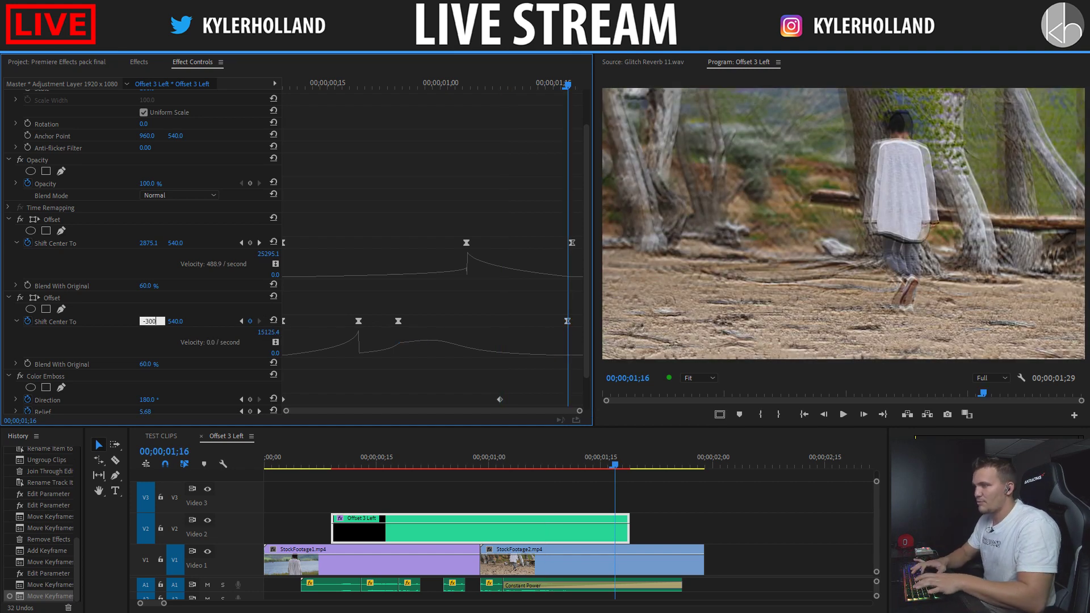
{"action": "key", "text": "Return"}
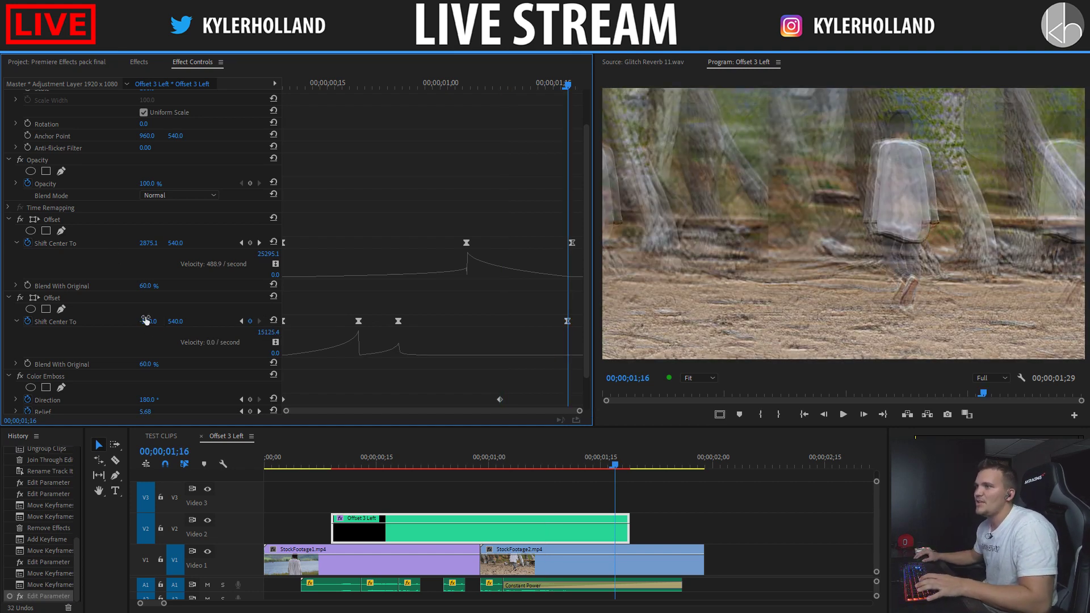
{"action": "left_click_drag", "start_coordinate": [149, 322], "coordinate": [91, 321]}
Step: Lower the first Offset effect's horizontal Shift Center To below -100 at its last keyframe, and move both effects' last keyframes to the clip's end
{"action": "left_click_drag", "start_coordinate": [574, 247], "coordinate": [567, 246]}
{"action": "left_click", "coordinate": [146, 243]}
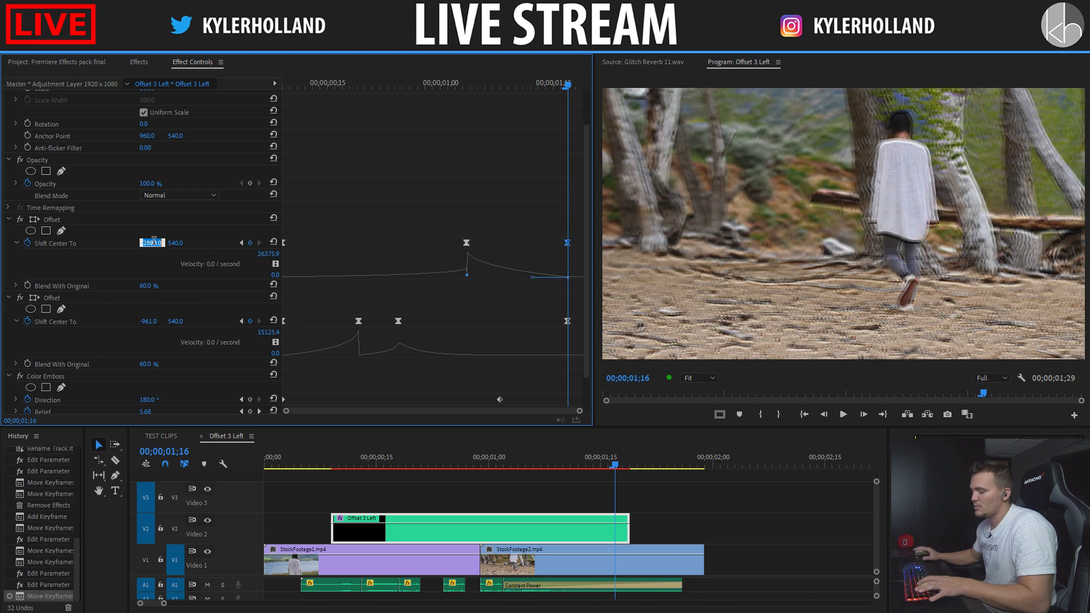
{"action": "type", "text": "-100"}
{"action": "key", "text": "Return"}
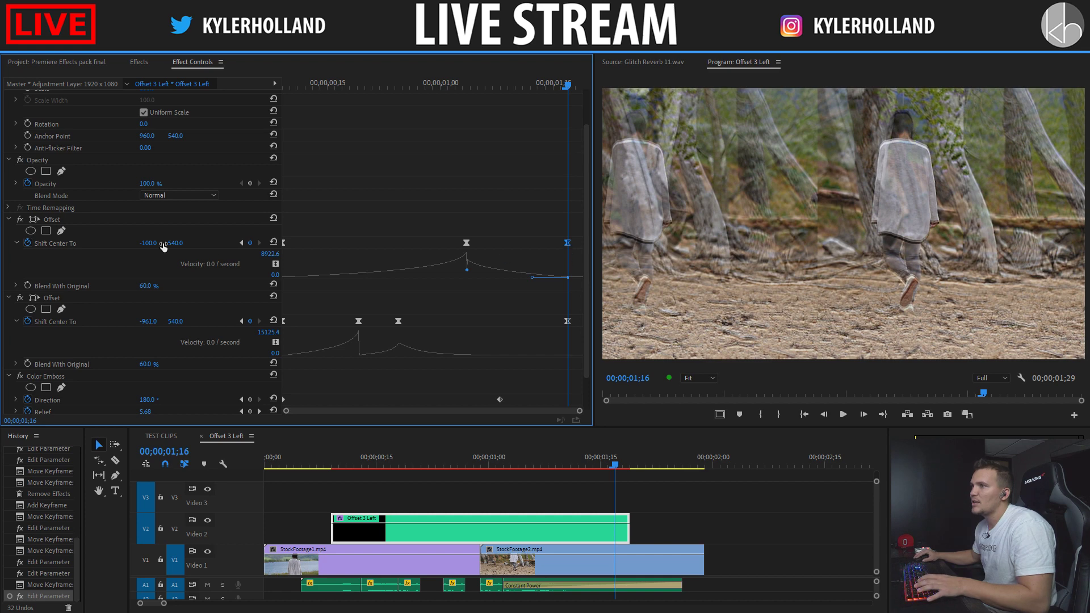
{"action": "left_click_drag", "start_coordinate": [147, 243], "coordinate": [112, 243]}
{"action": "left_click_drag", "start_coordinate": [556, 223], "coordinate": [586, 341]}
Step: Play the Offset 3 Left transition repeatedly from just before the adjustment clip with audio track A1 muted
{"action": "left_click_drag", "start_coordinate": [385, 458], "coordinate": [328, 456]}
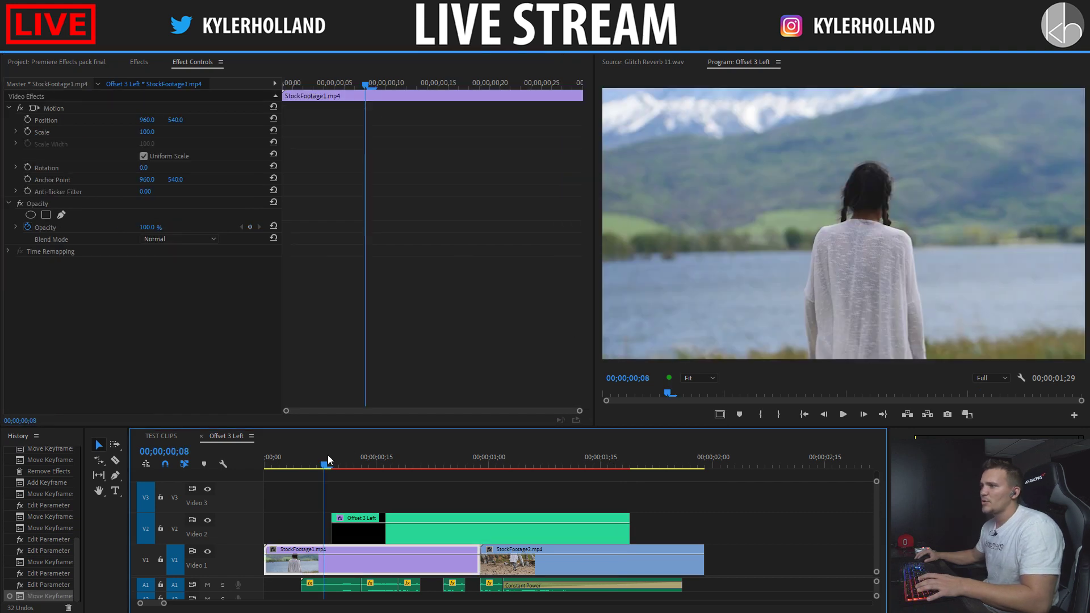
{"action": "key", "text": "space"}
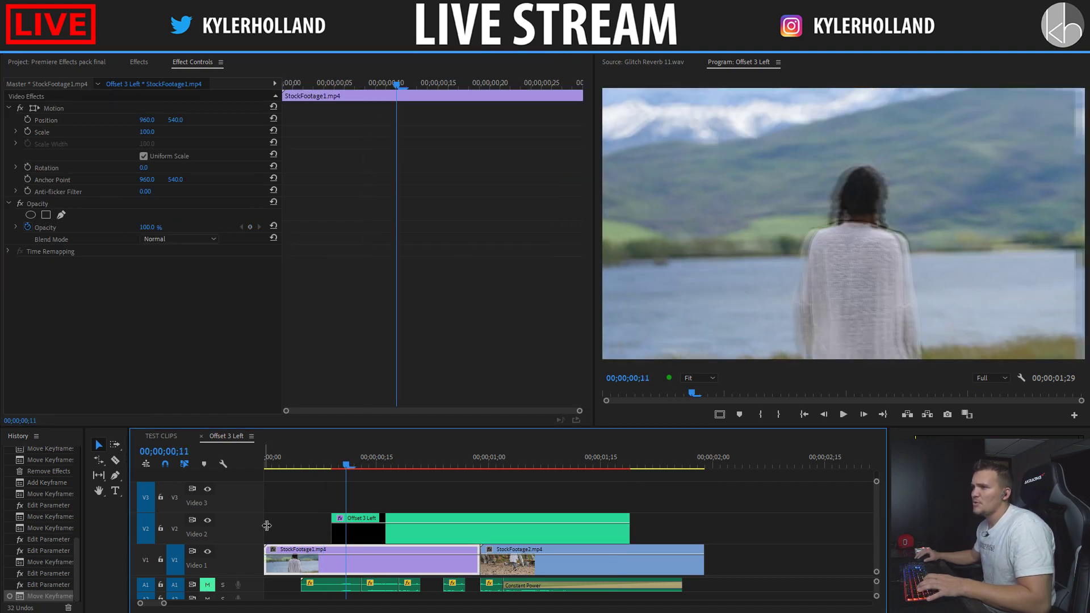
{"action": "left_click", "coordinate": [325, 453]}
{"action": "key", "text": "space"}
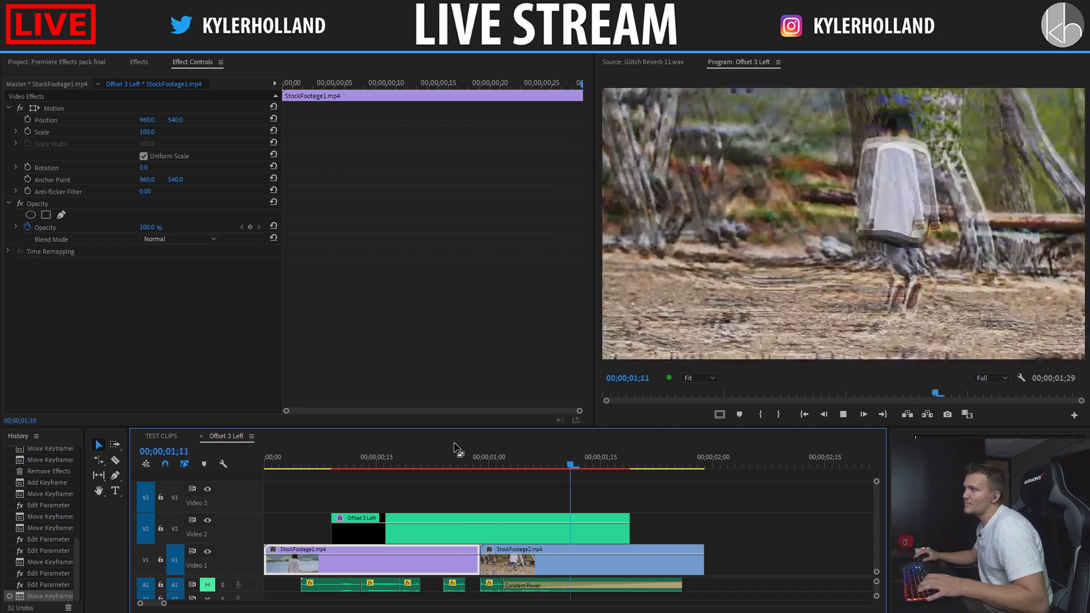
{"action": "left_click_drag", "start_coordinate": [454, 448], "coordinate": [315, 444]}
{"action": "key", "text": "space"}
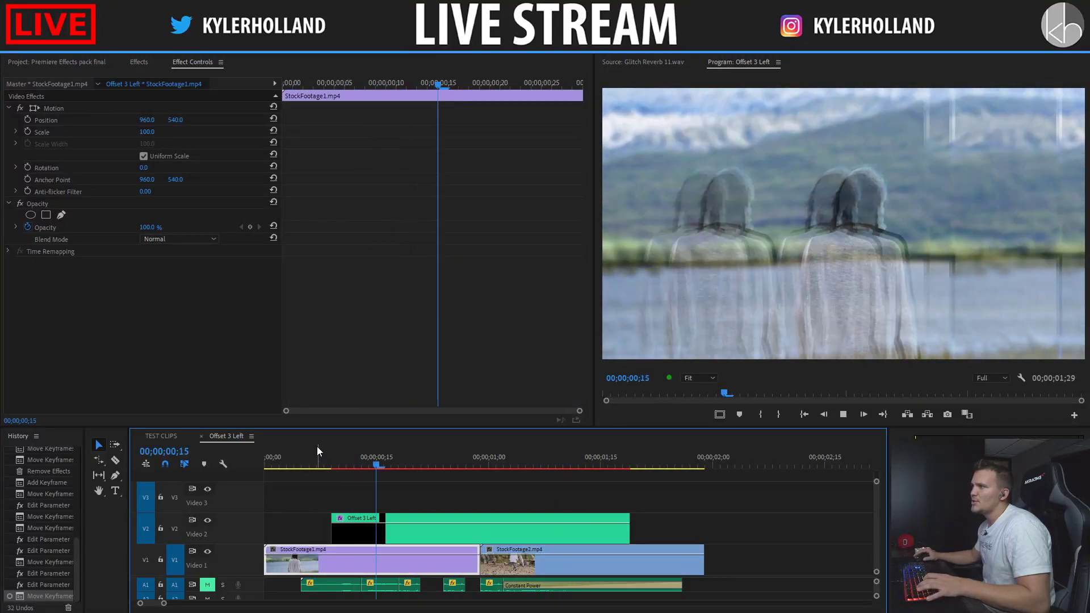
{"action": "key", "text": "space"}
Step: Set Color Emboss Relief to 25 and Contrast to 200 at their middle keyframes at 00;00;00;29 on the Offset 3 Left clip
{"action": "left_click", "coordinate": [498, 523]}
{"action": "left_click", "coordinate": [427, 85]}
{"action": "left_click_drag", "start_coordinate": [586, 292], "coordinate": [584, 363]}
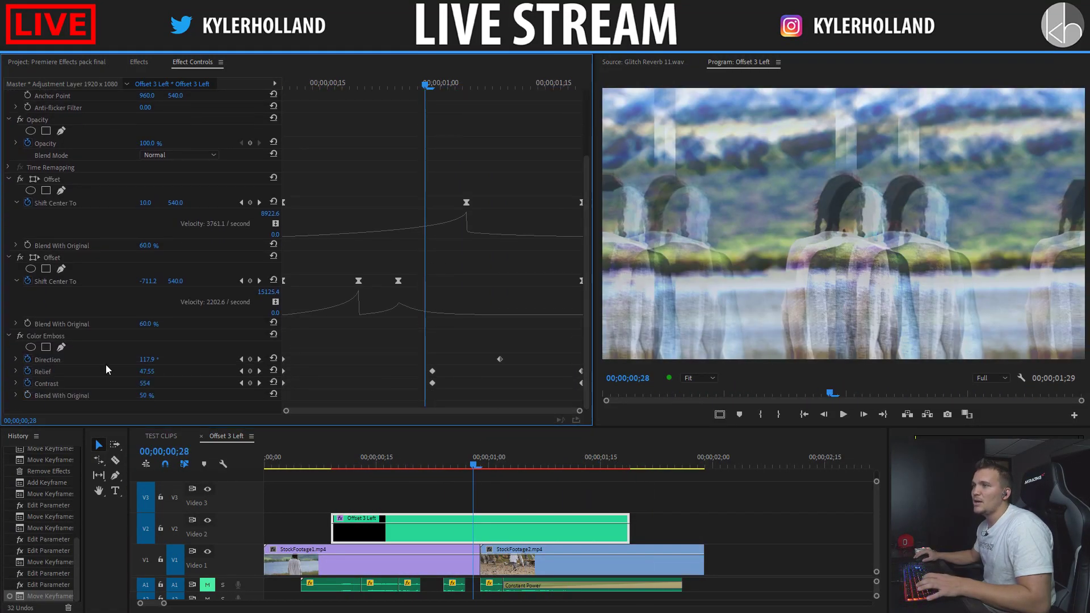
{"action": "left_click", "coordinate": [67, 336]}
{"action": "left_click", "coordinate": [260, 371]}
{"action": "left_click", "coordinate": [153, 371]}
{"action": "type", "text": "25"}
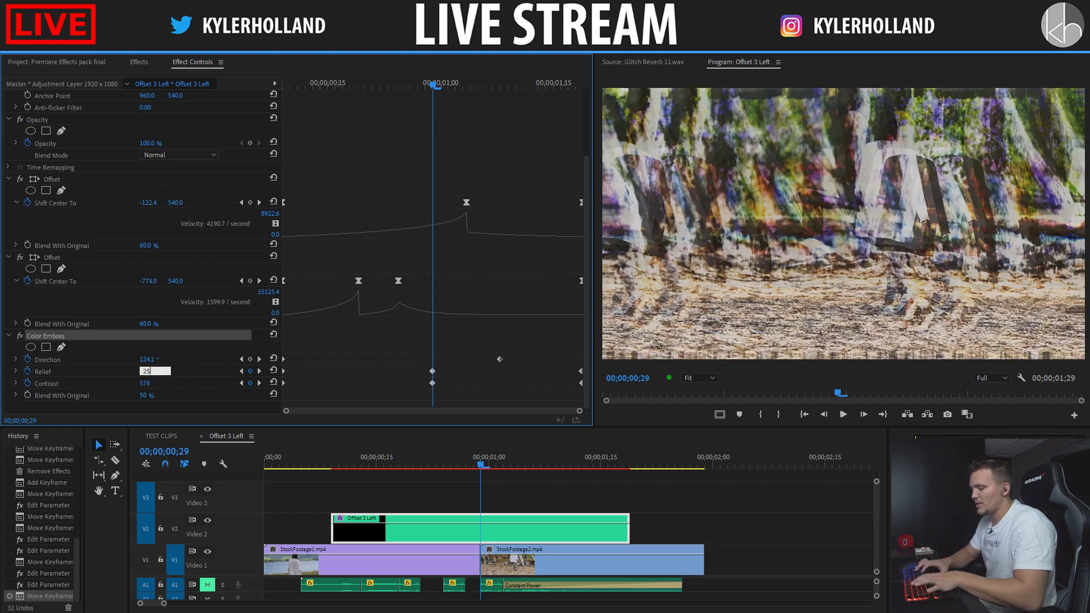
{"action": "key", "text": "Return"}
{"action": "left_click", "coordinate": [142, 384]}
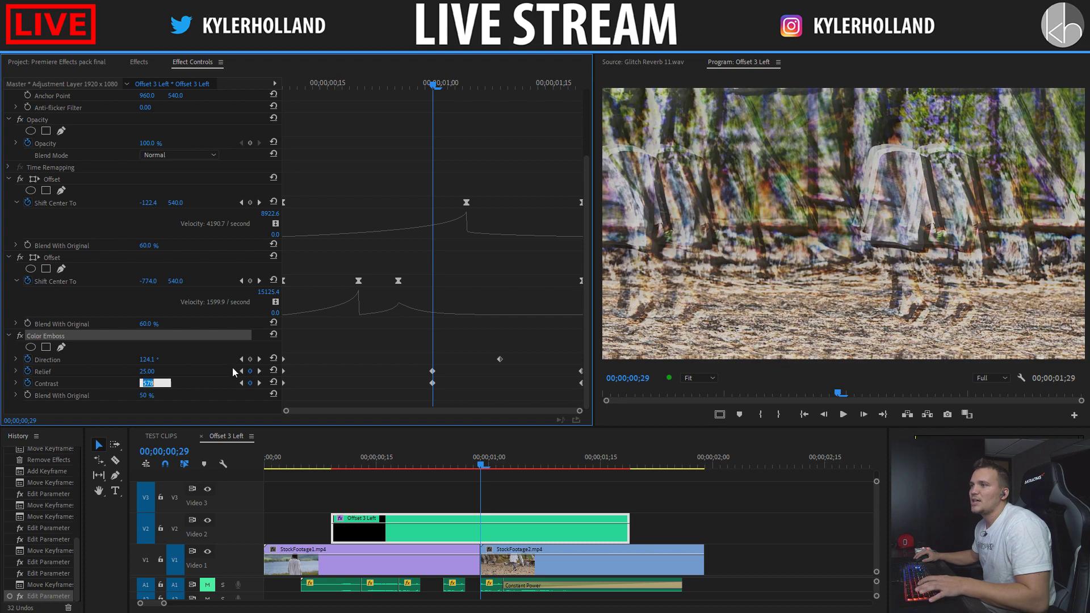
{"action": "type", "text": "200"}
{"action": "key", "text": "Return"}
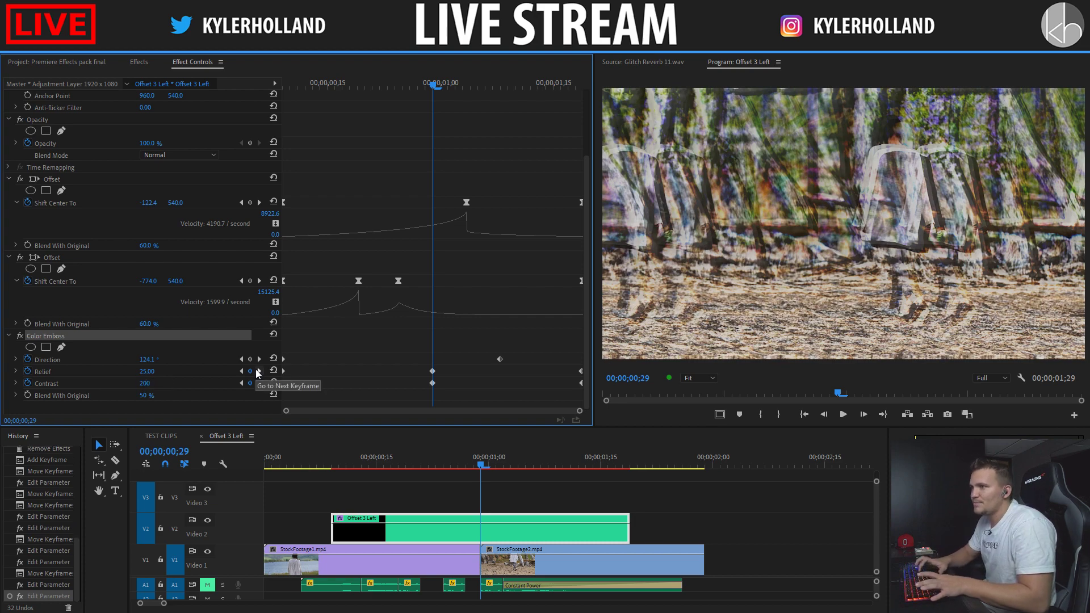
Step: Preview the transition and split the Offset 3 Left adjustment clip at 00;00;00;29, where the footage changes
{"action": "key", "text": "space"}
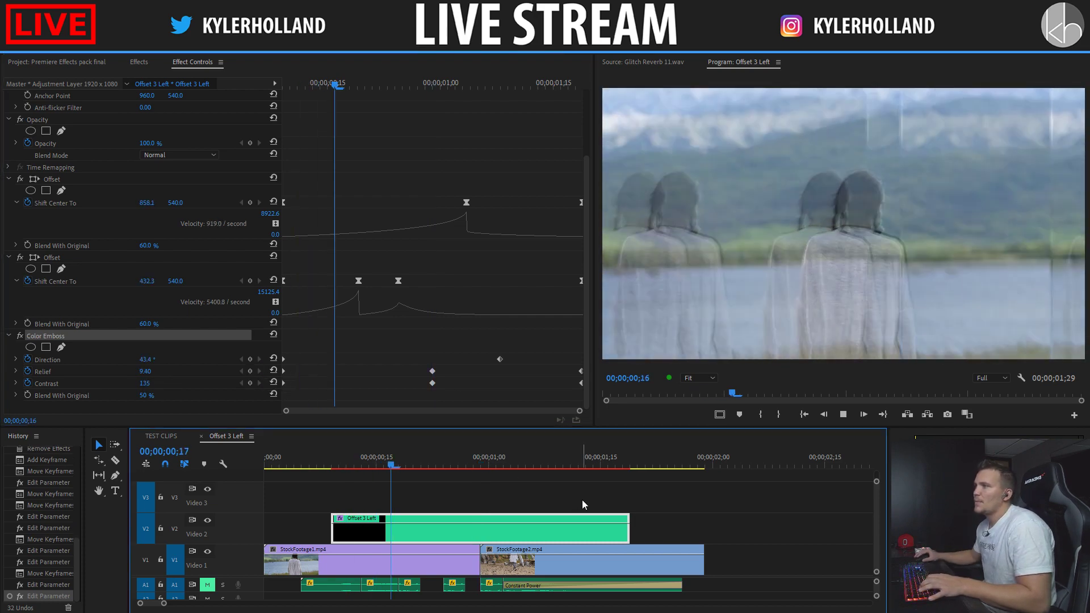
{"action": "left_click", "coordinate": [481, 460]}
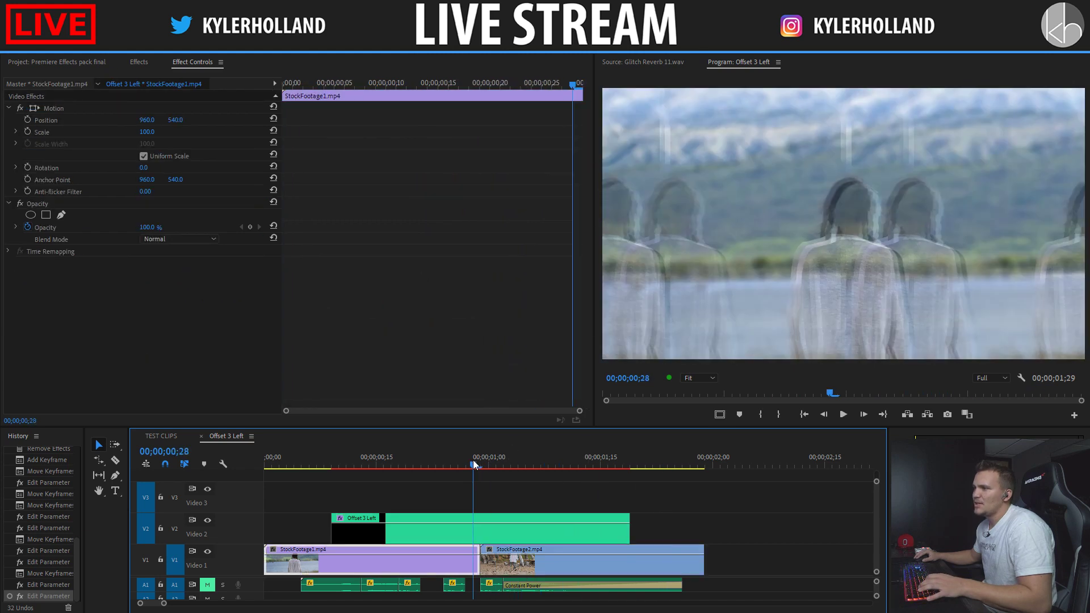
{"action": "key", "text": "c"}
{"action": "left_click", "coordinate": [481, 537]}
{"action": "key", "text": "v"}
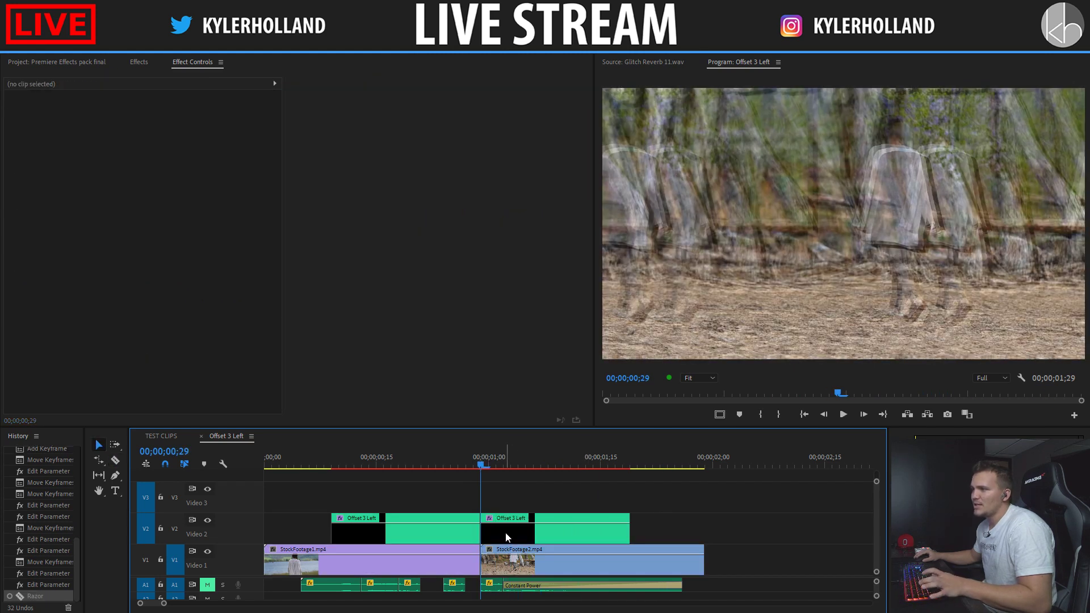
{"action": "left_click", "coordinate": [508, 538]}
Step: Return the playhead to 00;00;00;12 and unmute audio track A1
{"action": "left_click_drag", "start_coordinate": [408, 460], "coordinate": [350, 454]}
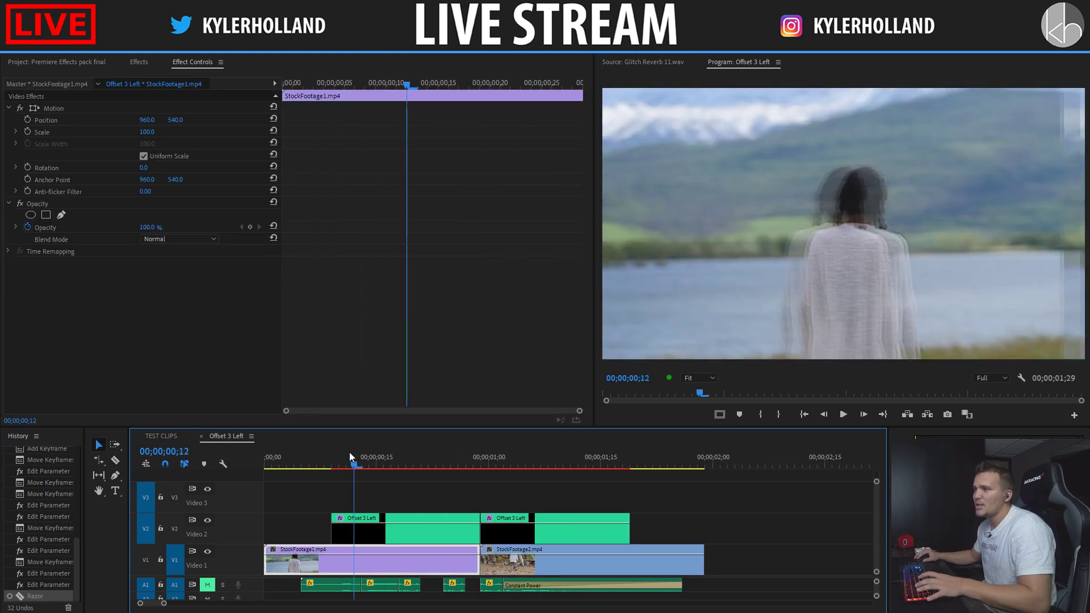
{"action": "left_click", "coordinate": [208, 586]}
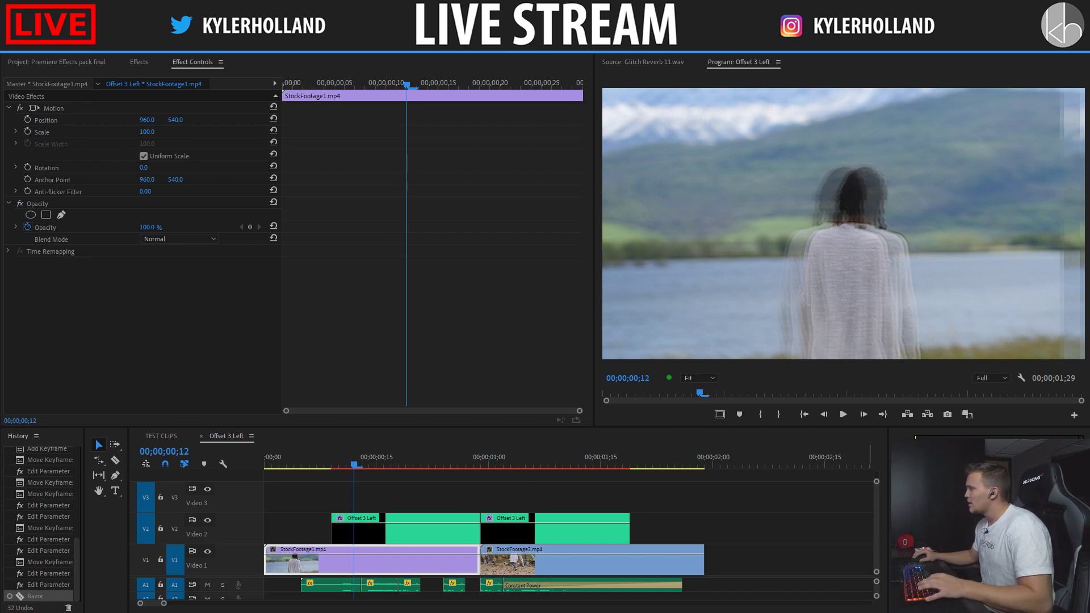
Step: Play the Offset 3 Left transition with its sound effects from 00;00;00;05
{"action": "left_click", "coordinate": [526, 500]}
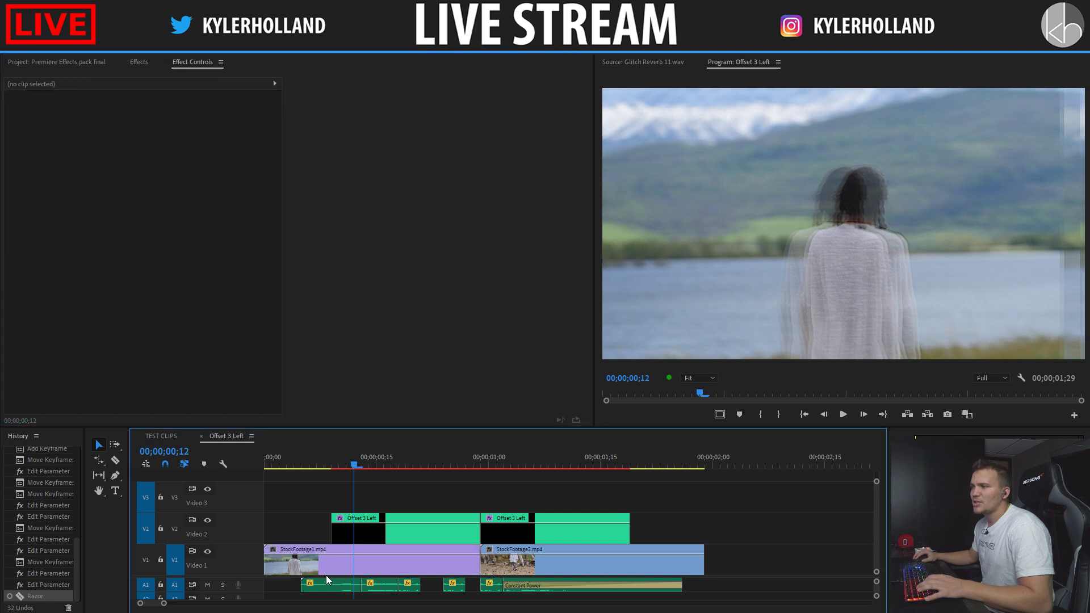
{"action": "left_click", "coordinate": [304, 464]}
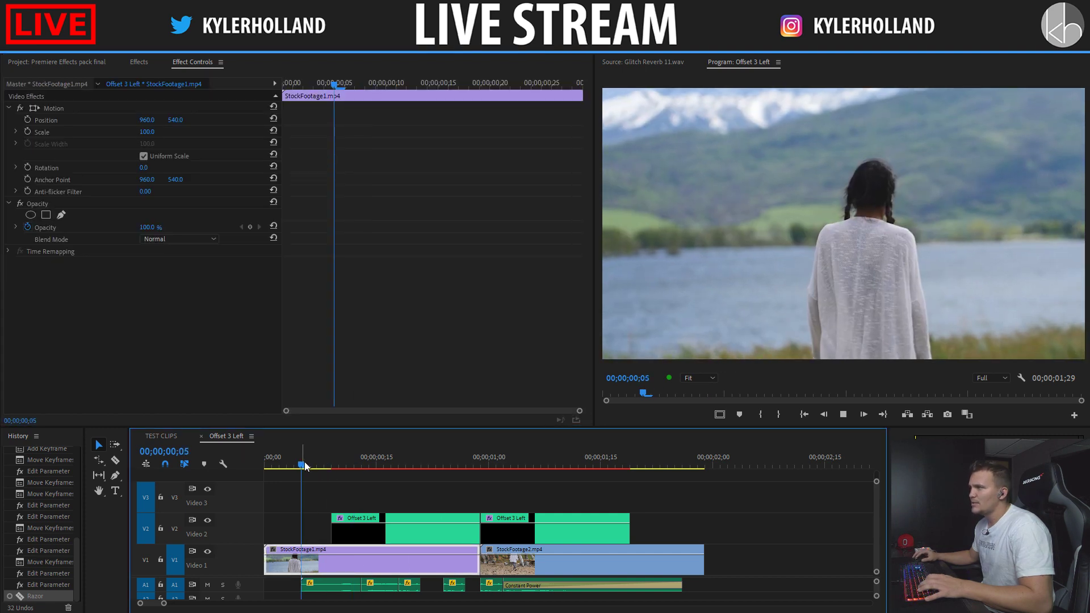
{"action": "key", "text": "space"}
Step: Trim the end of the second glitch sound on audio track A1 and move it to 00;00;00;22, overlapping the fourth sound
{"action": "left_click", "coordinate": [401, 589]}
{"action": "key", "text": "equal"}
{"action": "key", "text": "equal"}
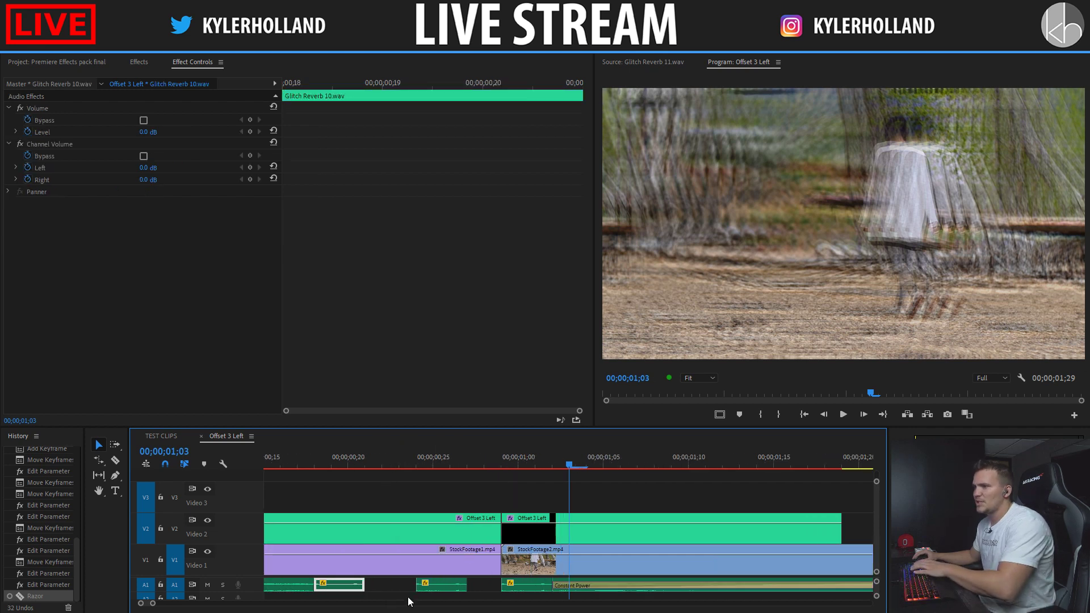
{"action": "key", "text": "minus"}
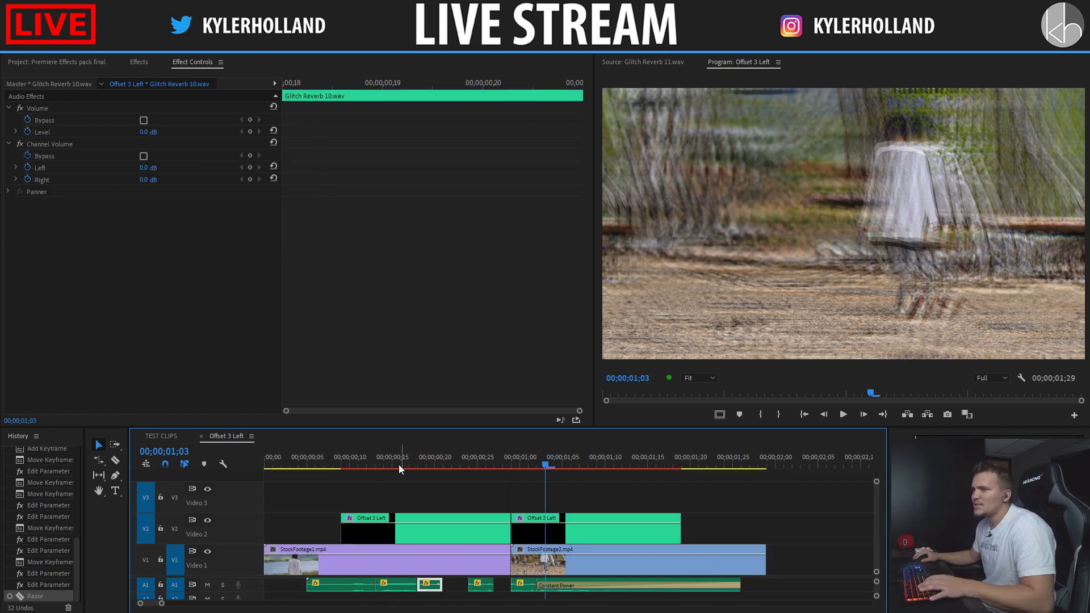
{"action": "left_click_drag", "start_coordinate": [405, 582], "coordinate": [404, 582]}
{"action": "left_click_drag", "start_coordinate": [392, 583], "coordinate": [466, 584]}
Step: Preview the transition's sound, then move the short leftover audio piece before the cut to start at 00;00;00;27
{"action": "left_click", "coordinate": [280, 465]}
{"action": "key", "text": "space"}
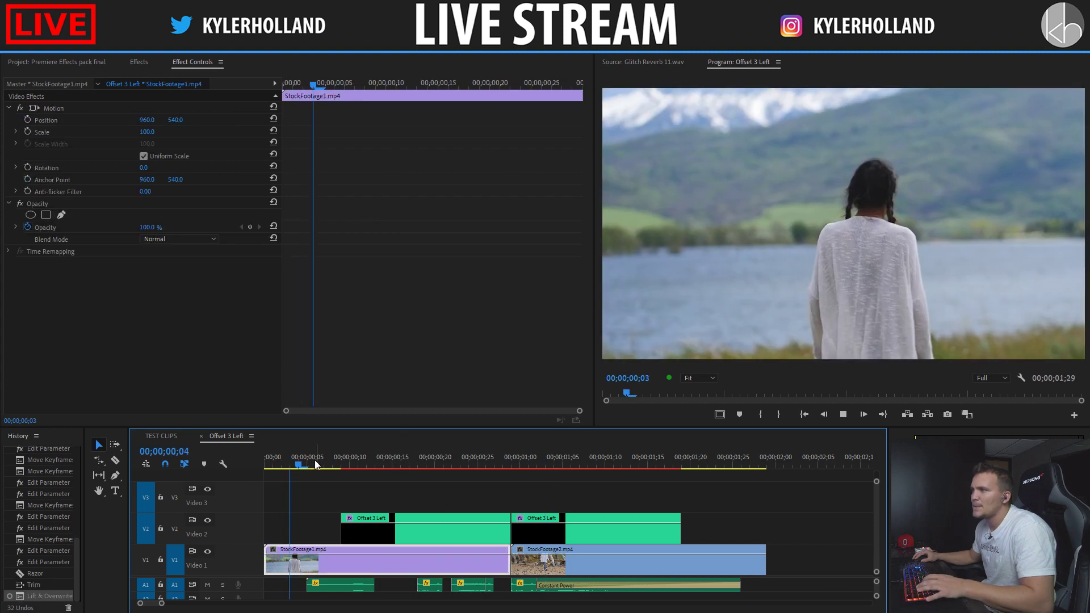
{"action": "key", "text": "space"}
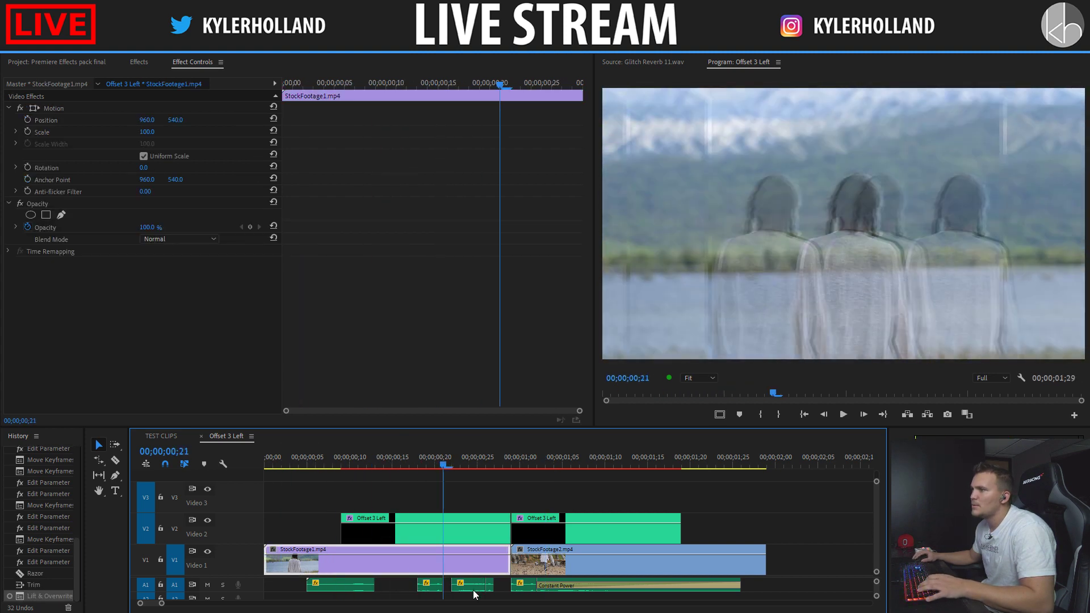
{"action": "key", "text": "Down"}
{"action": "left_click_drag", "start_coordinate": [489, 585], "coordinate": [498, 585]}
Step: Replay the transition to check the rearranged glitch sounds and return the playhead to 00;00;00;06
{"action": "left_click", "coordinate": [427, 463]}
{"action": "key", "text": "space"}
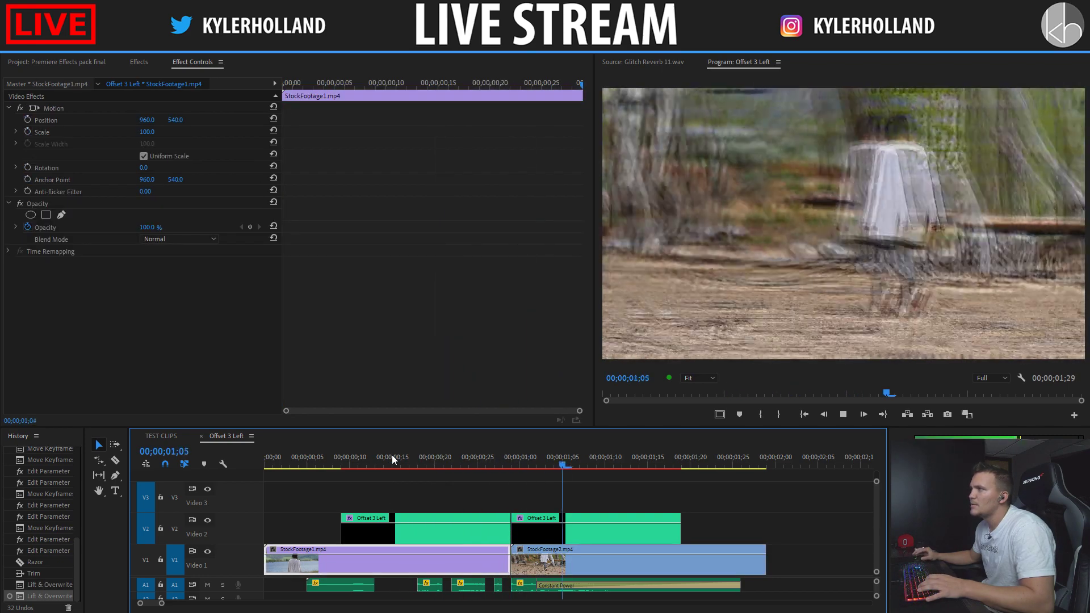
{"action": "left_click", "coordinate": [391, 454]}
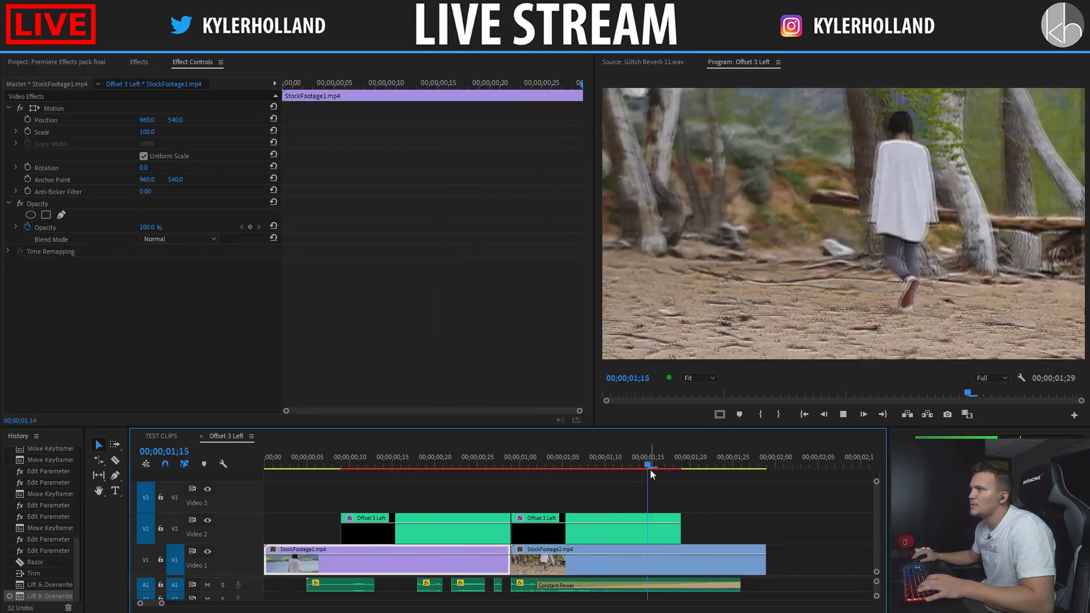
{"action": "left_click_drag", "start_coordinate": [729, 464], "coordinate": [317, 460]}
Step: Group both Offset 3 Left adjustment clips together with all the sound clips on audio track A1
{"action": "left_click_drag", "start_coordinate": [384, 474], "coordinate": [561, 526]}
{"action": "left_click_drag", "start_coordinate": [784, 583], "coordinate": [360, 587]}
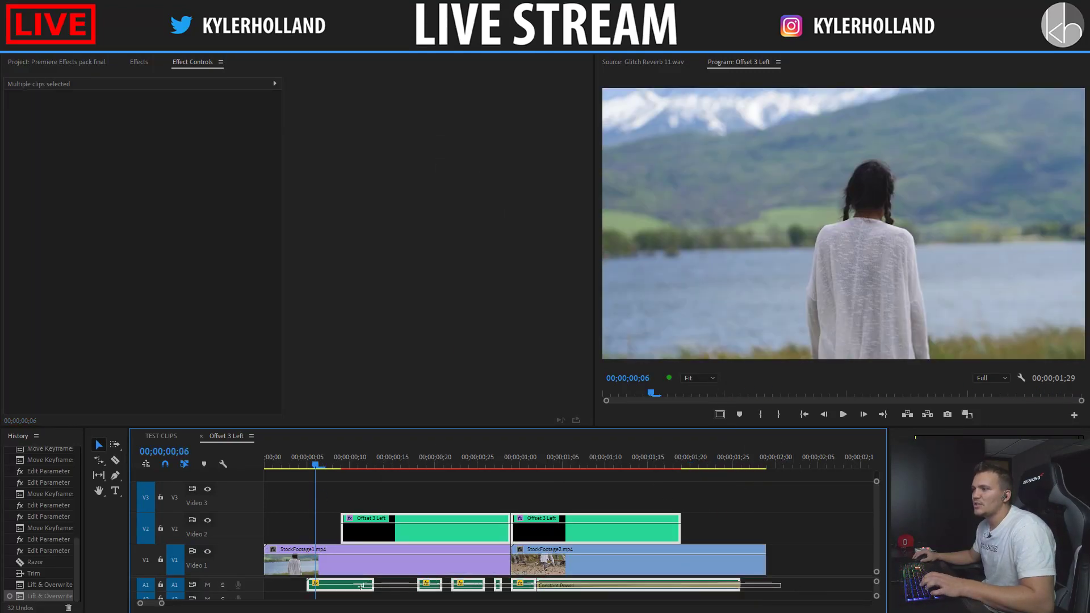
{"action": "right_click", "coordinate": [383, 540]}
{"action": "right_click", "coordinate": [374, 539]}
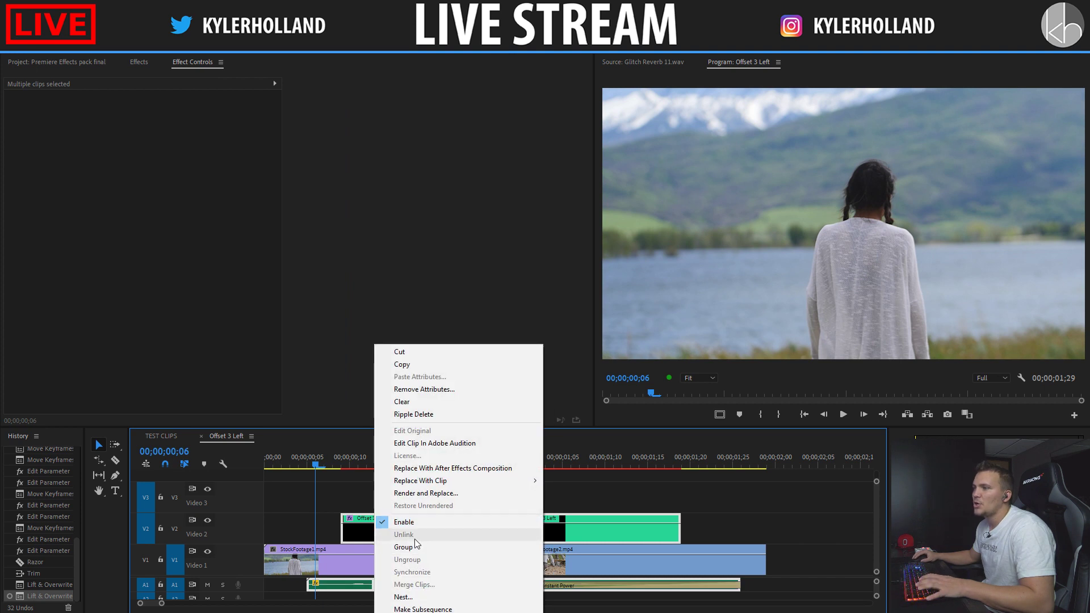
{"action": "left_click", "coordinate": [413, 546]}
{"action": "left_click", "coordinate": [443, 486]}
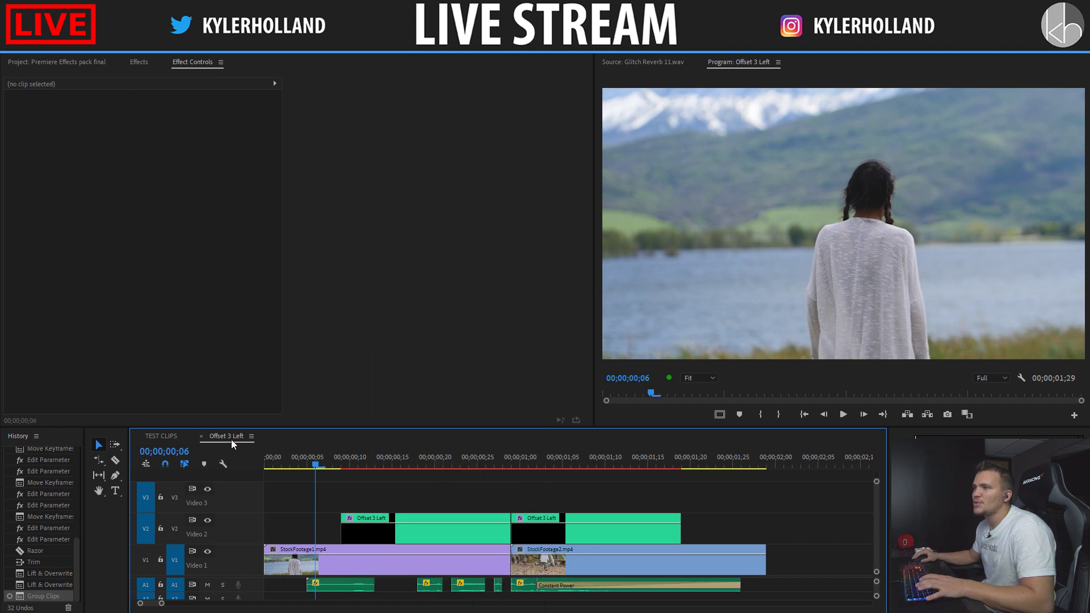
Step: In the TEST CLIPS sequence, place the Offset 3 Left sequence above the cut between StockFootage4.mp4 and StockFootage3.mp4
{"action": "left_click", "coordinate": [59, 62]}
{"action": "left_click", "coordinate": [162, 435]}
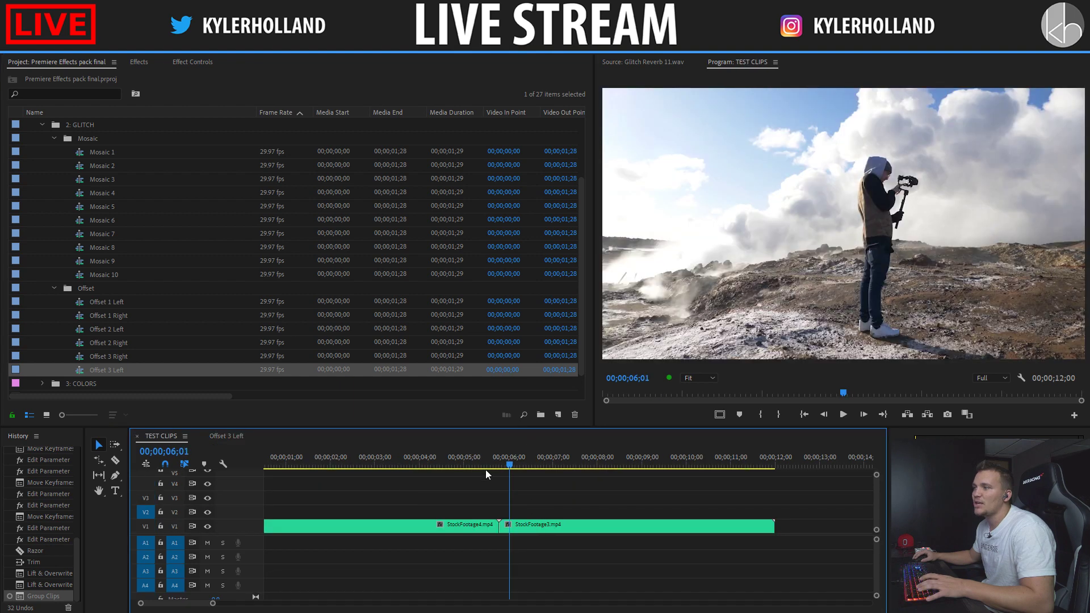
{"action": "left_click_drag", "start_coordinate": [396, 462], "coordinate": [372, 466]}
{"action": "left_click", "coordinate": [119, 356]}
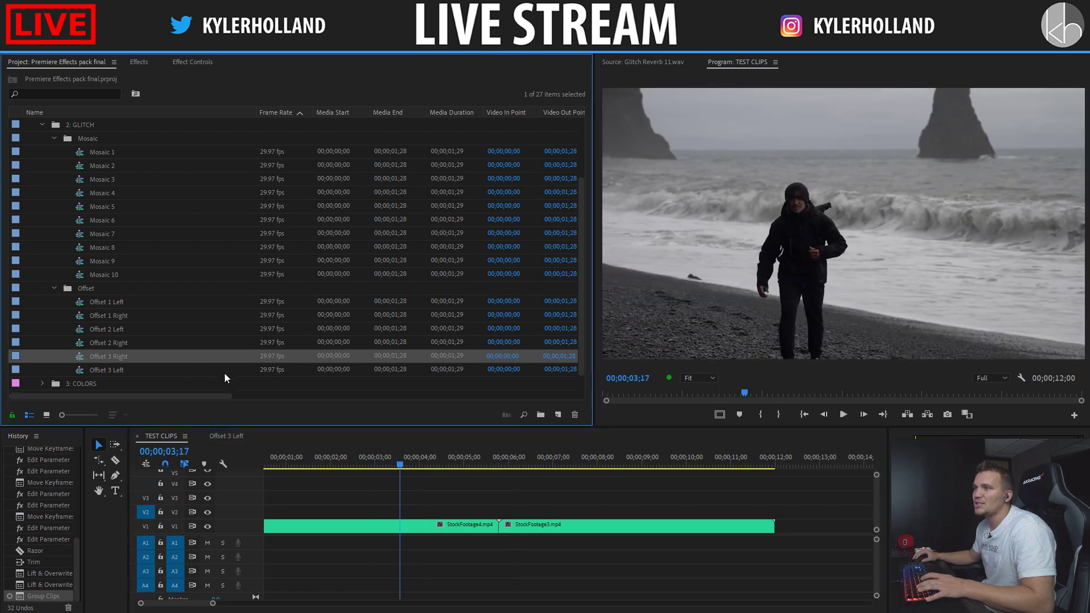
{"action": "left_click", "coordinate": [112, 369]}
{"action": "left_click_drag", "start_coordinate": [83, 369], "coordinate": [507, 511]}
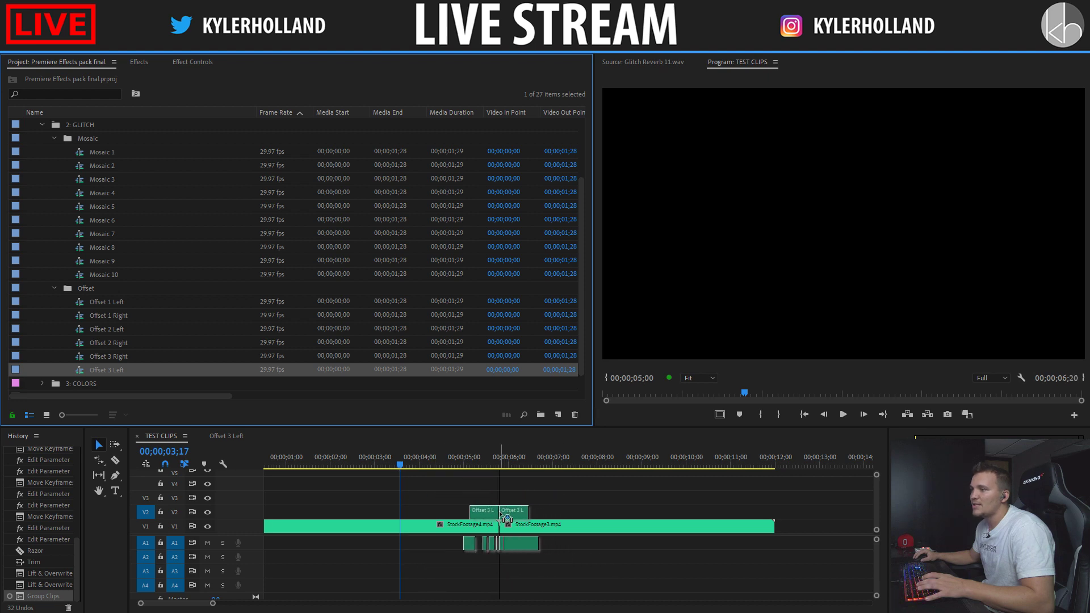
Step: Play the Offset 3 Left transition over the cut in the TEST CLIPS sequence
{"action": "key", "text": "space"}
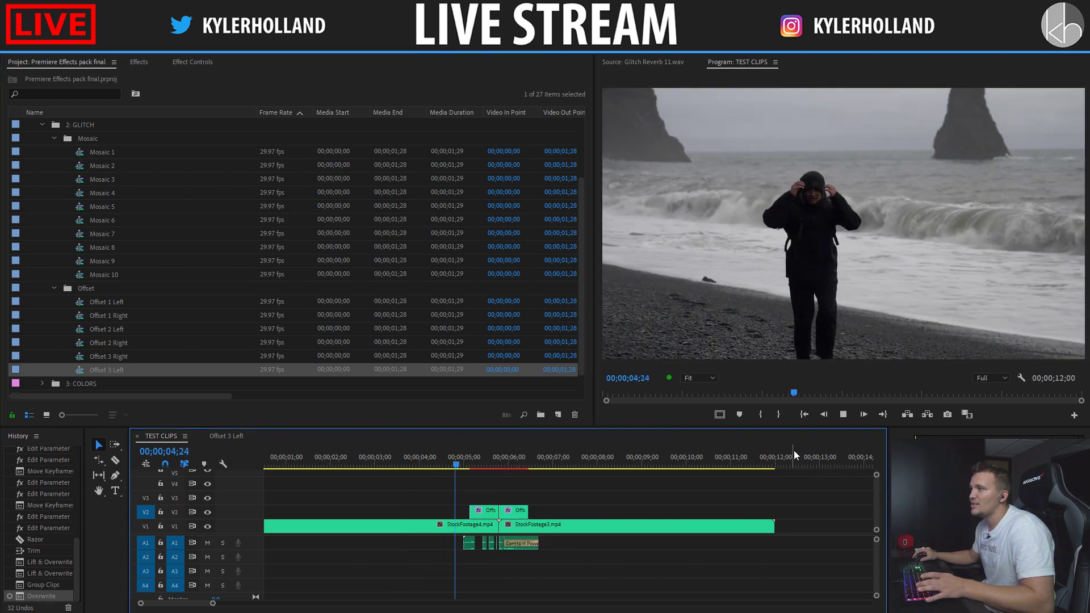
{"action": "key", "text": "space"}
{"action": "left_click", "coordinate": [448, 461]}
{"action": "key", "text": "space"}
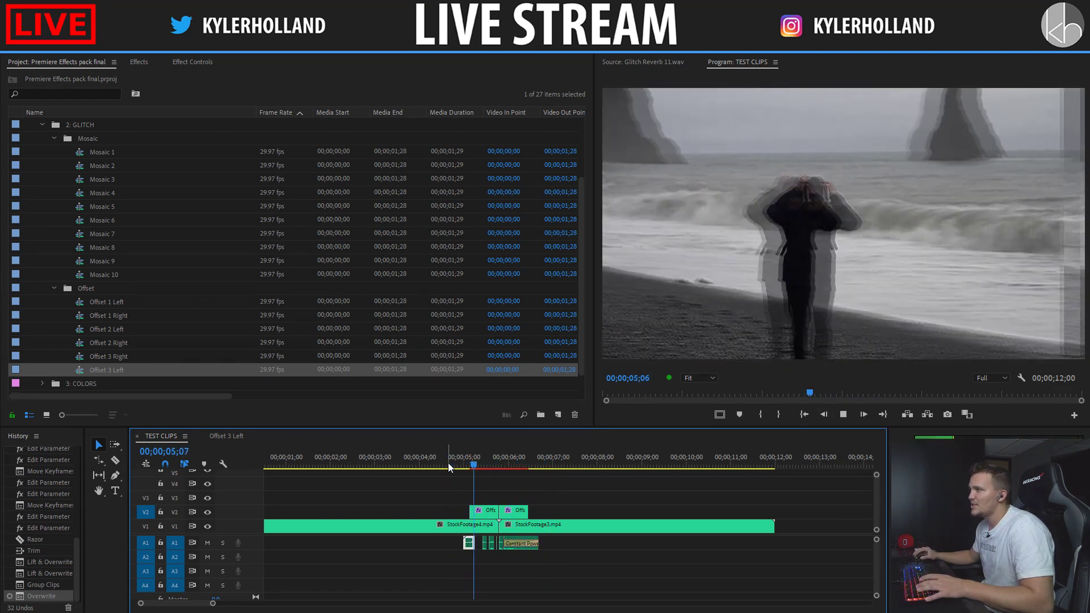
{"action": "key", "text": "space"}
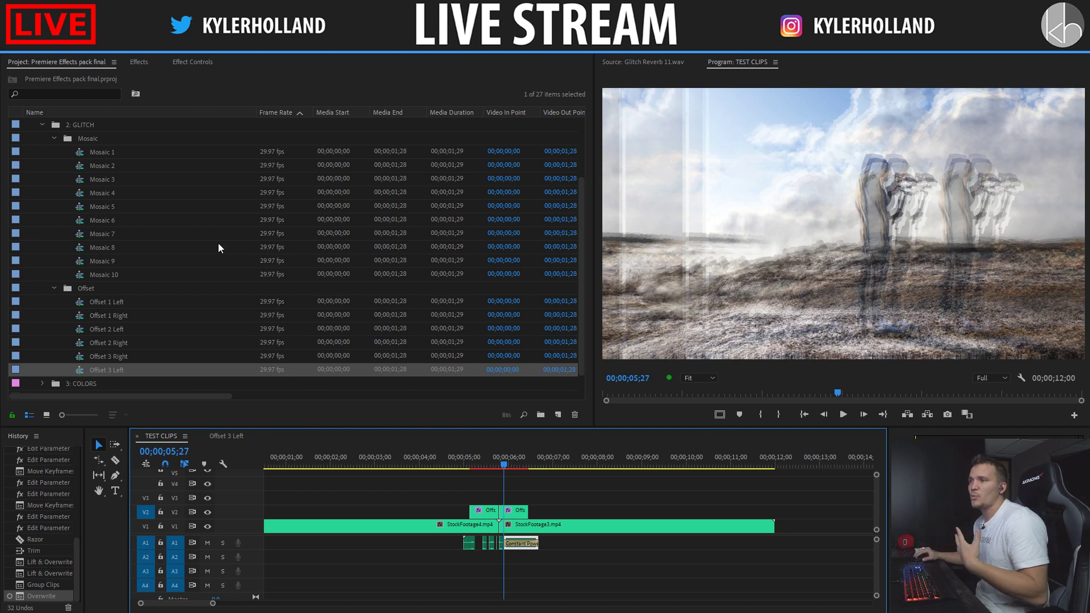
Step: Collapse the Mosaic, 1: EXPOSURE and Offset bins in the project, keeping 2: GLITCH expanded
{"action": "left_click", "coordinate": [55, 138]}
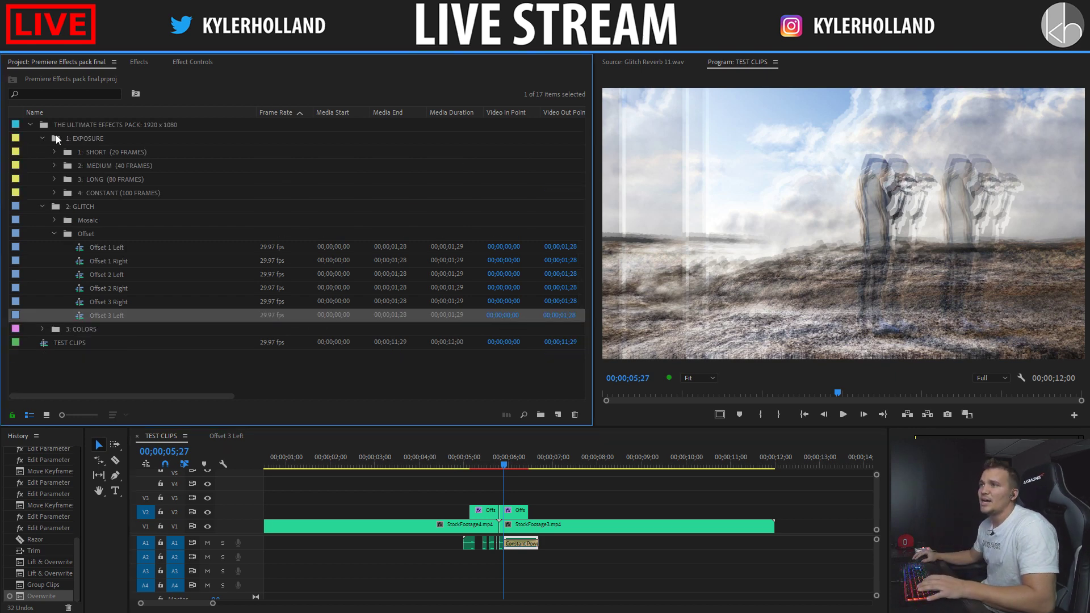
{"action": "left_click", "coordinate": [50, 137]}
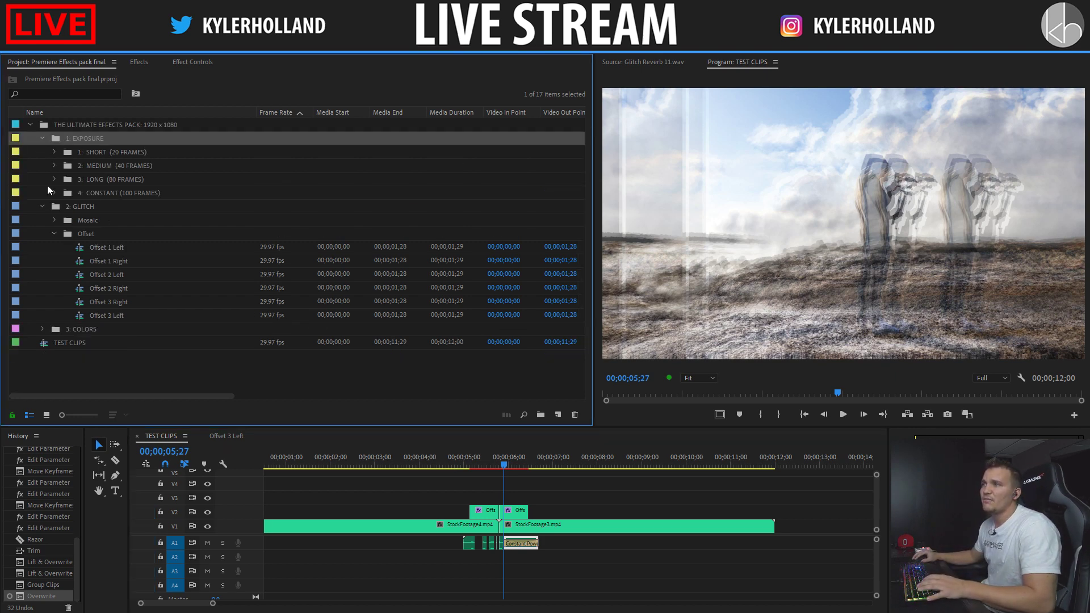
{"action": "left_click", "coordinate": [42, 138]}
{"action": "left_click", "coordinate": [74, 153]}
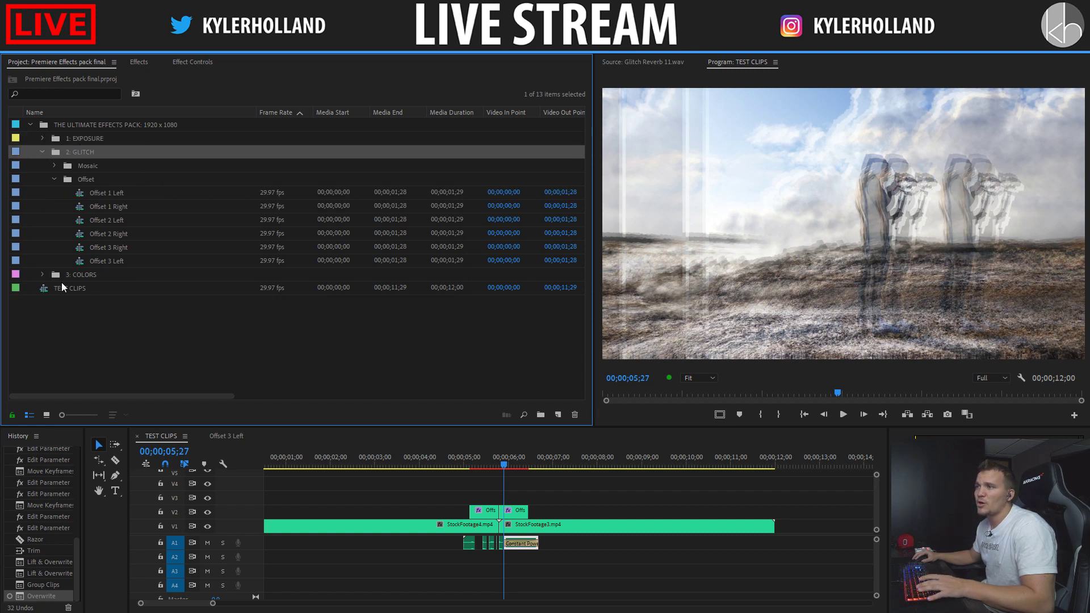
{"action": "left_click", "coordinate": [42, 274]}
{"action": "left_click", "coordinate": [43, 275]}
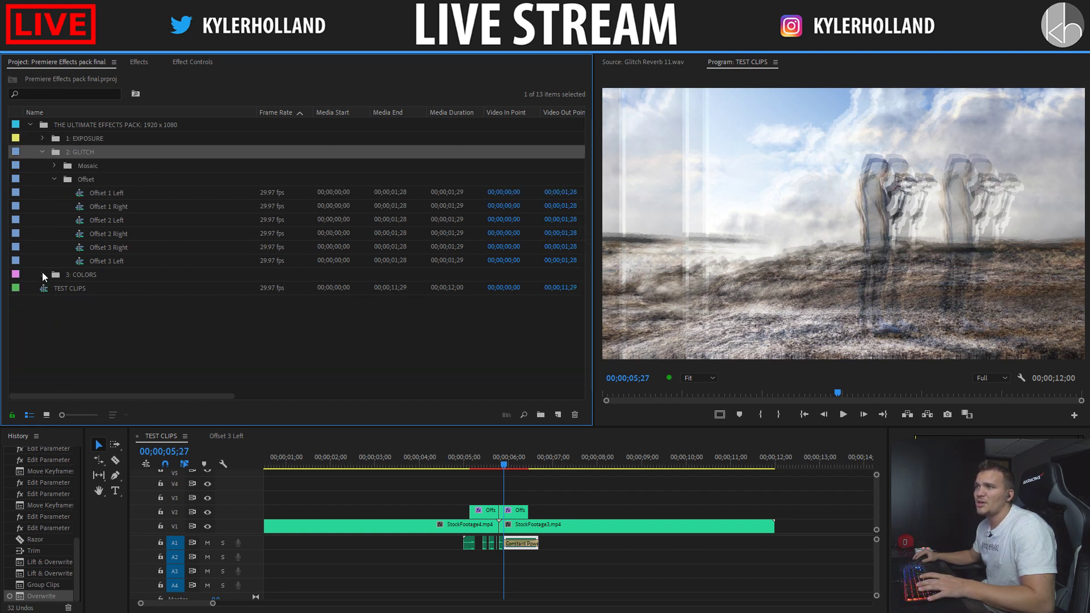
{"action": "left_click", "coordinate": [54, 179]}
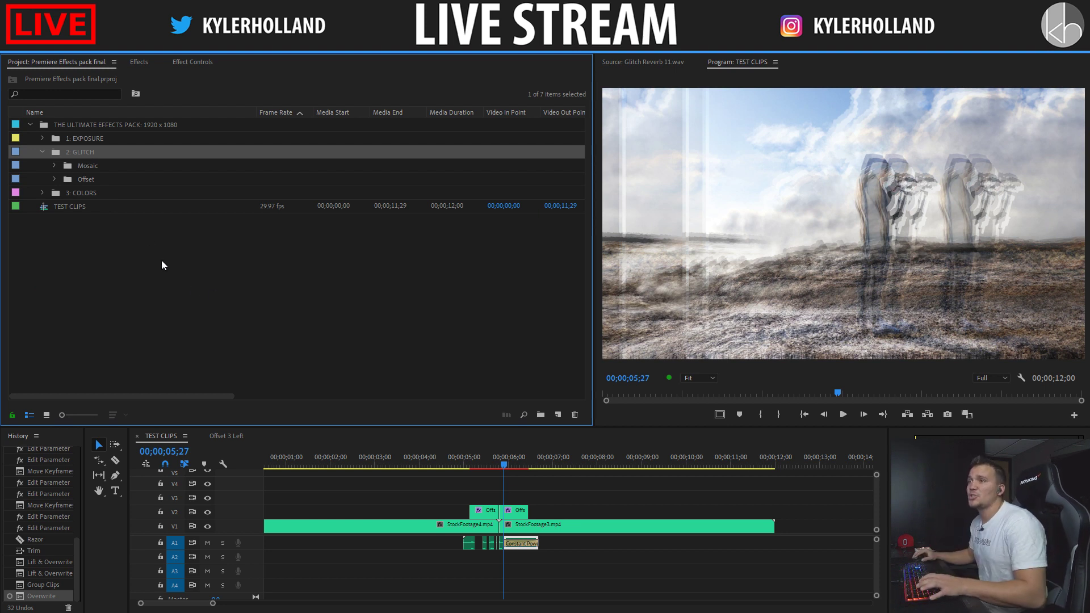
{"action": "left_click", "coordinate": [43, 153]}
{"action": "left_click", "coordinate": [42, 151]}
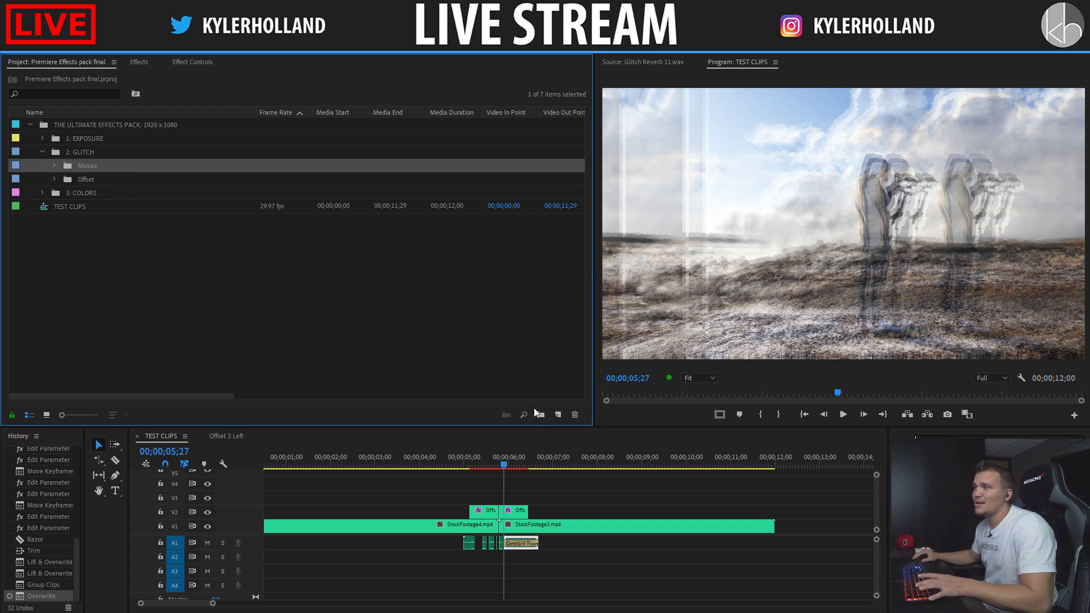
Step: Create a new bin named Magnify inside the 2: GLITCH bin
{"action": "left_click", "coordinate": [547, 418]}
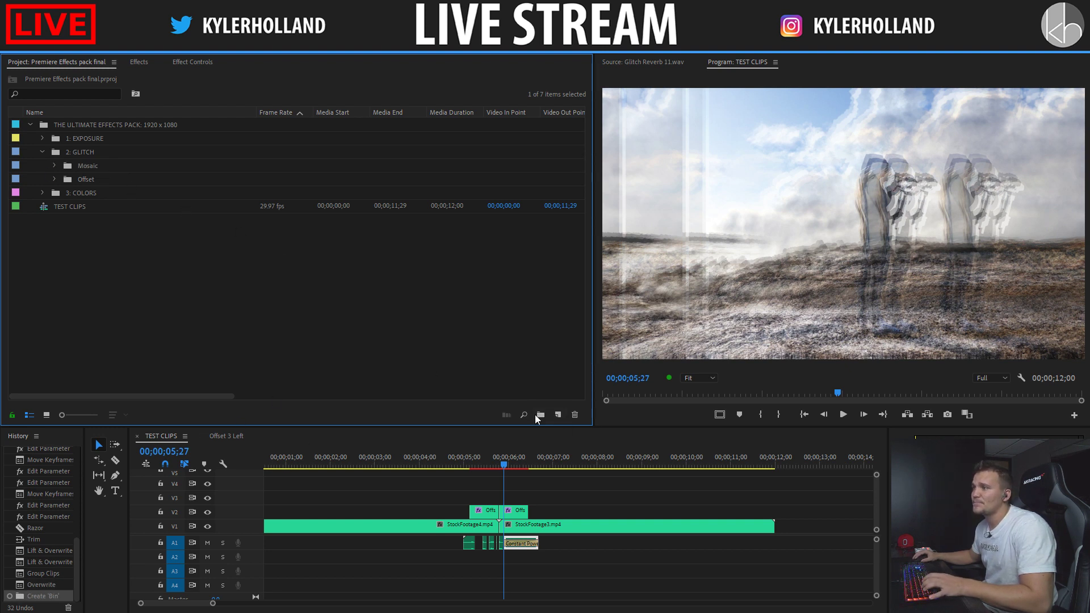
{"action": "left_click", "coordinate": [74, 155]}
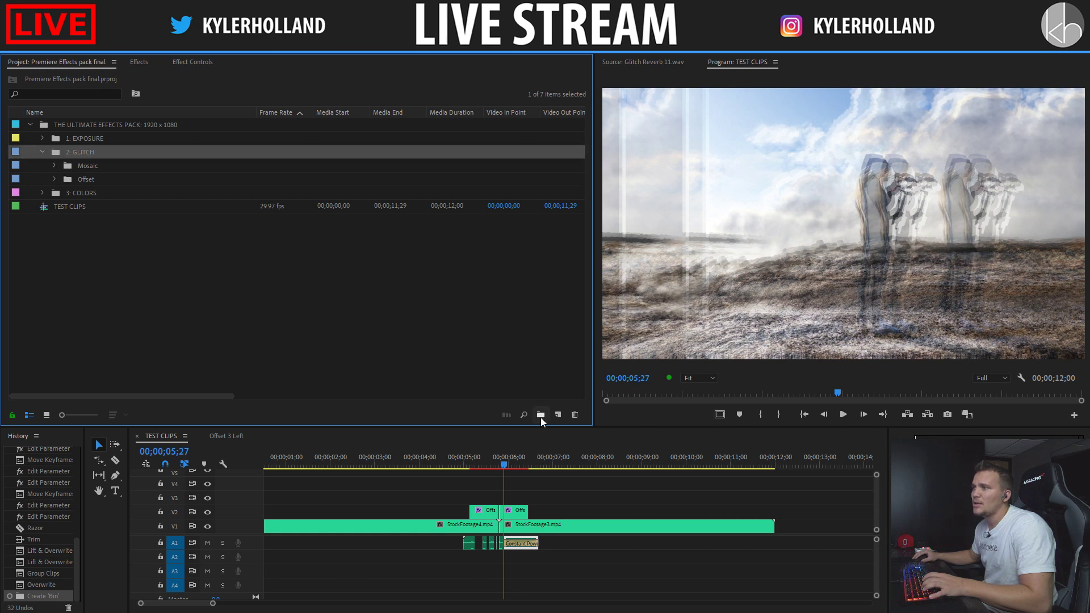
{"action": "left_click", "coordinate": [540, 417]}
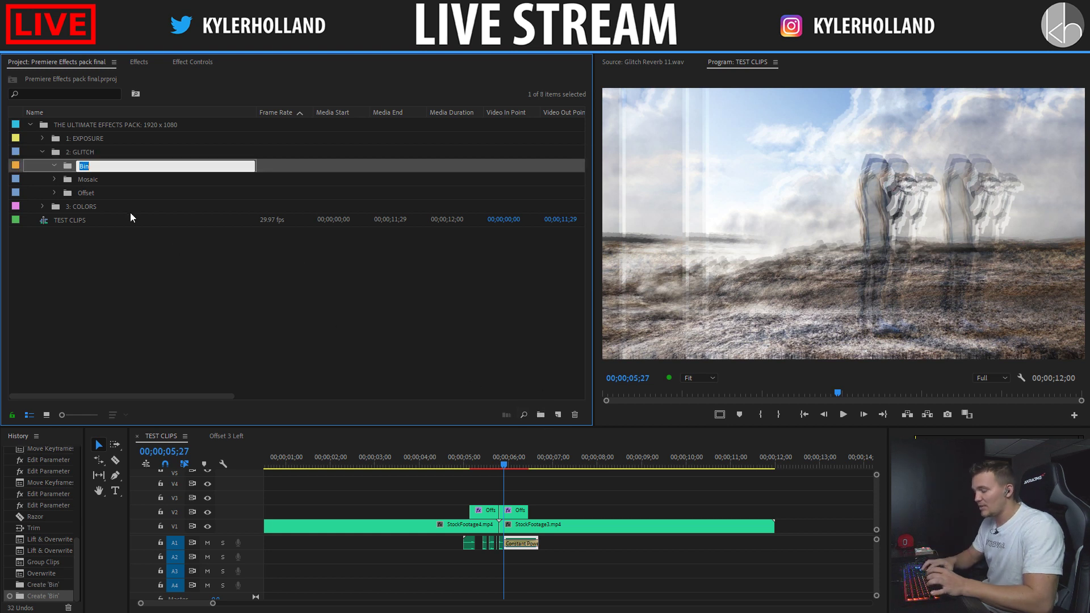
{"action": "type", "text": "Magnif"}
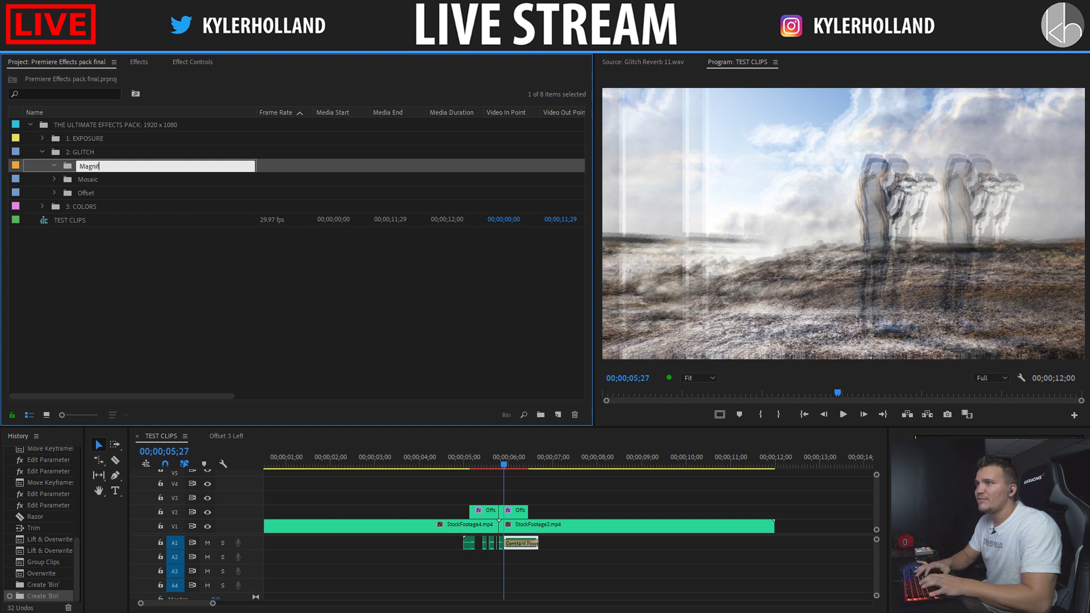
{"action": "type", "text": "yt"}
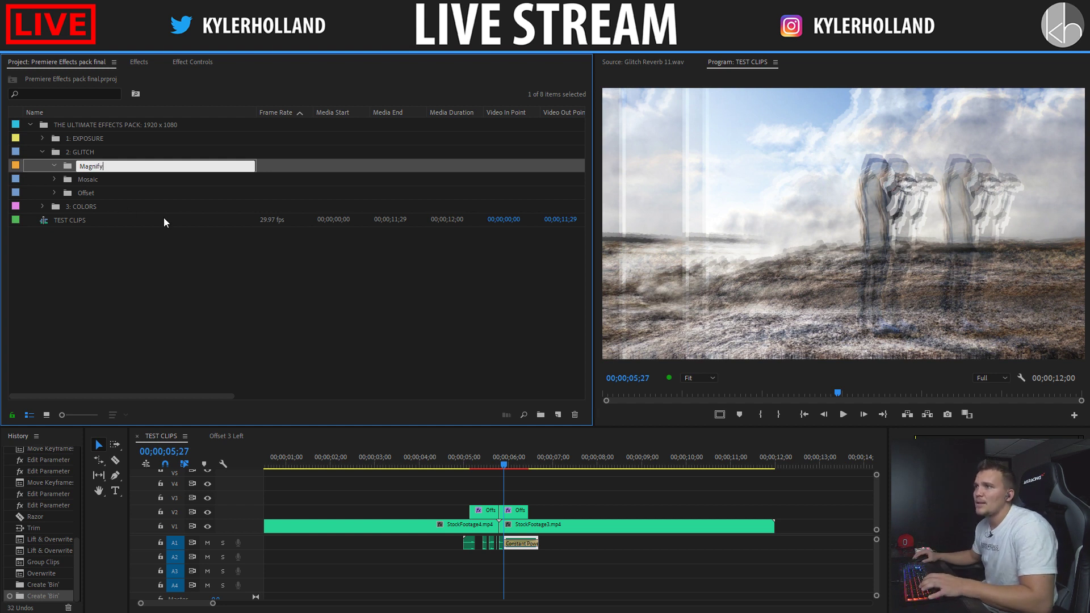
{"action": "left_click", "coordinate": [163, 264]}
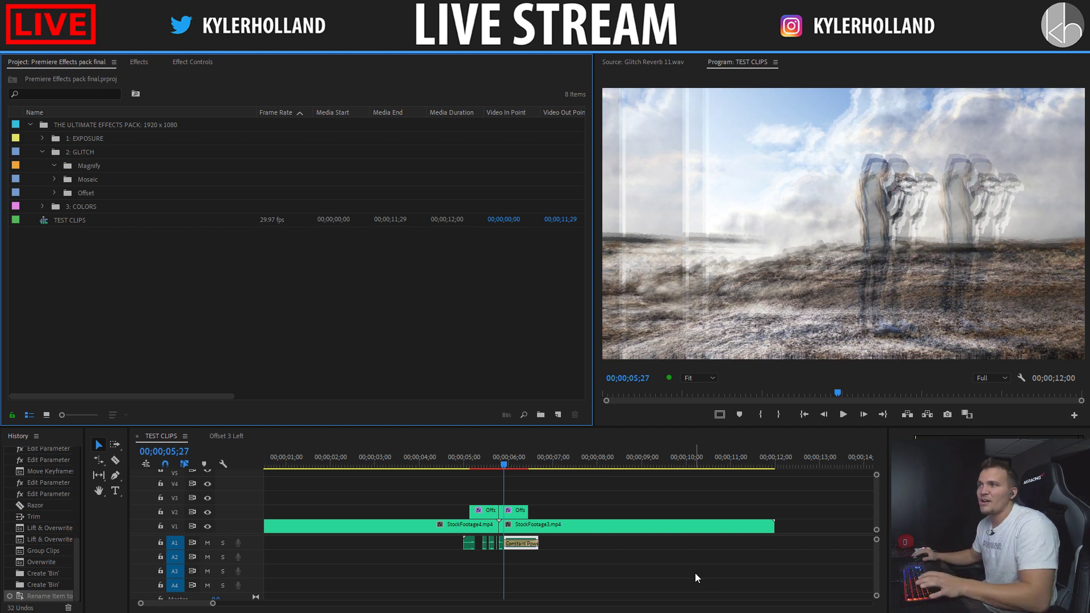
Step: Create a new bin named Grid and move it into the 2: GLITCH bin
{"action": "left_click", "coordinate": [98, 158]}
{"action": "right_click", "coordinate": [95, 154]}
{"action": "left_click", "coordinate": [477, 291]}
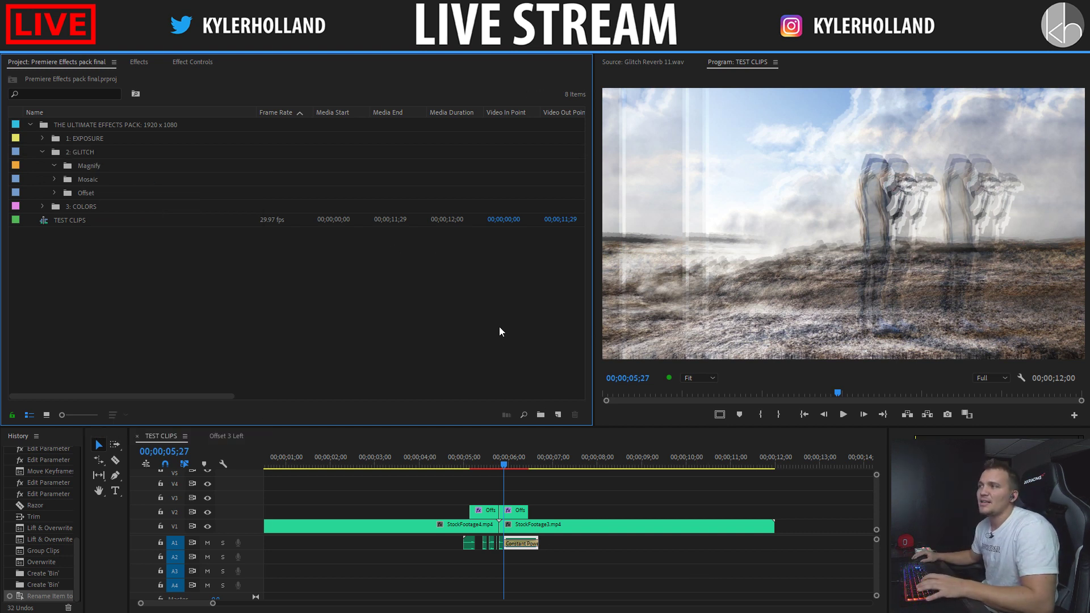
{"action": "left_click", "coordinate": [540, 414]}
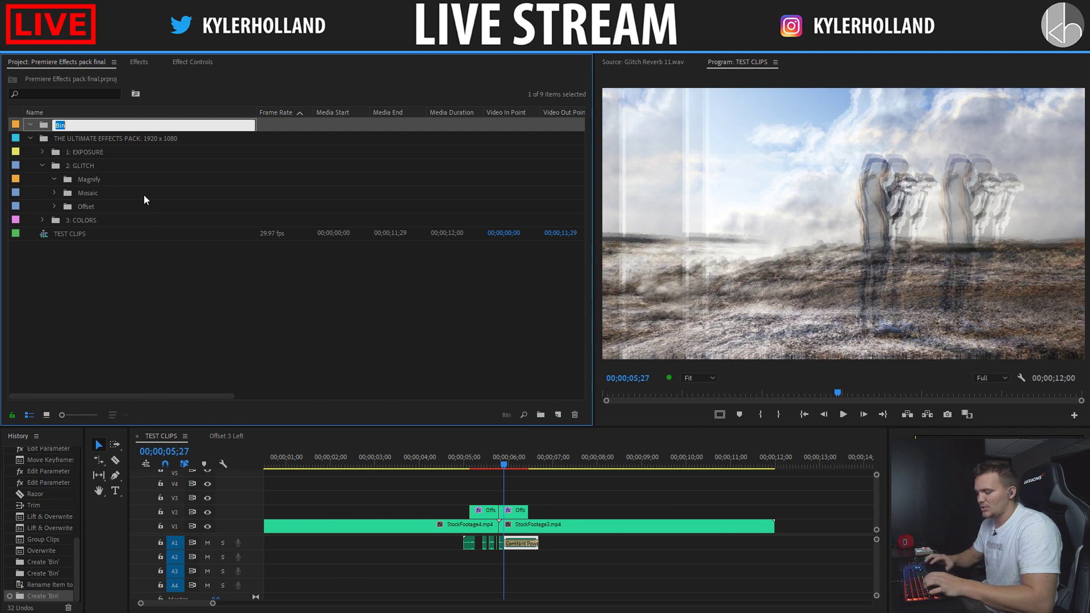
{"action": "type", "text": "Grid"}
{"action": "key", "text": "Return"}
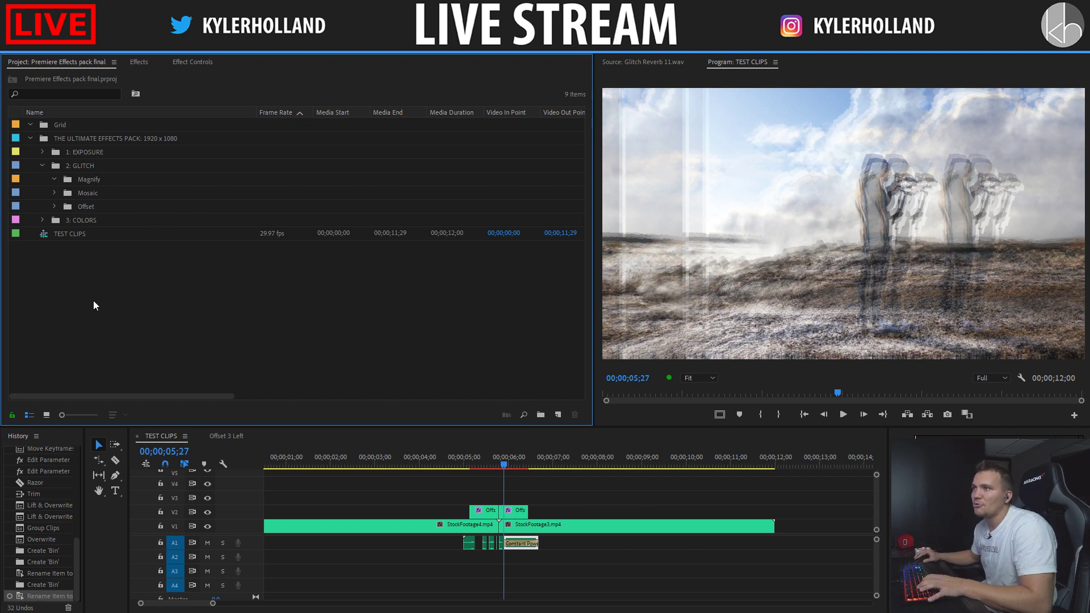
{"action": "left_click_drag", "start_coordinate": [65, 133], "coordinate": [80, 166]}
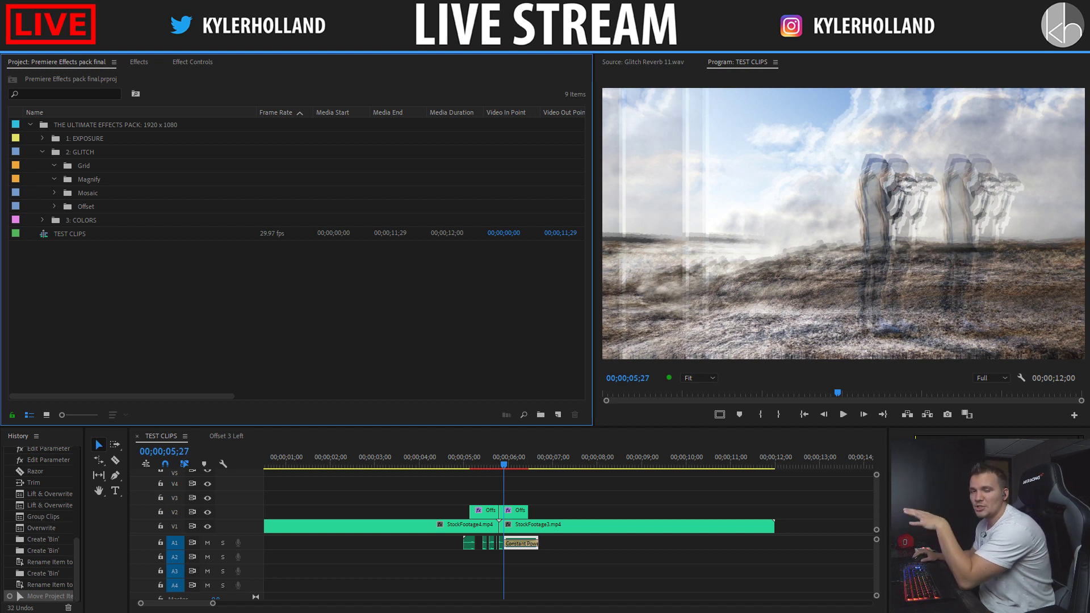
Step: Switch to the Google Docs outline, add a MAGNIFY bullet below COLOR under 2: GLITCH, and return to Premiere Pro
{"action": "key", "text": "alt+Tab"}
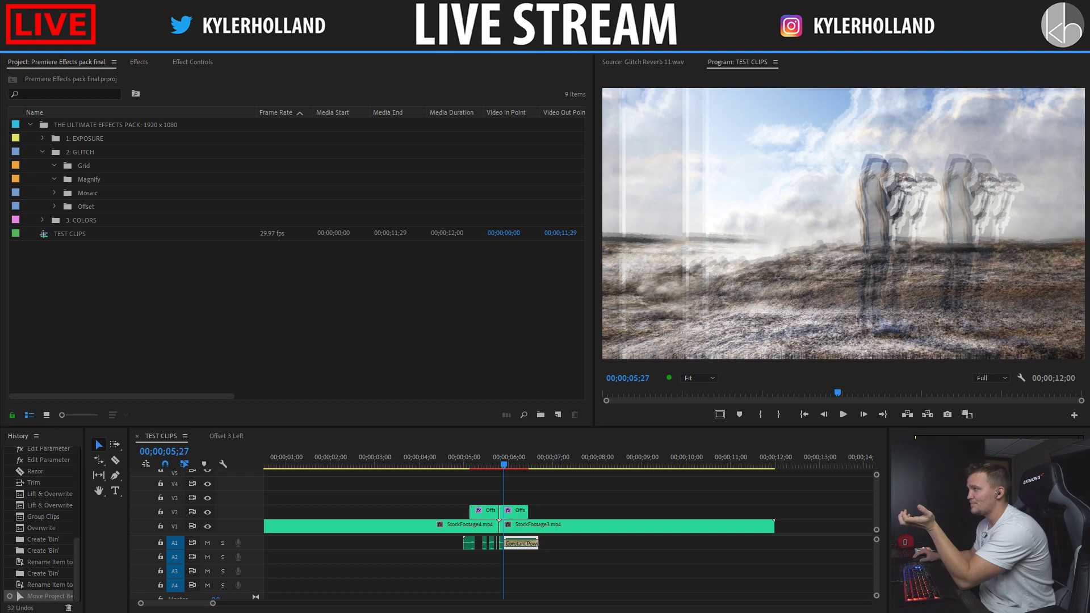
{"action": "left_click_drag", "start_coordinate": [526, 314], "coordinate": [446, 299]}
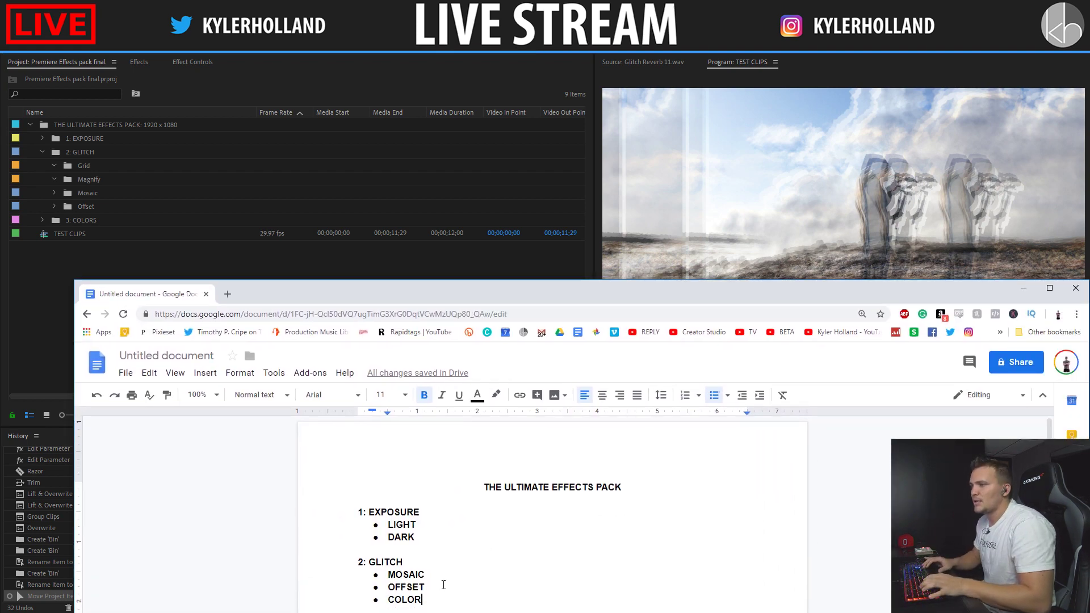
{"action": "key", "text": "Return"}
{"action": "type", "text": "magn"}
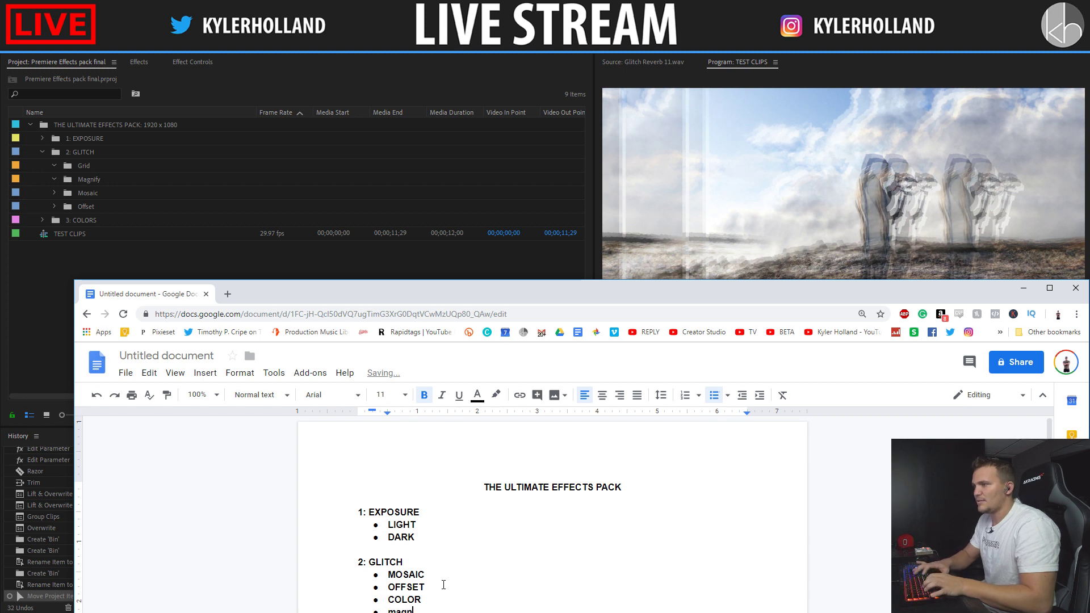
{"action": "key", "text": "BackSpace"}
{"action": "key", "text": "BackSpace"}
{"action": "key", "text": "BackSpace"}
{"action": "key", "text": "ctrl+shift+8"}
{"action": "type", "text": "MAGNIFY"}
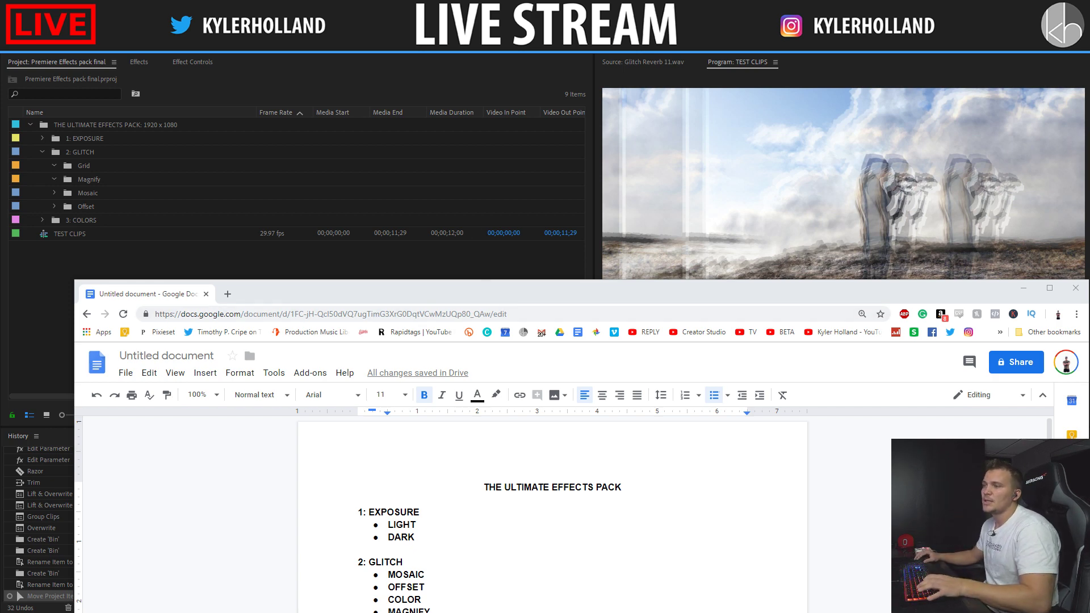
{"action": "left_click", "coordinate": [1023, 288]}
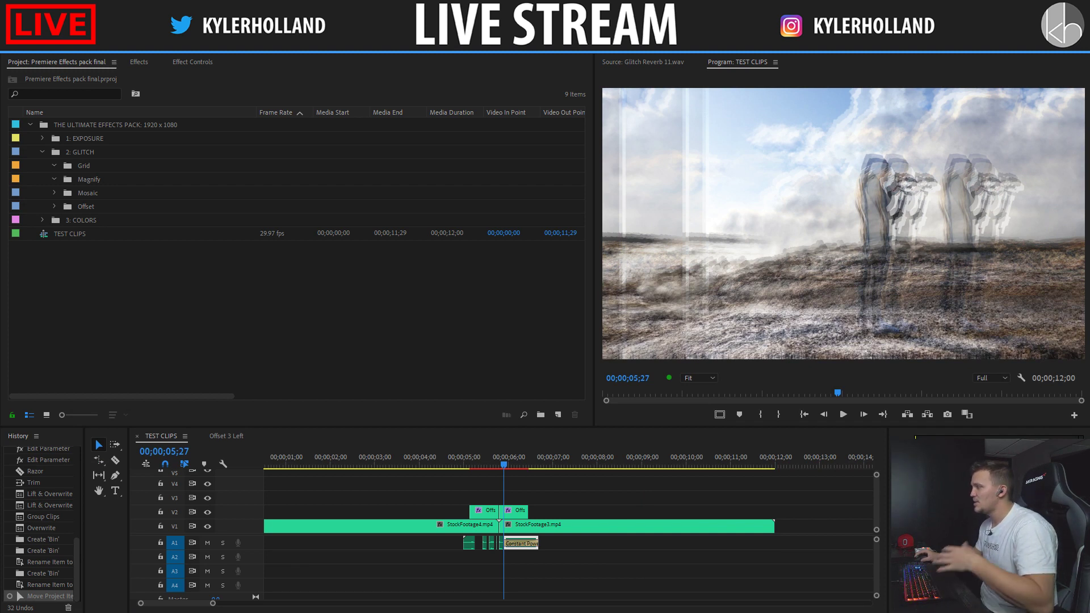
{"action": "left_click", "coordinate": [391, 368]}
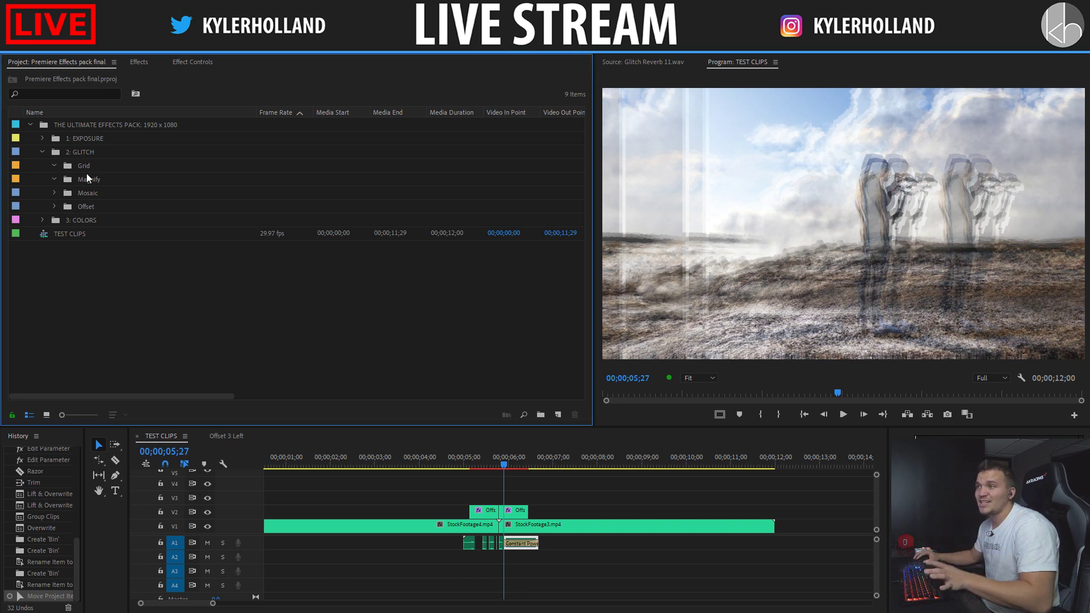
Step: Select the Grid and Magnify bins together and set their label color to Lavender
{"action": "left_click_drag", "start_coordinate": [87, 199], "coordinate": [87, 181]}
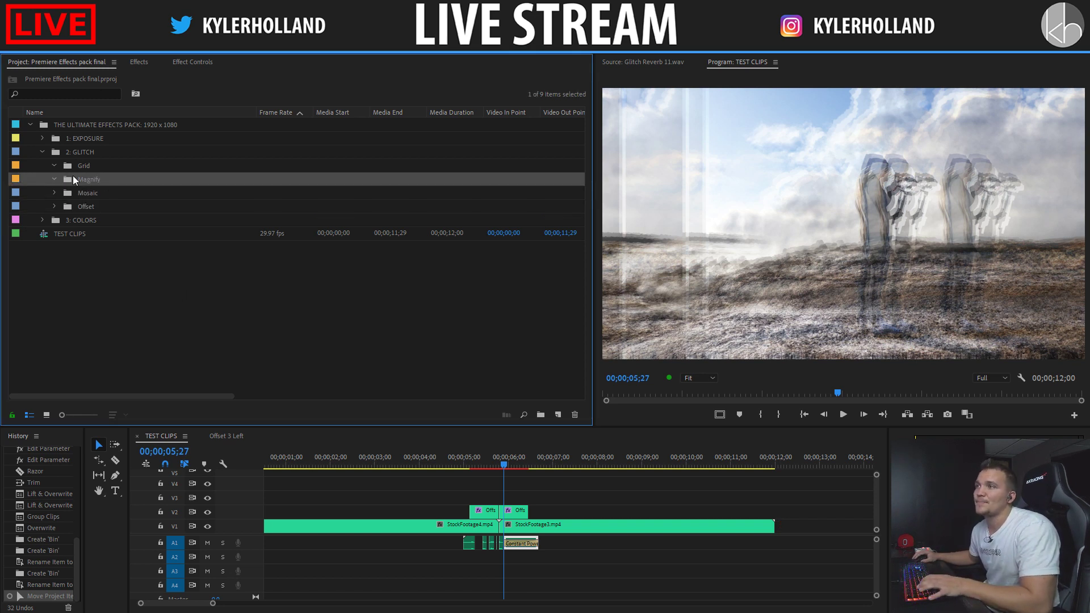
{"action": "left_click", "coordinate": [81, 165], "text": "ctrl"}
{"action": "right_click", "coordinate": [81, 165]}
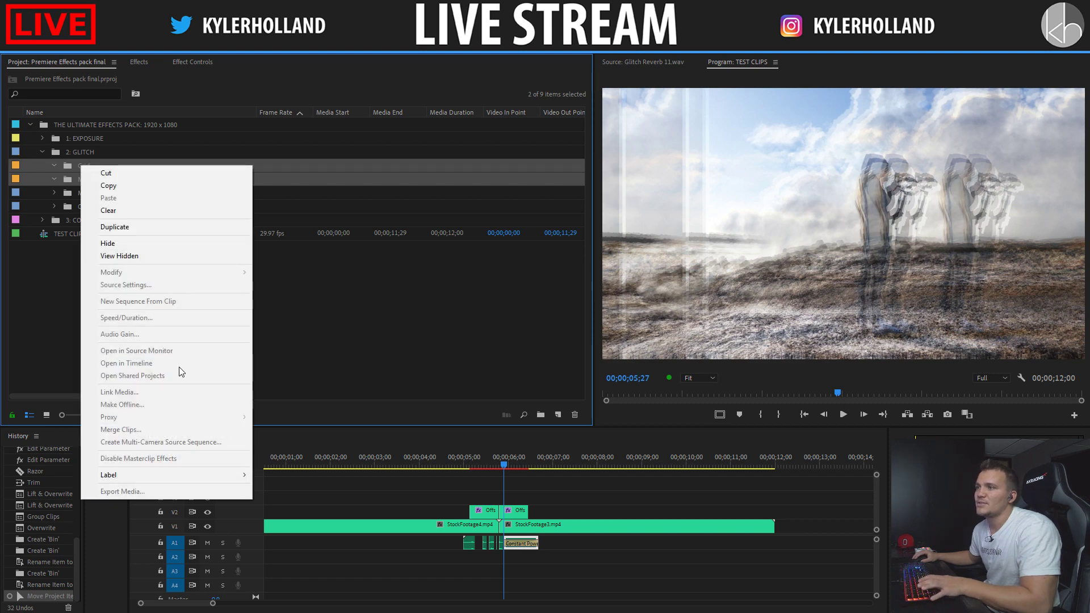
{"action": "mouse_move", "coordinate": [173, 473]}
{"action": "left_click", "coordinate": [311, 528]}
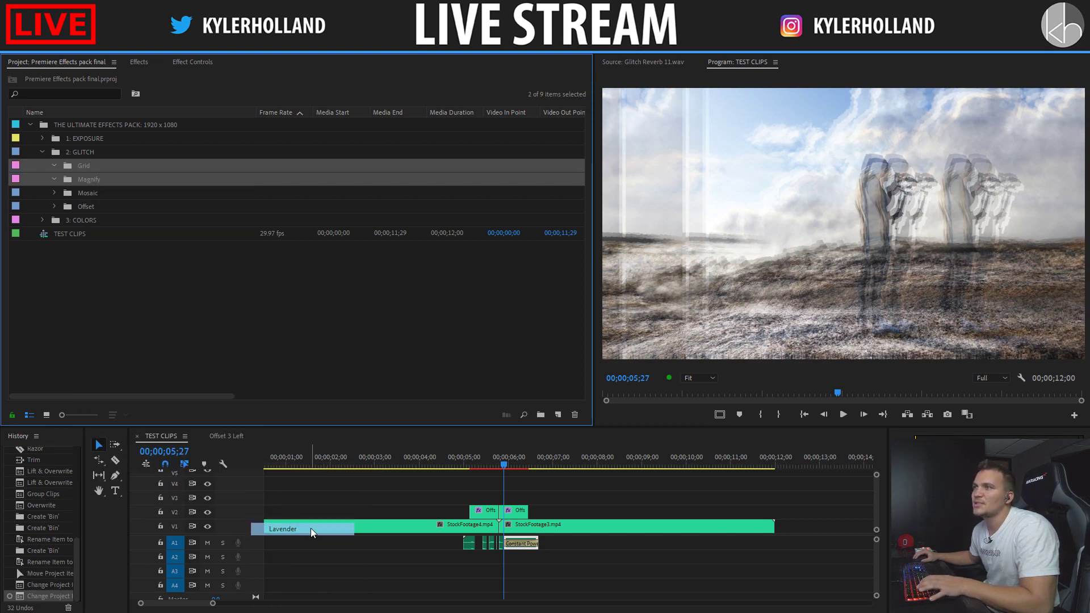
Step: Try cyan, teal and blue label colors on the selected Grid and Magnify bins
{"action": "right_click", "coordinate": [87, 169]}
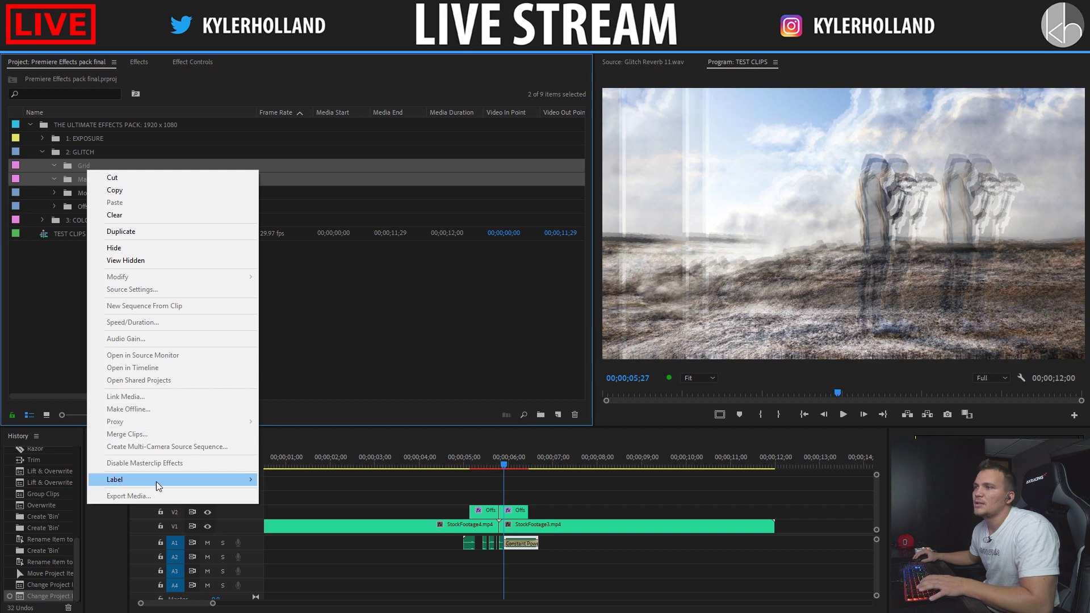
{"action": "mouse_move", "coordinate": [155, 481]}
{"action": "left_click", "coordinate": [314, 548]}
{"action": "right_click", "coordinate": [80, 179]}
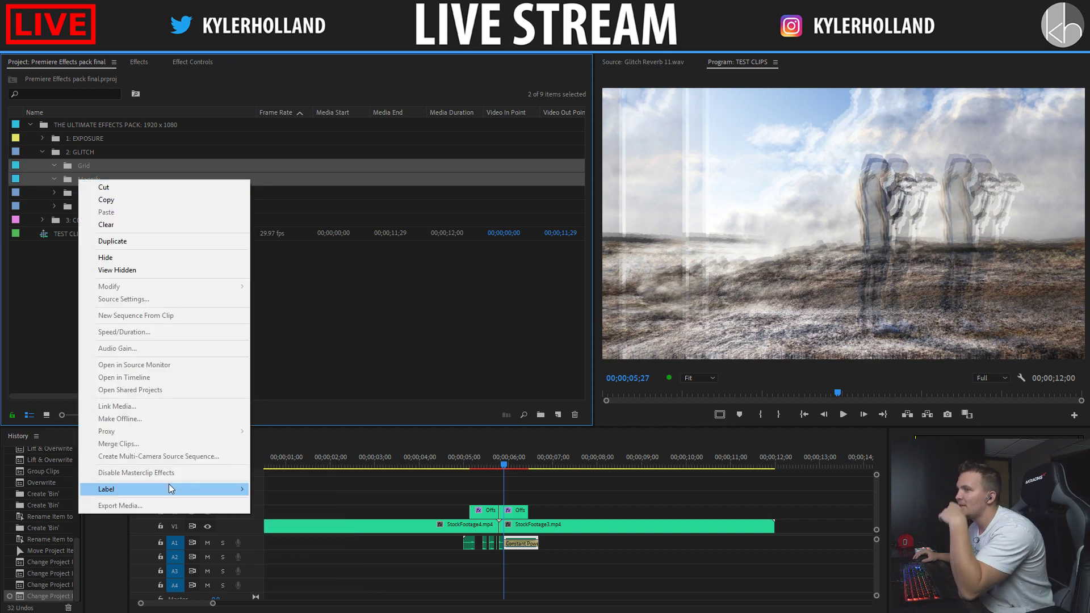
{"action": "mouse_move", "coordinate": [169, 484]}
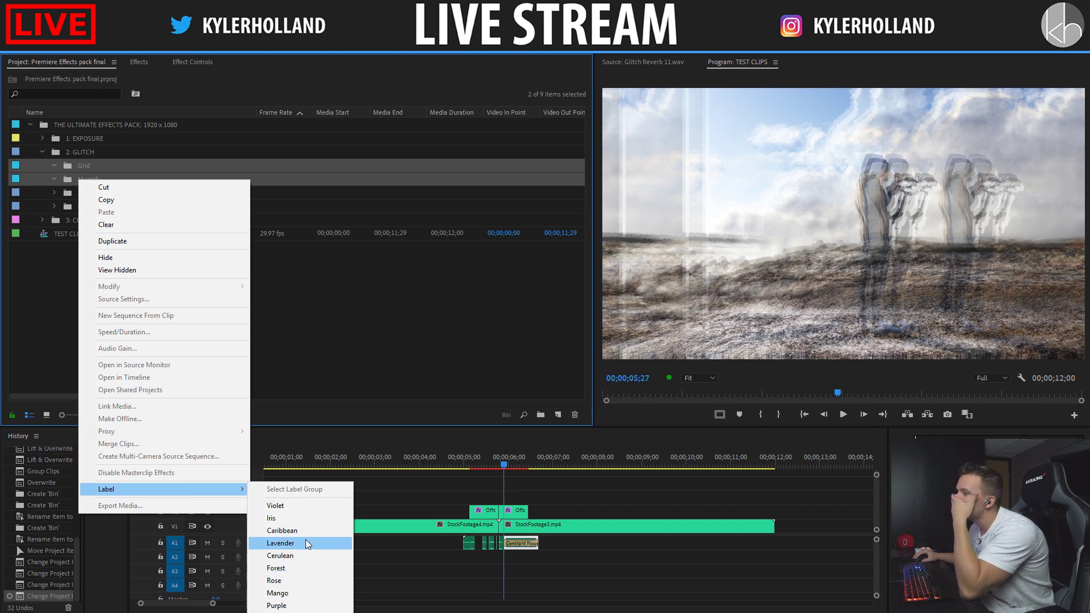
{"action": "left_click", "coordinate": [309, 555]}
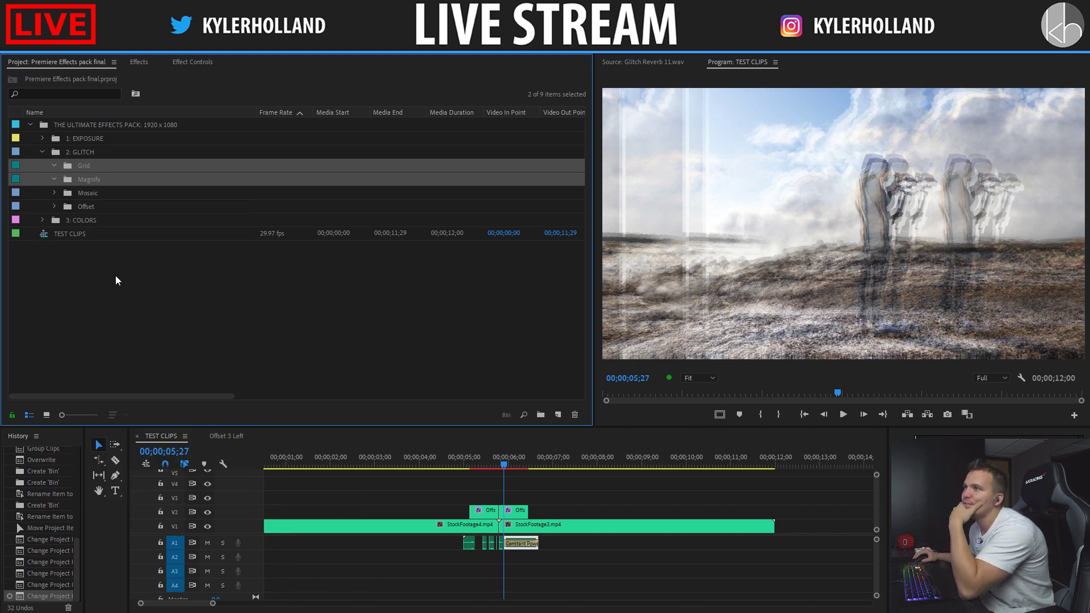
{"action": "right_click", "coordinate": [77, 184]}
{"action": "mouse_move", "coordinate": [220, 499]}
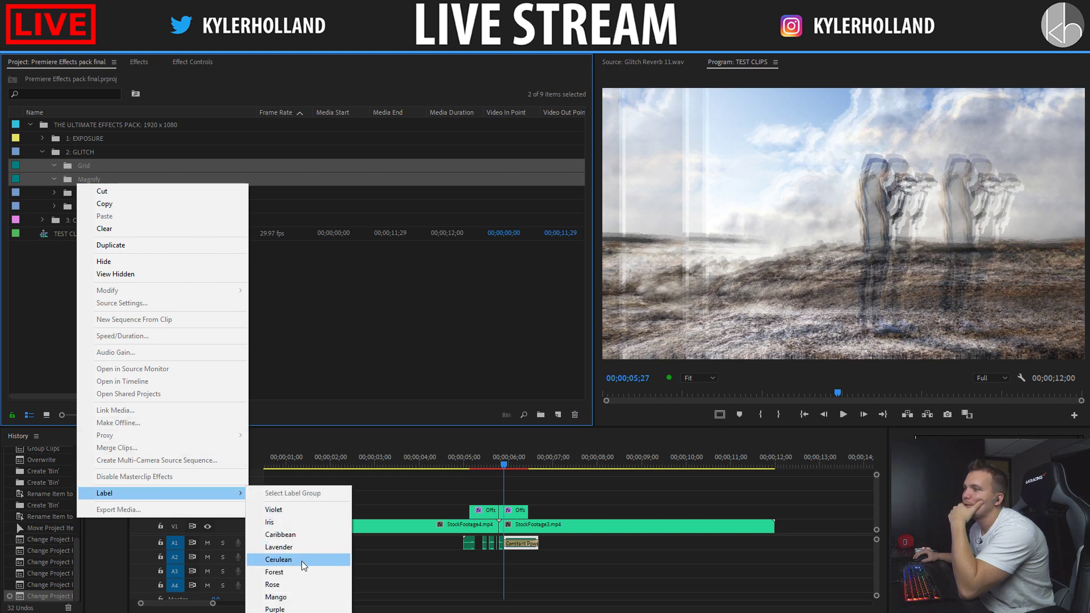
{"action": "left_click", "coordinate": [276, 607]}
Step: Set the label color of the Grid and Magnify bins to Iris, then clear the selection
{"action": "right_click", "coordinate": [88, 183]}
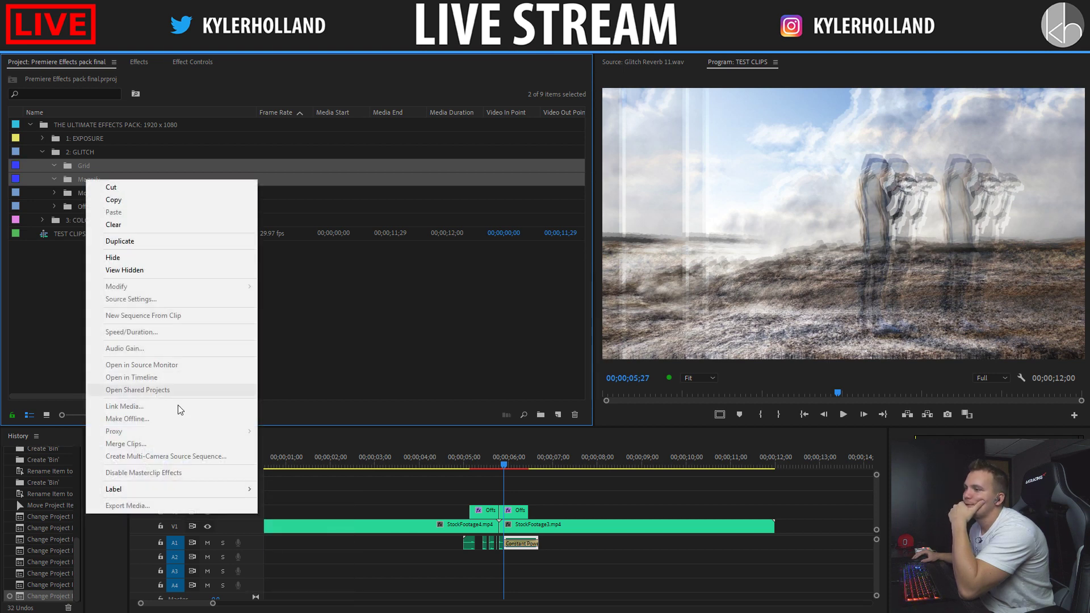
{"action": "mouse_move", "coordinate": [168, 489]}
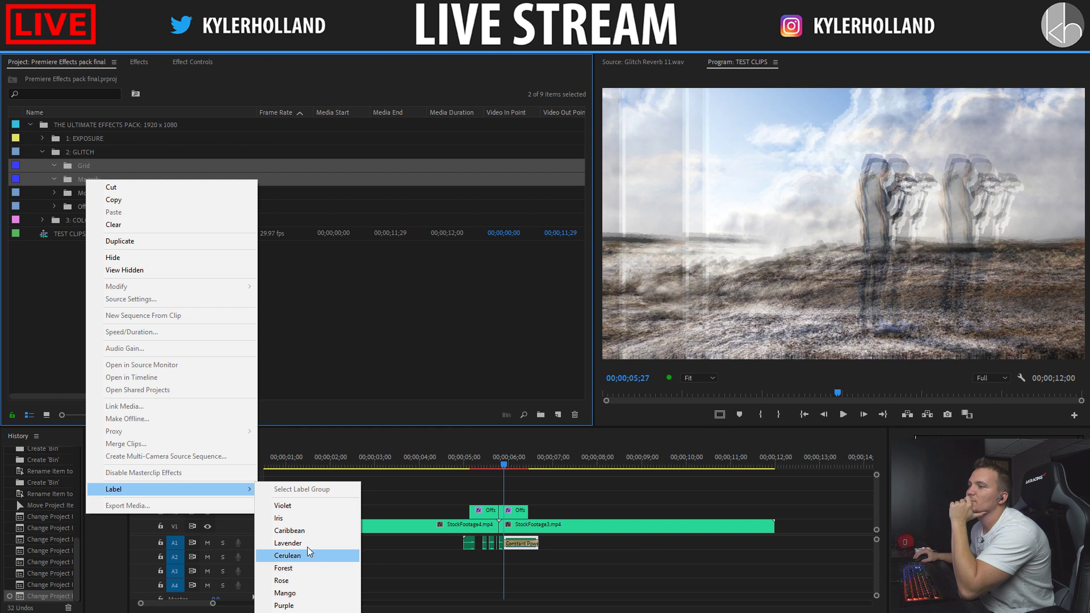
{"action": "left_click", "coordinate": [301, 520]}
{"action": "left_click", "coordinate": [118, 290]}
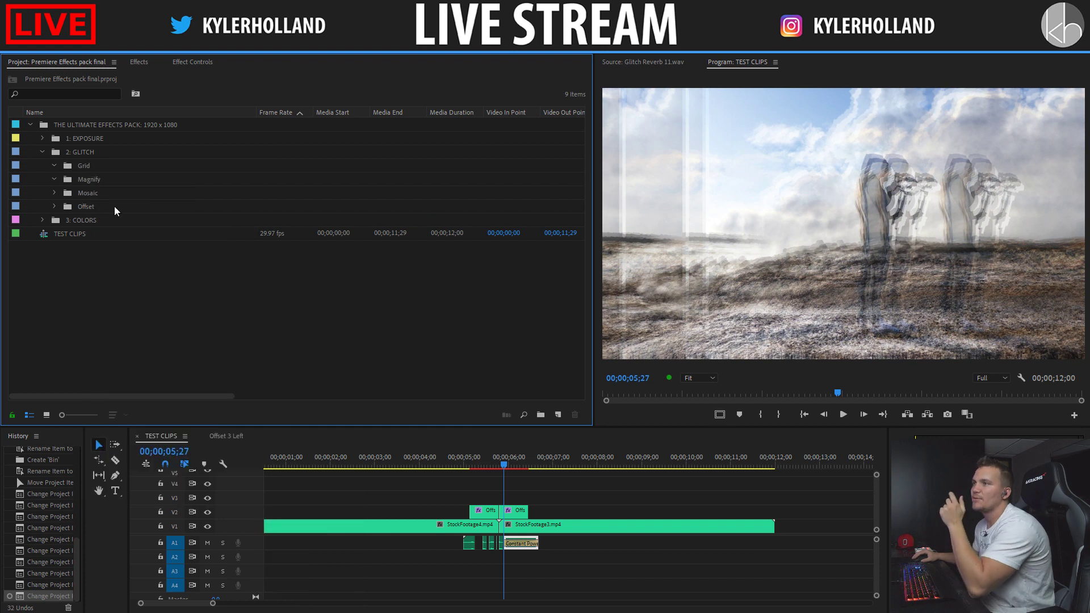
Step: Duplicate the Mosaic 1 sequence from the Mosaic bin and move the copy into the Magnify bin
{"action": "left_click", "coordinate": [88, 192]}
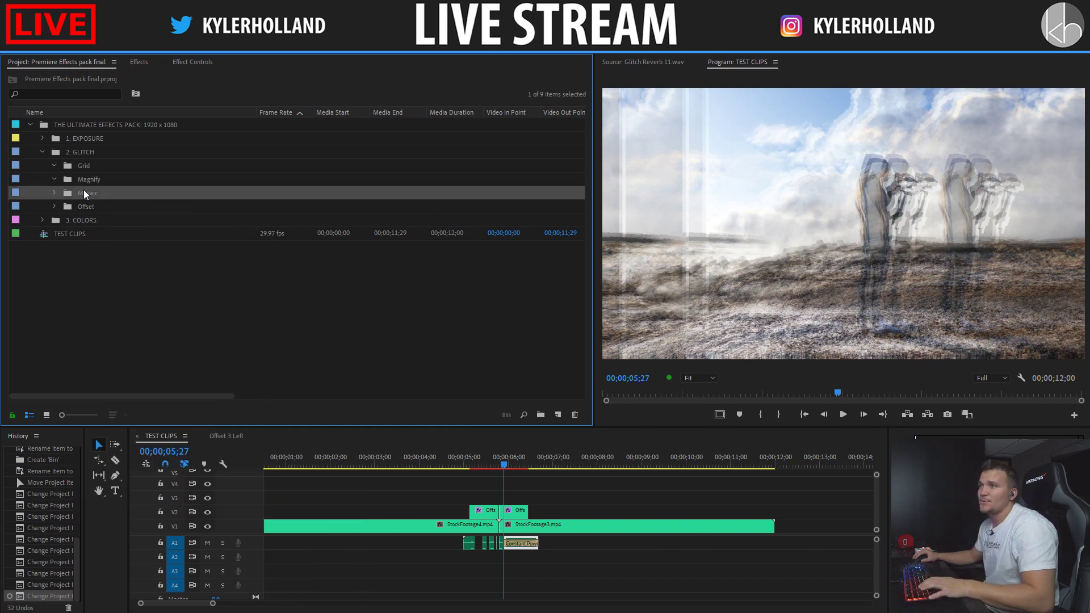
{"action": "left_click", "coordinate": [56, 193]}
{"action": "left_click", "coordinate": [105, 220]}
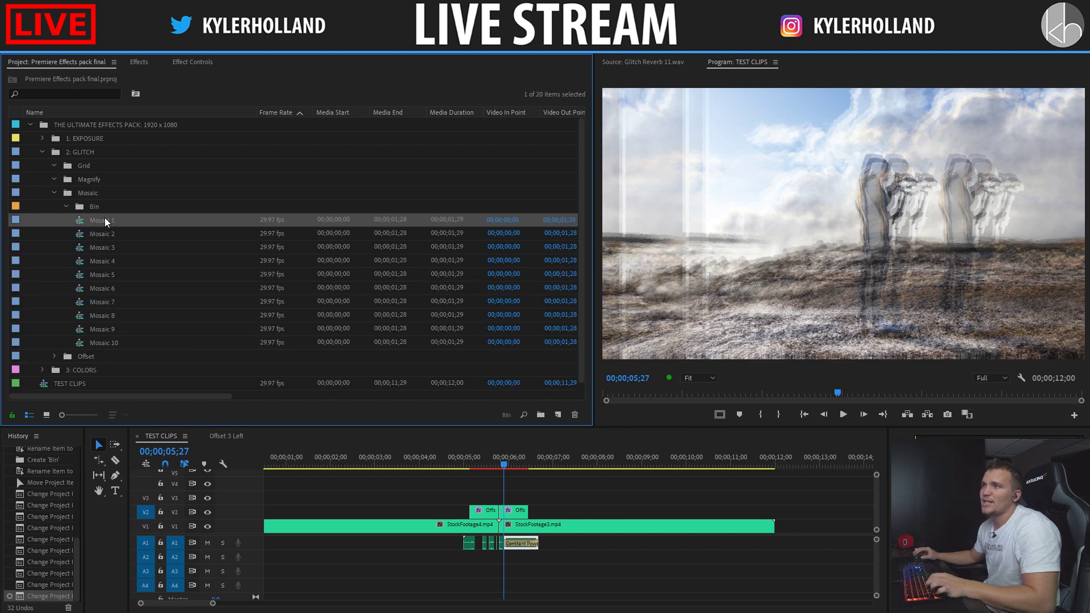
{"action": "right_click", "coordinate": [105, 220]}
{"action": "left_click", "coordinate": [151, 279]}
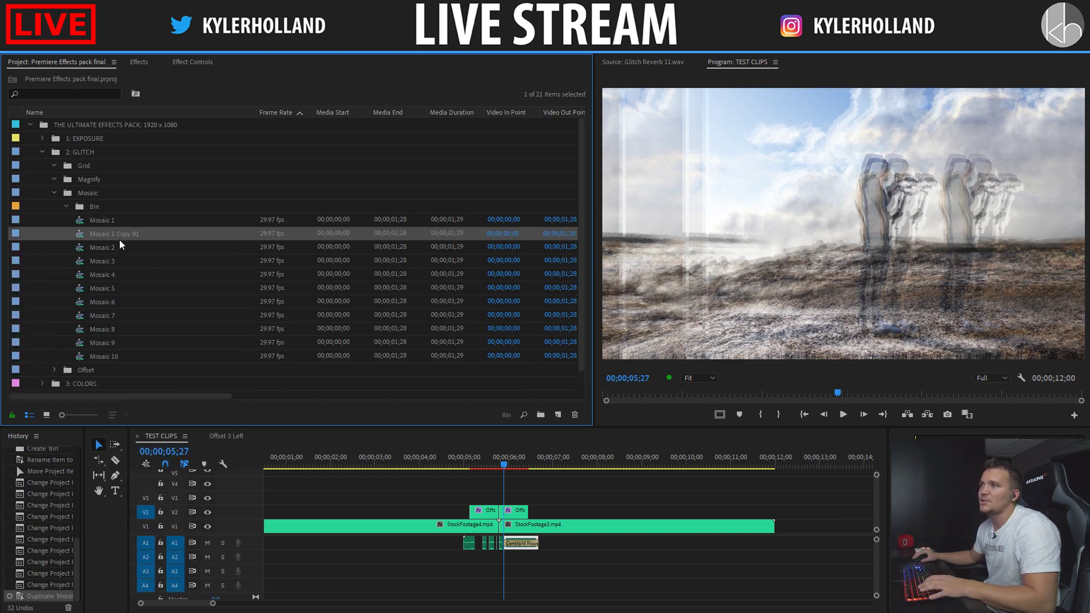
{"action": "left_click_drag", "start_coordinate": [104, 234], "coordinate": [85, 179]}
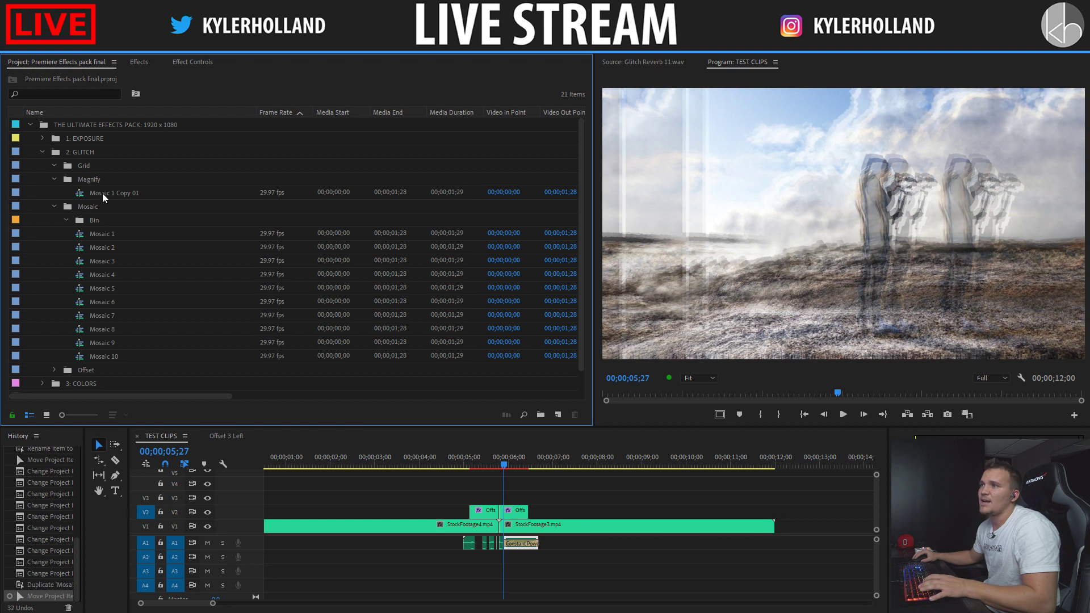
Step: Rename the copied sequence in the Magnify bin as Magnify 1
{"action": "left_click", "coordinate": [124, 196]}
{"action": "type", "text": "mAGNI"}
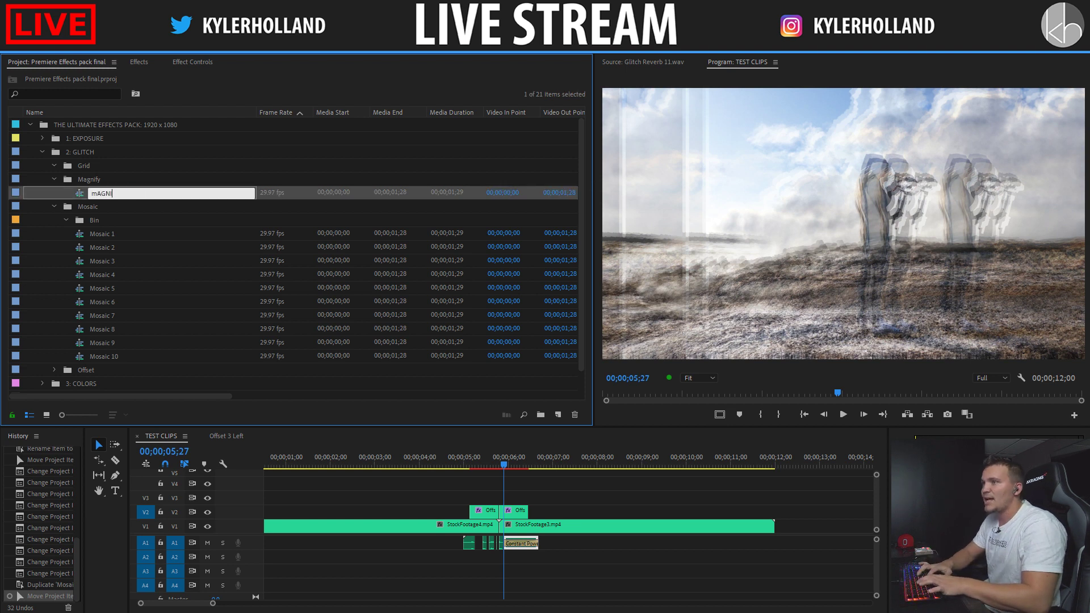
{"action": "key", "text": "BackSpace"}
{"action": "key", "text": "BackSpace"}
{"action": "key", "text": "BackSpace"}
{"action": "key", "text": "BackSpace"}
{"action": "type", "text": "Mag"}
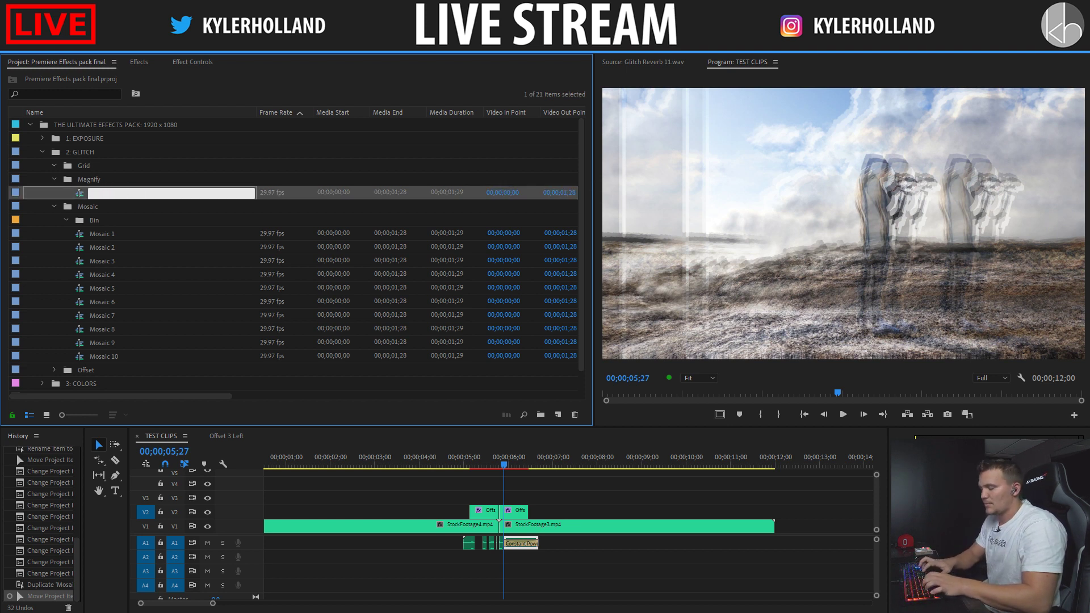
{"action": "type", "text": "nify 1"}
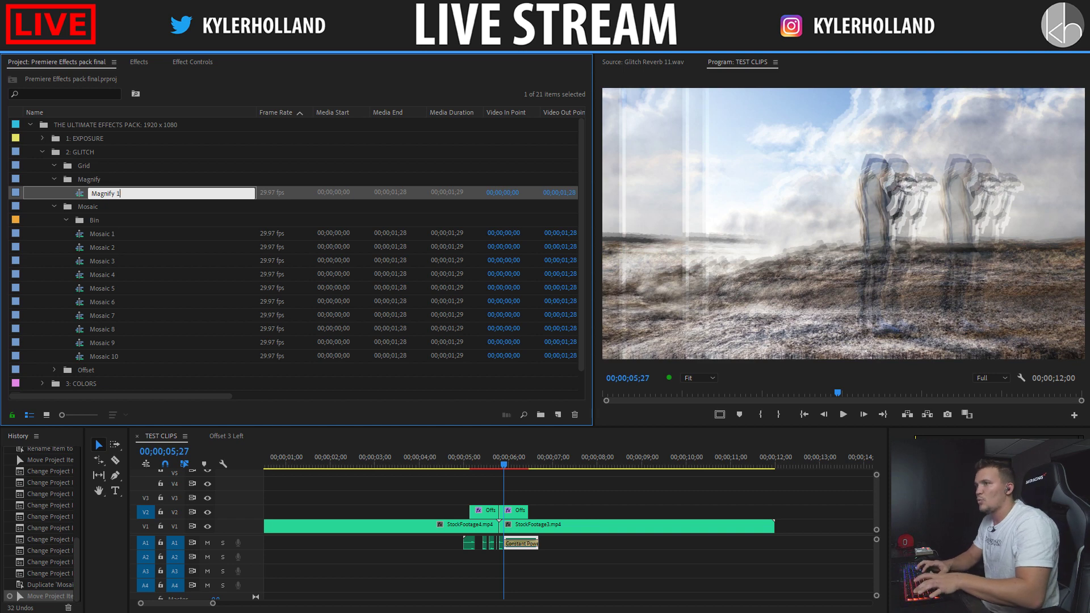
{"action": "key", "text": "Return"}
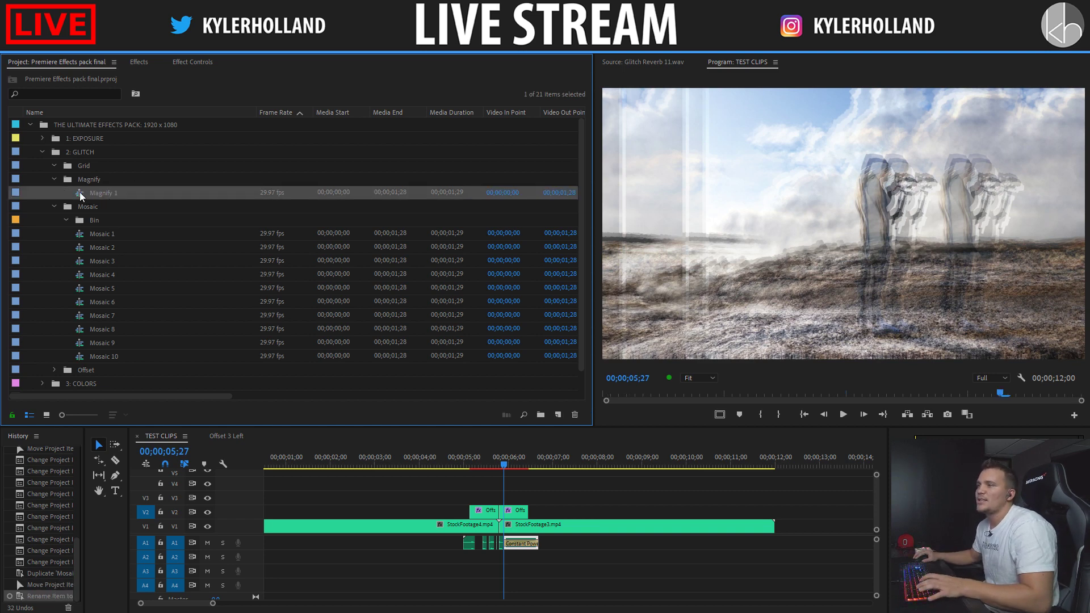
Step: Open the Magnify 1 sequence, play it from the start, and delete its audio clips
{"action": "double_click", "coordinate": [80, 194]}
{"action": "scroll", "coordinate": [475, 526], "scroll_direction": "down", "scroll_amount": 3}
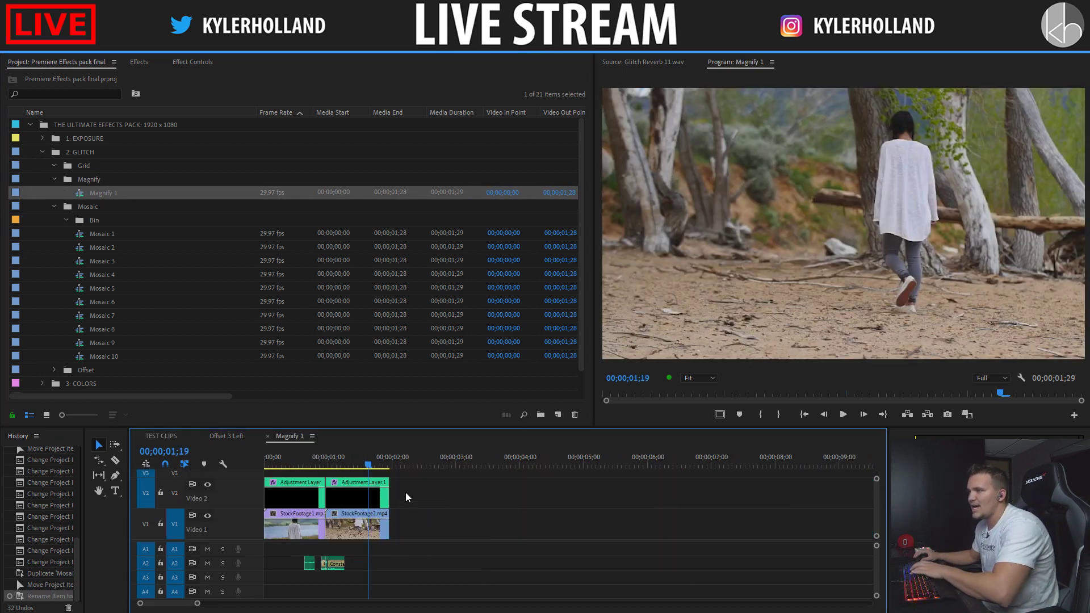
{"action": "key", "text": "Home"}
{"action": "key", "text": "space"}
{"action": "key", "text": "space"}
{"action": "left_click_drag", "start_coordinate": [363, 572], "coordinate": [282, 555]}
{"action": "key", "text": "Delete"}
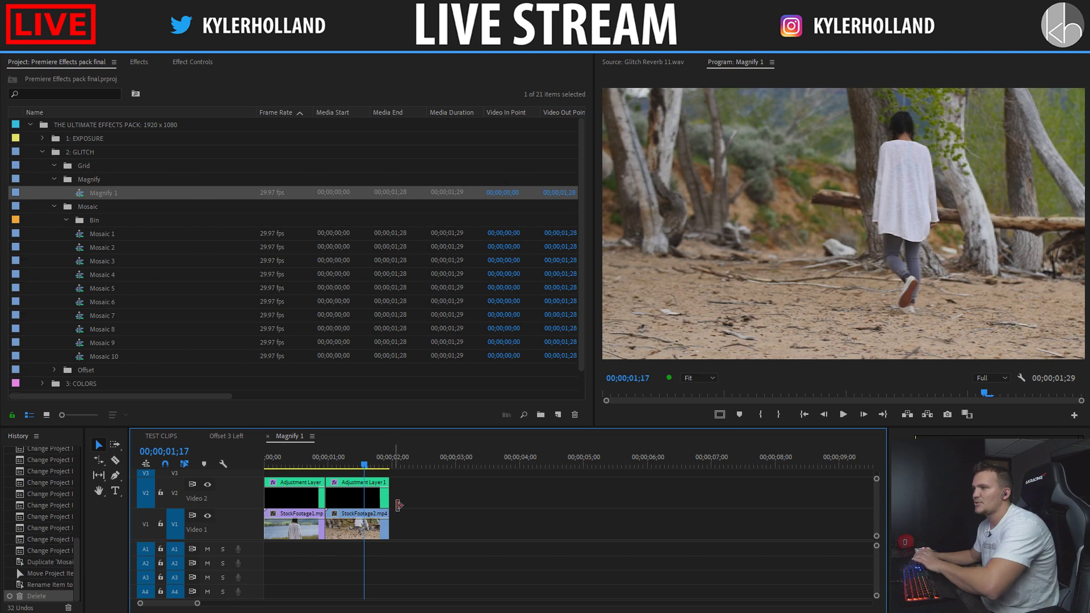
Step: Join the two adjustment layer pieces at their through edit and remove the Mosaic and Alpha Adjust effects
{"action": "key", "text": "Delete"}
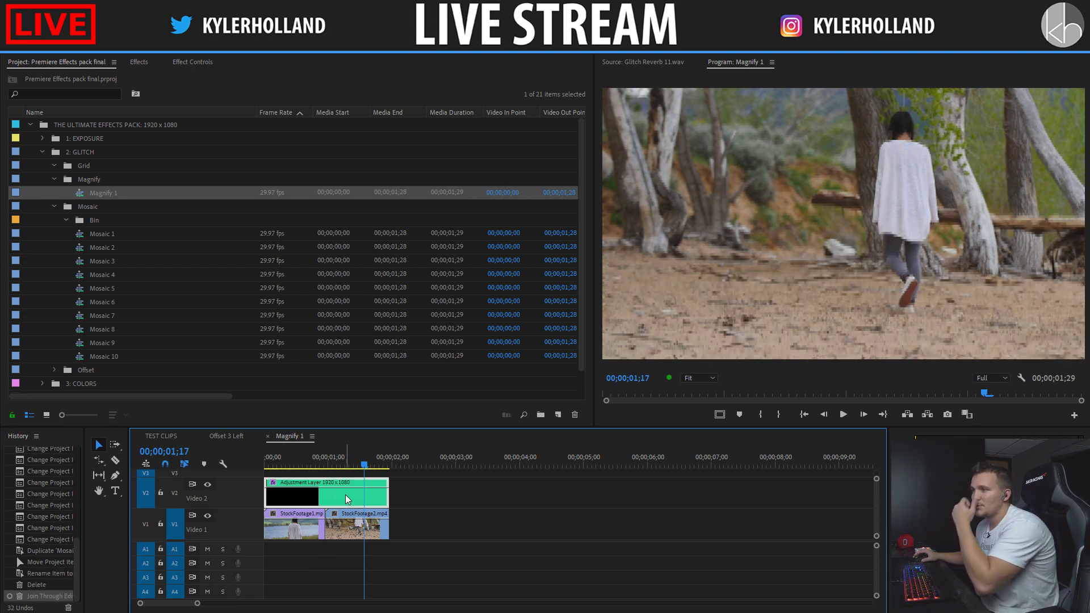
{"action": "key", "text": "shift+5"}
{"action": "left_click", "coordinate": [74, 263]}
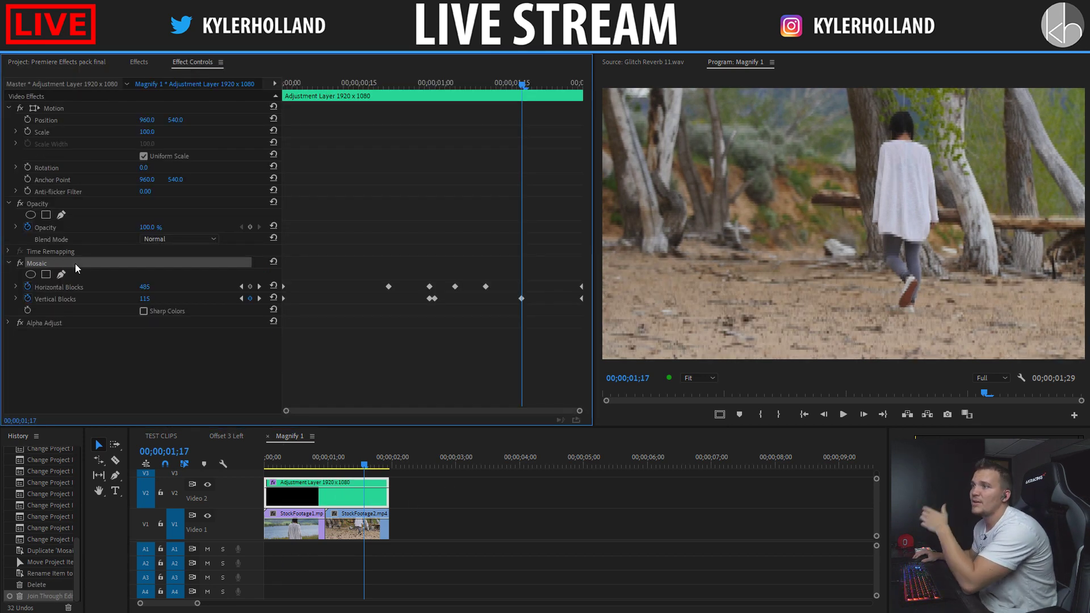
{"action": "key", "text": "Delete"}
{"action": "key", "text": "Delete"}
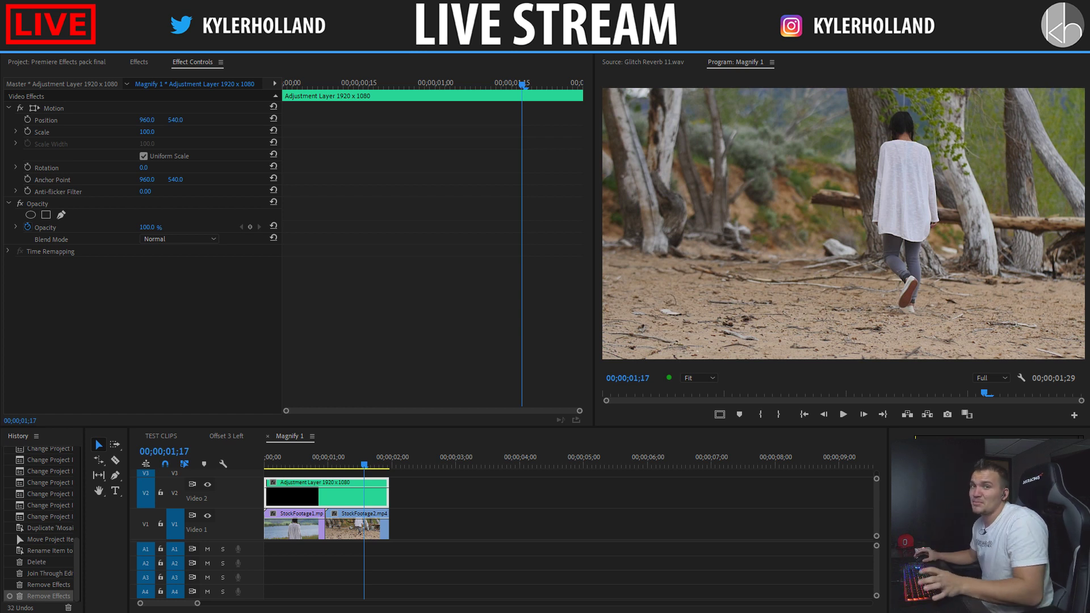
Step: Place the playhead at 00;00;00;24 and rename the adjustment layer clip on Video 2 as Magnify 1
{"action": "left_click", "coordinate": [315, 458]}
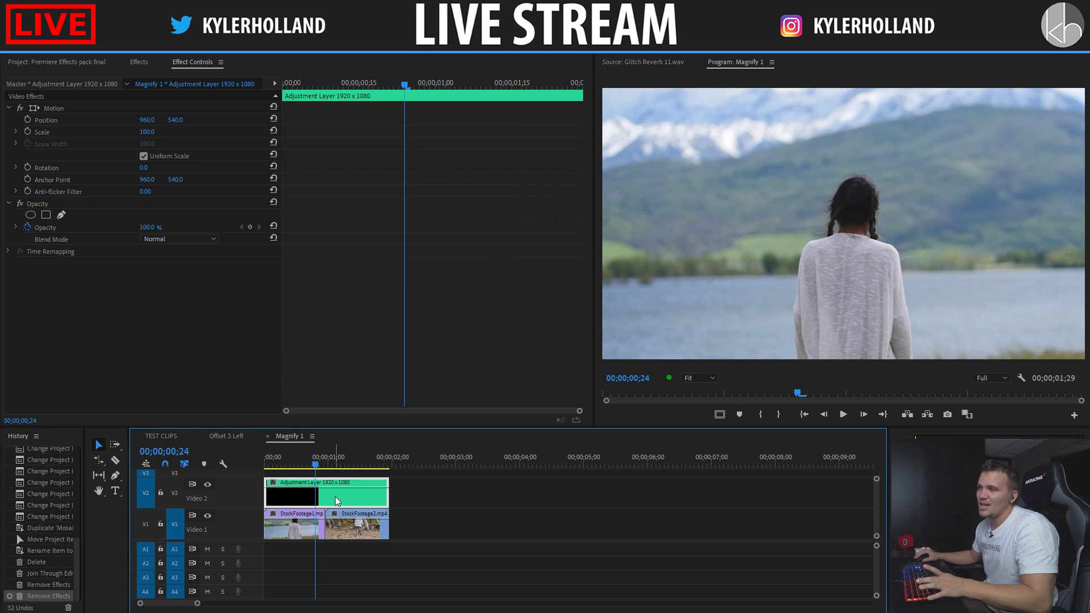
{"action": "right_click", "coordinate": [339, 498]}
{"action": "left_click", "coordinate": [330, 499]}
{"action": "right_click", "coordinate": [313, 499]}
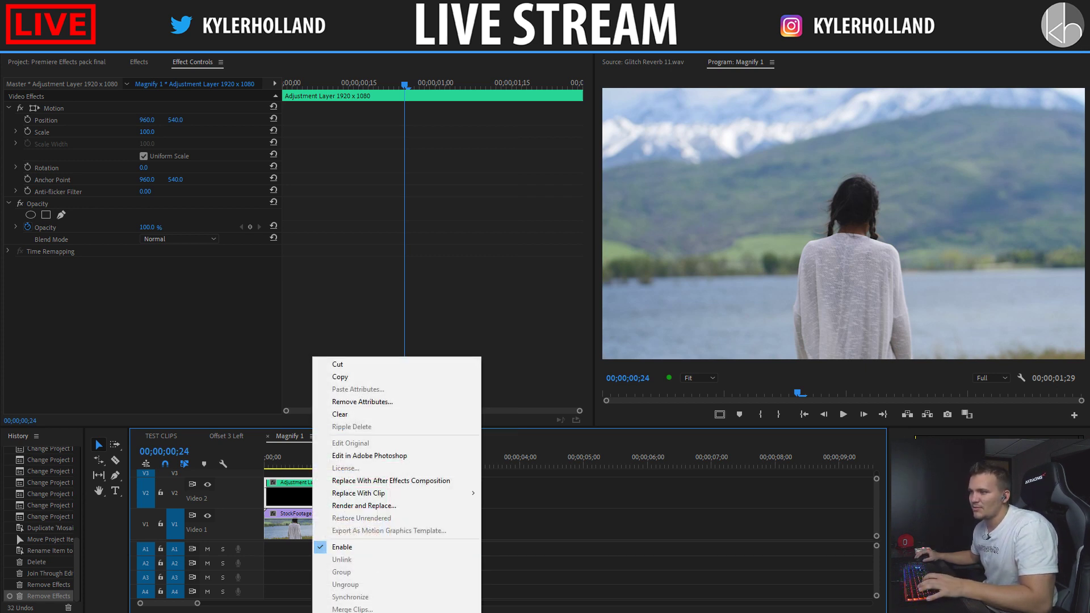
{"action": "left_click", "coordinate": [340, 610]}
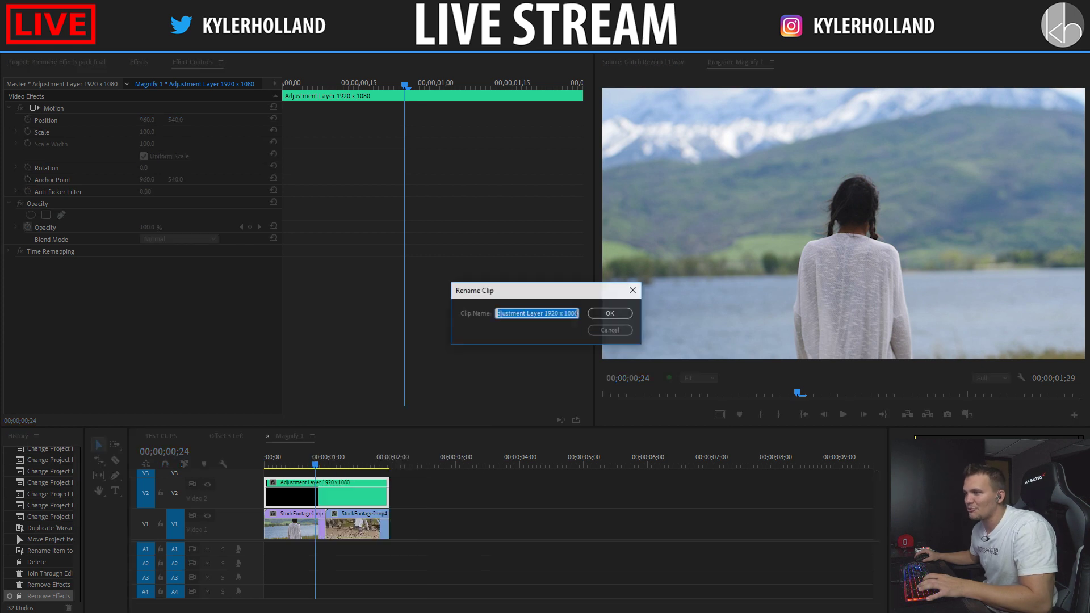
{"action": "type", "text": "a"}
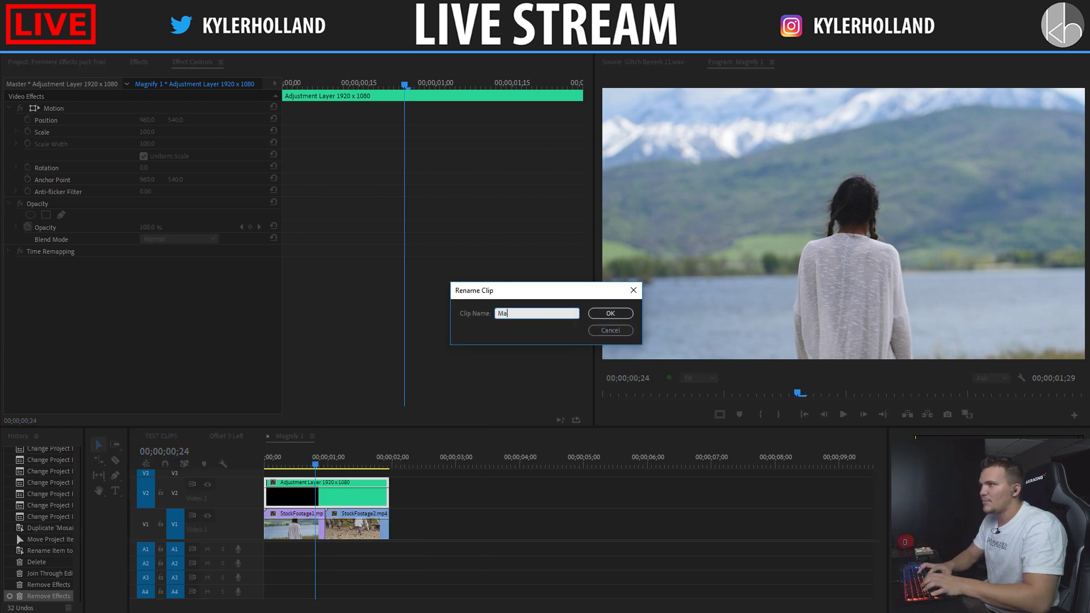
{"action": "type", "text": "gnify 1"}
{"action": "key", "text": "Return"}
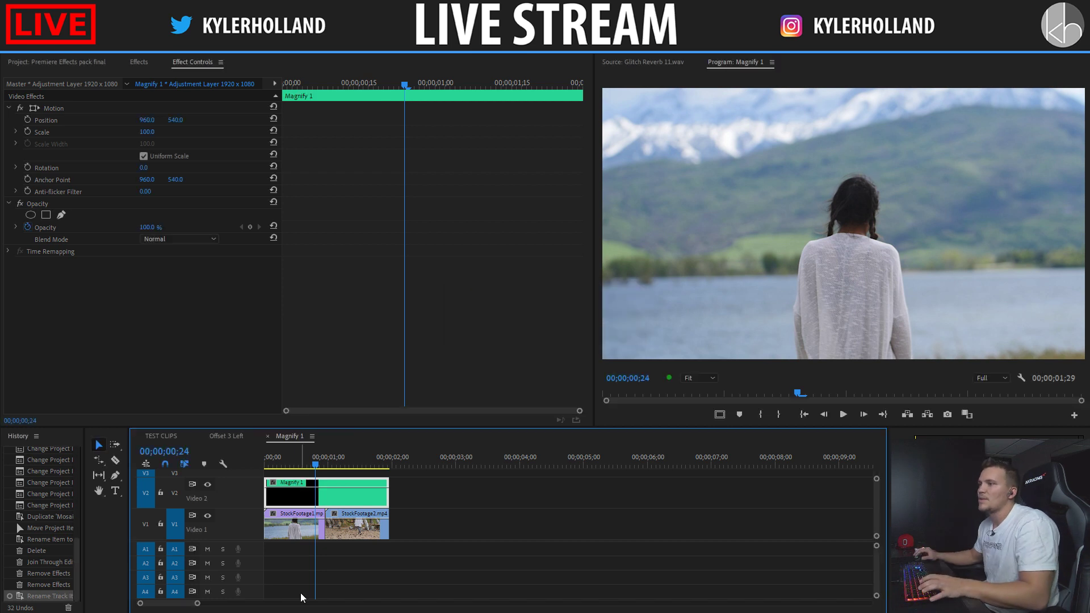
{"action": "left_click", "coordinate": [141, 64]}
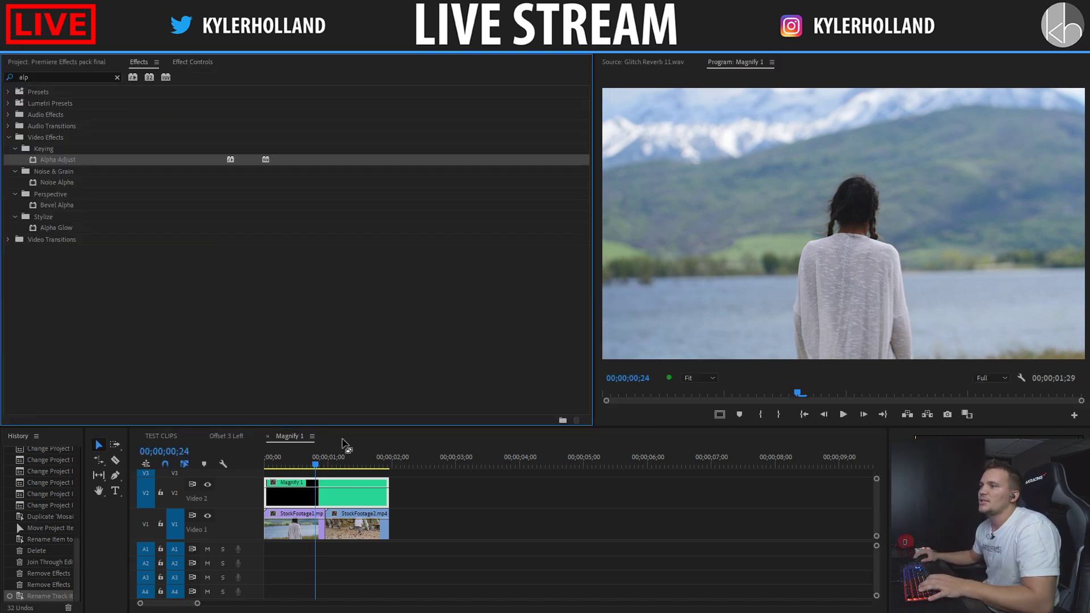
{"action": "left_click", "coordinate": [328, 505]}
{"action": "left_click", "coordinate": [58, 75]}
{"action": "type", "text": "transfor"}
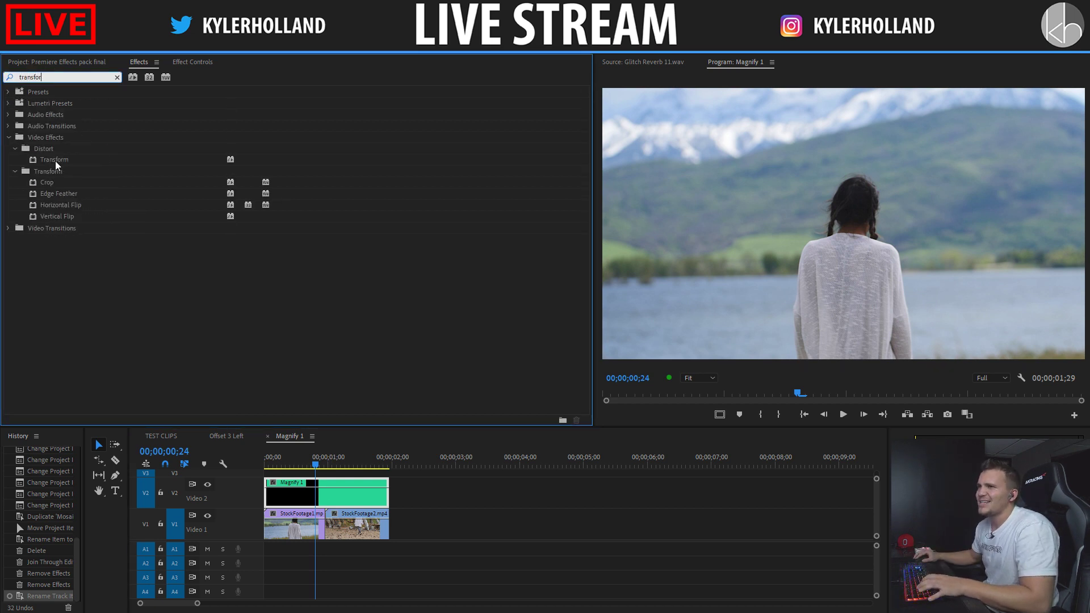
{"action": "left_click_drag", "start_coordinate": [57, 165], "coordinate": [333, 492]}
{"action": "left_click", "coordinate": [215, 62]}
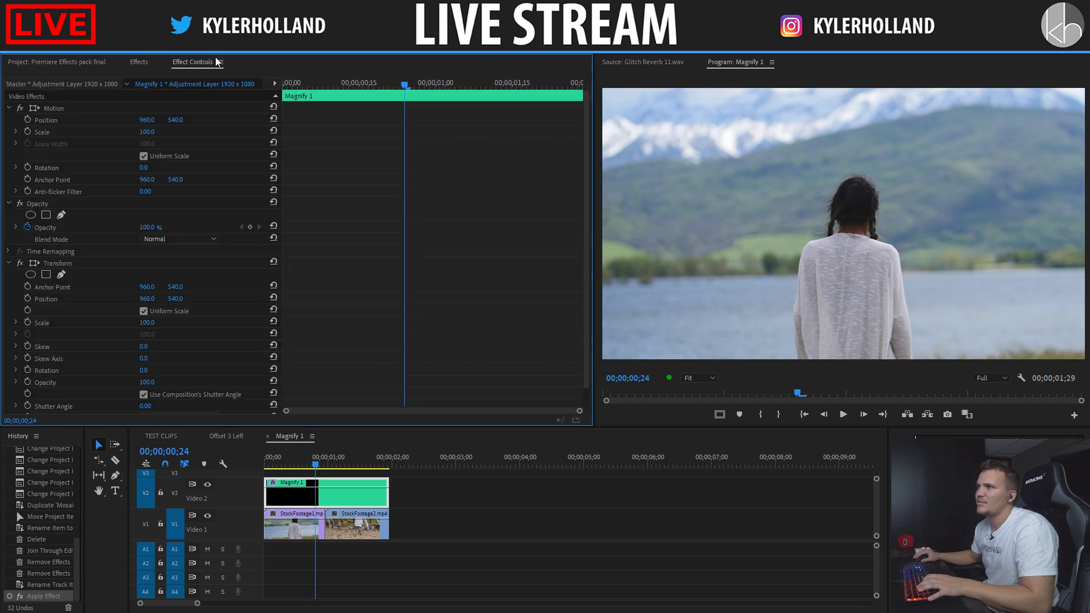
{"action": "left_click", "coordinate": [148, 323]}
{"action": "type", "text": "115"}
{"action": "key", "text": "Return"}
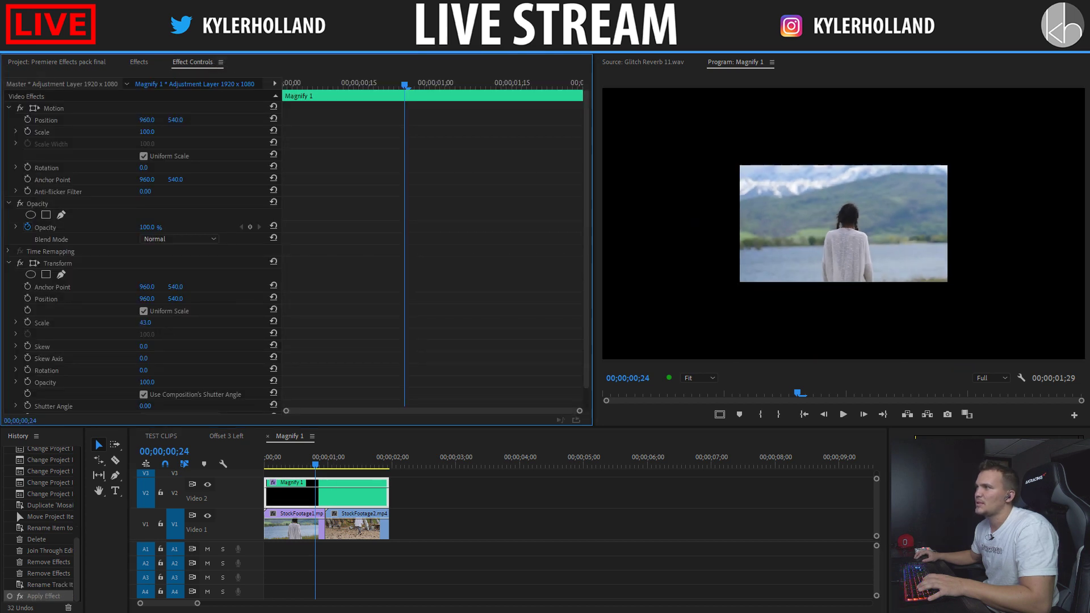
{"action": "key", "text": "ctrl+z"}
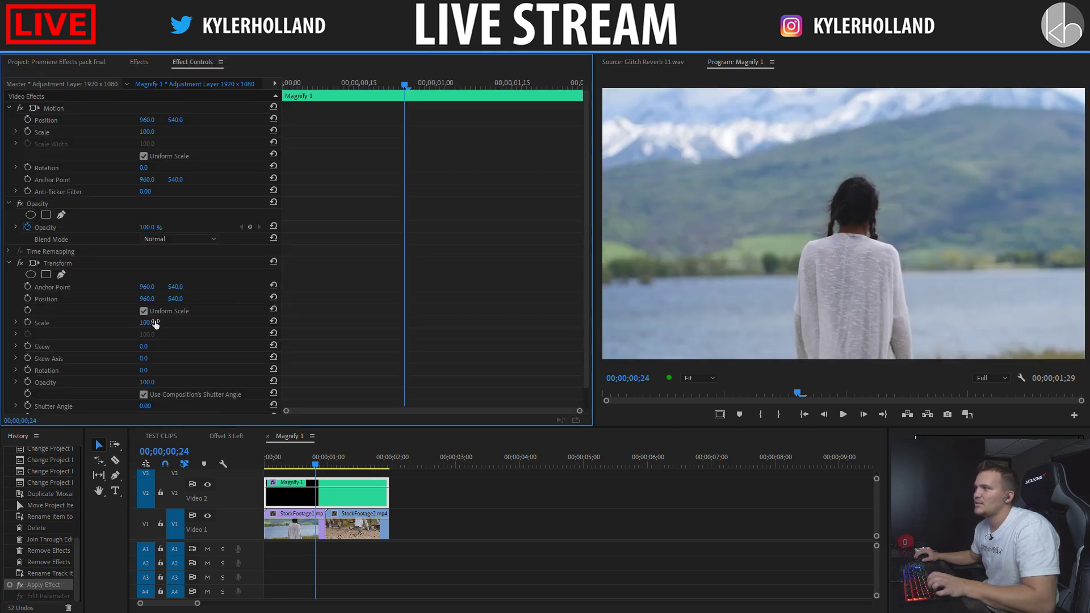
{"action": "left_click", "coordinate": [62, 263]}
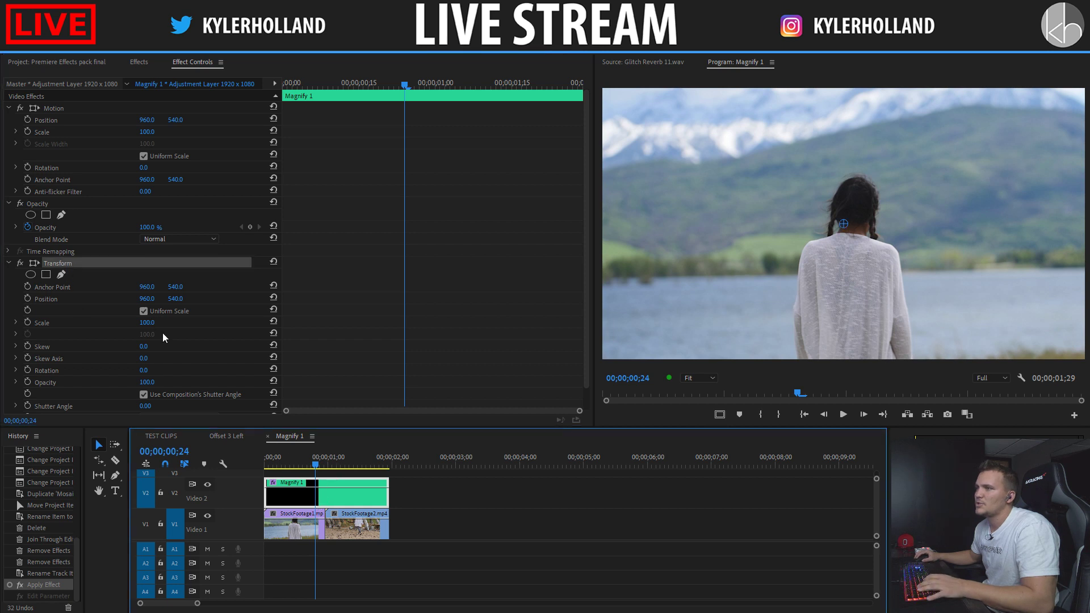
{"action": "left_click", "coordinate": [80, 263]}
{"action": "key", "text": "Delete"}
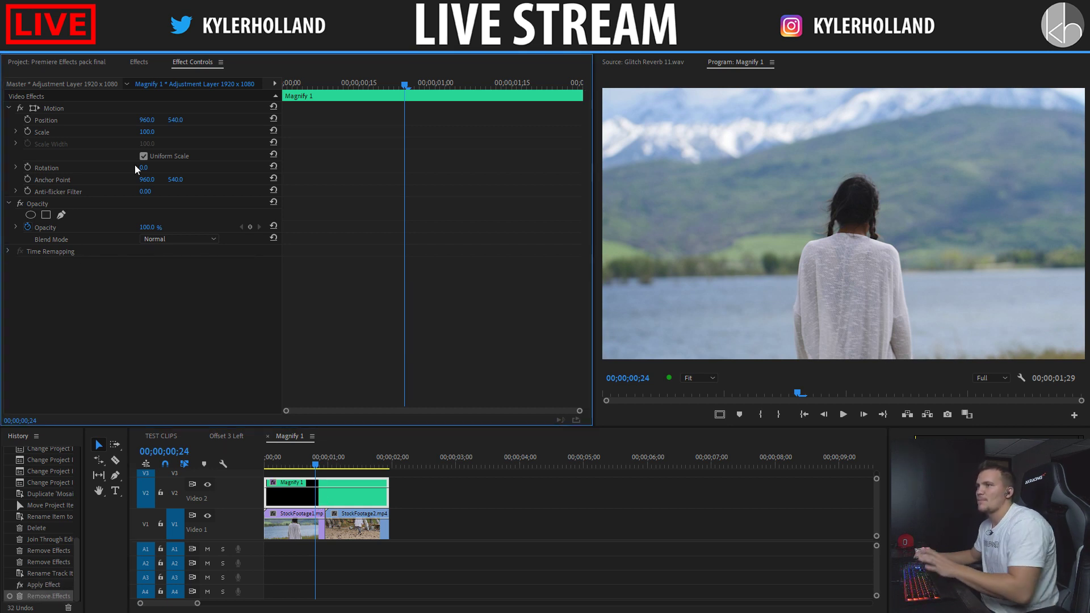
Step: Apply the Magnify effect to the Magnify 1 adjustment layer and set its Shape to Square
{"action": "left_click", "coordinate": [139, 62]}
{"action": "left_click_drag", "start_coordinate": [57, 77], "coordinate": [3, 66]}
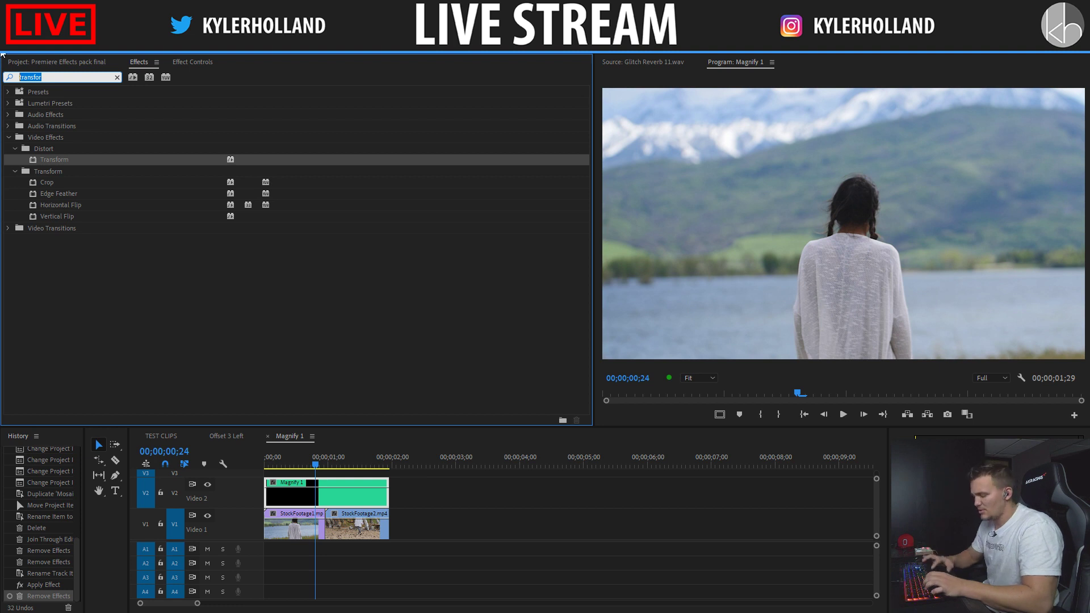
{"action": "type", "text": "magnif"}
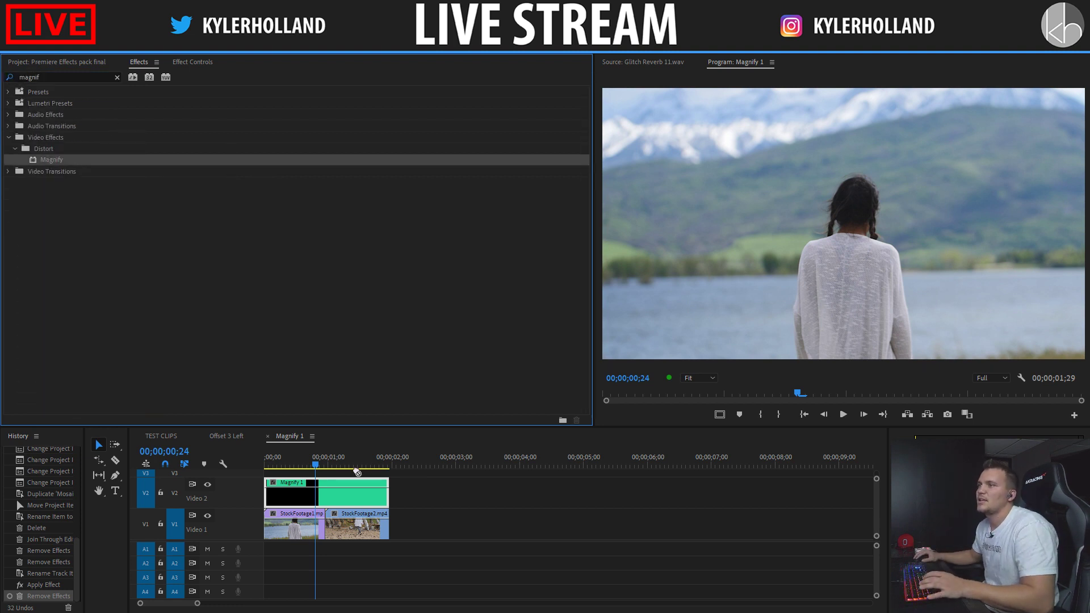
{"action": "left_click_drag", "start_coordinate": [357, 472], "coordinate": [354, 491]}
{"action": "left_click", "coordinate": [195, 64]}
{"action": "left_click", "coordinate": [165, 289]}
{"action": "left_click", "coordinate": [175, 304]}
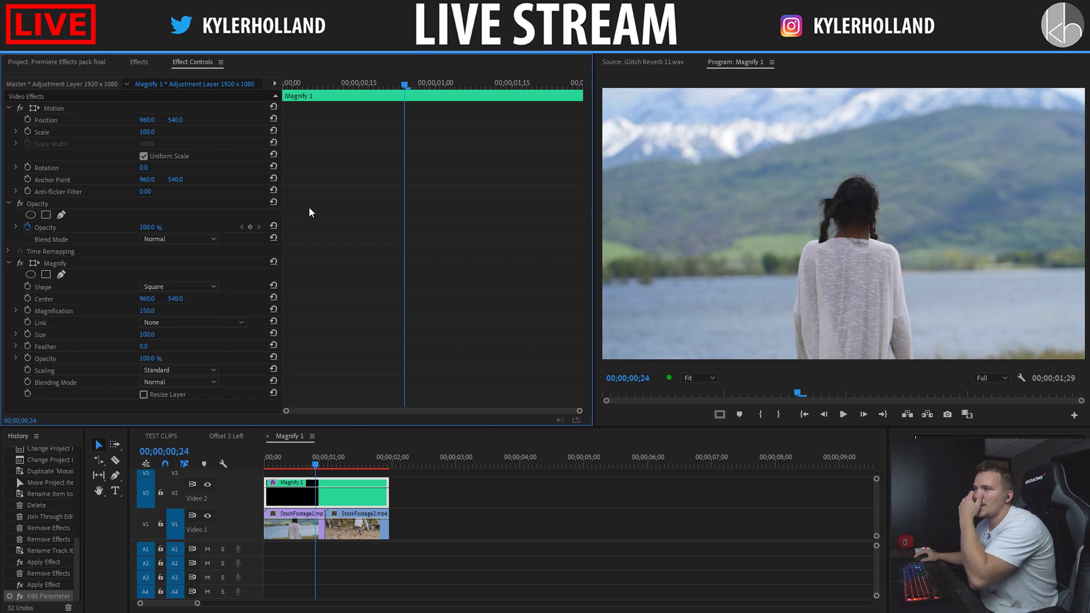
Step: Set the Magnify effect's Magnification to 150, Size to 267 and Center to 416, 355
{"action": "left_click", "coordinate": [96, 264]}
{"action": "left_click_drag", "start_coordinate": [148, 299], "coordinate": [155, 308]}
{"action": "left_click", "coordinate": [155, 307]}
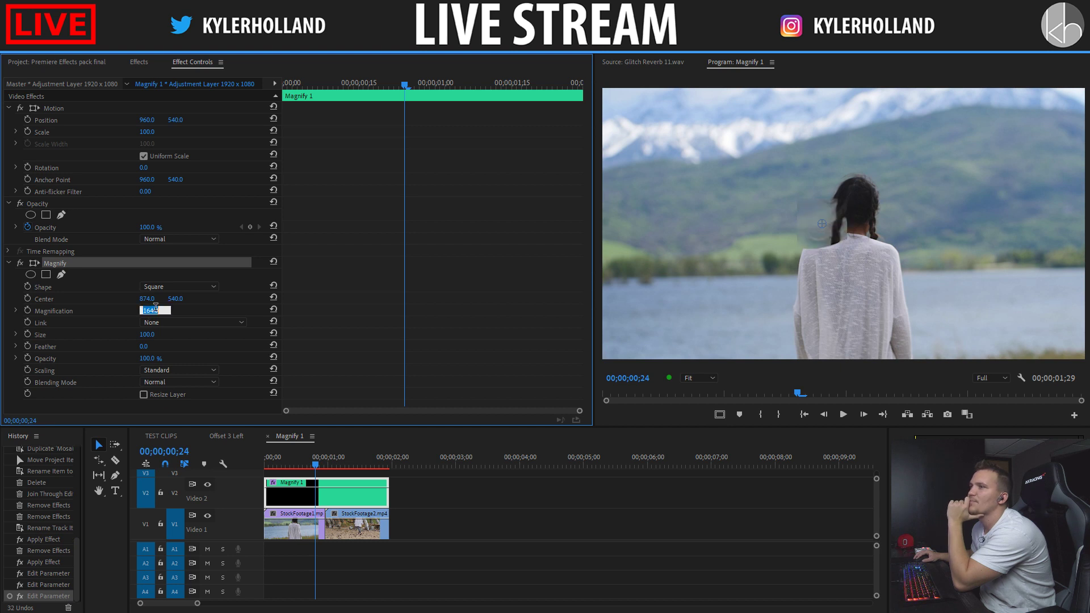
{"action": "type", "text": "150"}
{"action": "key", "text": "Return"}
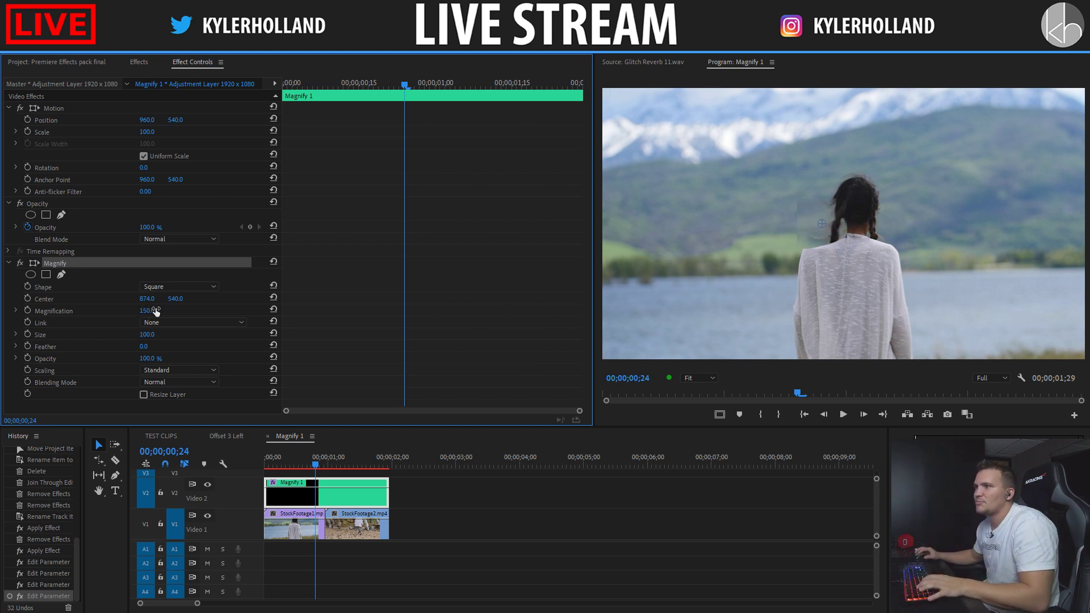
{"action": "left_click_drag", "start_coordinate": [152, 336], "coordinate": [170, 335]}
{"action": "mouse_move", "coordinate": [147, 298]}
{"action": "left_mouse_down"}
{"action": "mouse_move", "coordinate": [110, 298]}
{"action": "mouse_move", "coordinate": [150, 298]}
{"action": "left_mouse_up"}
Step: Keyframe Magnification at 00;00;00;06, shift the keyframe slightly later and give it Hold interpolation
{"action": "left_click_drag", "start_coordinate": [408, 87], "coordinate": [317, 90]}
{"action": "left_click", "coordinate": [62, 310]}
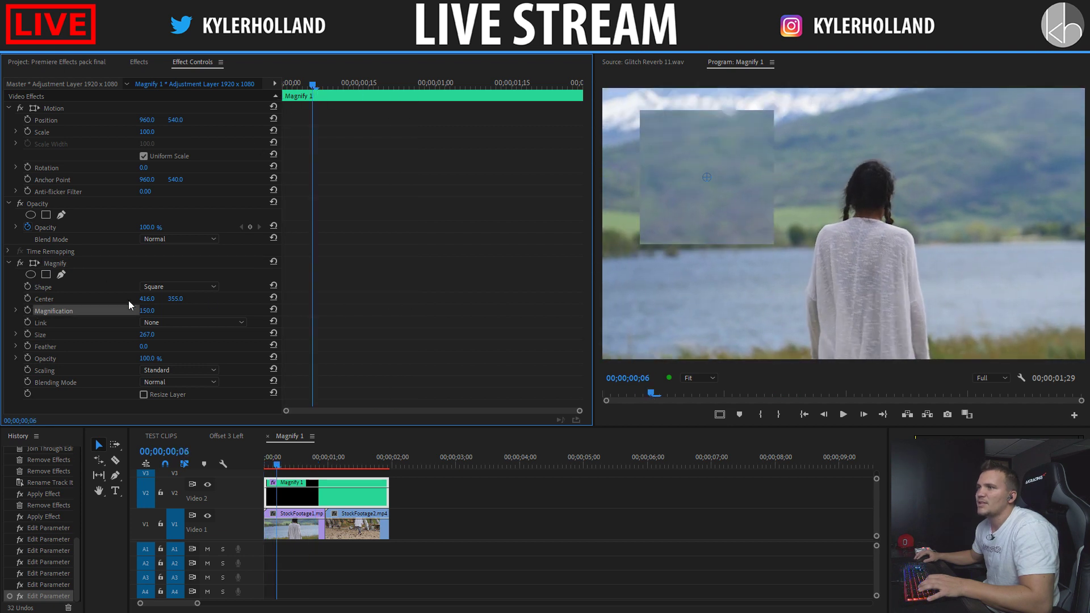
{"action": "left_click", "coordinate": [28, 310]}
{"action": "left_click_drag", "start_coordinate": [314, 311], "coordinate": [327, 311]}
{"action": "right_click", "coordinate": [328, 311]}
{"action": "left_click", "coordinate": [356, 455]}
Step: Add a Magnification keyframe of 100 and move it to the start of the clip
{"action": "left_click", "coordinate": [307, 86]}
{"action": "left_click_drag", "start_coordinate": [306, 87], "coordinate": [292, 87]}
{"action": "left_click", "coordinate": [273, 309]}
{"action": "left_click", "coordinate": [146, 311]}
{"action": "type", "text": "100"}
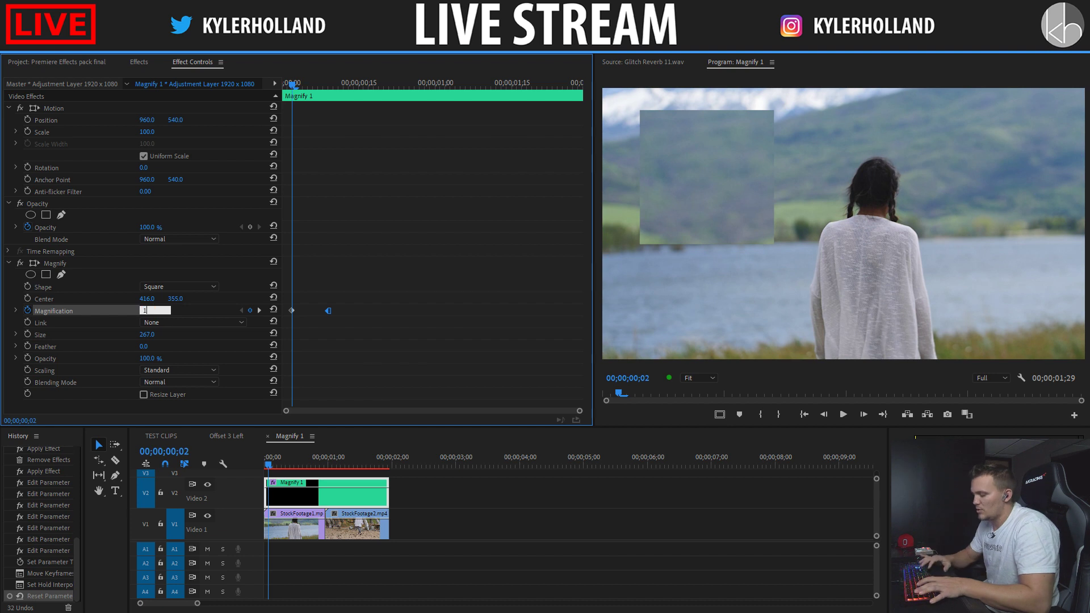
{"action": "key", "text": "Return"}
{"action": "left_click_drag", "start_coordinate": [287, 311], "coordinate": [283, 311]}
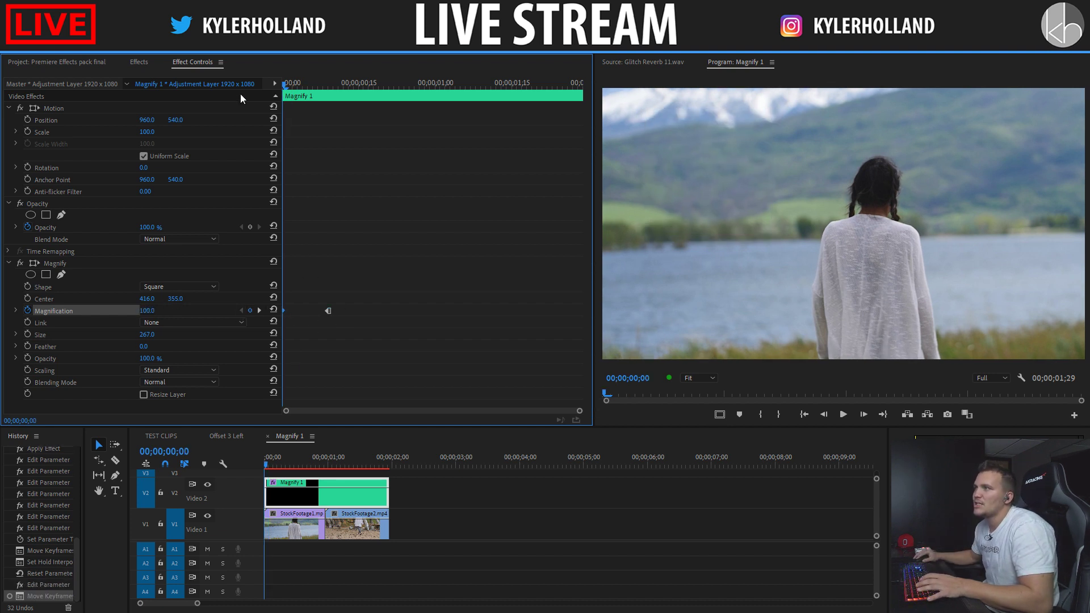
Step: Set the starting Magnification keyframe to Hold interpolation and play the effect from the clip's beginning
{"action": "right_click", "coordinate": [284, 311]}
{"action": "left_click", "coordinate": [335, 282]}
{"action": "key", "text": "Right"}
{"action": "key", "text": "Right"}
{"action": "key", "text": "Right"}
{"action": "key", "text": "Right"}
{"action": "key", "text": "Right"}
{"action": "key", "text": "Right"}
{"action": "key", "text": "Right"}
{"action": "key", "text": "Right"}
{"action": "mouse_move", "coordinate": [322, 87]}
{"action": "left_mouse_down"}
{"action": "mouse_move", "coordinate": [300, 90]}
{"action": "mouse_move", "coordinate": [311, 91]}
{"action": "left_mouse_up"}
{"action": "right_click", "coordinate": [287, 309]}
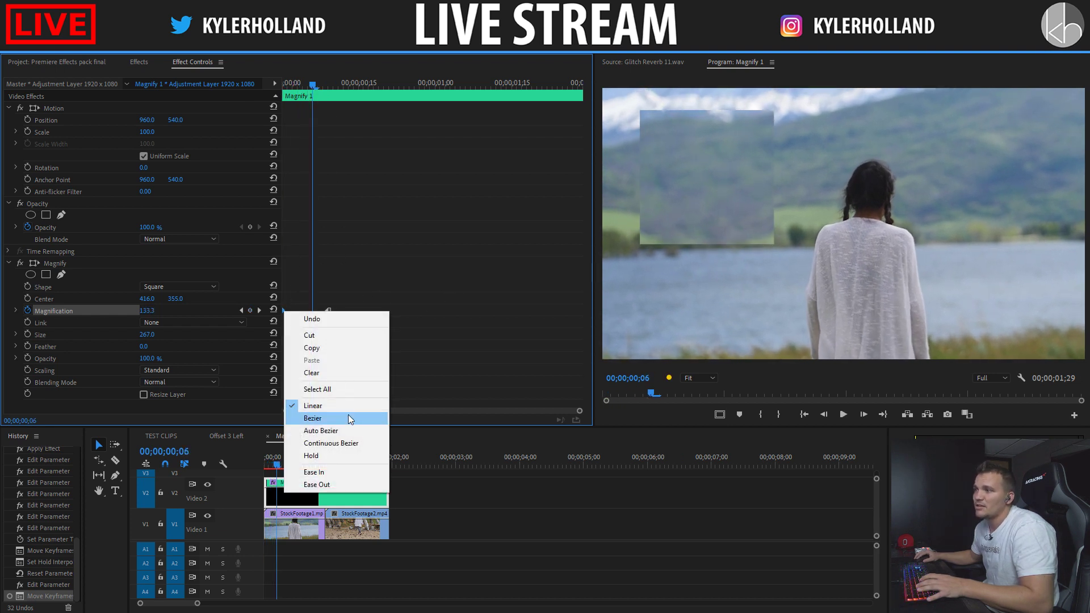
{"action": "left_click", "coordinate": [329, 457]}
{"action": "left_click_drag", "start_coordinate": [311, 86], "coordinate": [273, 79]}
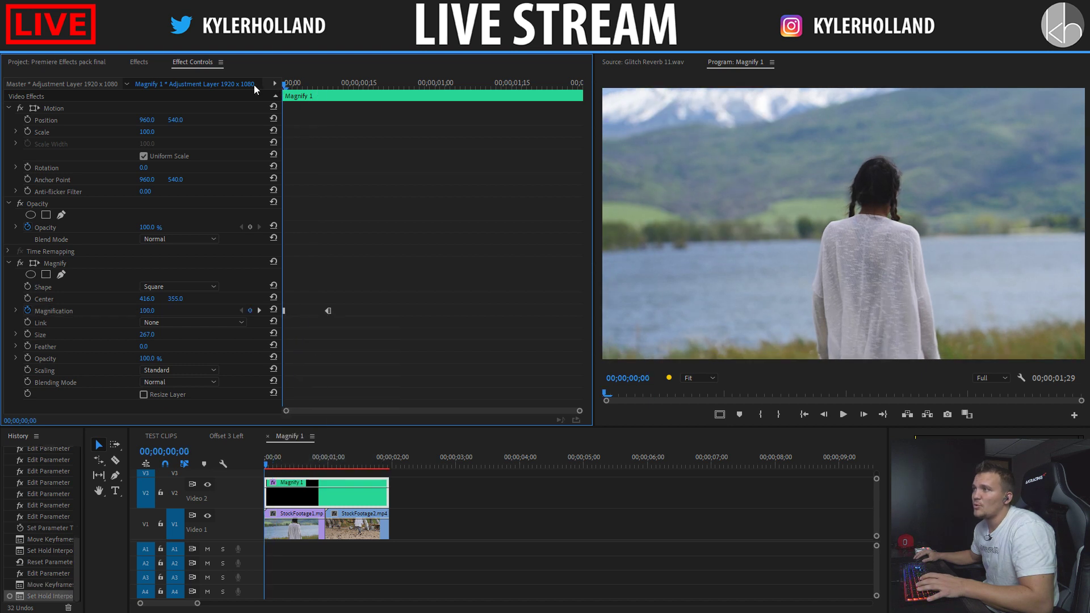
{"action": "left_click", "coordinate": [310, 90]}
{"action": "key", "text": "space"}
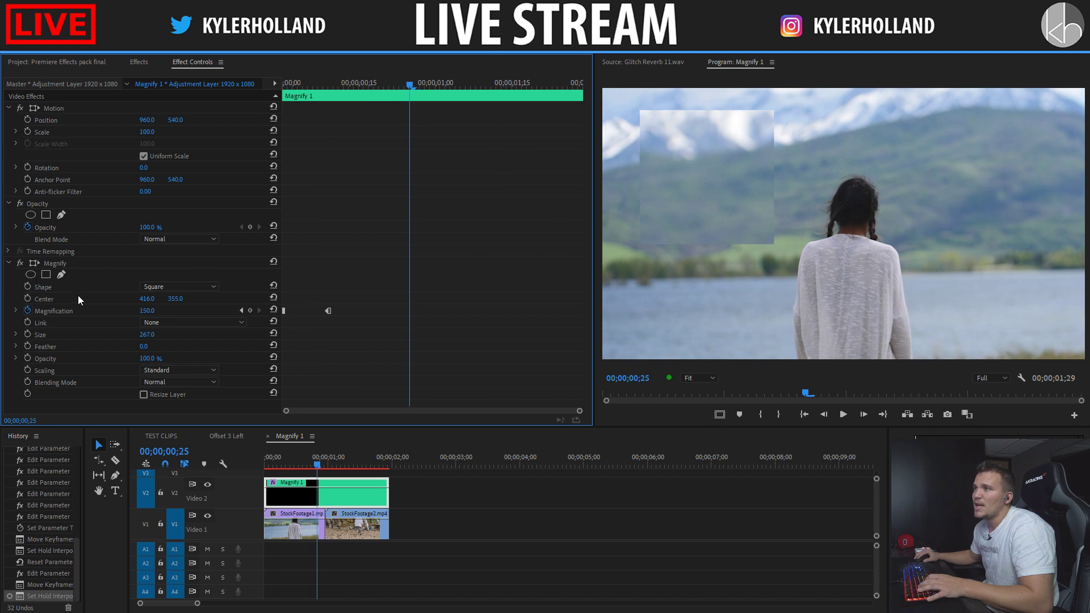
Step: Duplicate the Magnify effect on the clip and move the copy's second Magnification keyframe to 00;00;00;12
{"action": "left_click", "coordinate": [7, 263]}
{"action": "left_click", "coordinate": [65, 262]}
{"action": "key", "text": "ctrl+c"}
{"action": "key", "text": "ctrl+v"}
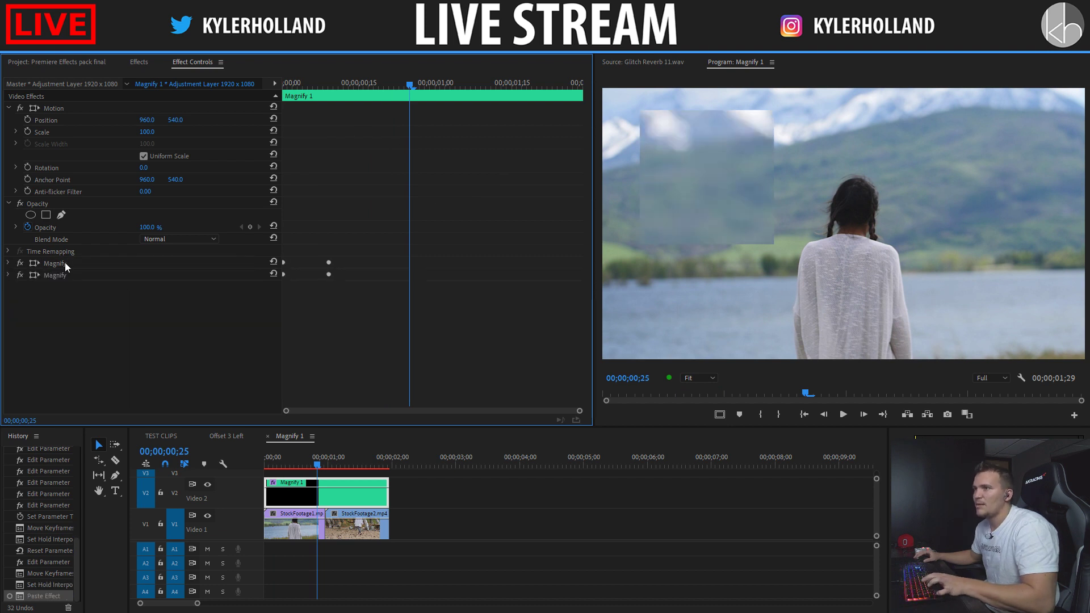
{"action": "left_click", "coordinate": [8, 275]}
{"action": "left_click_drag", "start_coordinate": [328, 322], "coordinate": [344, 324]}
{"action": "right_click", "coordinate": [344, 323]}
{"action": "left_click", "coordinate": [363, 466]}
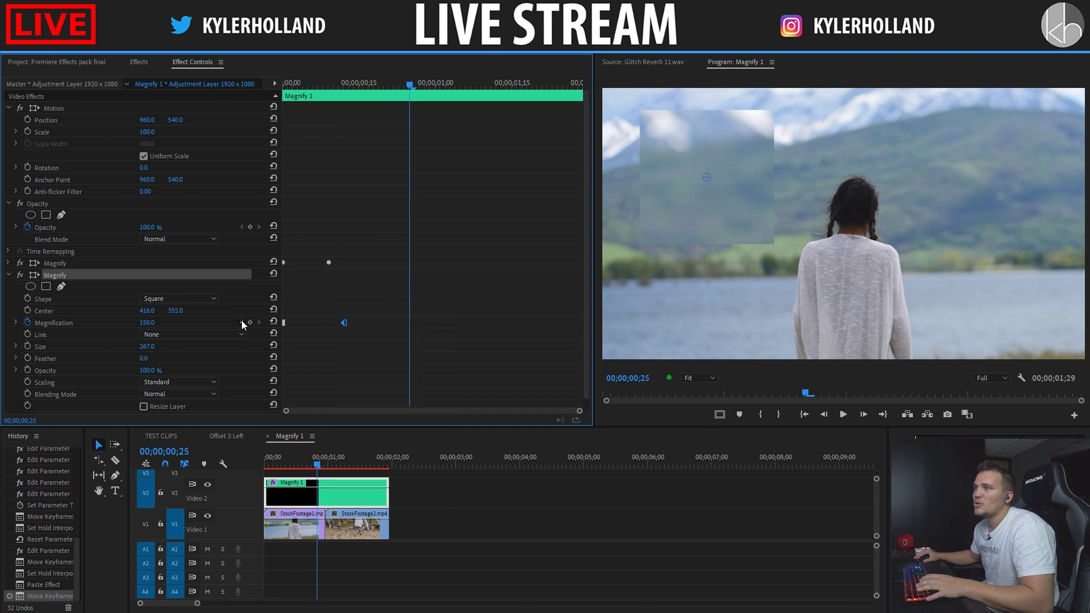
Step: At the second Magnify effect's later keyframe, set Magnification to 200 and Size to 231
{"action": "left_click", "coordinate": [241, 322]}
{"action": "left_click", "coordinate": [151, 322]}
{"action": "type", "text": "200"}
{"action": "key", "text": "Return"}
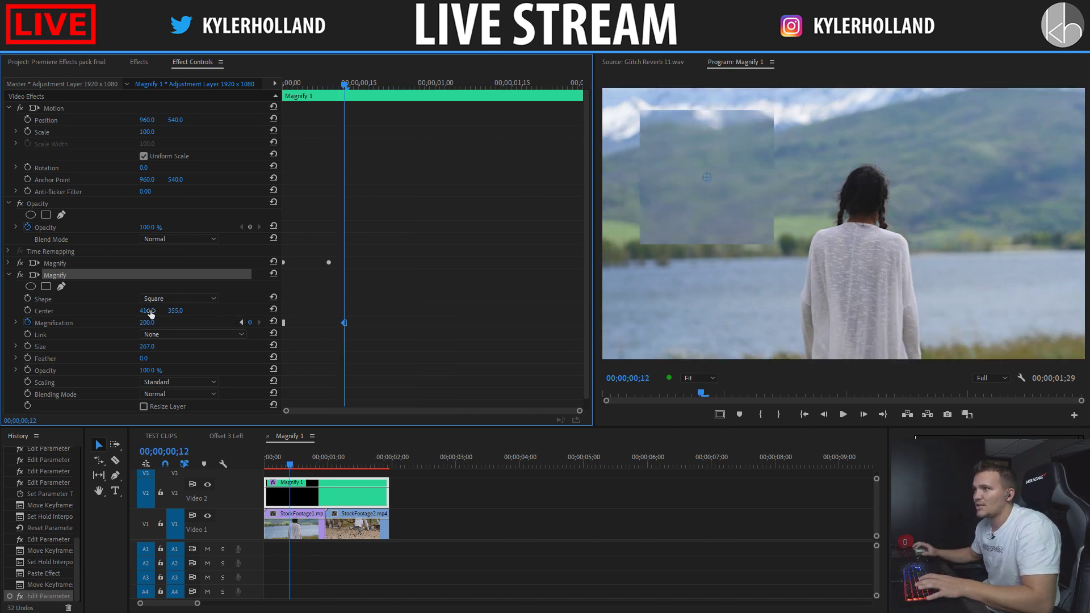
{"action": "left_click", "coordinate": [139, 345]}
{"action": "type", "text": "199"}
{"action": "key", "text": "Return"}
{"action": "left_click_drag", "start_coordinate": [146, 346], "coordinate": [416, 305]}
Step: Set the second Magnify effect's Center to 1044, 1057 and check the frame at 00;00;00;14
{"action": "left_click", "coordinate": [78, 274]}
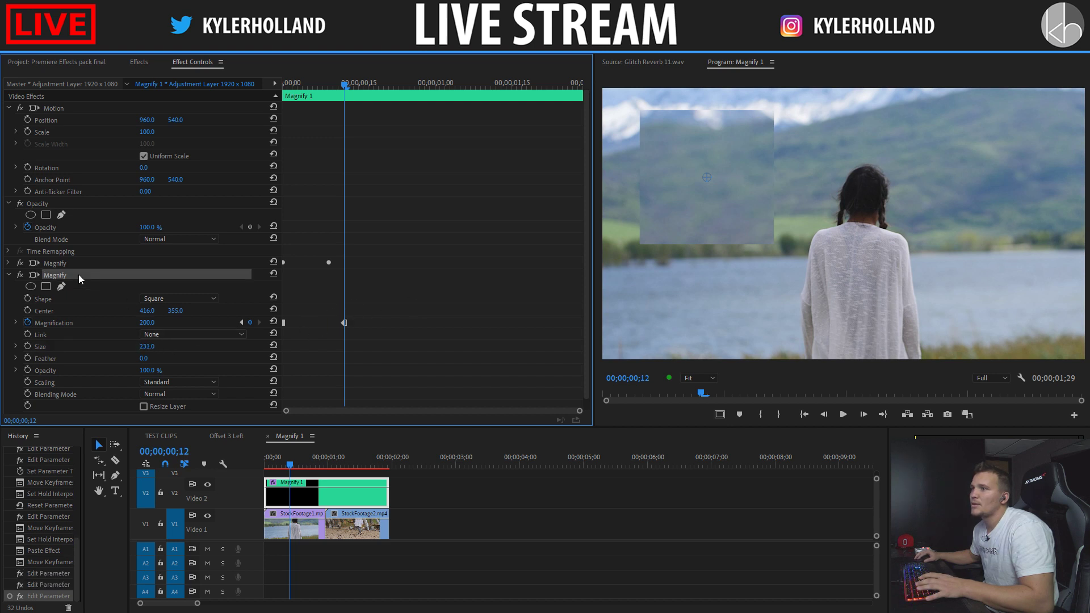
{"action": "mouse_move", "coordinate": [175, 311]}
{"action": "left_mouse_down"}
{"action": "mouse_move", "coordinate": [158, 310]}
{"action": "mouse_move", "coordinate": [170, 310]}
{"action": "mouse_move", "coordinate": [170, 295]}
{"action": "left_mouse_up"}
{"action": "left_click", "coordinate": [93, 273]}
{"action": "left_click", "coordinate": [31, 262]}
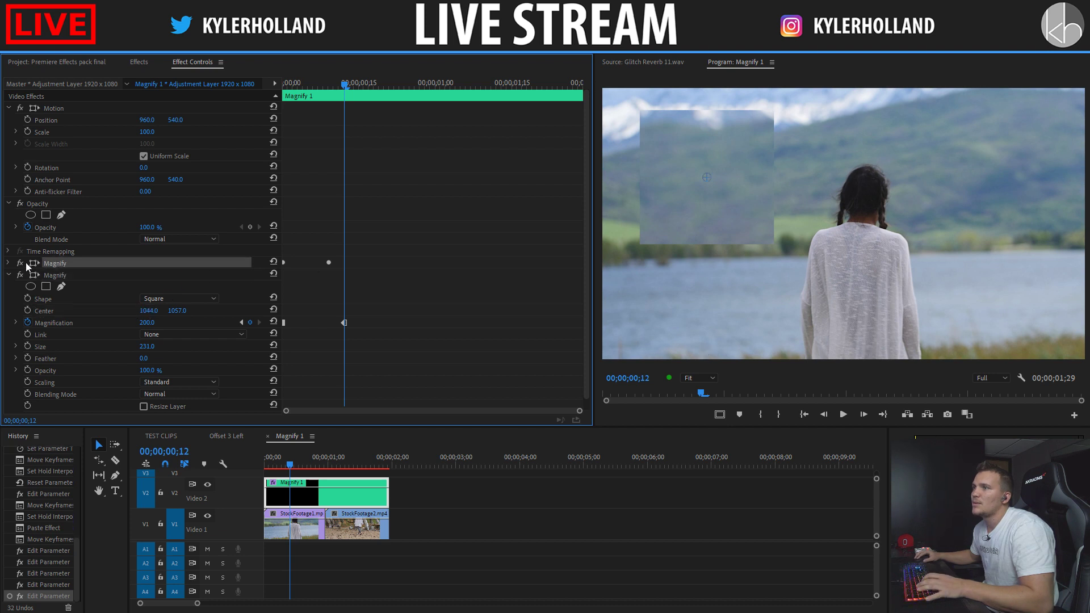
{"action": "left_click", "coordinate": [12, 276]}
{"action": "mouse_move", "coordinate": [346, 85]}
{"action": "left_mouse_down"}
{"action": "mouse_move", "coordinate": [427, 88]}
{"action": "mouse_move", "coordinate": [353, 87]}
{"action": "left_mouse_up"}
{"action": "left_click", "coordinate": [9, 276]}
{"action": "left_click", "coordinate": [392, 99]}
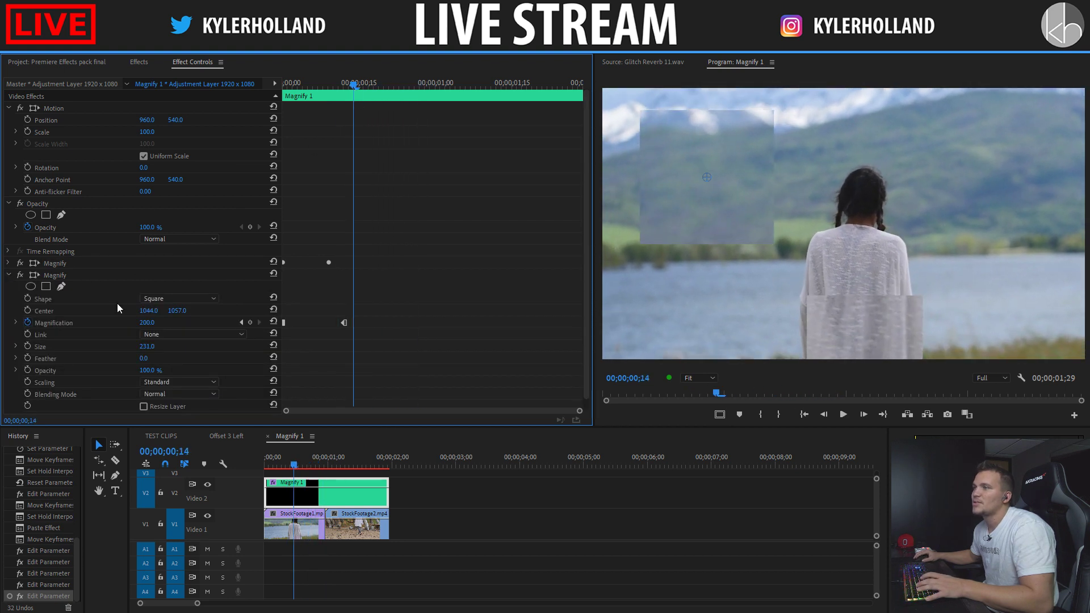
Step: Change the second Magnify effect's later keyframe to Linear interpolation, shift it slightly earlier, and set Center to 1085, 500
{"action": "left_click", "coordinate": [243, 323]}
{"action": "left_click_drag", "start_coordinate": [345, 323], "coordinate": [328, 322]}
{"action": "right_click", "coordinate": [330, 322]}
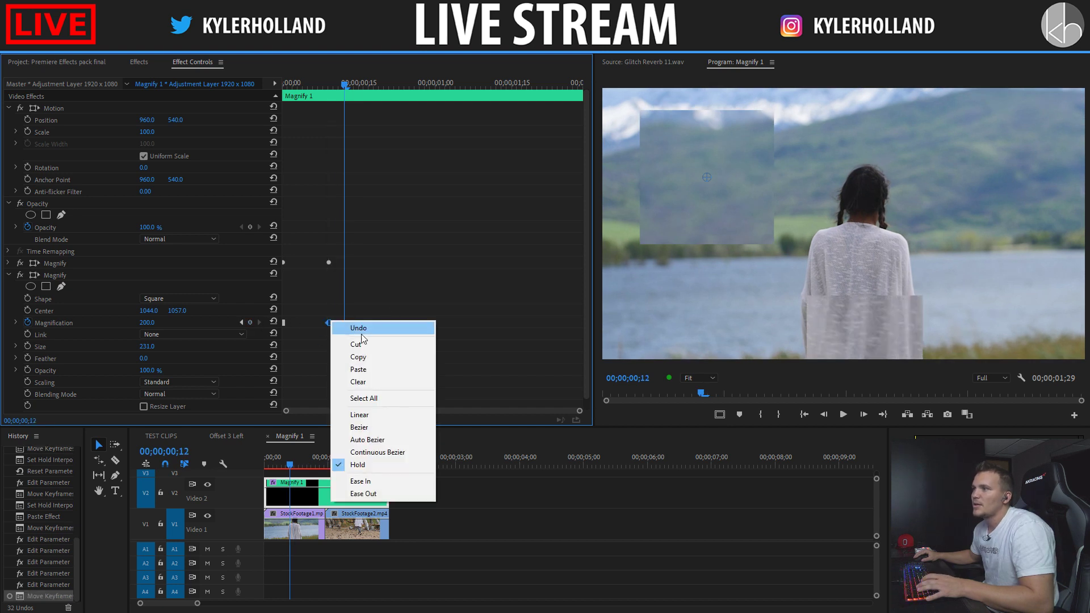
{"action": "left_click", "coordinate": [375, 415]}
{"action": "left_click_drag", "start_coordinate": [332, 321], "coordinate": [336, 322]}
{"action": "mouse_move", "coordinate": [149, 310]}
{"action": "left_mouse_down"}
{"action": "mouse_move", "coordinate": [116, 311]}
{"action": "mouse_move", "coordinate": [171, 310]}
{"action": "mouse_move", "coordinate": [133, 310]}
{"action": "left_mouse_up"}
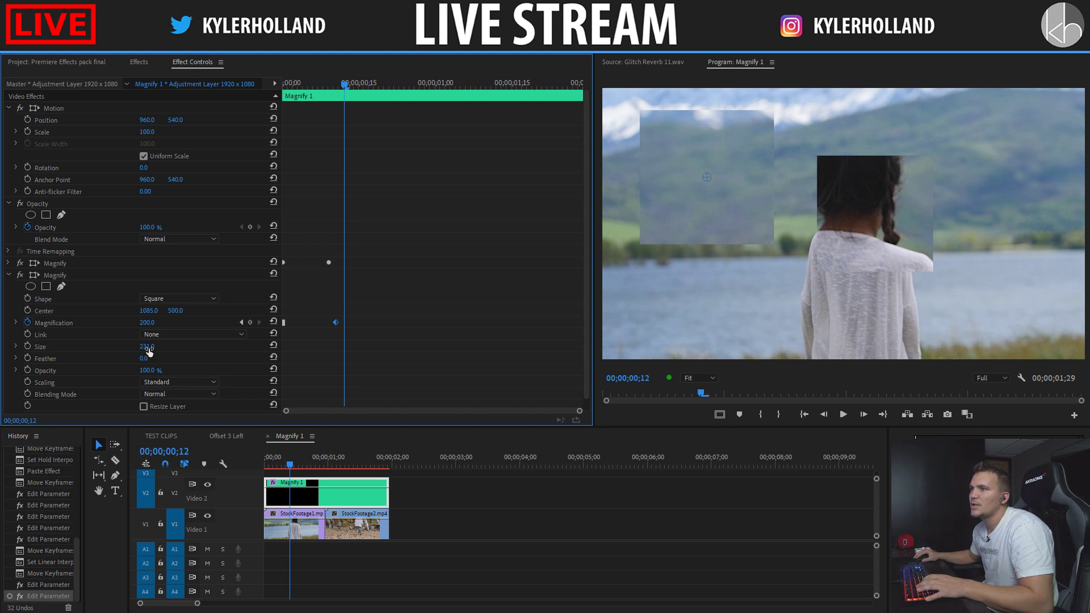
Step: Try other Scaling options such as Scatter on the second Magnify effect and return it to Standard
{"action": "left_click", "coordinate": [187, 381]}
{"action": "left_click", "coordinate": [179, 404]}
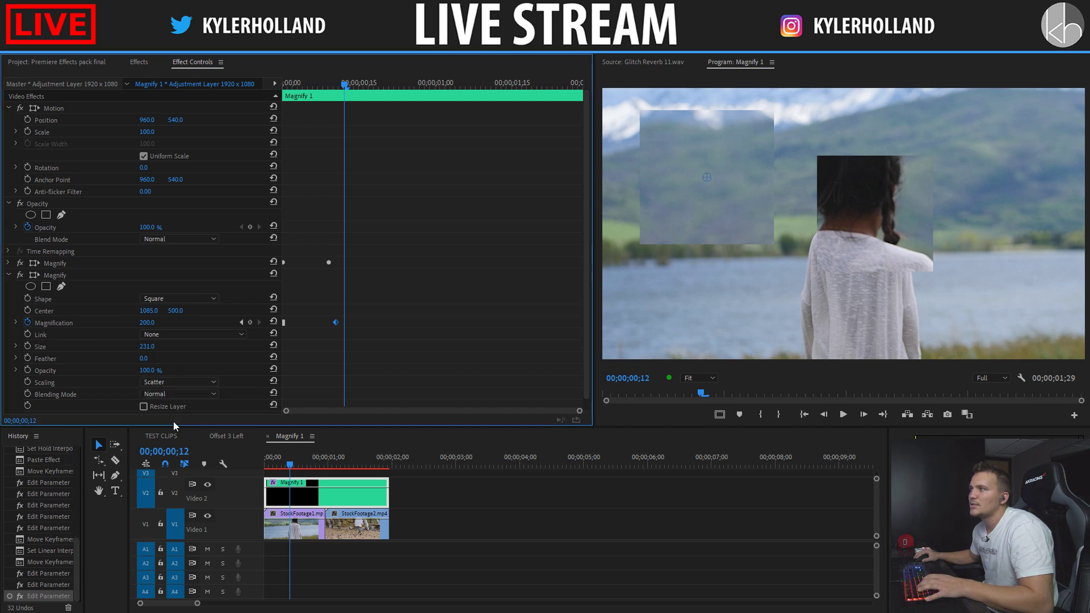
{"action": "left_click", "coordinate": [176, 383]}
{"action": "left_click", "coordinate": [174, 400]}
{"action": "left_click", "coordinate": [185, 382]}
{"action": "left_click", "coordinate": [177, 394]}
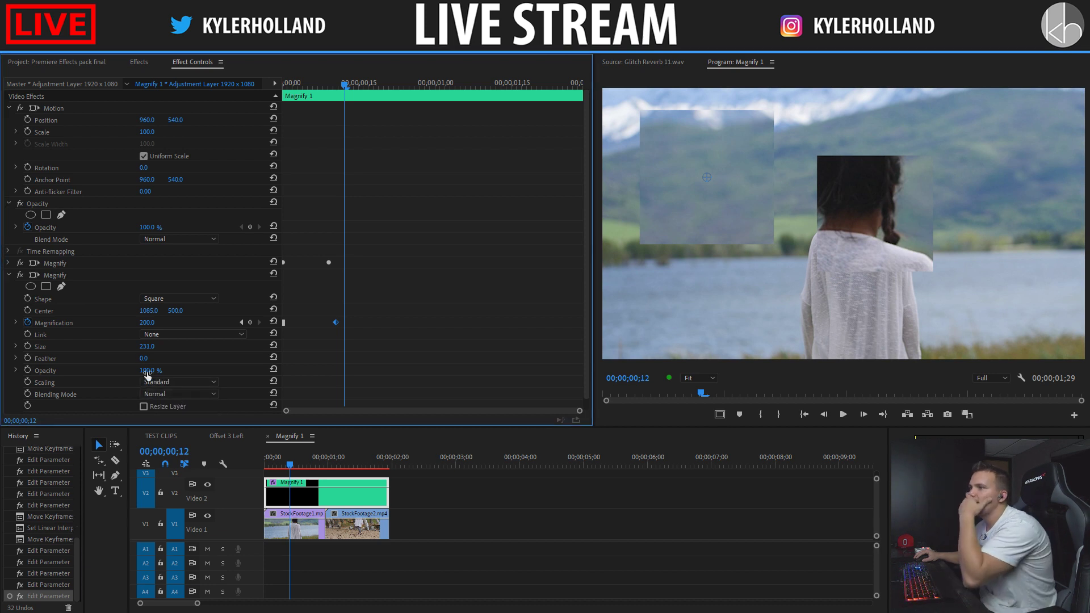
Step: Enlarge the second Magnify effect's Size to 496, move its later keyframe back to 00;00;00;12, and play the result
{"action": "left_click_drag", "start_coordinate": [147, 346], "coordinate": [342, 321]}
{"action": "left_click_drag", "start_coordinate": [331, 89], "coordinate": [348, 107]}
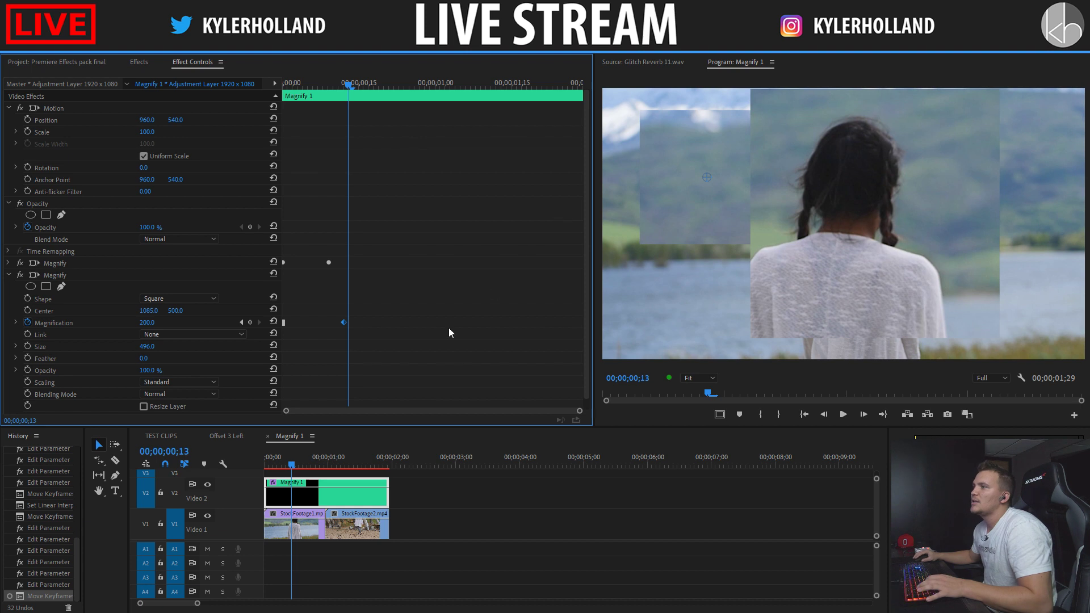
{"action": "left_click", "coordinate": [9, 275]}
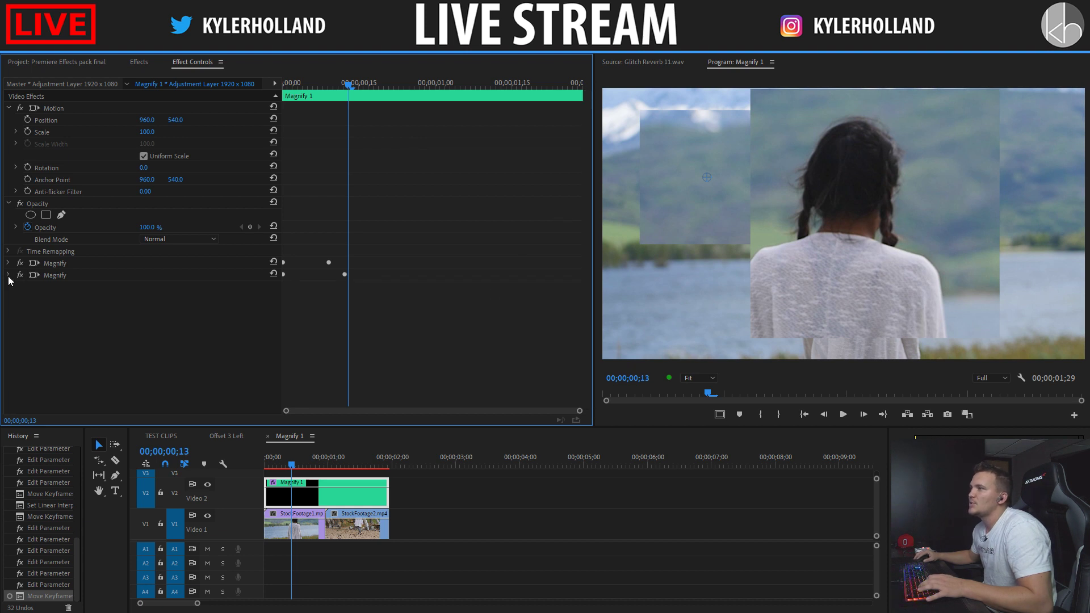
{"action": "key", "text": "space"}
Step: Paste a third Magnify effect, move its second Magnification keyframe just before 00;00;00;24, and set Center to 626, 813
{"action": "left_click", "coordinate": [68, 274]}
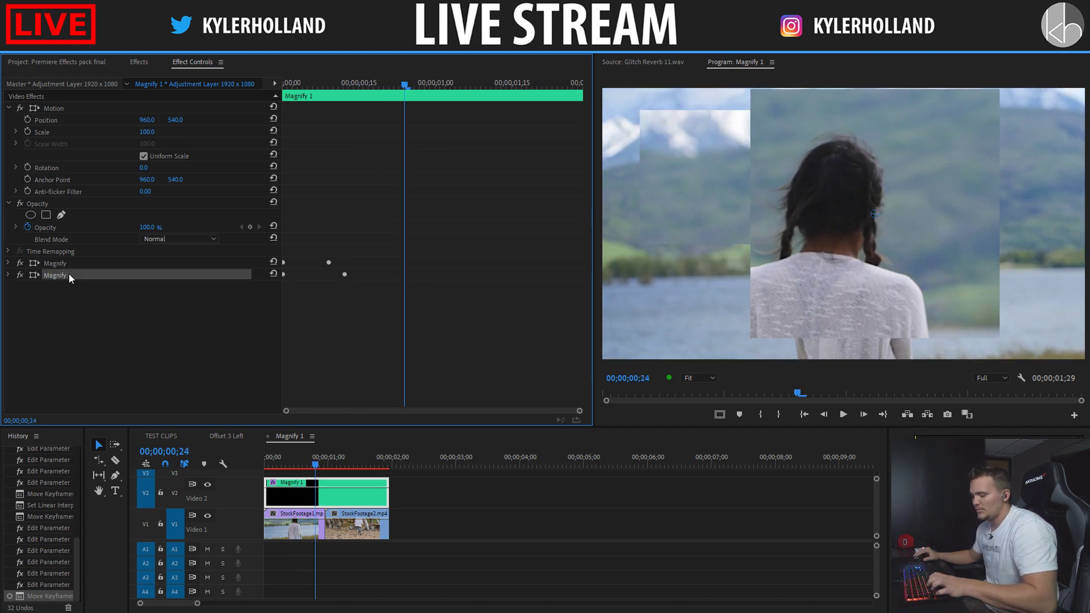
{"action": "key", "text": "ctrl+v"}
{"action": "left_click", "coordinate": [9, 287]}
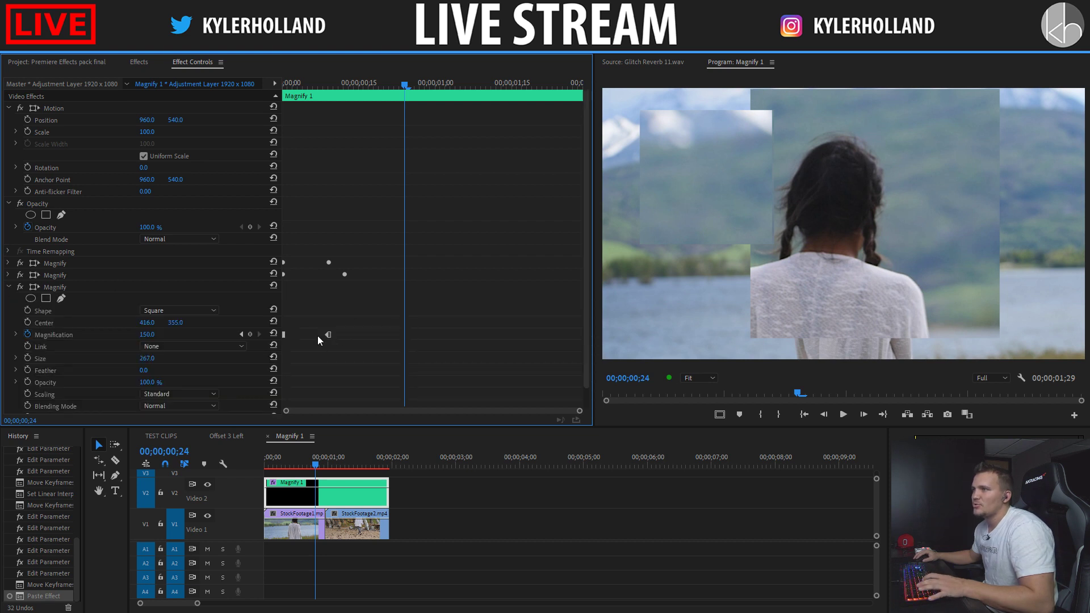
{"action": "left_click_drag", "start_coordinate": [328, 335], "coordinate": [393, 335]}
{"action": "left_click_drag", "start_coordinate": [147, 322], "coordinate": [193, 325]}
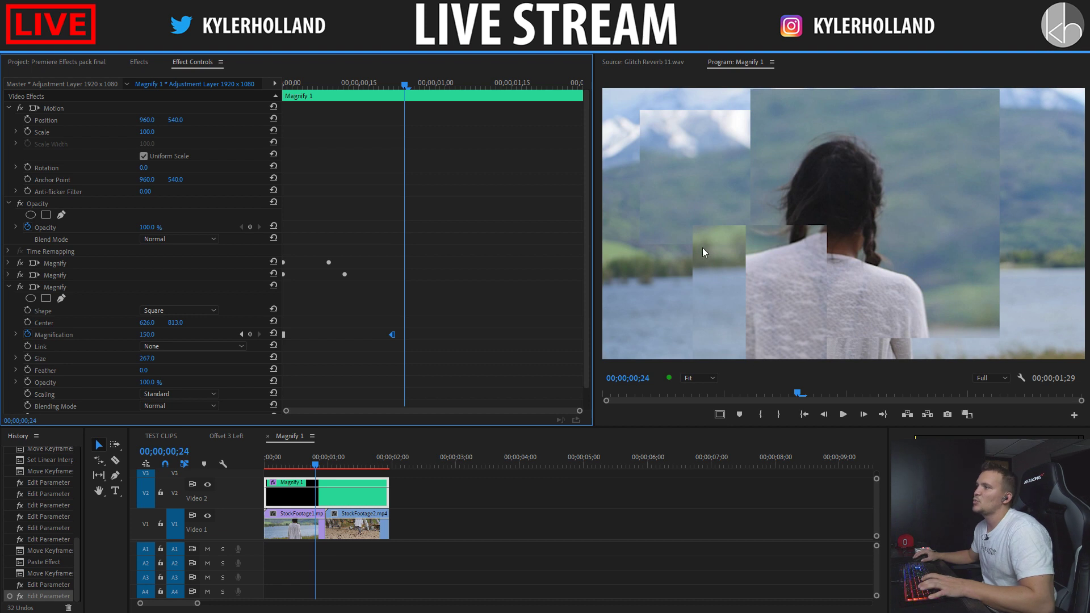
Step: Add a rectangular mask to the third Magnify effect and shape it into a wide band across the lower half of the picture
{"action": "left_click", "coordinate": [49, 301]}
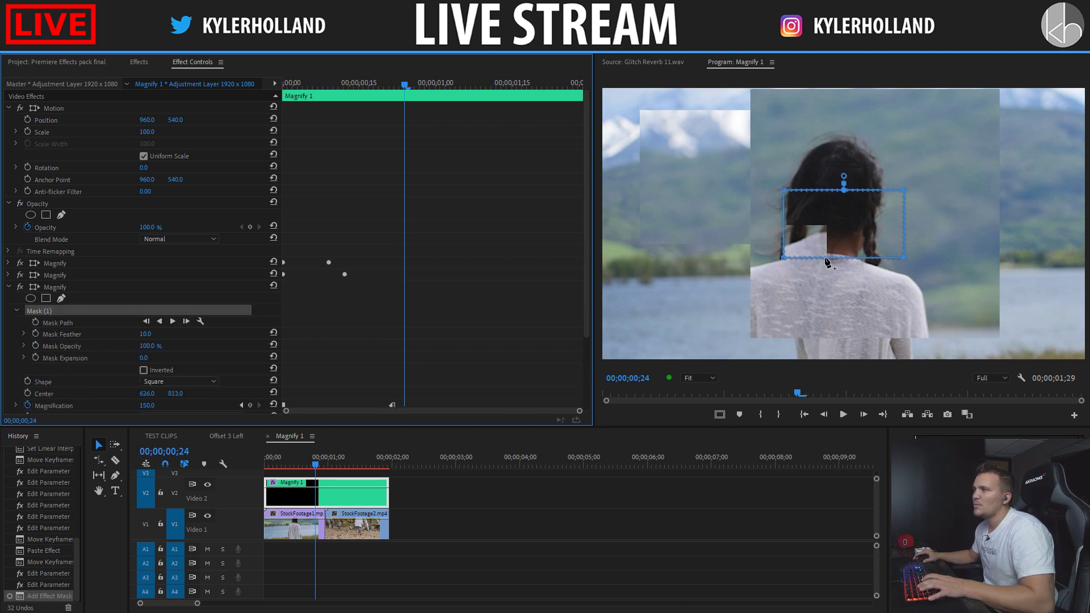
{"action": "left_click_drag", "start_coordinate": [836, 244], "coordinate": [684, 293]}
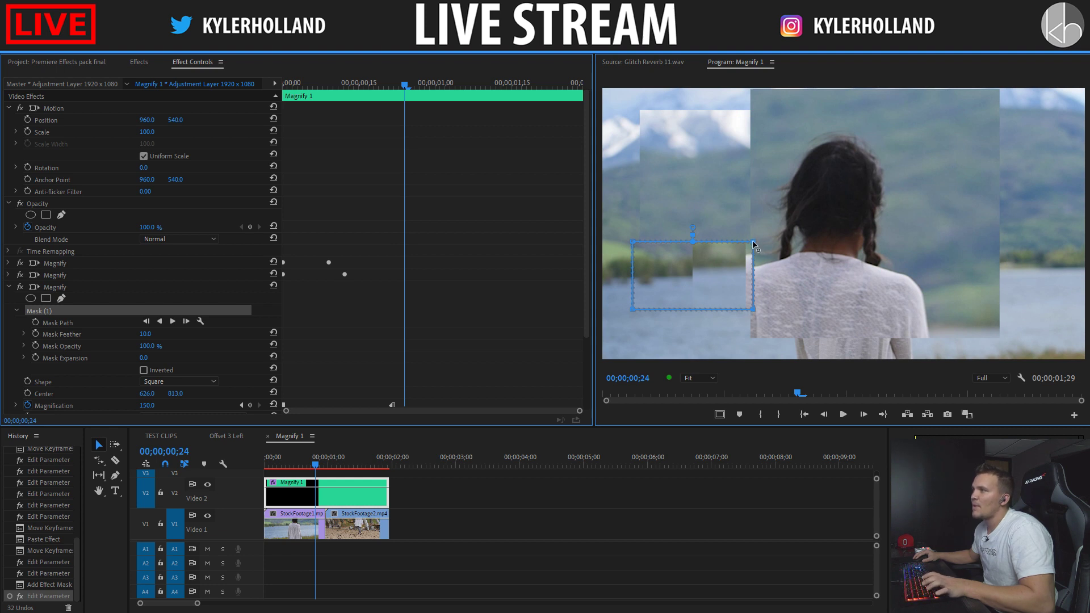
{"action": "left_click_drag", "start_coordinate": [754, 241], "coordinate": [976, 242]}
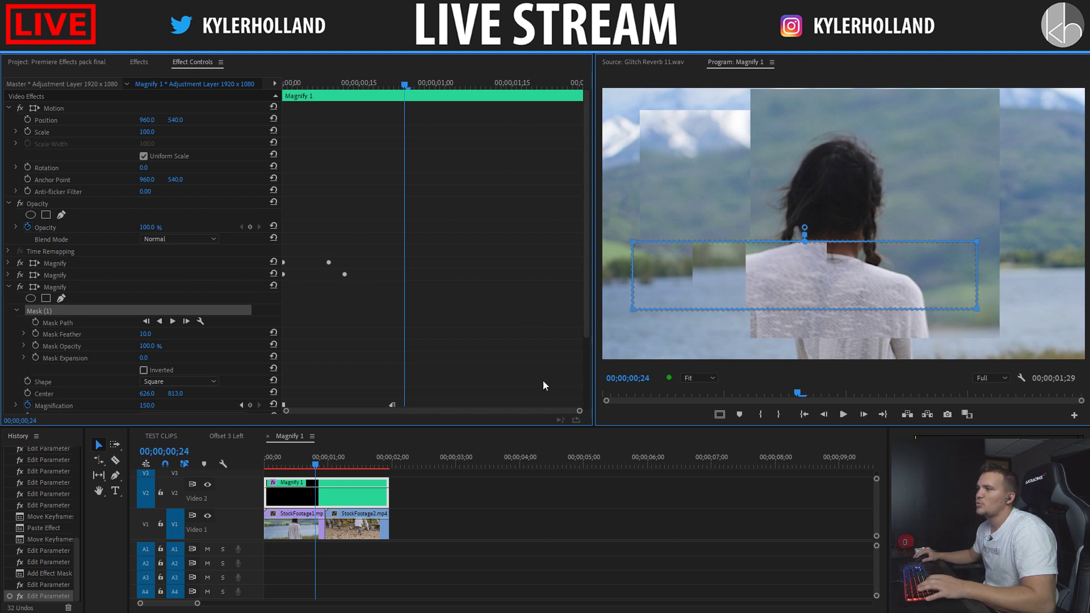
Step: Play the Magnify 1 sequence from the start several times to review the masked third Magnify effect
{"action": "left_click", "coordinate": [274, 459]}
{"action": "key", "text": "space"}
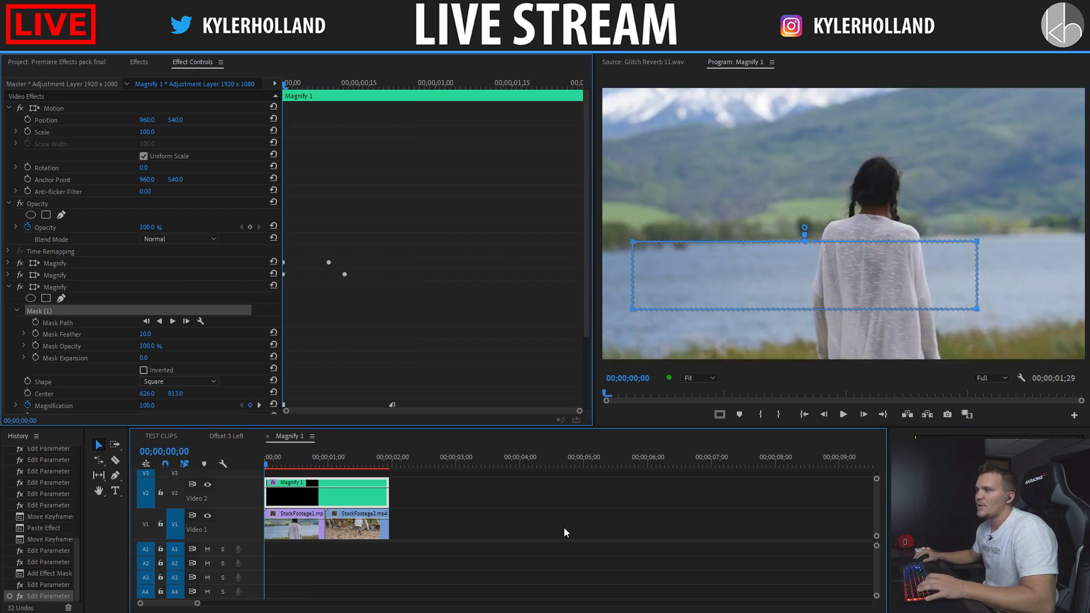
{"action": "left_click", "coordinate": [545, 523]}
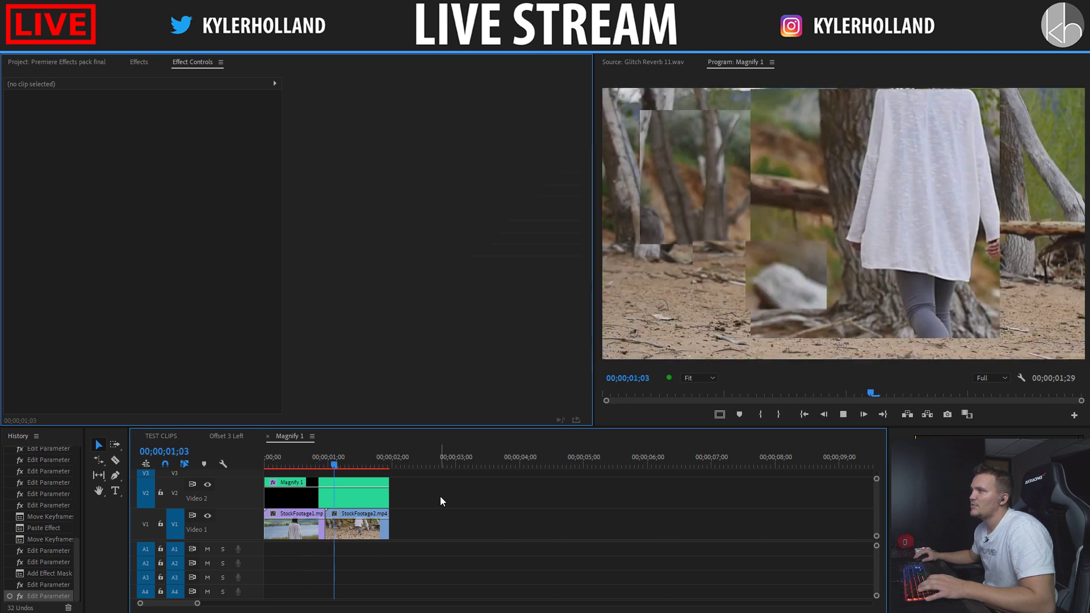
{"action": "key", "text": "space"}
{"action": "key", "text": "space"}
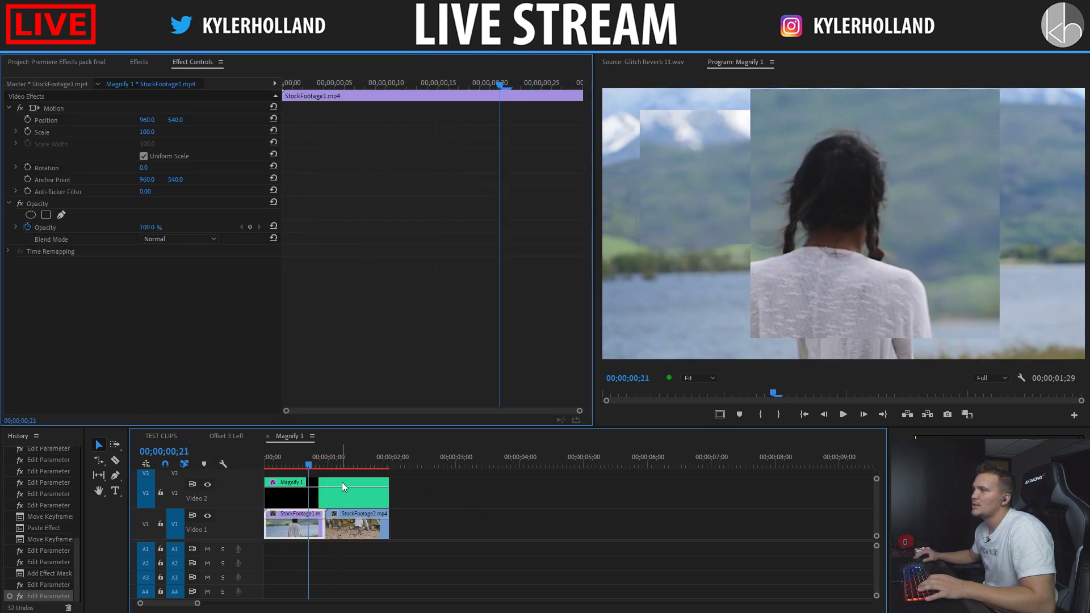
{"action": "key", "text": "space"}
{"action": "key", "text": "space"}
{"action": "key", "text": "space"}
{"action": "key", "text": "space"}
{"action": "key", "text": "space"}
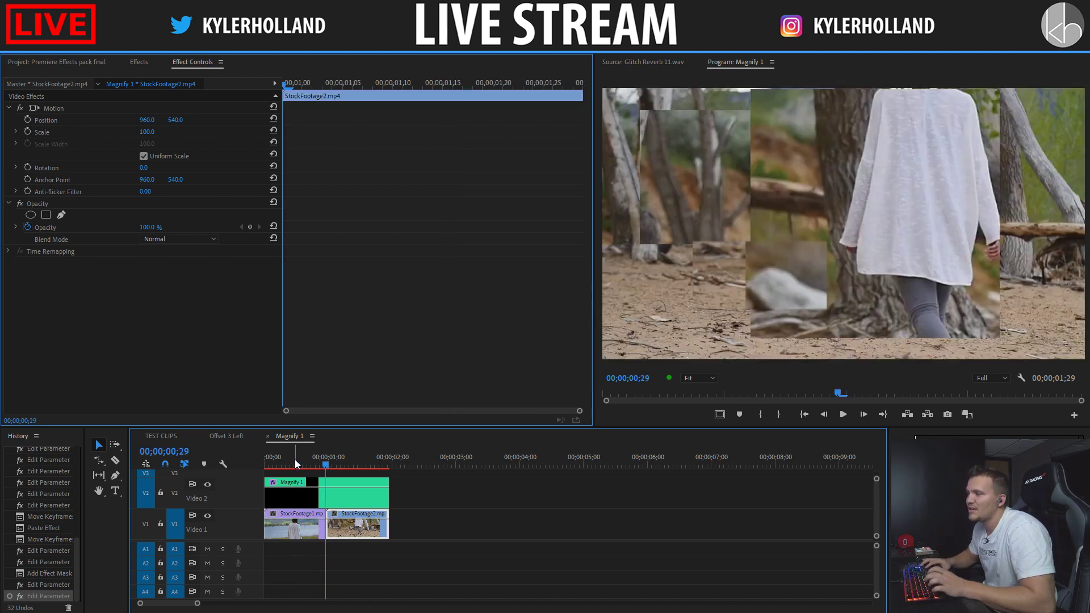
Step: Shift both Magnification keyframes of the adjustment layer's first Magnify effect together so the pair starts at 00;00;00;19
{"action": "key", "text": "shift+Left"}
{"action": "key", "text": "shift+Left"}
{"action": "left_click", "coordinate": [317, 491]}
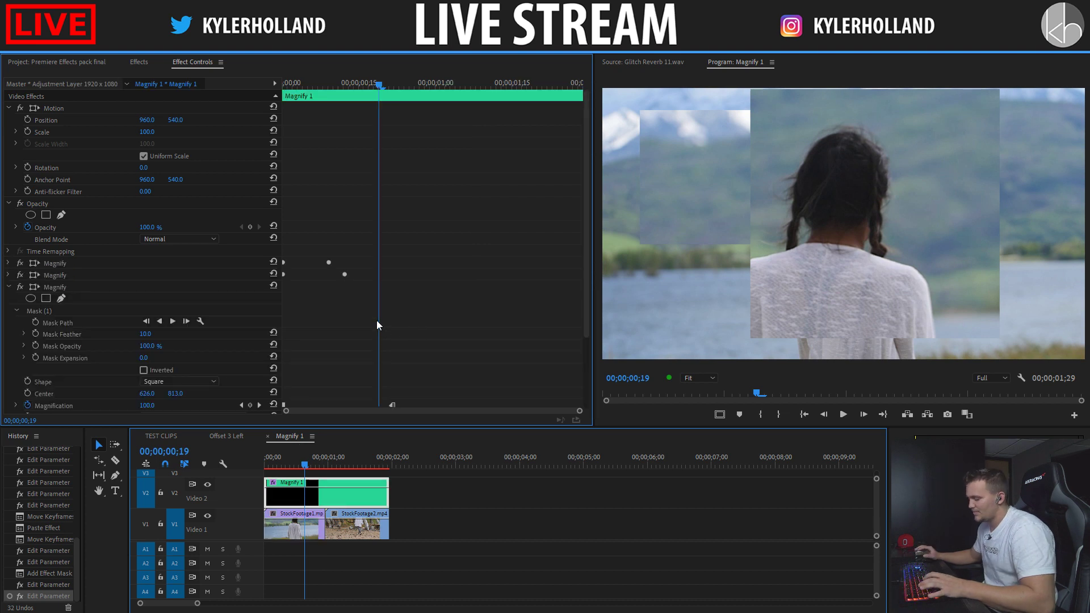
{"action": "left_click", "coordinate": [9, 263]}
{"action": "left_click_drag", "start_coordinate": [433, 264], "coordinate": [377, 308]}
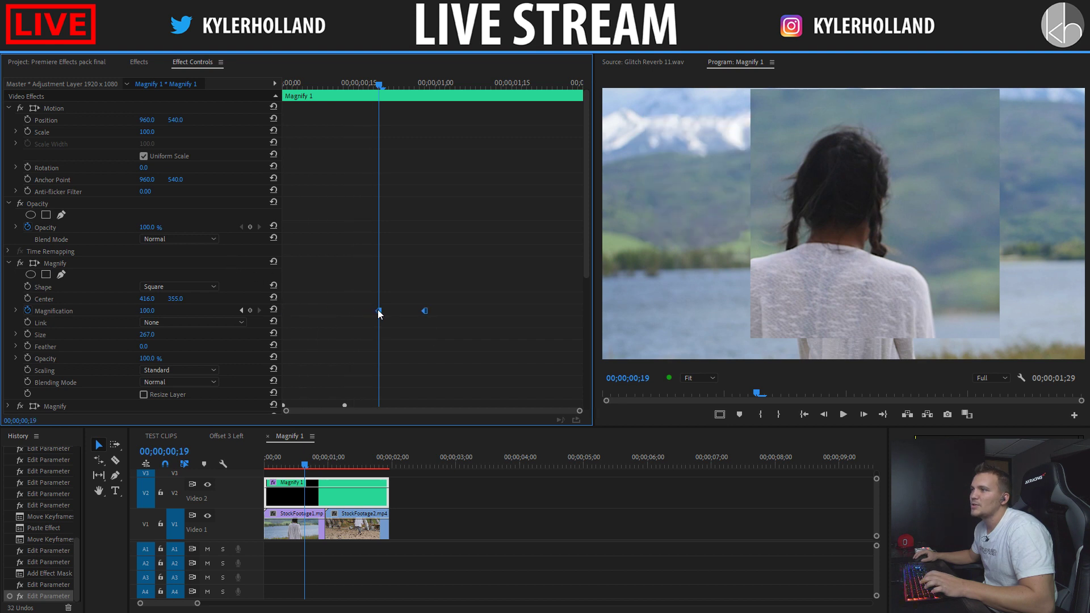
Step: Shift the Magnification keyframe pairs of the second and third Magnify effects so they also start at 00;00;00;19
{"action": "scroll", "coordinate": [352, 325], "scroll_direction": "down", "scroll_amount": 4}
{"action": "left_click", "coordinate": [9, 315]}
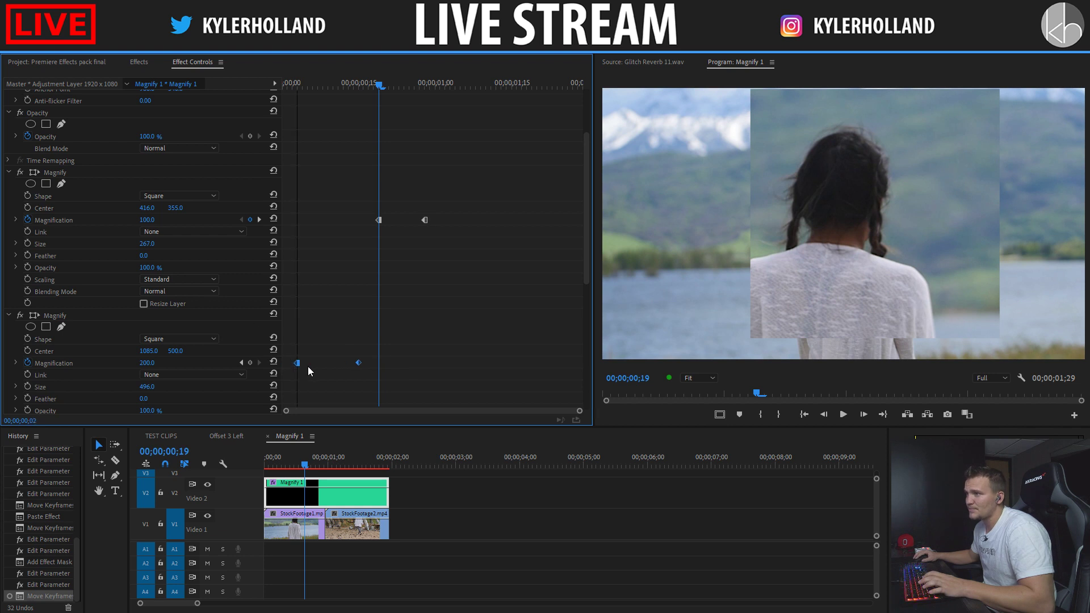
{"action": "left_click_drag", "start_coordinate": [291, 366], "coordinate": [378, 368]}
{"action": "scroll", "coordinate": [390, 336], "scroll_direction": "down", "scroll_amount": 5}
{"action": "scroll", "coordinate": [312, 330], "scroll_direction": "down", "scroll_amount": 3}
{"action": "left_click_drag", "start_coordinate": [421, 357], "coordinate": [382, 339]}
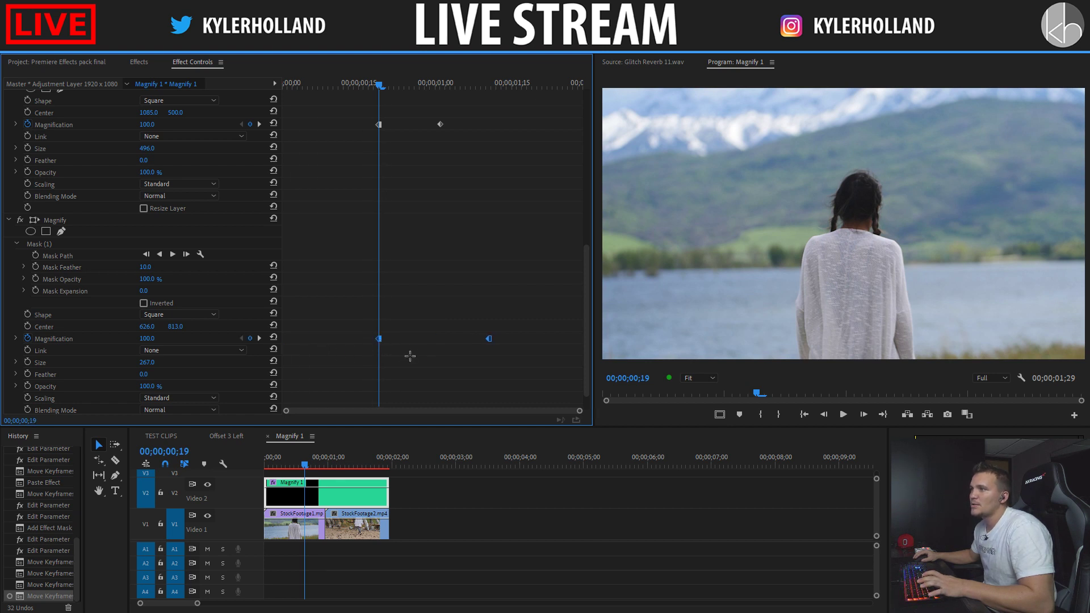
Step: Trim the Magnify 1 adjustment layer to run from 00;00;00;19 to 00;00;01;09 and play the transition
{"action": "left_click", "coordinate": [280, 496]}
{"action": "left_click_drag", "start_coordinate": [280, 496], "coordinate": [306, 496]}
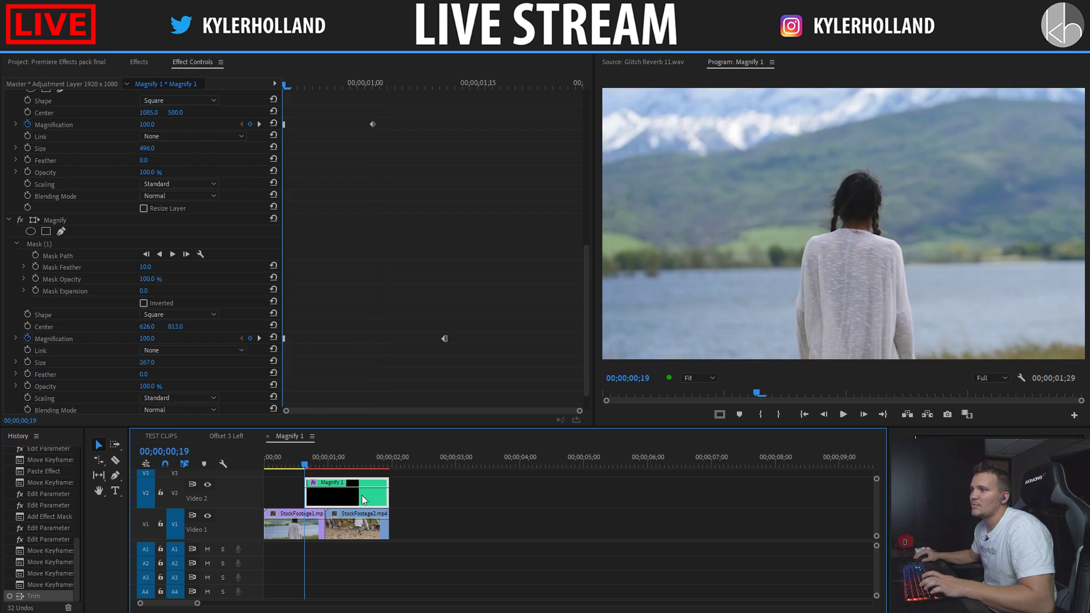
{"action": "key", "text": "Down"}
{"action": "key", "text": "shift+Right"}
{"action": "key", "text": "shift+Right"}
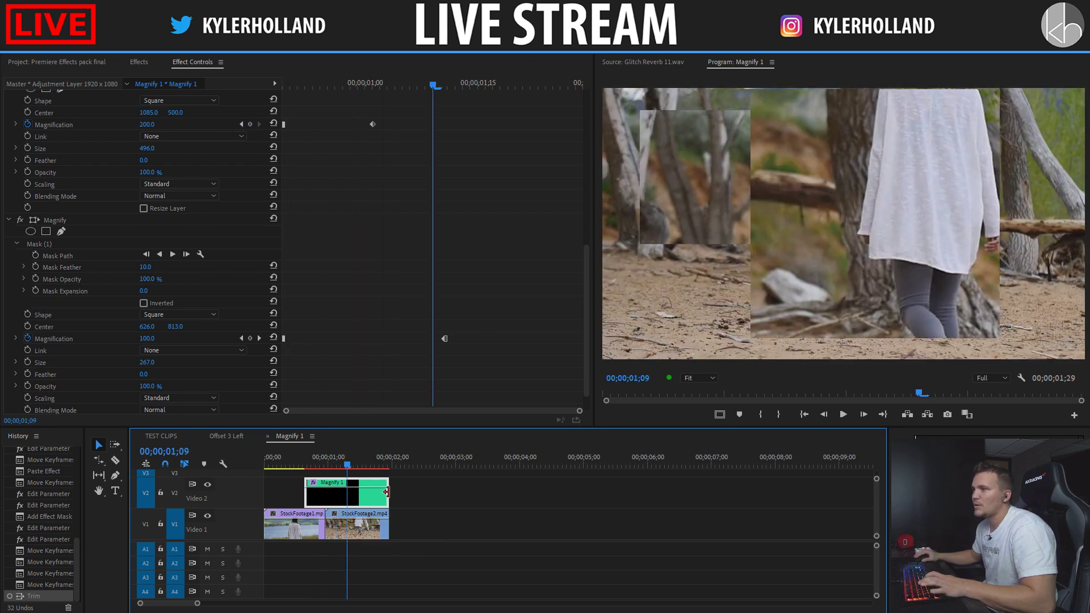
{"action": "left_click_drag", "start_coordinate": [387, 495], "coordinate": [355, 499]}
{"action": "left_click_drag", "start_coordinate": [304, 457], "coordinate": [293, 461]}
{"action": "key", "text": "space"}
{"action": "left_click", "coordinate": [305, 457]}
Step: Move the second Magnification keyframes of the first and second Magnify effects earlier, to about 00;00;00;24 and 00;00;00;25
{"action": "left_click", "coordinate": [334, 491]}
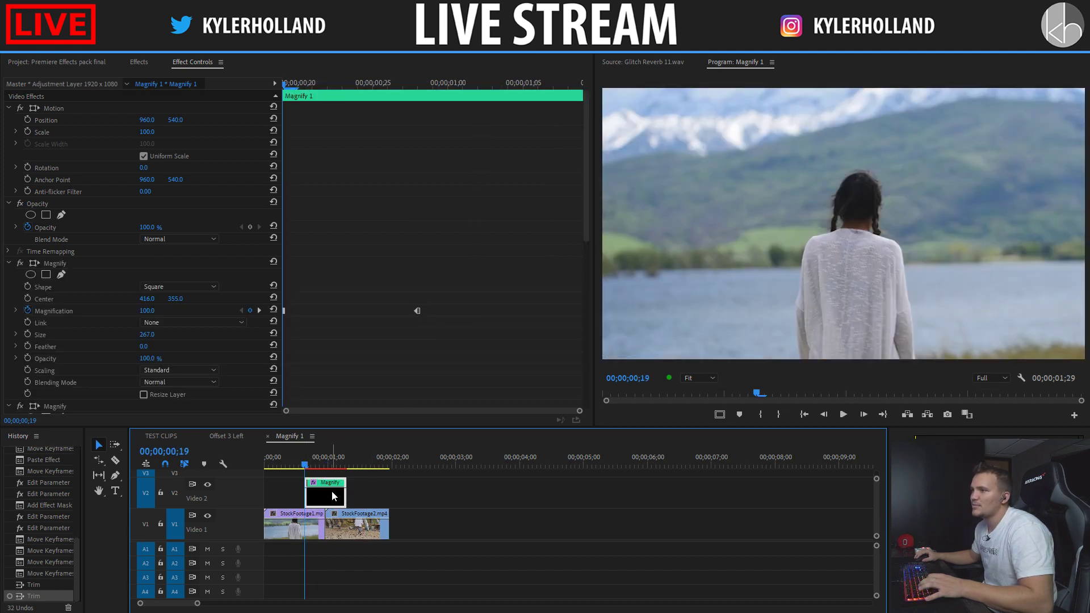
{"action": "left_click", "coordinate": [326, 458]}
{"action": "left_click_drag", "start_coordinate": [417, 312], "coordinate": [360, 312]}
{"action": "scroll", "coordinate": [479, 281], "scroll_direction": "down", "scroll_amount": 5}
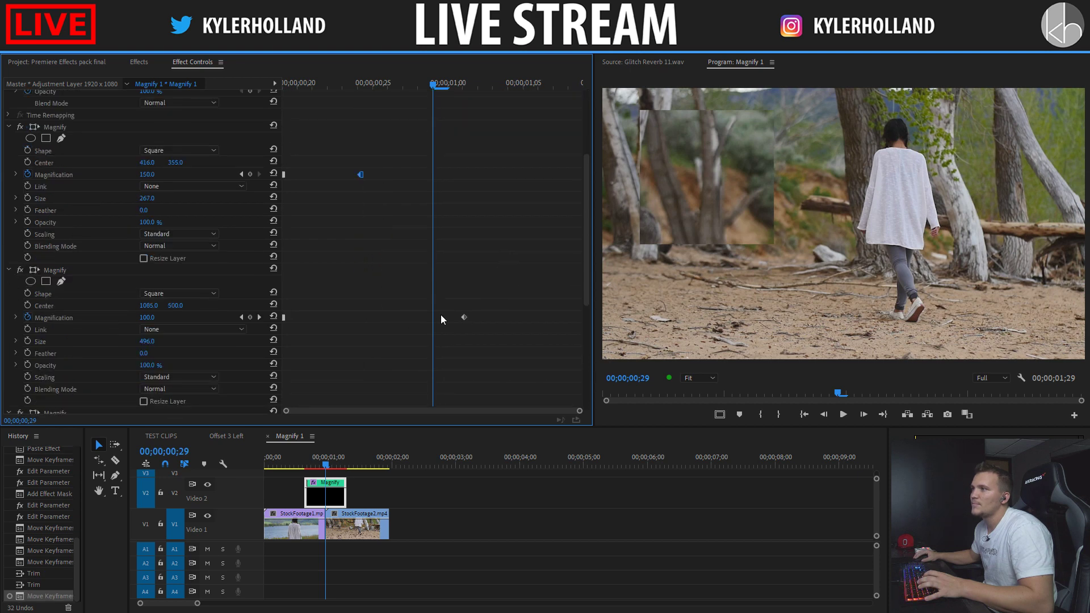
{"action": "left_click_drag", "start_coordinate": [456, 318], "coordinate": [380, 319]}
{"action": "scroll", "coordinate": [422, 306], "scroll_direction": "down", "scroll_amount": 8}
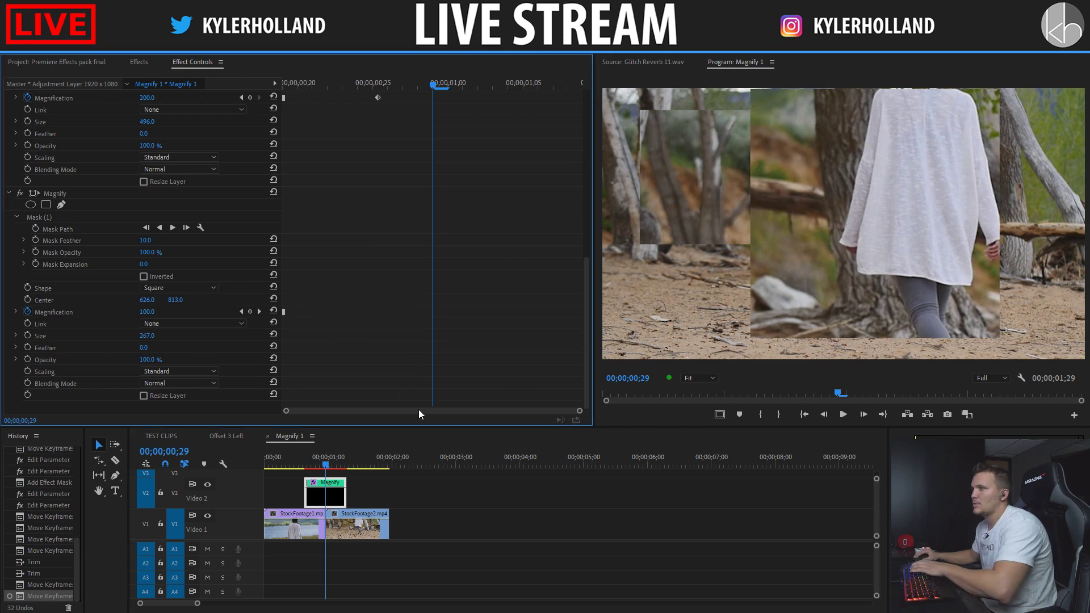
Step: Extend the adjustment layer to move the third Magnify effect's second Magnification keyframe earlier, and trim the layer's end to about 00;00;01;15
{"action": "left_click_drag", "start_coordinate": [341, 491], "coordinate": [396, 491]}
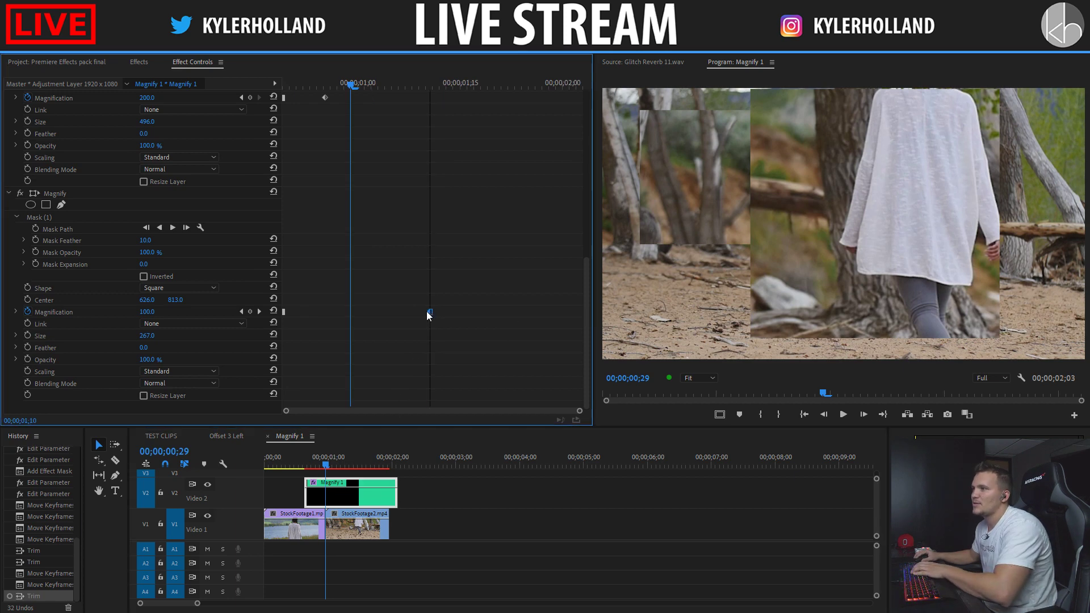
{"action": "left_click", "coordinate": [301, 458]}
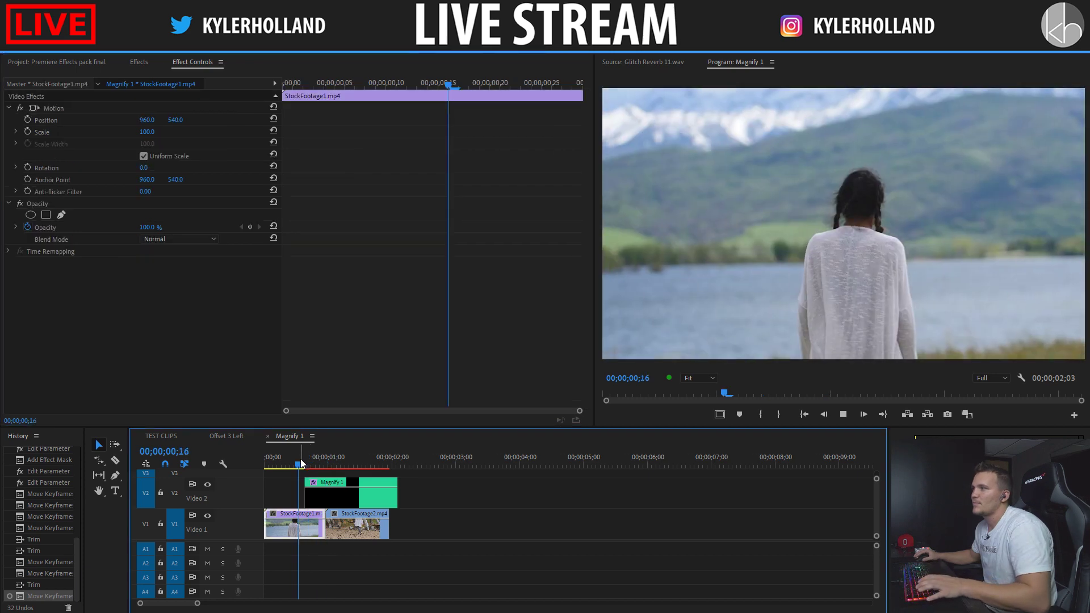
{"action": "key", "text": "space"}
{"action": "key", "text": "space"}
{"action": "left_click_drag", "start_coordinate": [388, 507], "coordinate": [358, 507]}
Step: Keyframe the first Magnify effect's Magnification to 100 at 00;00;01;09
{"action": "left_click", "coordinate": [347, 457]}
{"action": "left_click", "coordinate": [440, 331]}
{"action": "left_click", "coordinate": [147, 310]}
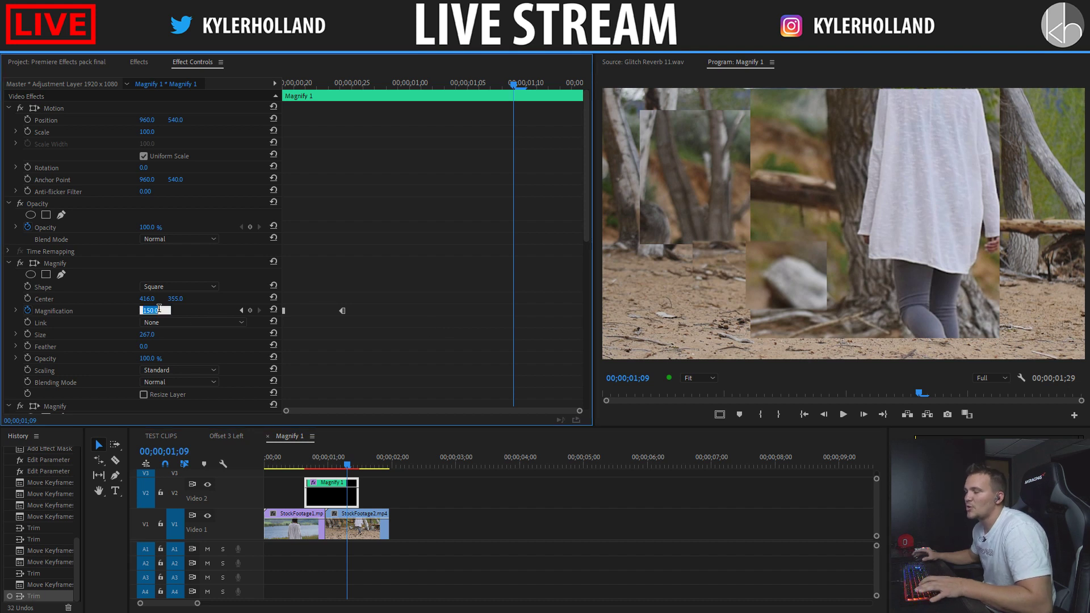
{"action": "type", "text": "100"}
{"action": "key", "text": "Return"}
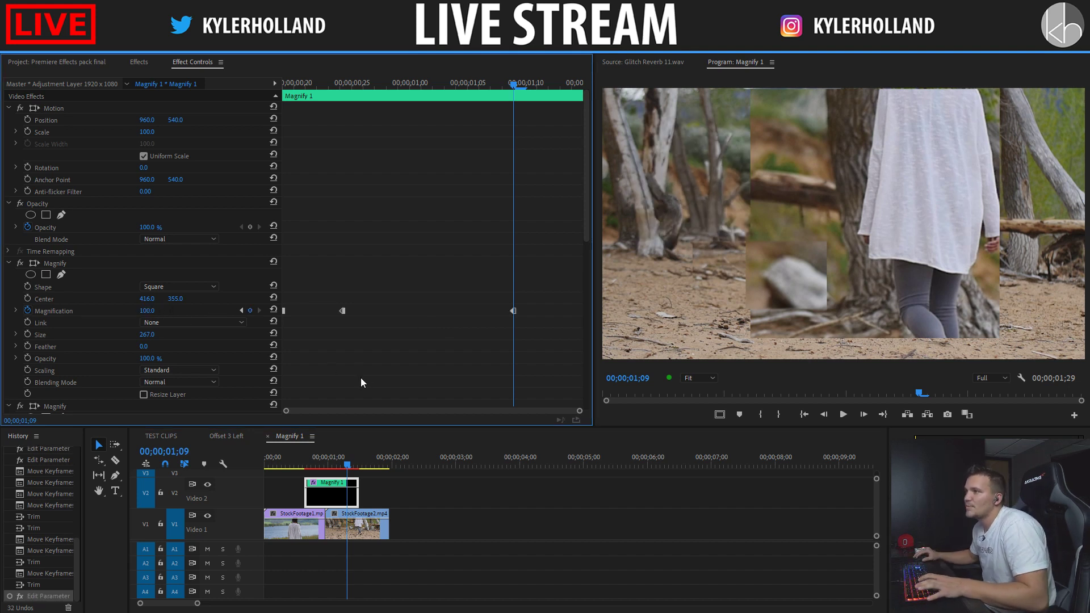
{"action": "left_click", "coordinate": [514, 310]}
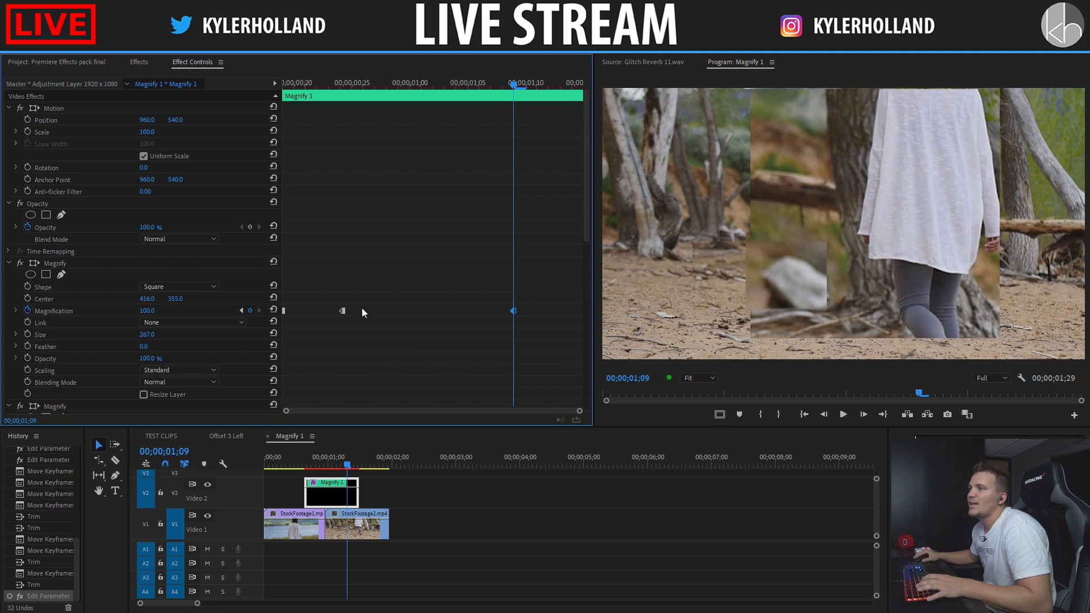
Step: Keyframe the second Magnify effect's Magnification to 100 at 00;00;01;09
{"action": "left_click_drag", "start_coordinate": [586, 232], "coordinate": [590, 338]}
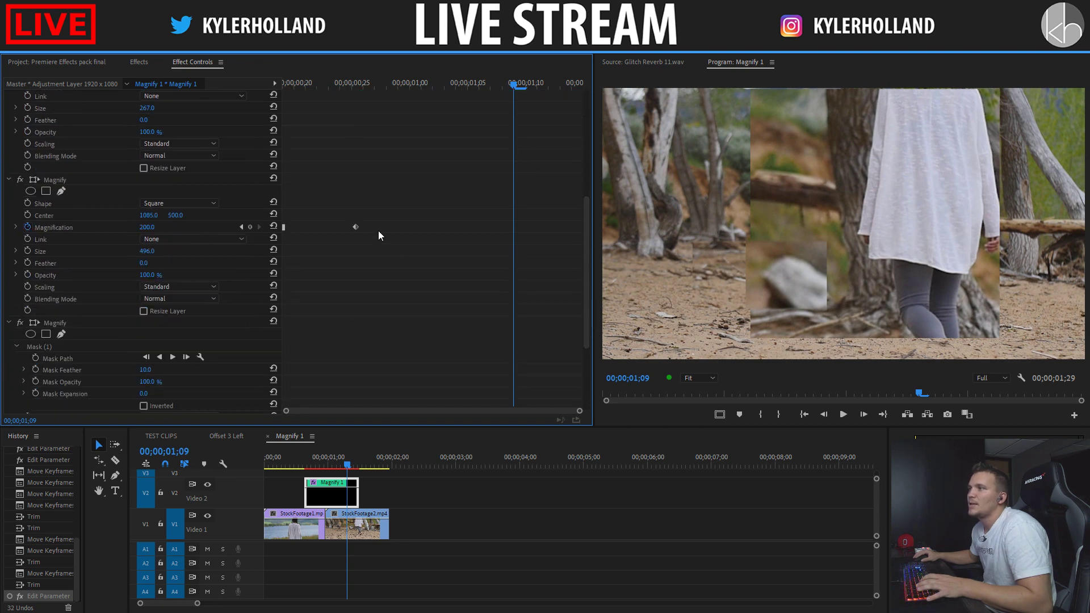
{"action": "left_click", "coordinate": [146, 227]}
{"action": "type", "text": "100"}
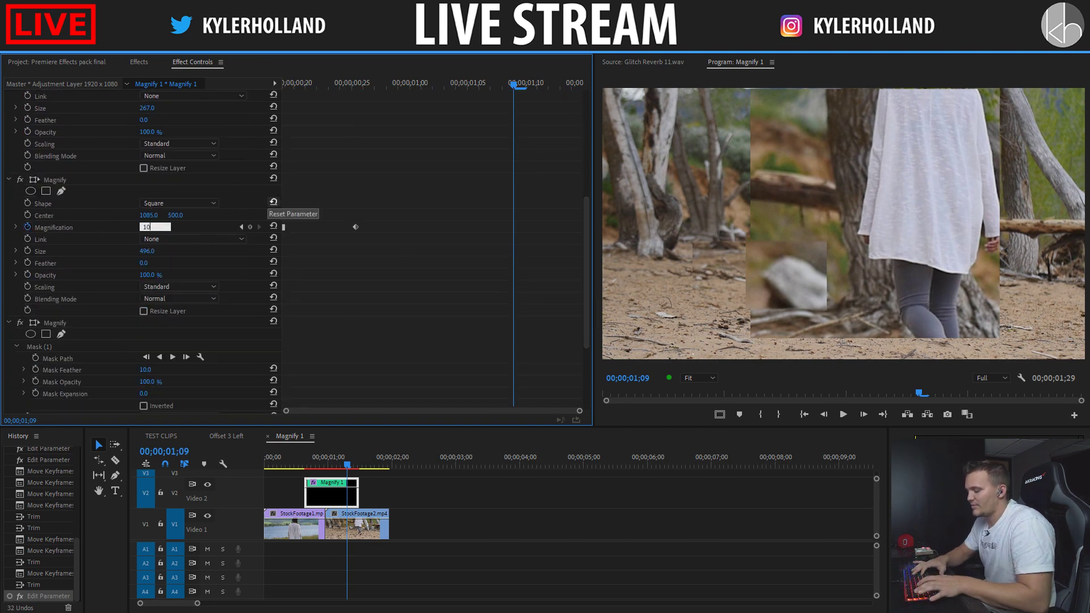
{"action": "key", "text": "Return"}
Step: Keyframe the third Magnify effect's Magnification to 125 at 00;00;01;10
{"action": "left_click", "coordinate": [410, 84]}
{"action": "left_click_drag", "start_coordinate": [409, 84], "coordinate": [529, 85]}
{"action": "left_click_drag", "start_coordinate": [587, 291], "coordinate": [560, 344]}
{"action": "left_click", "coordinate": [166, 311]}
{"action": "key", "text": "Return"}
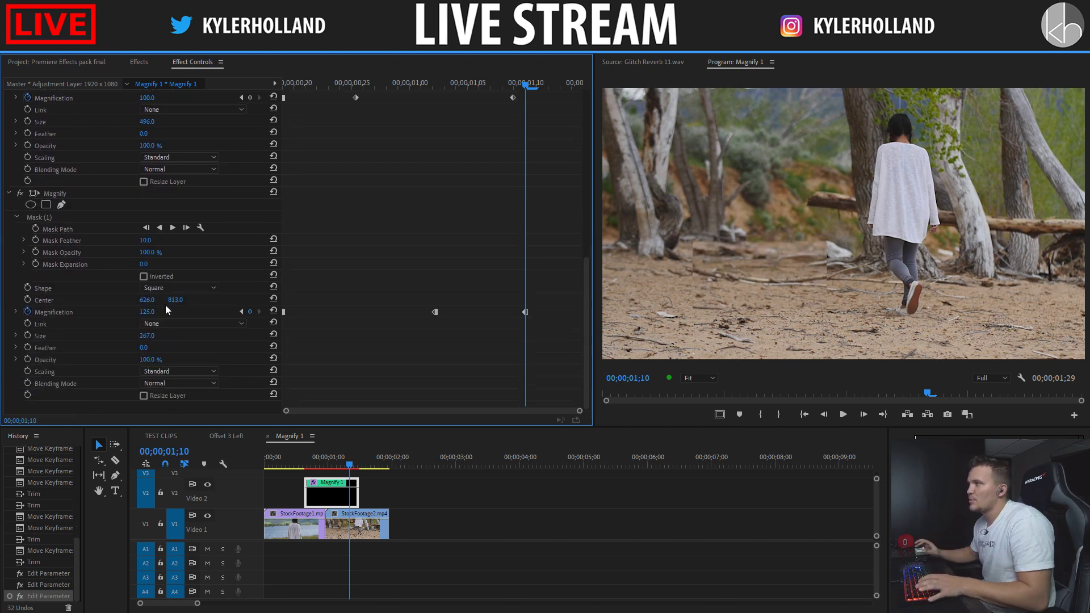
Step: Keyframe the third Magnify effect's Magnification to 100 at 00;00;01;13 and shift that keyframe toward the layer's end
{"action": "key", "text": "Right"}
{"action": "key", "text": "Right"}
{"action": "key", "text": "Right"}
{"action": "left_click", "coordinate": [145, 311]}
{"action": "type", "text": "100"}
{"action": "key", "text": "Return"}
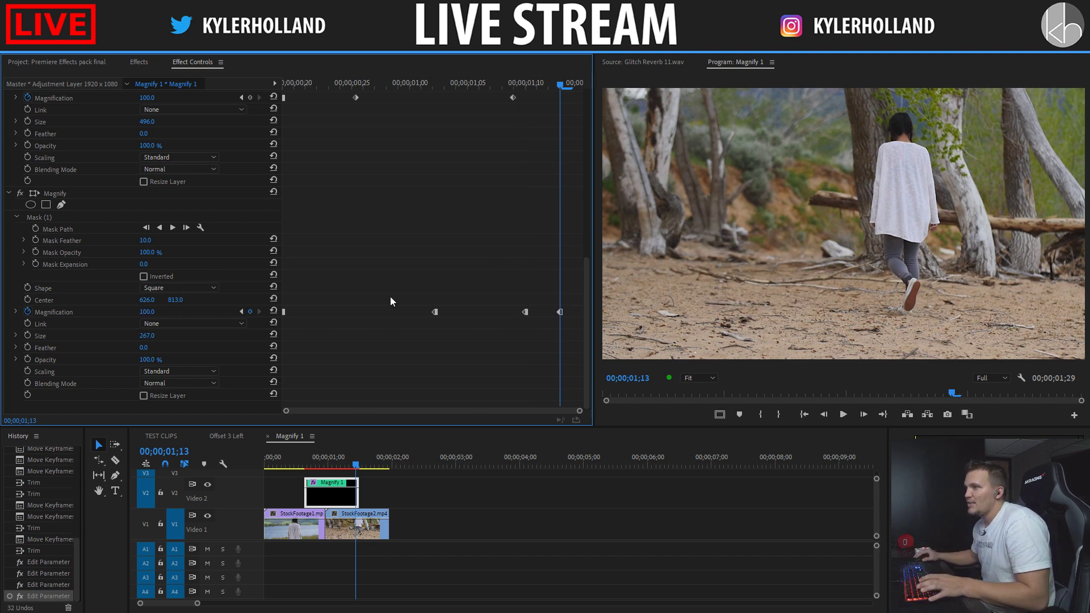
{"action": "left_click_drag", "start_coordinate": [559, 311], "coordinate": [624, 312]}
Step: Play the sequence from the start to review how the magnification returns to normal
{"action": "key", "text": "Home"}
{"action": "key", "text": "space"}
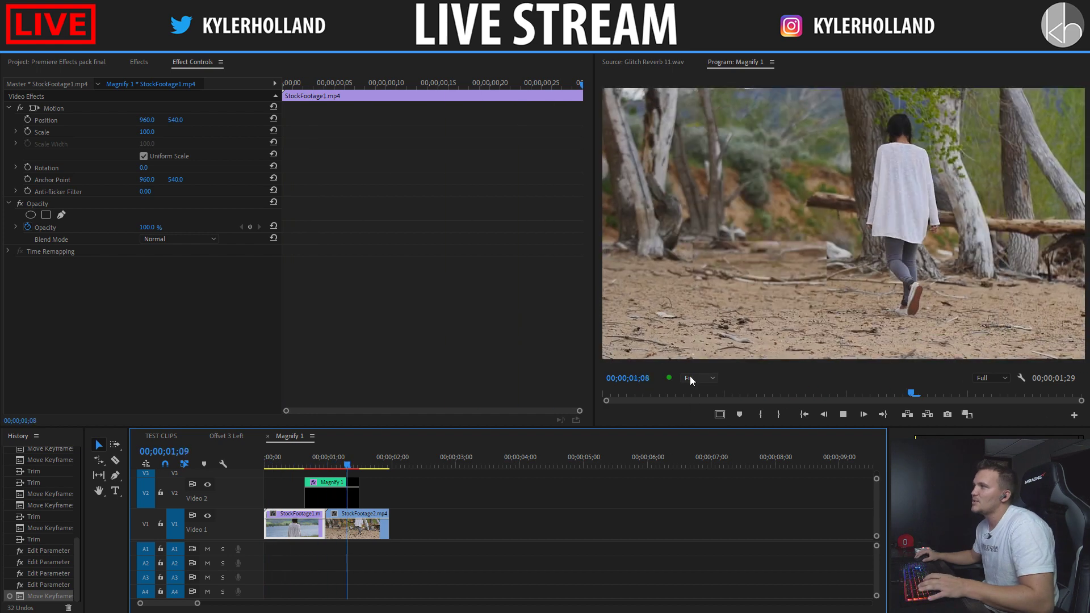
{"action": "key", "text": "space"}
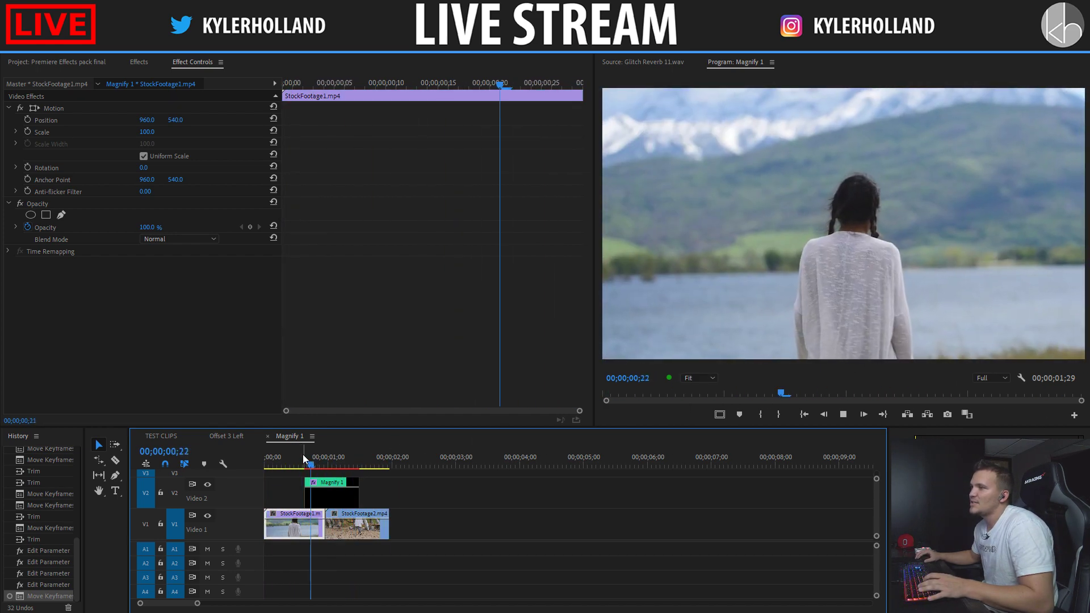
Step: Apply easing to the last two Magnification keyframes of the second Magnify effect on the adjustment layer
{"action": "left_click", "coordinate": [333, 506]}
{"action": "left_click", "coordinate": [333, 503]}
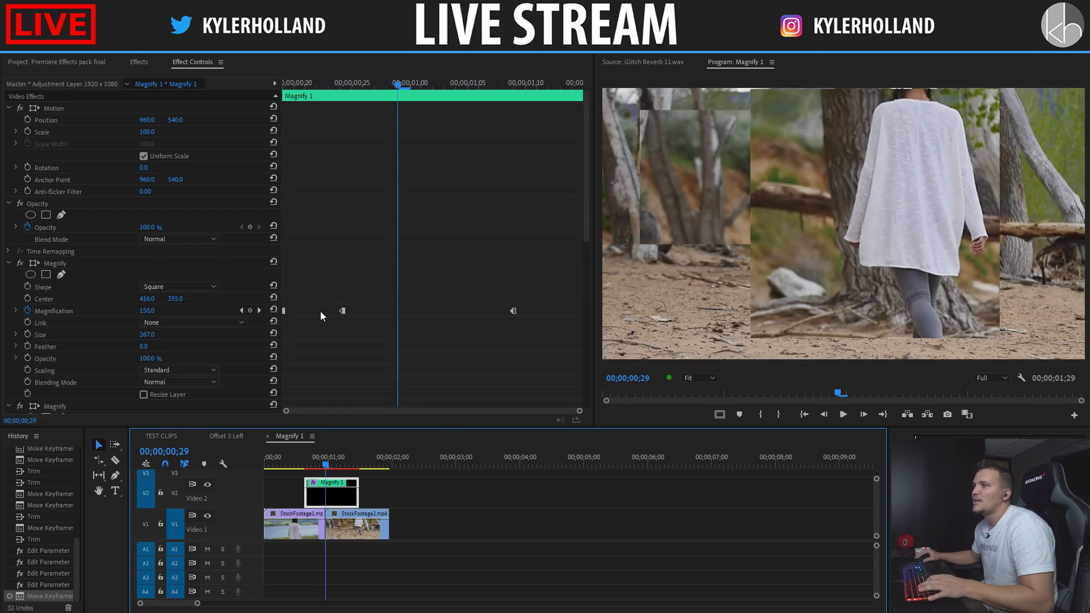
{"action": "left_click", "coordinate": [562, 210]}
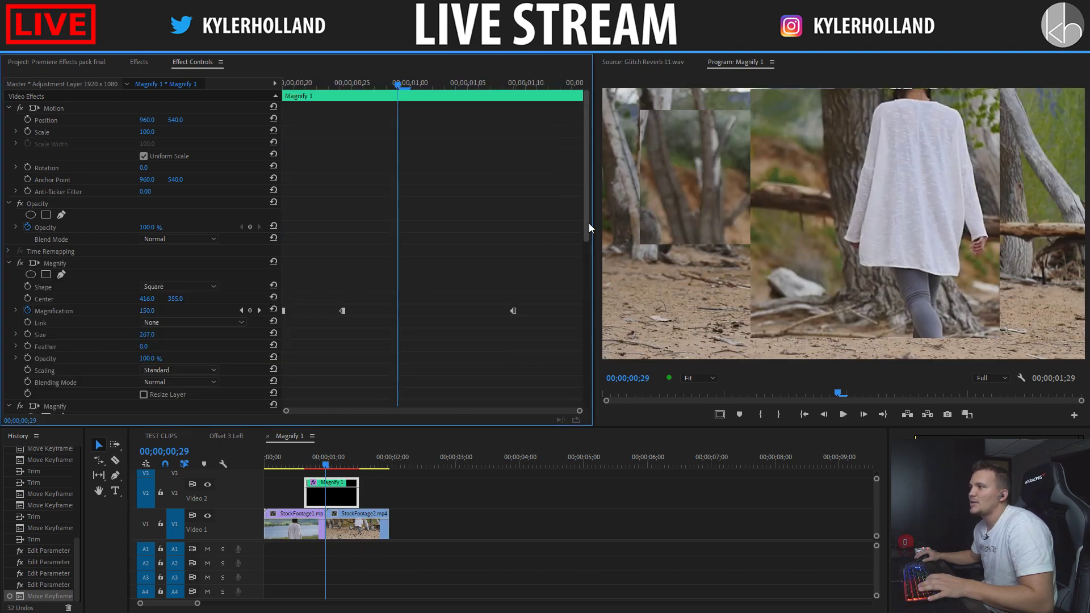
{"action": "left_click_drag", "start_coordinate": [586, 179], "coordinate": [586, 290]}
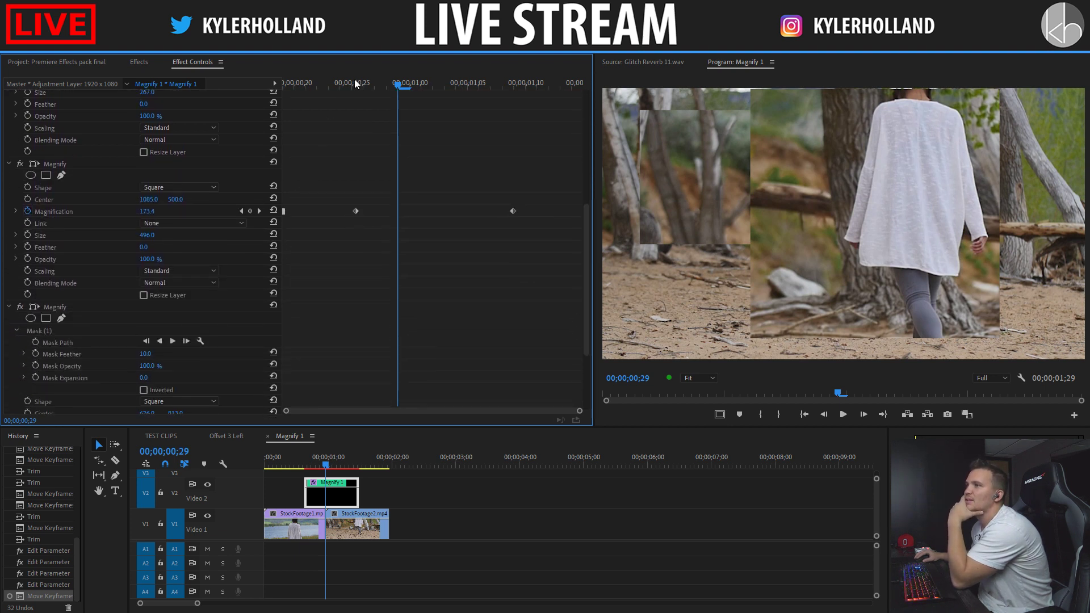
{"action": "right_click", "coordinate": [356, 211]}
{"action": "left_click", "coordinate": [422, 369]}
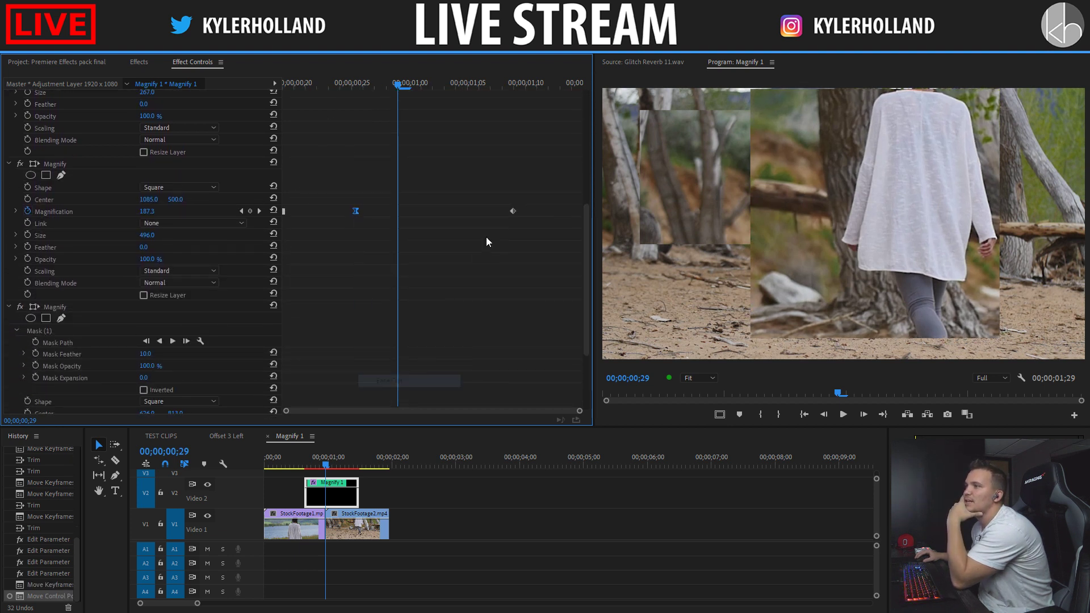
{"action": "right_click", "coordinate": [512, 212]}
{"action": "left_click", "coordinate": [559, 371]}
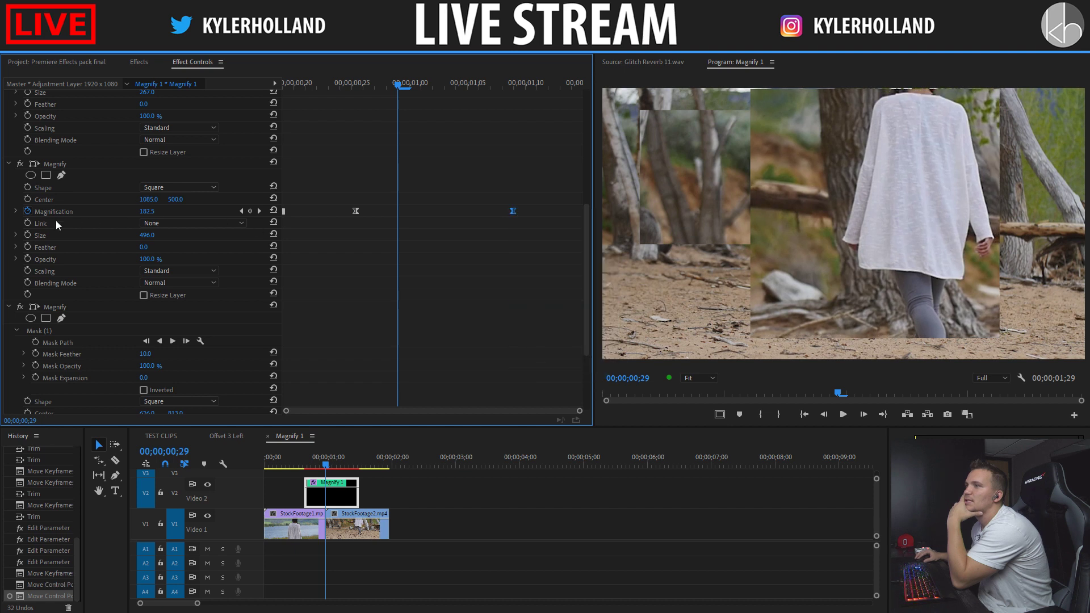
Step: Reshape the second Magnify effect's Magnification curve so the value stays high after the peak and drops steeply into the last keyframe
{"action": "left_click", "coordinate": [17, 211]}
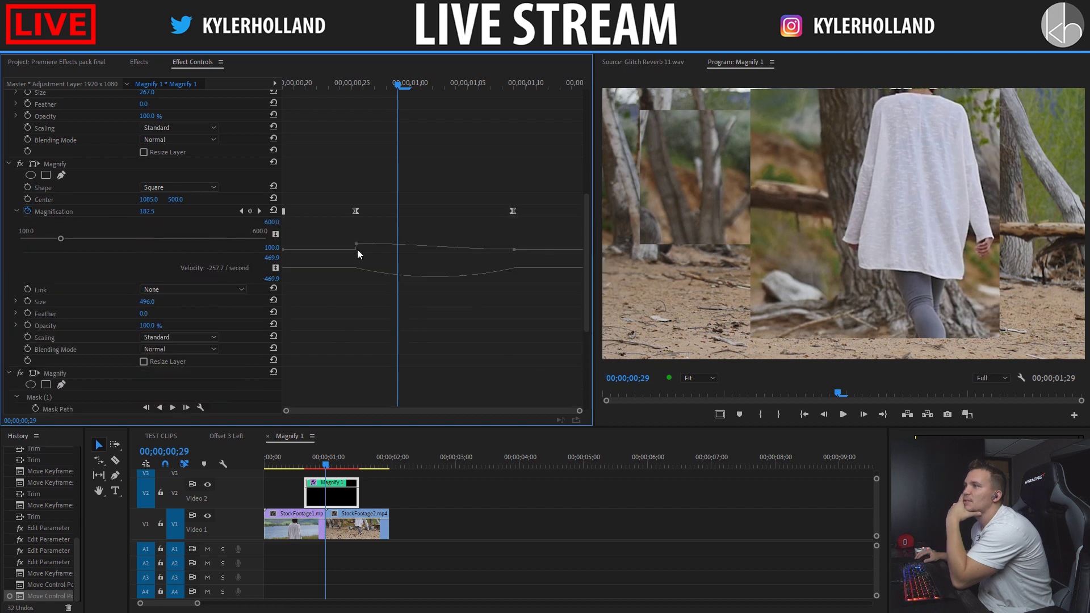
{"action": "left_click_drag", "start_coordinate": [291, 253], "coordinate": [340, 406]}
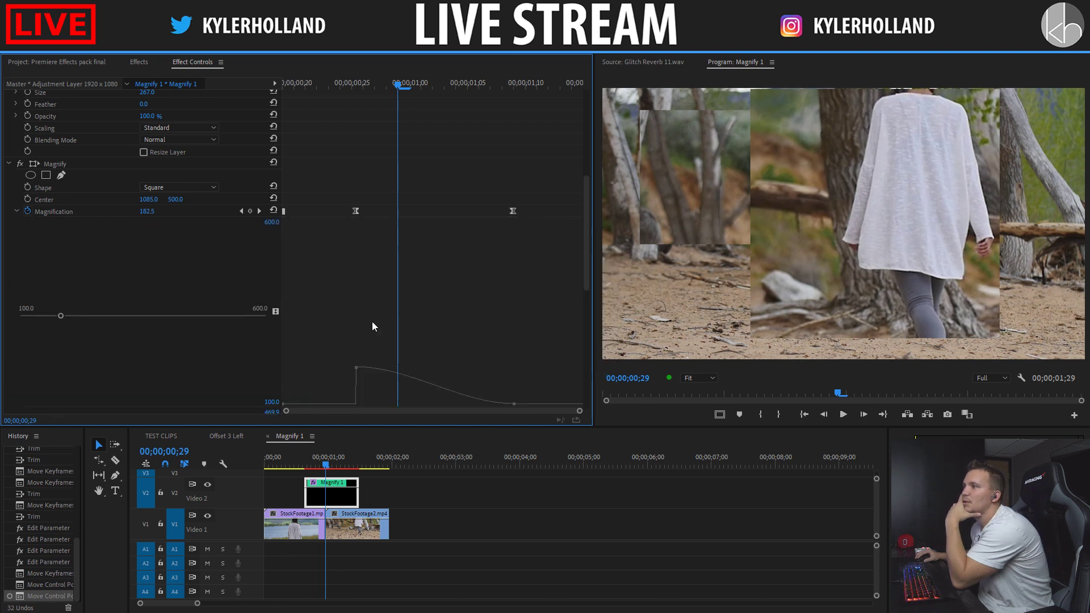
{"action": "left_click_drag", "start_coordinate": [382, 370], "coordinate": [550, 370]}
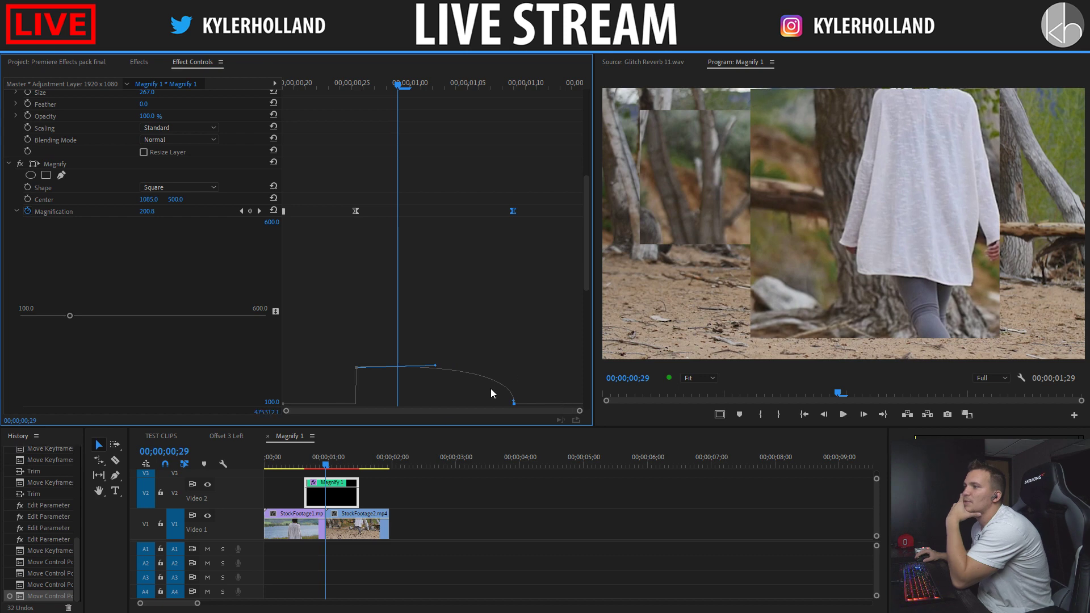
Step: Play the Magnify 1 sequence to review the transition from one stock clip to the other
{"action": "key", "text": "Home"}
{"action": "key", "text": "space"}
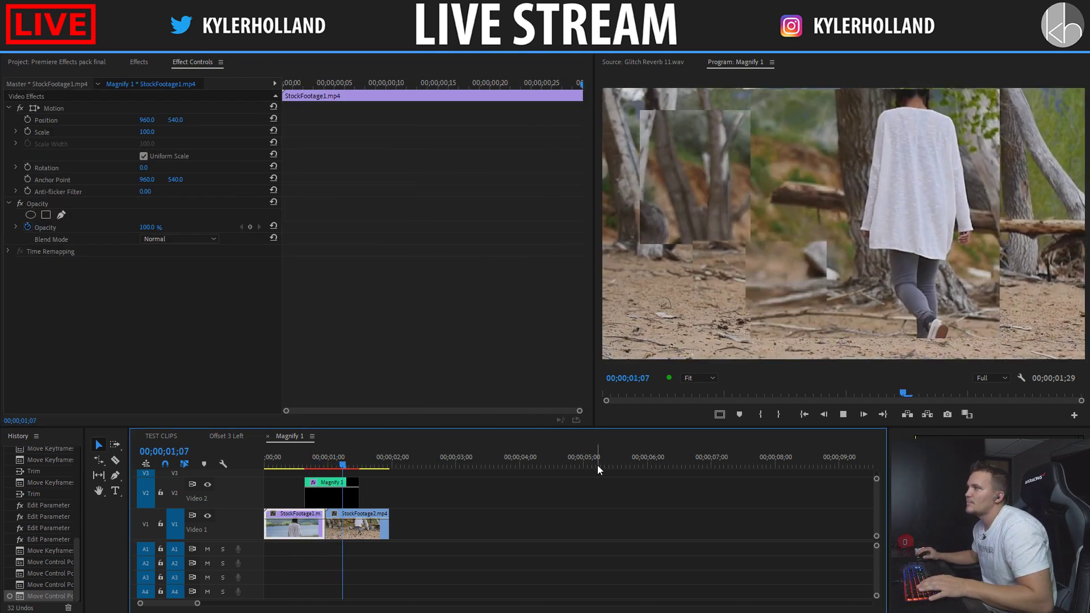
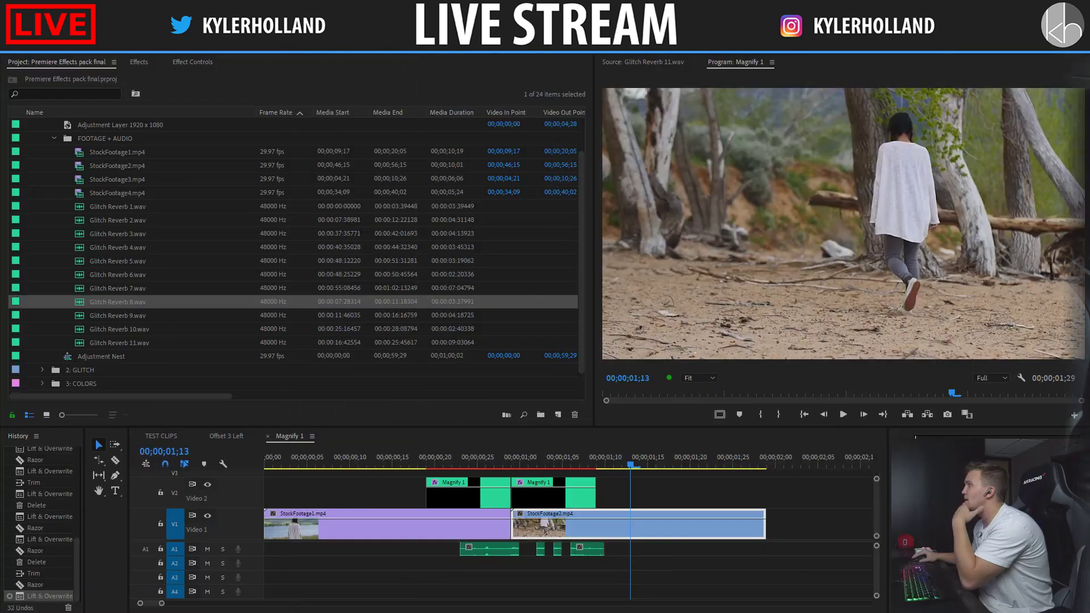
{"action": "left_click", "coordinate": [424, 458]}
{"action": "key", "text": "space"}
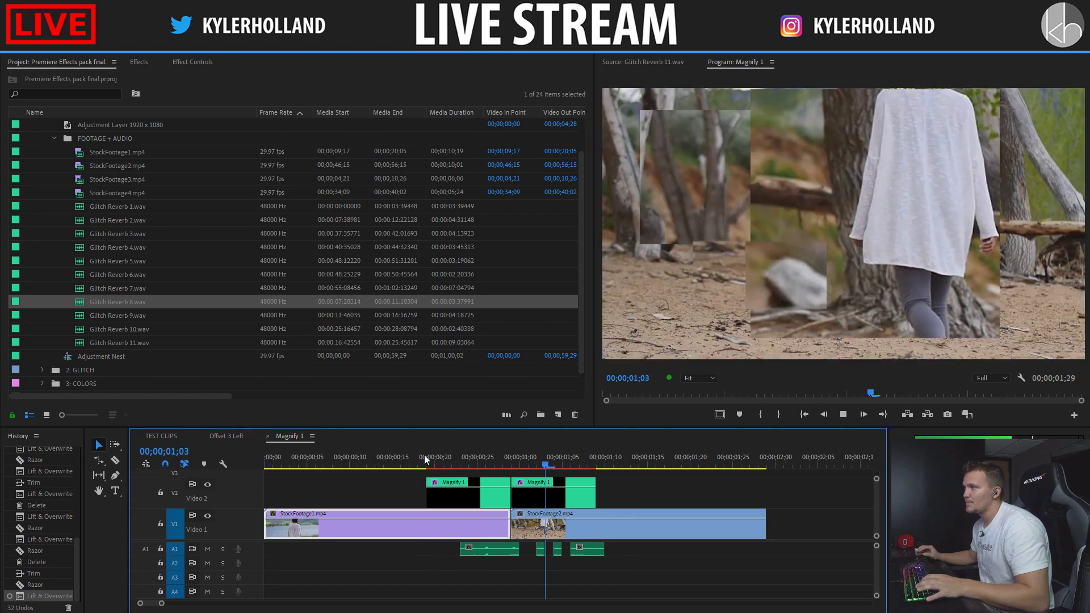
Step: Apply the default audio transition to the end of the last audio clip and group both adjustment layers with the audio clips
{"action": "left_click", "coordinate": [582, 516]}
{"action": "right_click", "coordinate": [603, 549]}
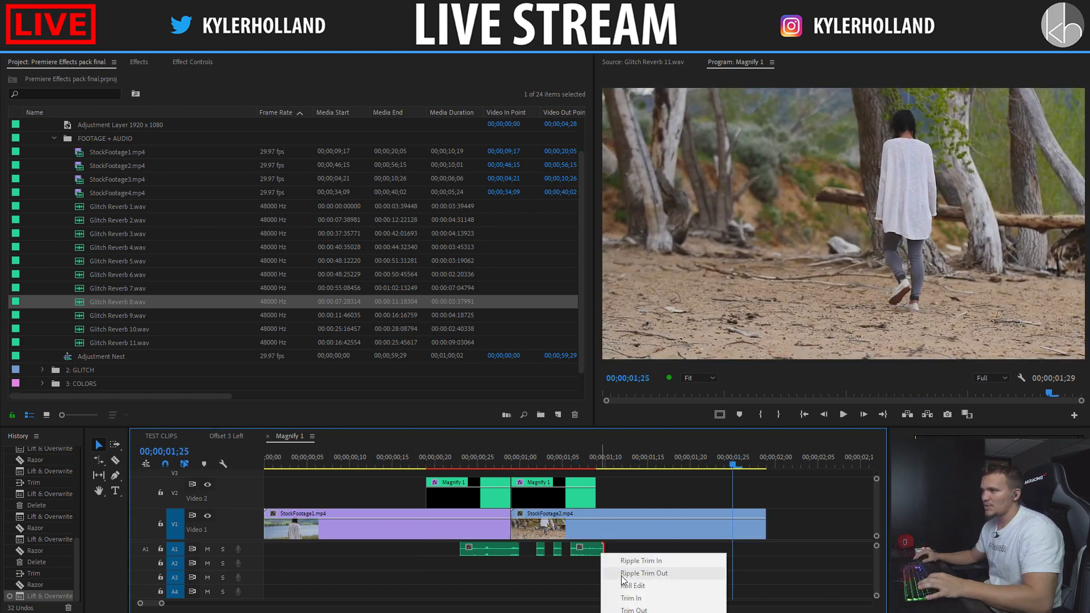
{"action": "left_click", "coordinate": [642, 611]}
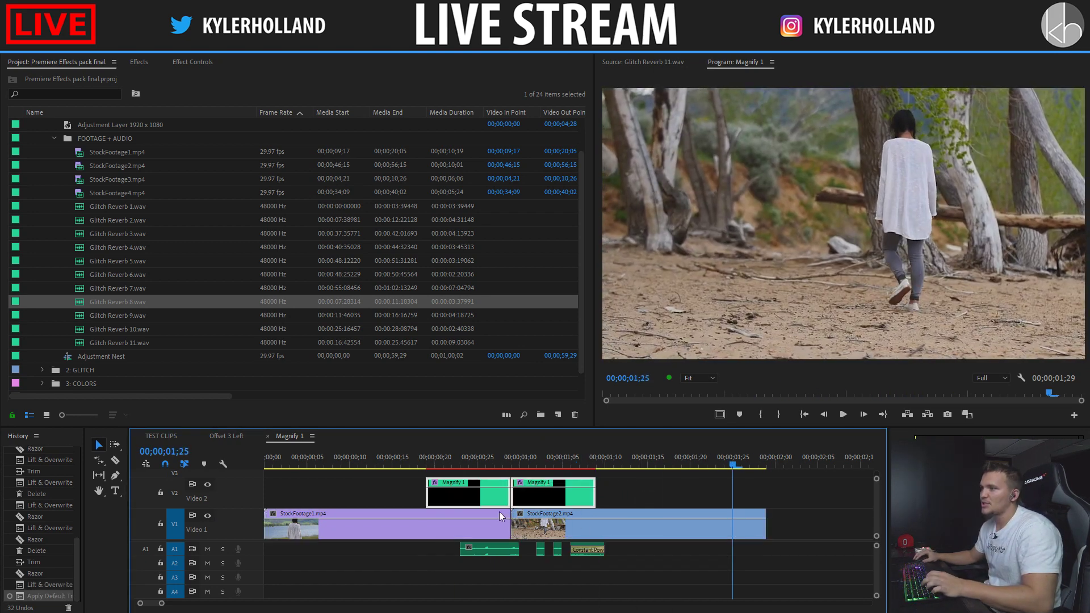
{"action": "right_click", "coordinate": [487, 488]}
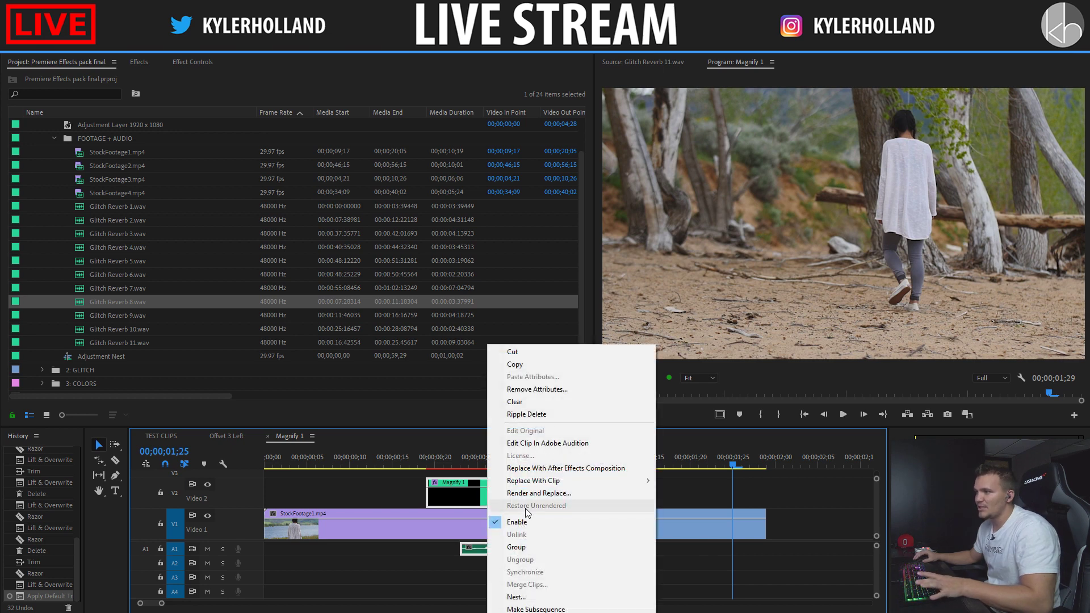
{"action": "left_click", "coordinate": [540, 547]}
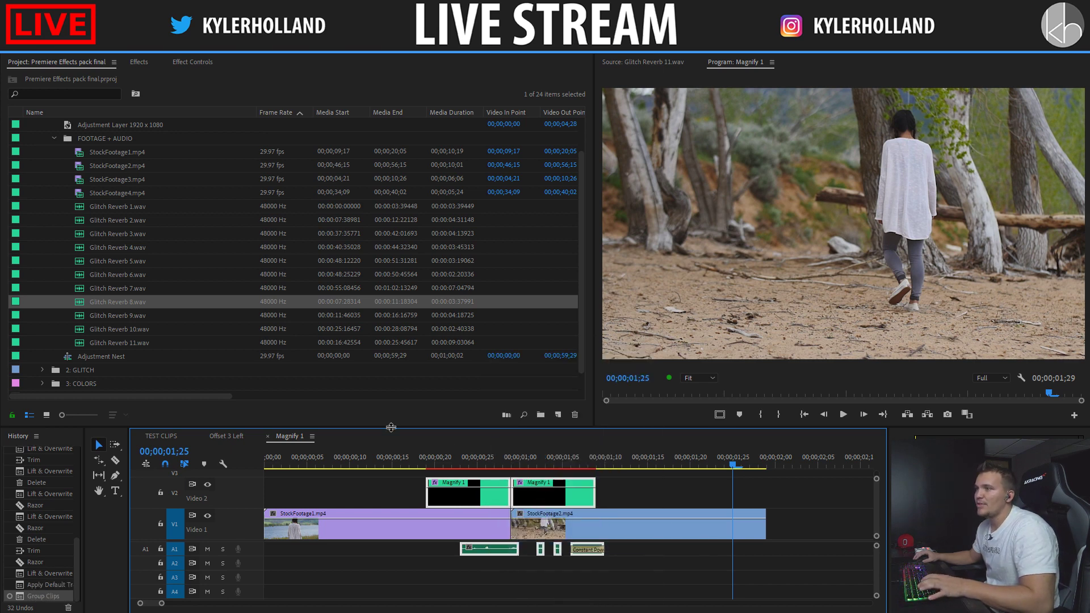
Step: Hide the ! DO NOT DELETE ! bin in the project and expand the 2: GLITCH bin
{"action": "scroll", "coordinate": [81, 213], "scroll_direction": "up", "scroll_amount": 5}
{"action": "left_click", "coordinate": [43, 151]}
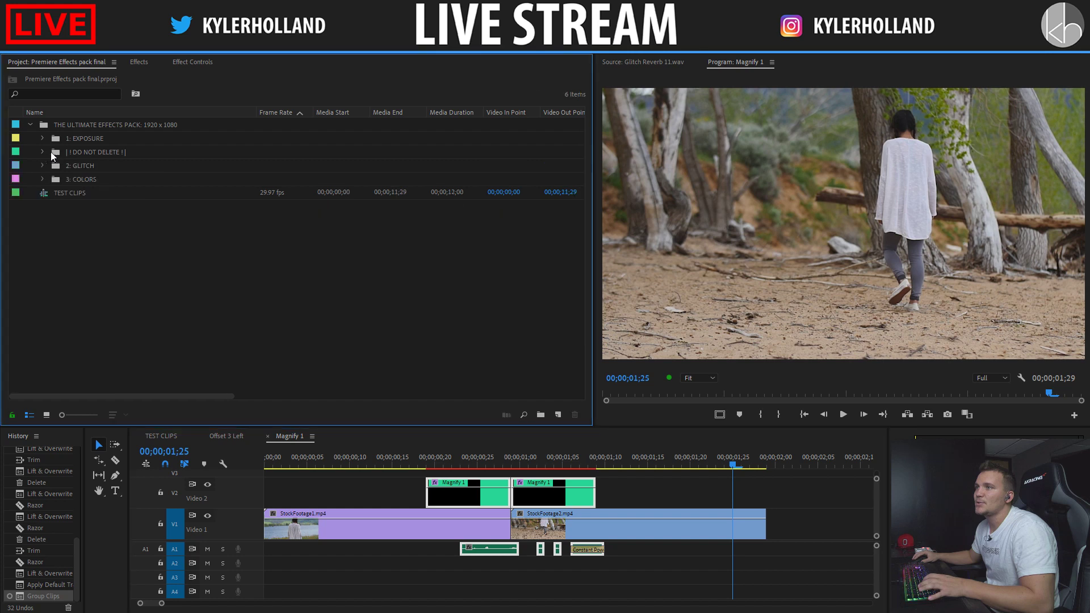
{"action": "right_click", "coordinate": [63, 152]}
{"action": "left_click", "coordinate": [108, 243]}
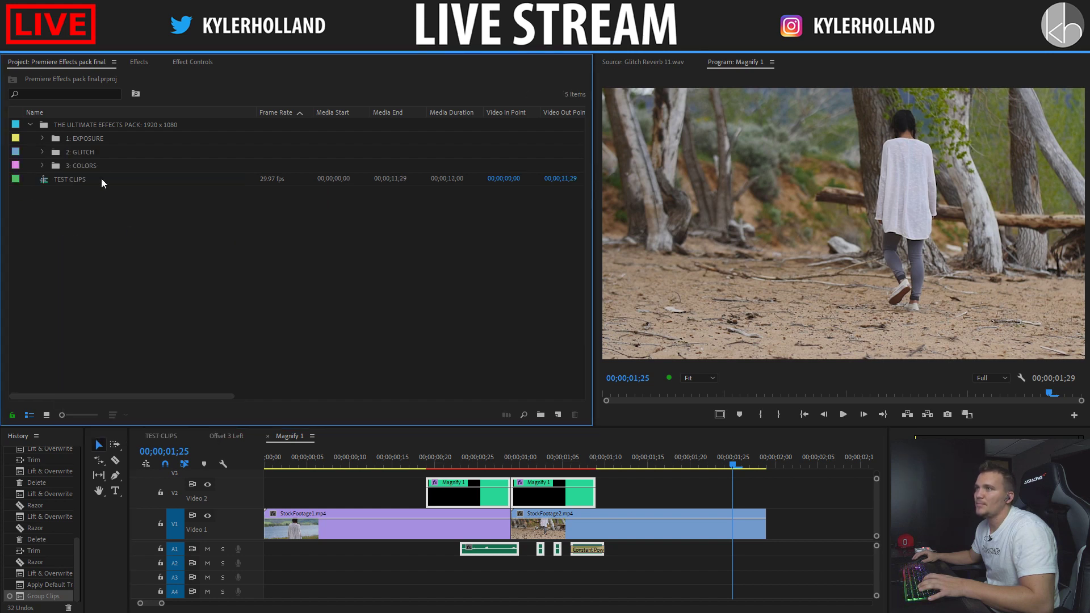
{"action": "left_click", "coordinate": [42, 151]}
{"action": "left_click", "coordinate": [54, 207]}
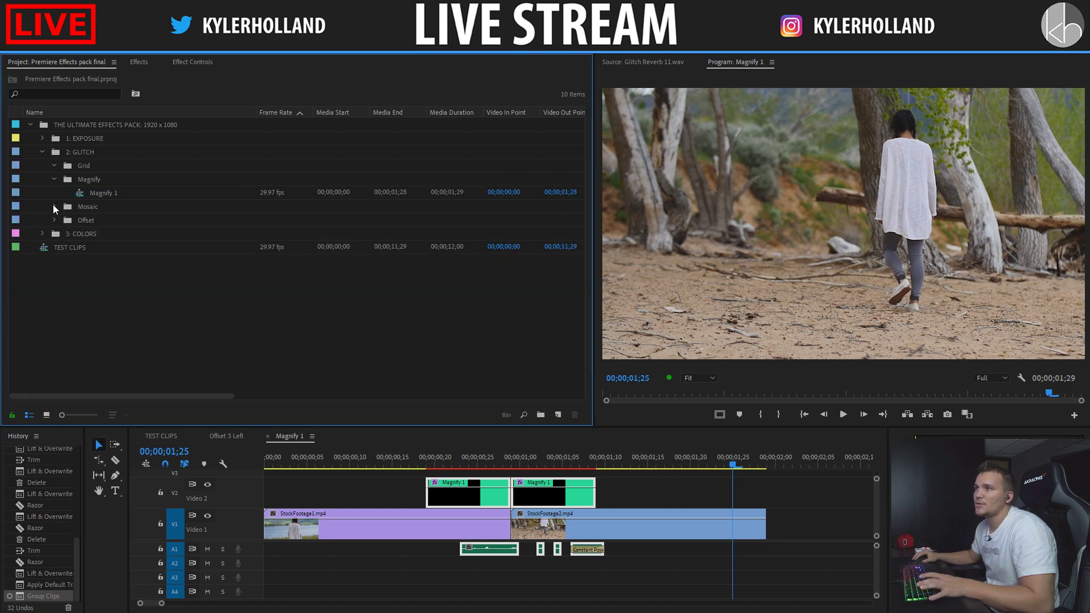
Step: Duplicate the Magnify 1 sequence within the Magnify bin and rename the copy Magnify 12
{"action": "left_click", "coordinate": [110, 192]}
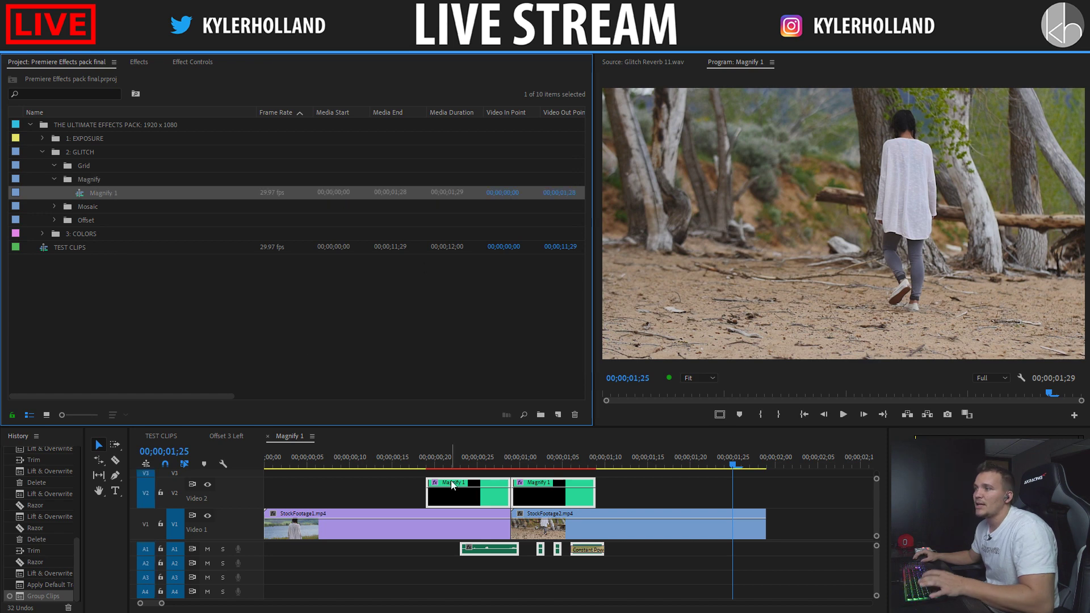
{"action": "right_click", "coordinate": [83, 193]}
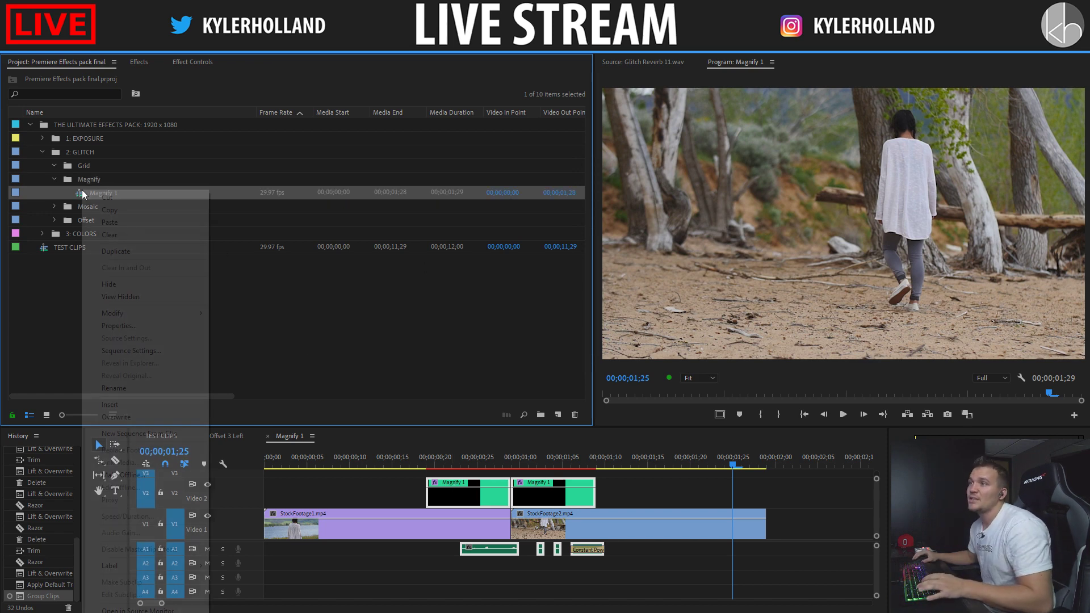
{"action": "left_click", "coordinate": [116, 251]}
{"action": "left_click", "coordinate": [168, 207]}
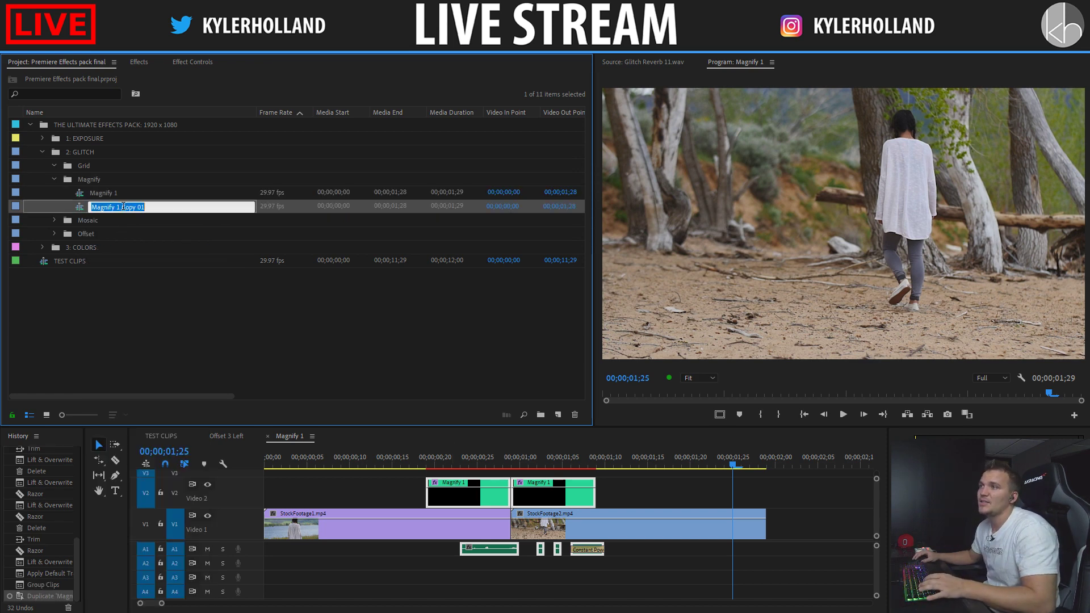
{"action": "left_click", "coordinate": [168, 207]}
{"action": "key", "text": "BackSpace"}
{"action": "key", "text": "BackSpace"}
{"action": "key", "text": "BackSpace"}
{"action": "key", "text": "BackSpace"}
{"action": "key", "text": "BackSpace"}
{"action": "key", "text": "BackSpace"}
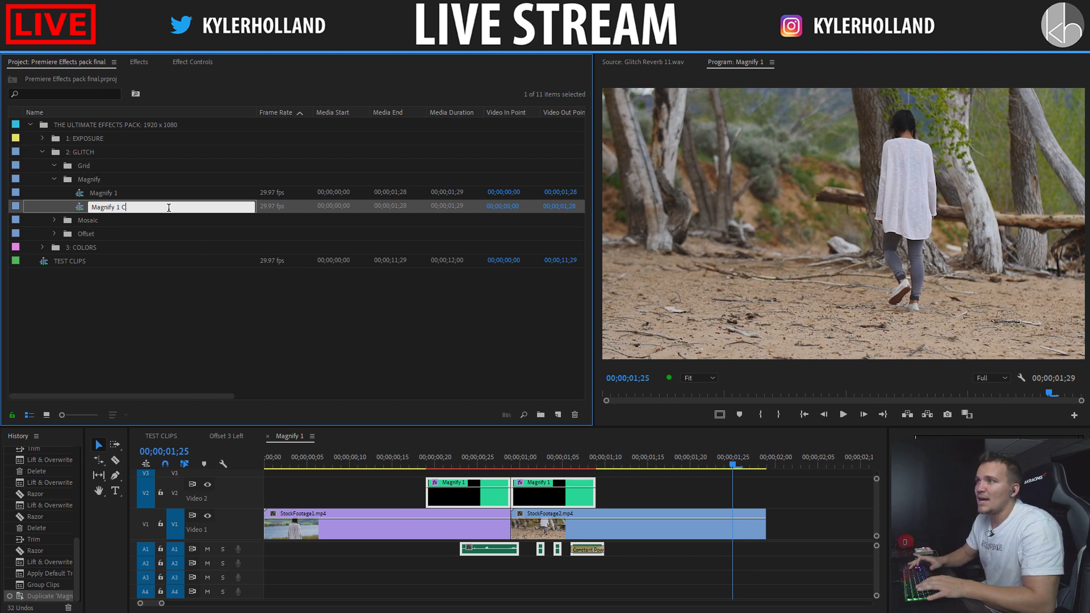
{"action": "type", "text": "2"}
{"action": "key", "text": "Tab"}
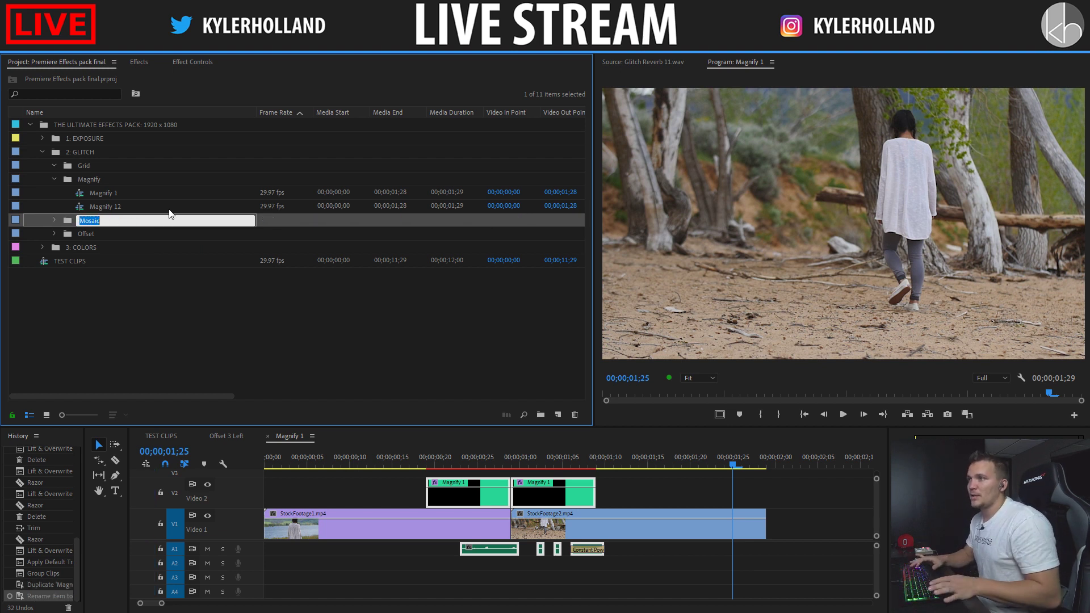
Step: Correct the duplicated sequence's name to Magnify 2
{"action": "left_click", "coordinate": [122, 207]}
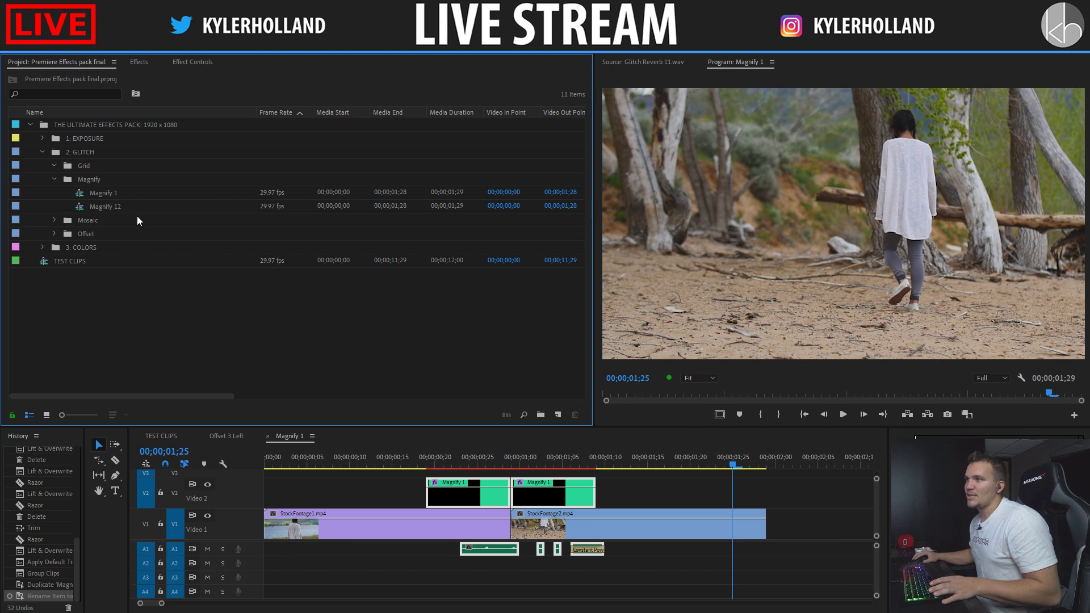
{"action": "left_click", "coordinate": [118, 208]}
{"action": "left_click", "coordinate": [117, 208]}
{"action": "key", "text": "BackSpace"}
{"action": "key", "text": "BackSpace"}
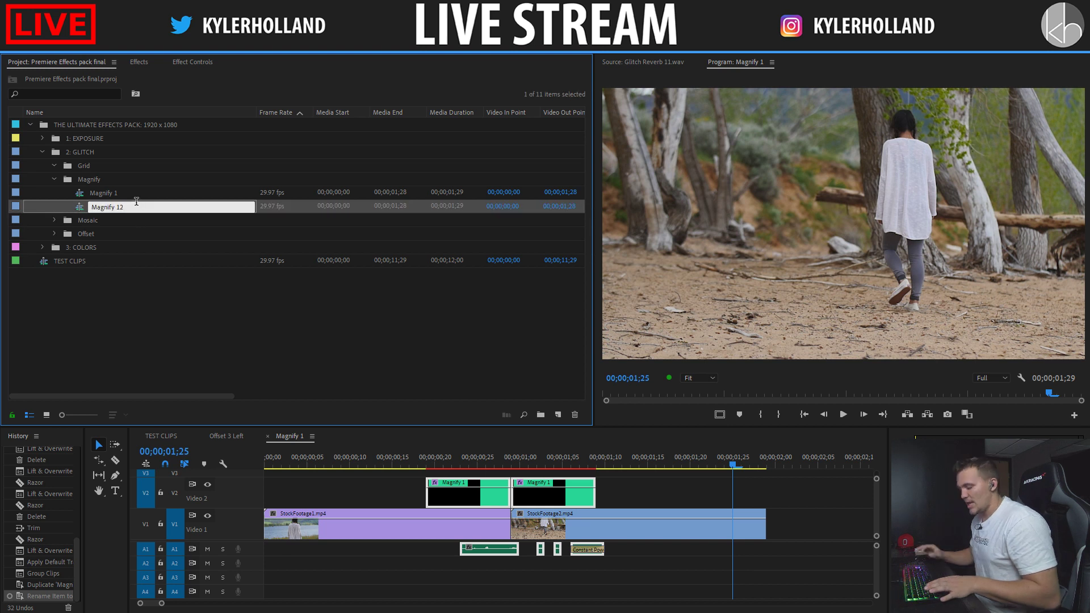
{"action": "type", "text": "2"}
{"action": "left_click", "coordinate": [105, 291]}
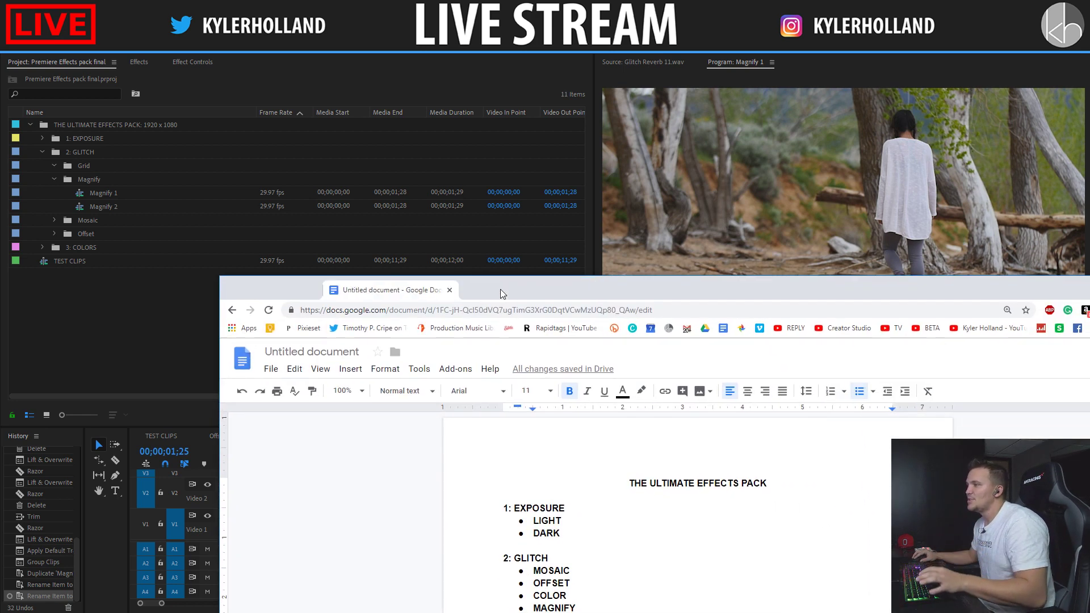
Step: Switch to the effects pack outline in Google Docs, add new lines with bulleted list formatting, and return to the Premiere project
{"action": "left_click_drag", "start_coordinate": [661, 286], "coordinate": [547, 271]}
{"action": "key", "text": "Return"}
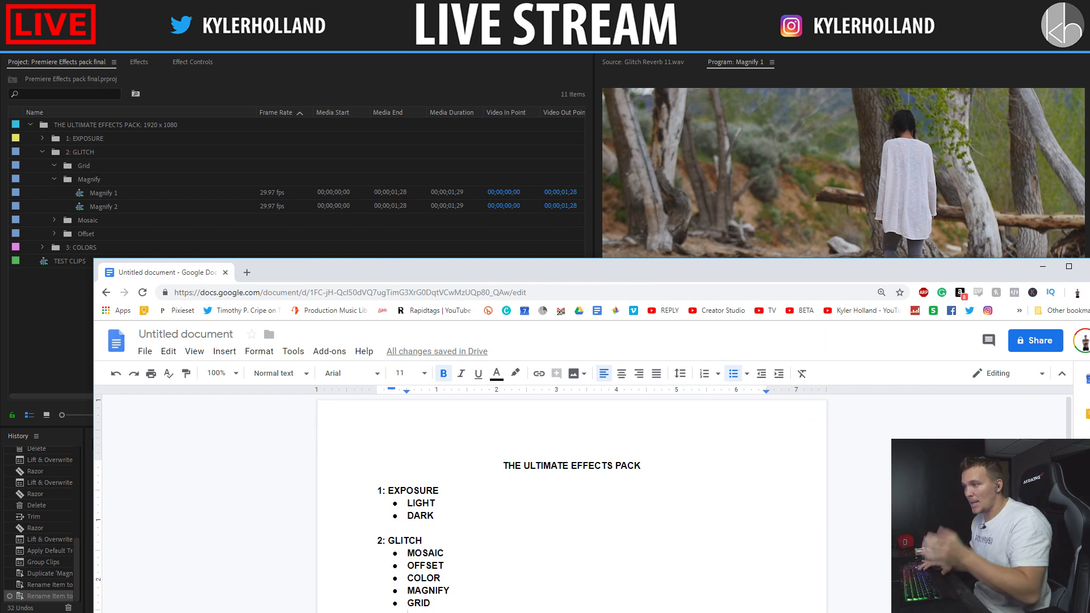
{"action": "key", "text": "Return"}
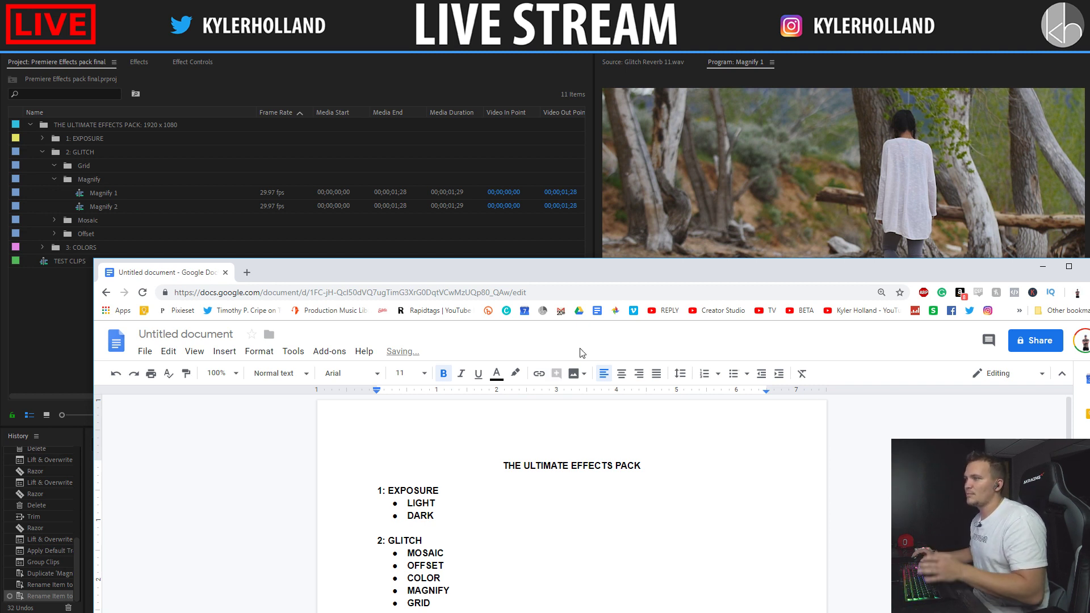
{"action": "left_click", "coordinate": [733, 373]}
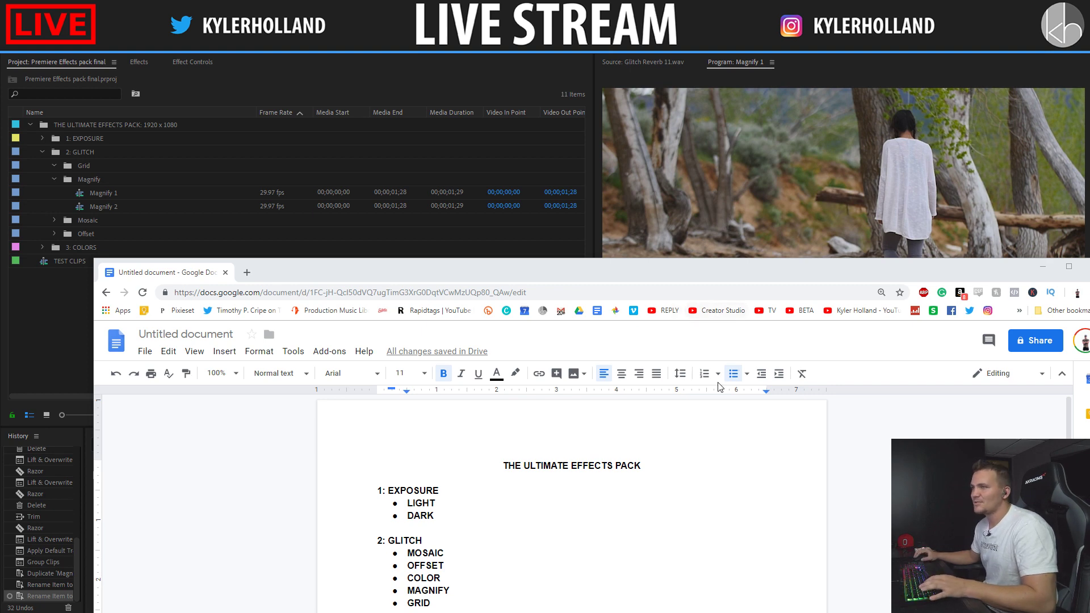
{"action": "key", "text": "super+Down"}
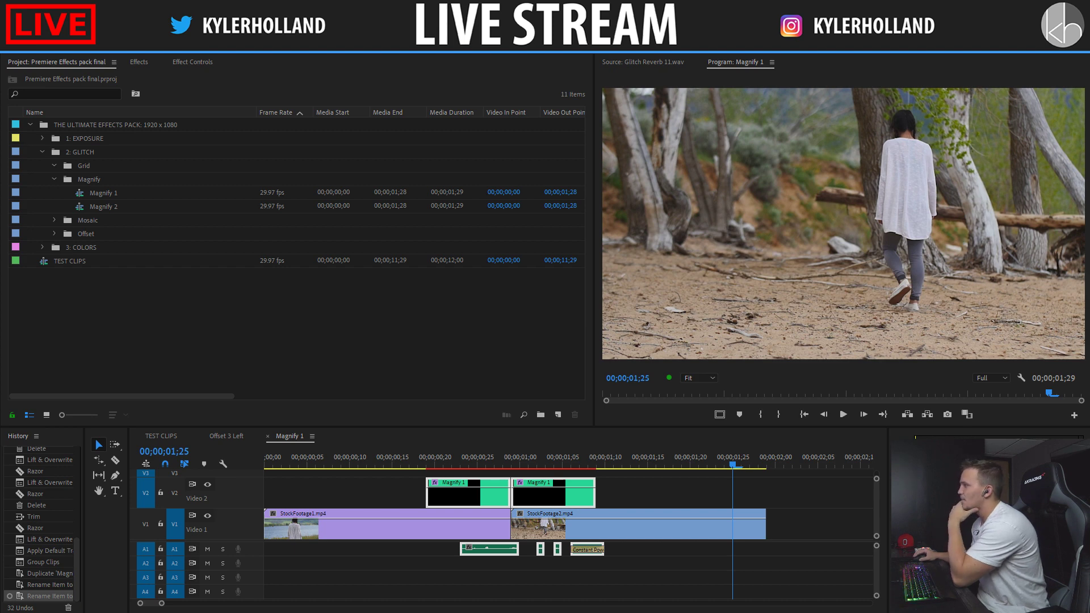
Step: Bring back the Google Docs outline and add another line, leaving it without bullet formatting
{"action": "key", "text": "alt+Tab"}
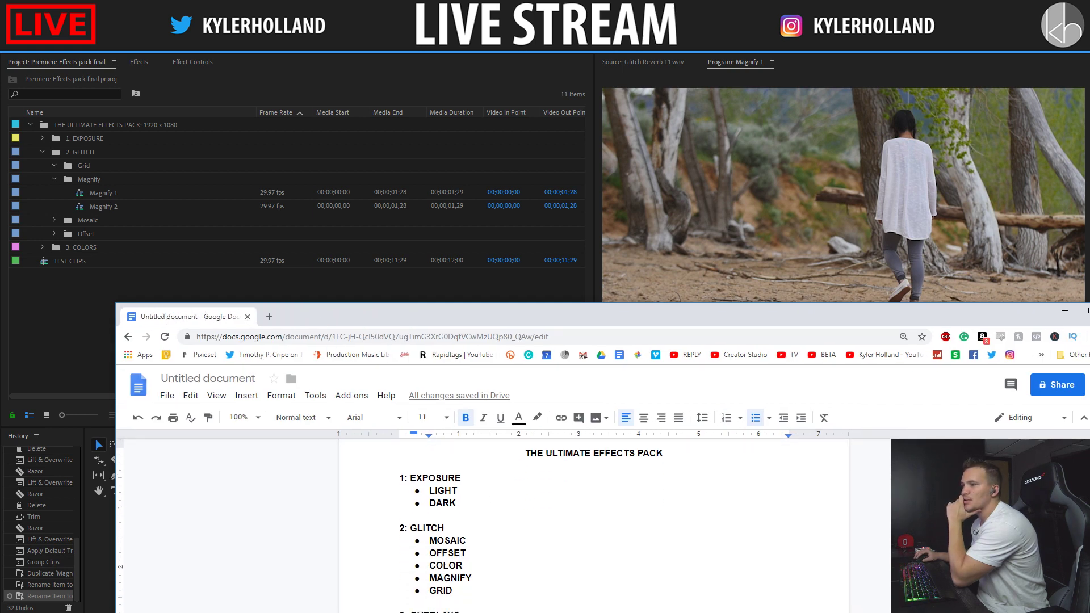
{"action": "key", "text": "Return"}
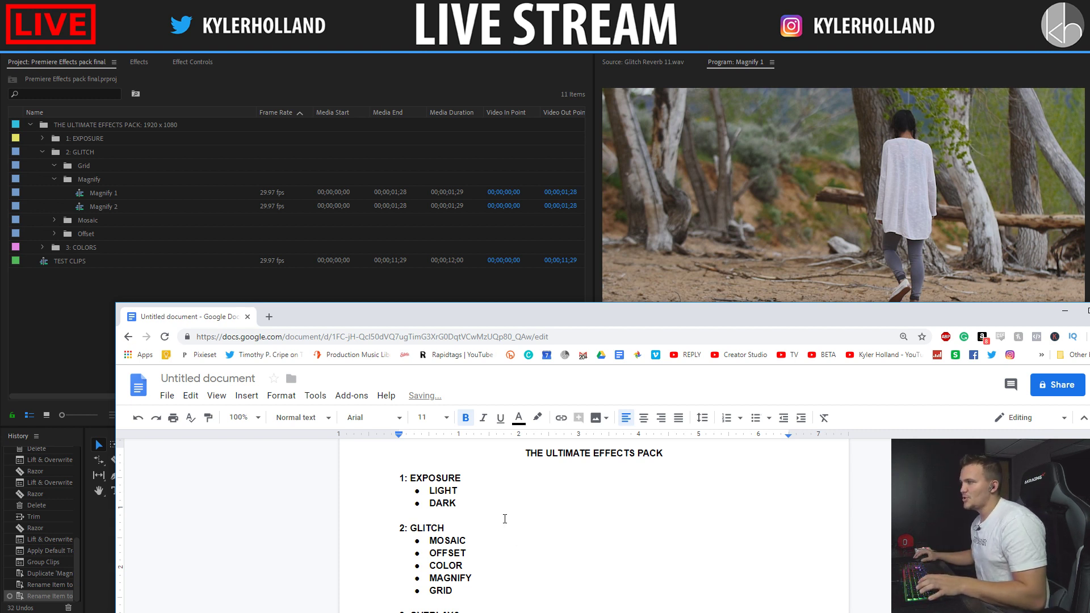
{"action": "left_click", "coordinate": [753, 419]}
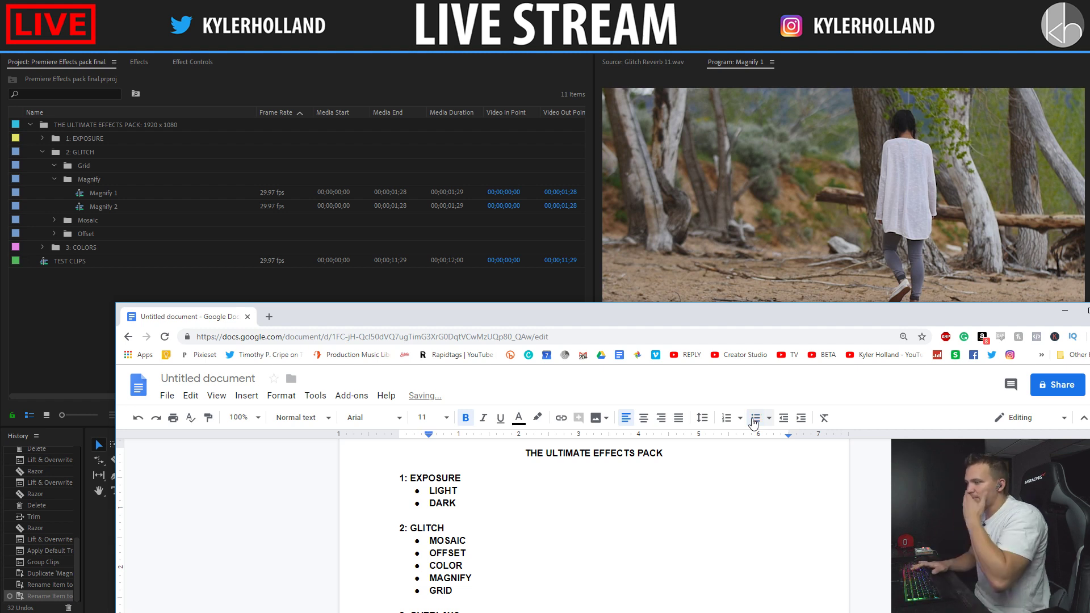
{"action": "left_click", "coordinate": [753, 423]}
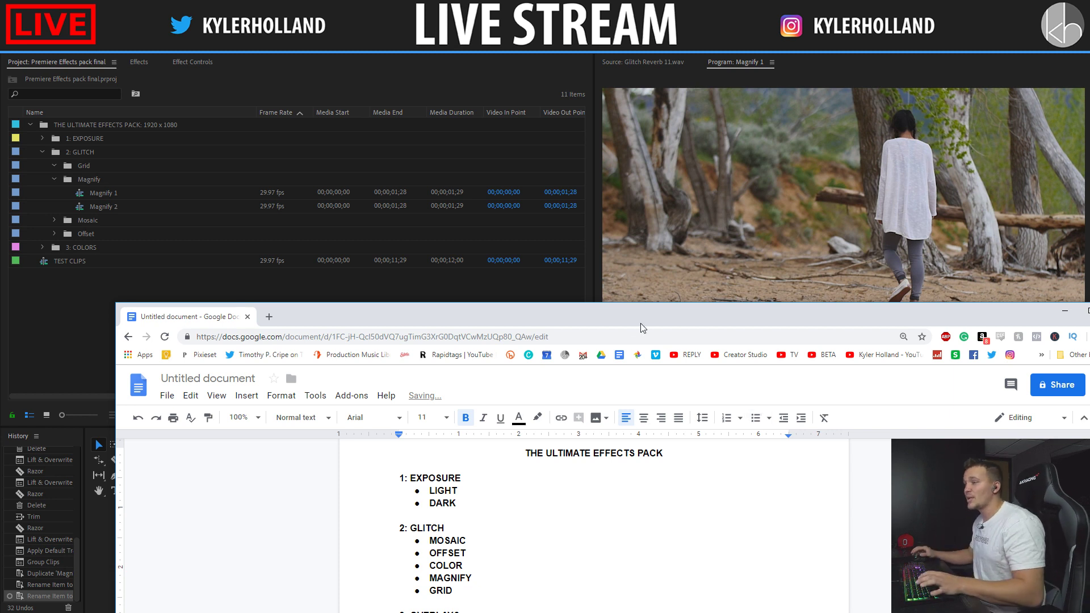
Step: Examine the Exposure and Glitch sections of the effects pack outline and move the document out of the way
{"action": "left_click", "coordinate": [496, 585]}
{"action": "left_click_drag", "start_coordinate": [496, 585], "coordinate": [383, 533]}
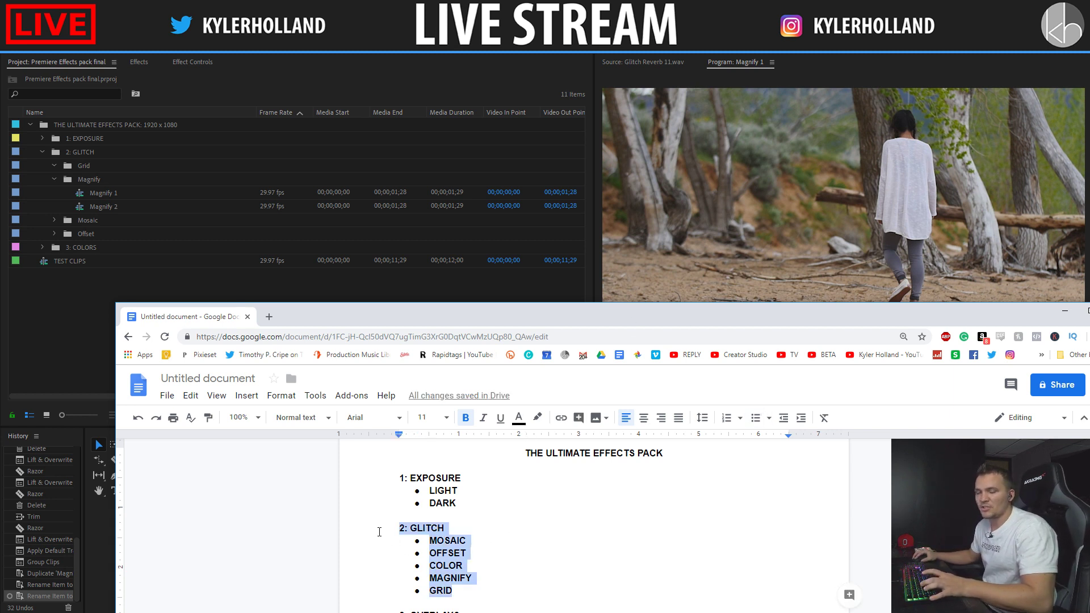
{"action": "left_click_drag", "start_coordinate": [403, 472], "coordinate": [482, 505]}
{"action": "left_click", "coordinate": [481, 506]}
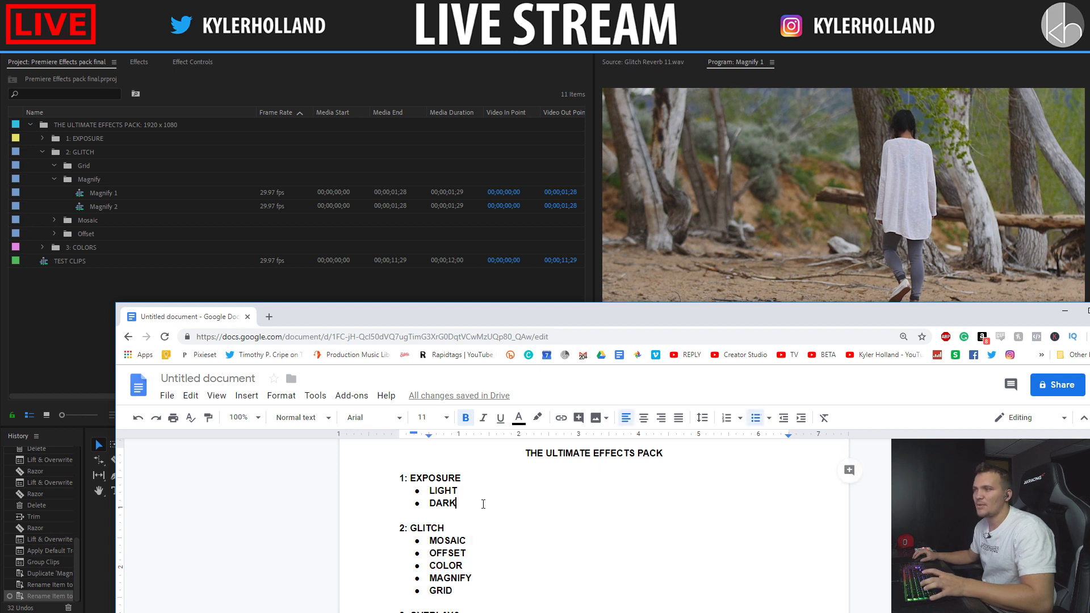
{"action": "left_click_drag", "start_coordinate": [596, 464], "coordinate": [507, 594]}
{"action": "left_click", "coordinate": [505, 591]}
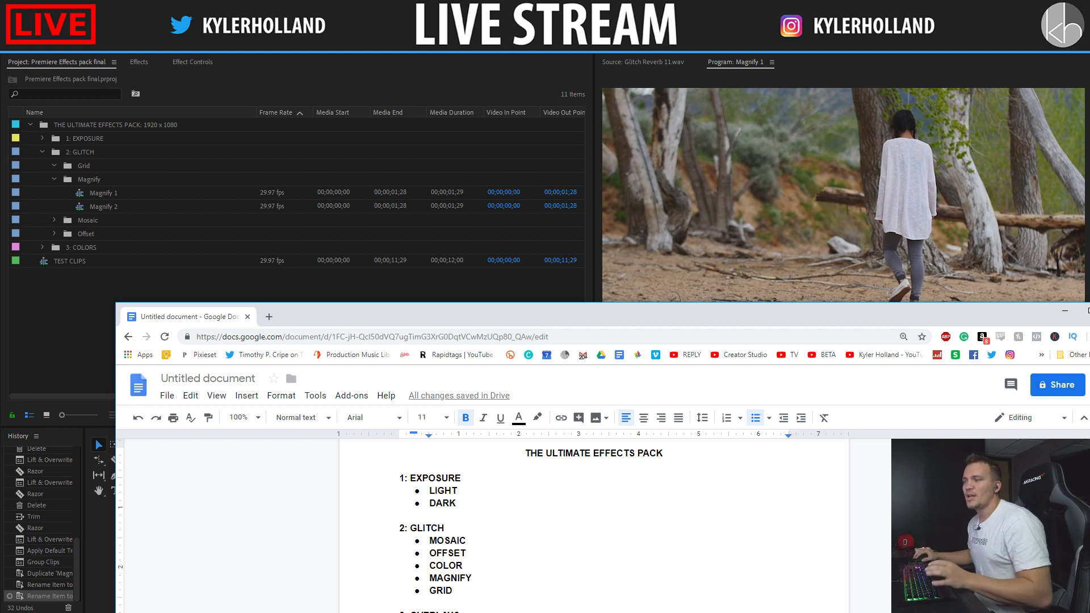
{"action": "key", "text": "Down"}
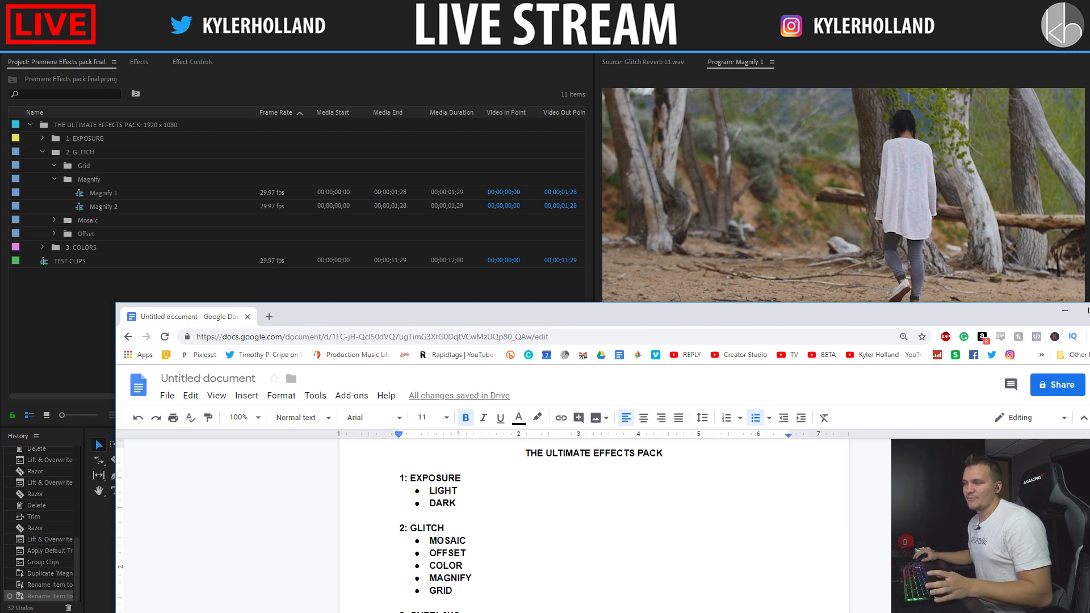
{"action": "key", "text": "Up"}
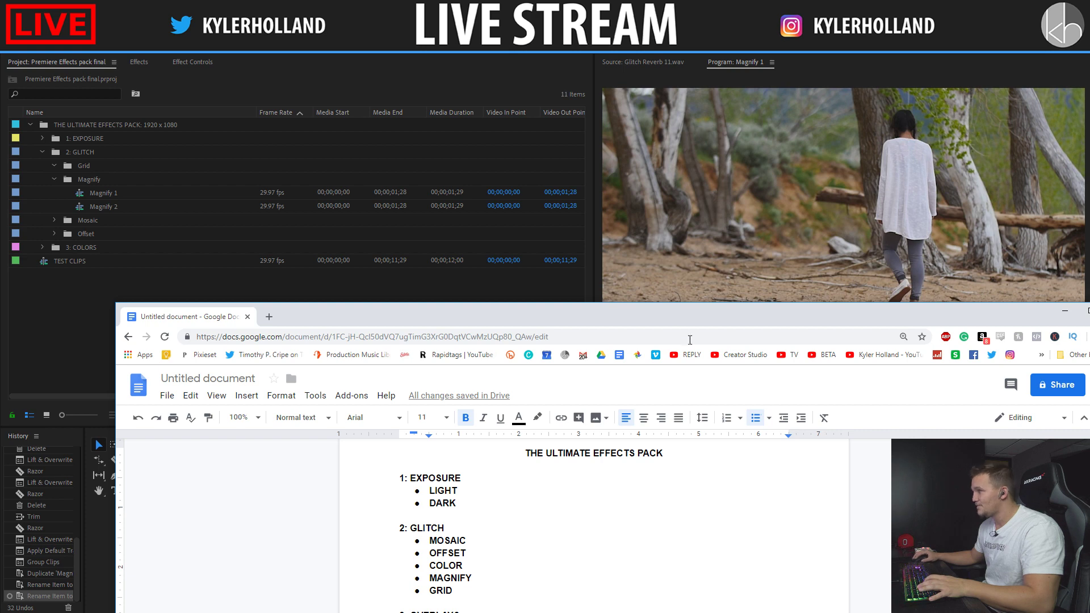
{"action": "left_click_drag", "start_coordinate": [676, 316], "coordinate": [1089, 375]}
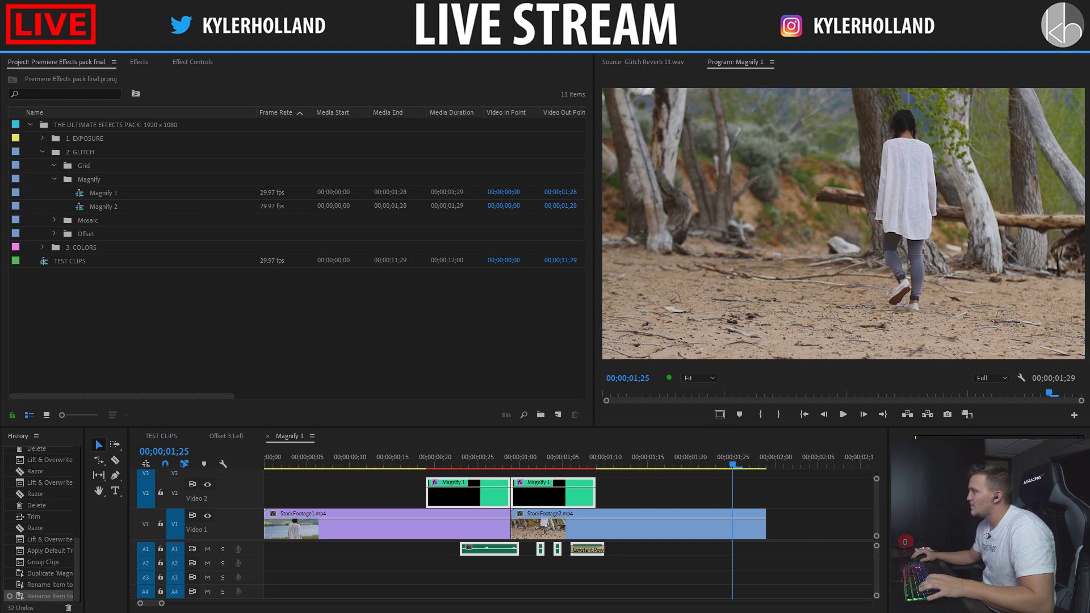
Step: In TEST CLIPS, delete the Offset layers with their audio and place Magnify 1 on V2 over the cut between the two stock clips
{"action": "left_click", "coordinate": [164, 436]}
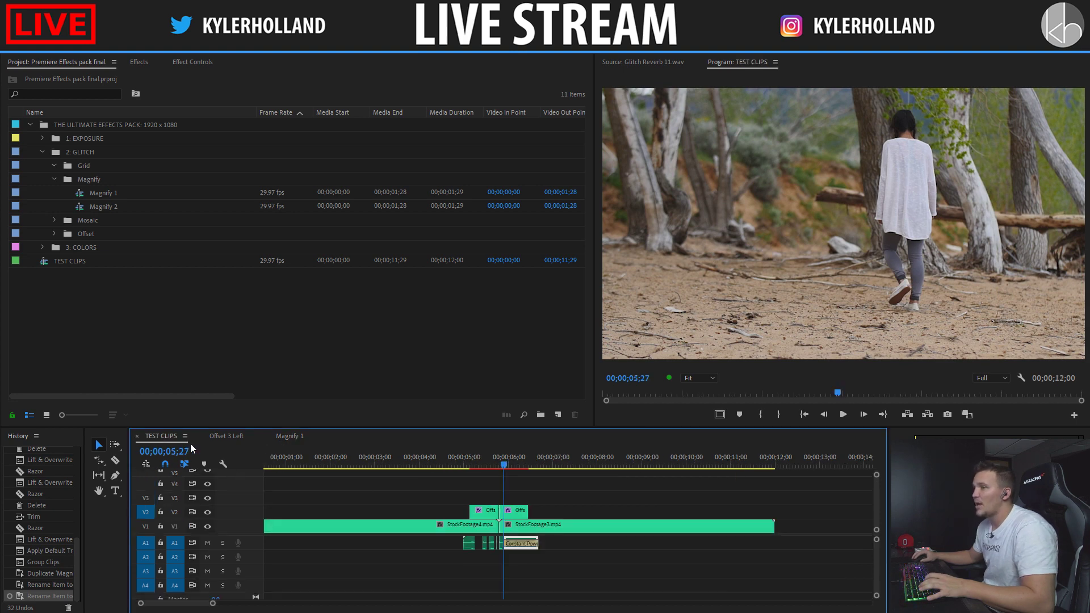
{"action": "left_click_drag", "start_coordinate": [478, 490], "coordinate": [511, 519]}
{"action": "key", "text": "Delete"}
{"action": "left_click_drag", "start_coordinate": [549, 584], "coordinate": [451, 549]}
{"action": "key", "text": "Delete"}
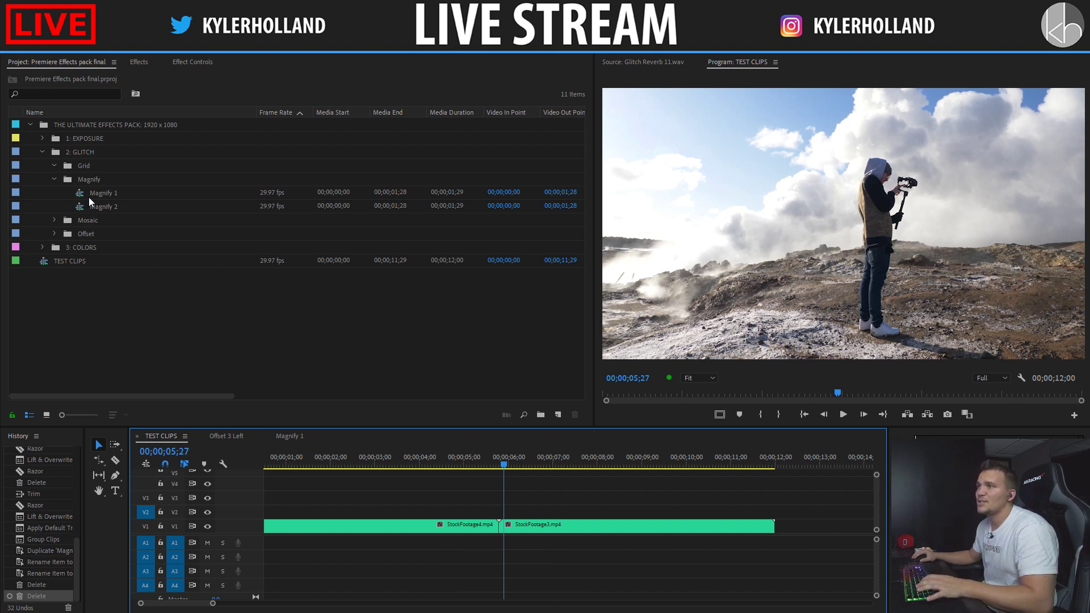
{"action": "left_click", "coordinate": [124, 197]}
{"action": "left_click_drag", "start_coordinate": [85, 198], "coordinate": [504, 512]}
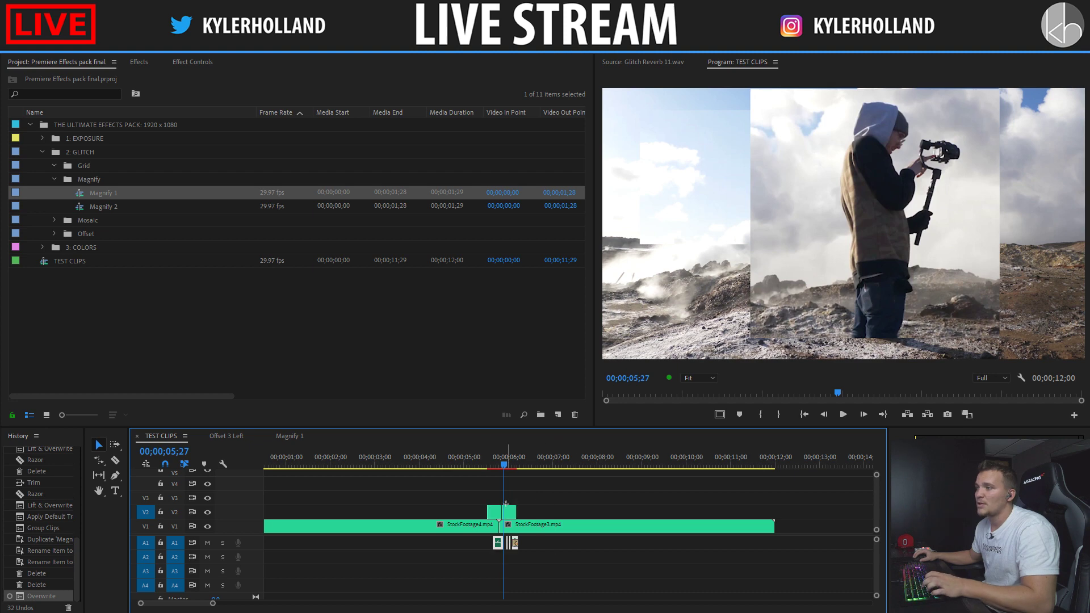
Step: Shift Magnify 1 on V2 slightly earlier to center it on the cut in TEST CLIPS, and play the transition back
{"action": "left_click_drag", "start_coordinate": [509, 510], "coordinate": [504, 511]}
{"action": "key", "text": "shift+k"}
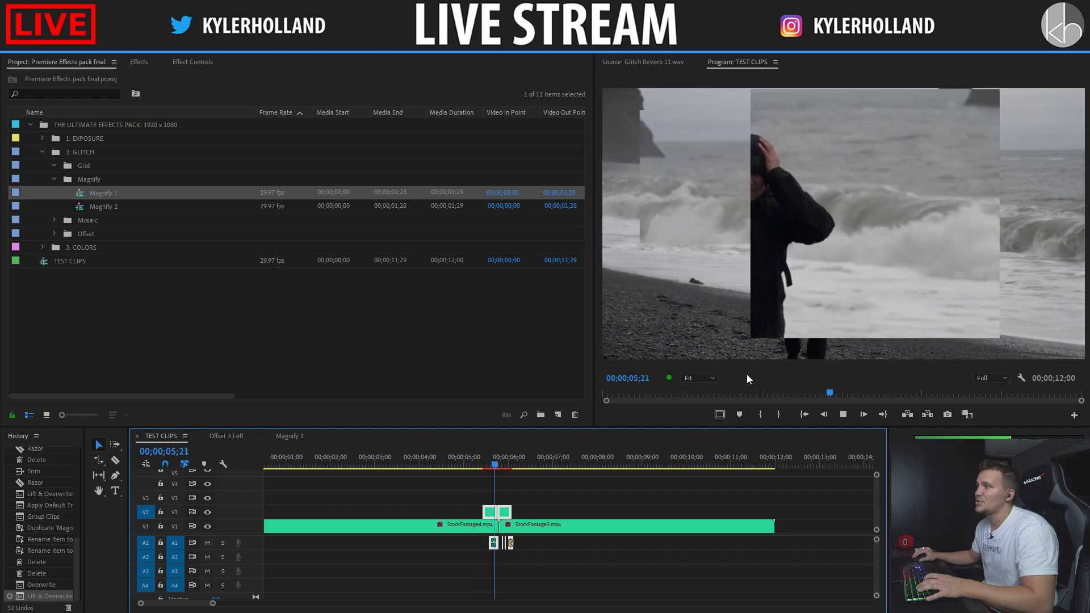
{"action": "left_click", "coordinate": [460, 458]}
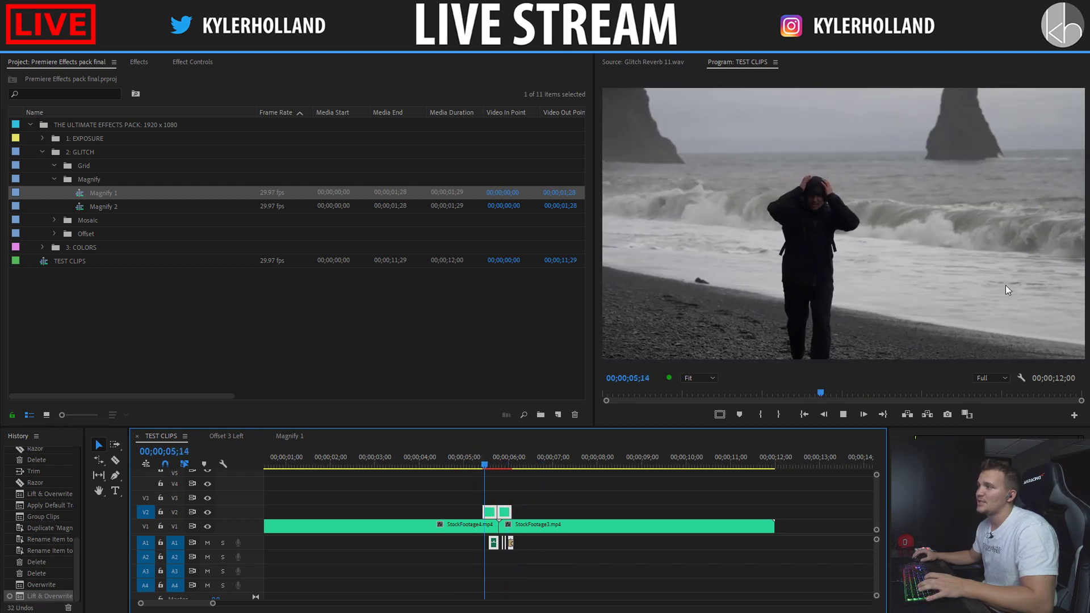
{"action": "key", "text": "space"}
{"action": "left_click", "coordinate": [478, 465]}
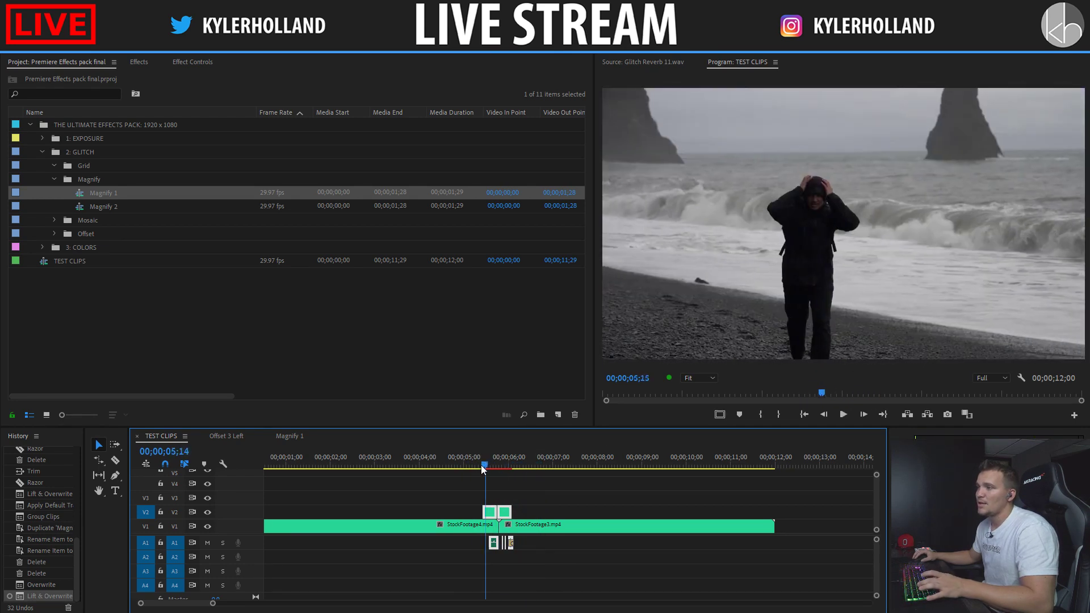
Step: Delete the Magnify 1 layers with their audio from TEST CLIPS and open the Magnify 2 sequence for editing
{"action": "key", "text": "Delete"}
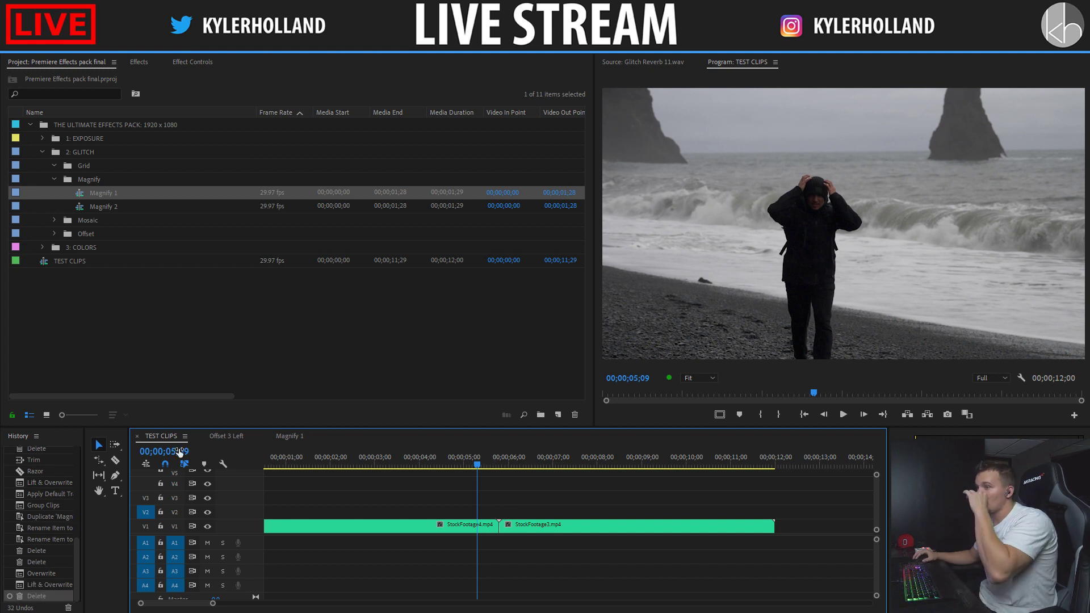
{"action": "left_click", "coordinate": [128, 208]}
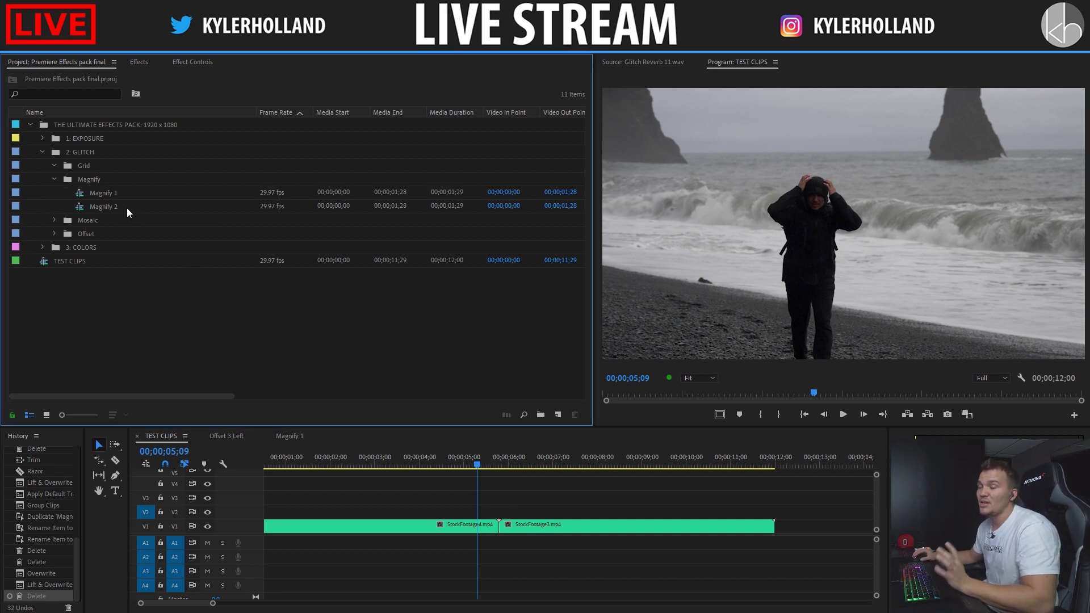
{"action": "left_click", "coordinate": [288, 436]}
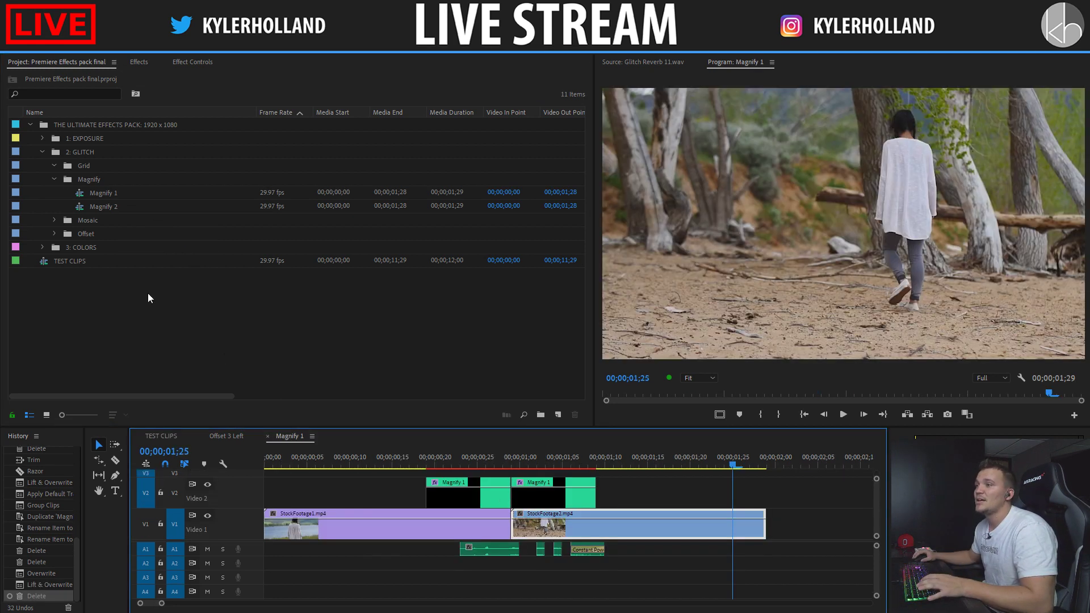
{"action": "double_click", "coordinate": [84, 207]}
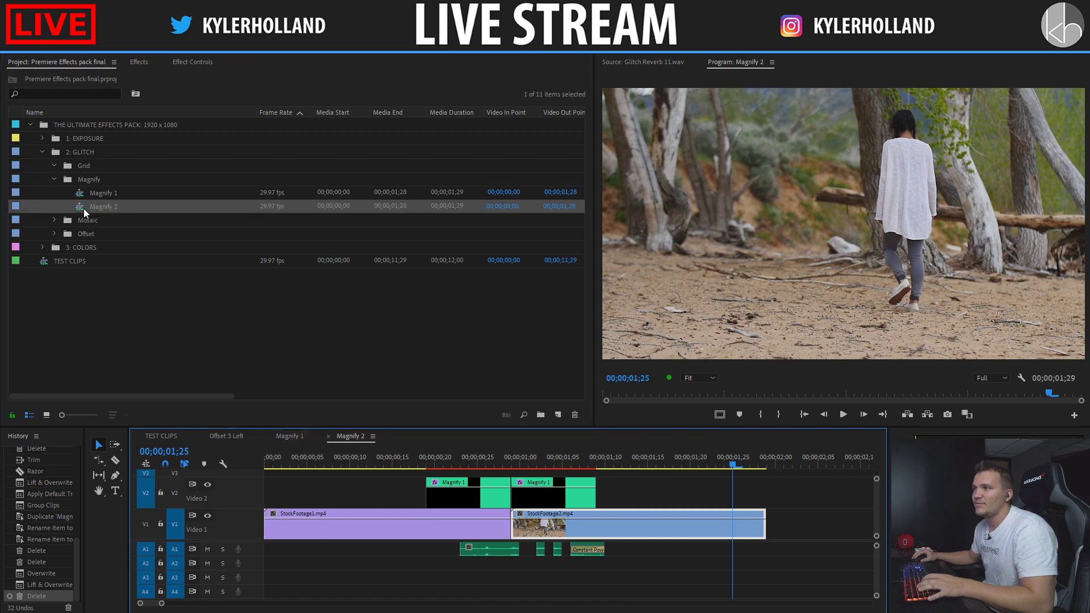
Step: Join the two Magnify 1 pieces on V2 into one clip and ungroup it from the sound effects
{"action": "left_click", "coordinate": [536, 502]}
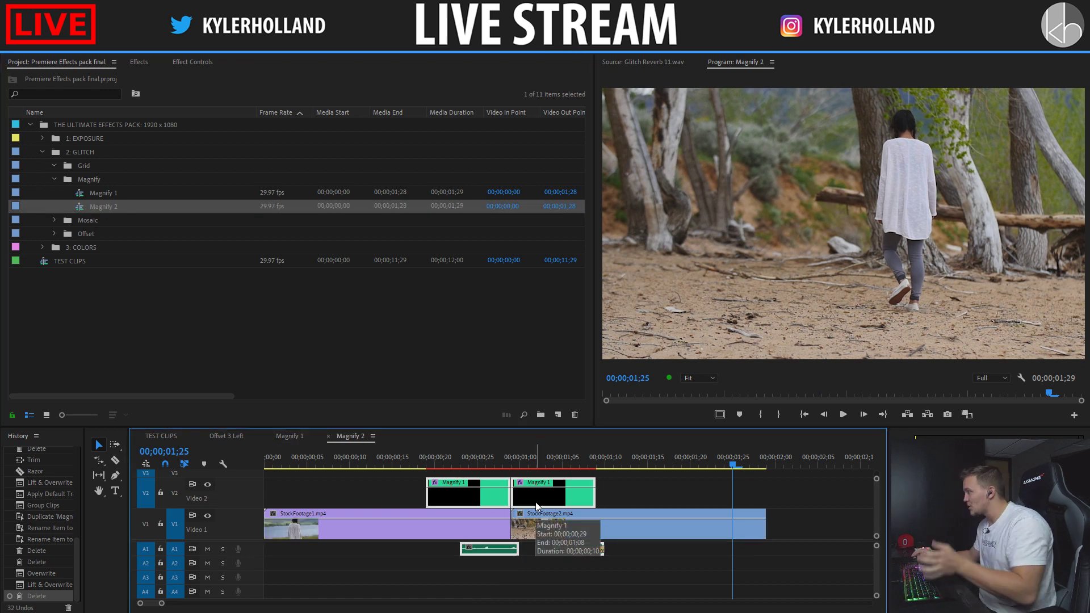
{"action": "left_click", "coordinate": [518, 497]}
{"action": "key", "text": "Delete"}
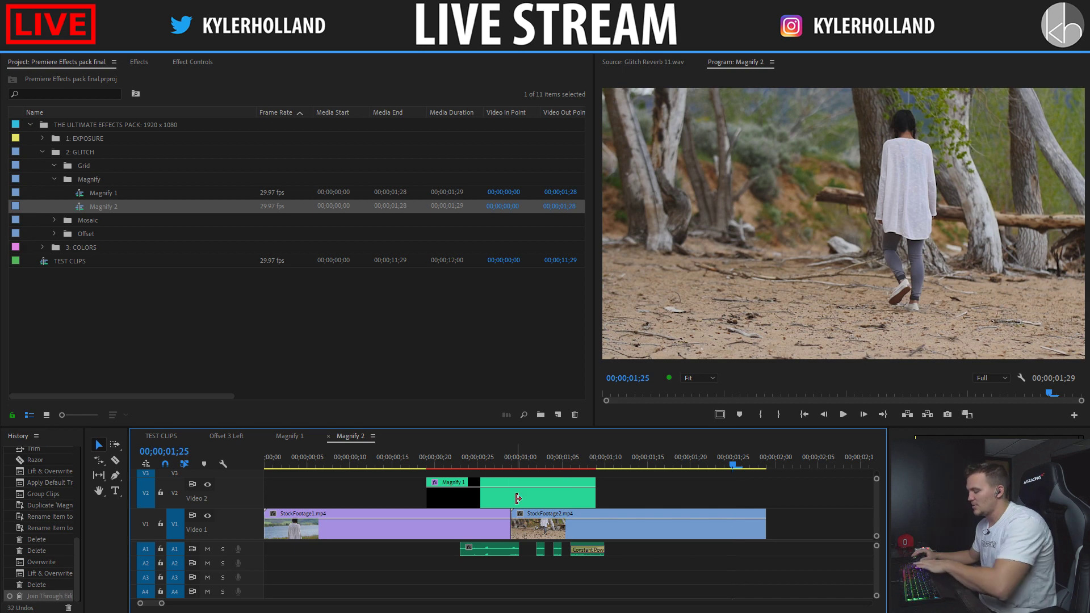
{"action": "right_click", "coordinate": [517, 505]}
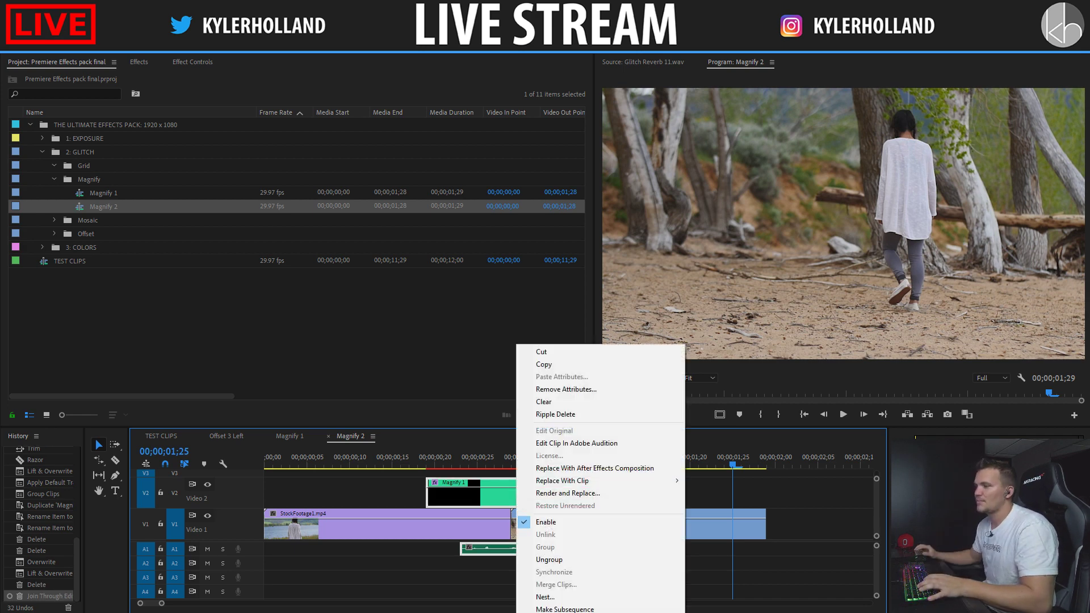
{"action": "left_click", "coordinate": [771, 540]}
{"action": "right_click", "coordinate": [532, 494]}
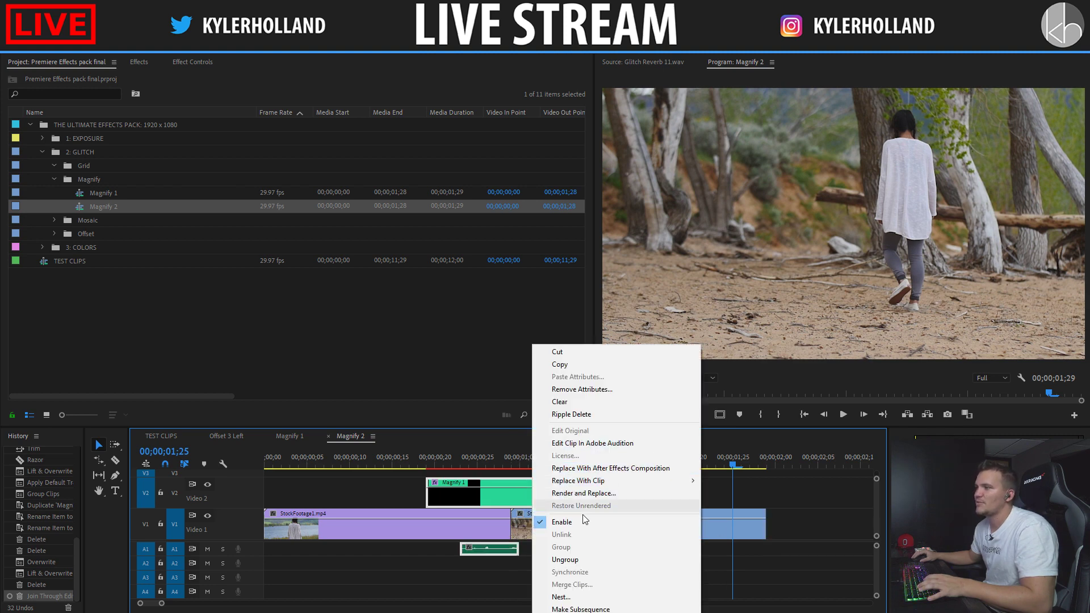
{"action": "left_click", "coordinate": [579, 559]}
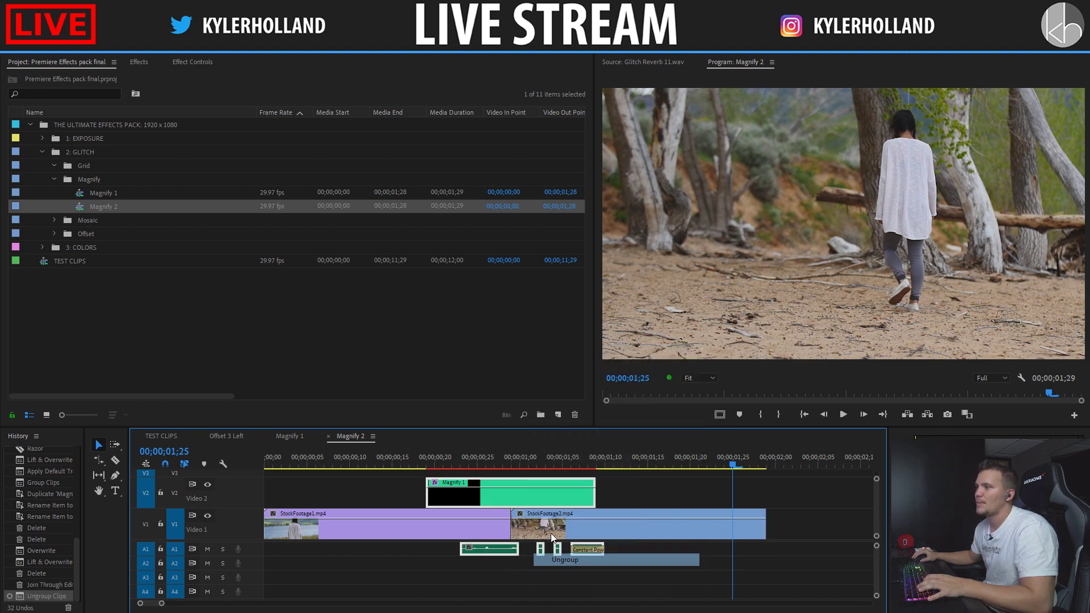
Step: Rename the joined adjustment layer on V2 to Magnify 2
{"action": "right_click", "coordinate": [483, 500]}
{"action": "left_click", "coordinate": [517, 611]}
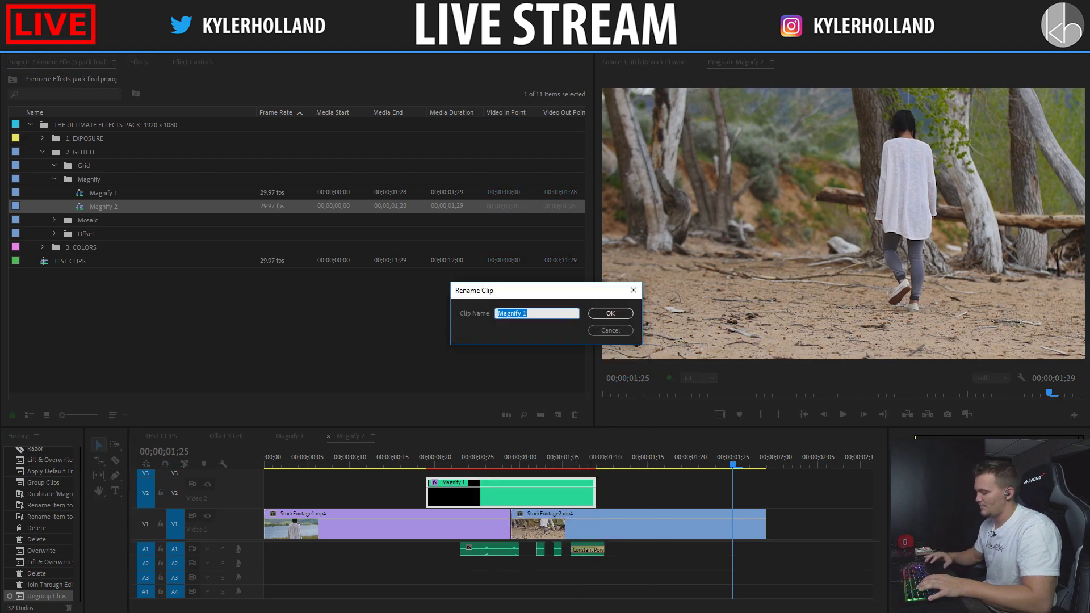
{"action": "key", "text": "Right"}
{"action": "key", "text": "BackSpace"}
{"action": "type", "text": "2"}
{"action": "key", "text": "Return"}
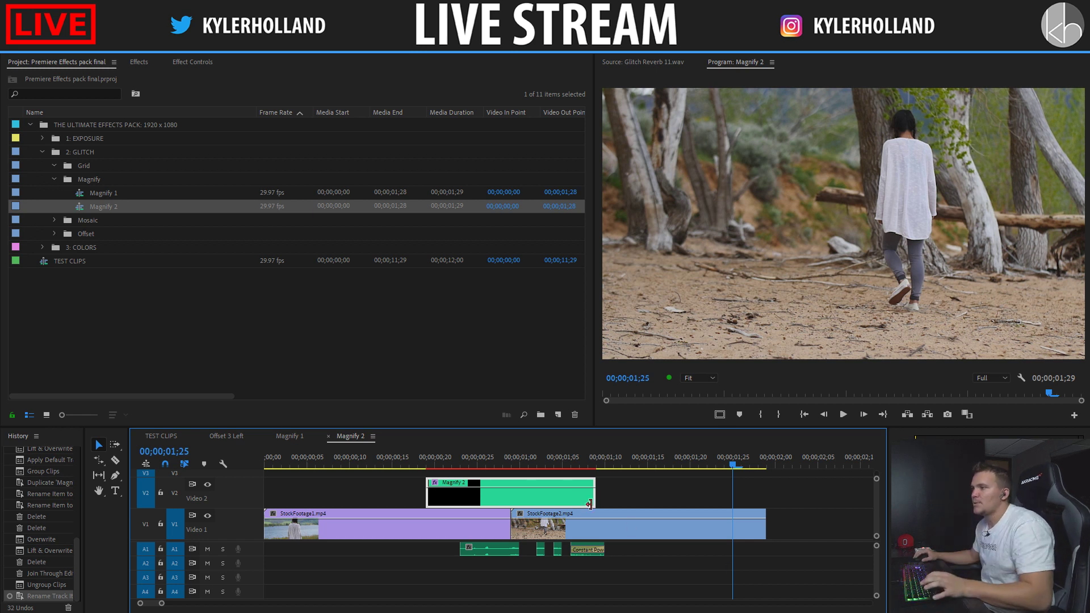
Step: Bring up the effect settings of the Magnify 2 layer at 00;00;00;28 and look through its Magnify effects
{"action": "left_click", "coordinate": [536, 487]}
{"action": "left_click", "coordinate": [518, 486]}
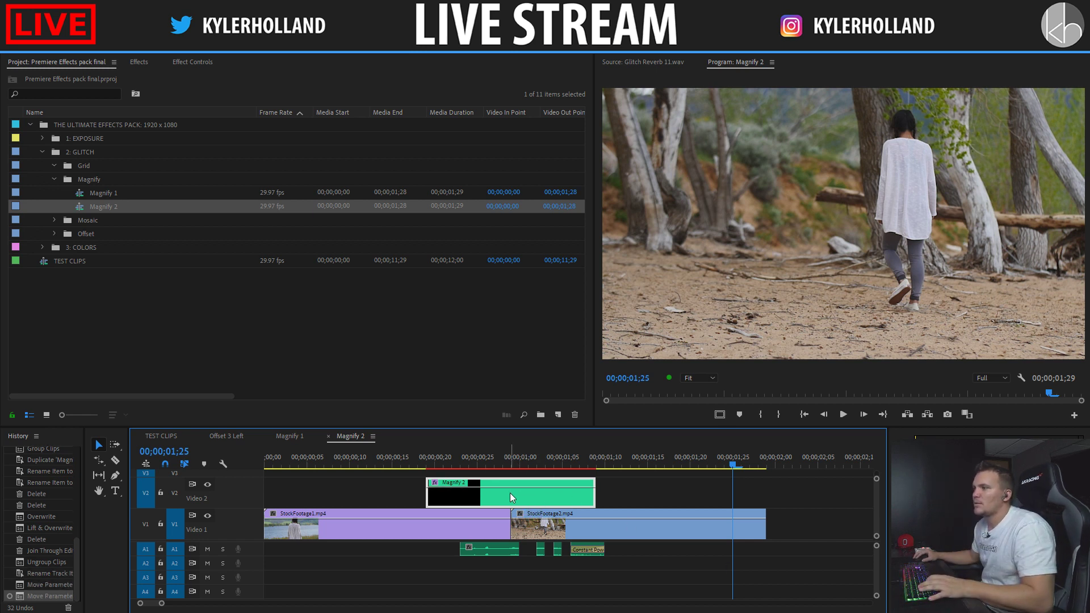
{"action": "left_click", "coordinate": [504, 454]}
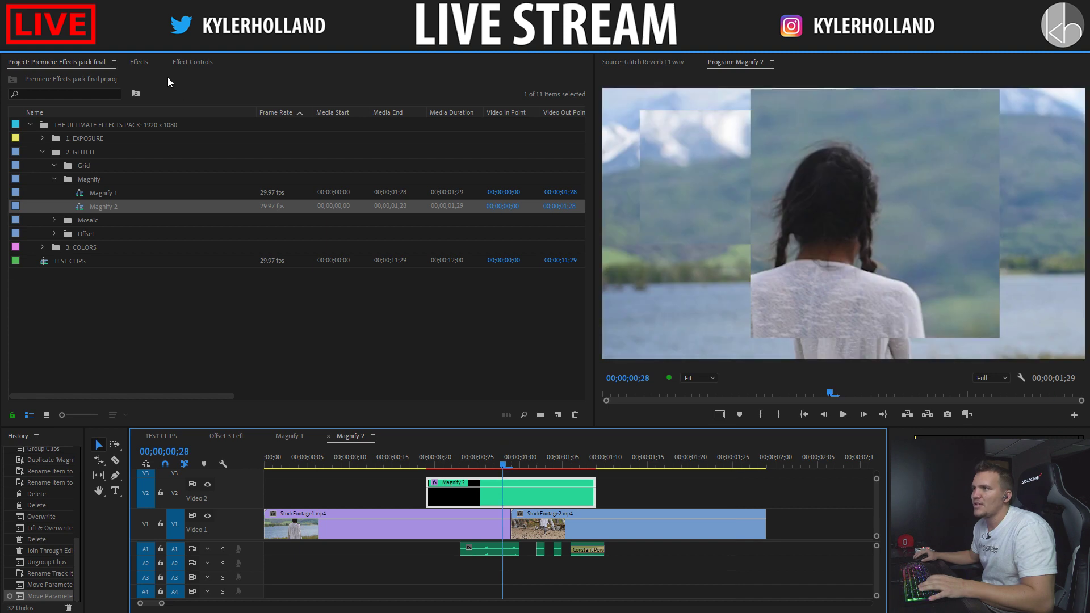
{"action": "left_click", "coordinate": [193, 62]}
{"action": "scroll", "coordinate": [469, 271], "scroll_direction": "down", "scroll_amount": 5}
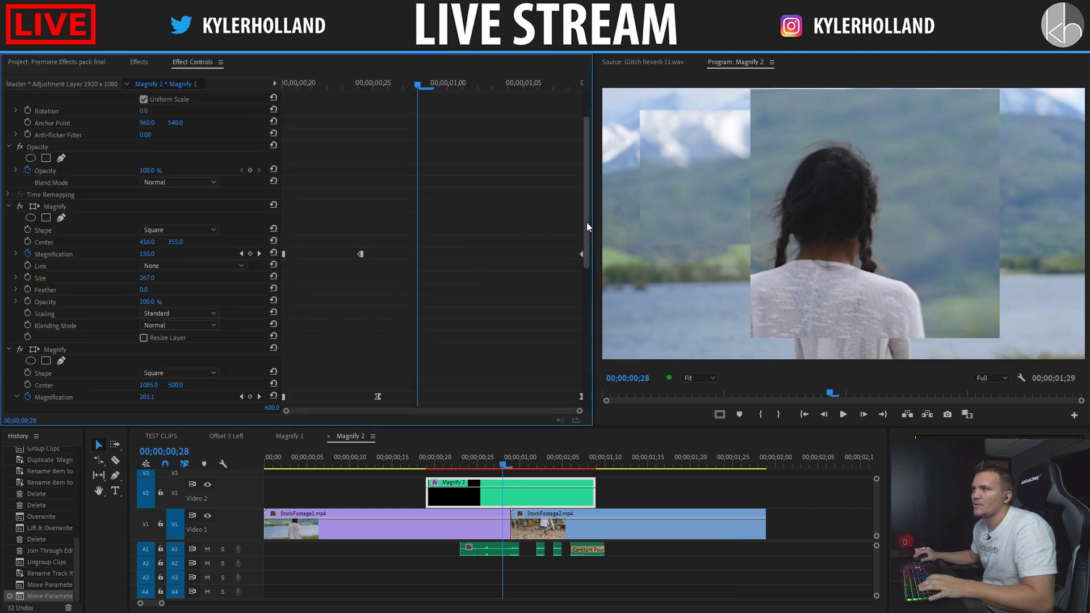
{"action": "scroll", "coordinate": [587, 222], "scroll_direction": "down", "scroll_amount": 4}
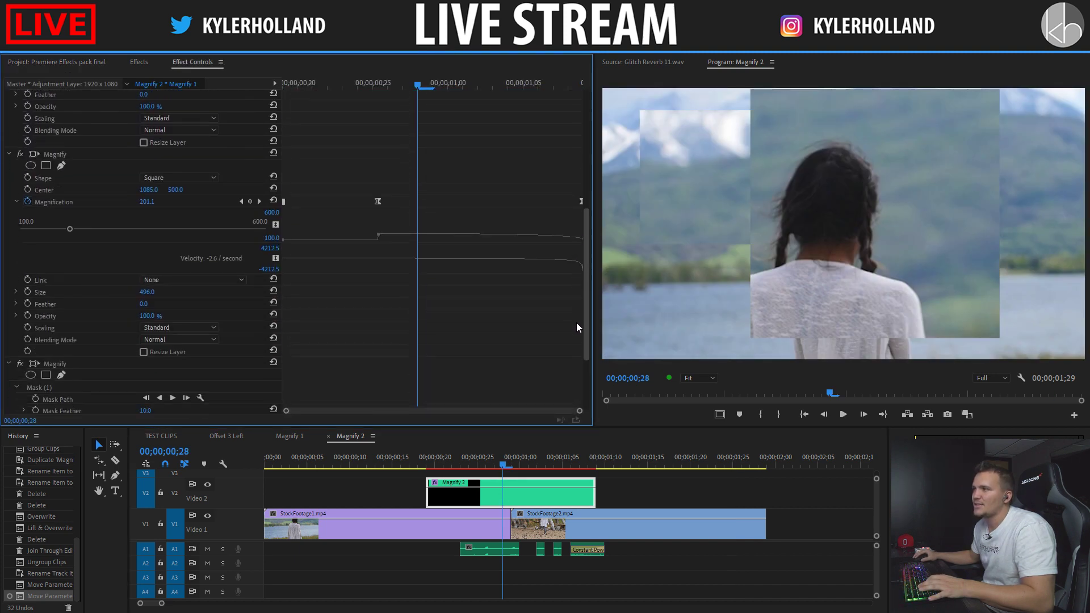
{"action": "scroll", "coordinate": [570, 341], "scroll_direction": "down", "scroll_amount": 1}
{"action": "scroll", "coordinate": [547, 171], "scroll_direction": "up", "scroll_amount": 5}
{"action": "scroll", "coordinate": [564, 292], "scroll_direction": "down", "scroll_amount": 2}
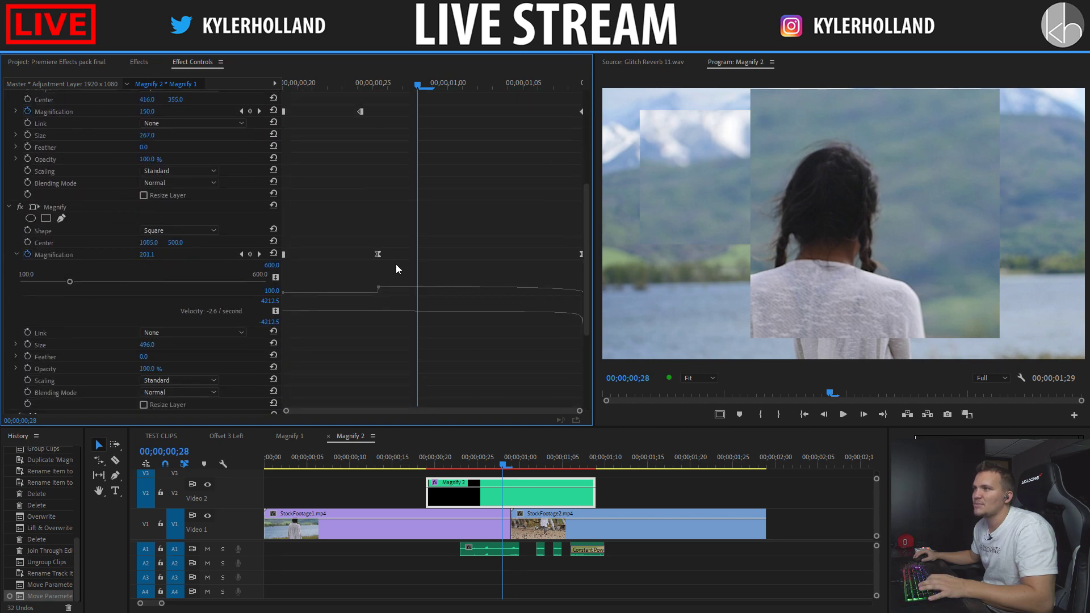
Step: Move the second Magnify effect's middle Magnification keyframe to about 00;00;00;29 and set its Center to 1598, 691
{"action": "left_click_drag", "start_coordinate": [377, 256], "coordinate": [481, 258]}
{"action": "left_click_drag", "start_coordinate": [148, 247], "coordinate": [117, 246]}
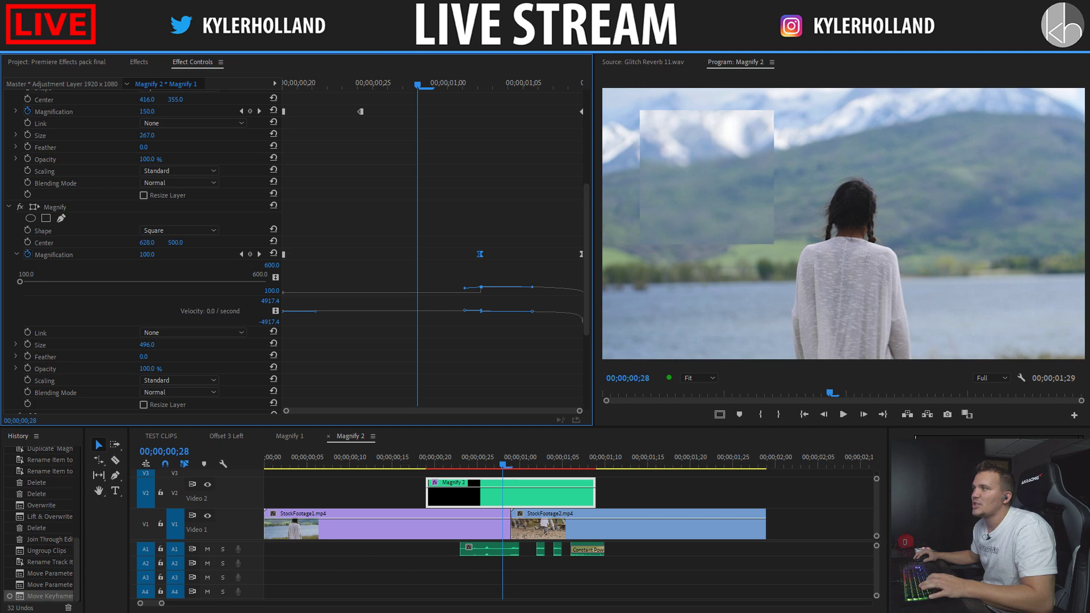
{"action": "left_click", "coordinate": [479, 88]}
{"action": "left_click_drag", "start_coordinate": [479, 91], "coordinate": [493, 94]}
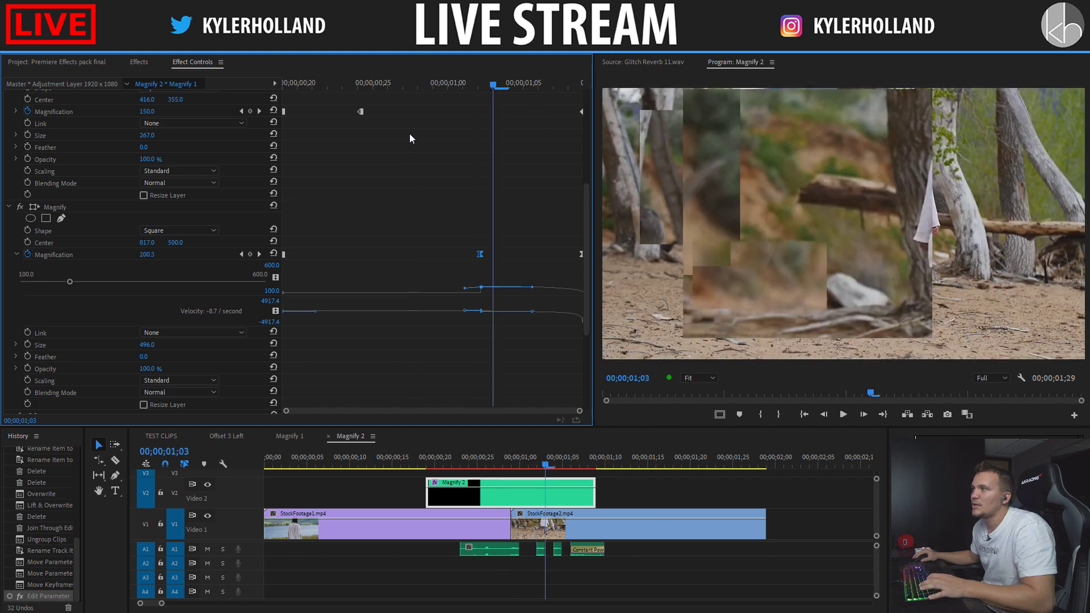
{"action": "left_click_drag", "start_coordinate": [480, 254], "coordinate": [434, 253]}
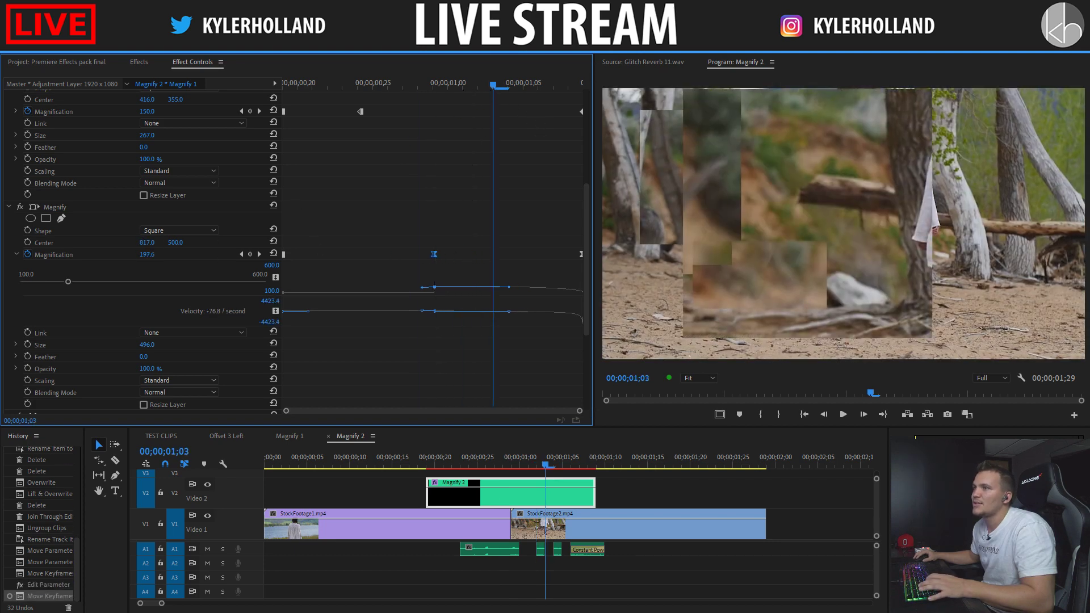
{"action": "mouse_move", "coordinate": [172, 242]}
{"action": "left_mouse_down"}
{"action": "mouse_move", "coordinate": [204, 242]}
{"action": "mouse_move", "coordinate": [172, 244]}
{"action": "left_mouse_up"}
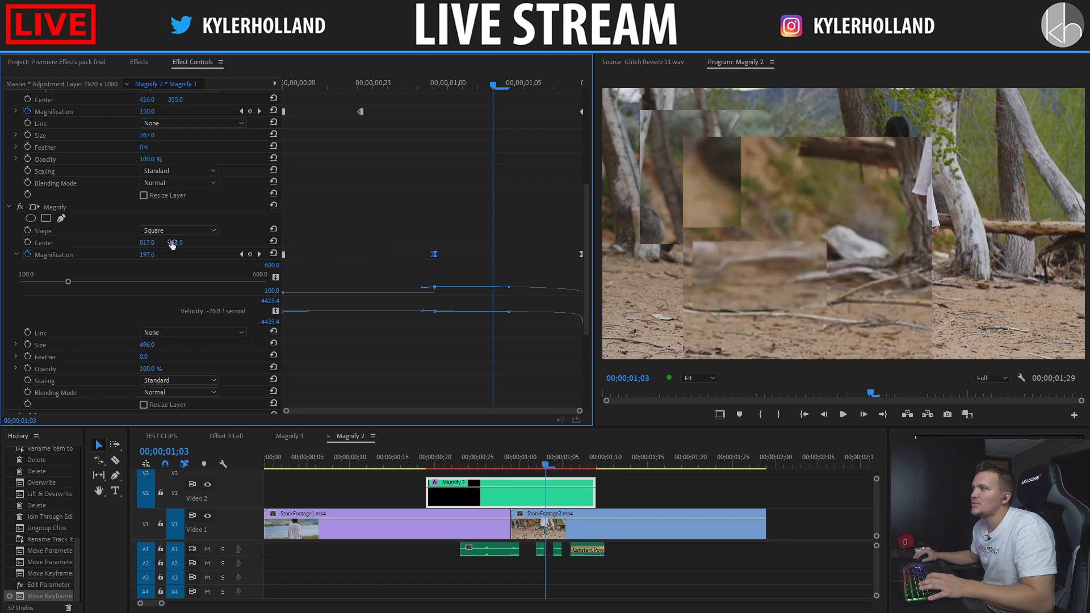
{"action": "left_click_drag", "start_coordinate": [807, 248], "coordinate": [1004, 261]}
{"action": "left_click", "coordinate": [362, 140]}
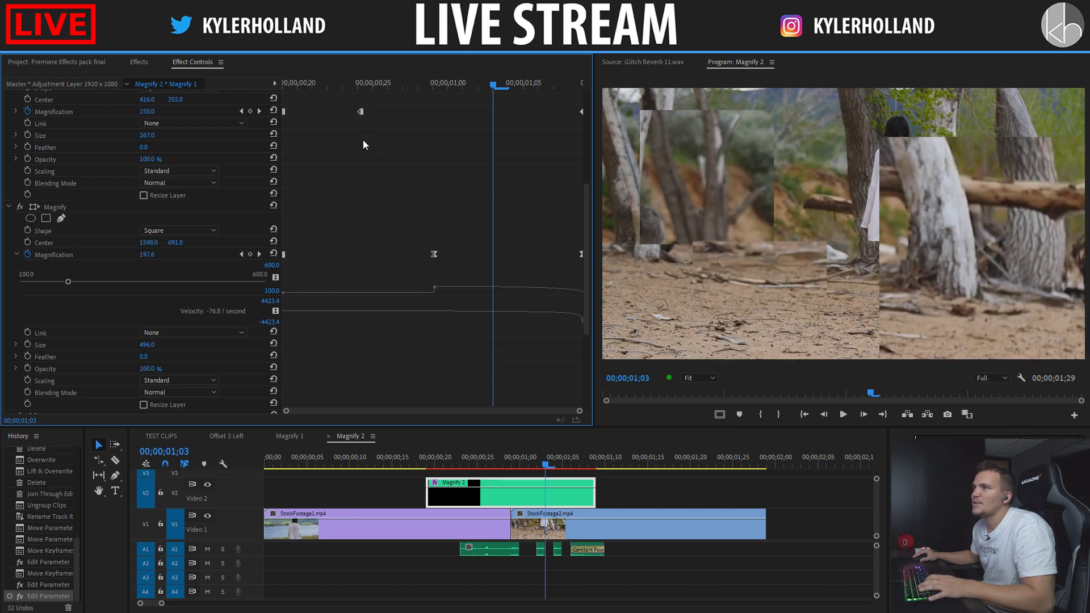
Step: Set the first Magnify effect's Center X to 466, try the Circle shape and return it to Square
{"action": "left_click_drag", "start_coordinate": [588, 226], "coordinate": [587, 154]}
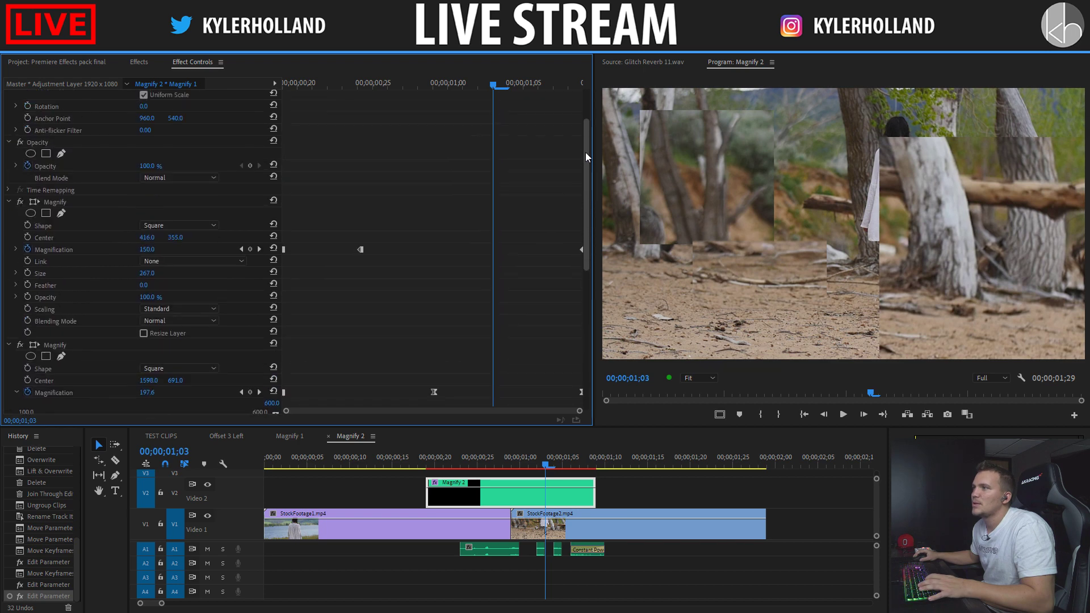
{"action": "left_click", "coordinate": [157, 228]}
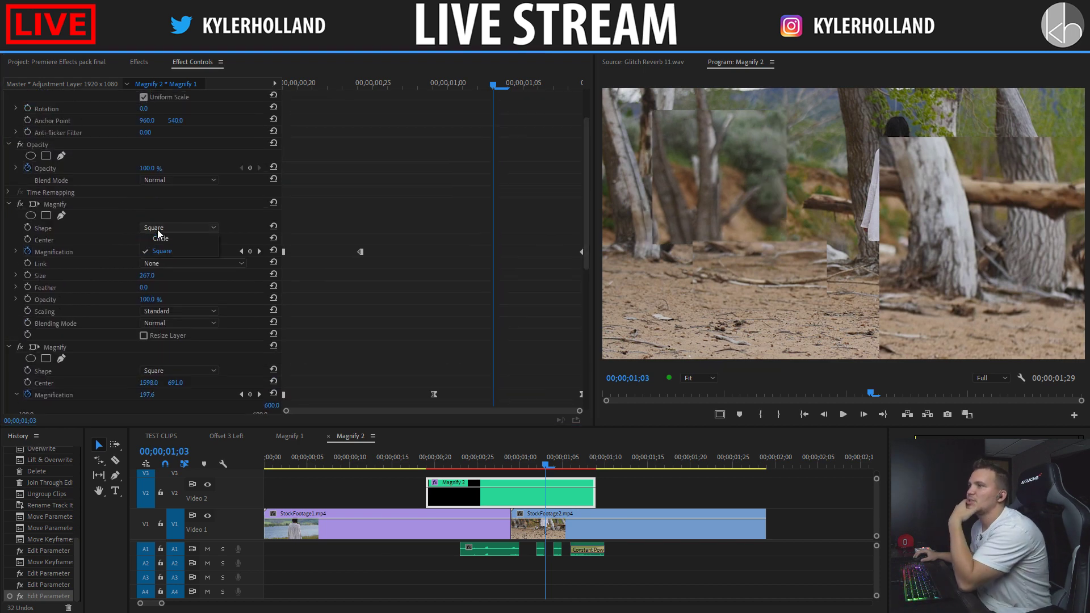
{"action": "left_click", "coordinate": [172, 236]}
{"action": "left_click", "coordinate": [175, 229]}
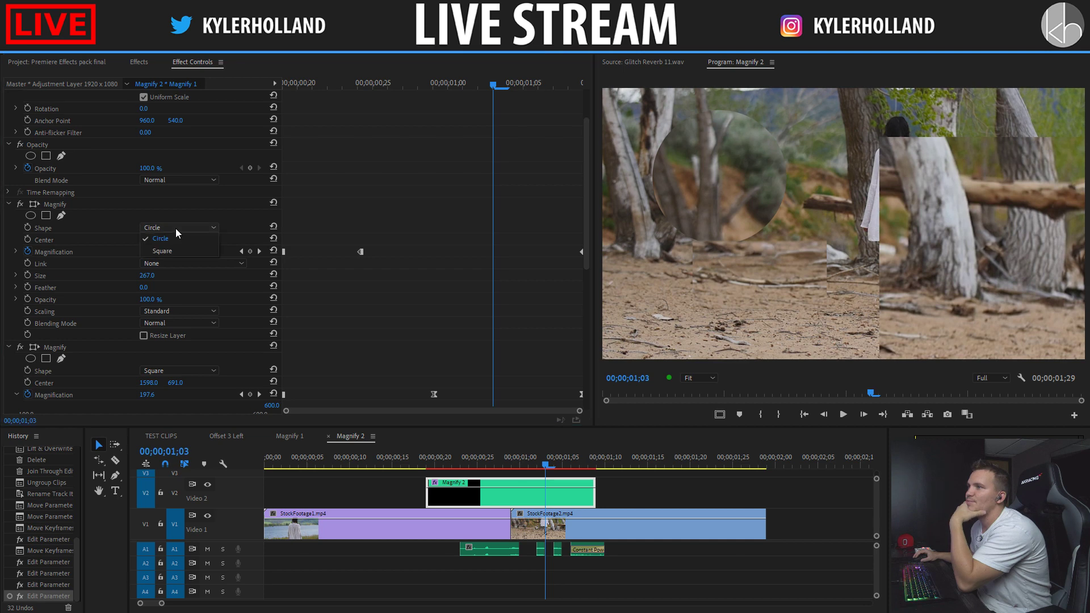
{"action": "left_click", "coordinate": [172, 247]}
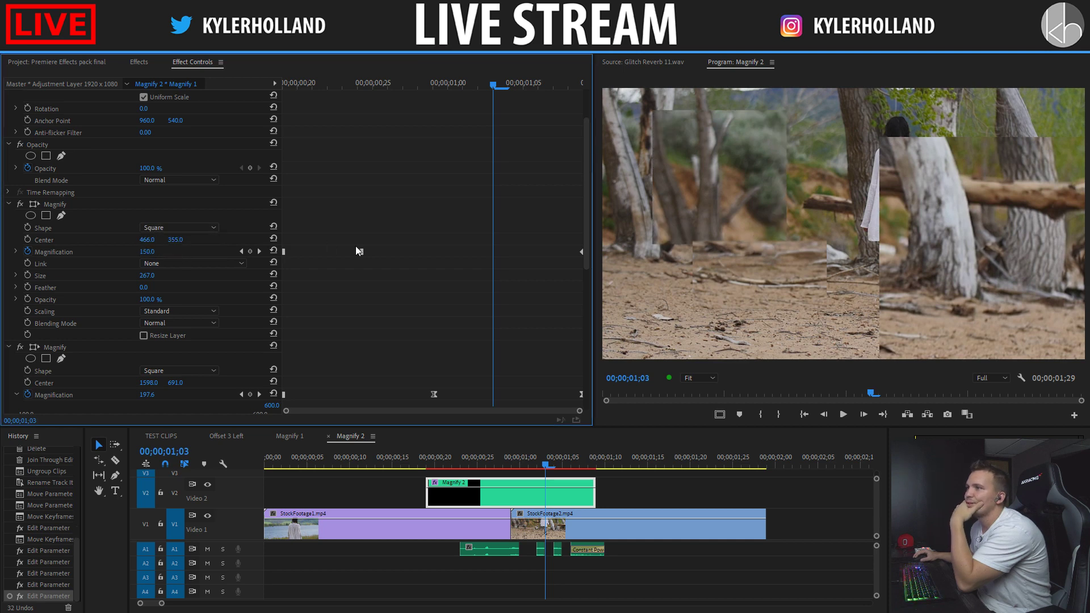
Step: Move the first Magnify effect's middle Magnification keyframe to about 00;00;00;29 and apply Ease Out to its first keyframe
{"action": "left_click_drag", "start_coordinate": [360, 252], "coordinate": [445, 252]}
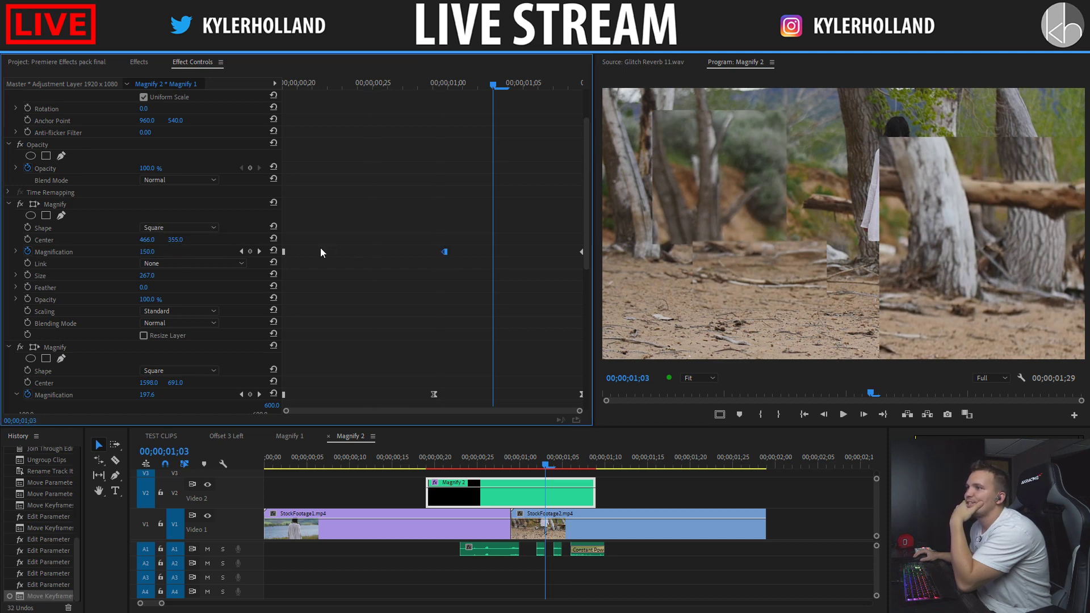
{"action": "left_click", "coordinate": [241, 252]}
{"action": "right_click", "coordinate": [282, 252]}
{"action": "right_click", "coordinate": [284, 252]}
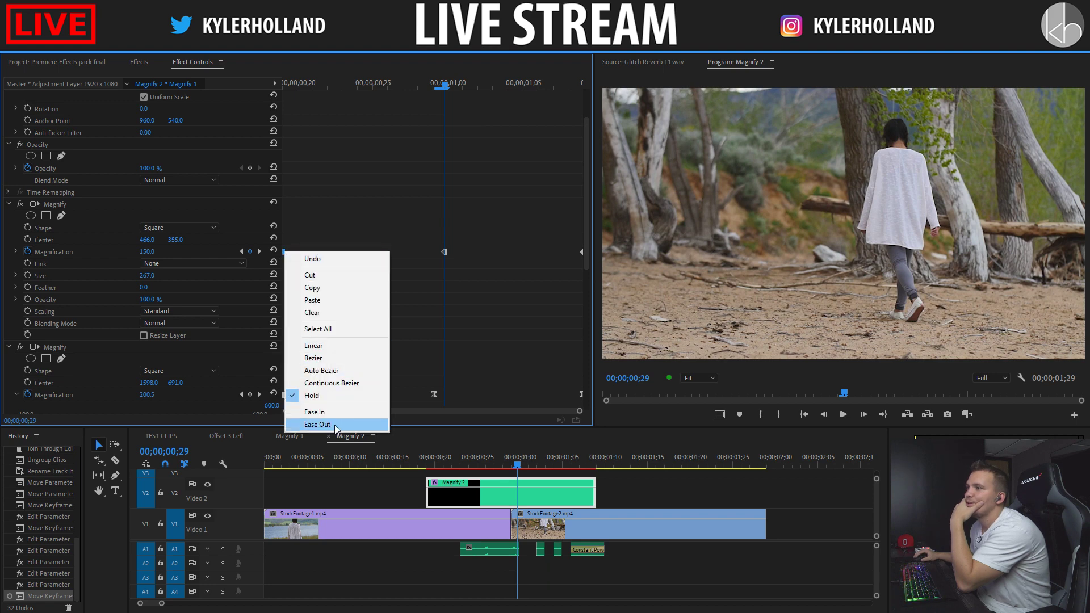
{"action": "left_click", "coordinate": [317, 425]}
Step: Set the first Magnify effect's Center X to 1082 and preview the layer at 00;00;01;02
{"action": "left_click_drag", "start_coordinate": [315, 85], "coordinate": [417, 103]}
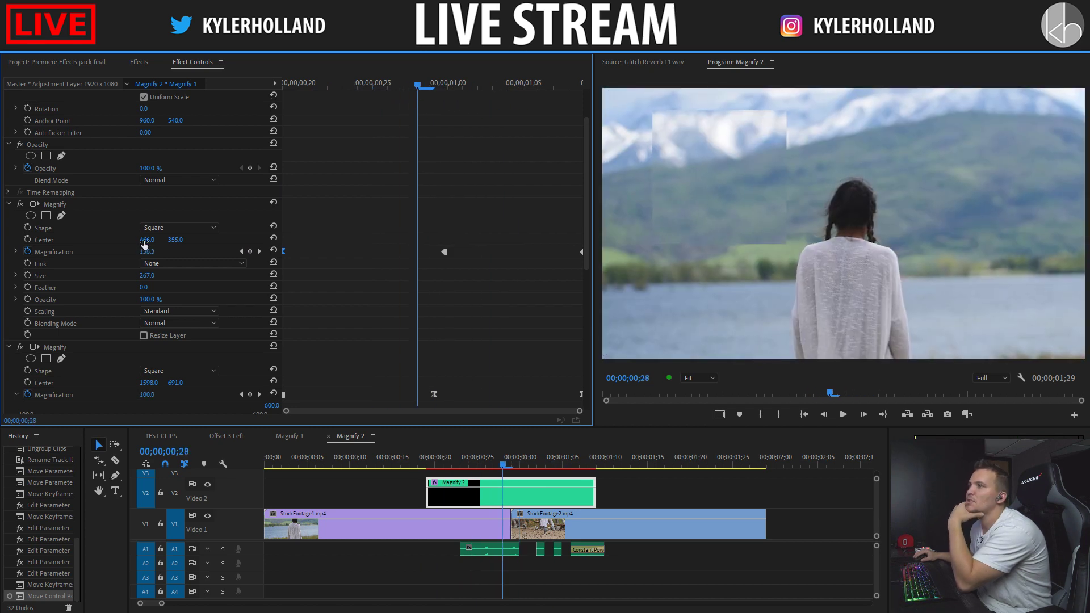
{"action": "left_click_drag", "start_coordinate": [147, 239], "coordinate": [496, 239]}
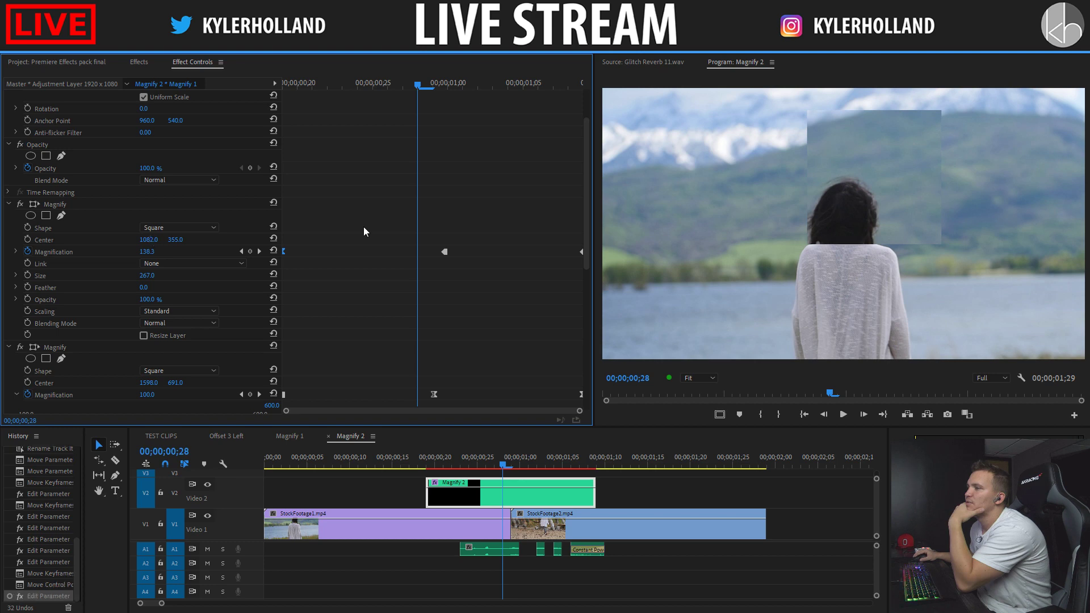
{"action": "left_click_drag", "start_coordinate": [403, 87], "coordinate": [477, 89]}
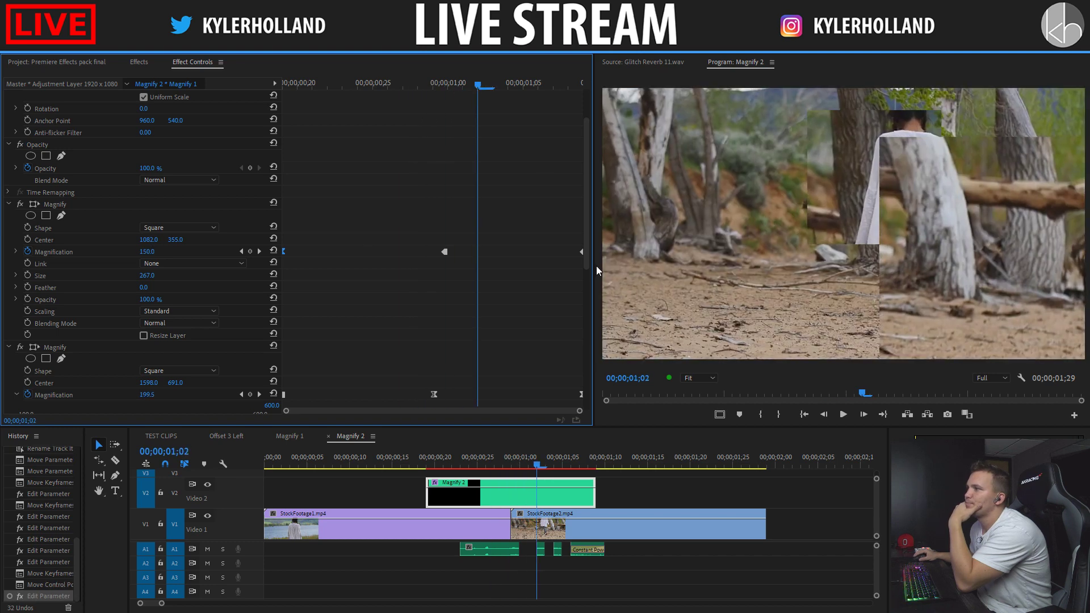
Step: Move the masked third Magnify effect's middle Magnification keyframe earlier to about 00;00;00;23 and preview that frame
{"action": "left_click_drag", "start_coordinate": [588, 264], "coordinate": [596, 405]}
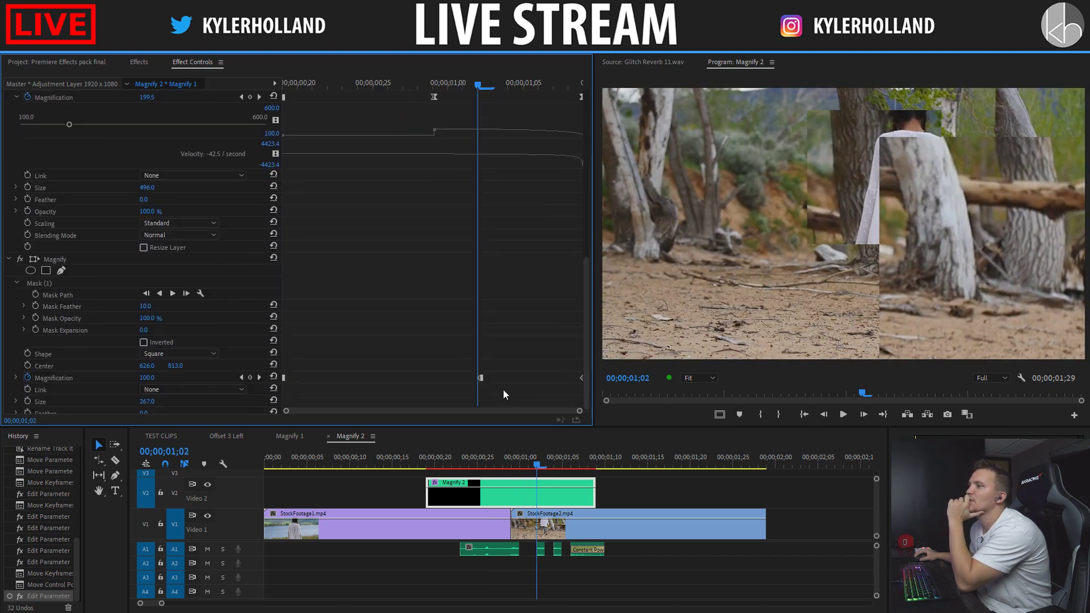
{"action": "left_click_drag", "start_coordinate": [480, 377], "coordinate": [338, 378]}
{"action": "mouse_move", "coordinate": [351, 87]}
{"action": "left_mouse_down"}
{"action": "mouse_move", "coordinate": [284, 86]}
{"action": "mouse_move", "coordinate": [394, 86]}
{"action": "mouse_move", "coordinate": [318, 91]}
{"action": "mouse_move", "coordinate": [343, 86]}
{"action": "left_mouse_up"}
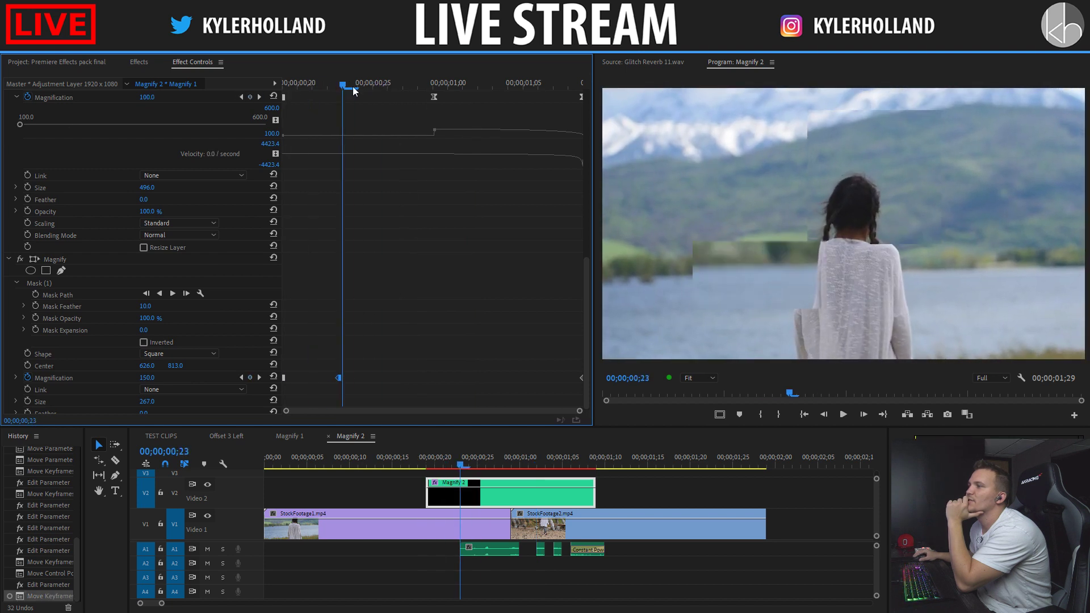
Step: Move the third Magnify effect's mask up to cover the shoreline and set the effect's Center X to 328
{"action": "left_click", "coordinate": [63, 283]}
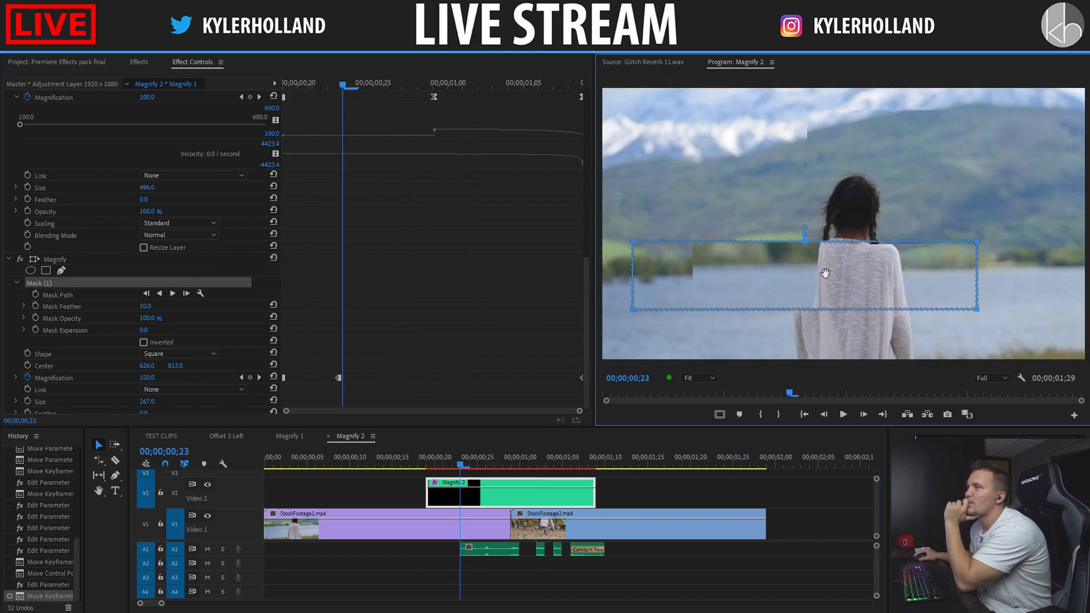
{"action": "left_click_drag", "start_coordinate": [825, 273], "coordinate": [818, 234]}
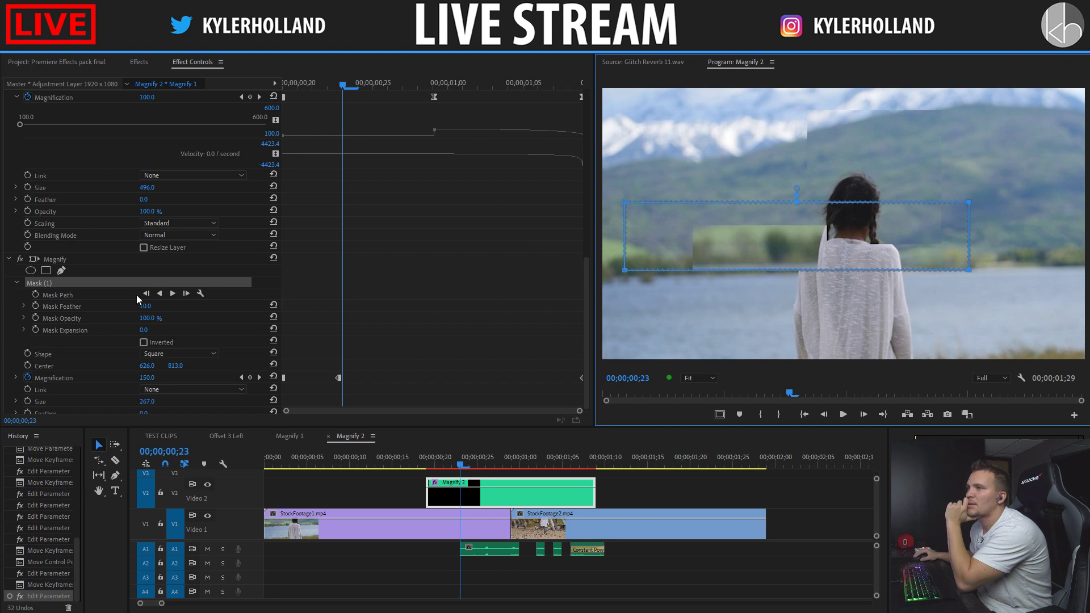
{"action": "left_click", "coordinate": [16, 282]}
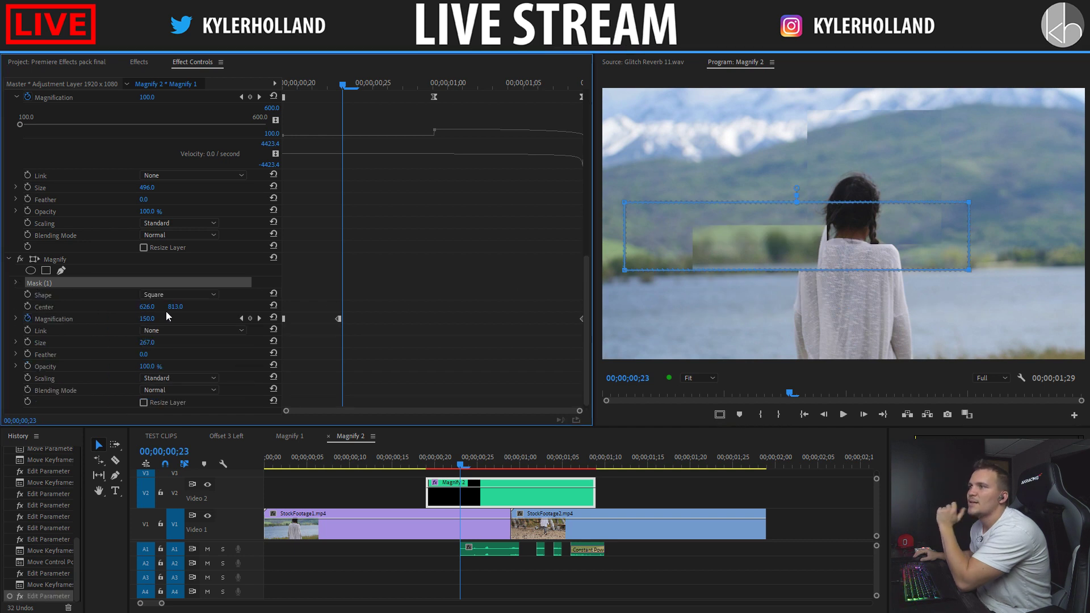
{"action": "left_click_drag", "start_coordinate": [149, 307], "coordinate": [227, 307]}
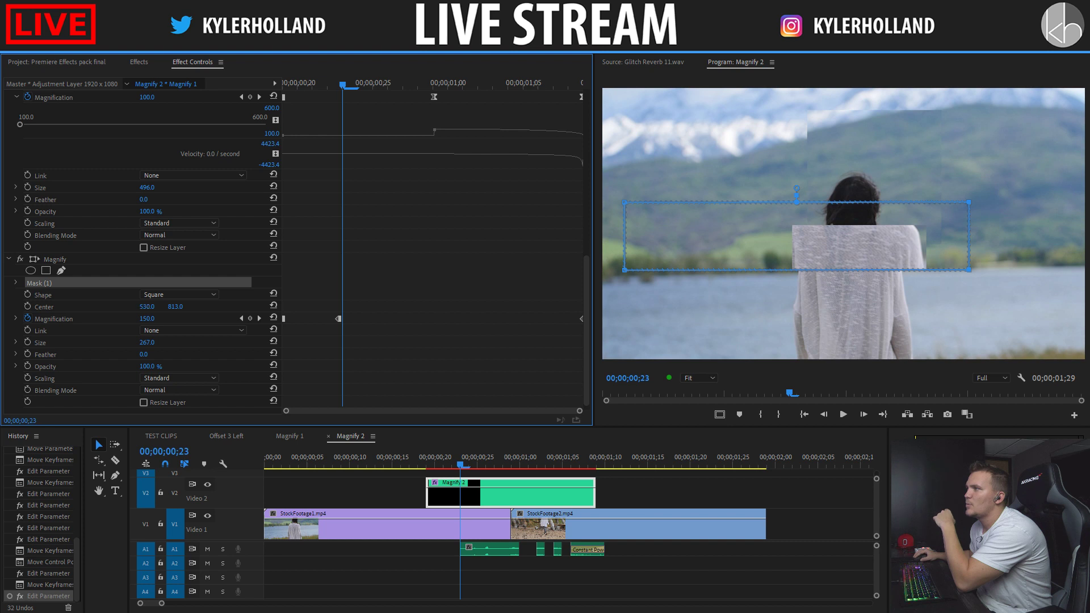
{"action": "left_click_drag", "start_coordinate": [147, 306], "coordinate": [199, 322]}
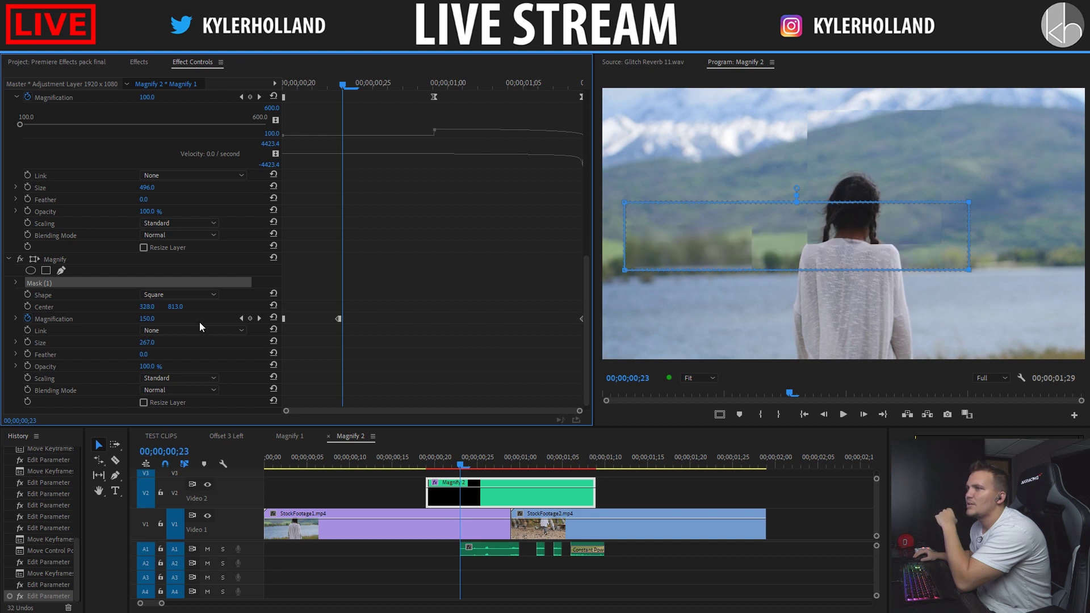
Step: Set the third Magnify effect's Feather to 70 and delete its mask
{"action": "left_click", "coordinate": [144, 354]}
{"action": "type", "text": "210"}
{"action": "key", "text": "Return"}
{"action": "mouse_move", "coordinate": [147, 355]}
{"action": "left_mouse_down"}
{"action": "mouse_move", "coordinate": [113, 354]}
{"action": "mouse_move", "coordinate": [148, 354]}
{"action": "left_mouse_up"}
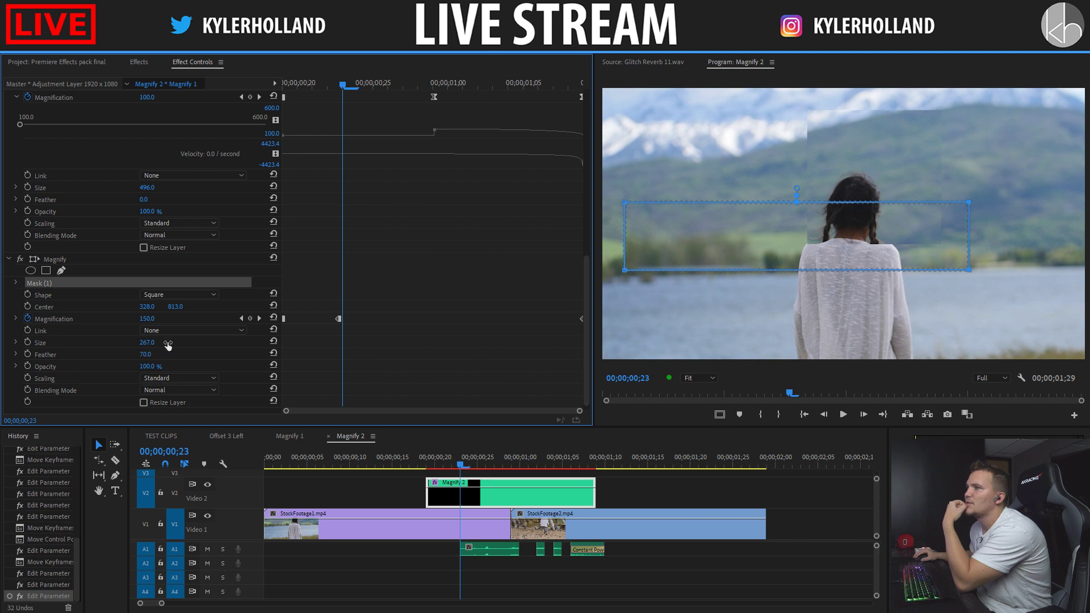
{"action": "left_click_drag", "start_coordinate": [369, 85], "coordinate": [343, 86]}
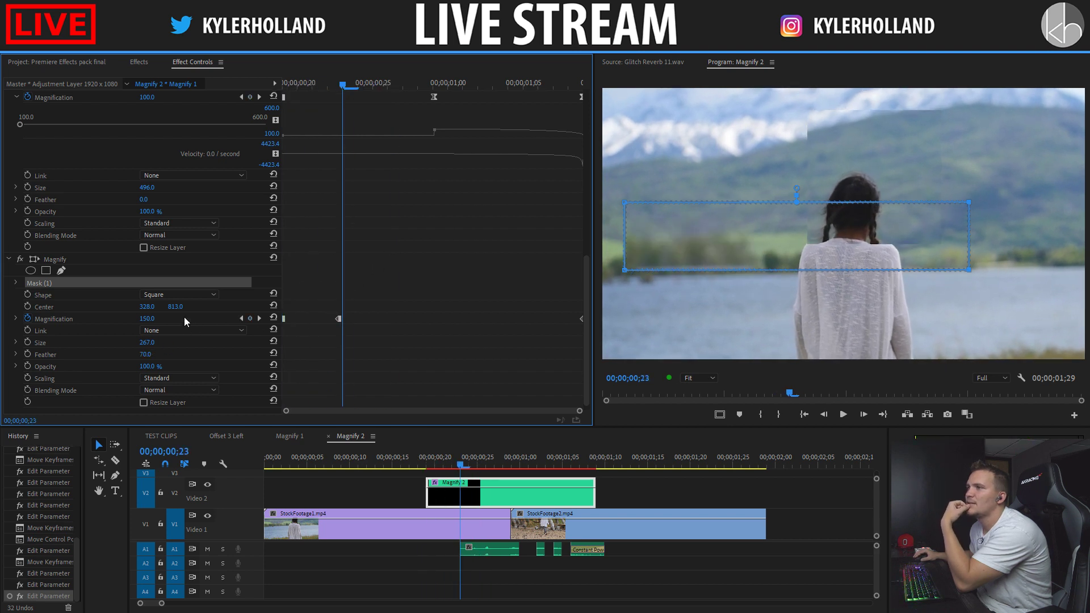
{"action": "left_click", "coordinate": [62, 281]}
{"action": "key", "text": "Delete"}
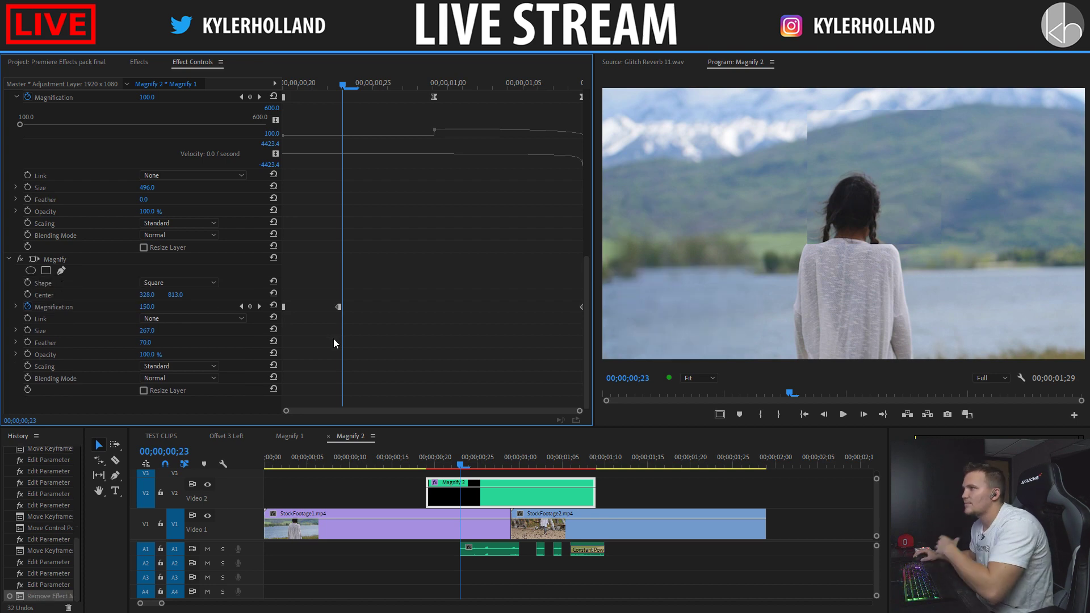
Step: Play the transition from StockFootage1 into StockFootage2 to review the unmasked third Magnify effect
{"action": "left_click_drag", "start_coordinate": [461, 457], "coordinate": [335, 458]}
{"action": "key", "text": "space"}
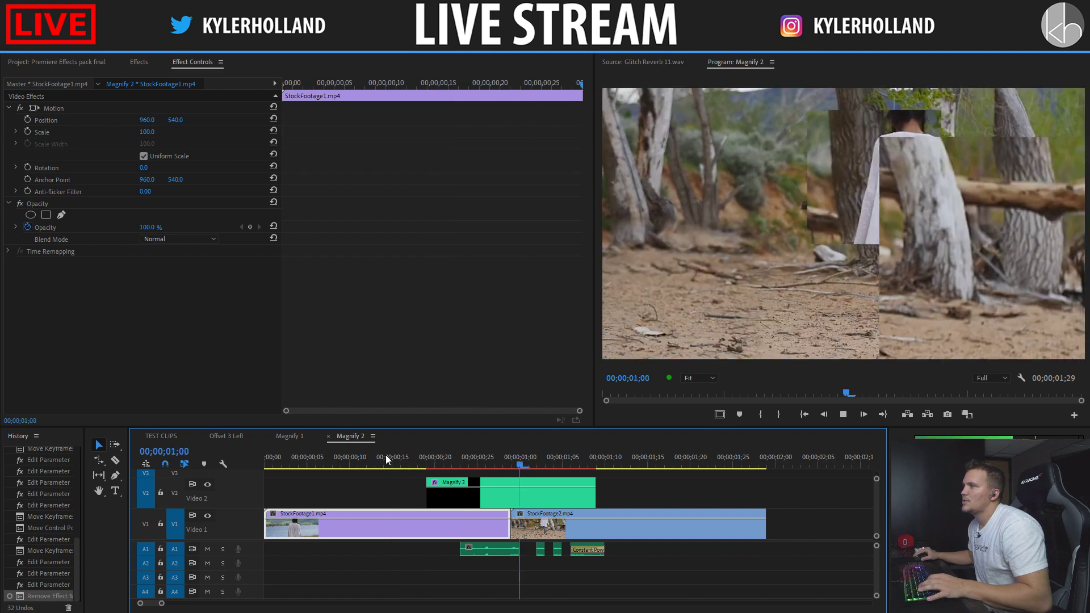
{"action": "key", "text": "space"}
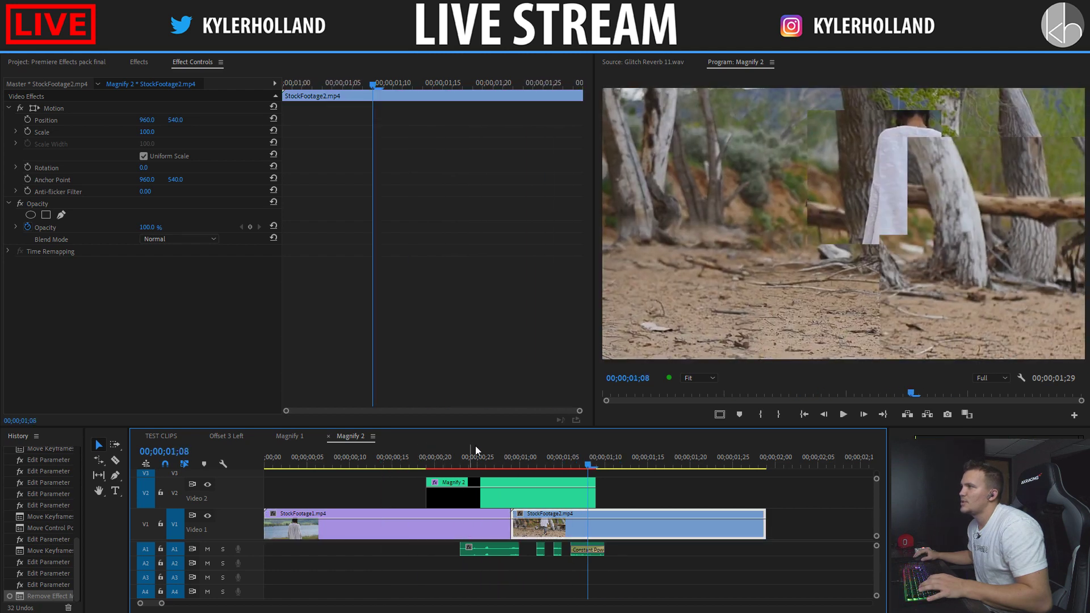
Step: Set the second Magnify effect's middle Magnification keyframe on the Magnify 2 layer to Hold interpolation
{"action": "left_click", "coordinate": [486, 457]}
{"action": "left_click", "coordinate": [519, 483]}
{"action": "left_click", "coordinate": [508, 318]}
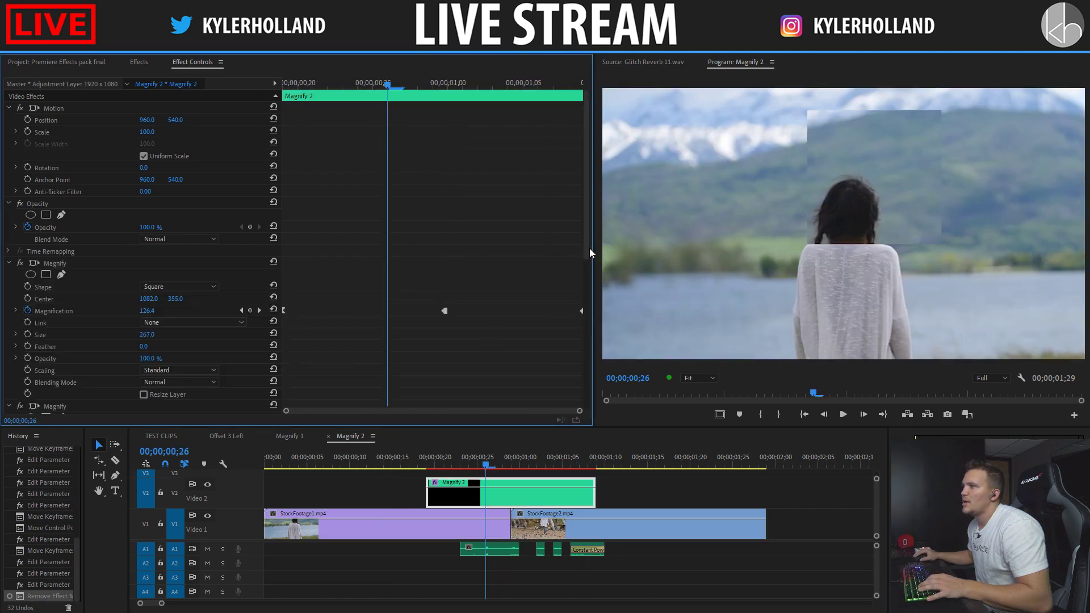
{"action": "left_click_drag", "start_coordinate": [590, 253], "coordinate": [589, 344]}
{"action": "right_click", "coordinate": [435, 277]}
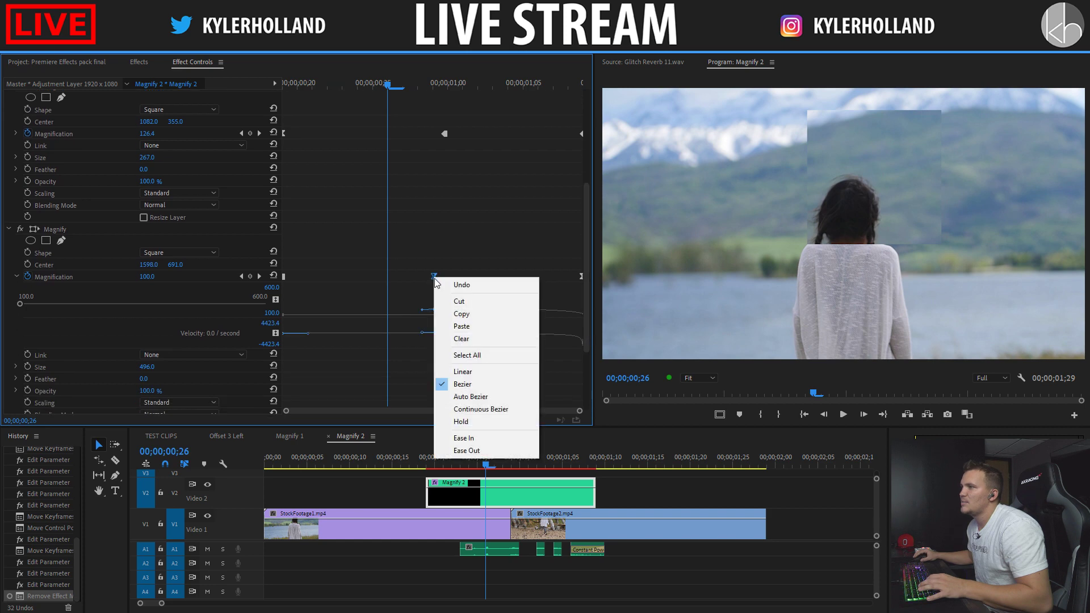
{"action": "left_click", "coordinate": [471, 422]}
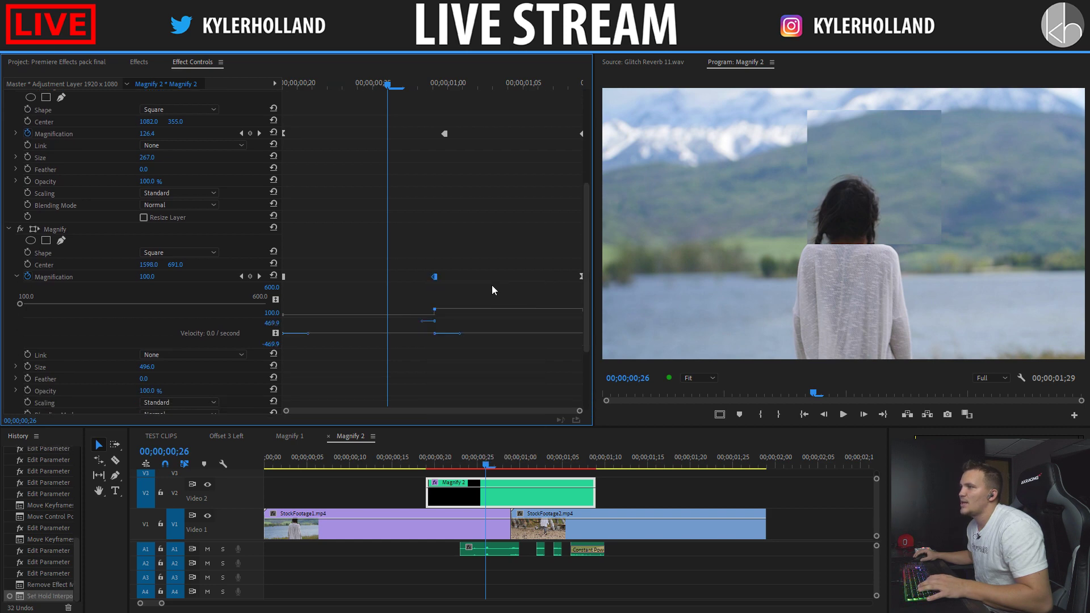
Step: Add a Magnification keyframe of 125 to the first Magnify effect at 00;00;01;03
{"action": "key", "text": "Down"}
{"action": "key", "text": "Down"}
{"action": "left_click", "coordinate": [553, 482]}
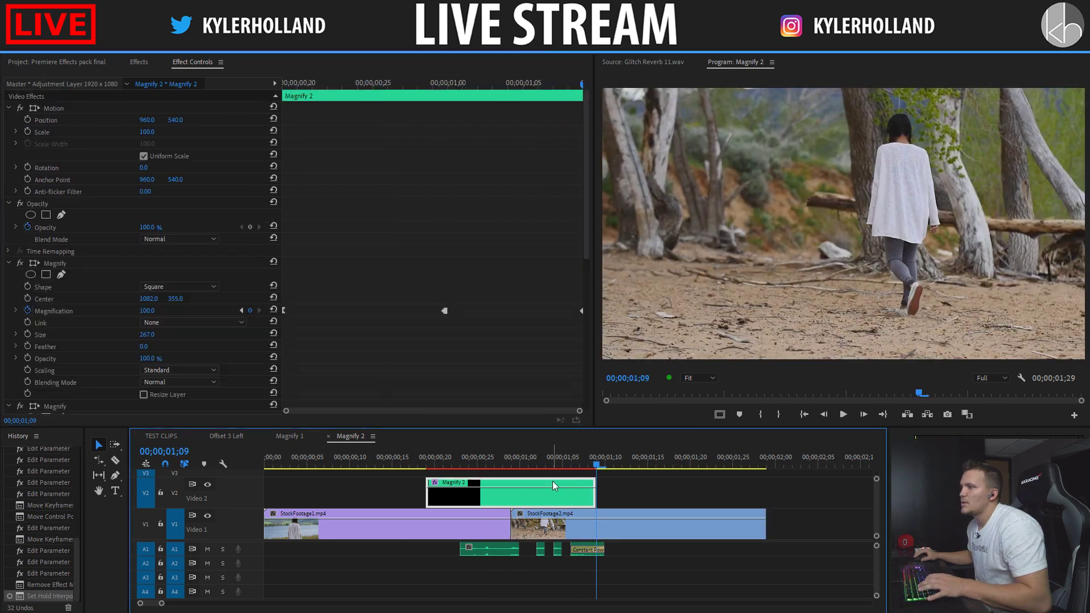
{"action": "key", "text": "Left"}
{"action": "key", "text": "Left"}
{"action": "key", "text": "Left"}
{"action": "key", "text": "Left"}
{"action": "key", "text": "Left"}
{"action": "key", "text": "Left"}
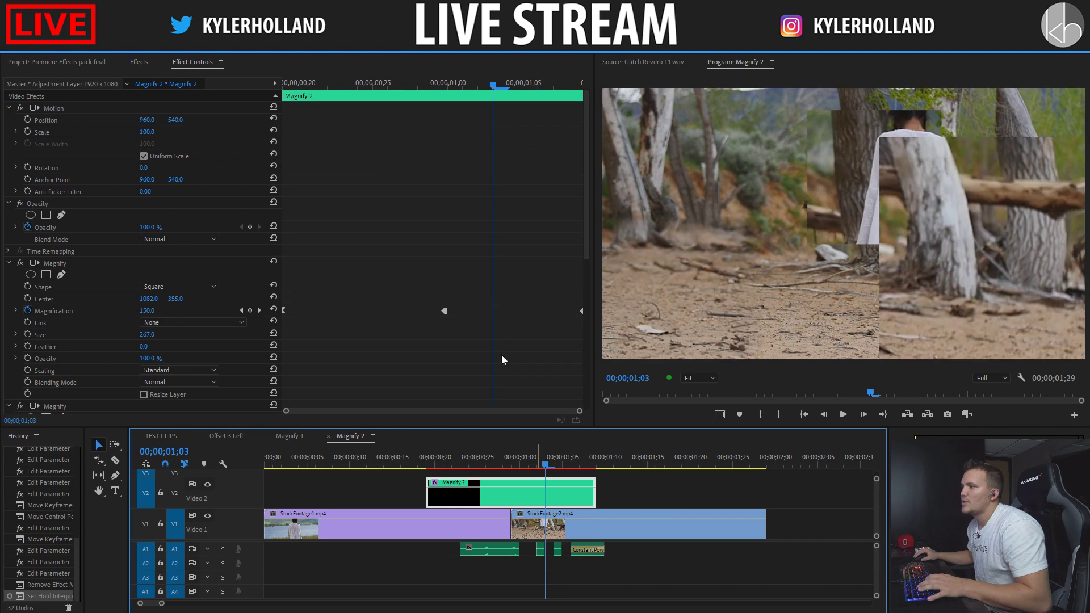
{"action": "left_click", "coordinate": [149, 310]}
{"action": "type", "text": "125"}
{"action": "key", "text": "Return"}
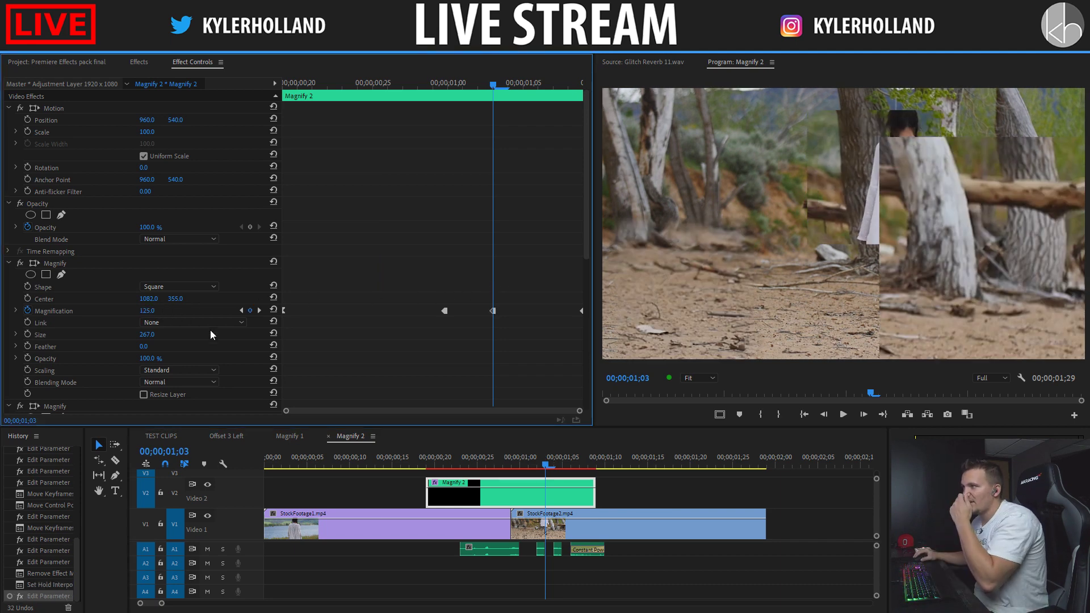
Step: Start Center keyframing on the first Magnify effect at 00;00;00;29 and give that keyframe Hold temporal interpolation
{"action": "key", "text": "Left"}
{"action": "key", "text": "Left"}
{"action": "key", "text": "Left"}
{"action": "key", "text": "Left"}
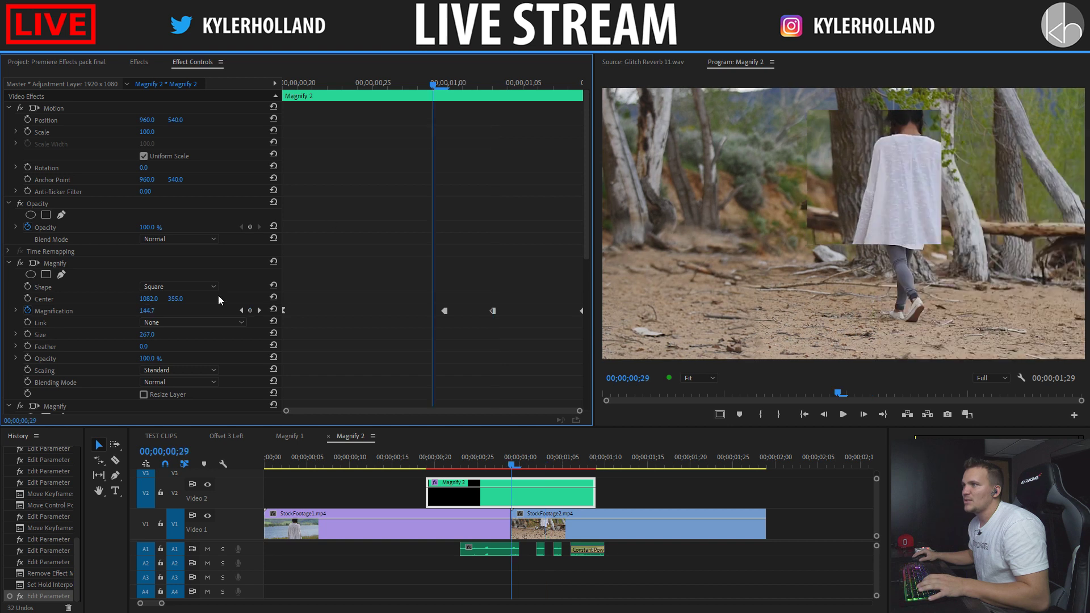
{"action": "left_click", "coordinate": [29, 296]}
{"action": "right_click", "coordinate": [432, 298]}
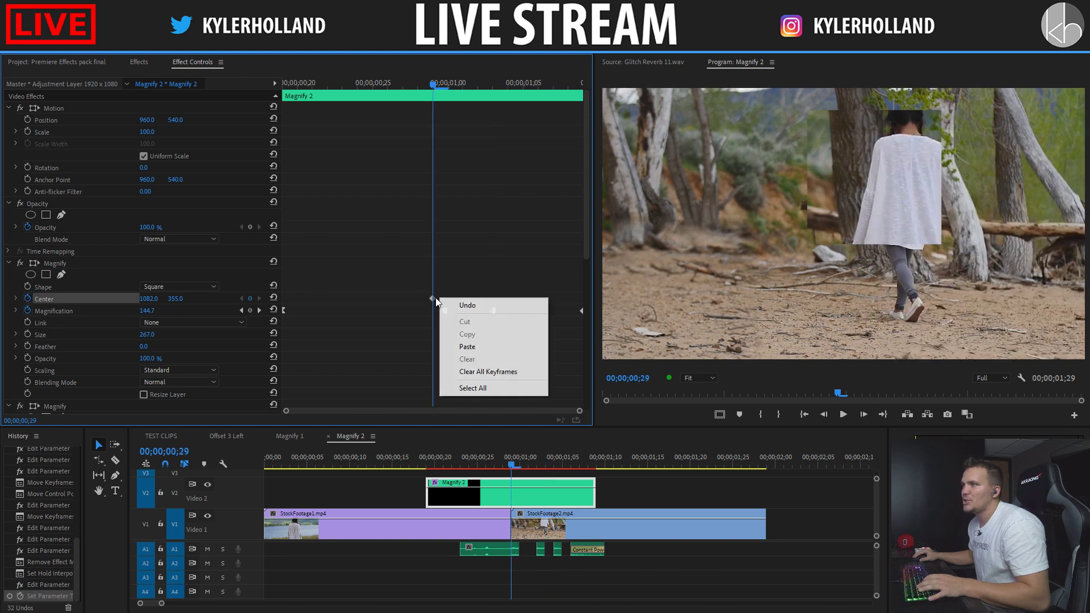
{"action": "mouse_move", "coordinate": [499, 395]}
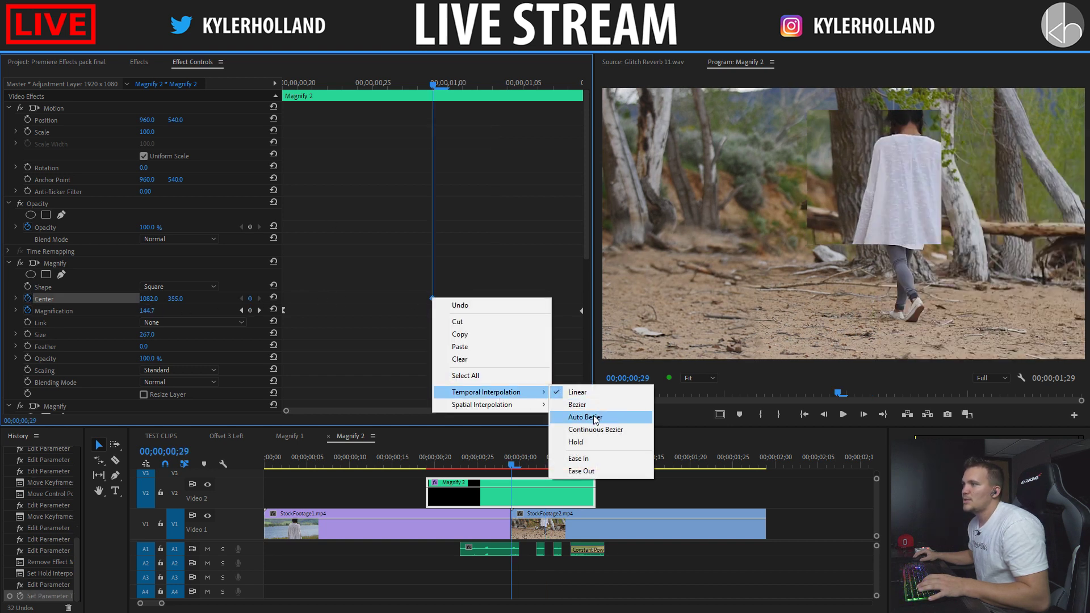
{"action": "left_click", "coordinate": [576, 442]}
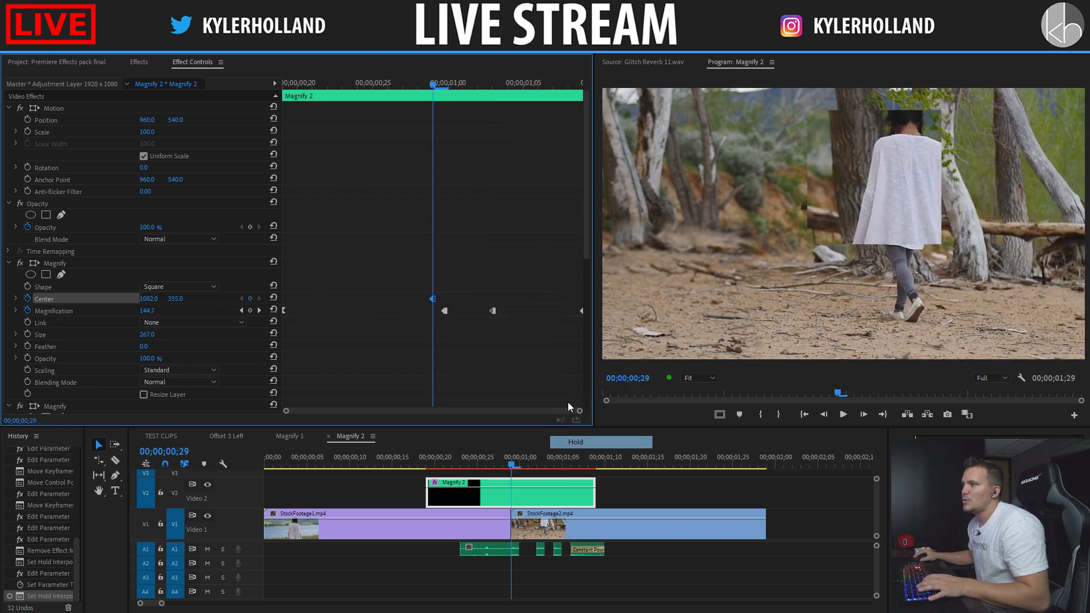
Step: Keyframe the first Magnify effect's Center X to 136 at 00;00;01;02 and Center Y to 952 at 00;00;01;07
{"action": "left_click", "coordinate": [482, 80]}
{"action": "left_click_drag", "start_coordinate": [149, 299], "coordinate": [79, 298]}
{"action": "left_click", "coordinate": [556, 86]}
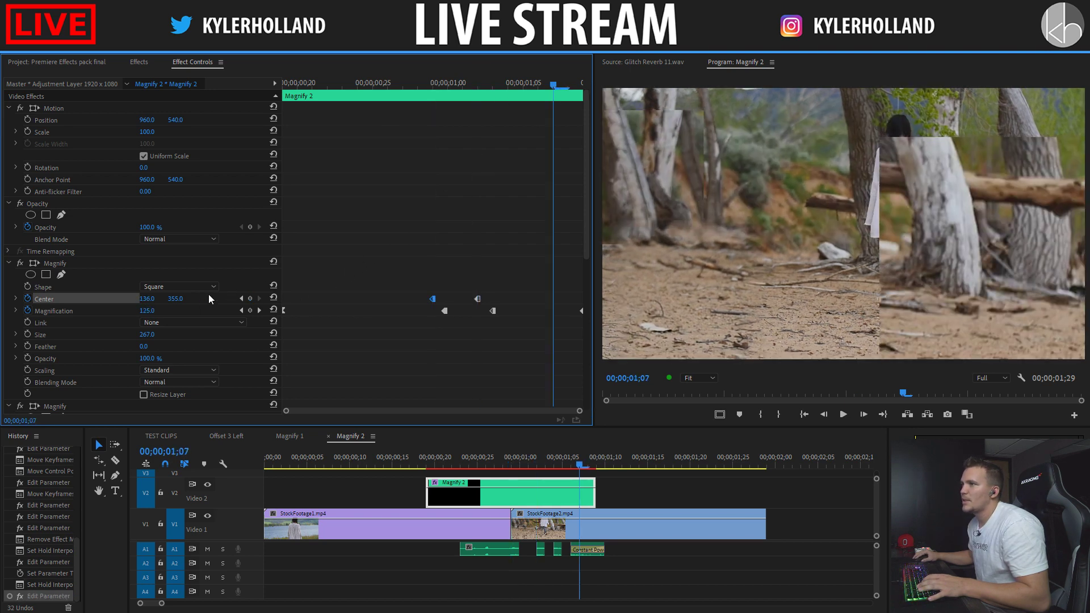
{"action": "left_click_drag", "start_coordinate": [176, 299], "coordinate": [364, 299]}
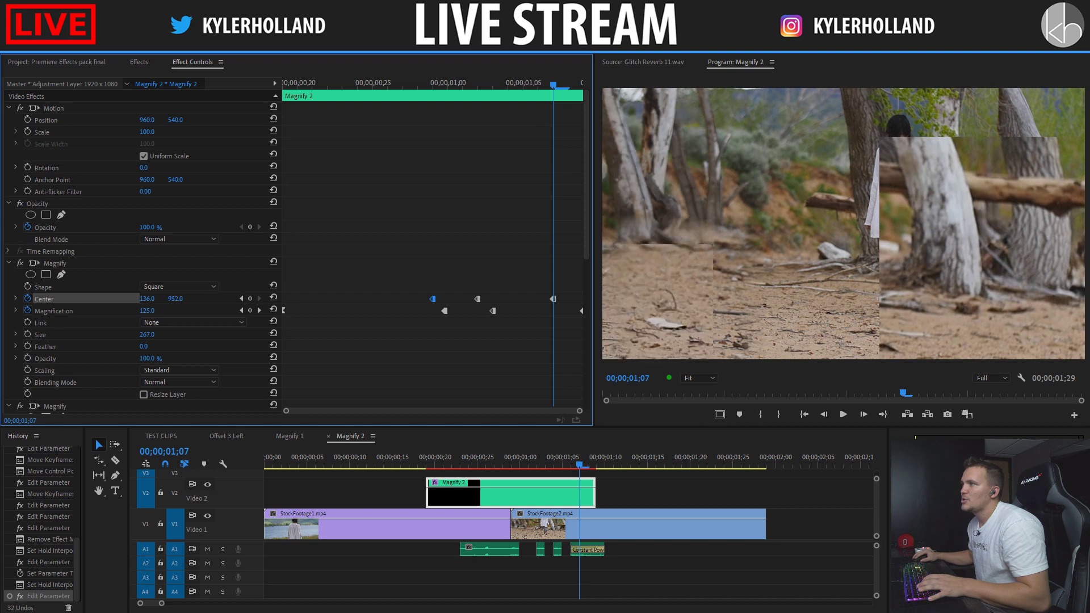
Step: Add a shifted Center X keyframe to the first Magnify effect at 00;00;00;22 and play the transition
{"action": "left_click", "coordinate": [328, 85]}
{"action": "key", "text": "space"}
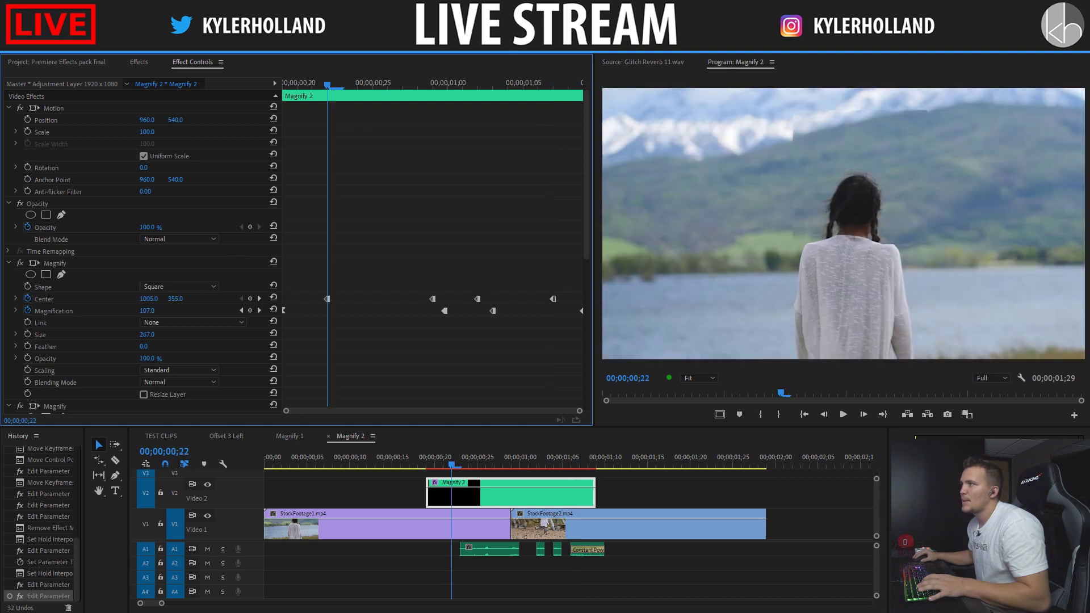
{"action": "left_click", "coordinate": [418, 462]}
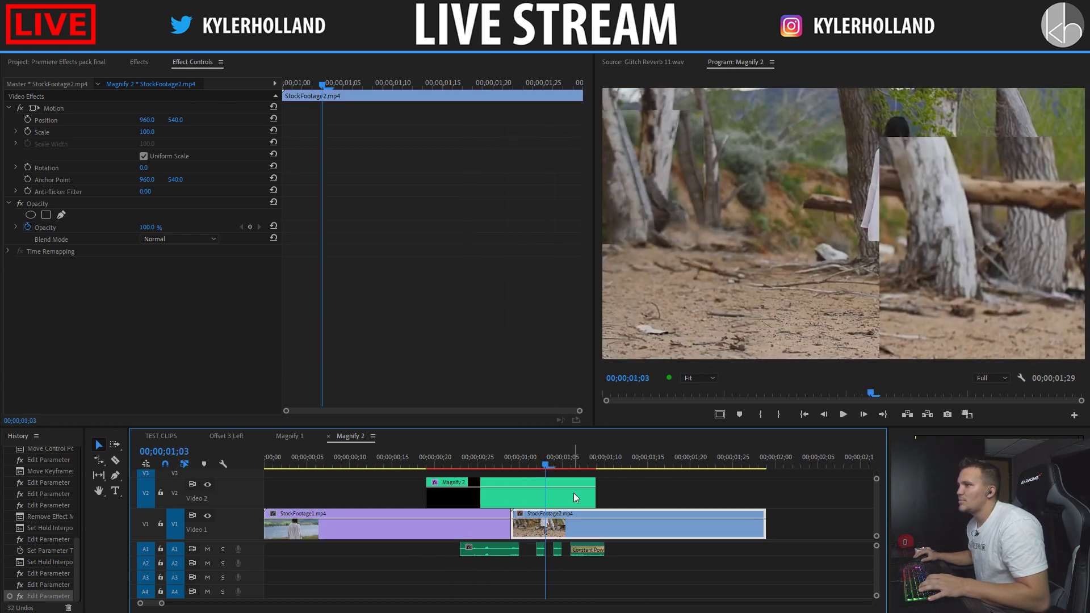
{"action": "key", "text": "space"}
Step: Toggle the first and second Magnify effects off and on at 00;00;01;02 to compare their contributions
{"action": "left_click", "coordinate": [525, 485]}
{"action": "left_click", "coordinate": [535, 457]}
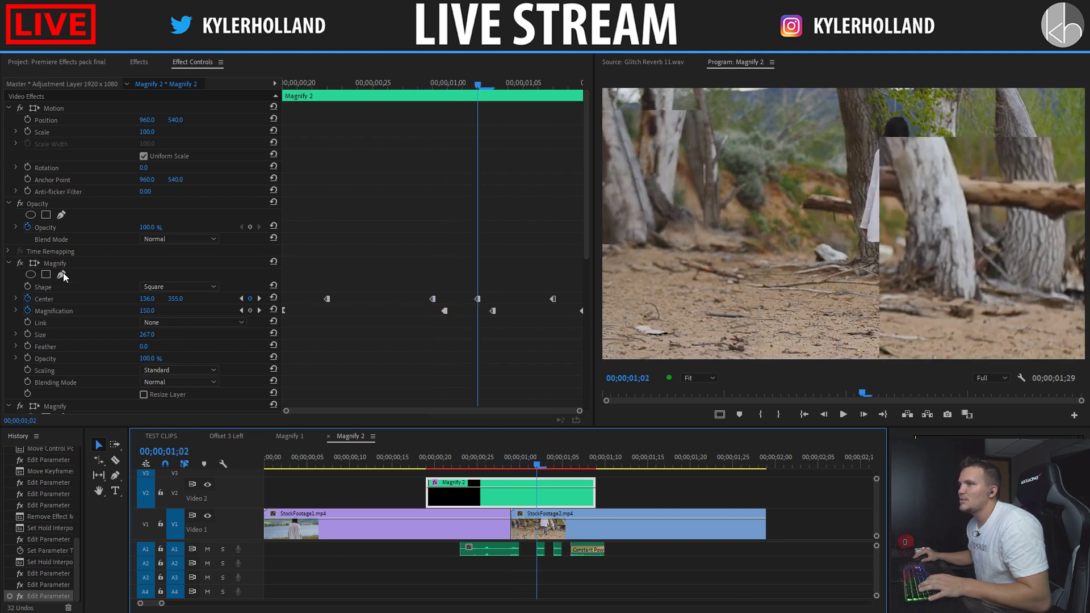
{"action": "double_click", "coordinate": [20, 264]}
{"action": "left_click_drag", "start_coordinate": [588, 219], "coordinate": [587, 336]}
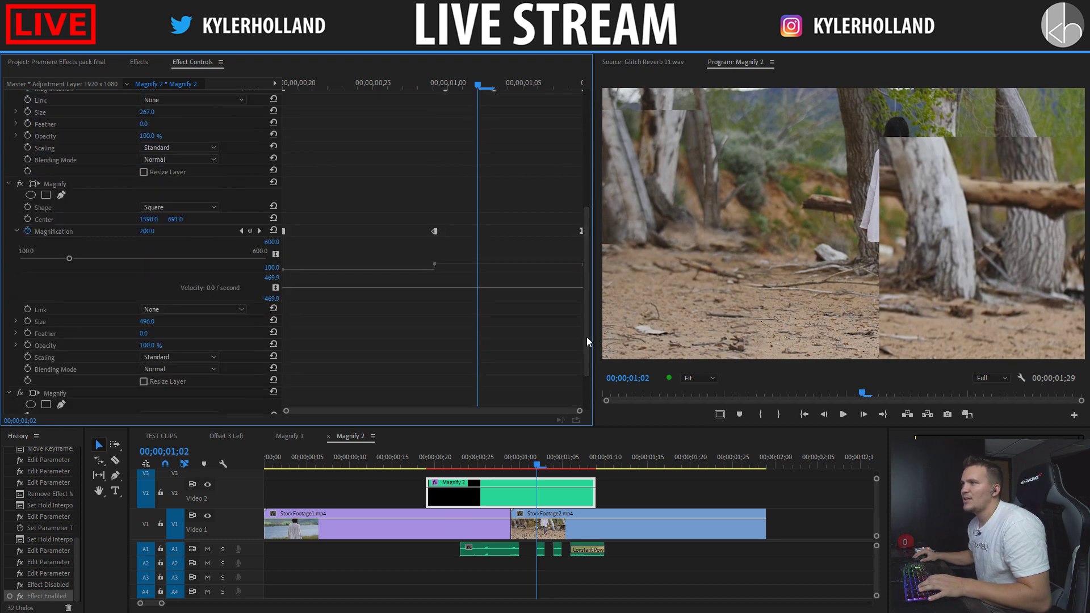
{"action": "left_click", "coordinate": [23, 182]}
{"action": "left_click", "coordinate": [23, 182]}
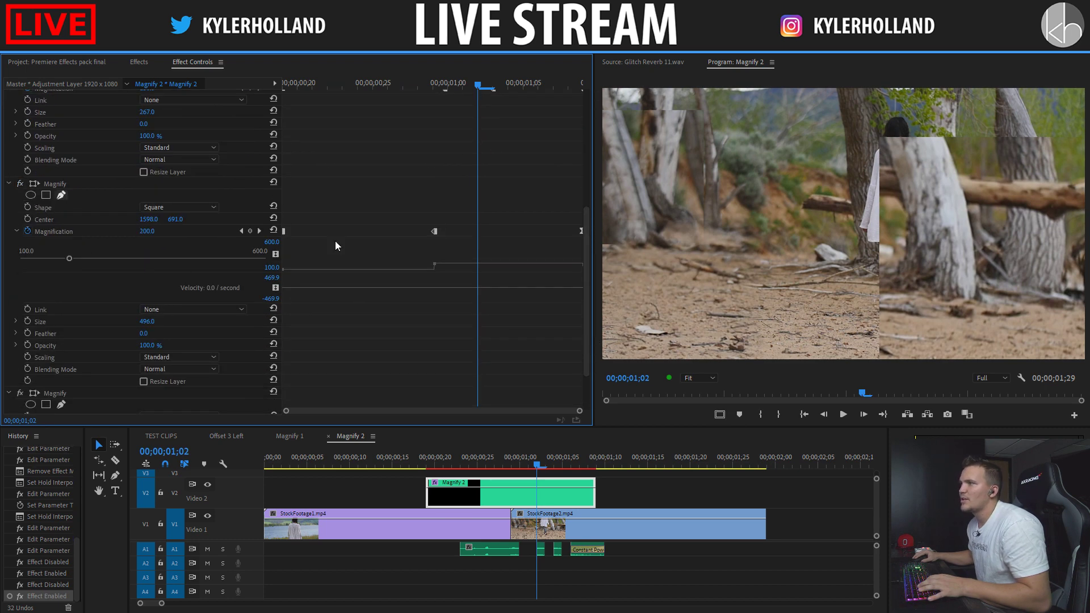
Step: Keyframe the second Magnify effect's Center from about 00;00;00;29 and move it to 244, 691 at 00;00;01;07
{"action": "left_click", "coordinate": [26, 219]}
{"action": "left_click_drag", "start_coordinate": [479, 221], "coordinate": [440, 220]}
{"action": "left_click", "coordinate": [558, 85]}
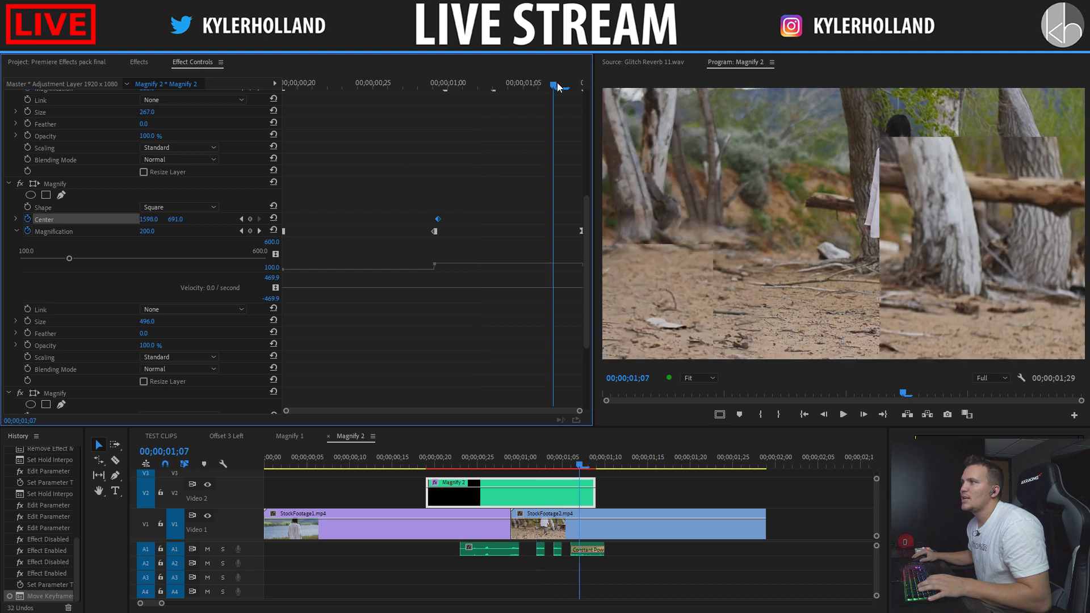
{"action": "left_click_drag", "start_coordinate": [982, 250], "coordinate": [643, 307]}
Step: Play the transition from 00;00;00;20 to review the second Magnify effect's moving Center
{"action": "left_click", "coordinate": [435, 459]}
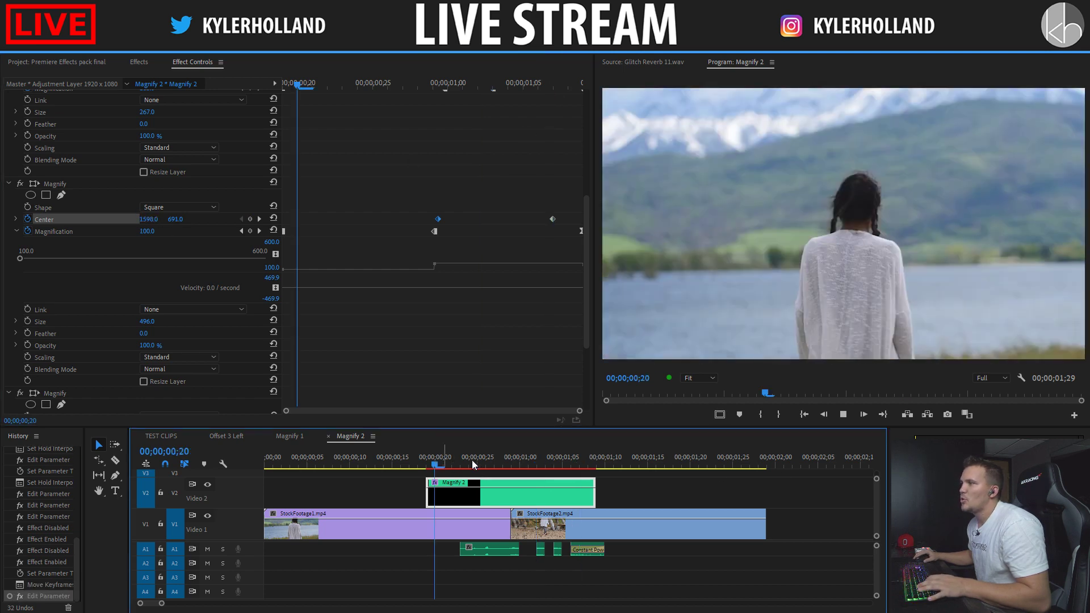
{"action": "key", "text": "space"}
{"action": "left_click", "coordinate": [510, 461]}
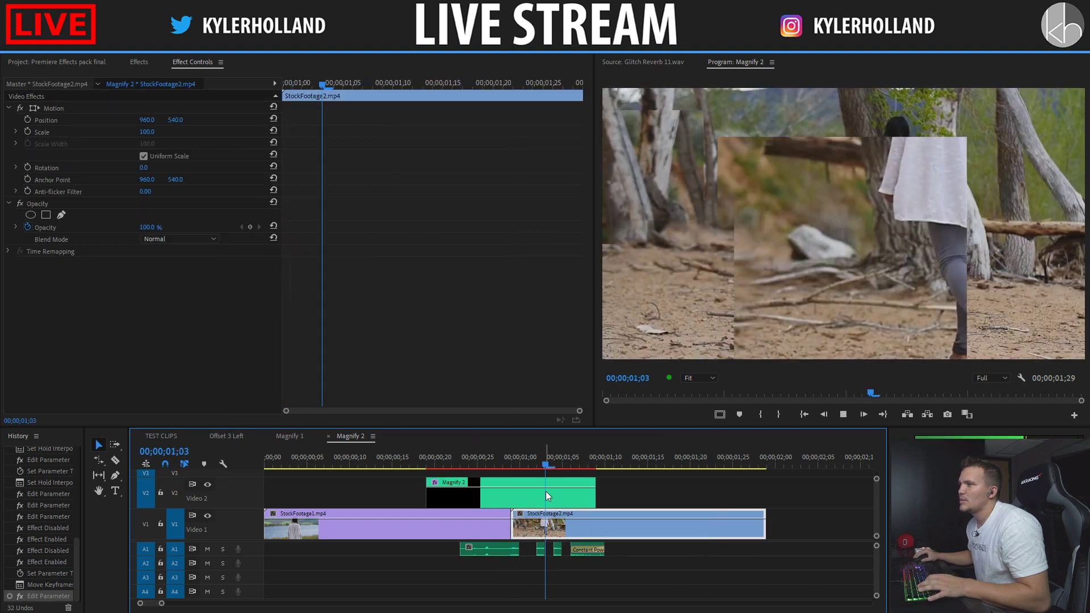
Step: Apply Hold temporal interpolation to the second Magnify effect's first Center keyframe
{"action": "left_click", "coordinate": [546, 492]}
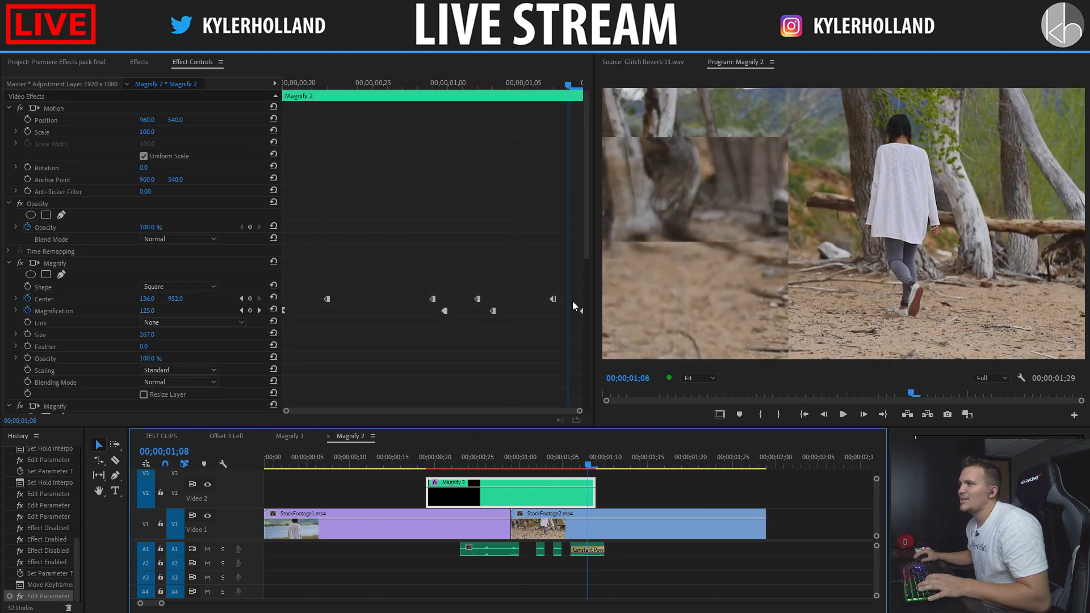
{"action": "left_click_drag", "start_coordinate": [587, 241], "coordinate": [587, 327]}
{"action": "right_click", "coordinate": [439, 279]}
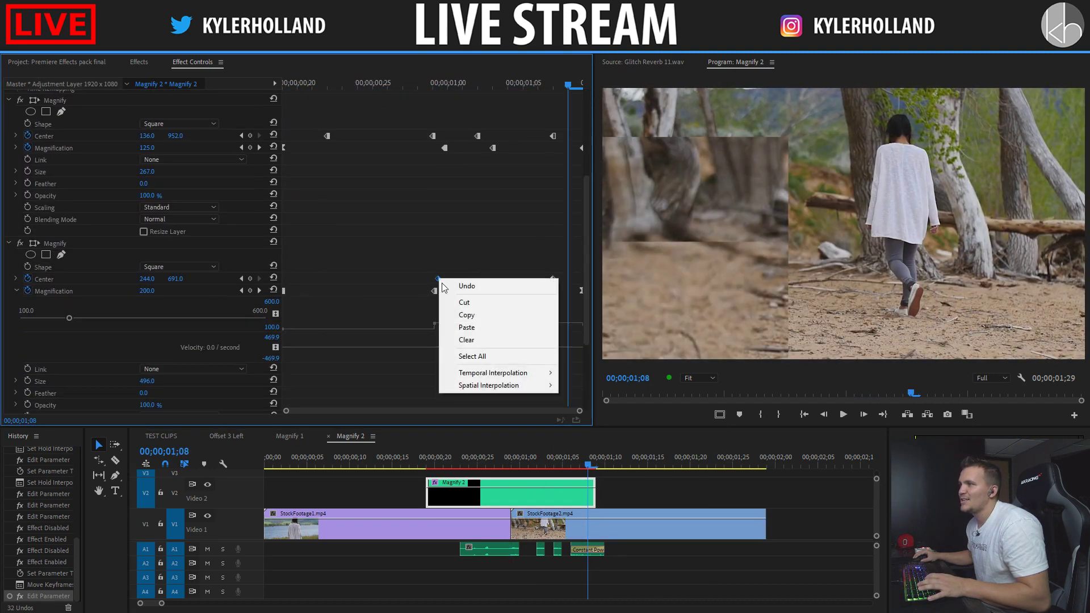
{"action": "mouse_move", "coordinate": [528, 373]}
{"action": "left_click", "coordinate": [602, 422]}
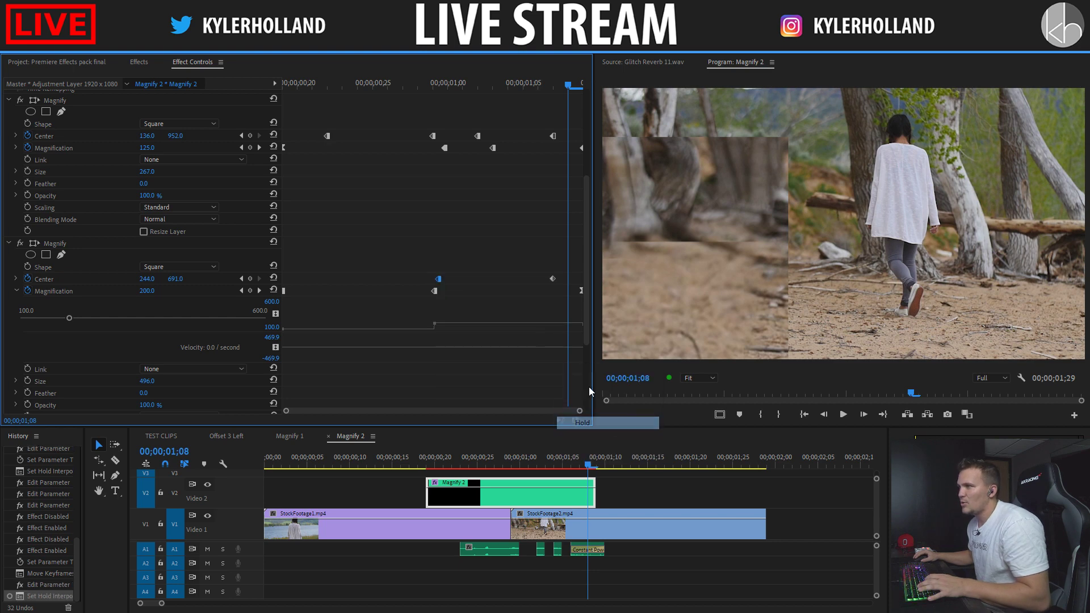
Step: Replay the transition to check the second Magnify effect's held Center jump
{"action": "left_click", "coordinate": [424, 82]}
{"action": "key", "text": "space"}
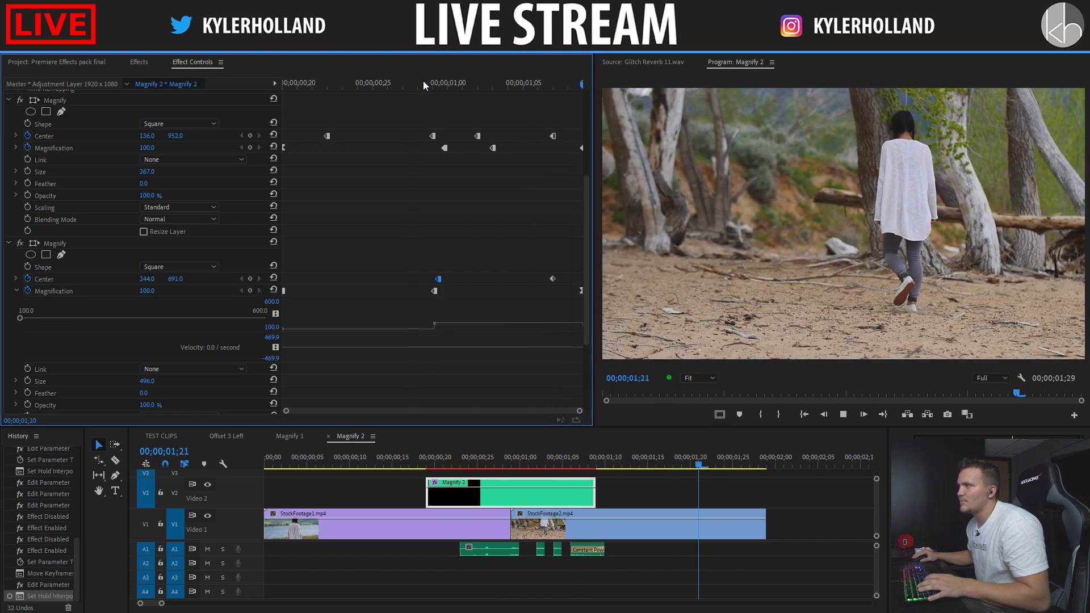
{"action": "left_click", "coordinate": [424, 80]}
{"action": "left_click", "coordinate": [426, 525]}
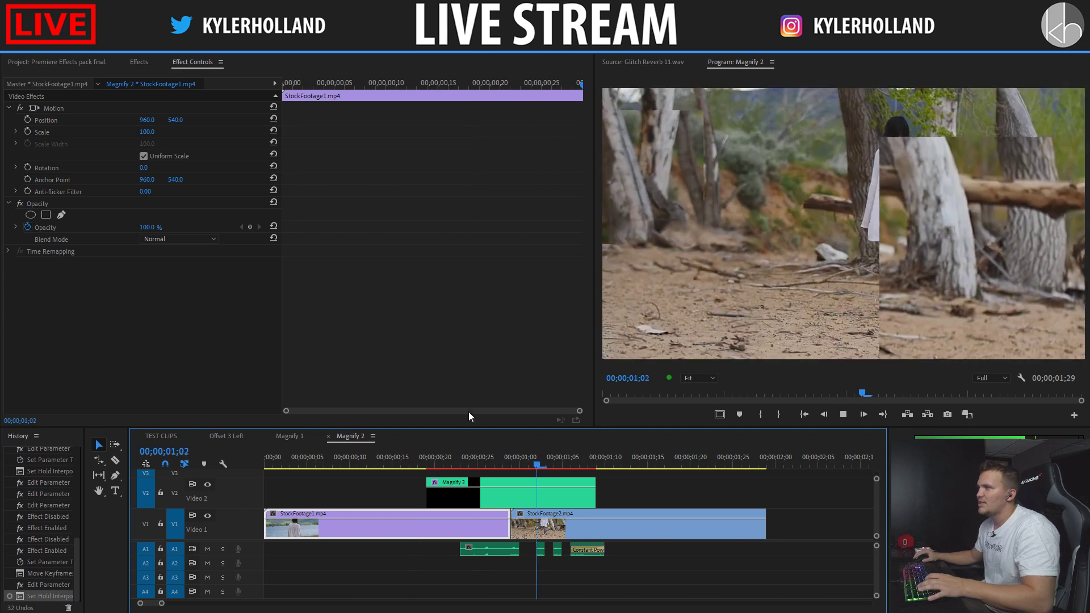
Step: Split the Magnify 2 adjustment layer at 00;00;00;29, where the two stock clips meet
{"action": "left_click", "coordinate": [421, 458]}
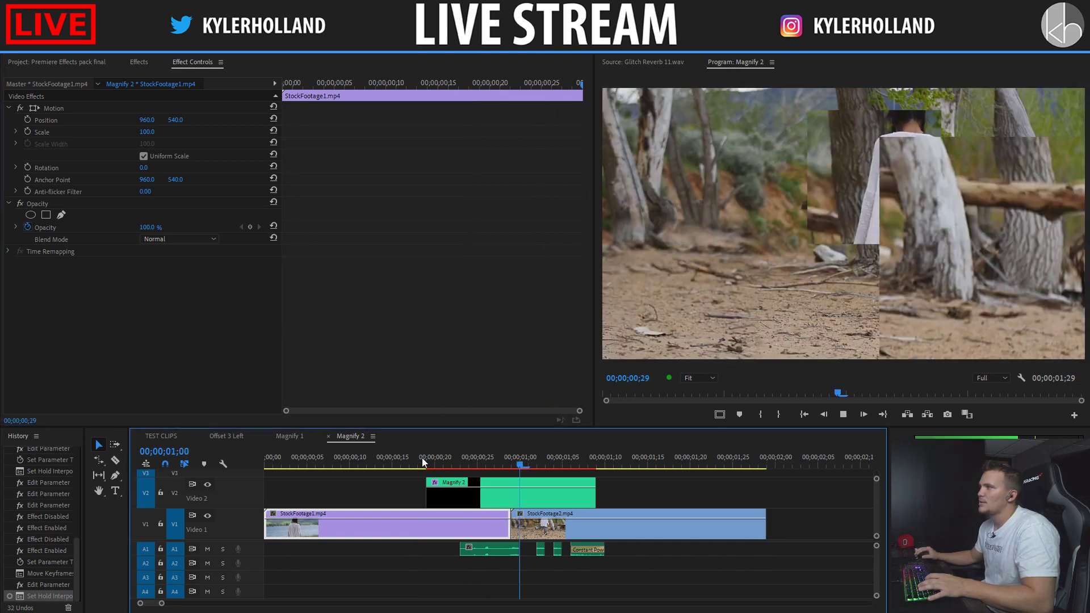
{"action": "left_click_drag", "start_coordinate": [478, 465], "coordinate": [509, 461]}
{"action": "key", "text": "ctrl+k"}
{"action": "left_click", "coordinate": [522, 500]}
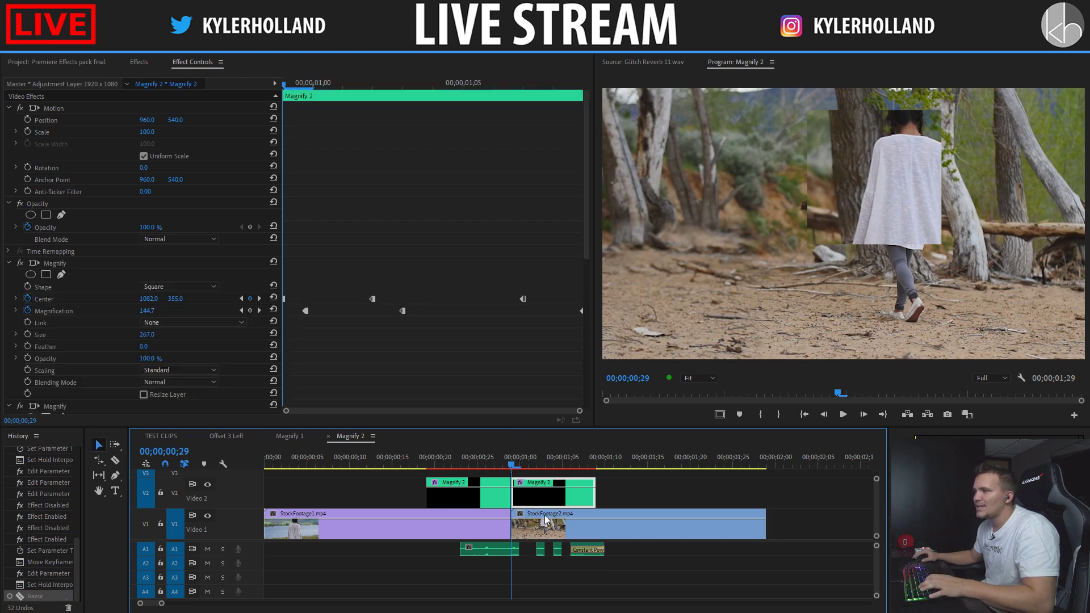
Step: Play the split transition from 00;00;00;19 to check its glitch sound timing
{"action": "left_click", "coordinate": [427, 458]}
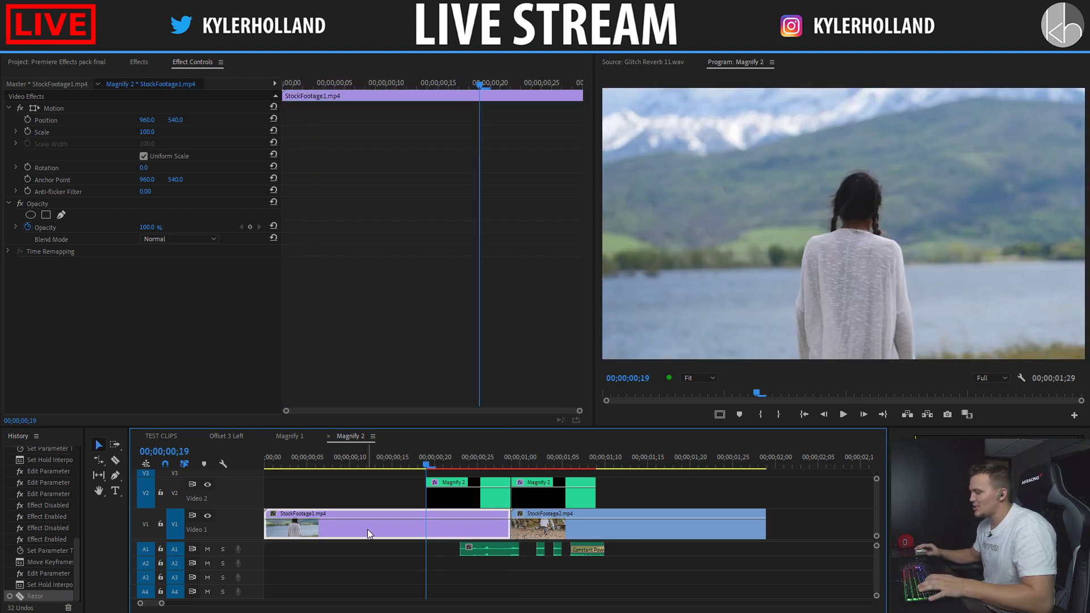
{"action": "key", "text": "XF86AudioRaiseVolume"}
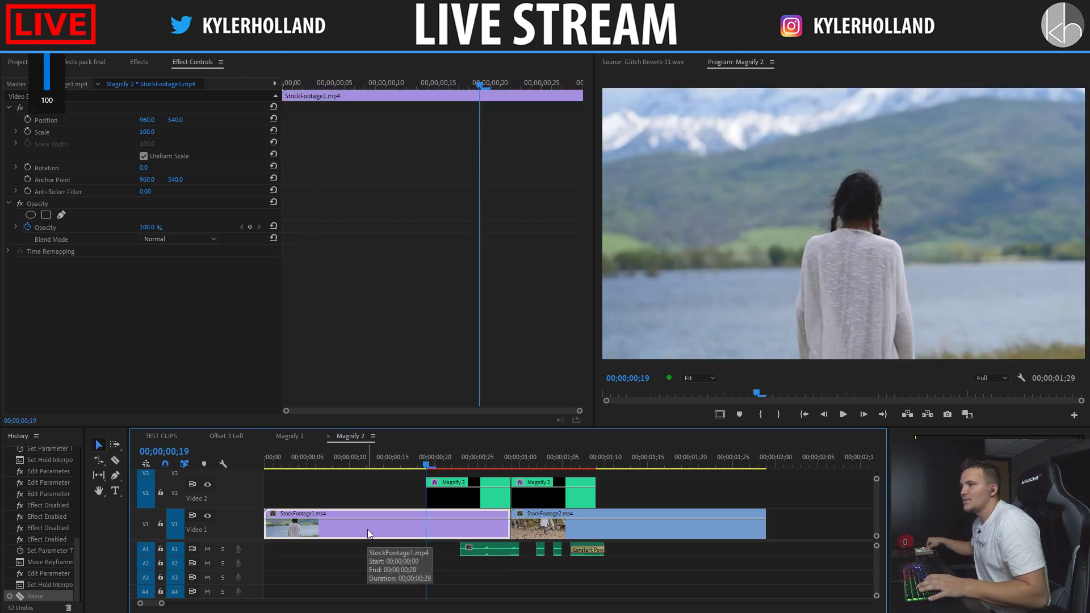
{"action": "key", "text": "space"}
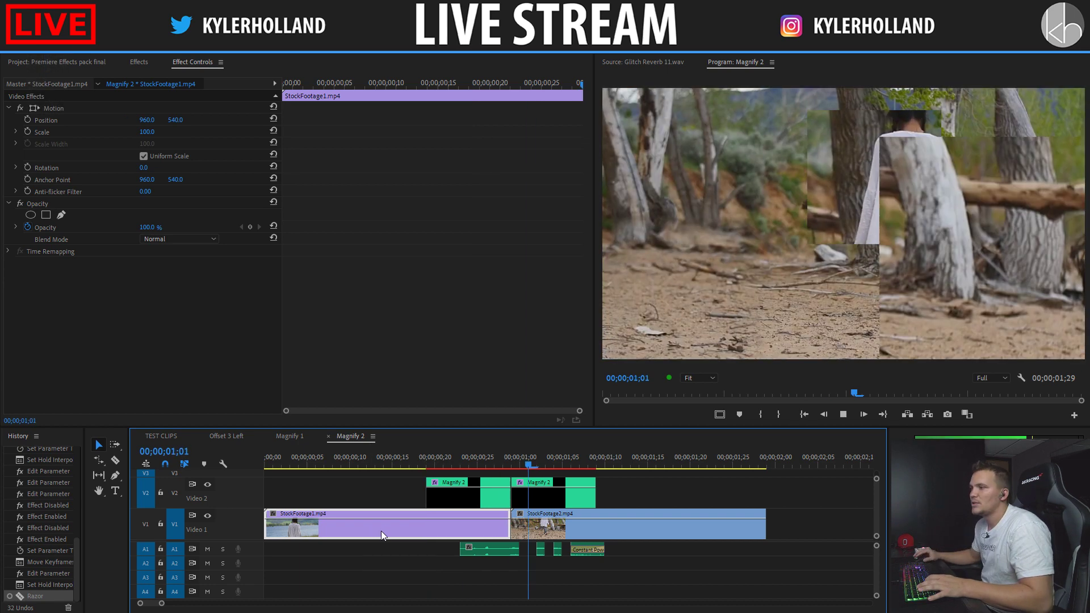
Step: Move the first Glitch Reverb 8.wav clip to start at 00;00;00;20 and cut it at 00;00;00;24 and 00;00;00;26
{"action": "left_click_drag", "start_coordinate": [408, 462], "coordinate": [494, 461]}
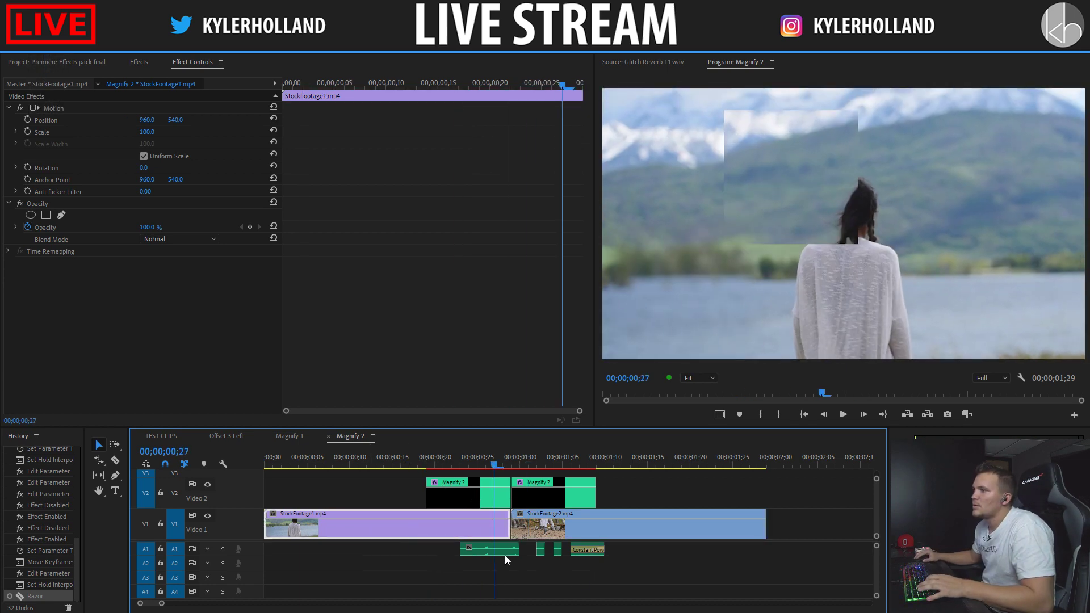
{"action": "left_click_drag", "start_coordinate": [506, 555], "coordinate": [480, 555]}
{"action": "key", "text": "Left"}
{"action": "key", "text": "Left"}
{"action": "key", "text": "Left"}
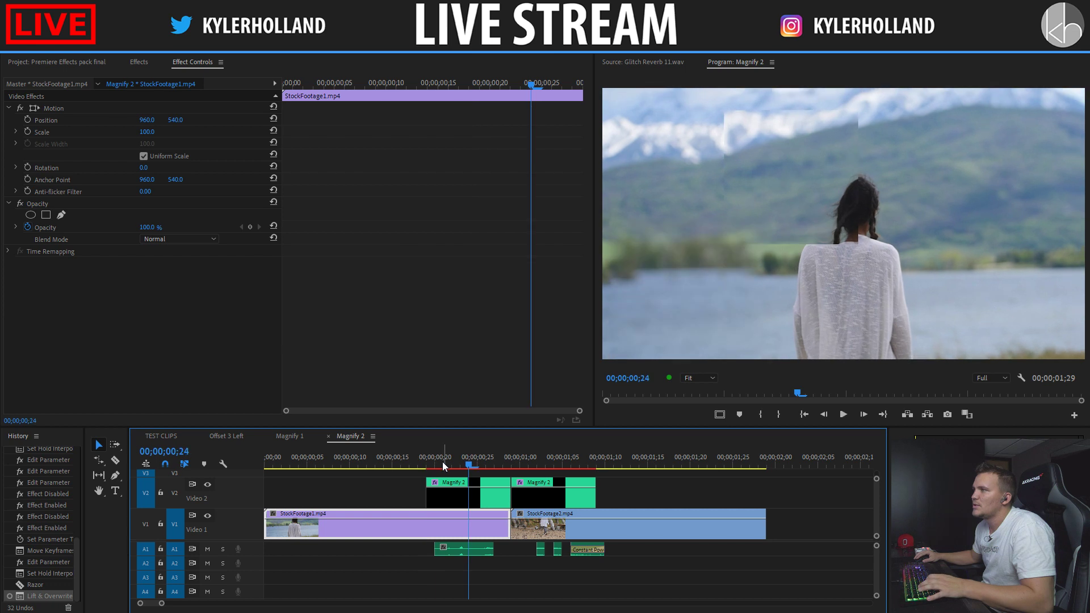
{"action": "key", "text": "="}
{"action": "key", "text": "c"}
{"action": "left_click", "coordinate": [569, 555]}
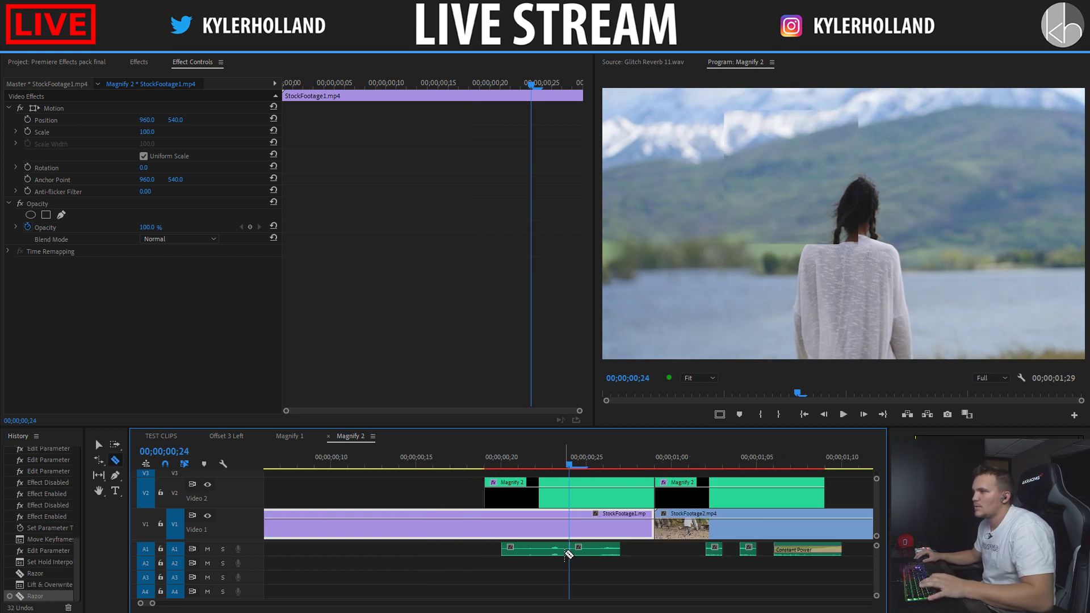
{"action": "left_click", "coordinate": [603, 550]}
{"action": "key", "text": "v"}
Step: Move the first glitch sound over StockFootage2 to 00;00;01;00 and lengthen it to two frames
{"action": "key", "text": "Right"}
{"action": "key", "text": "Right"}
{"action": "key", "text": "Right"}
{"action": "key", "text": "Right"}
{"action": "key", "text": "Right"}
{"action": "key", "text": "Right"}
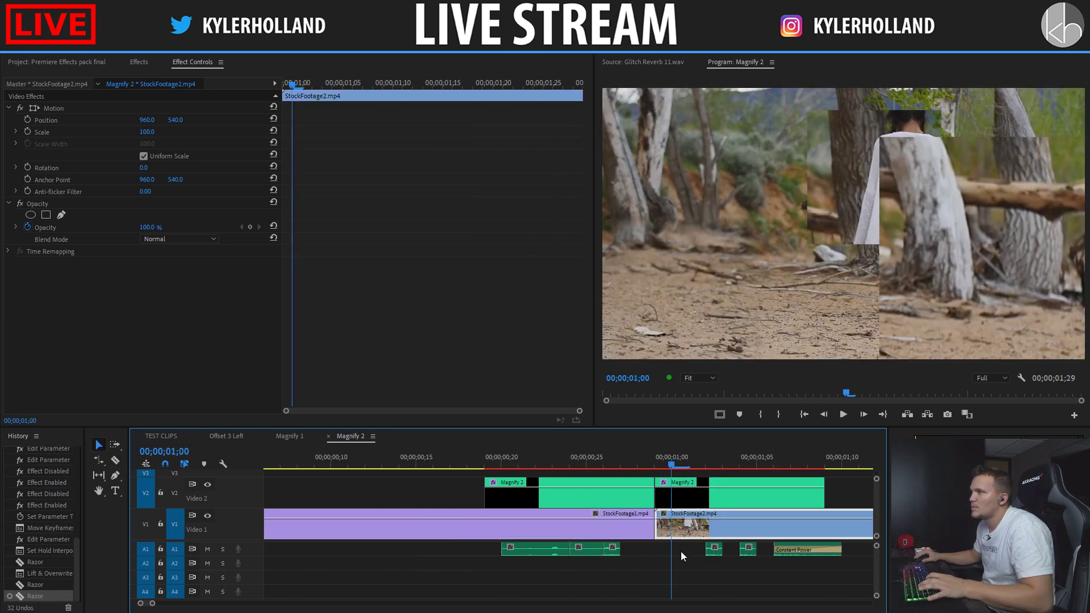
{"action": "left_click_drag", "start_coordinate": [707, 552], "coordinate": [675, 551]}
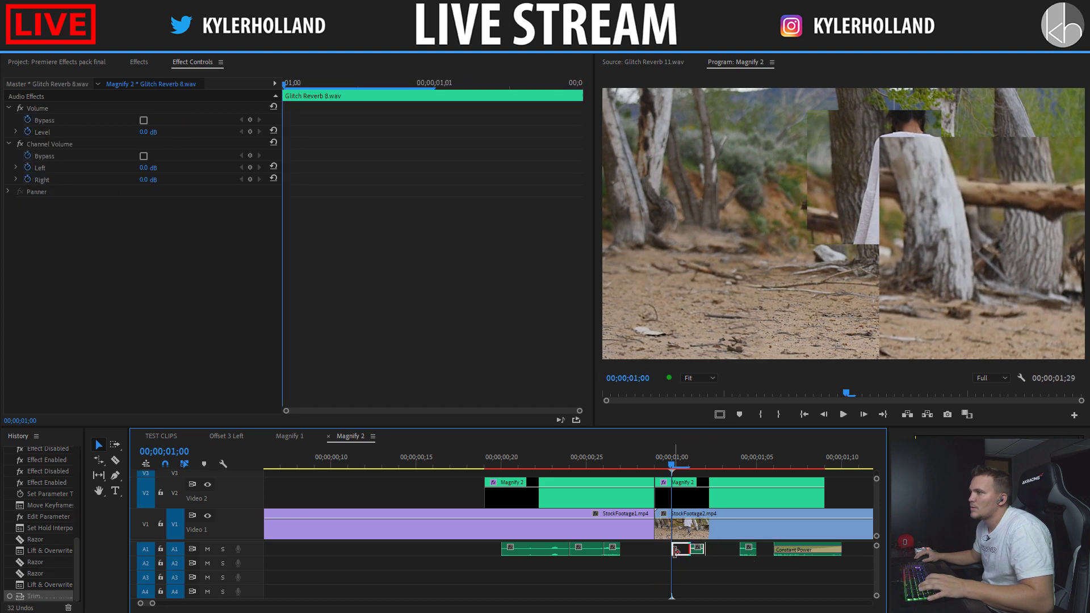
Step: Play the transition to review the repositioned glitch sounds
{"action": "left_click", "coordinate": [684, 524]}
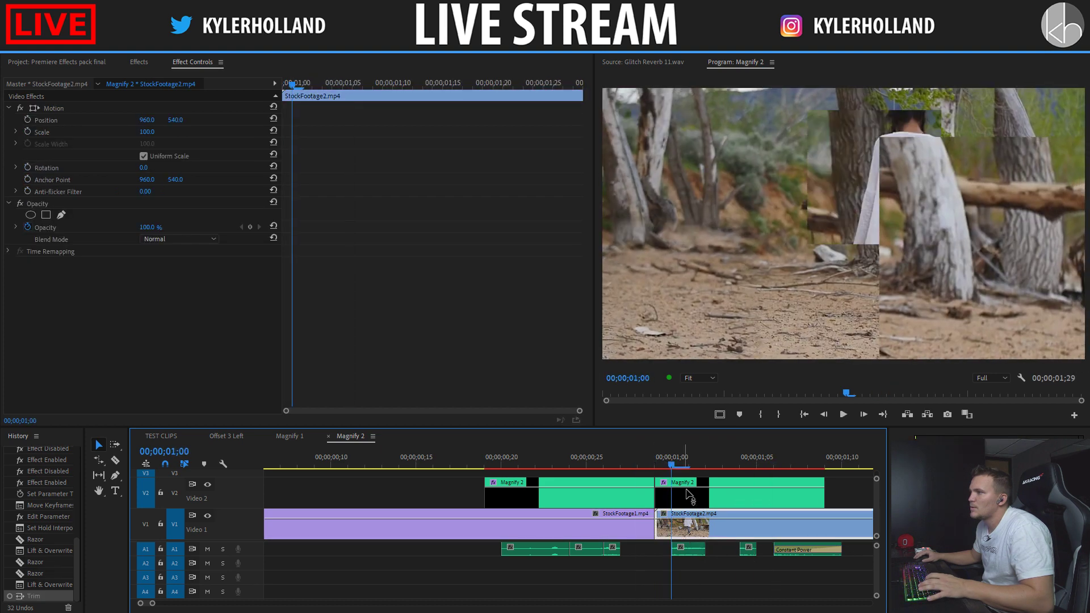
{"action": "key", "text": "space"}
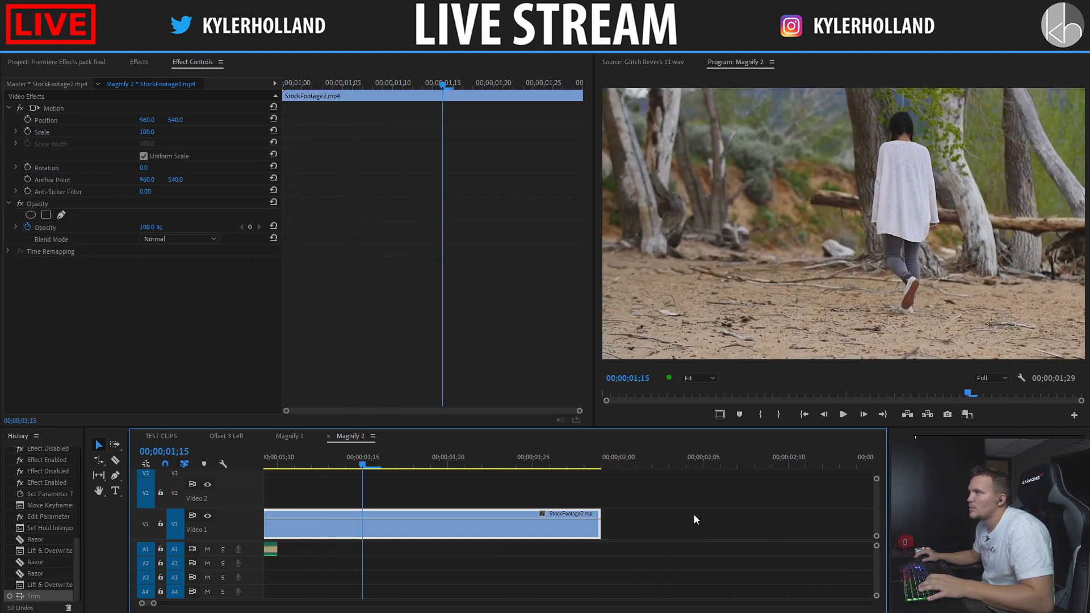
{"action": "key", "text": "minus"}
{"action": "key", "text": "minus"}
{"action": "left_click", "coordinate": [505, 502]}
{"action": "key", "text": "Up"}
{"action": "key", "text": "Up"}
{"action": "key", "text": "Up"}
{"action": "key", "text": "space"}
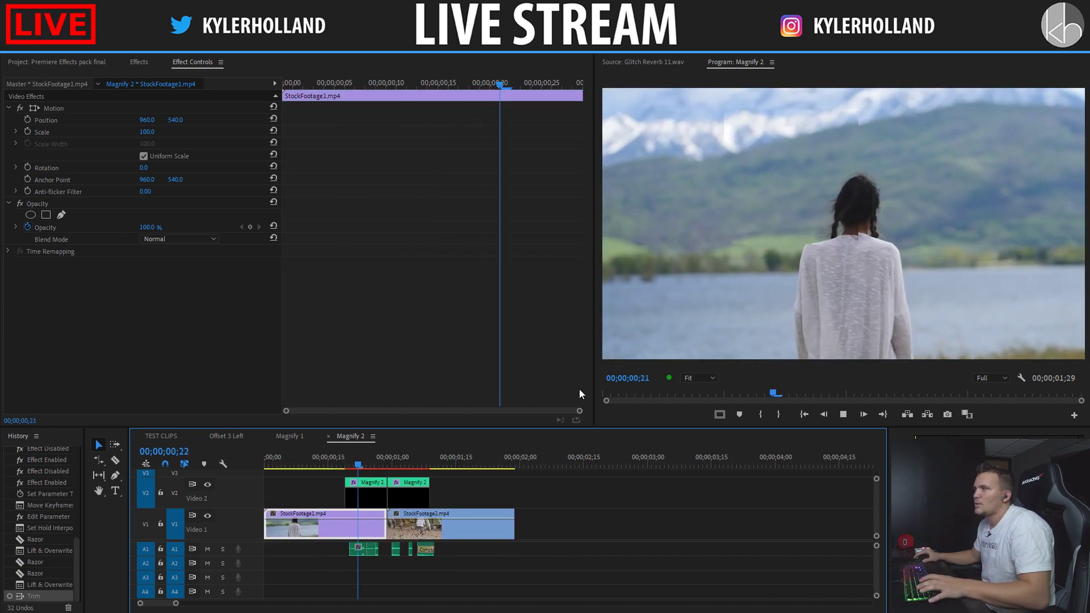
{"action": "key", "text": "space"}
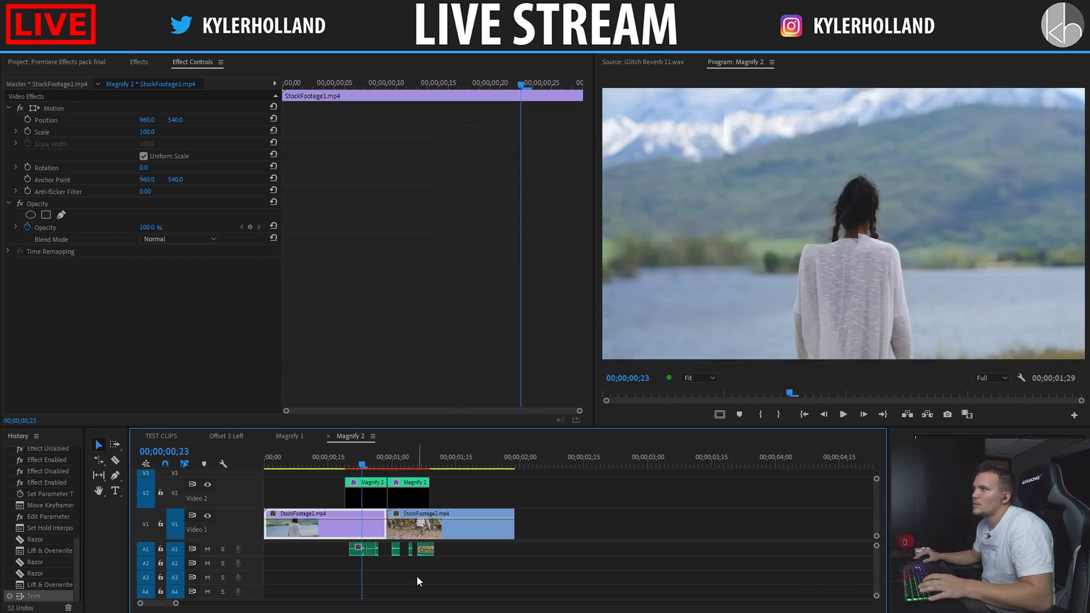
Step: Cut the first glitch sound at 00;00;00;22 and copy its opening two-frame piece to 00;00;00;27
{"action": "key", "text": "equal"}
{"action": "key", "text": "equal"}
{"action": "key", "text": "x"}
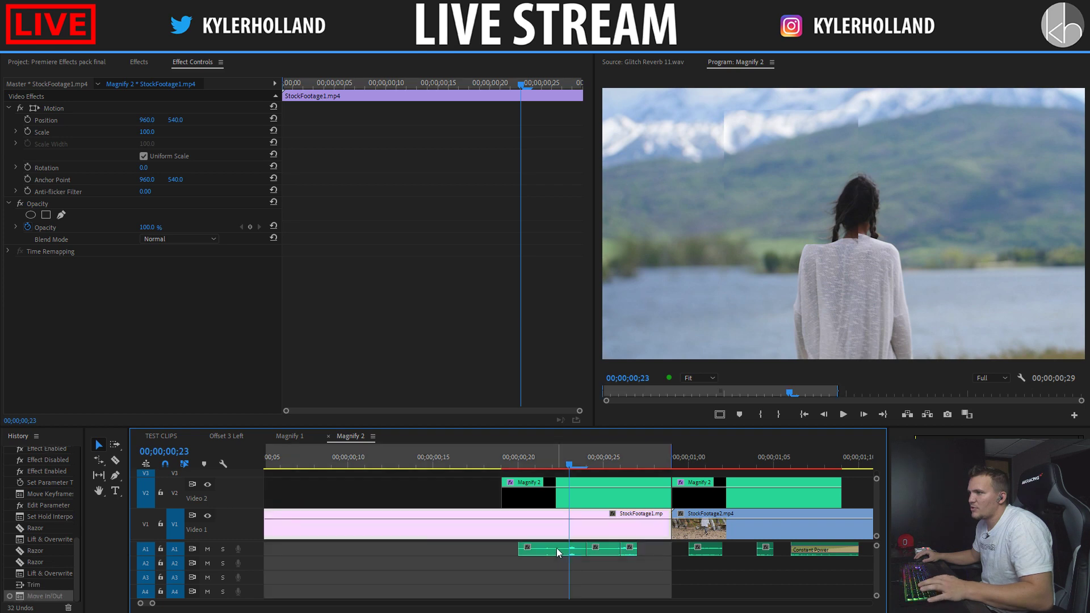
{"action": "key", "text": "c"}
{"action": "left_click", "coordinate": [554, 549]}
{"action": "key", "text": "v"}
{"action": "left_click", "coordinate": [535, 551]}
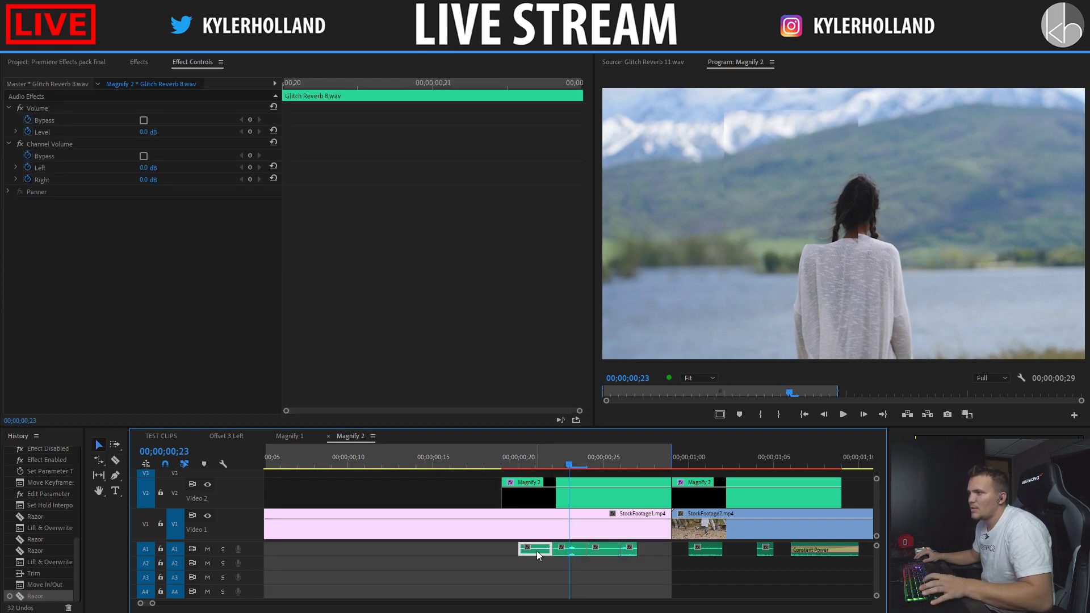
{"action": "left_click_drag", "start_coordinate": [536, 551], "coordinate": [662, 550]}
Step: Play across the edit to check the glitch sound copied before the cut
{"action": "left_click", "coordinate": [496, 461]}
{"action": "key", "text": "space"}
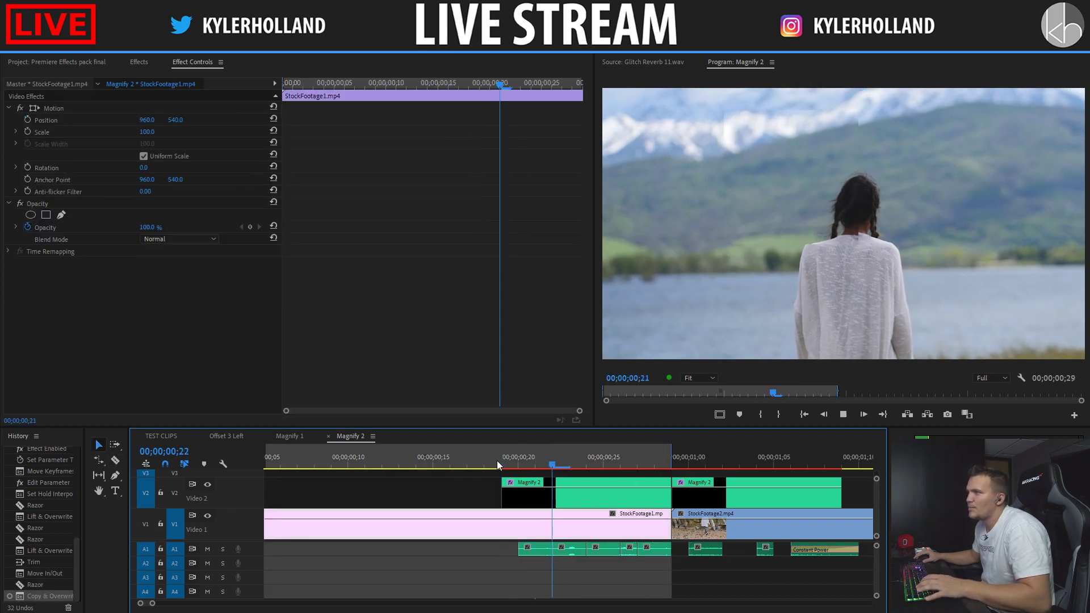
{"action": "key", "text": "space"}
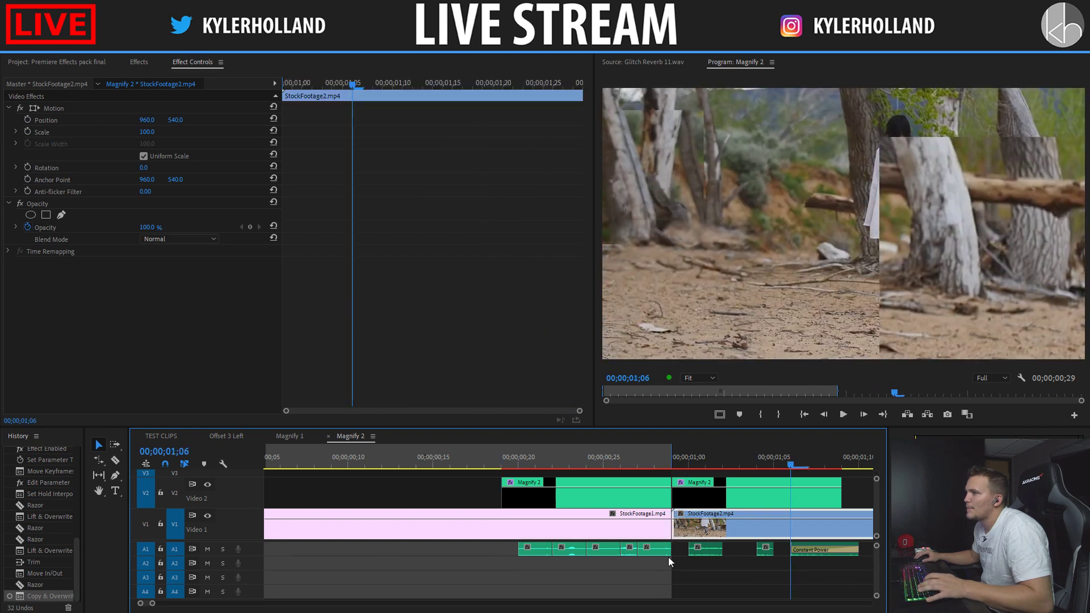
Step: Copy the one-frame glitch slice to 00;00;01;03 and apply the default Constant Power transition to it
{"action": "left_click_drag", "start_coordinate": [630, 553], "coordinate": [749, 551]}
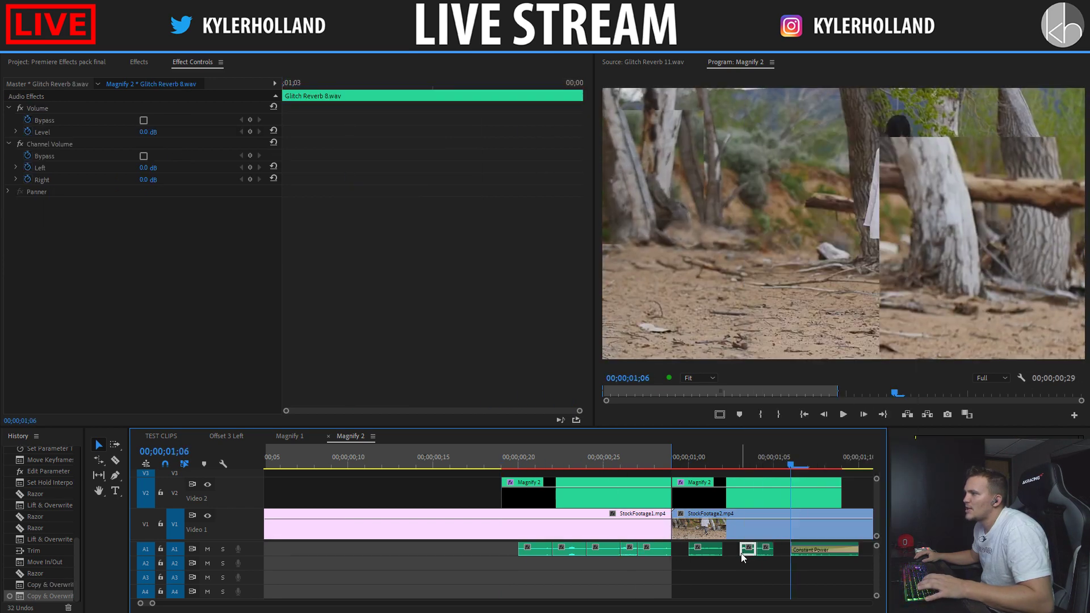
{"action": "right_click", "coordinate": [741, 553]}
{"action": "left_click", "coordinate": [780, 611]}
Step: Replay and scrub the whole transition to review the finished glitch sounds against the Magnify jumps
{"action": "left_click", "coordinate": [520, 461]}
{"action": "key", "text": "space"}
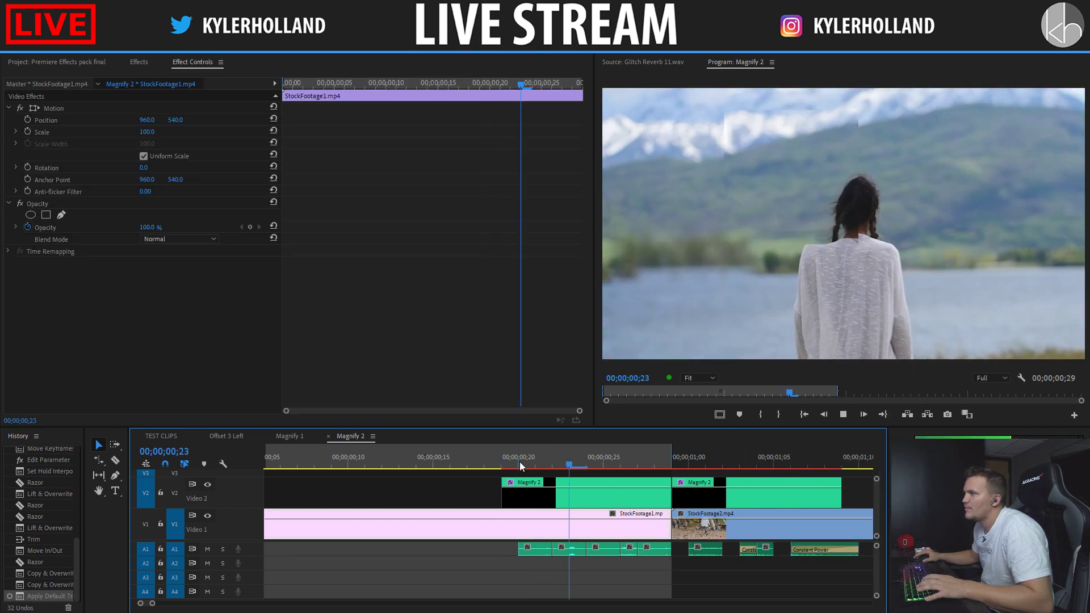
{"action": "key", "text": "space"}
{"action": "key", "text": "minus"}
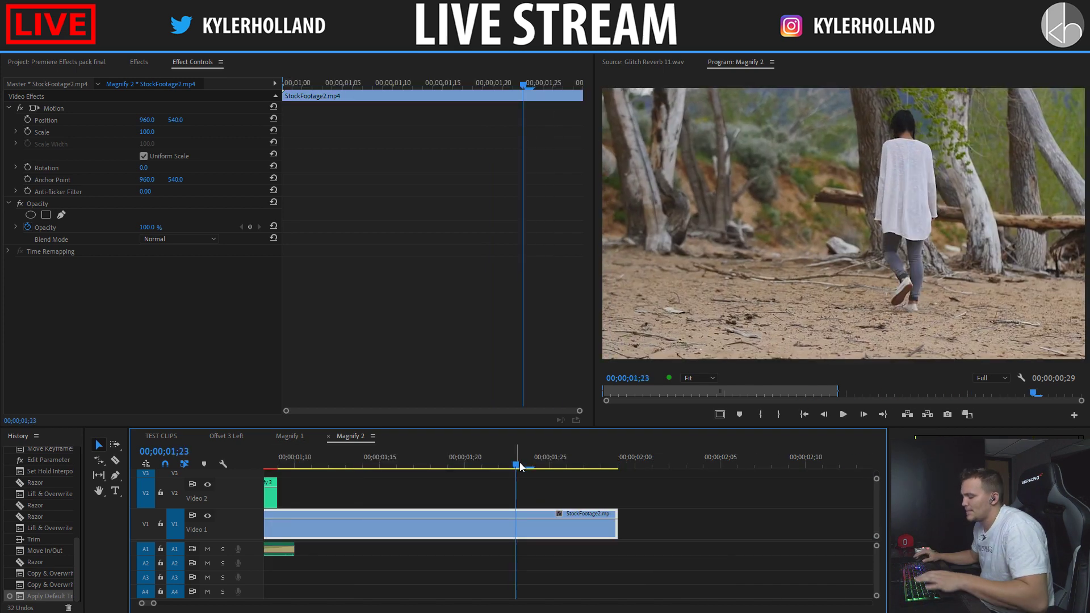
{"action": "key", "text": "minus"}
{"action": "left_click", "coordinate": [346, 458]}
{"action": "key", "text": "space"}
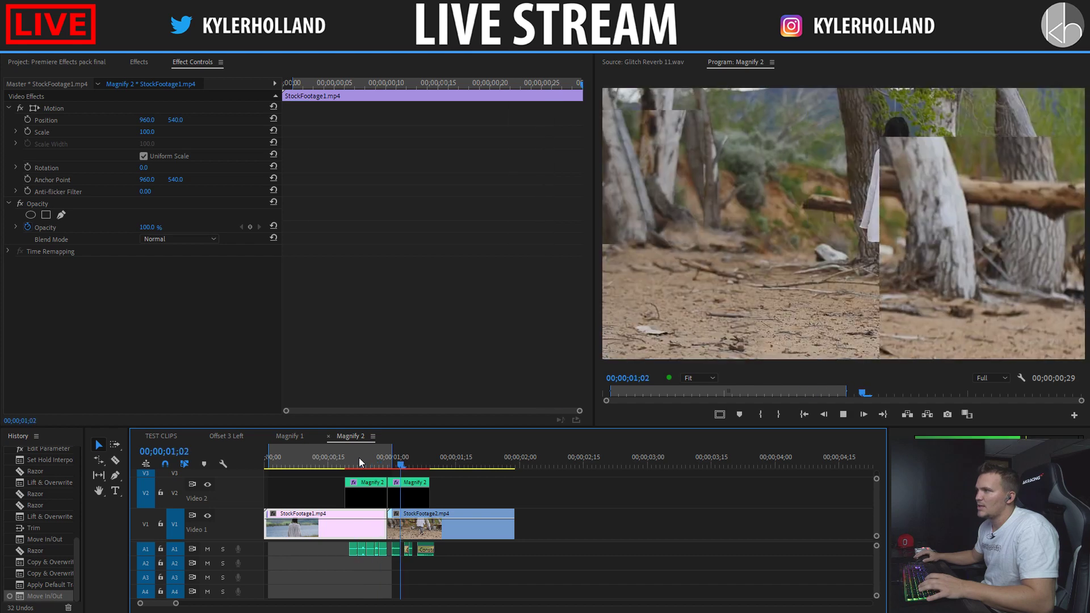
{"action": "left_click", "coordinate": [386, 461]}
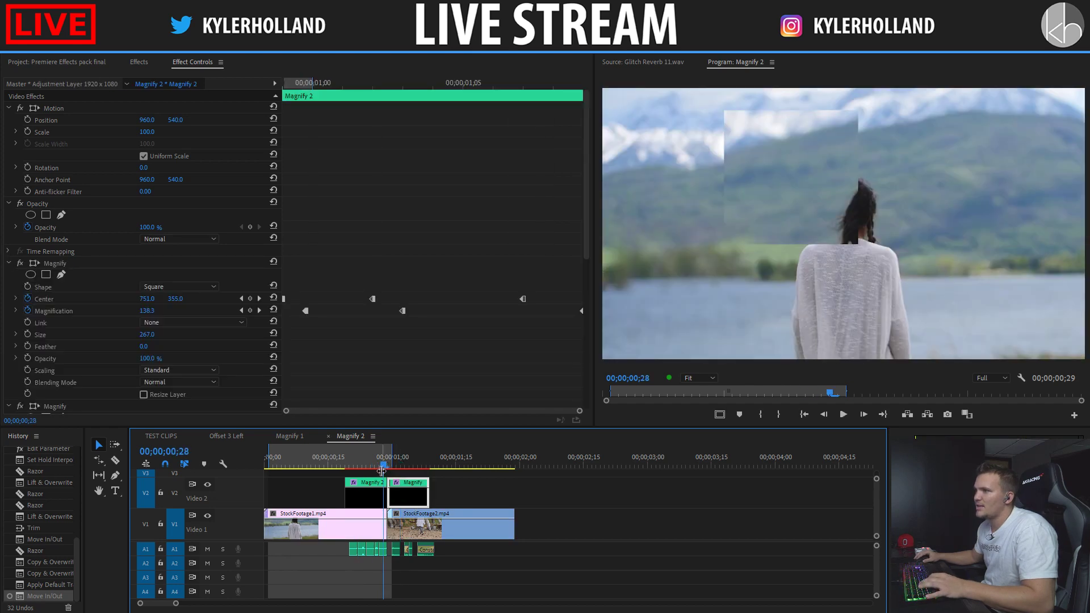
{"action": "left_click", "coordinate": [373, 465]}
{"action": "mouse_move", "coordinate": [373, 468]}
{"action": "left_mouse_down"}
{"action": "mouse_move", "coordinate": [417, 469]}
{"action": "mouse_move", "coordinate": [366, 468]}
{"action": "left_mouse_up"}
{"action": "key", "text": "space"}
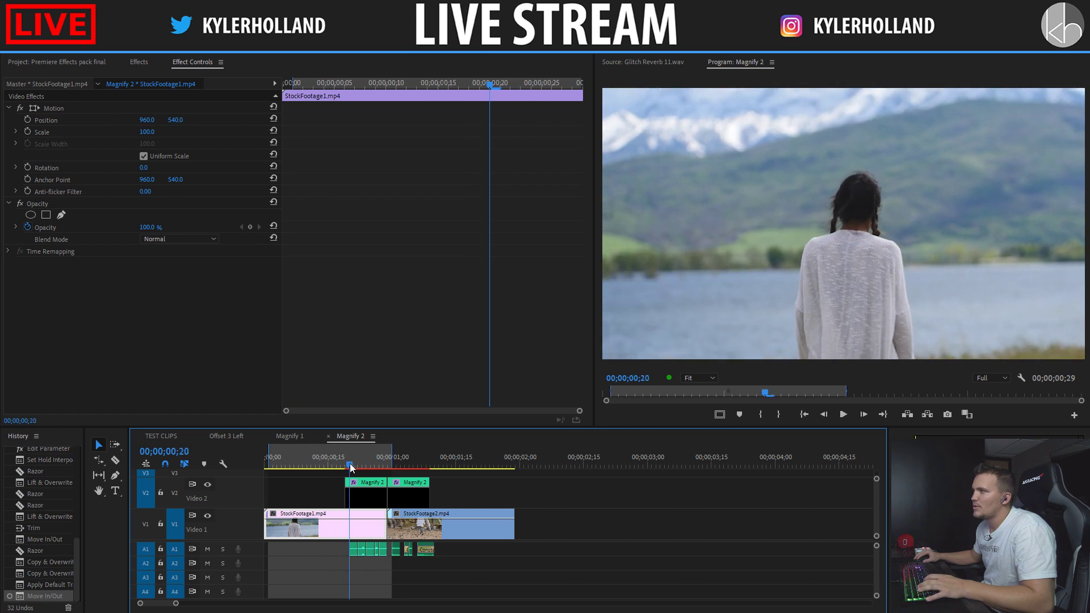
{"action": "left_click", "coordinate": [363, 466]}
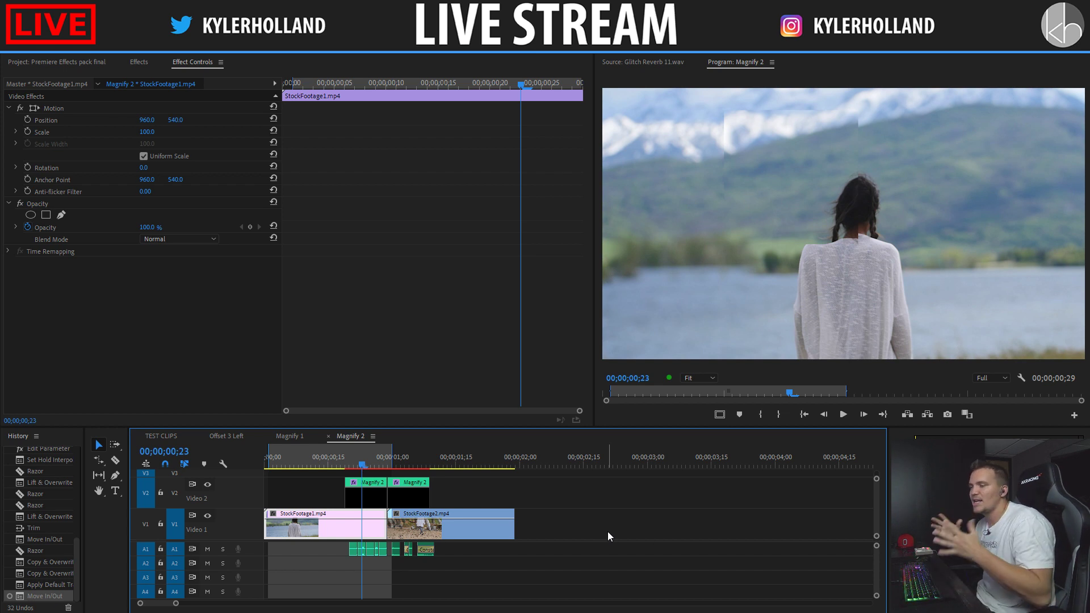
Step: Group the two Magnify 2 adjustment layer pieces on Video 2
{"action": "left_click", "coordinate": [138, 61]}
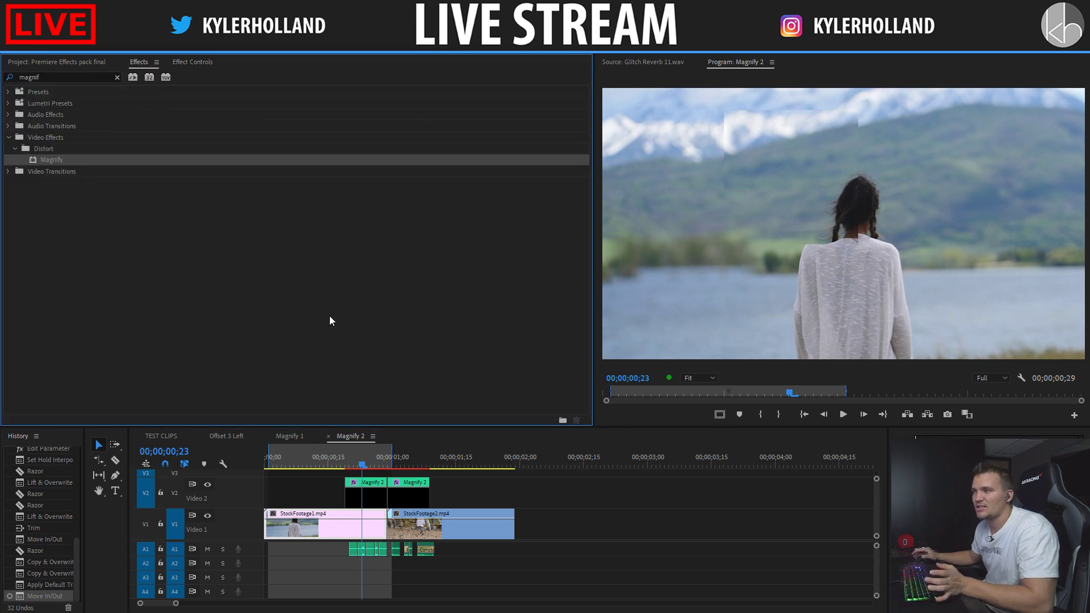
{"action": "left_click", "coordinate": [421, 493]}
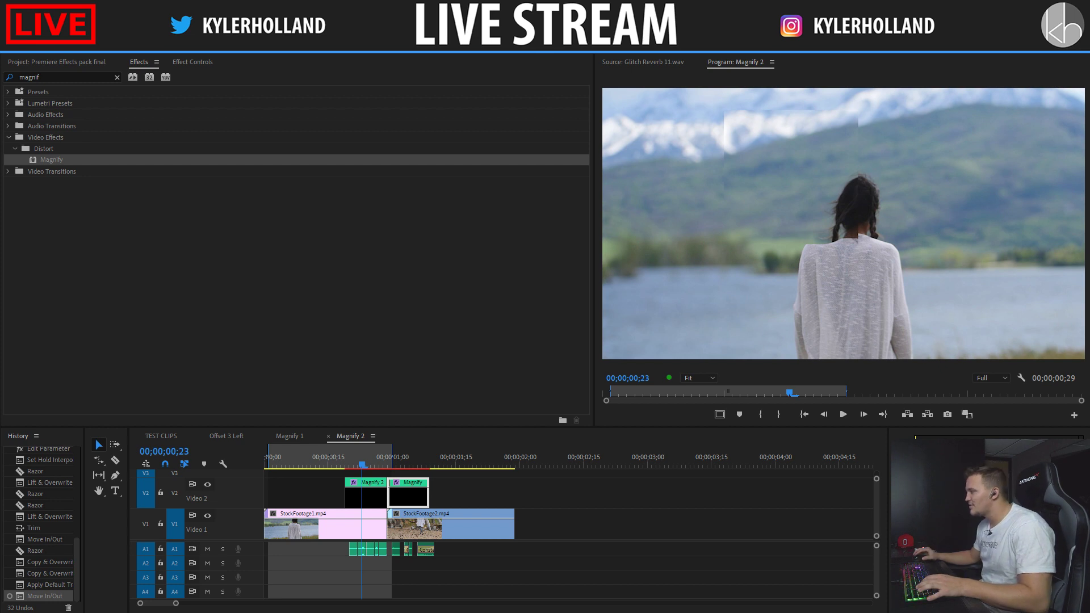
{"action": "left_click", "coordinate": [753, 487]}
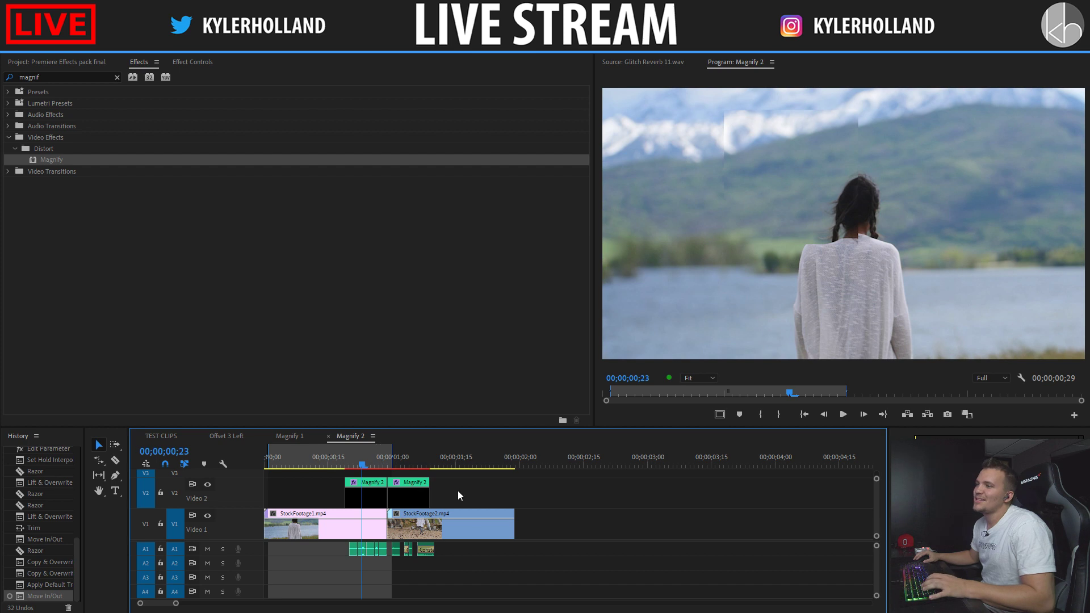
{"action": "left_click_drag", "start_coordinate": [457, 490], "coordinate": [345, 508]}
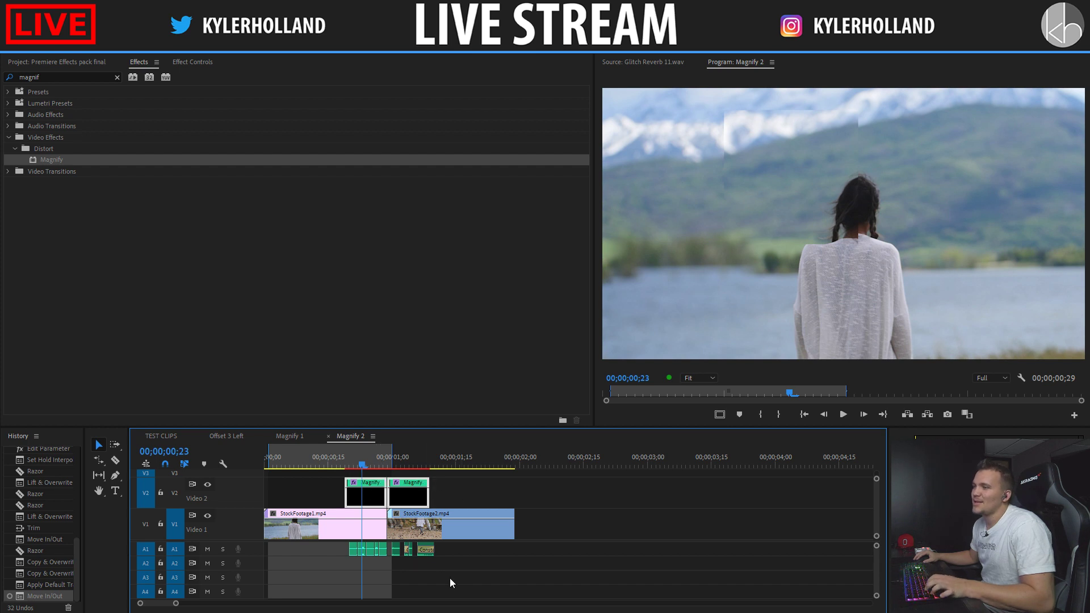
{"action": "right_click", "coordinate": [369, 500]}
{"action": "left_click", "coordinate": [431, 546]}
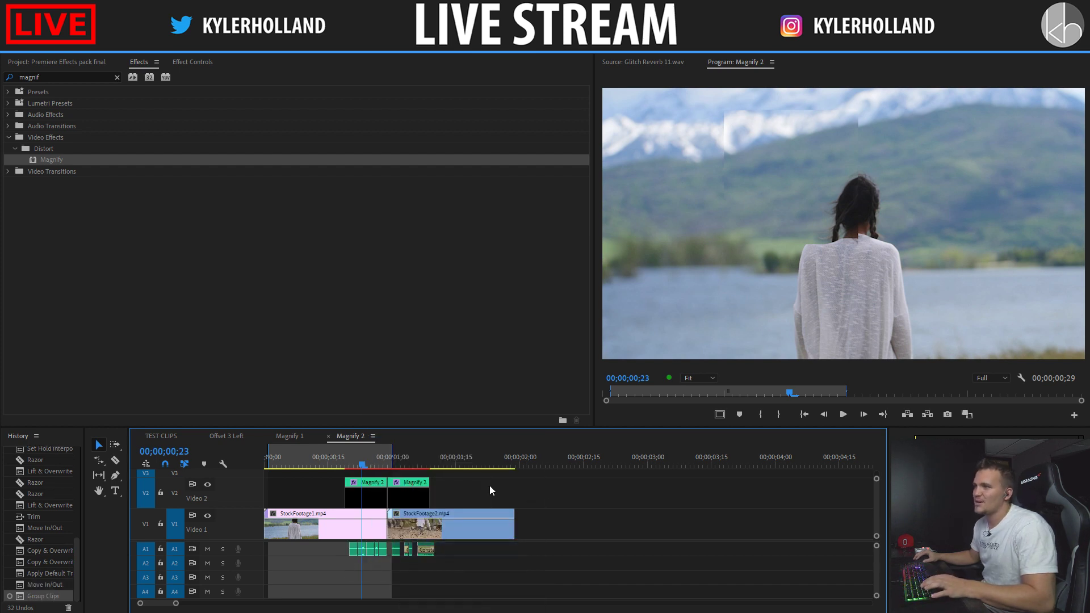
Step: Close the Magnify 2, Magnify 1 and Offset 3 Left sequences, leaving TEST CLIPS open
{"action": "left_click", "coordinate": [328, 436]}
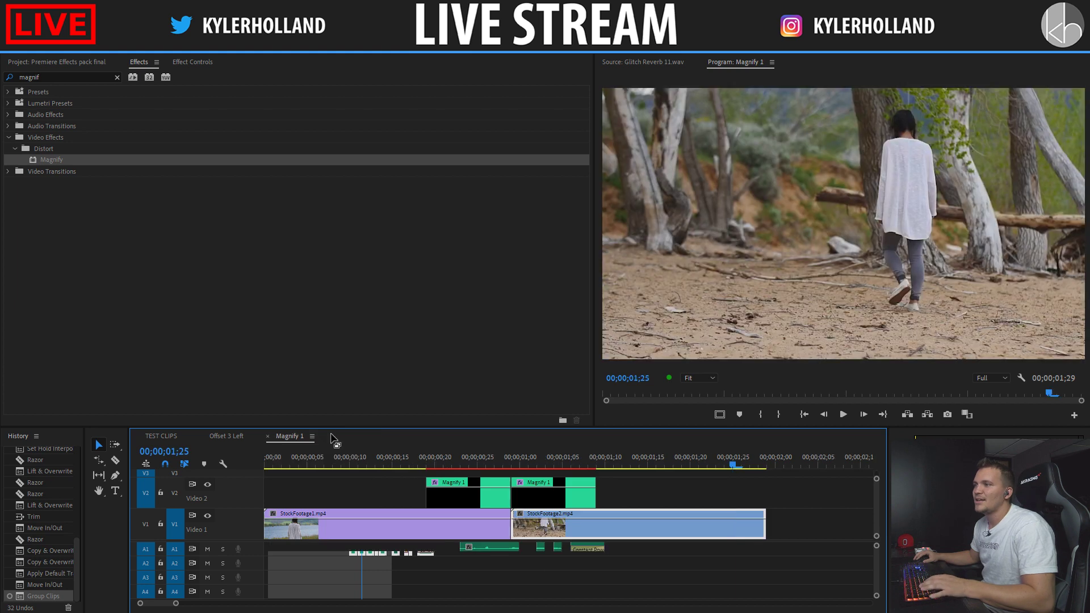
{"action": "left_click", "coordinate": [269, 435]}
{"action": "left_click", "coordinate": [202, 436]}
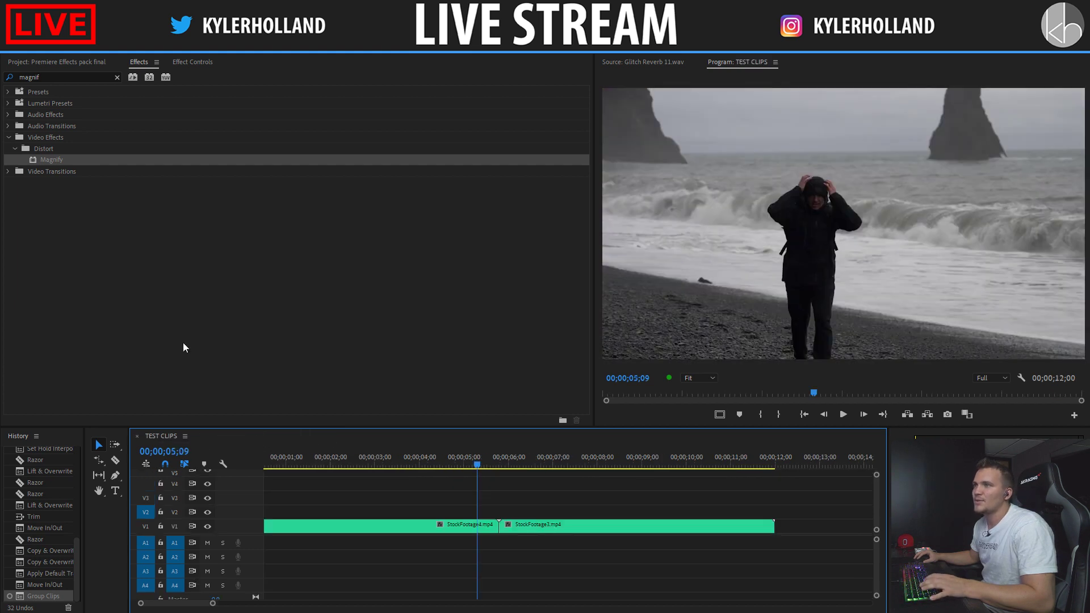
Step: Place the Magnify 2 sequence's clips in TEST CLIPS, centred over the cut between StockFootage4 and StockFootage3
{"action": "left_click", "coordinate": [56, 62]}
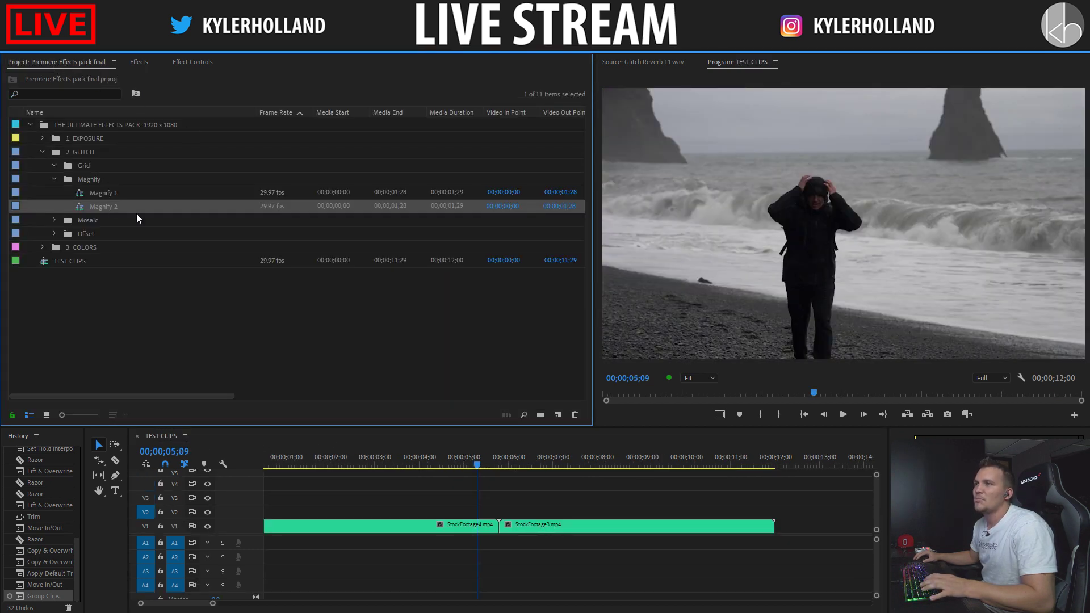
{"action": "left_click", "coordinate": [127, 293]}
{"action": "left_click", "coordinate": [106, 209]}
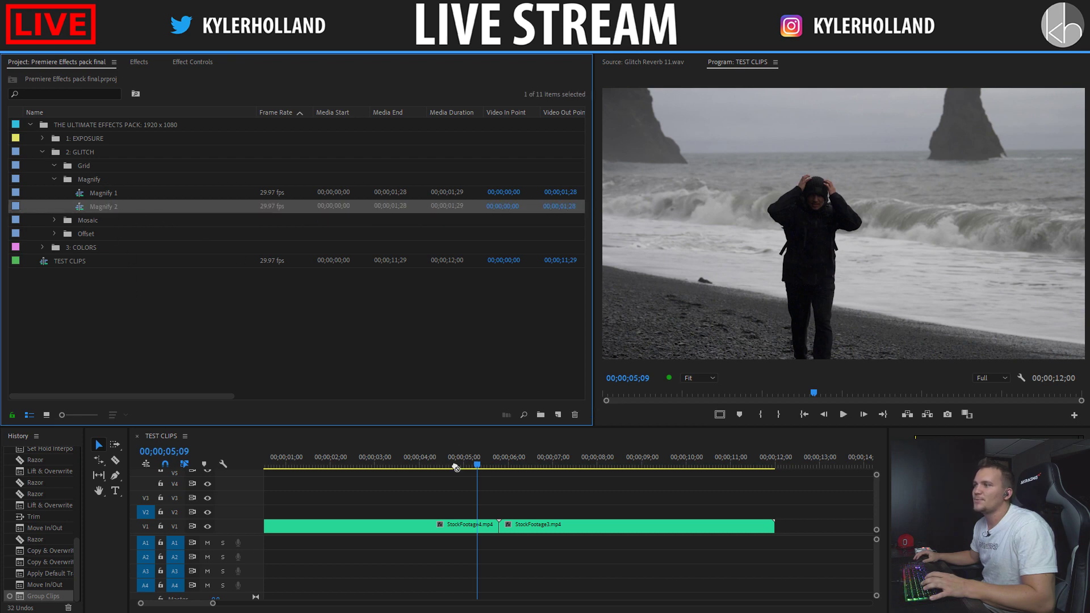
{"action": "left_click_drag", "start_coordinate": [455, 467], "coordinate": [498, 513]}
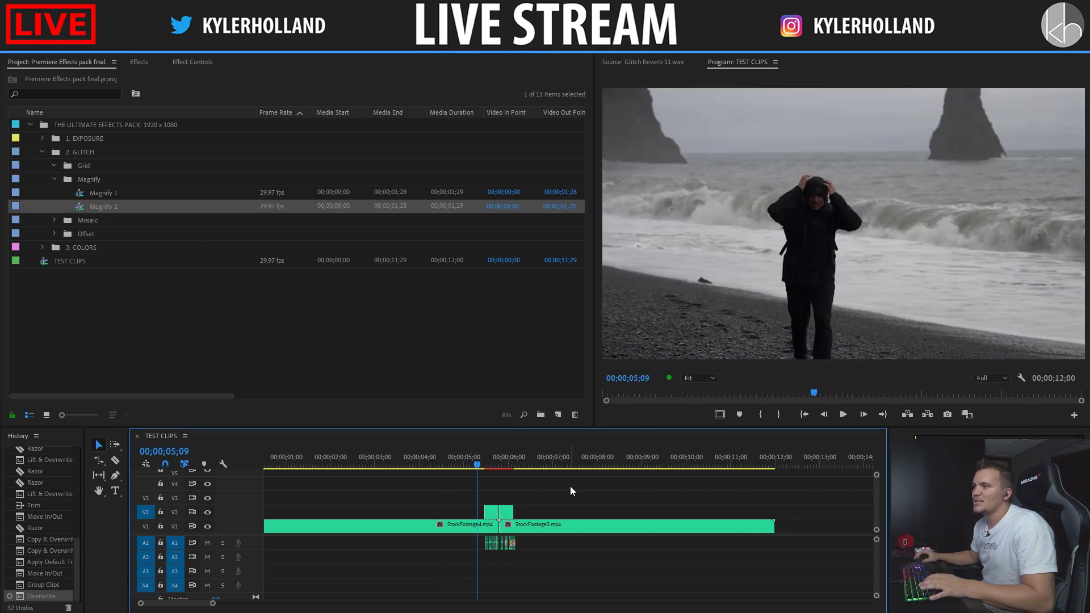
Step: Play back the Magnify 2 transition over the StockFootage4 to StockFootage3 cut in TEST CLIPS to review it
{"action": "key", "text": "space"}
{"action": "left_click", "coordinate": [468, 451]}
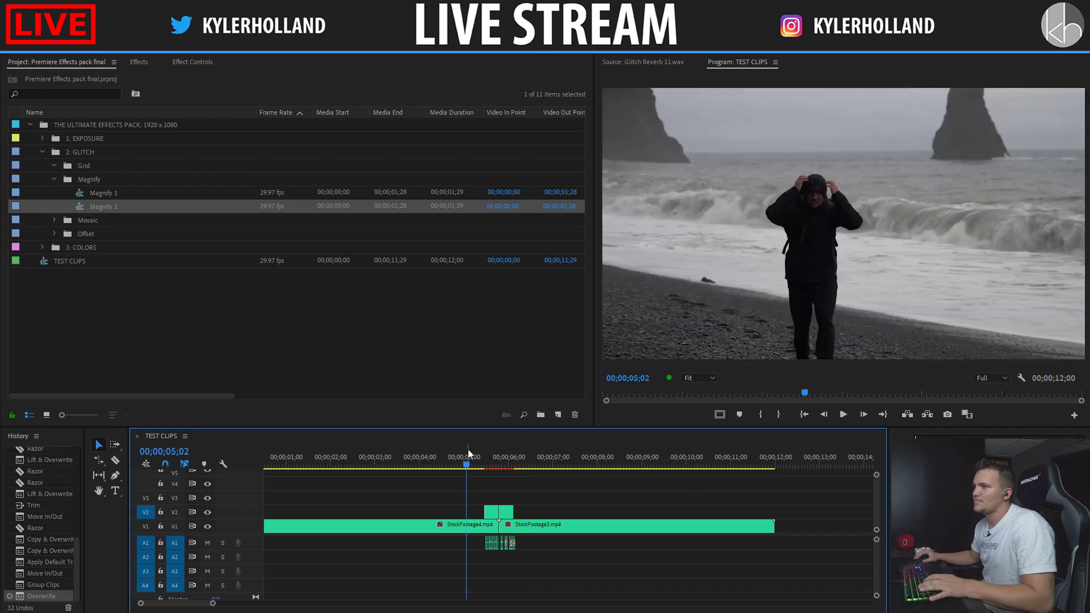
{"action": "key", "text": "space"}
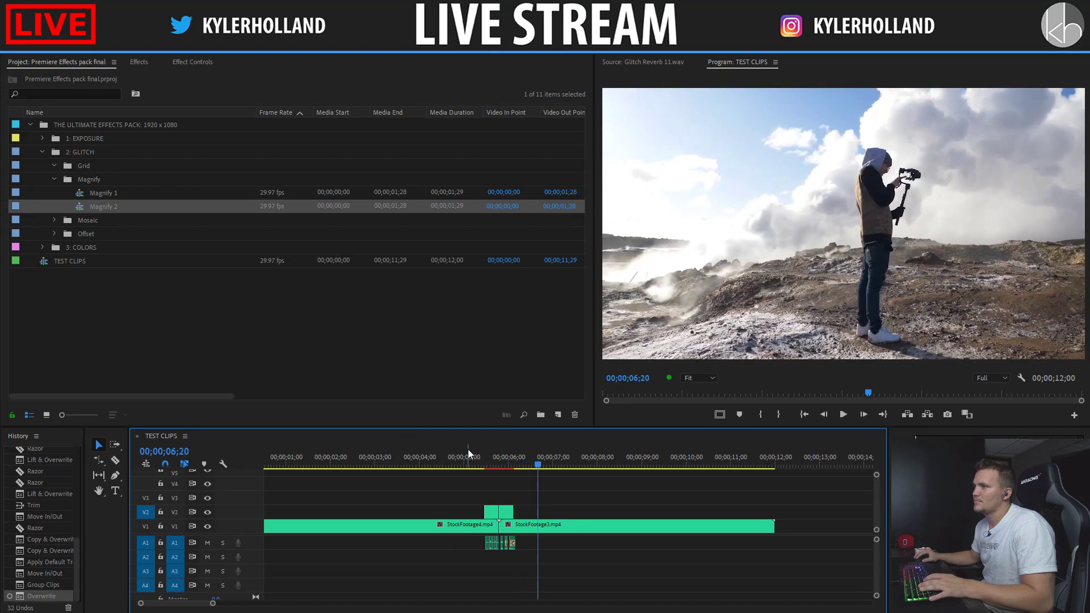
{"action": "left_click", "coordinate": [469, 458]}
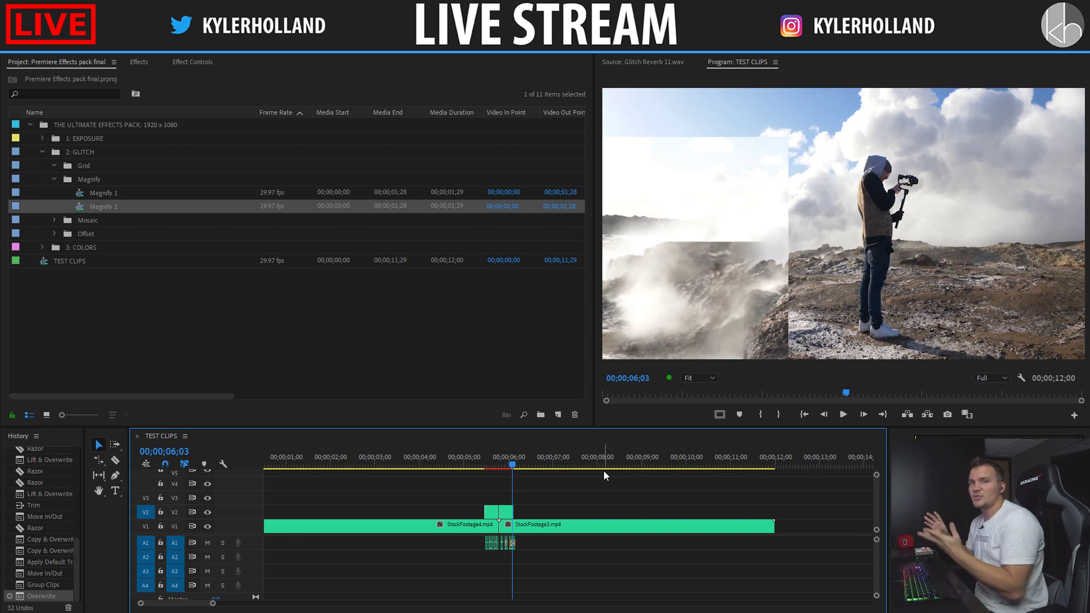
Step: Save the Premiere Effects pack final project
{"action": "left_click", "coordinate": [271, 348]}
{"action": "key", "text": "ctrl+s"}
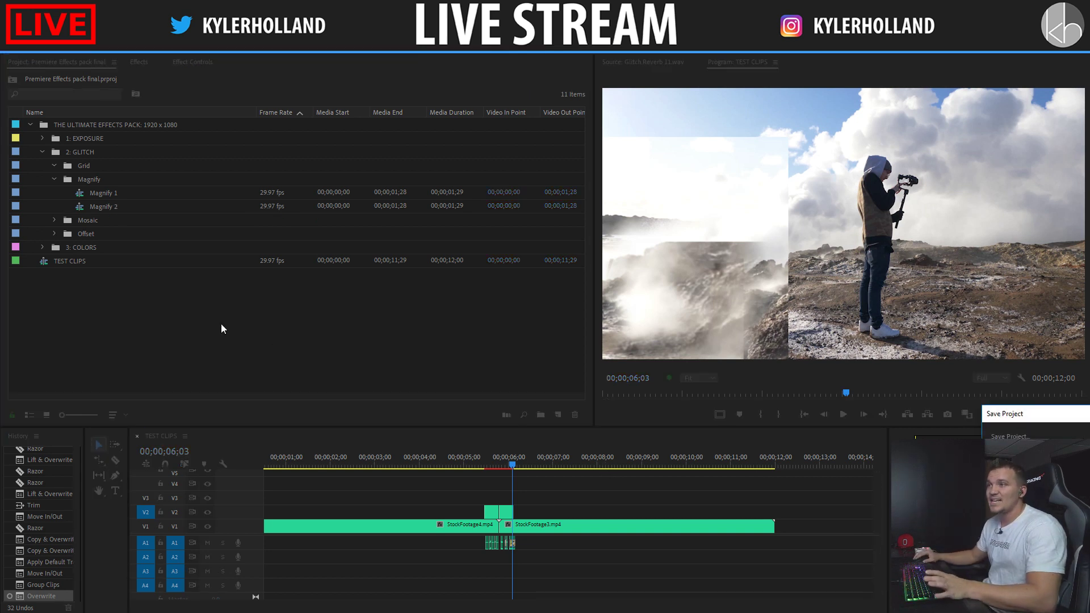
{"action": "left_click", "coordinate": [58, 179]}
{"action": "left_click", "coordinate": [99, 179]}
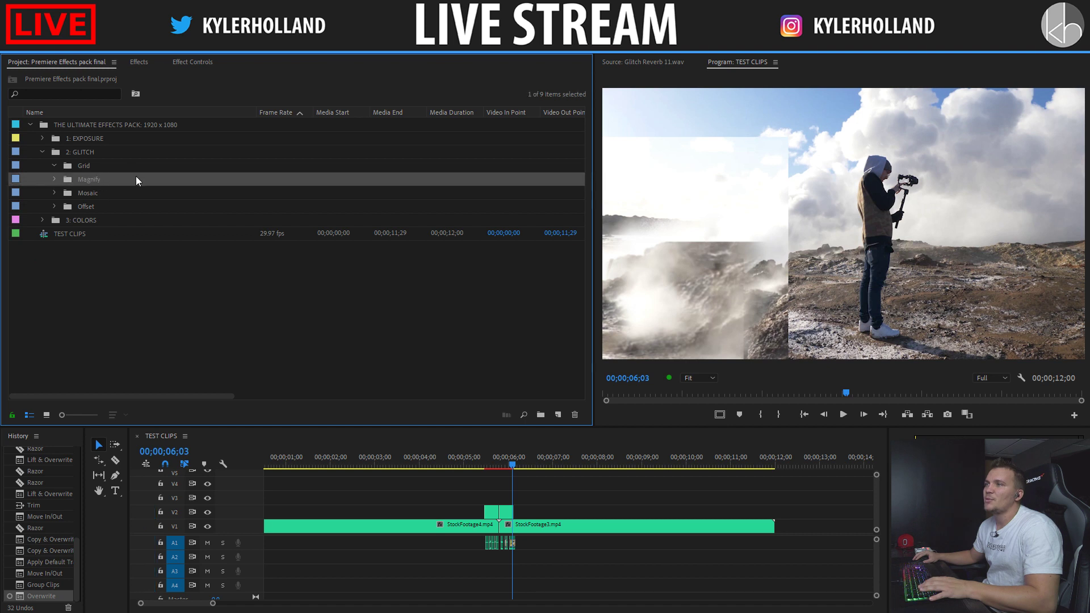
{"action": "left_click", "coordinate": [95, 194]}
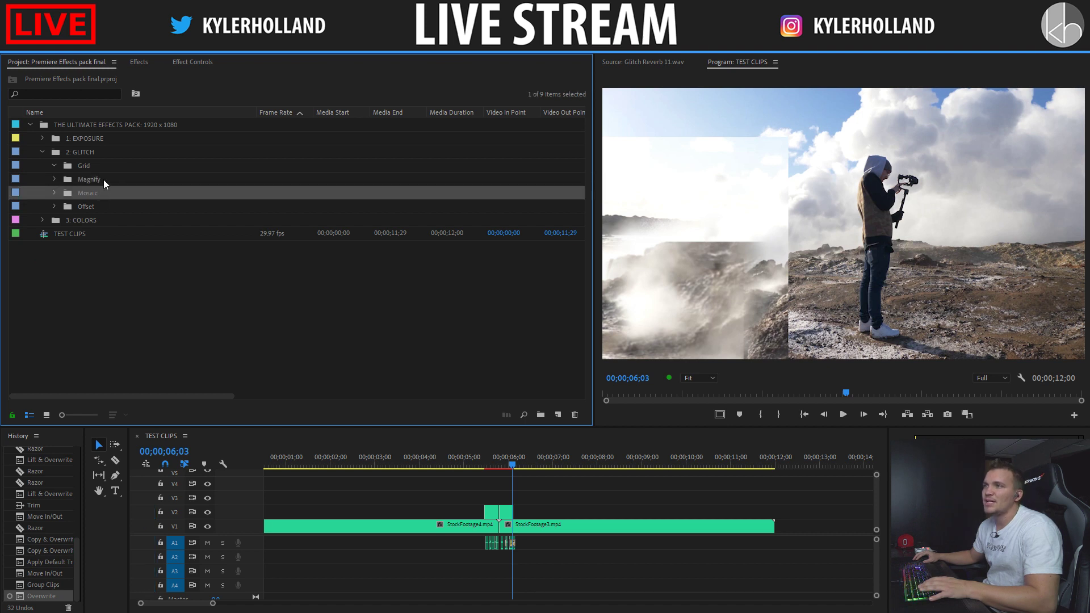
{"action": "left_click", "coordinate": [85, 169]}
{"action": "left_click", "coordinate": [55, 165]}
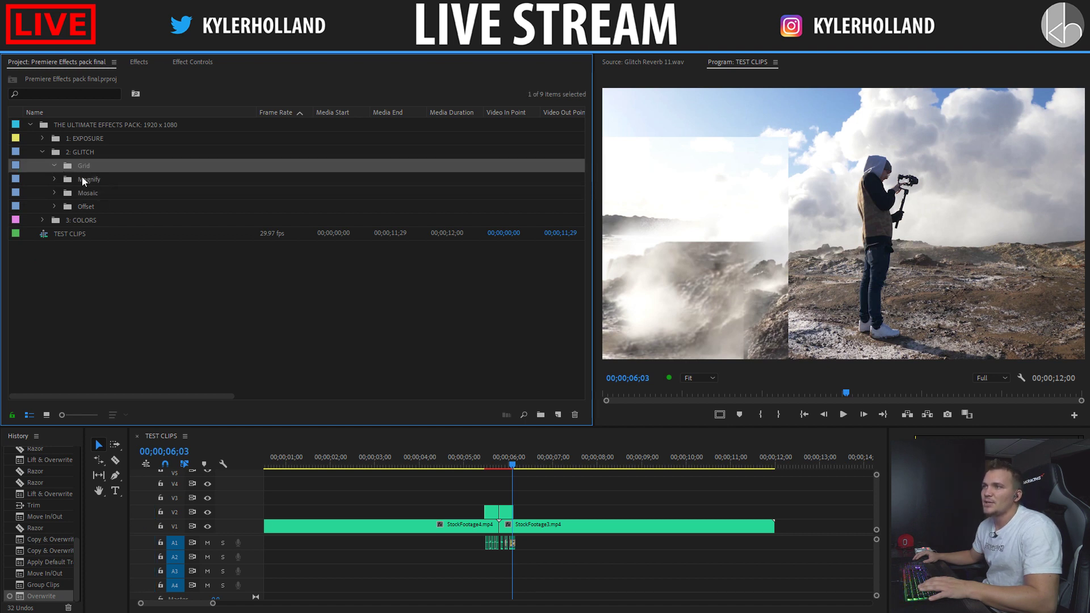
Step: Duplicate the Magnify 1 sequence inside the Magnify bin
{"action": "left_click", "coordinate": [82, 180]}
{"action": "left_click", "coordinate": [55, 180]}
{"action": "right_click", "coordinate": [94, 193]}
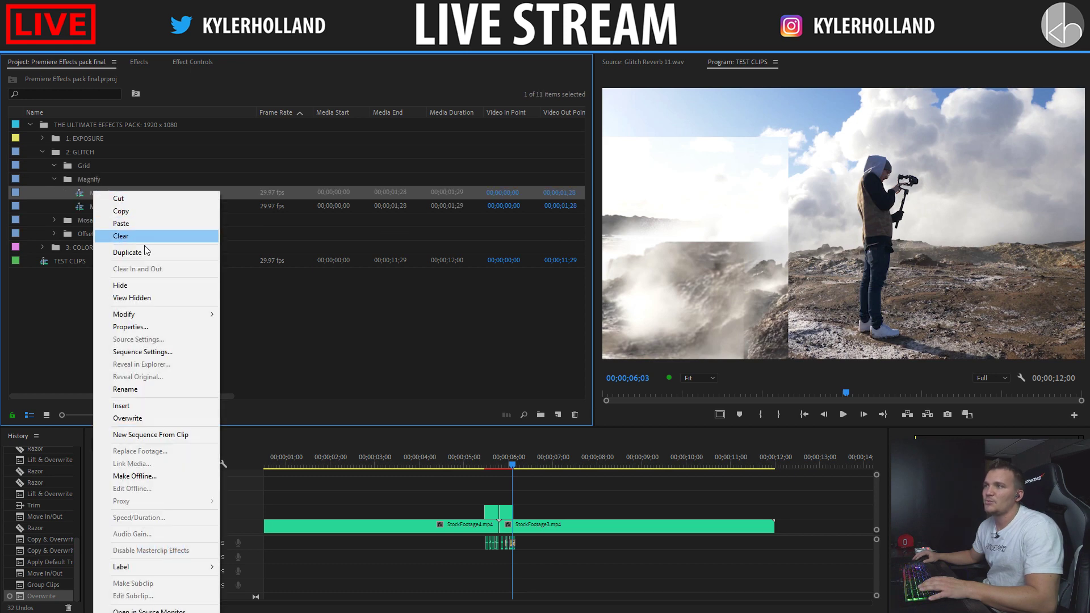
Step: Duplicate the Magnify 1 sequence, move the copy into the Grid bin and open it
{"action": "left_click", "coordinate": [127, 252]}
{"action": "left_click_drag", "start_coordinate": [80, 171], "coordinate": [83, 168]}
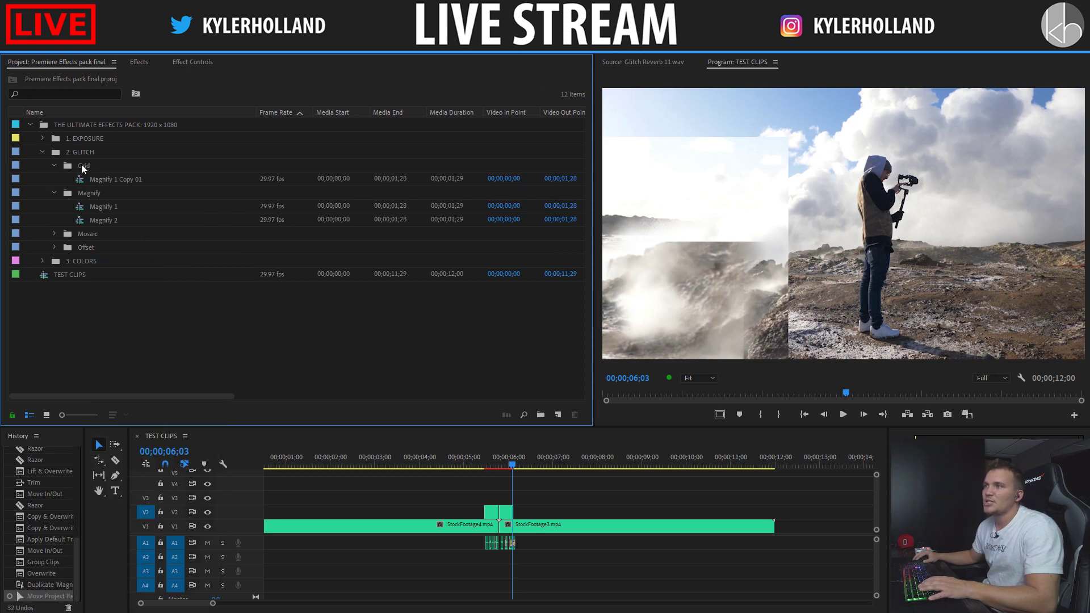
{"action": "double_click", "coordinate": [98, 179]}
Step: Rename the duplicated sequence in the Grid bin as Grid 1
{"action": "left_click", "coordinate": [114, 181]}
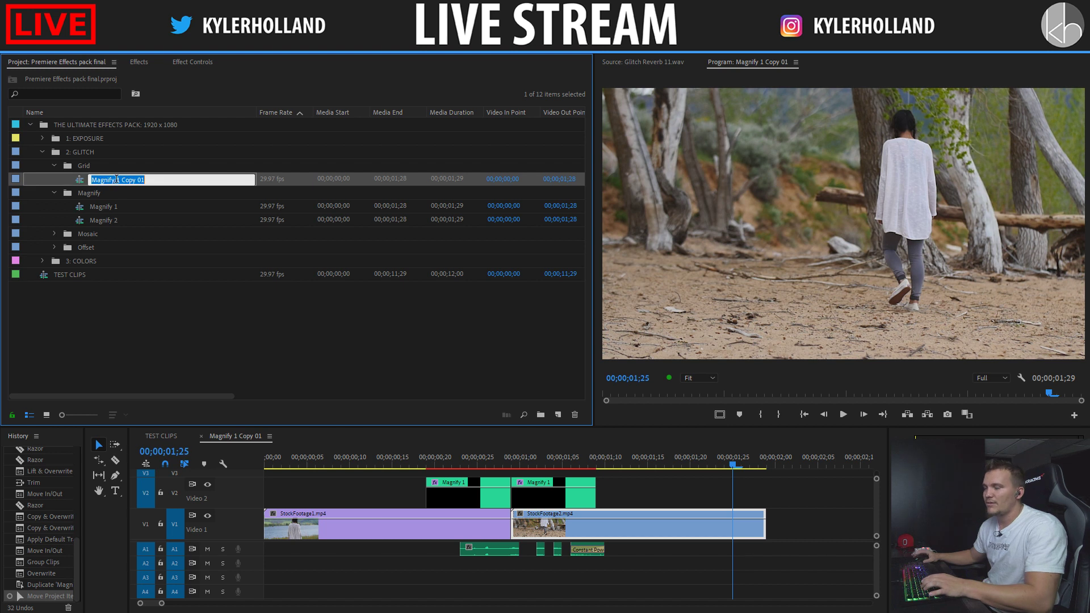
{"action": "type", "text": "gRID"}
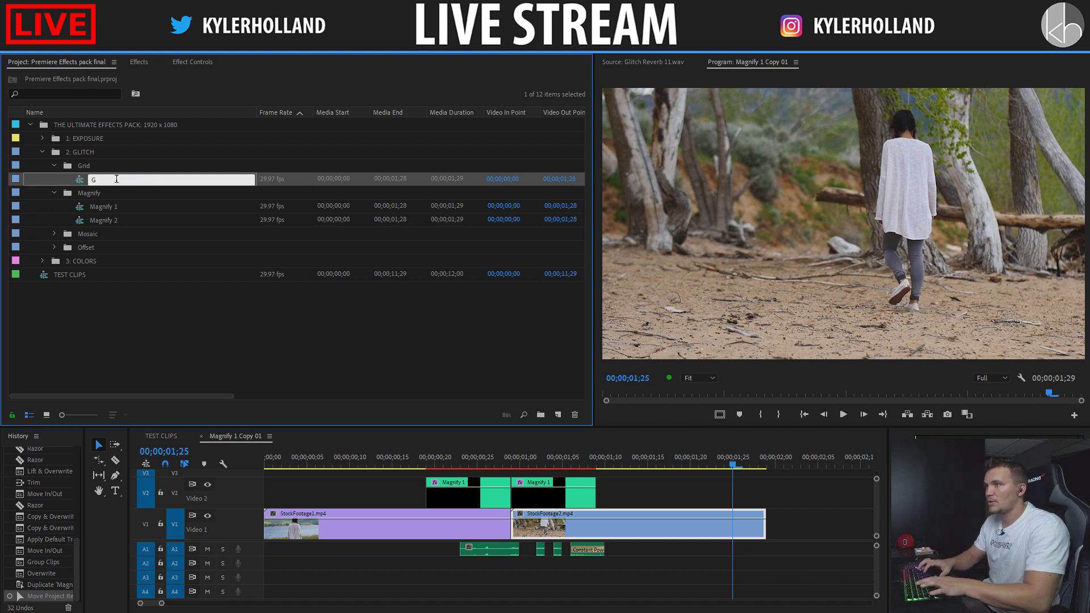
{"action": "type", "text": " 1"}
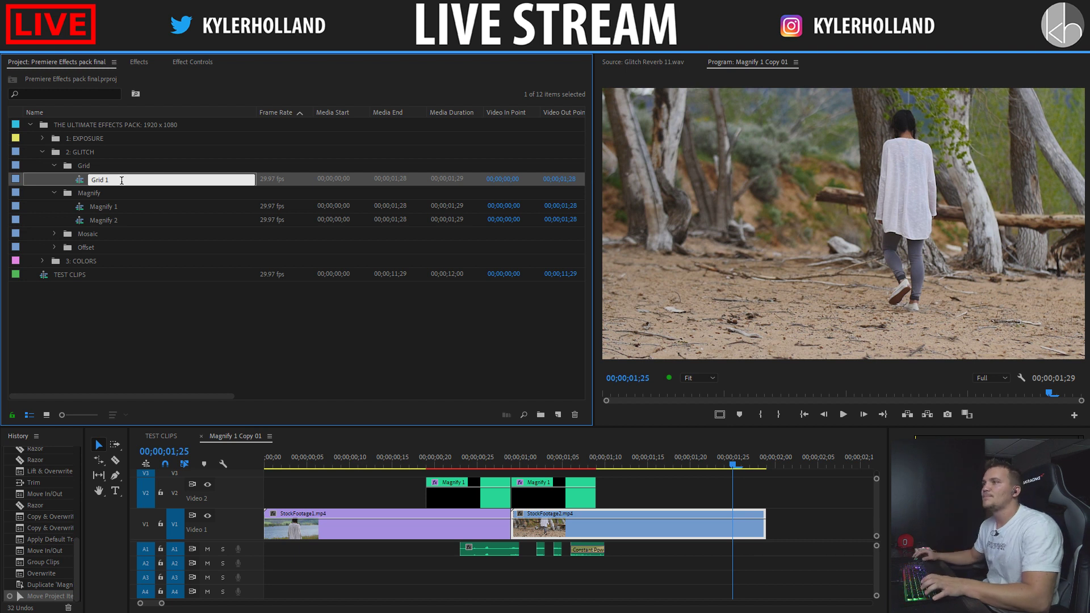
{"action": "key", "text": "Return"}
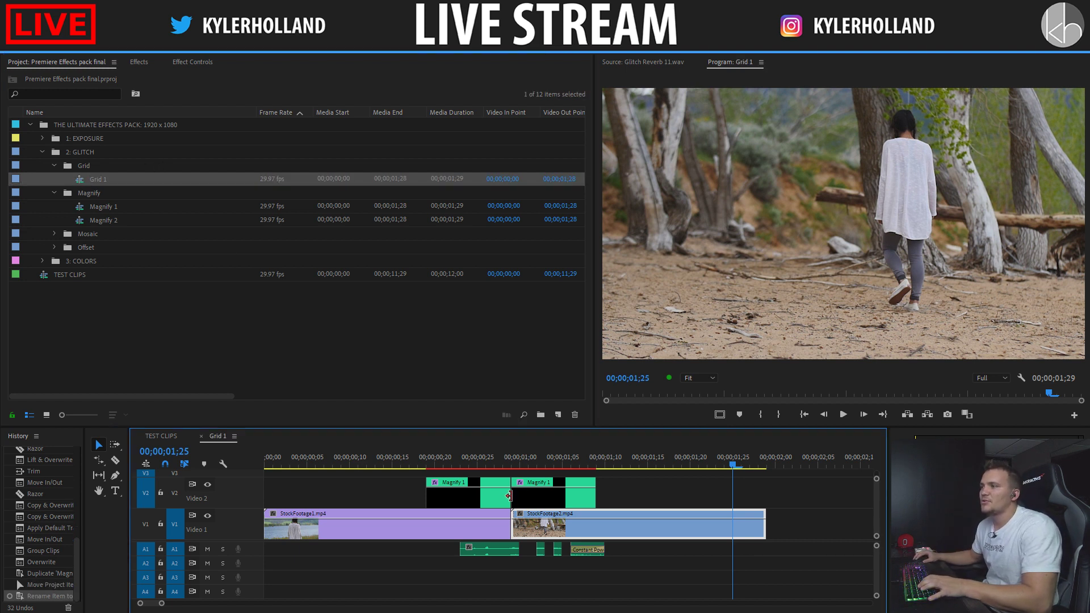
Step: Join the two Magnify 1 clips on V2 at their cut, and ungroup and delete the audio clips on A1
{"action": "left_click", "coordinate": [509, 496]}
{"action": "key", "text": "Delete"}
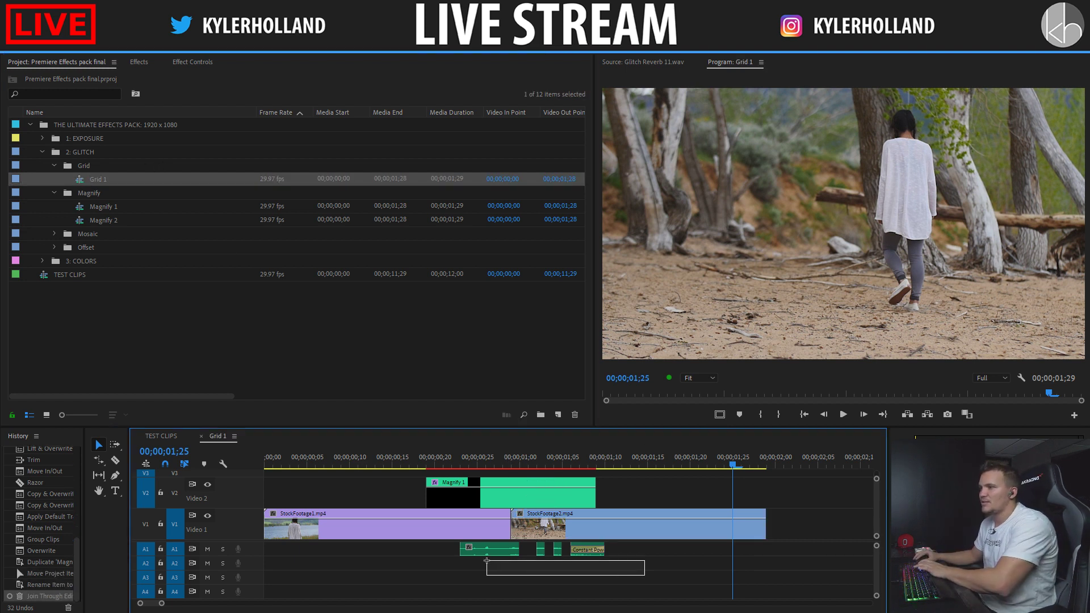
{"action": "left_click_drag", "start_coordinate": [486, 560], "coordinate": [485, 553]}
{"action": "right_click", "coordinate": [485, 553]}
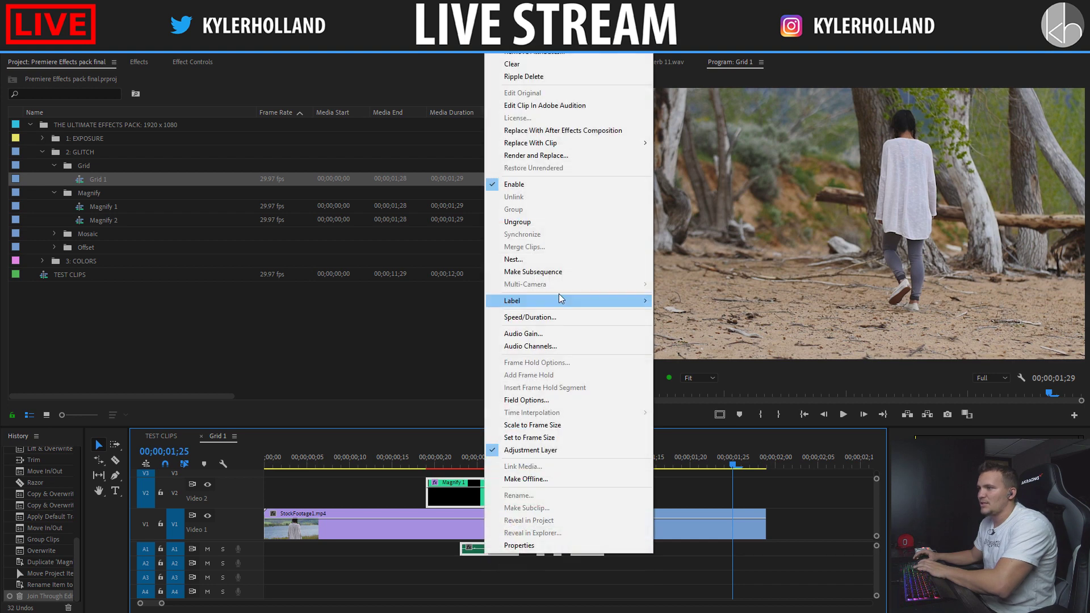
{"action": "left_click", "coordinate": [534, 222]}
{"action": "left_click", "coordinate": [499, 550]}
{"action": "key", "text": "Delete"}
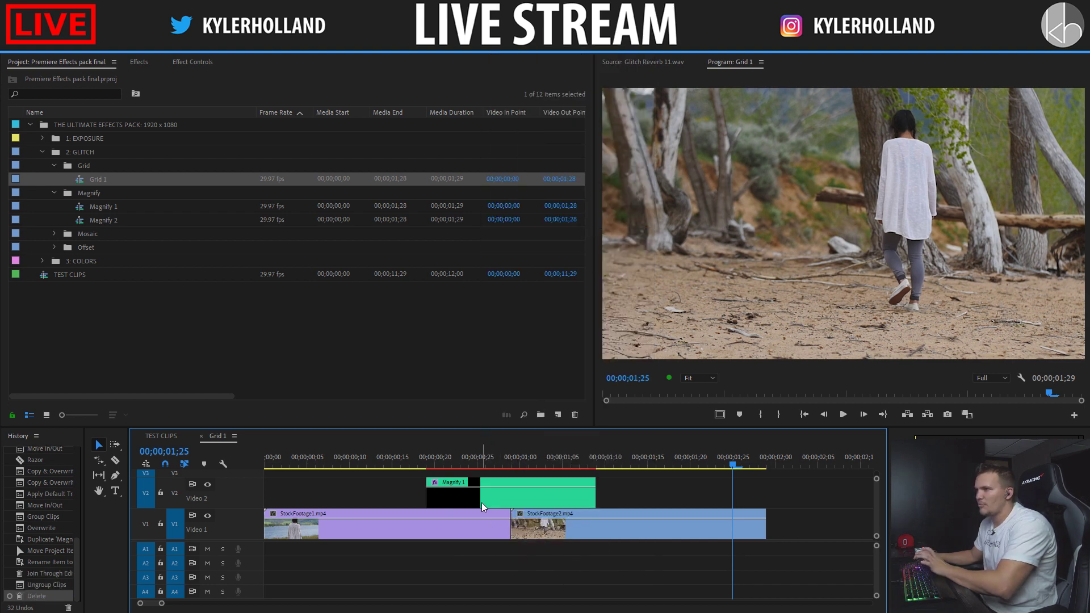
Step: Rename the adjustment layer clip on V2 as Grid 1
{"action": "left_click", "coordinate": [482, 502]}
{"action": "right_click", "coordinate": [489, 500]}
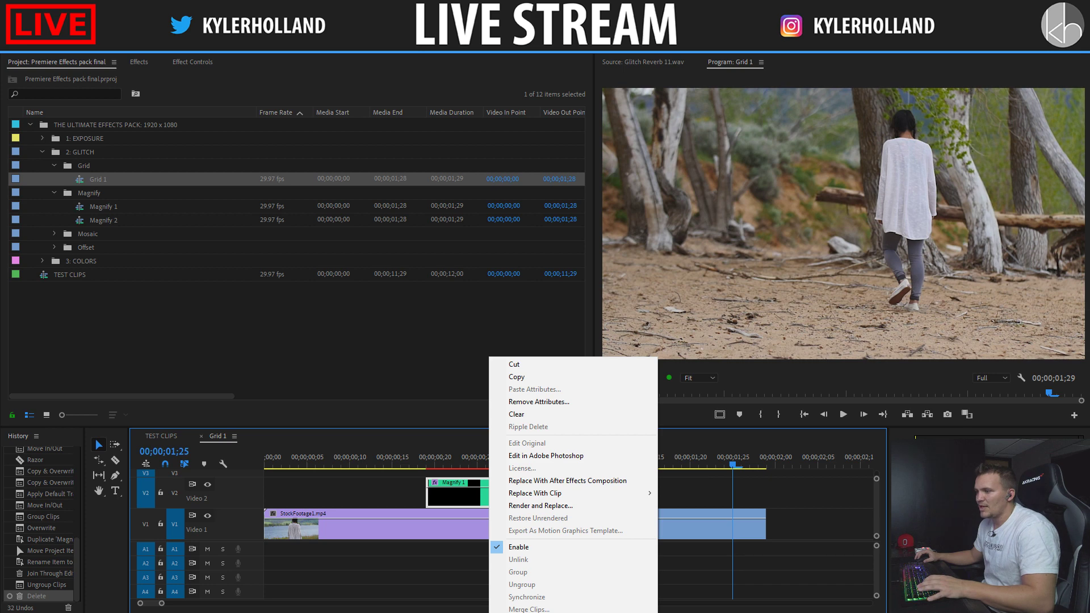
{"action": "type", "text": "Grid 1"}
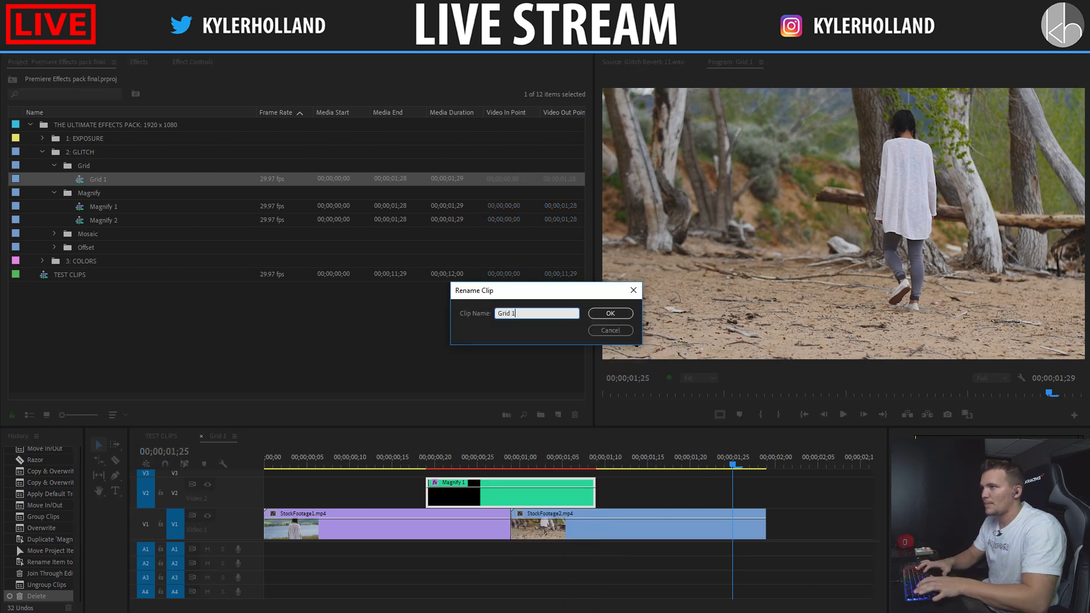
{"action": "key", "text": "Return"}
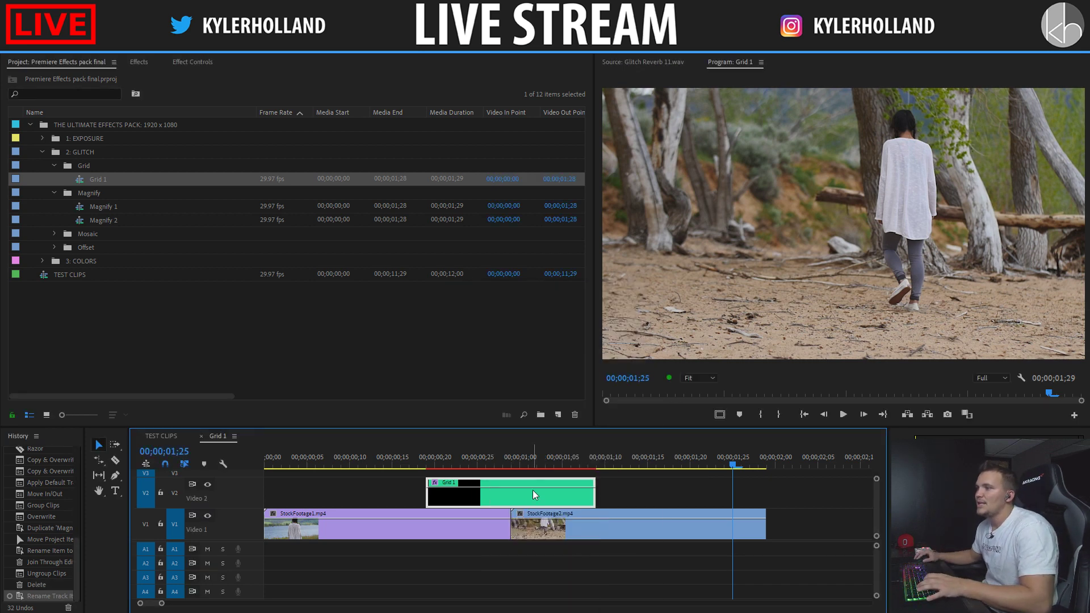
Step: Remove all Magnify effects from the Grid 1 adjustment layer clip
{"action": "left_click_drag", "start_coordinate": [451, 461], "coordinate": [494, 462]}
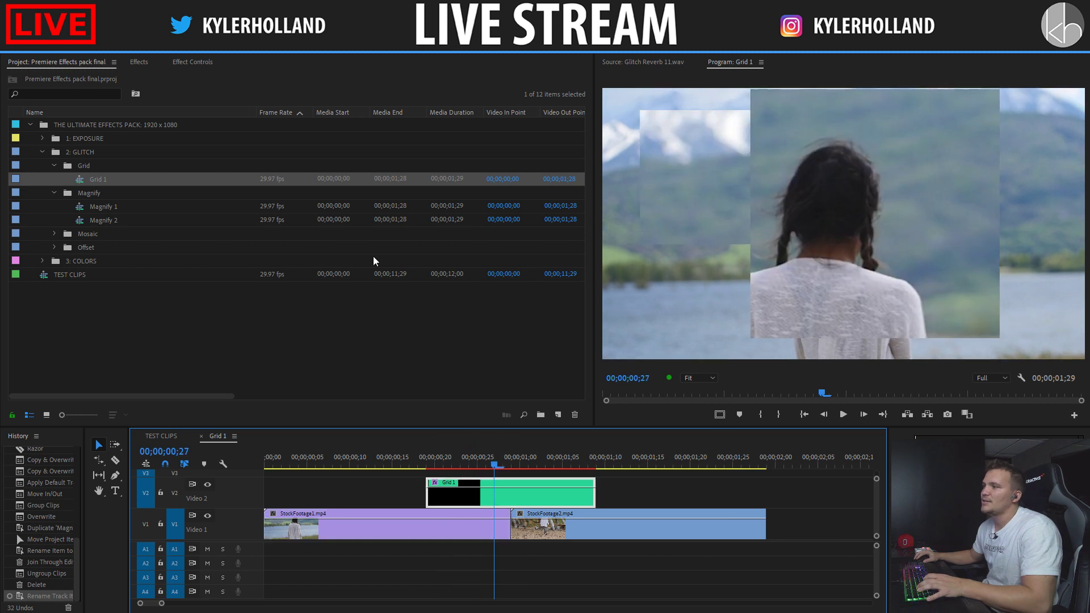
{"action": "left_click", "coordinate": [193, 61]}
{"action": "left_click", "coordinate": [56, 257]}
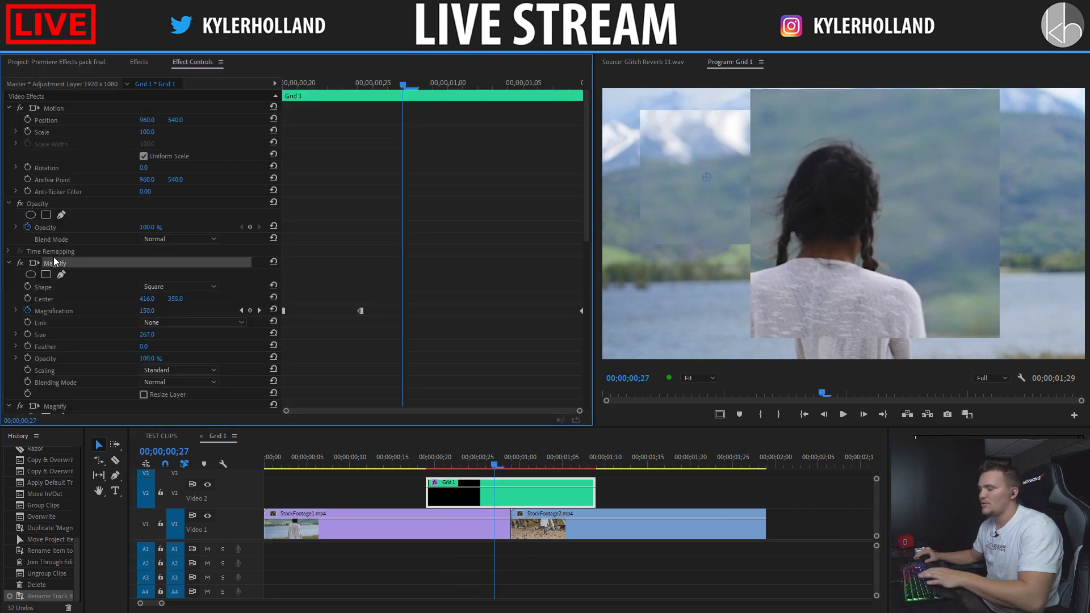
{"action": "key", "text": "Delete"}
{"action": "left_click", "coordinate": [58, 258]}
{"action": "key", "text": "Delete"}
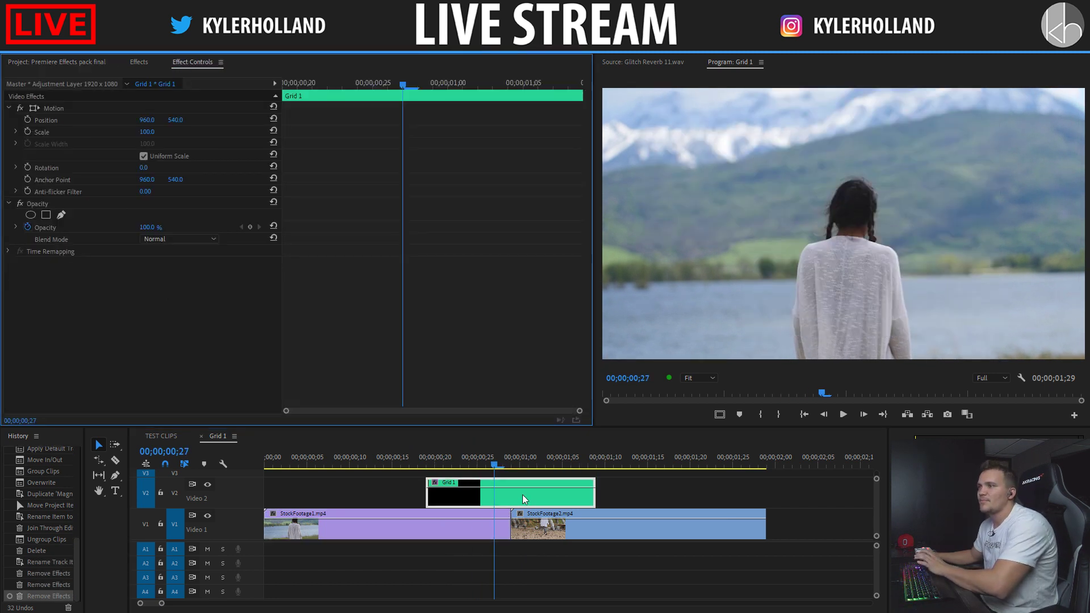
Step: Search the effects for "grid" and apply the Grid video effect to the Grid 1 clip on V2
{"action": "left_click", "coordinate": [525, 499]}
{"action": "left_click", "coordinate": [138, 62]}
{"action": "left_click", "coordinate": [96, 76]}
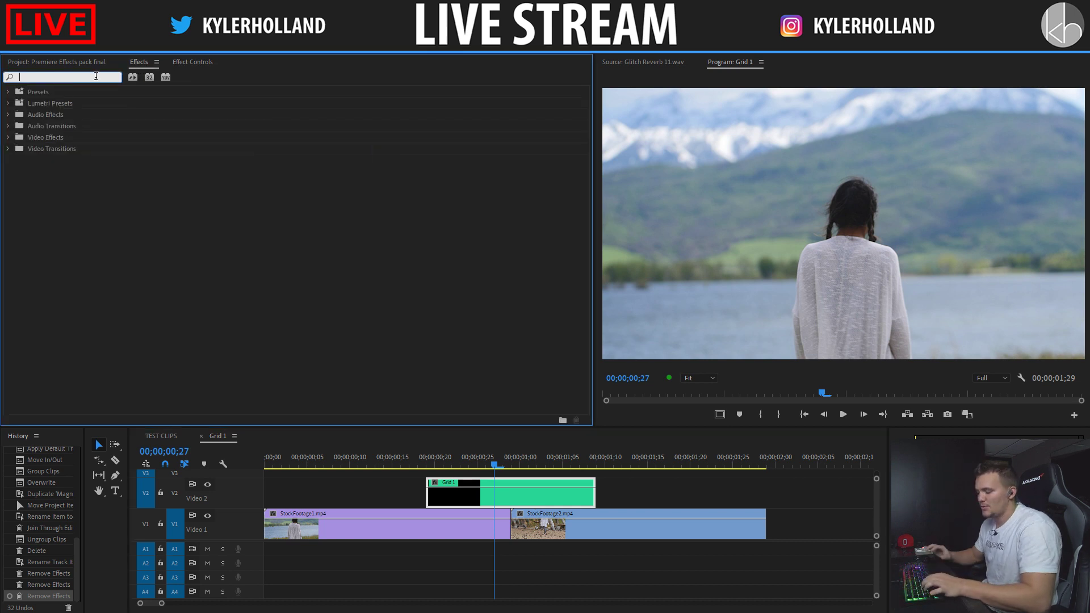
{"action": "type", "text": "gri"}
{"action": "key", "text": "BackSpace"}
{"action": "key", "text": "BackSpace"}
{"action": "key", "text": "BackSpace"}
{"action": "type", "text": "id"}
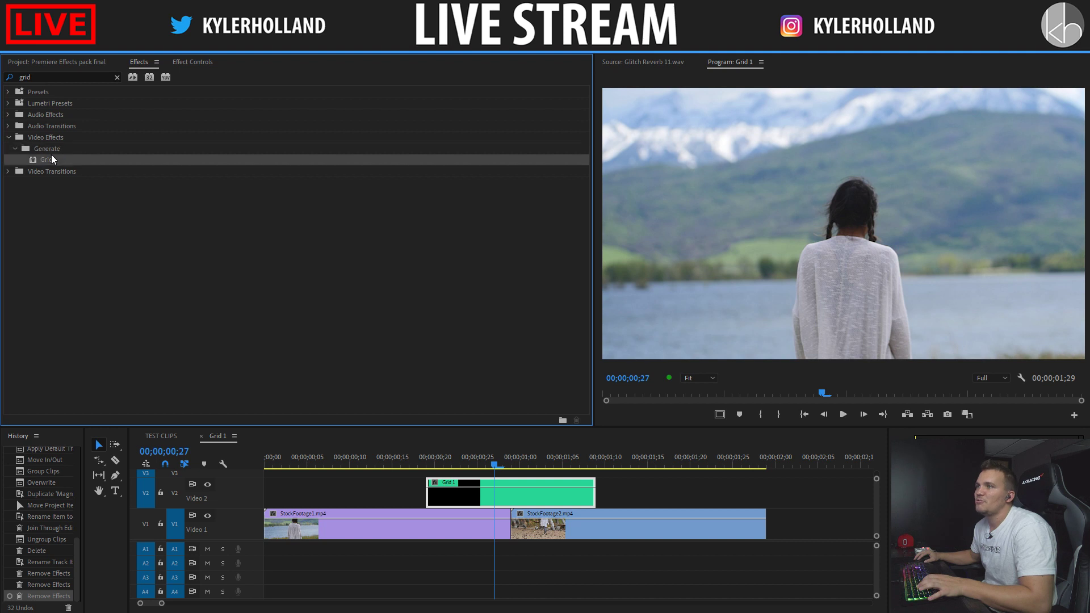
{"action": "left_click_drag", "start_coordinate": [55, 160], "coordinate": [535, 503]}
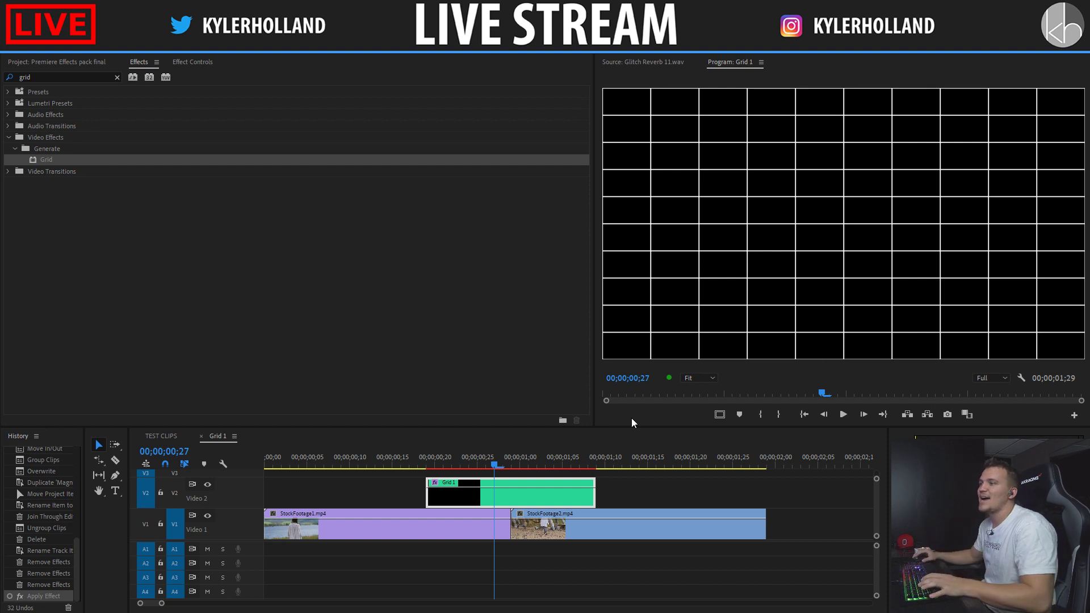
Step: Set the Grid effect's Size From option to Width & Height Sliders
{"action": "left_click", "coordinate": [511, 522]}
{"action": "left_click", "coordinate": [202, 64]}
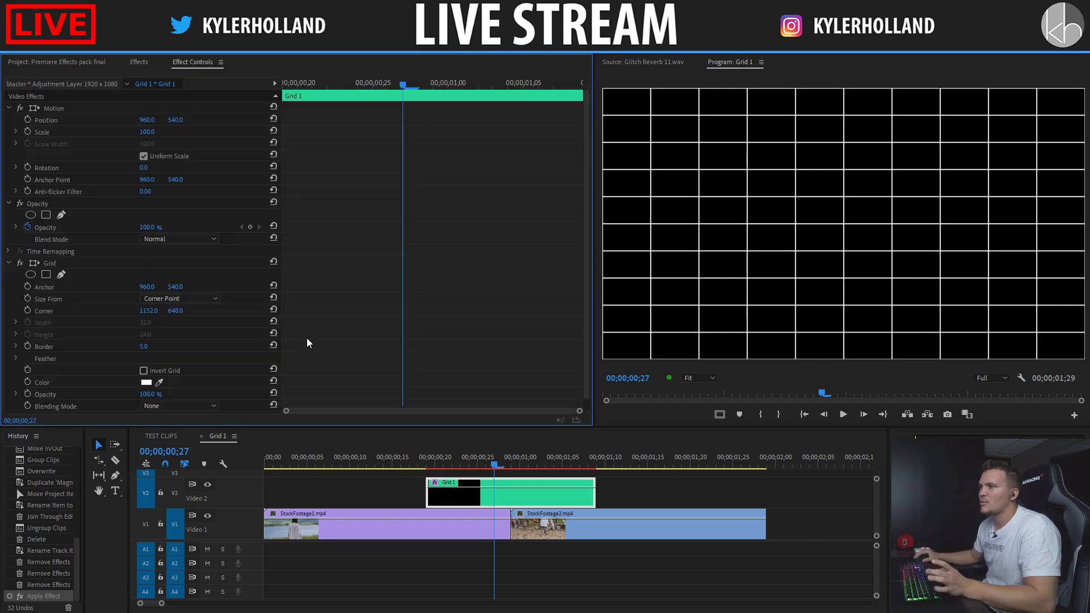
{"action": "left_click", "coordinate": [171, 298]}
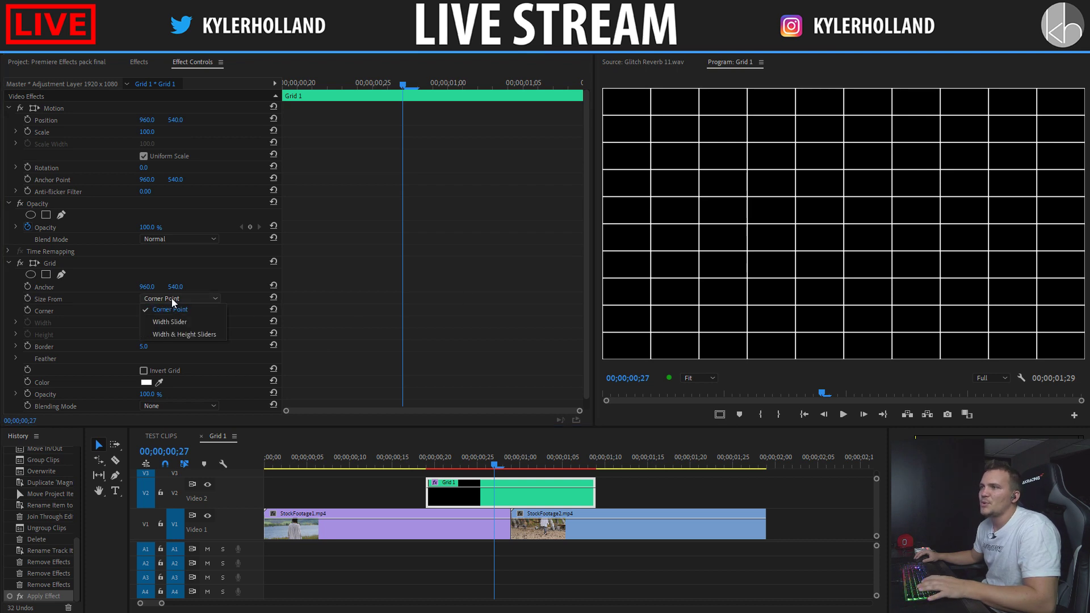
{"action": "left_click", "coordinate": [180, 324]}
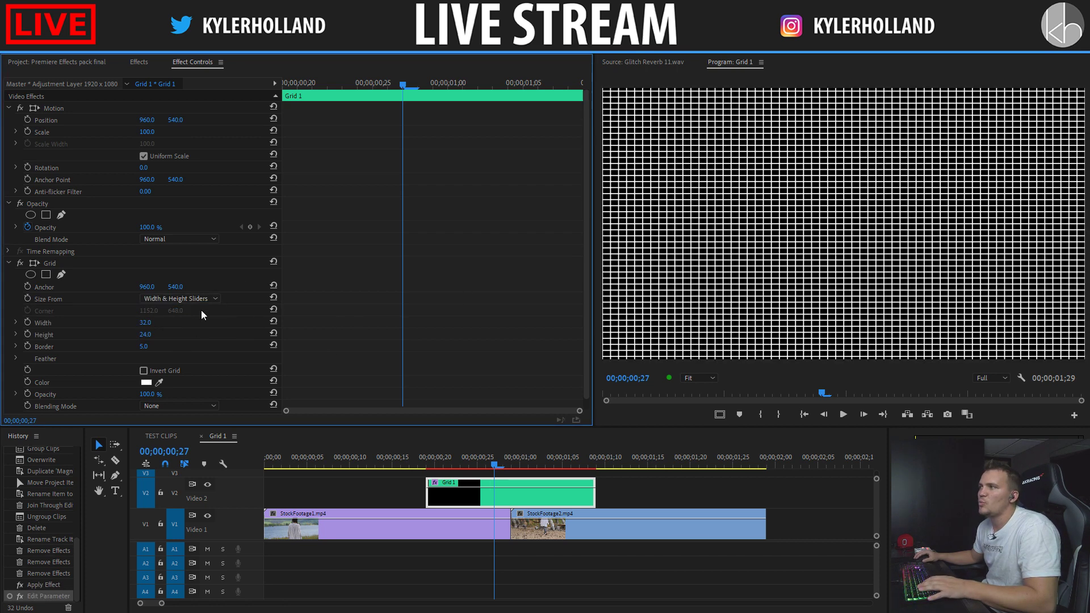
Step: Set the Grid effect's width to 27 and turn on Invert Grid
{"action": "left_click", "coordinate": [145, 322]}
{"action": "type", "text": "45"}
{"action": "key", "text": "Return"}
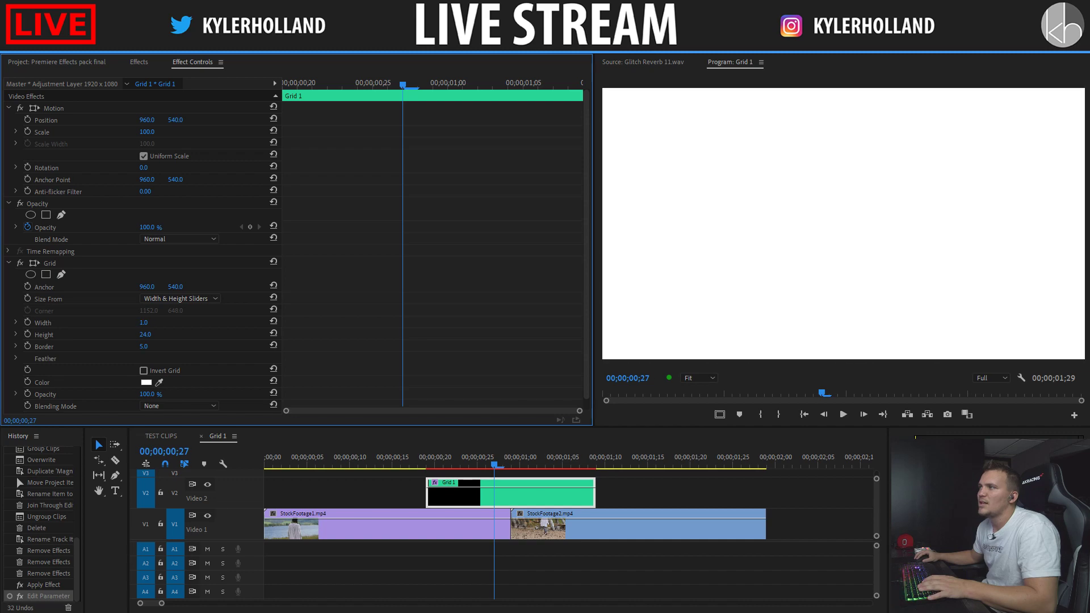
{"action": "left_click", "coordinate": [145, 322]}
{"action": "type", "text": "25"}
{"action": "key", "text": "Return"}
{"action": "left_click_drag", "start_coordinate": [145, 322], "coordinate": [156, 321]}
{"action": "left_click", "coordinate": [149, 372]}
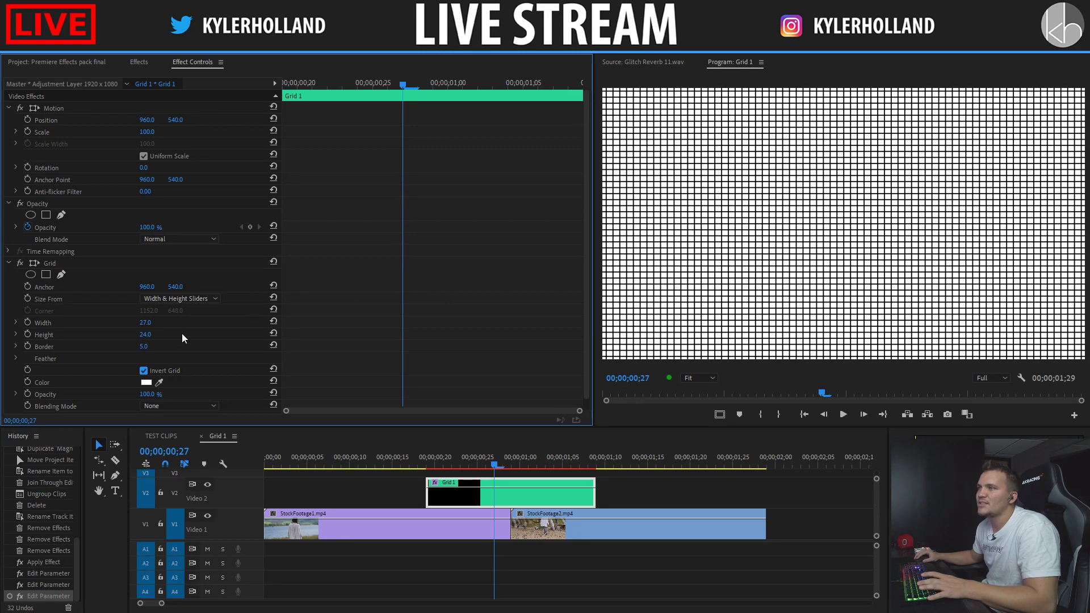
Step: Set the Grid effect's border to 20
{"action": "left_click", "coordinate": [146, 345]}
{"action": "type", "text": "21"}
{"action": "key", "text": "Return"}
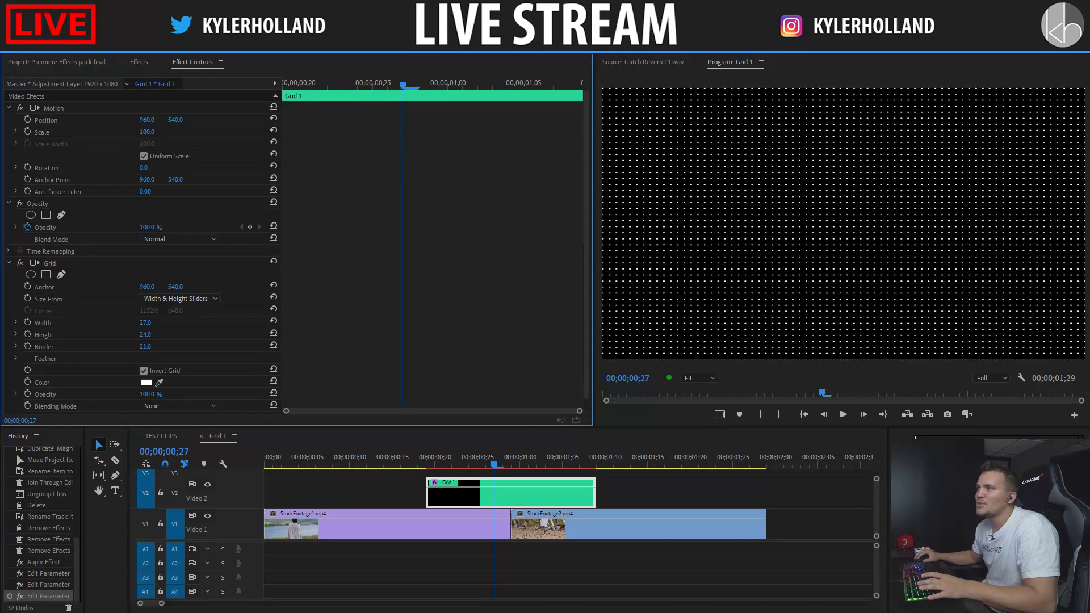
{"action": "key", "text": "Down"}
Step: Try the Multiply blending mode for the Grid effect and settle on Screen
{"action": "left_click", "coordinate": [189, 405]}
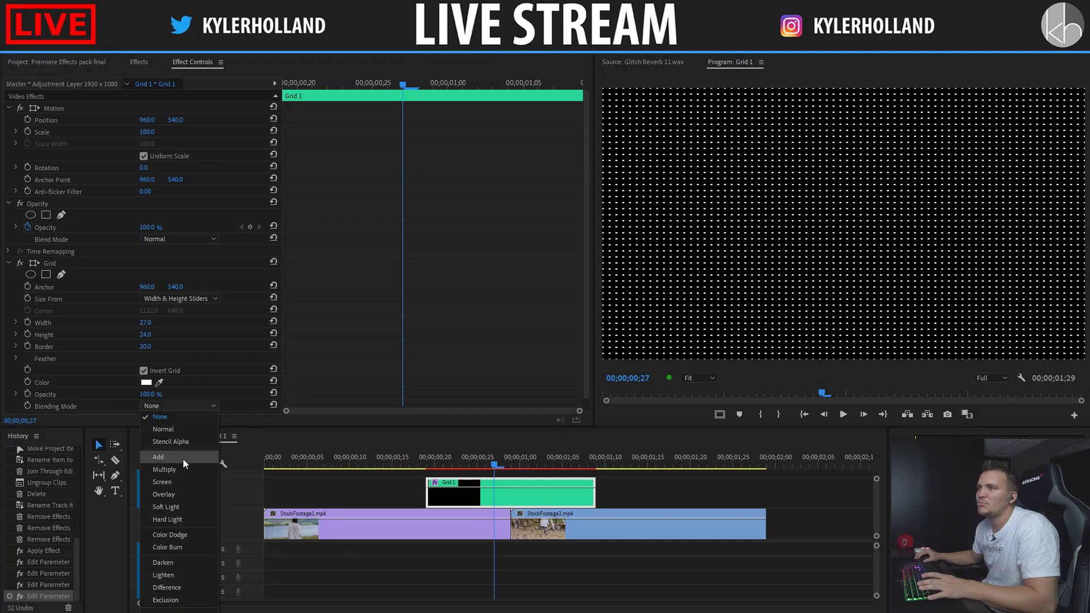
{"action": "left_click", "coordinate": [178, 470]}
{"action": "left_click", "coordinate": [192, 405]}
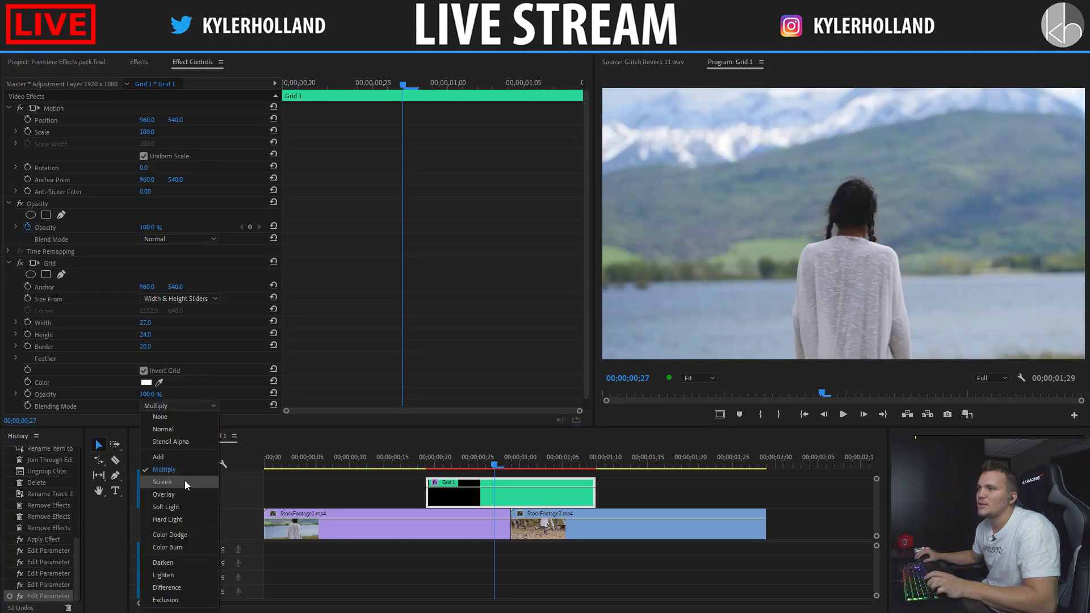
{"action": "left_click", "coordinate": [182, 482]}
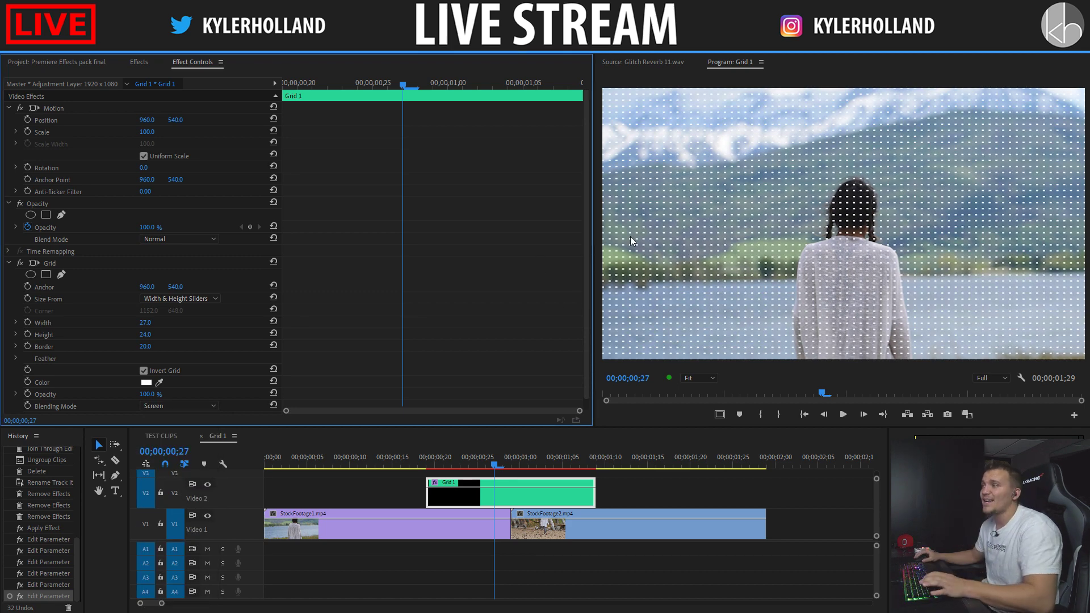
Step: Play back the grid overlay, and set its width to 145 with the playhead at 00;00;00;24
{"action": "left_click", "coordinate": [401, 465]}
{"action": "key", "text": "space"}
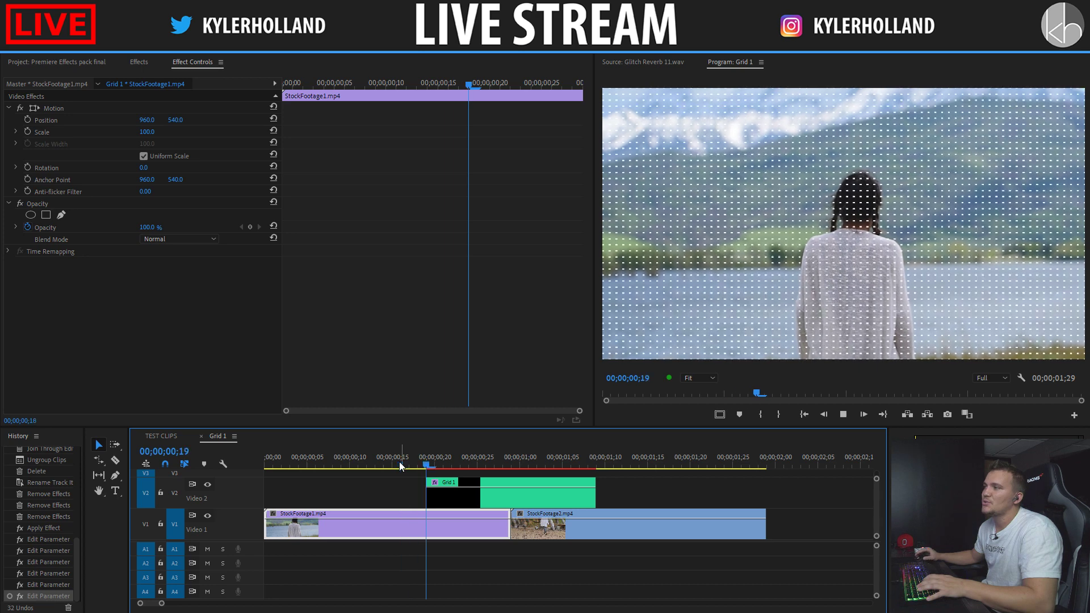
{"action": "key", "text": "space"}
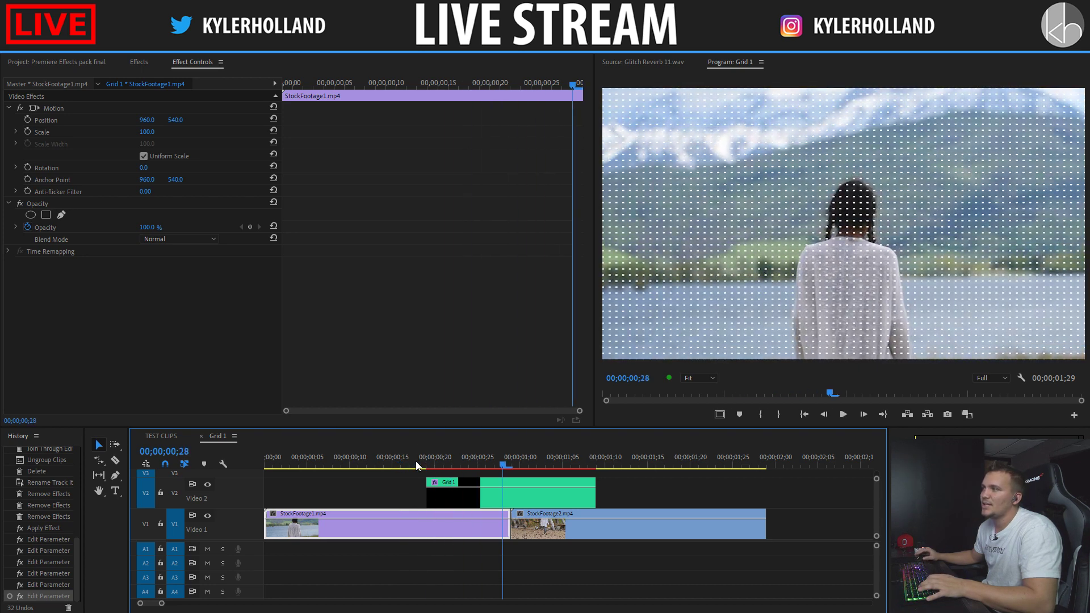
{"action": "left_click_drag", "start_coordinate": [415, 460], "coordinate": [468, 467]}
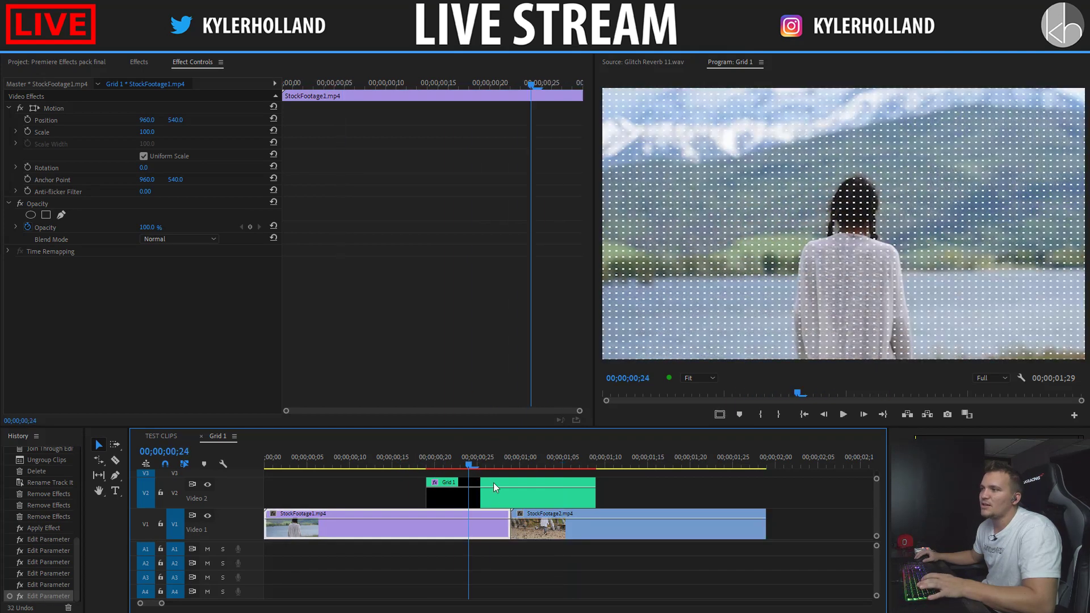
{"action": "left_click", "coordinate": [494, 486]}
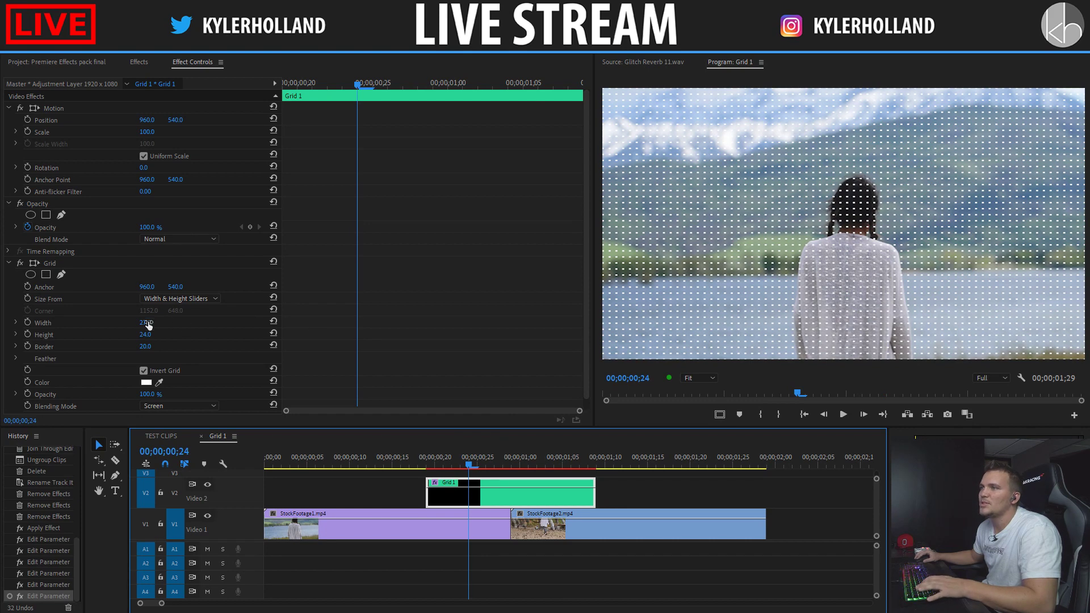
{"action": "left_click", "coordinate": [274, 80]}
{"action": "left_click_drag", "start_coordinate": [146, 322], "coordinate": [212, 322]}
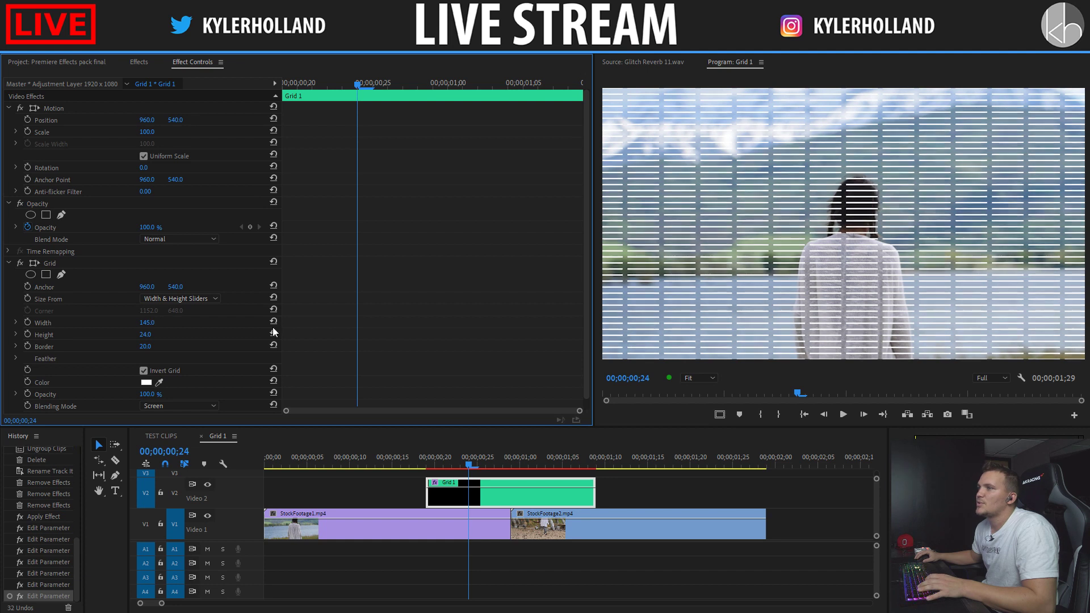
Step: Start keyframing the grid's width with a Hold keyframe and move that keyframe back to about 00;00;00;20
{"action": "left_click", "coordinate": [27, 322]}
{"action": "right_click", "coordinate": [355, 322]}
{"action": "left_click", "coordinate": [414, 465]}
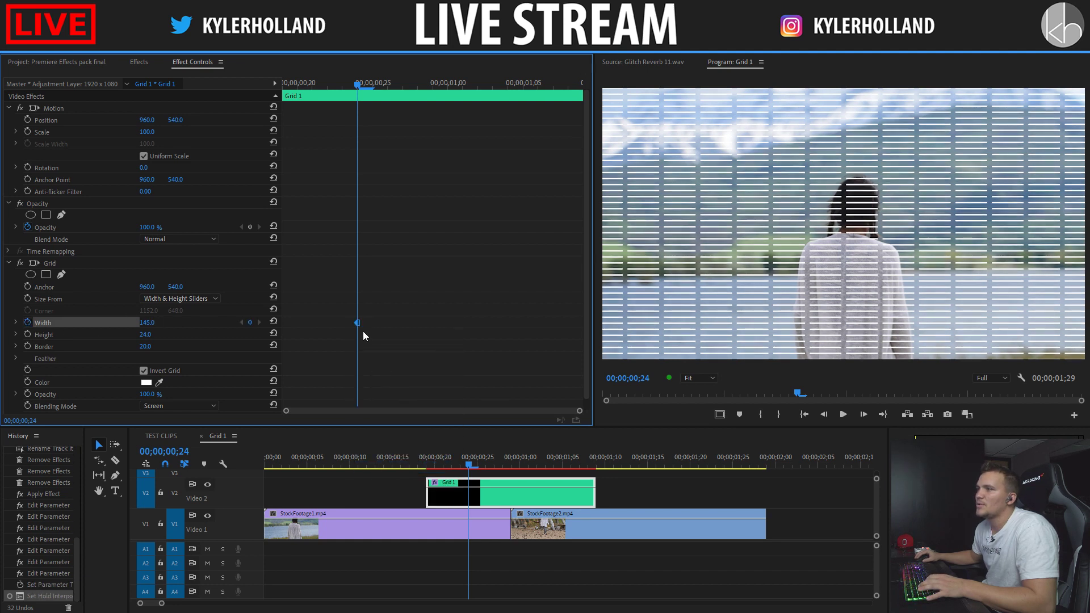
{"action": "left_click_drag", "start_coordinate": [357, 322], "coordinate": [299, 328]}
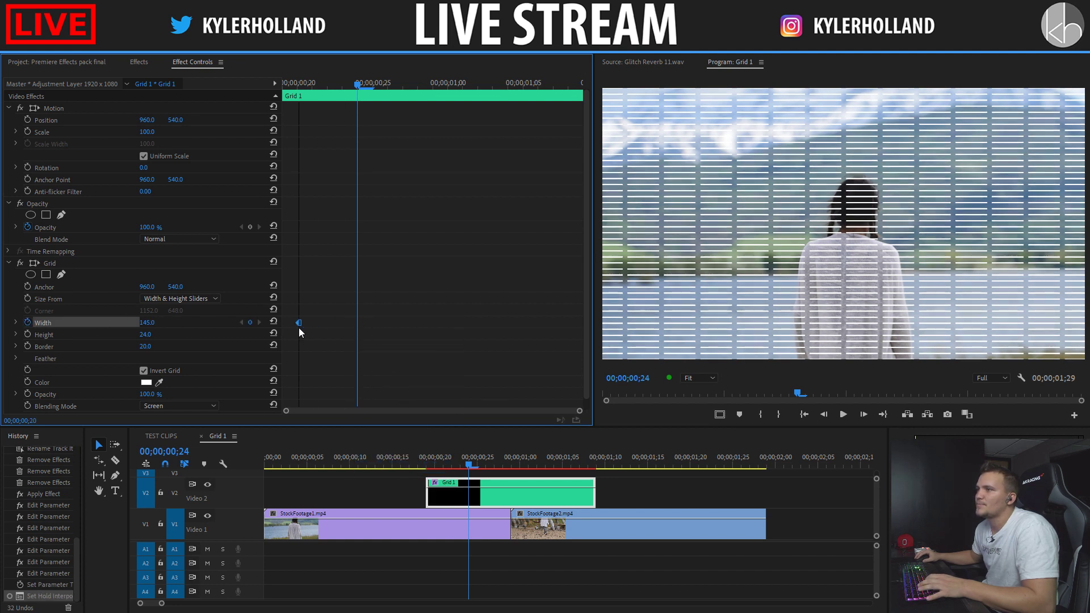
{"action": "left_click", "coordinate": [251, 323]}
{"action": "key", "text": "ctrl+z"}
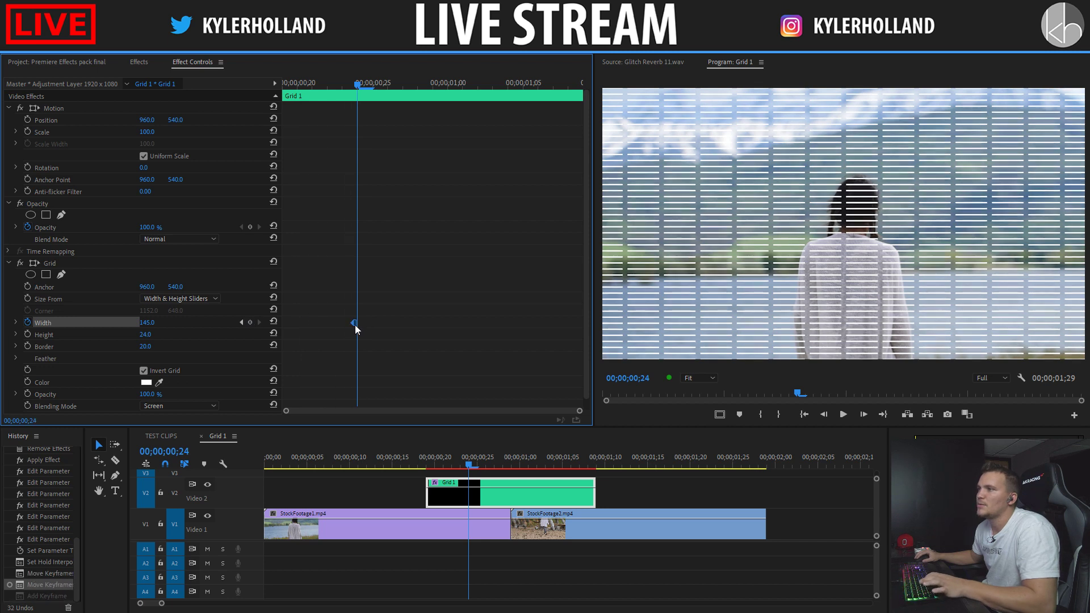
{"action": "left_click_drag", "start_coordinate": [355, 325], "coordinate": [303, 324]}
Step: Keyframe the grid's width at 321 on 00;00;00;24 and 29 on 00;00;01;03, and play back the animation
{"action": "left_click_drag", "start_coordinate": [147, 322], "coordinate": [94, 322]}
{"action": "left_click", "coordinate": [492, 86]}
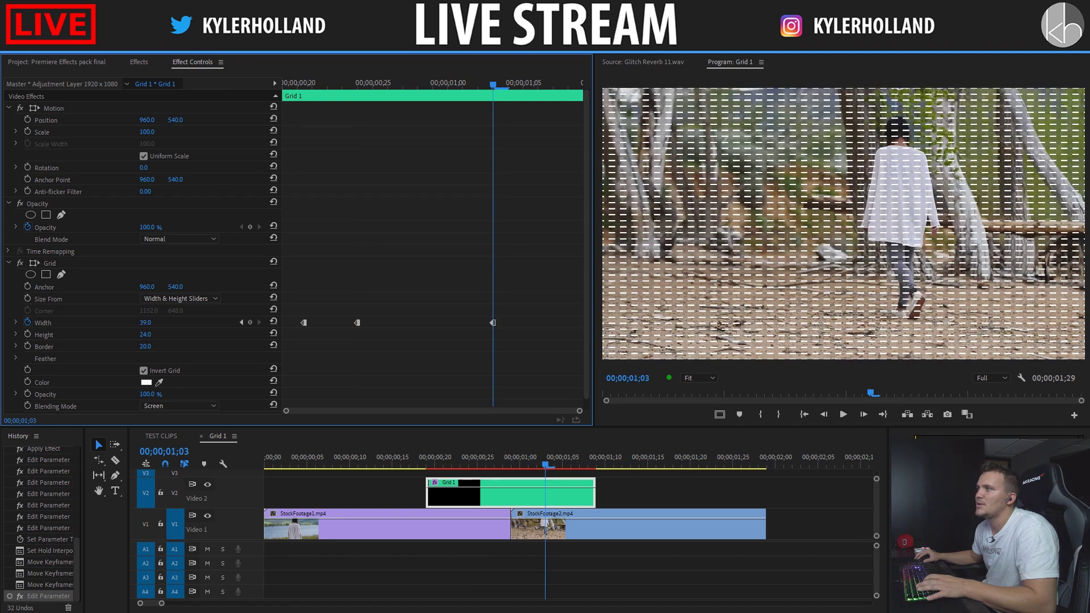
{"action": "key", "text": "Up"}
{"action": "key", "text": "space"}
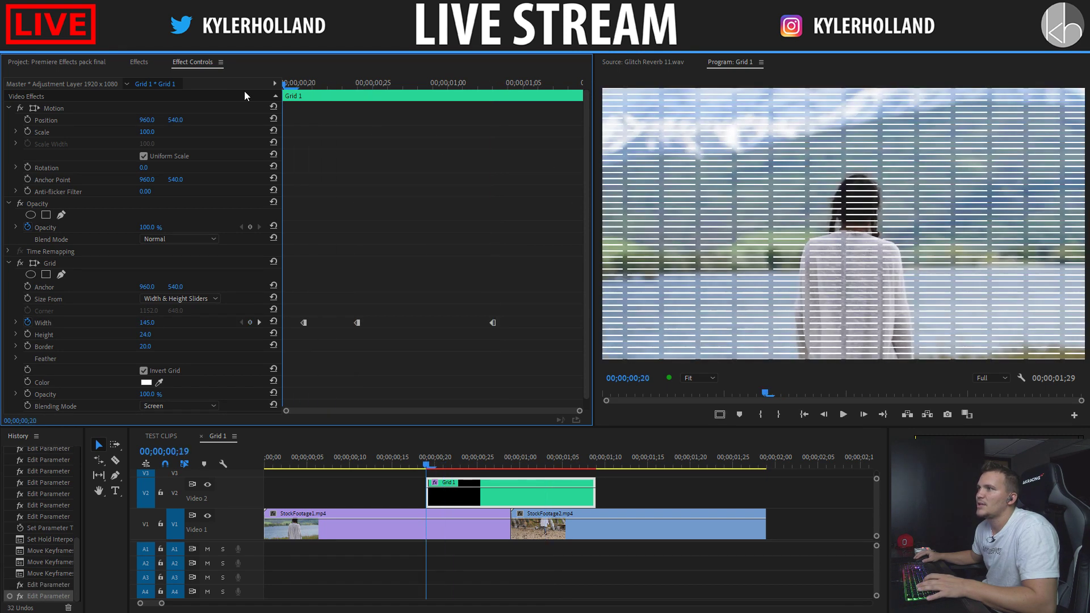
{"action": "key", "text": "space"}
{"action": "left_click", "coordinate": [356, 86]}
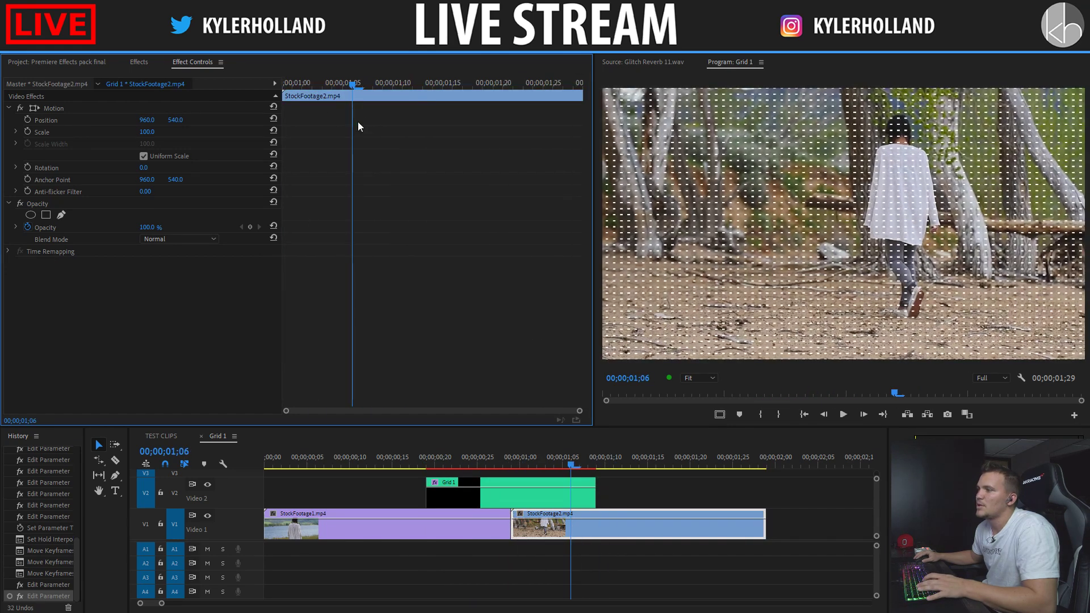
Step: Nudge the second width keyframe slightly earlier, add a rectangular mask to the Grid effect, and play back the transition
{"action": "left_click", "coordinate": [514, 492]}
{"action": "left_click_drag", "start_coordinate": [512, 457], "coordinate": [509, 446]}
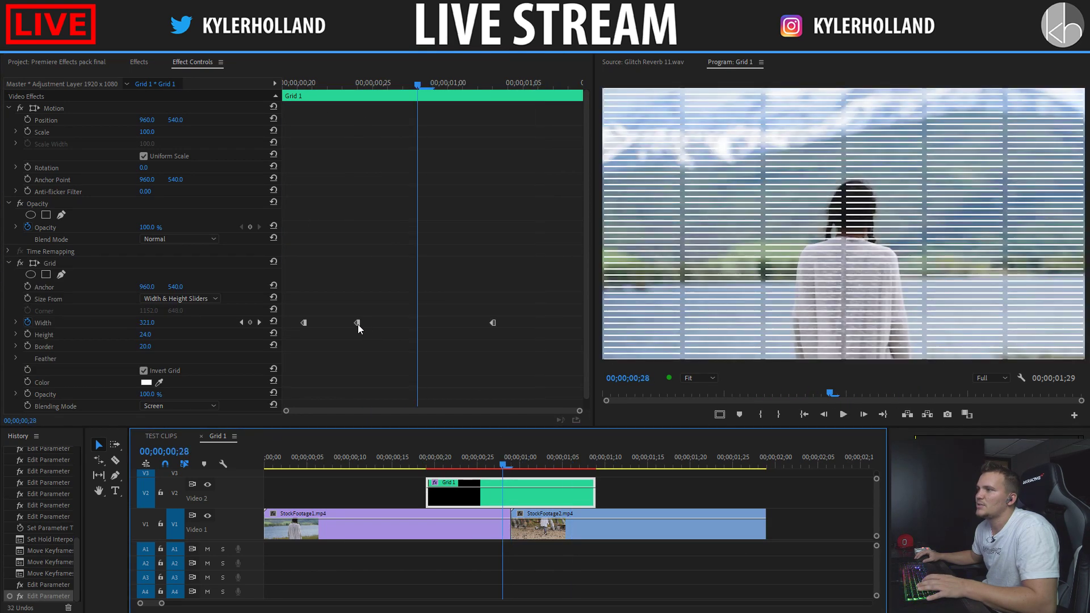
{"action": "left_click_drag", "start_coordinate": [358, 325], "coordinate": [350, 325]}
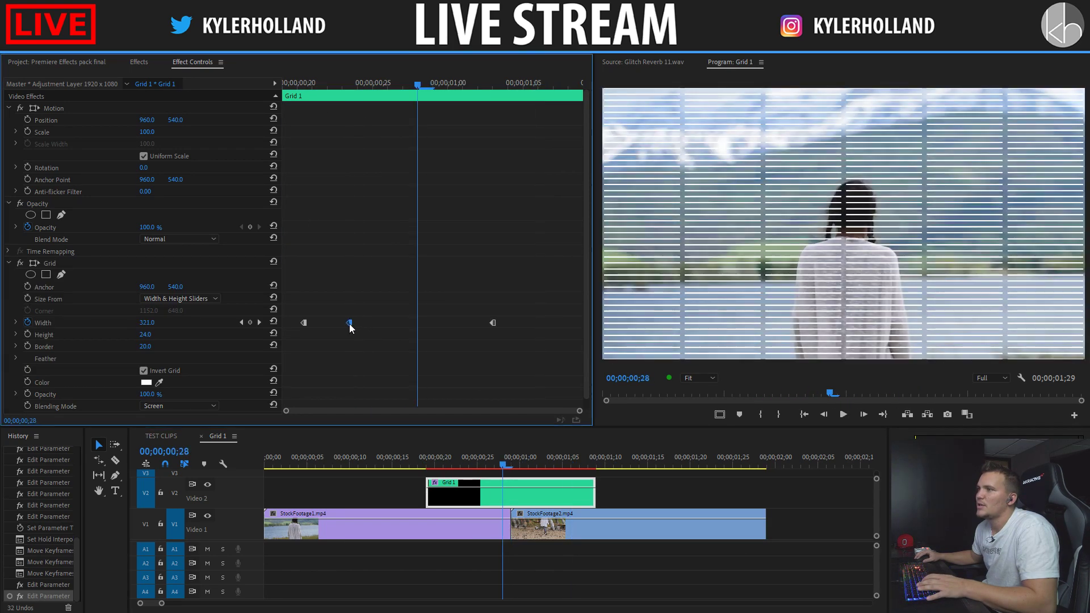
{"action": "left_click", "coordinate": [46, 274]}
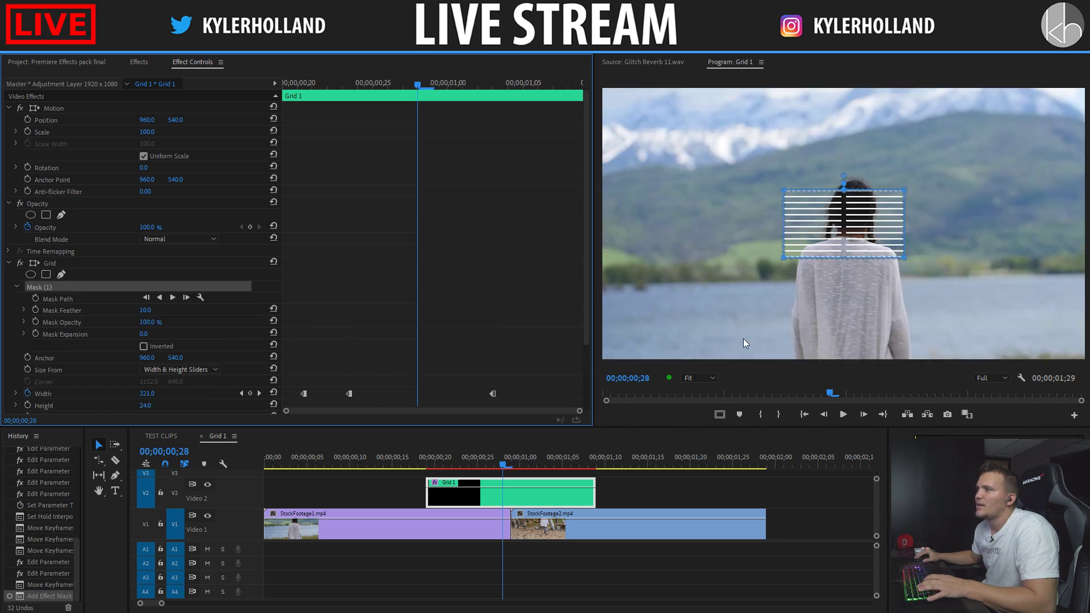
{"action": "left_click", "coordinate": [420, 462]}
{"action": "key", "text": "space"}
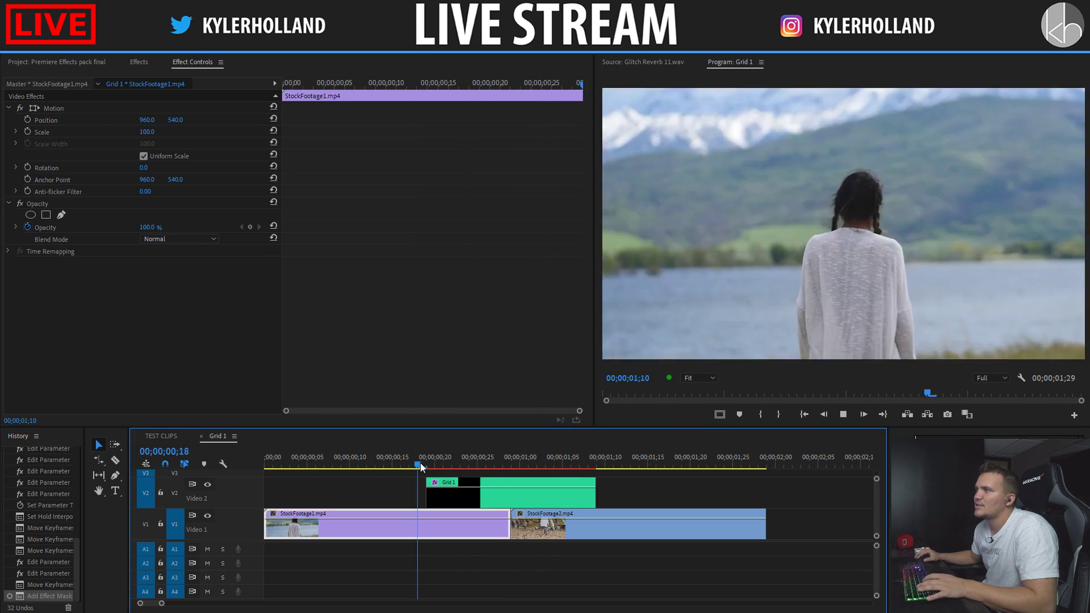
{"action": "left_click", "coordinate": [406, 462]}
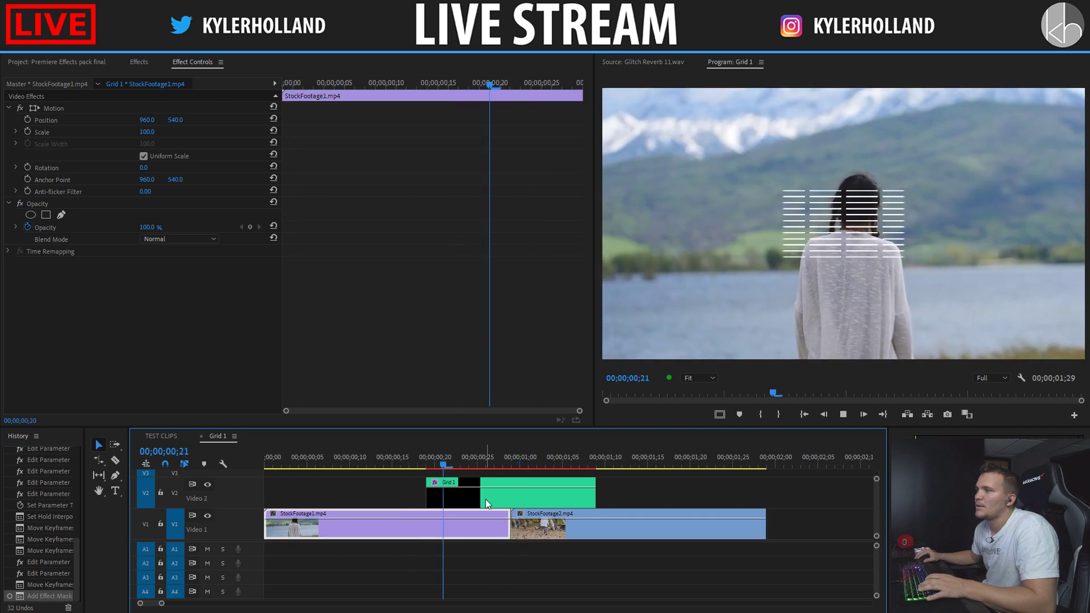
Step: Move the adjustment layer's second grid width keyframe to about 00;00;00;21 and the third to 00;00;00;25
{"action": "left_click", "coordinate": [485, 498]}
{"action": "left_click_drag", "start_coordinate": [355, 394], "coordinate": [320, 401]}
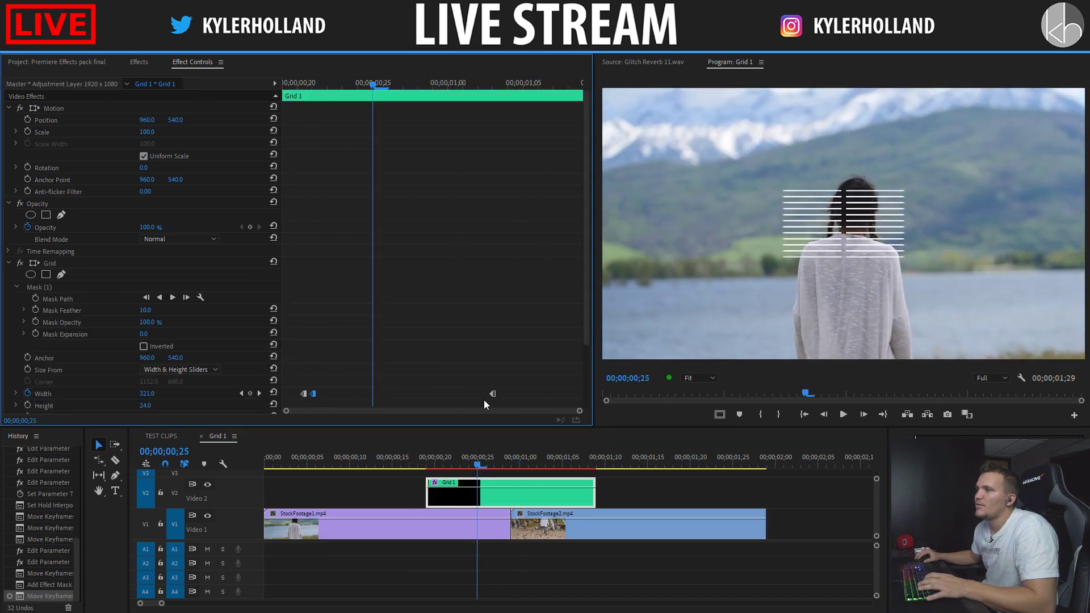
{"action": "left_click_drag", "start_coordinate": [492, 393], "coordinate": [372, 395]}
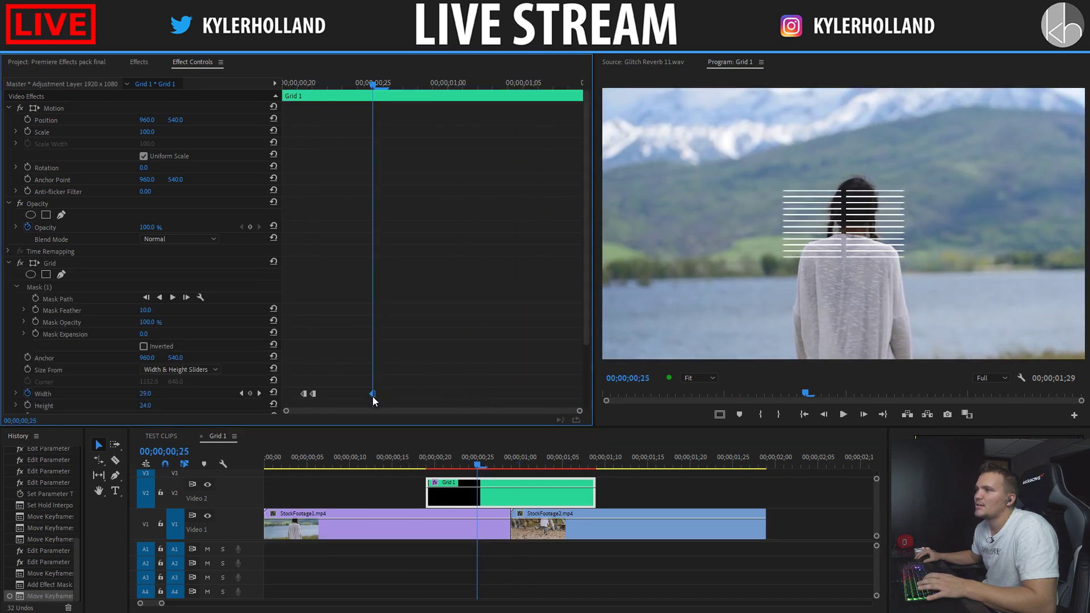
Step: Add a fourth grid width keyframe with a value of 1 at 00;00;00;27
{"action": "left_click", "coordinate": [400, 85]}
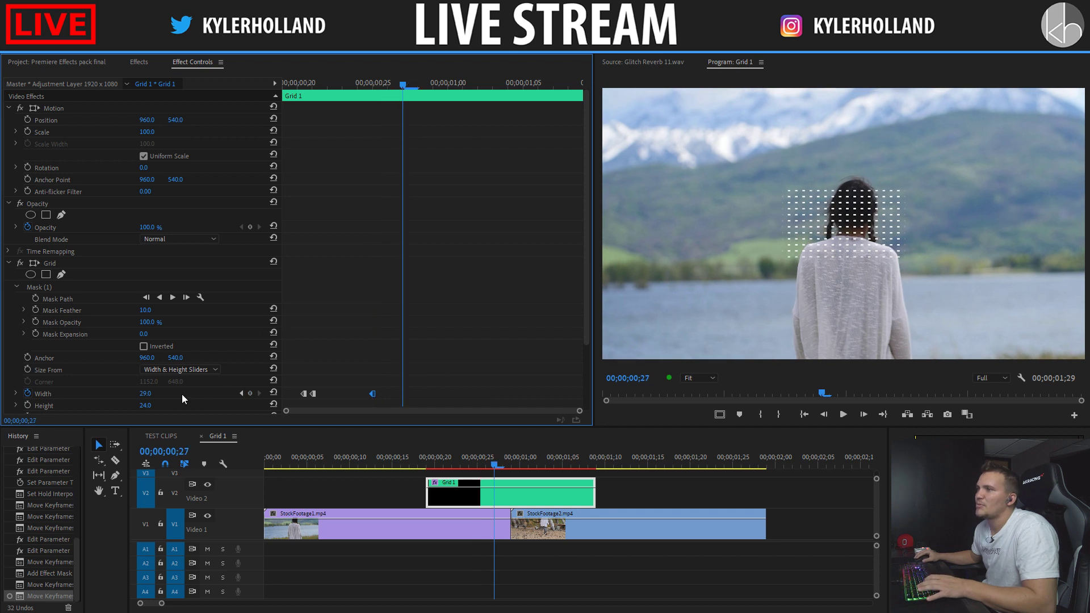
{"action": "left_click", "coordinate": [145, 393]}
{"action": "type", "text": "1"}
{"action": "key", "text": "Return"}
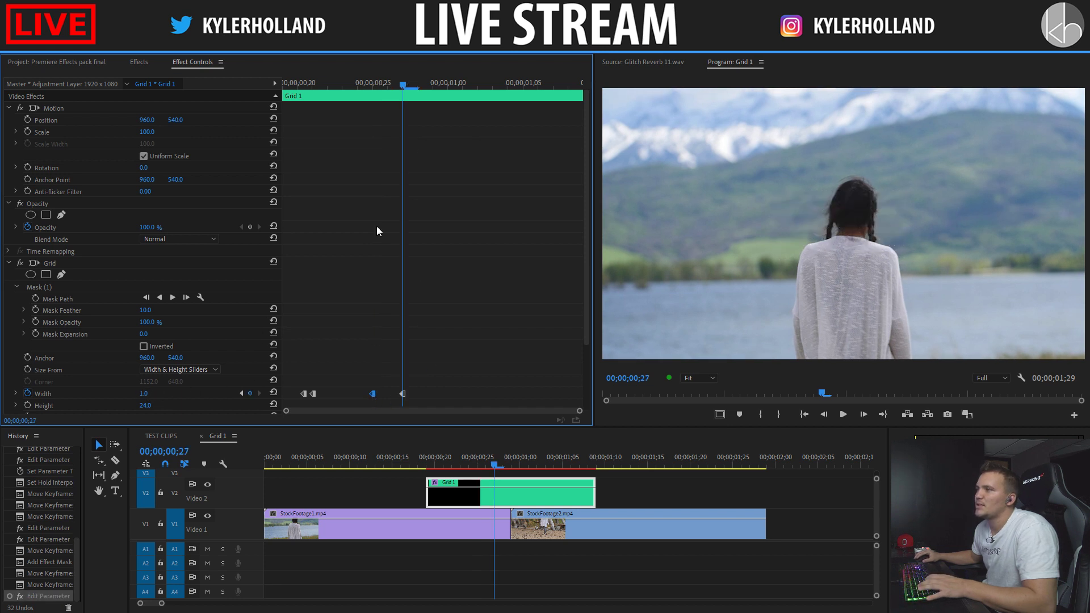
Step: Step through the cut, shift the last two width keyframes to about 00;00;00;23 and 00;00;00;26, and return the playhead to 00;00;00;19
{"action": "left_click", "coordinate": [387, 82]}
{"action": "key", "text": "Right"}
{"action": "key", "text": "Right"}
{"action": "key", "text": "Right"}
{"action": "key", "text": "Right"}
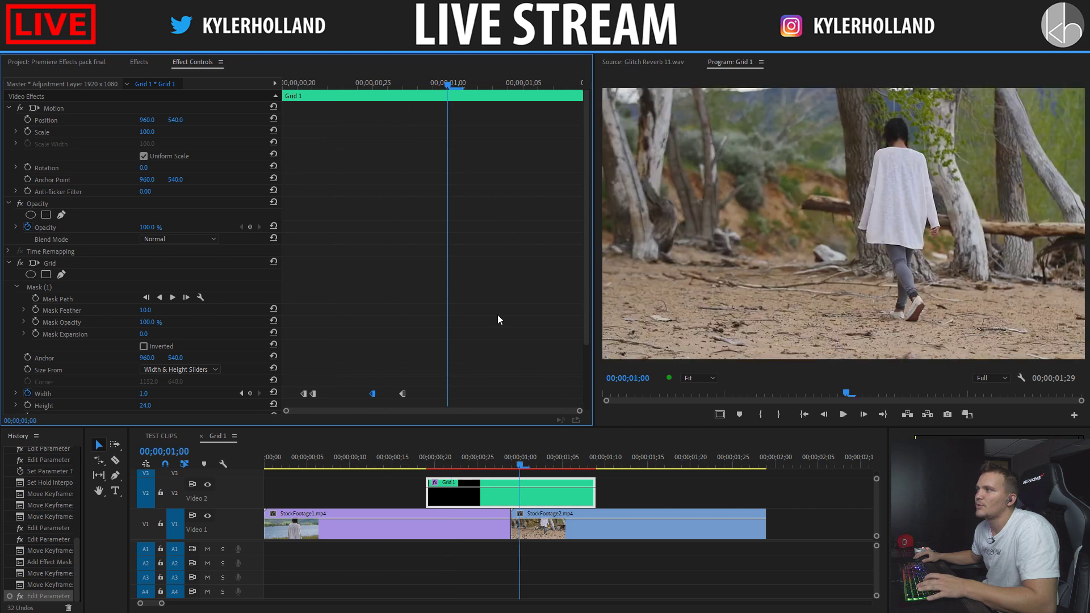
{"action": "mouse_move", "coordinate": [370, 395]}
{"action": "left_mouse_down"}
{"action": "mouse_move", "coordinate": [346, 394]}
{"action": "mouse_move", "coordinate": [387, 395]}
{"action": "left_mouse_up"}
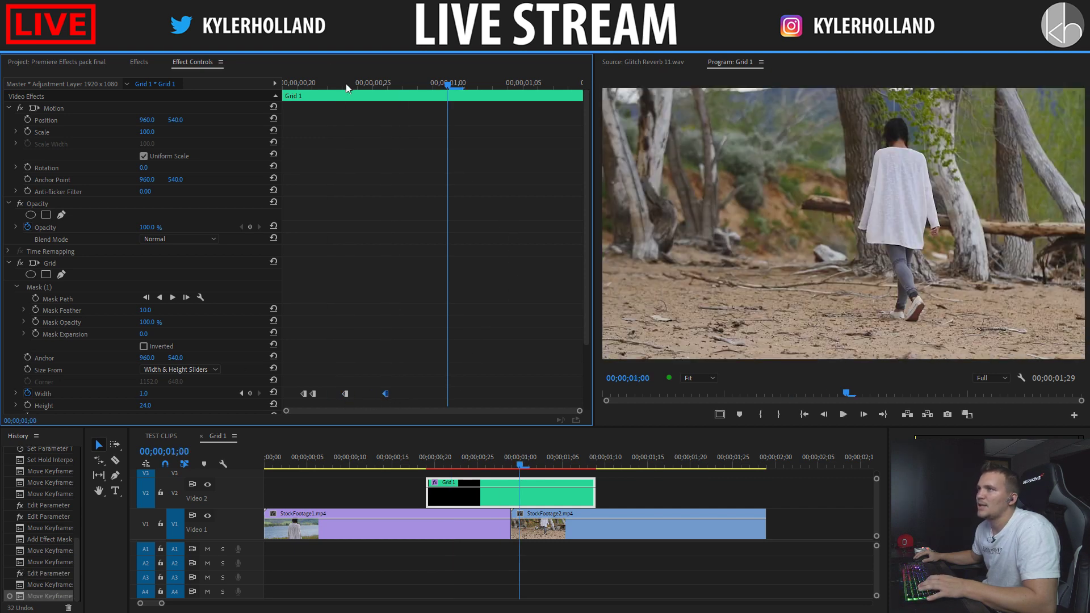
{"action": "left_click_drag", "start_coordinate": [346, 83], "coordinate": [275, 80]}
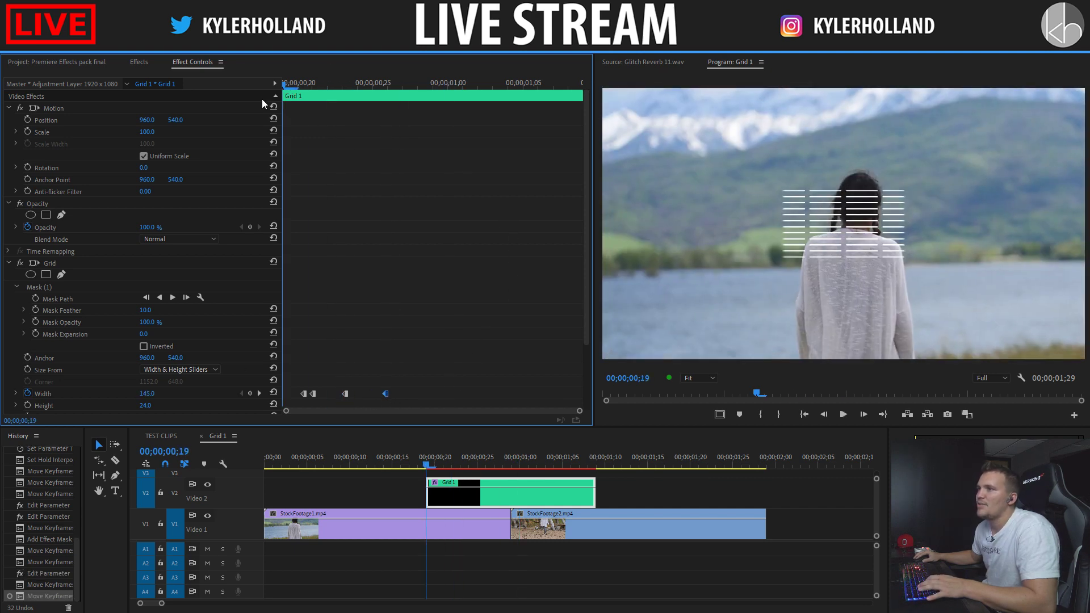
Step: Try shifting the Grid effect's horizontal anchor to 763 and undo the change
{"action": "left_click", "coordinate": [13, 287]}
{"action": "left_click", "coordinate": [16, 286]}
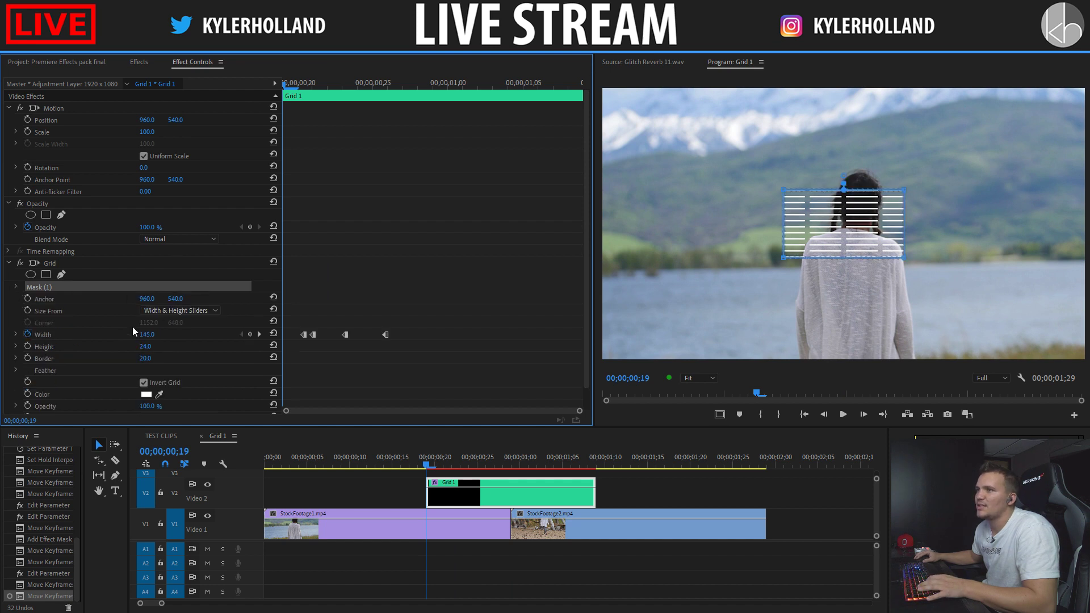
{"action": "left_click", "coordinate": [67, 300]}
{"action": "left_click_drag", "start_coordinate": [149, 299], "coordinate": [37, 299]}
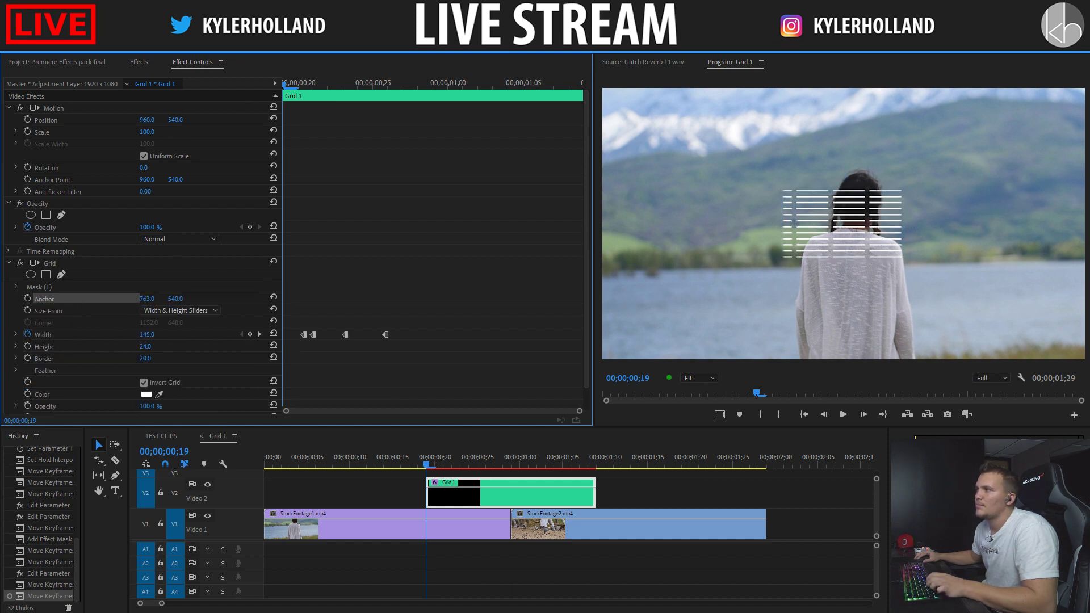
{"action": "key", "text": "ctrl+z"}
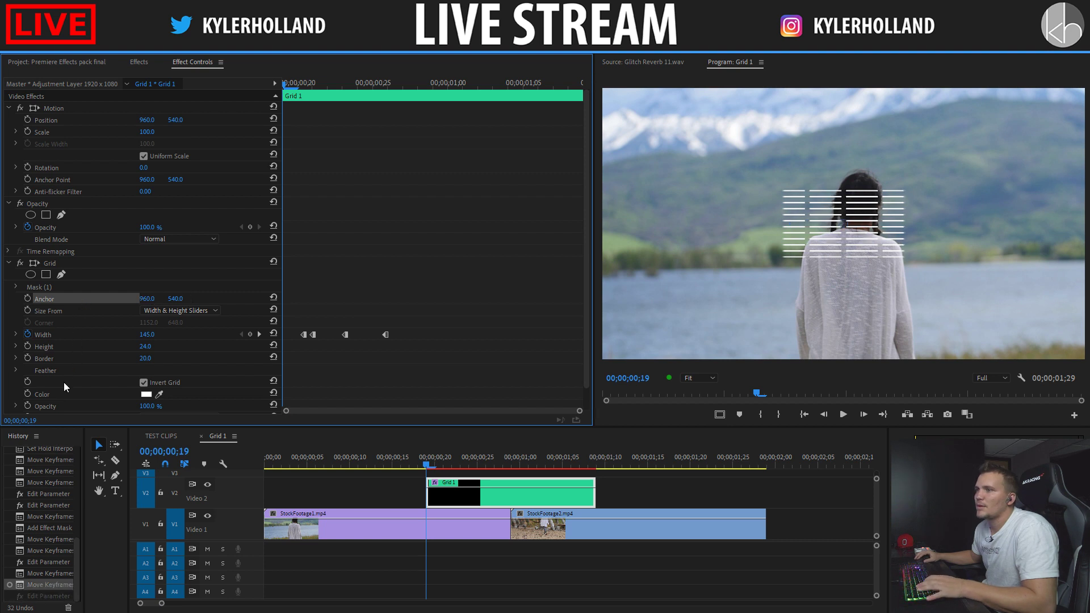
{"action": "scroll", "coordinate": [66, 394], "scroll_direction": "down", "scroll_amount": 2}
{"action": "scroll", "coordinate": [66, 393], "scroll_direction": "up", "scroll_amount": 2}
{"action": "left_click", "coordinate": [52, 263]}
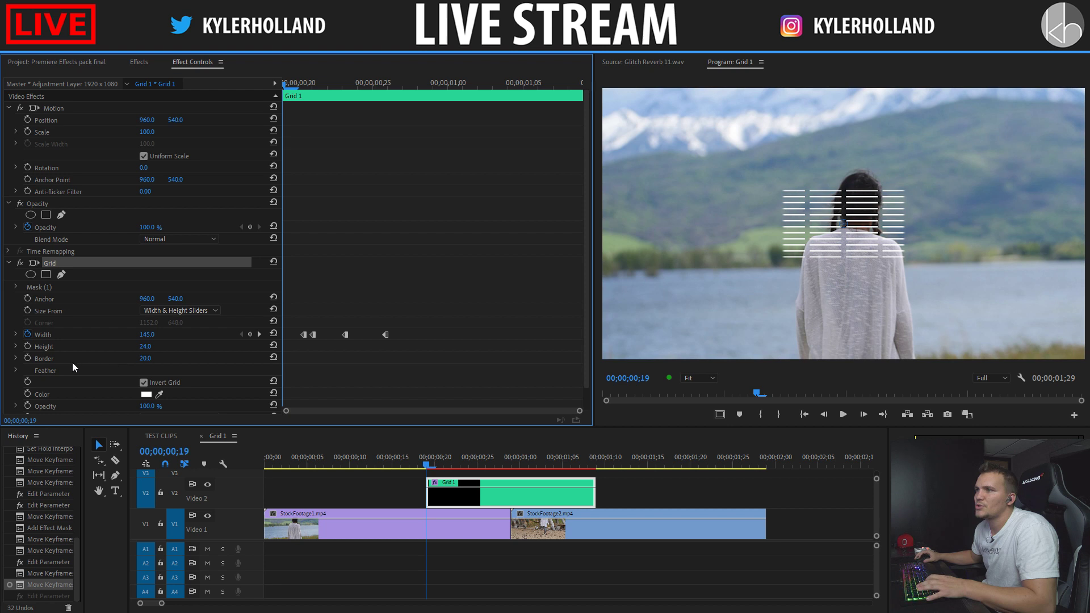
{"action": "left_click", "coordinate": [49, 397]}
Step: Show the Grid mask's settings and start keyframing its mask path at 00;00;00;19
{"action": "left_click", "coordinate": [25, 286]}
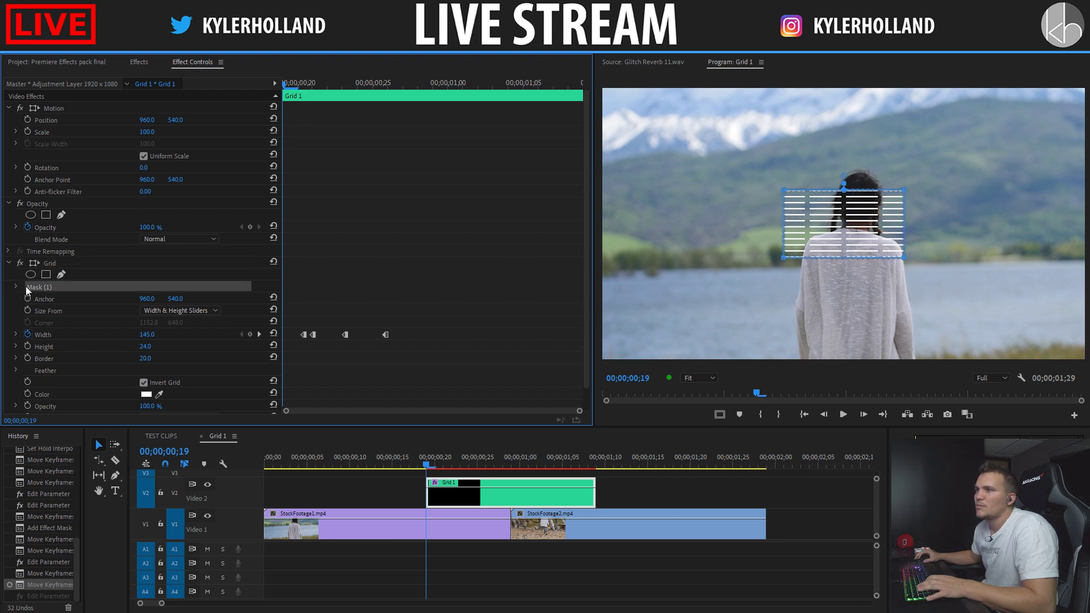
{"action": "left_click", "coordinate": [25, 286]}
{"action": "left_click", "coordinate": [42, 296]}
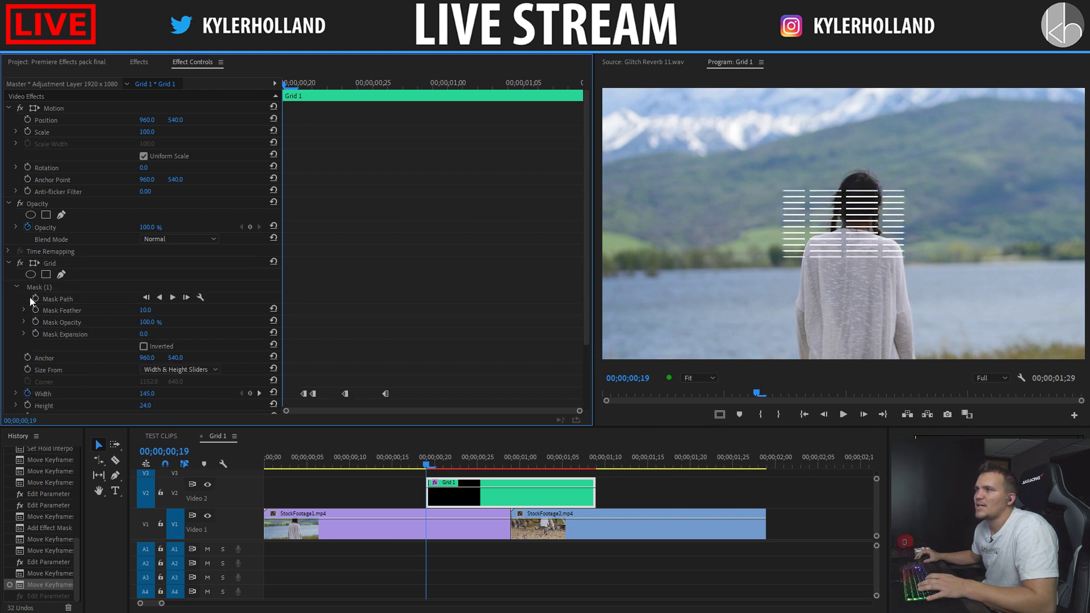
{"action": "left_click", "coordinate": [36, 300]}
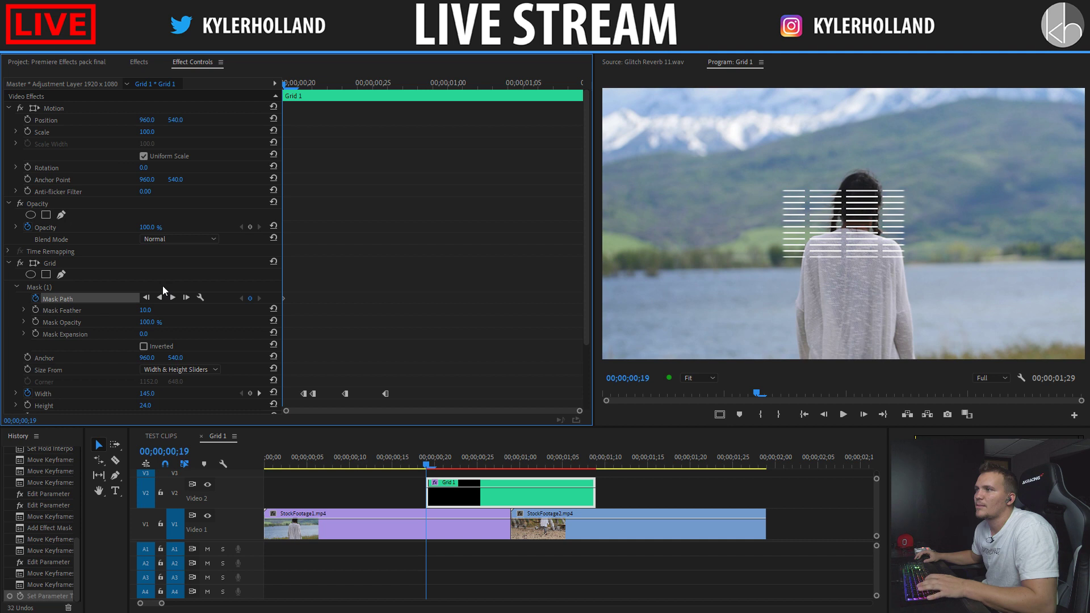
Step: Shift the mask path keyframe one frame later, check its keyframe options, and return it to 00;00;00;19
{"action": "right_click", "coordinate": [295, 298]}
{"action": "left_click", "coordinate": [294, 298]}
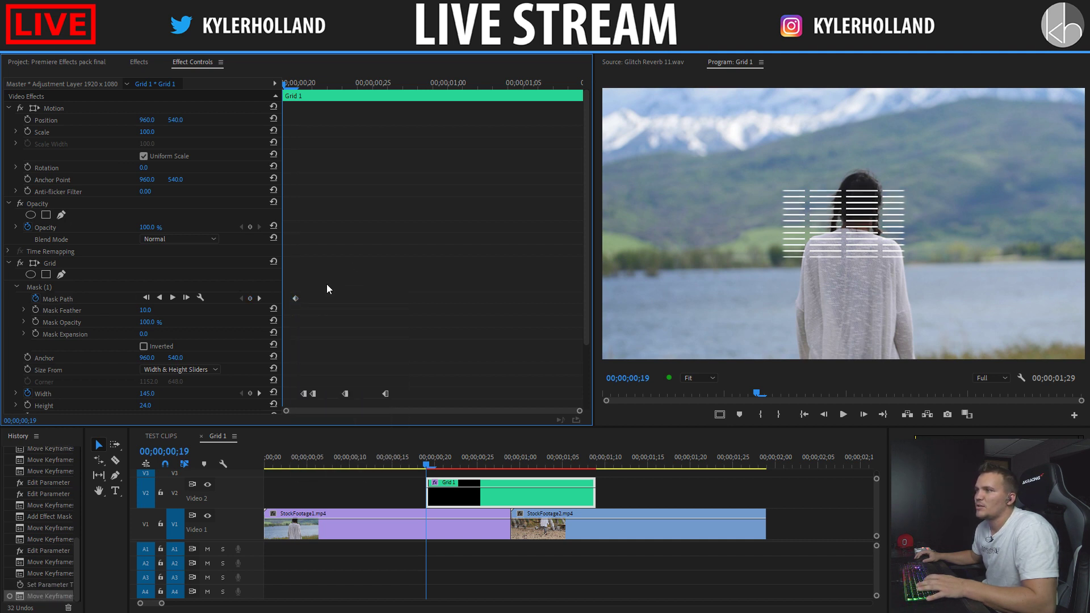
{"action": "right_click", "coordinate": [293, 297]}
{"action": "left_click", "coordinate": [296, 294]}
{"action": "left_click_drag", "start_coordinate": [296, 297], "coordinate": [284, 298]}
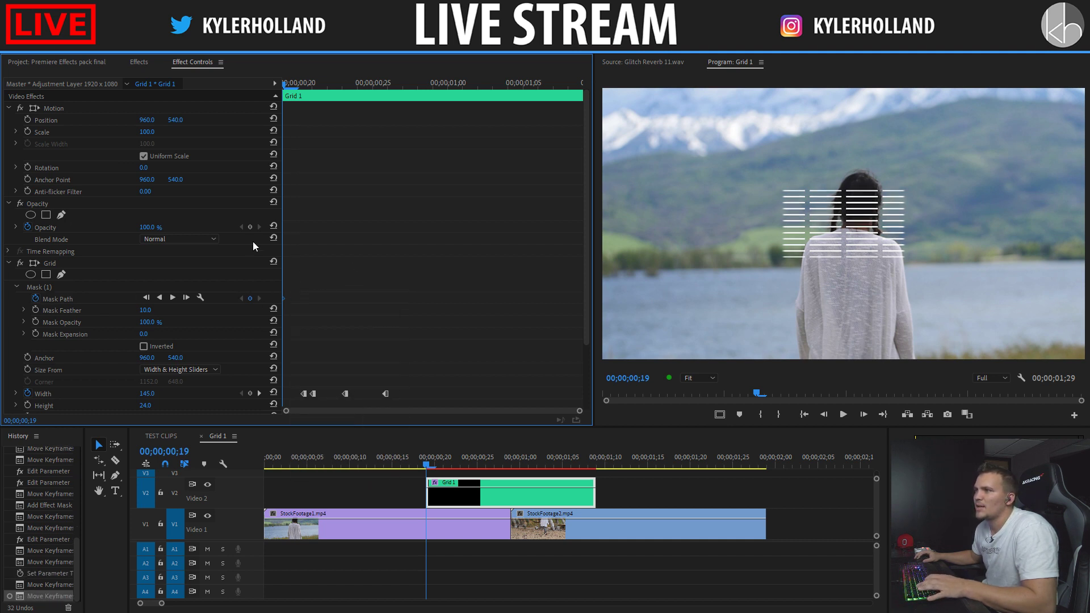
Step: At 00;00;00;21, move the Grid mask over the sky in the upper-left part of the image, and play back the mask movement
{"action": "left_click", "coordinate": [312, 84]}
{"action": "left_click", "coordinate": [83, 298]}
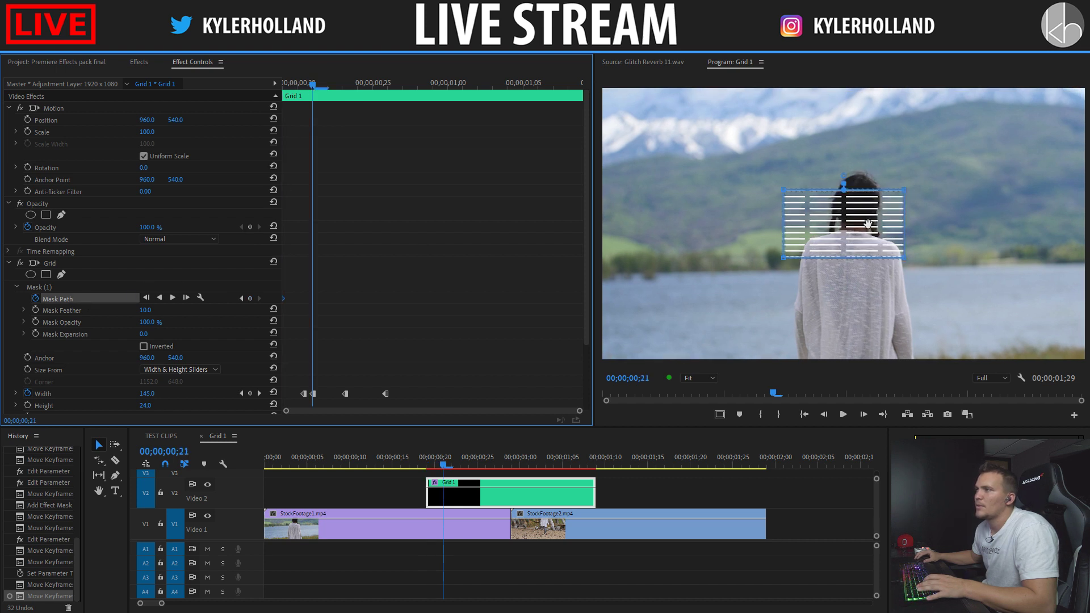
{"action": "left_click_drag", "start_coordinate": [736, 191], "coordinate": [624, 122]}
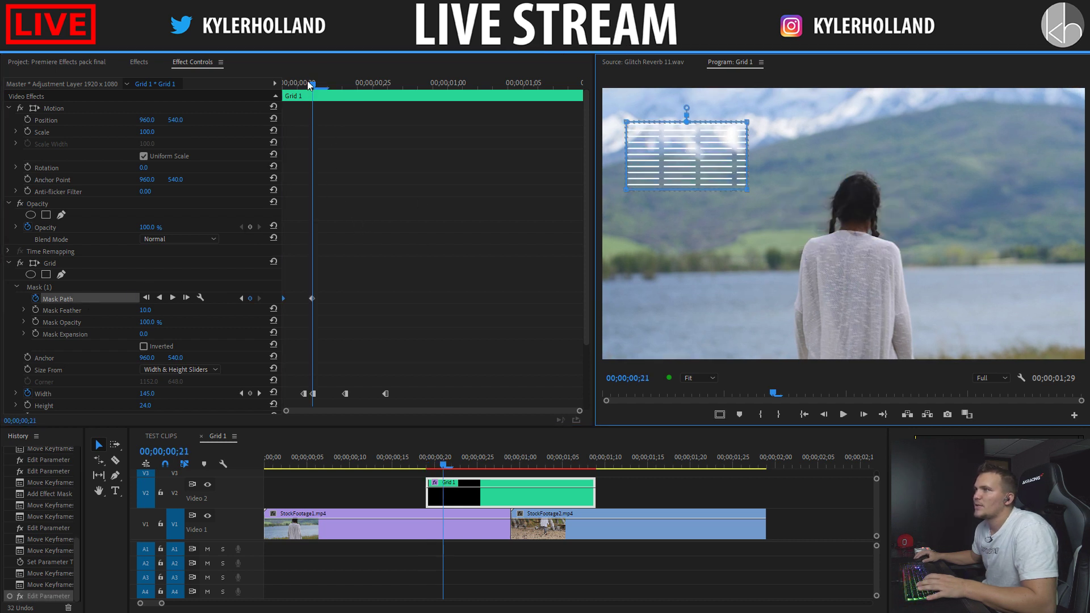
{"action": "left_click_drag", "start_coordinate": [311, 84], "coordinate": [194, 84]}
{"action": "key", "text": "shift+Right"}
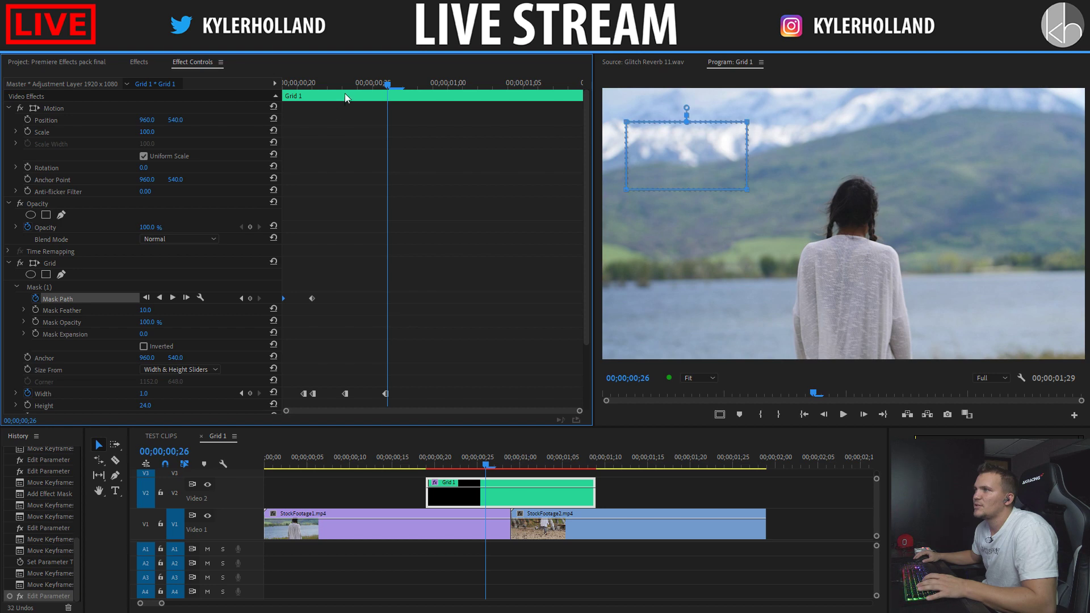
{"action": "key", "text": "shift+Left"}
{"action": "left_click", "coordinate": [422, 458]}
{"action": "key", "text": "space"}
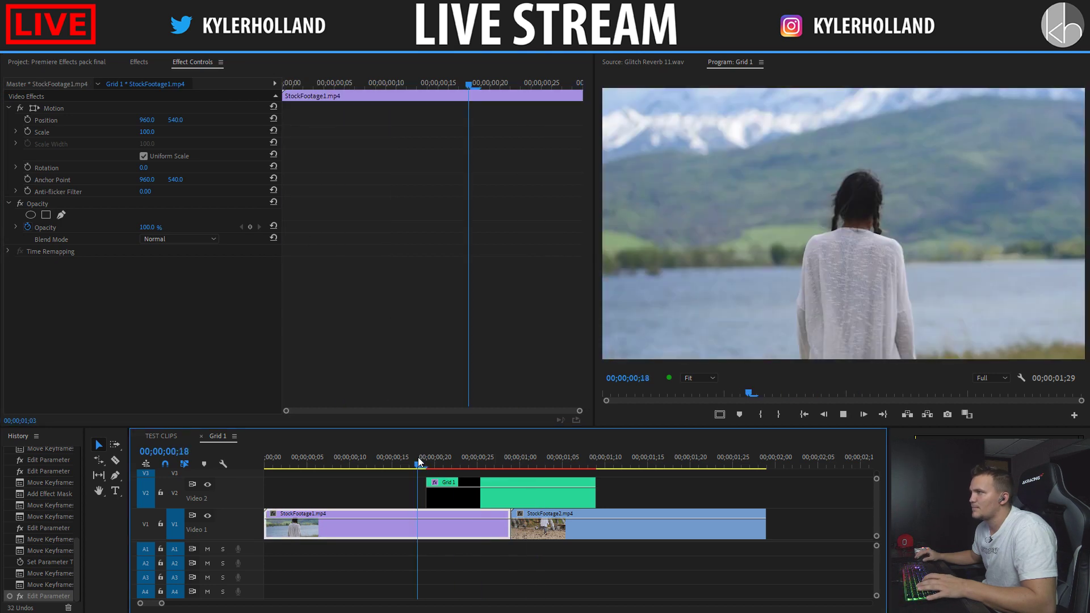
{"action": "key", "text": "space"}
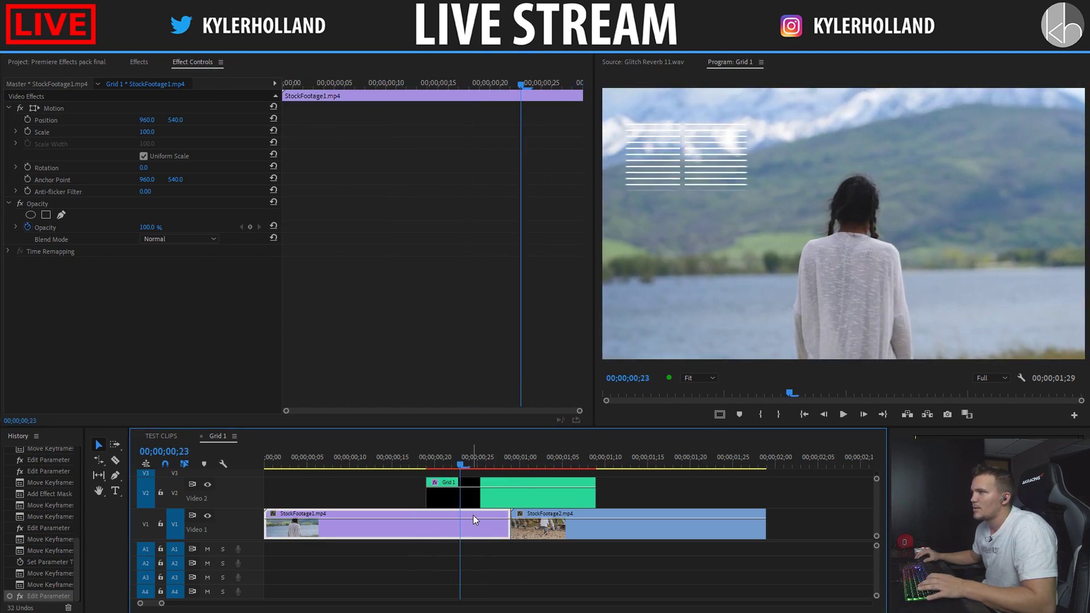
Step: Start keyframing the Grid mask's opacity at 100% with a Hold keyframe and move that keyframe back to 00;00;00;19
{"action": "left_click", "coordinate": [477, 506]}
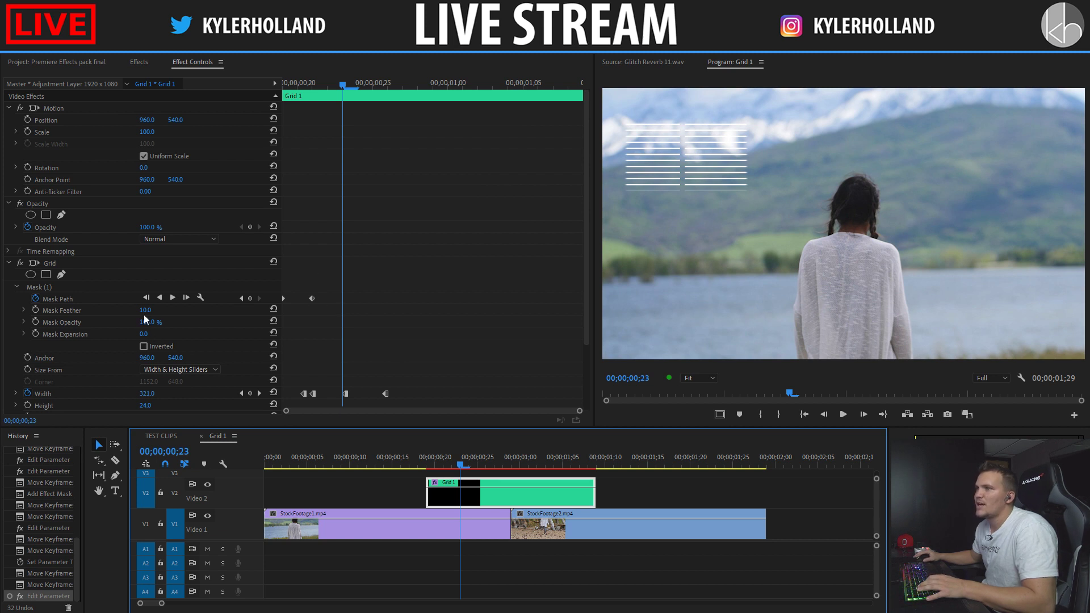
{"action": "left_click", "coordinate": [35, 322]}
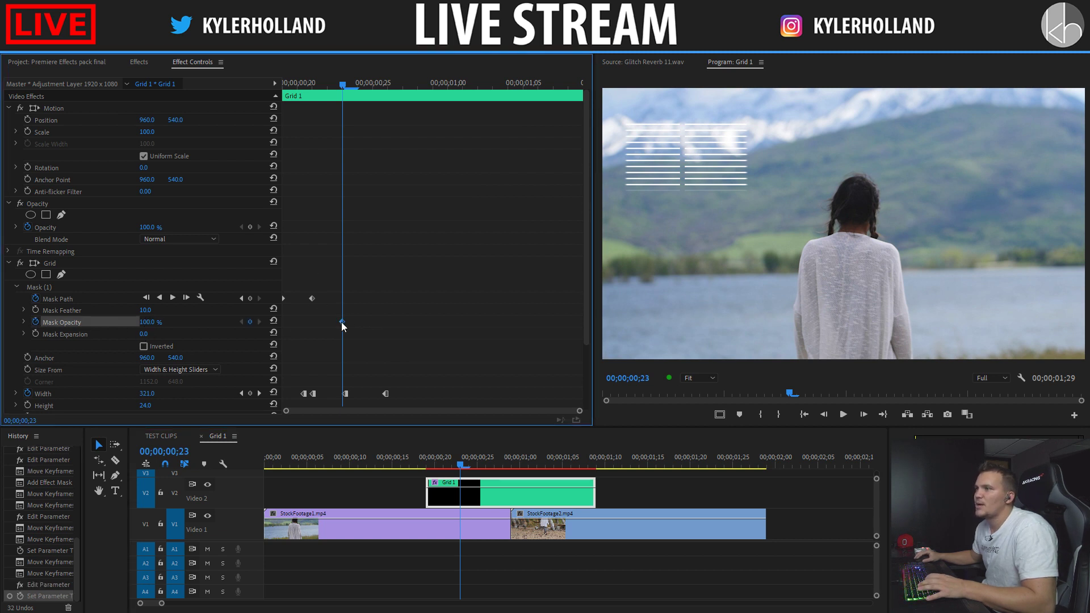
{"action": "left_click_drag", "start_coordinate": [342, 322], "coordinate": [312, 322]}
{"action": "right_click", "coordinate": [312, 322]}
{"action": "left_click", "coordinate": [340, 465]}
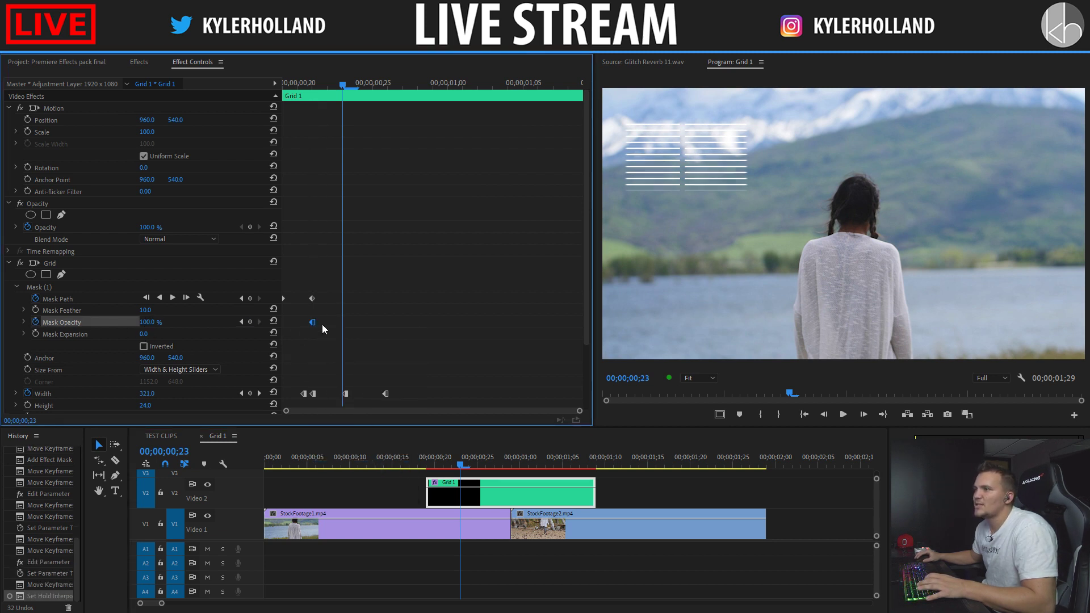
{"action": "left_click_drag", "start_coordinate": [312, 322], "coordinate": [282, 322]}
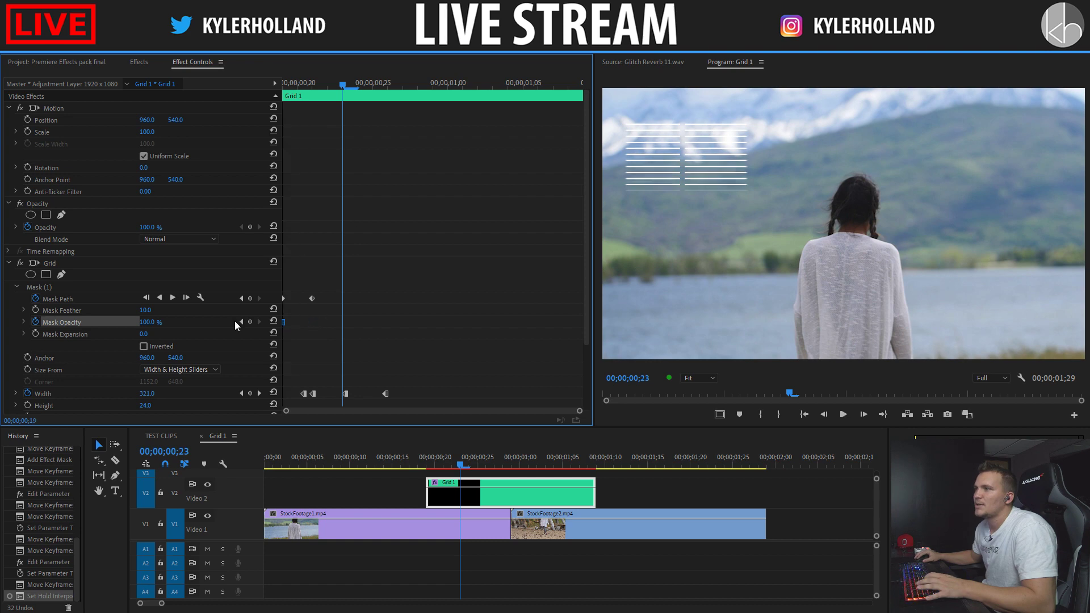
Step: Set the mask opacity to 0% at 00;00;00;21 and play back the transition
{"action": "left_click", "coordinate": [315, 93]}
{"action": "left_click", "coordinate": [147, 321]}
{"action": "type", "text": "0"}
{"action": "key", "text": "Return"}
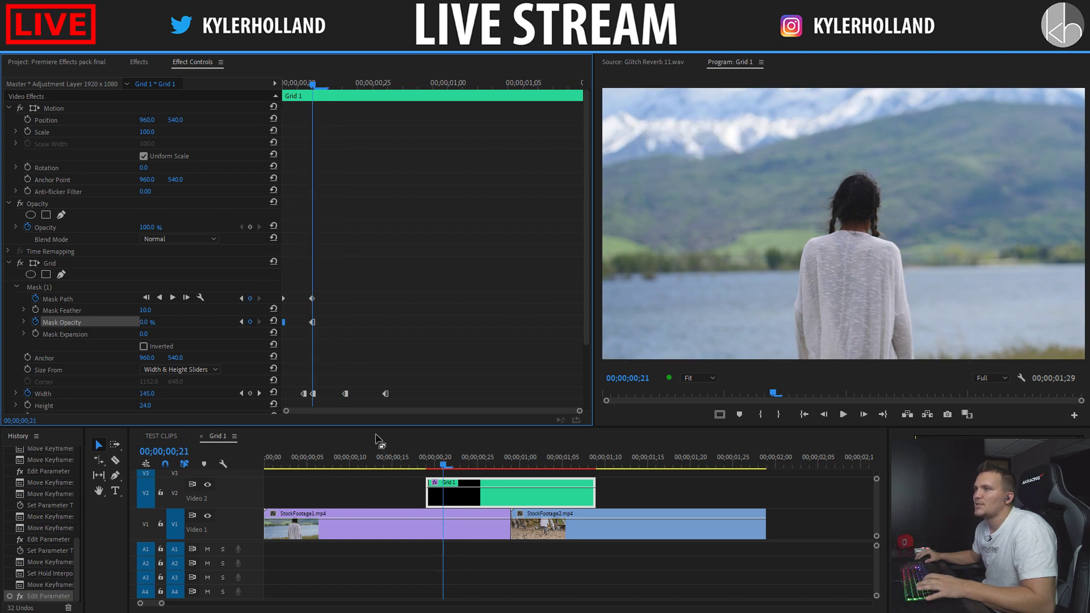
{"action": "left_click", "coordinate": [427, 458]}
{"action": "key", "text": "space"}
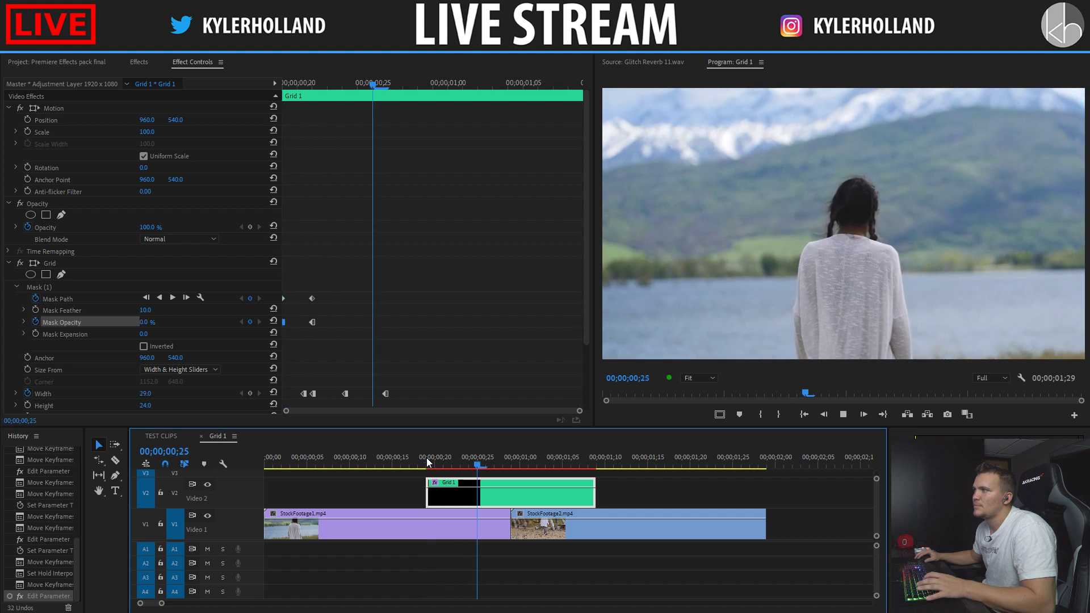
Step: Duplicate the masked Grid effect on the adjustment layer and shift the copy's mask path and mask opacity keyframes later
{"action": "key", "text": "space"}
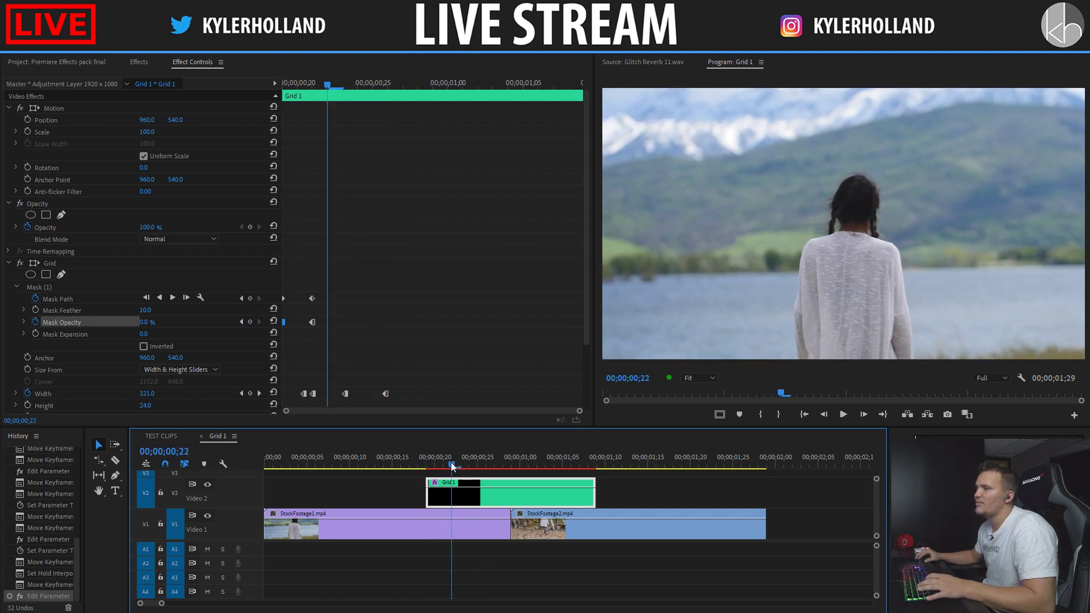
{"action": "left_click", "coordinate": [42, 263]}
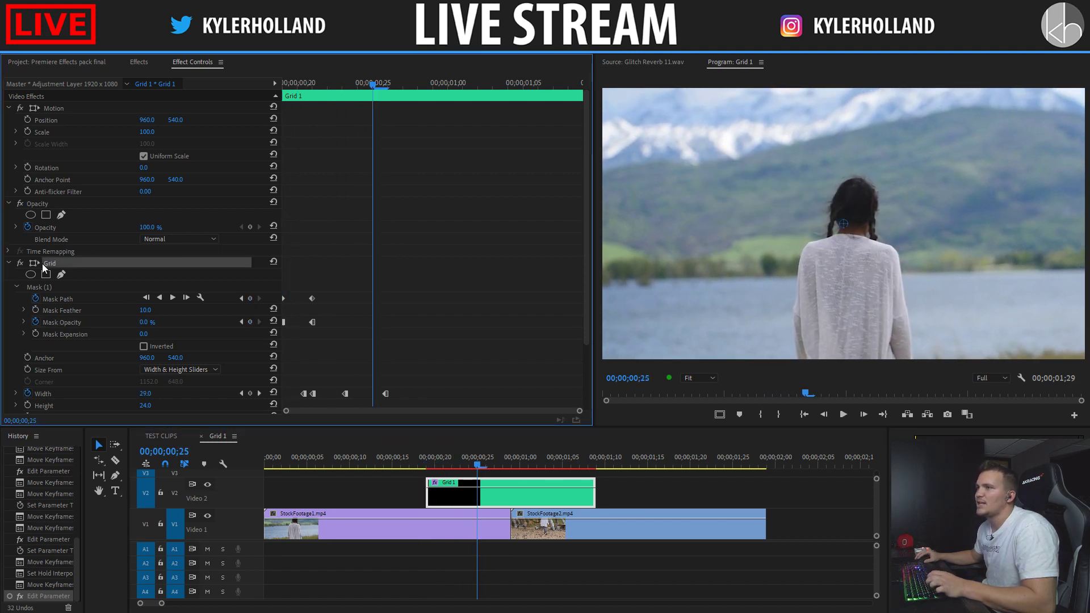
{"action": "key", "text": "ctrl+v"}
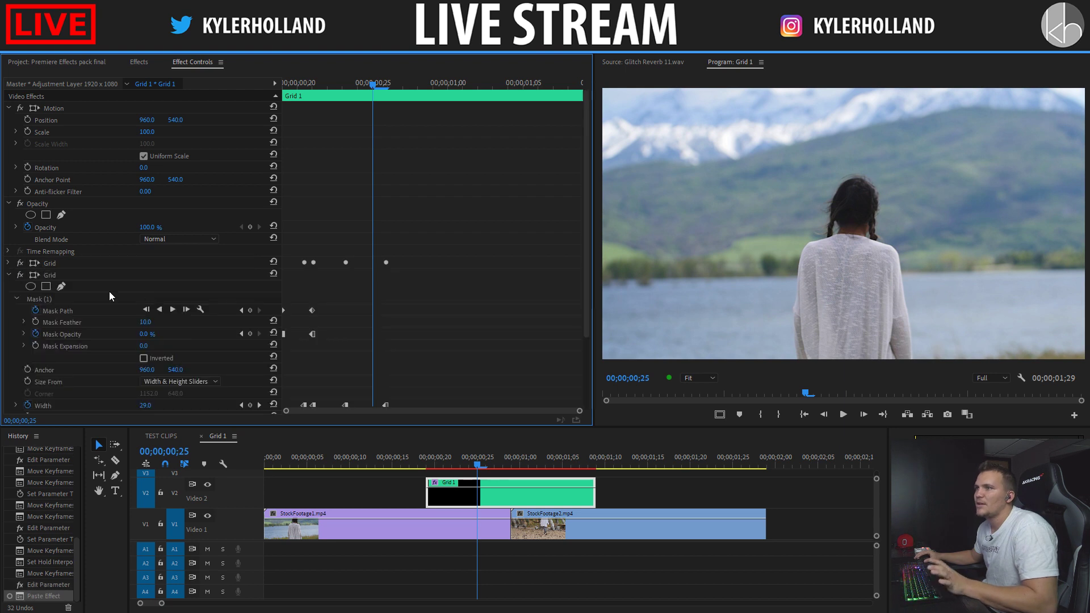
{"action": "left_click_drag", "start_coordinate": [312, 334], "coordinate": [401, 311]}
Step: At the mask path keyframe on 00;00;00;23, move the copied Grid's mask over the water beside the woman
{"action": "left_click", "coordinate": [241, 310]}
{"action": "left_click", "coordinate": [68, 311]}
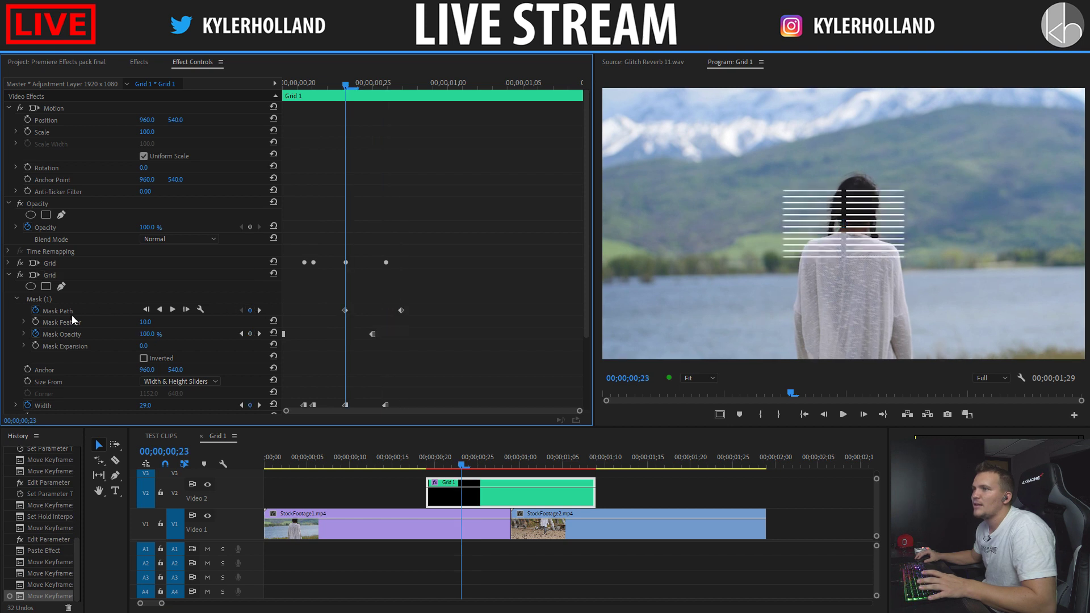
{"action": "left_click_drag", "start_coordinate": [817, 238], "coordinate": [918, 298]}
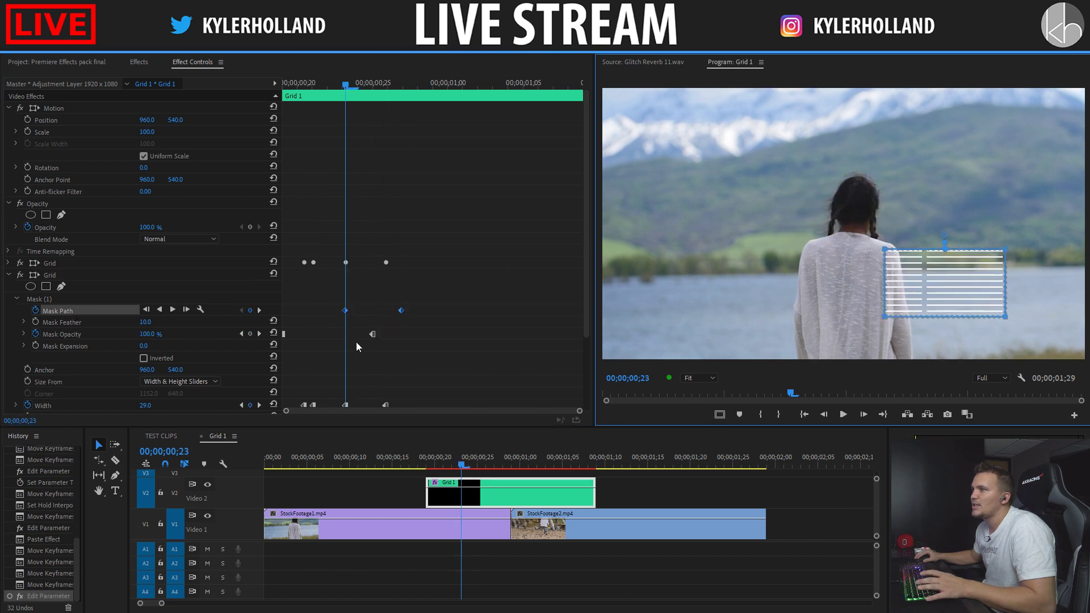
Step: Delay the copied Grid's 0% mask opacity keyframe to about 00;00;00;26 and two Width keyframes to about 00;00;00;29 and 00;00;01;05
{"action": "scroll", "coordinate": [342, 351], "scroll_direction": "down", "scroll_amount": 3}
{"action": "left_click_drag", "start_coordinate": [372, 277], "coordinate": [385, 278]}
{"action": "left_click_drag", "start_coordinate": [312, 349], "coordinate": [428, 349]}
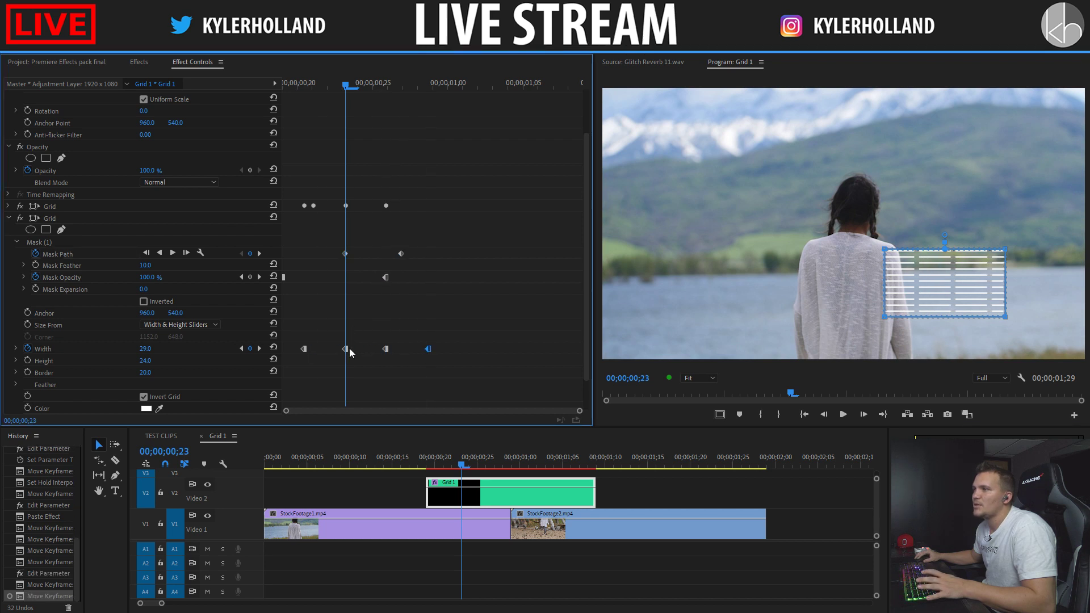
{"action": "left_click_drag", "start_coordinate": [348, 349], "coordinate": [526, 349]}
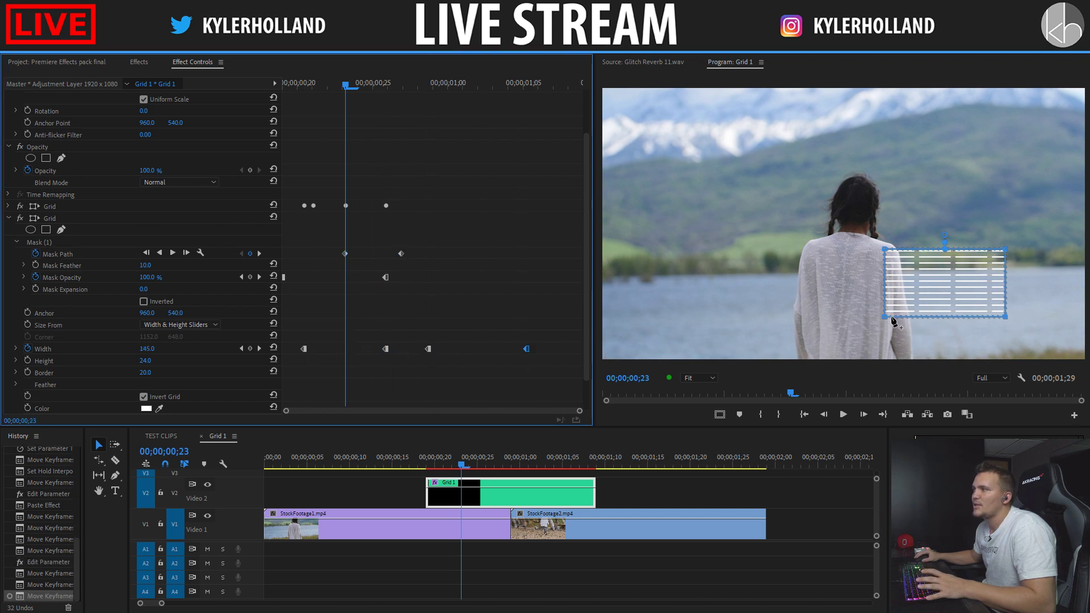
Step: Stretch the copied mask's upper edge up onto the hillside beside the woman's head and preview the transition
{"action": "left_click", "coordinate": [889, 252]}
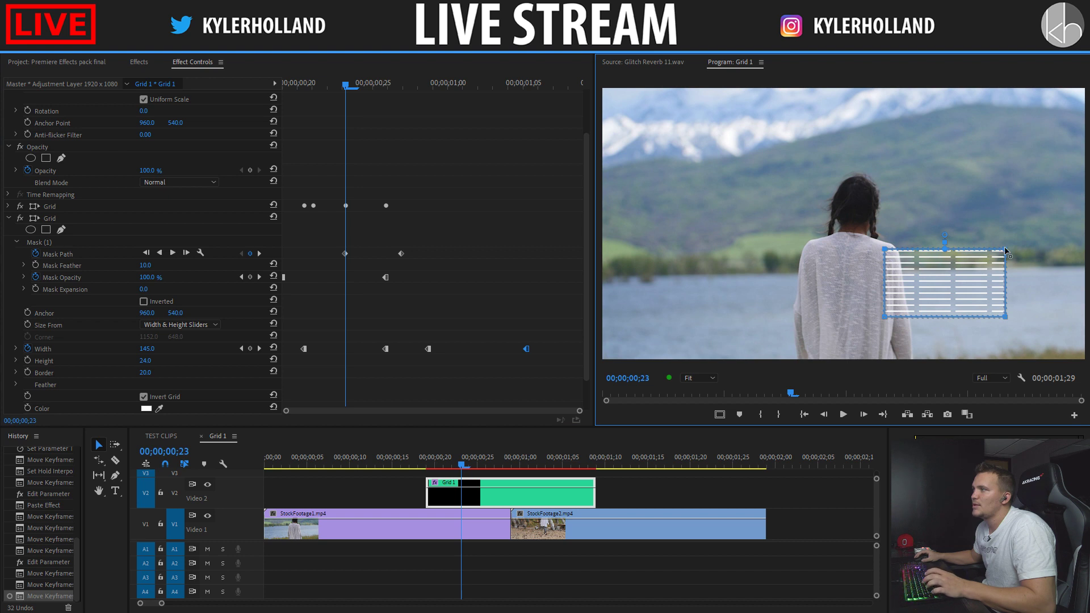
{"action": "left_click_drag", "start_coordinate": [1005, 250], "coordinate": [1007, 138]}
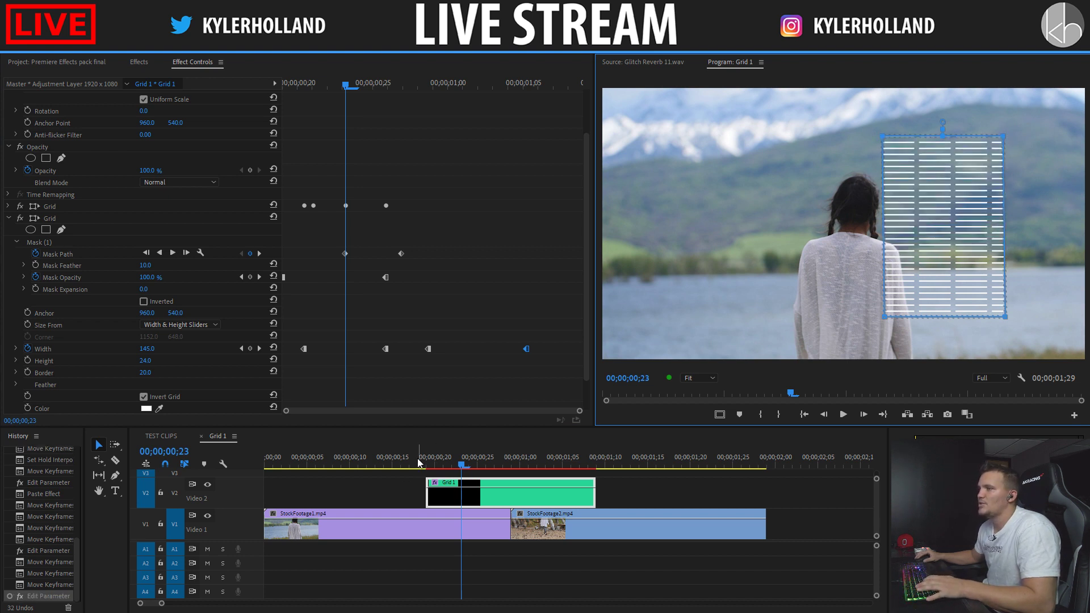
{"action": "left_click_drag", "start_coordinate": [418, 462], "coordinate": [482, 476]}
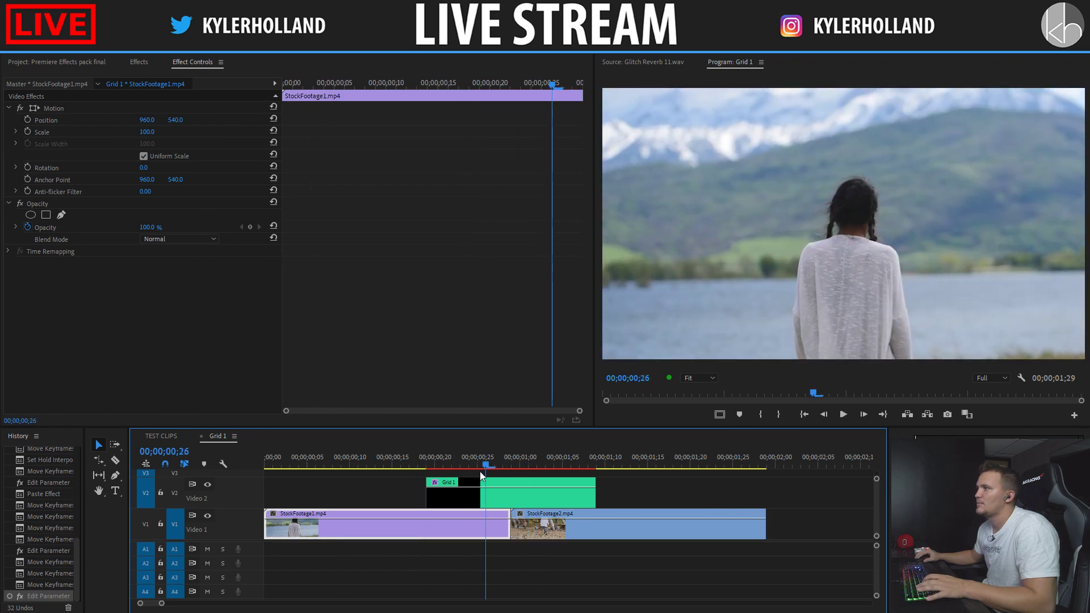
Step: Start keyframing the copied Grid's Height at 246 on the first Width keyframe, 00;00;00;20, with Hold interpolation
{"action": "left_click", "coordinate": [441, 458]}
{"action": "left_click", "coordinate": [486, 500]}
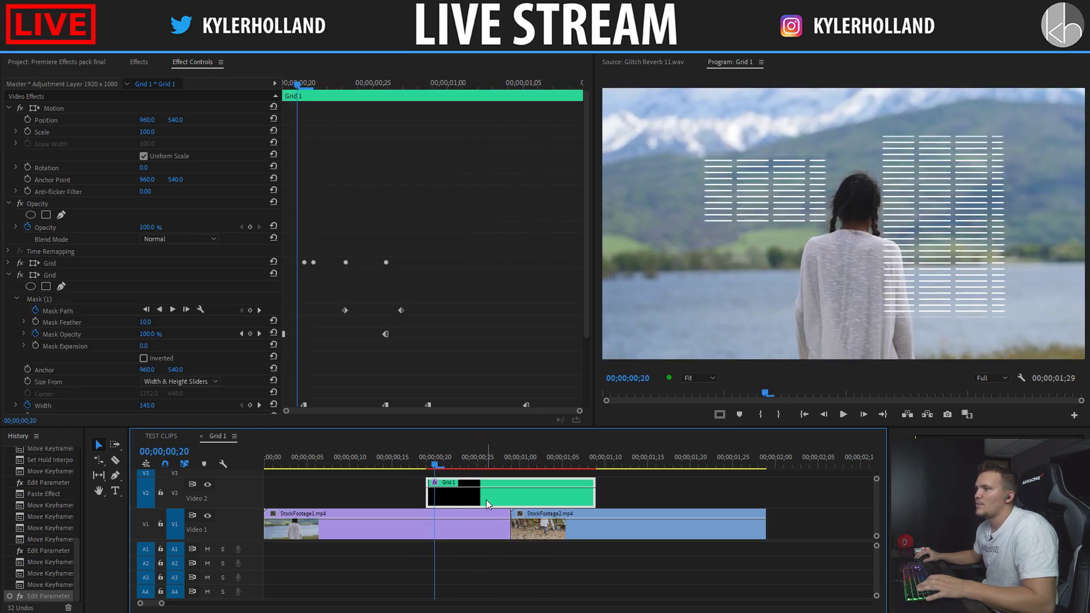
{"action": "scroll", "coordinate": [215, 381], "scroll_direction": "down", "scroll_amount": 2}
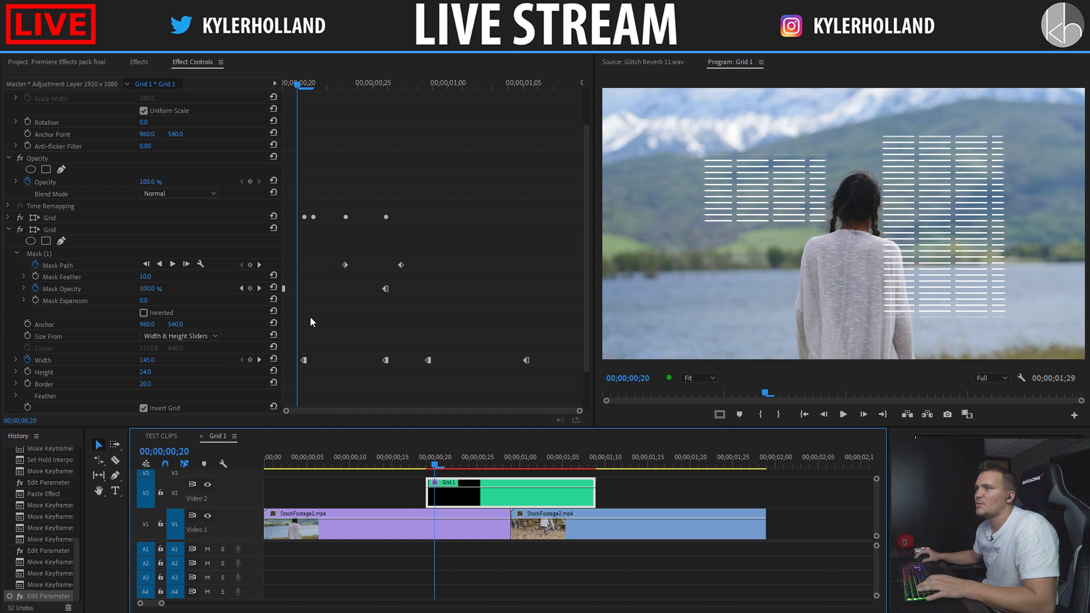
{"action": "left_click", "coordinate": [260, 360]}
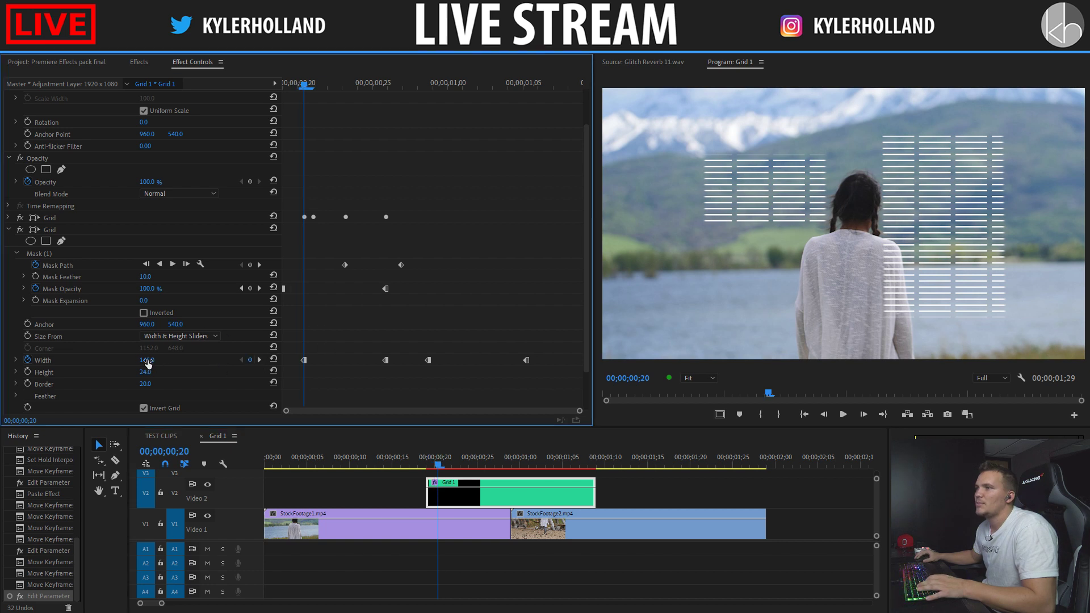
{"action": "left_click", "coordinate": [27, 371]}
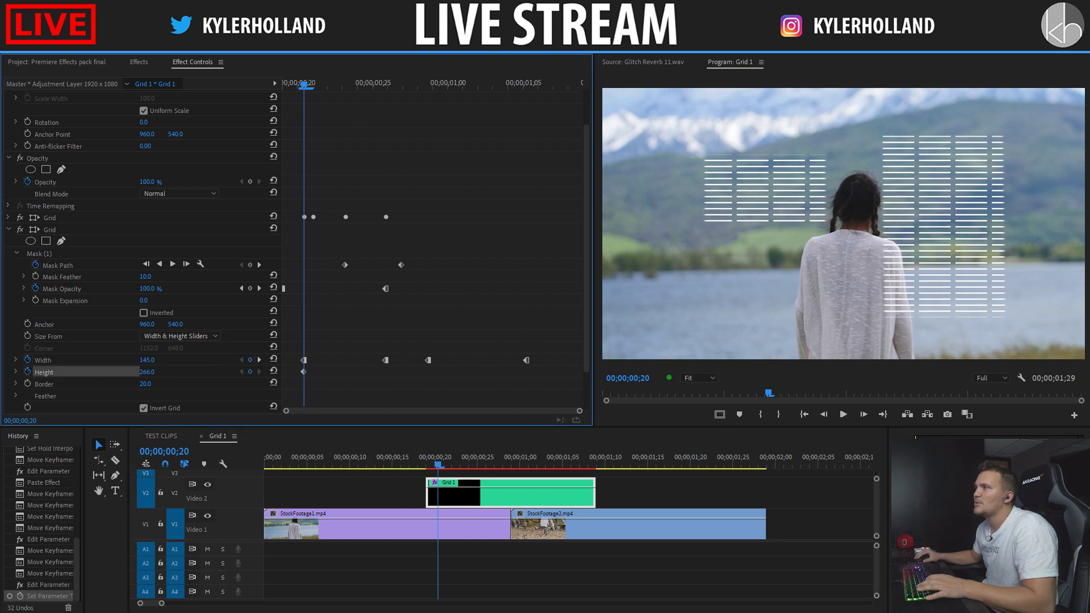
{"action": "left_click_drag", "start_coordinate": [147, 372], "coordinate": [273, 372]}
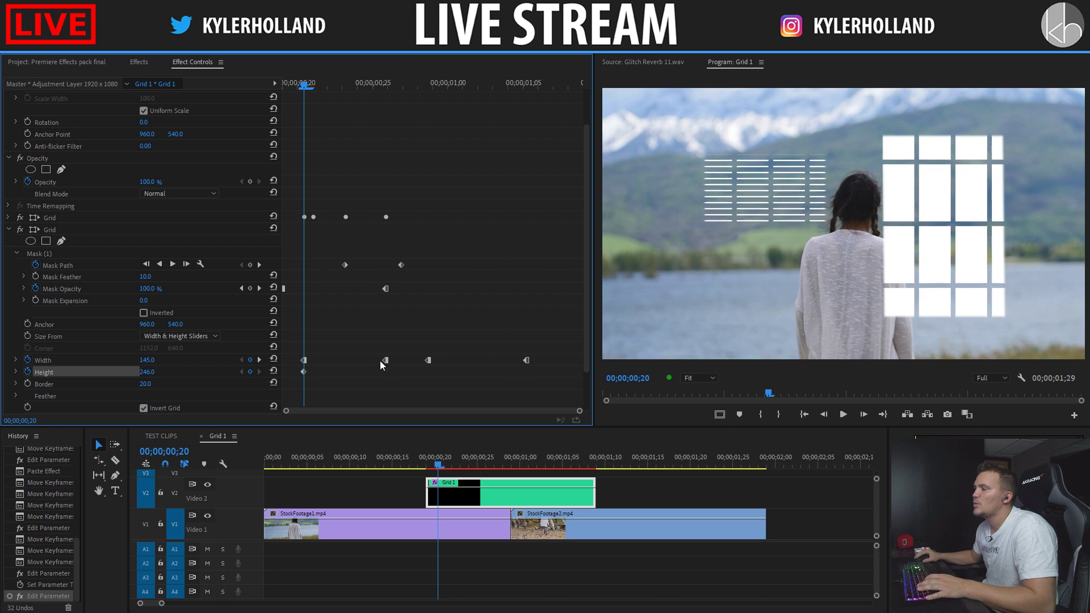
{"action": "right_click", "coordinate": [303, 372]}
{"action": "left_click", "coordinate": [368, 510]}
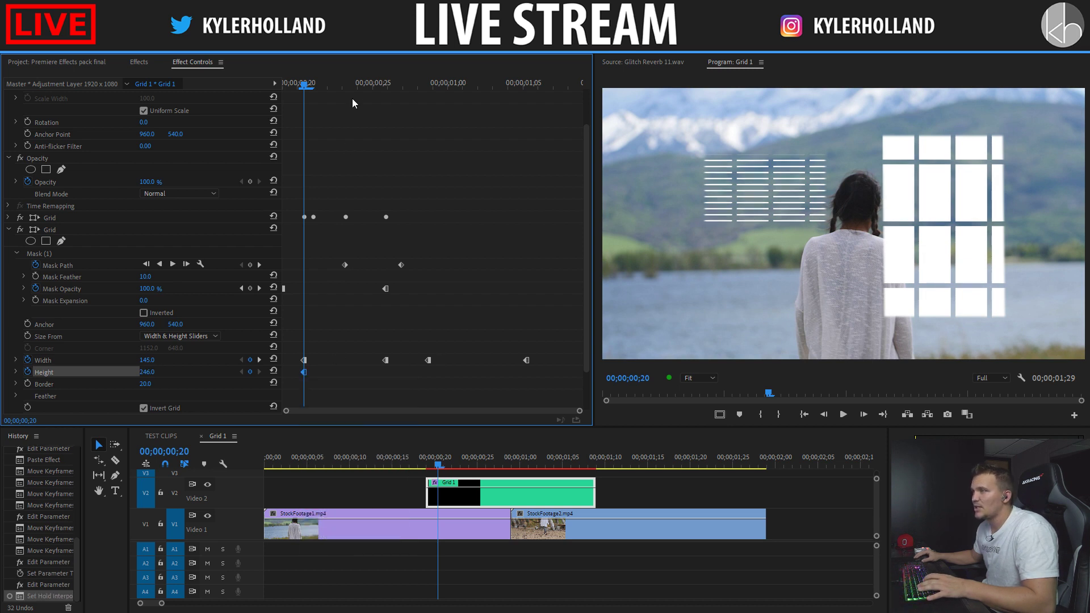
Step: Set the copied Grid's Height to 95 at 00;00;00;24, nudge that keyframe slightly earlier, and play back the result
{"action": "key", "text": "Right"}
{"action": "key", "text": "Right"}
{"action": "key", "text": "Right"}
{"action": "key", "text": "Right"}
{"action": "left_click_drag", "start_coordinate": [150, 375], "coordinate": [136, 375]}
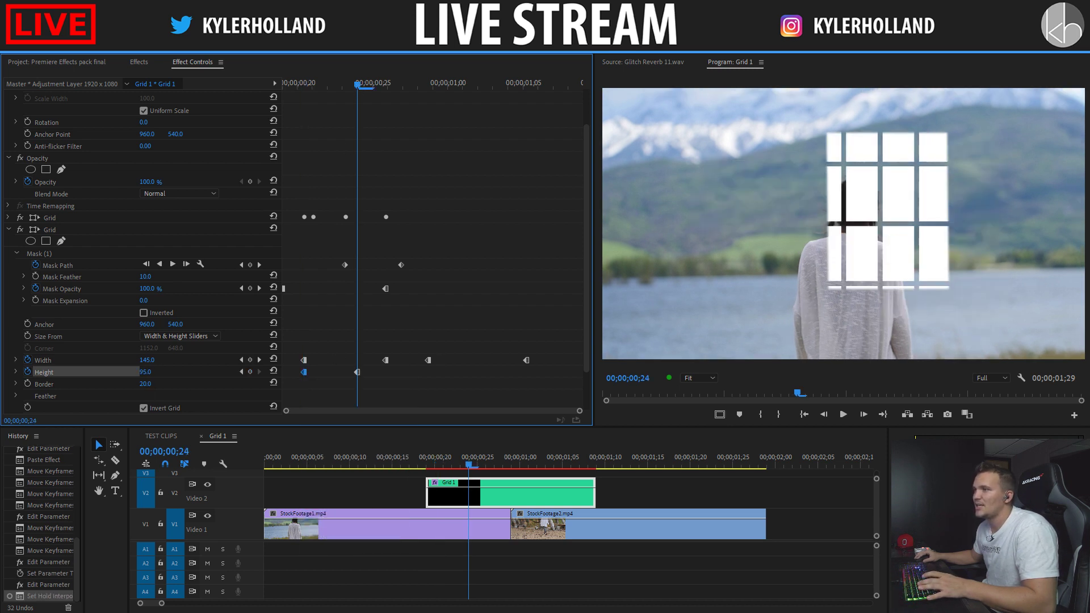
{"action": "mouse_move", "coordinate": [357, 372]}
{"action": "left_mouse_down"}
{"action": "mouse_move", "coordinate": [386, 372]}
{"action": "mouse_move", "coordinate": [351, 372]}
{"action": "left_mouse_up"}
{"action": "left_click", "coordinate": [289, 85]}
{"action": "key", "text": "space"}
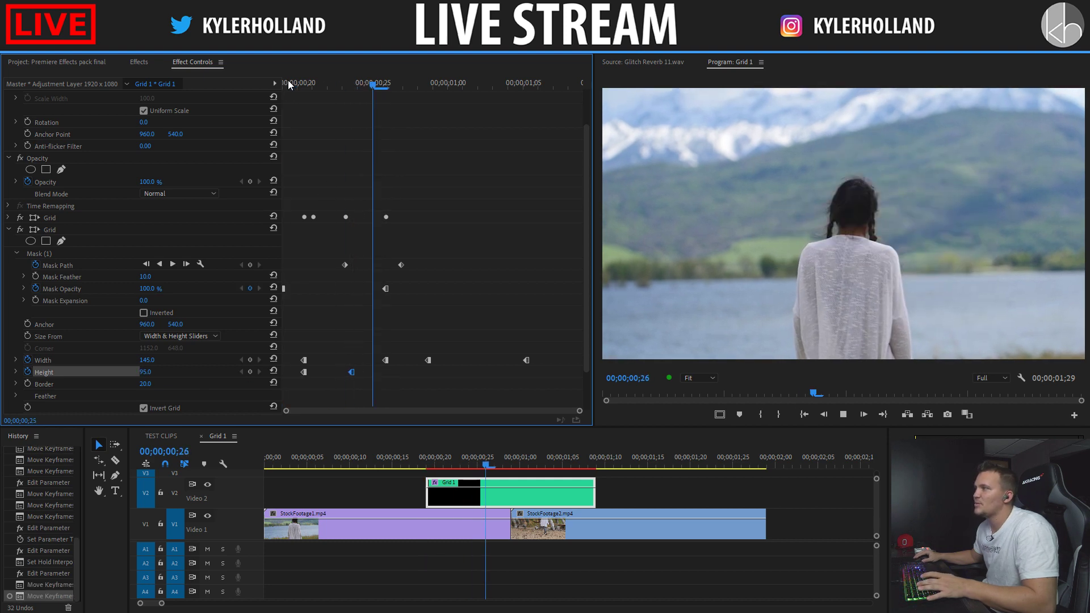
{"action": "key", "text": "space"}
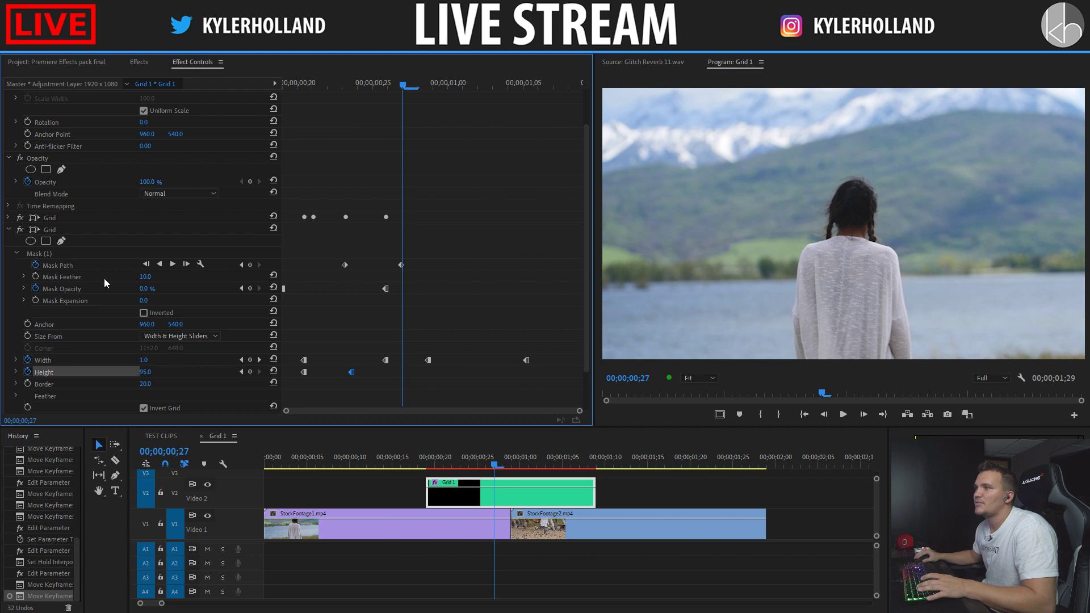
Step: Remove the copied Grid's mask path keyframes and place its mask over the water to the right of the woman
{"action": "left_click", "coordinate": [36, 265]}
{"action": "left_click", "coordinate": [584, 334]}
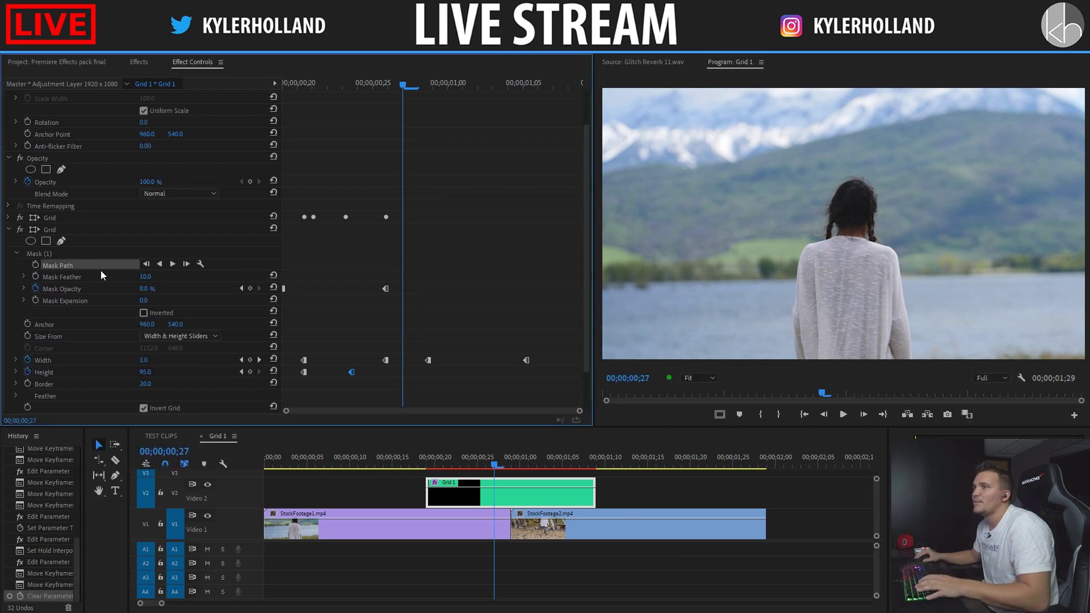
{"action": "left_click", "coordinate": [50, 256]}
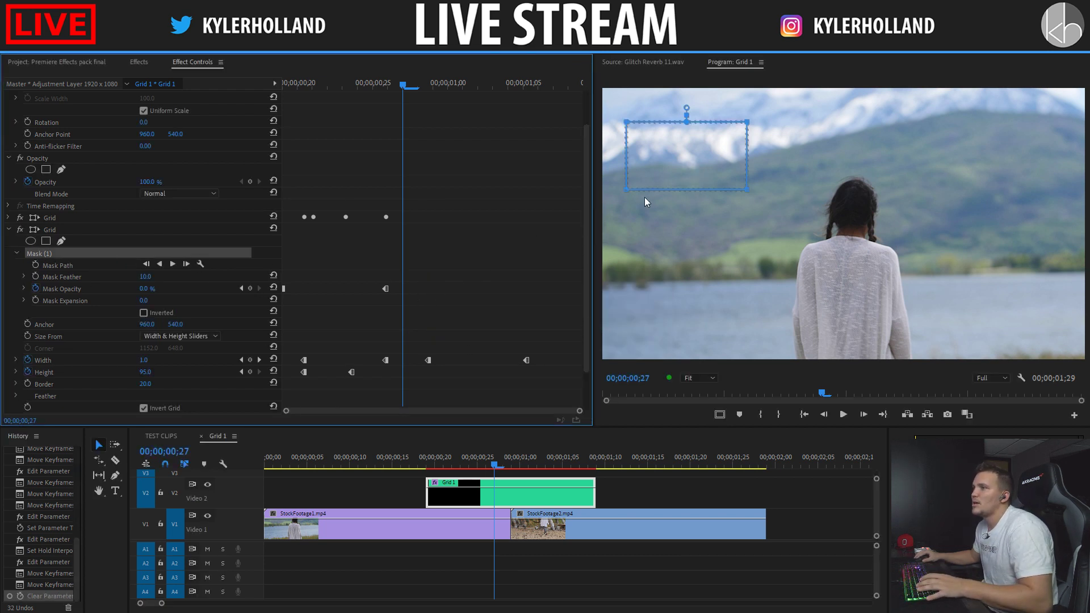
{"action": "left_click_drag", "start_coordinate": [709, 156], "coordinate": [1002, 288]}
Step: Move the copied Grid's 0% mask opacity keyframe to about 00;00;00;29 and play back the transition
{"action": "left_click", "coordinate": [395, 86]}
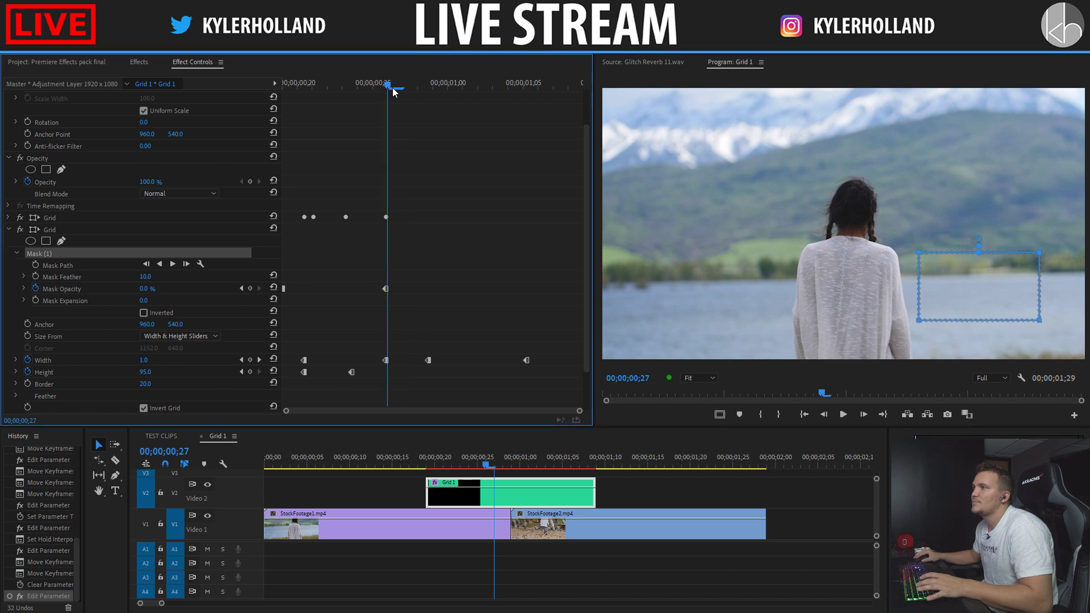
{"action": "left_click_drag", "start_coordinate": [394, 86], "coordinate": [257, 97]}
{"action": "left_click_drag", "start_coordinate": [385, 288], "coordinate": [434, 289]}
{"action": "key", "text": "space"}
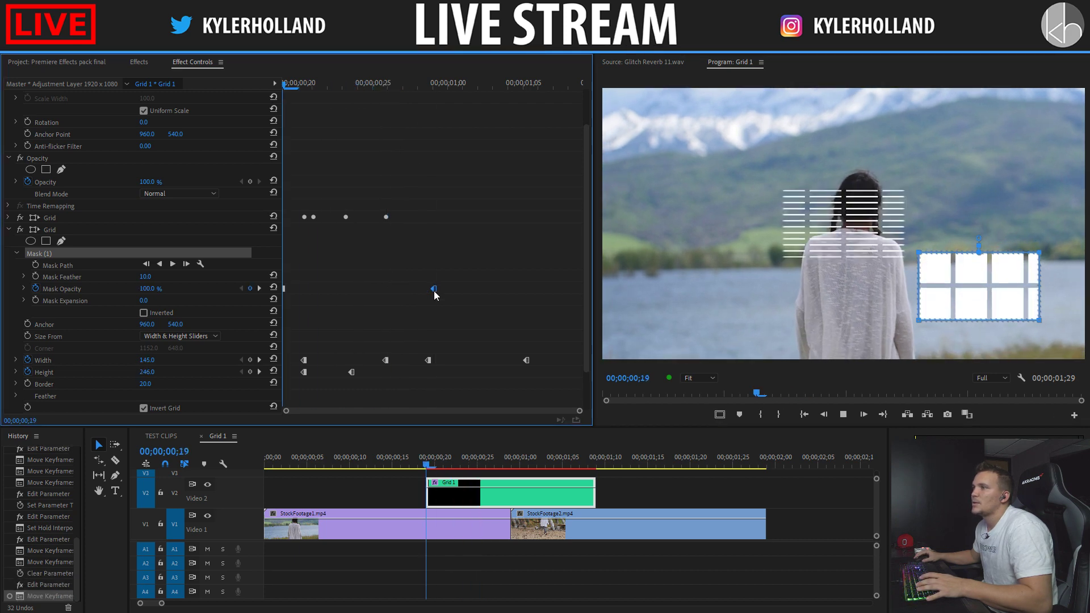
{"action": "key", "text": "space"}
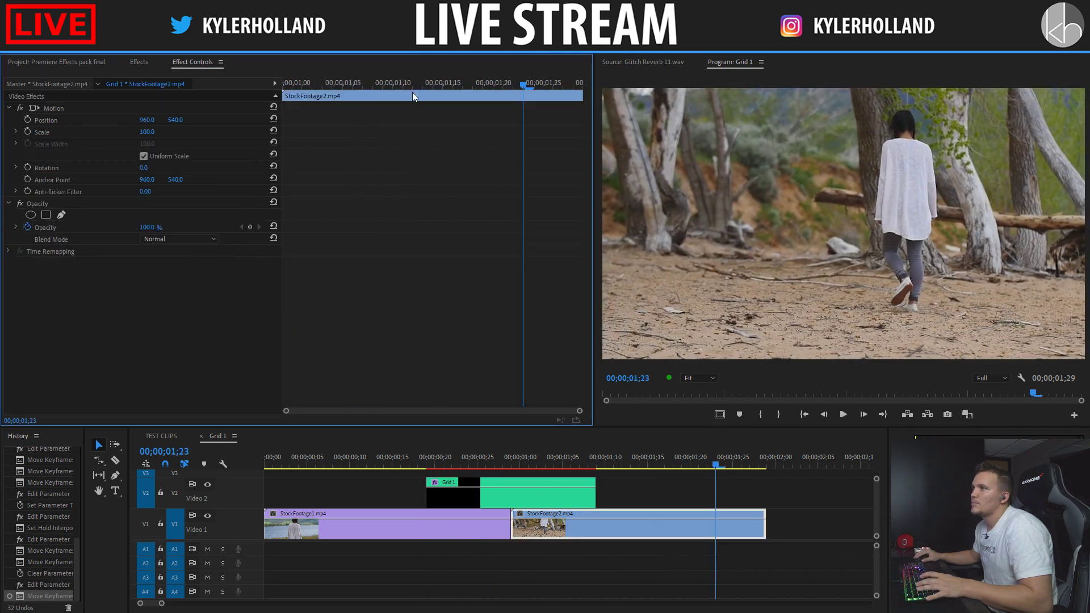
Step: Delay the copied Grid's 100% mask opacity keyframe to about 00;00;00;24 and set the mask opacity to 0% at 00;00;00;21
{"action": "left_click", "coordinate": [384, 461]}
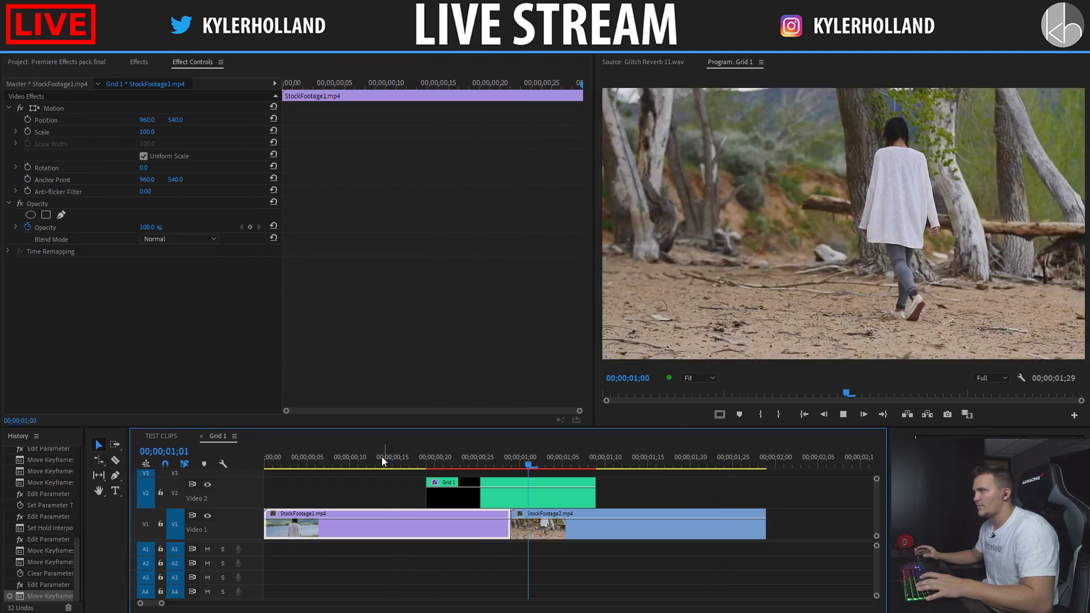
{"action": "left_click", "coordinate": [443, 461]}
{"action": "left_click", "coordinate": [453, 492]}
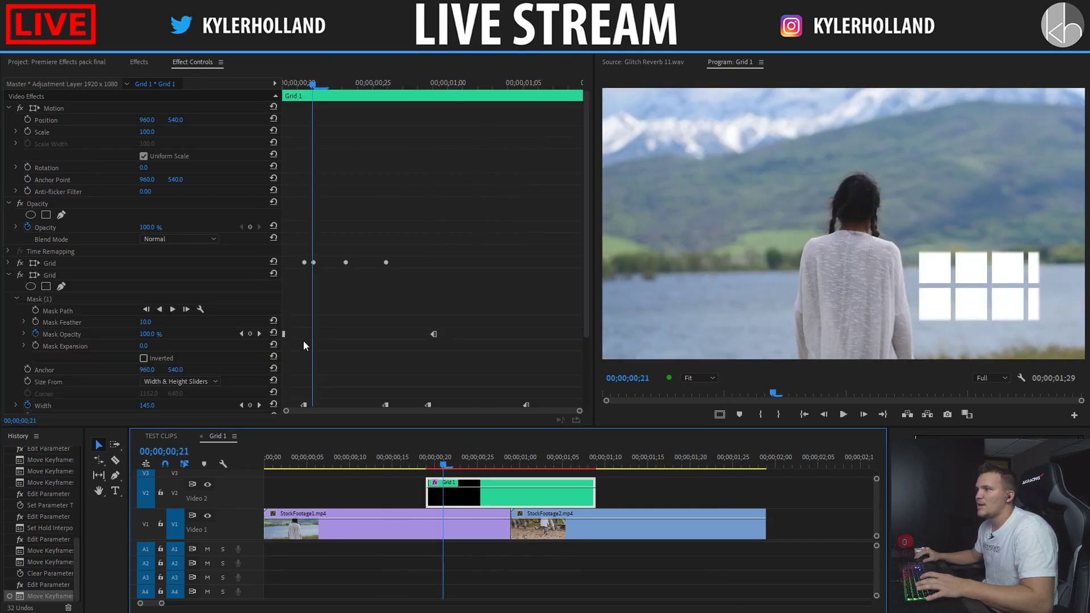
{"action": "left_click_drag", "start_coordinate": [284, 335], "coordinate": [358, 334]}
{"action": "left_click", "coordinate": [147, 334]}
{"action": "type", "text": "0"}
{"action": "key", "text": "Return"}
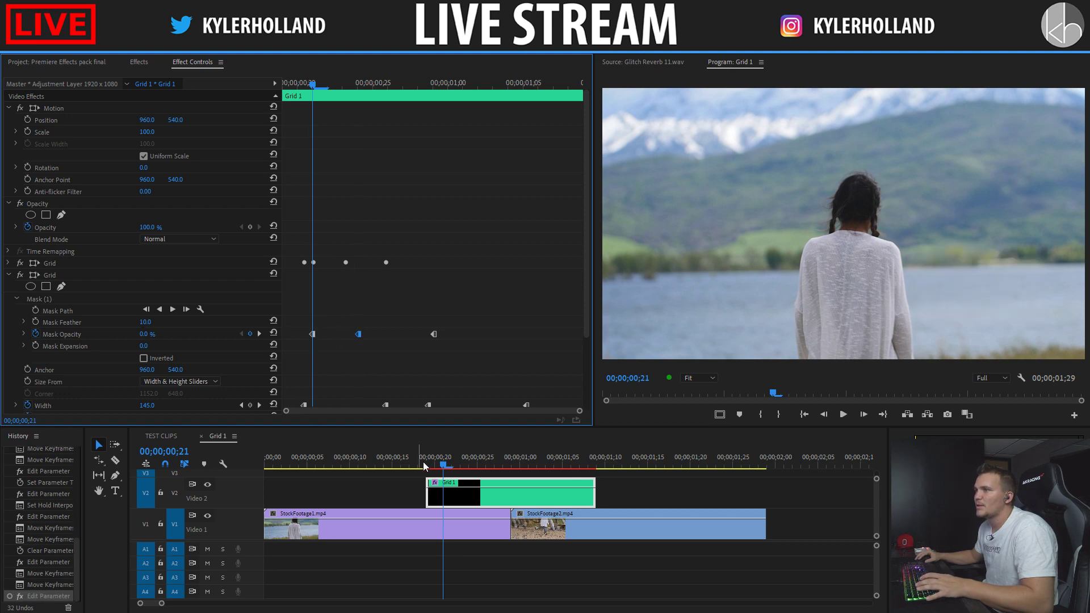
Step: Play back the transition several times, starting shortly before the adjustment layer, to check the timing of both grids
{"action": "left_click", "coordinate": [424, 461]}
{"action": "left_click_drag", "start_coordinate": [408, 465], "coordinate": [384, 465]}
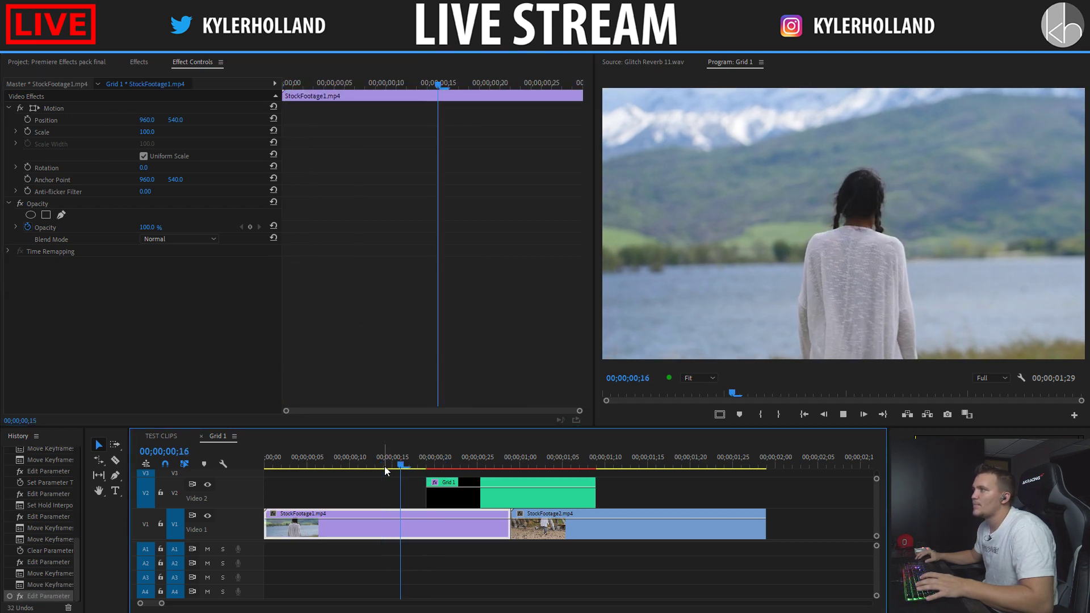
{"action": "key", "text": "space"}
{"action": "key", "text": "space"}
{"action": "key", "text": "space"}
{"action": "key", "text": "space"}
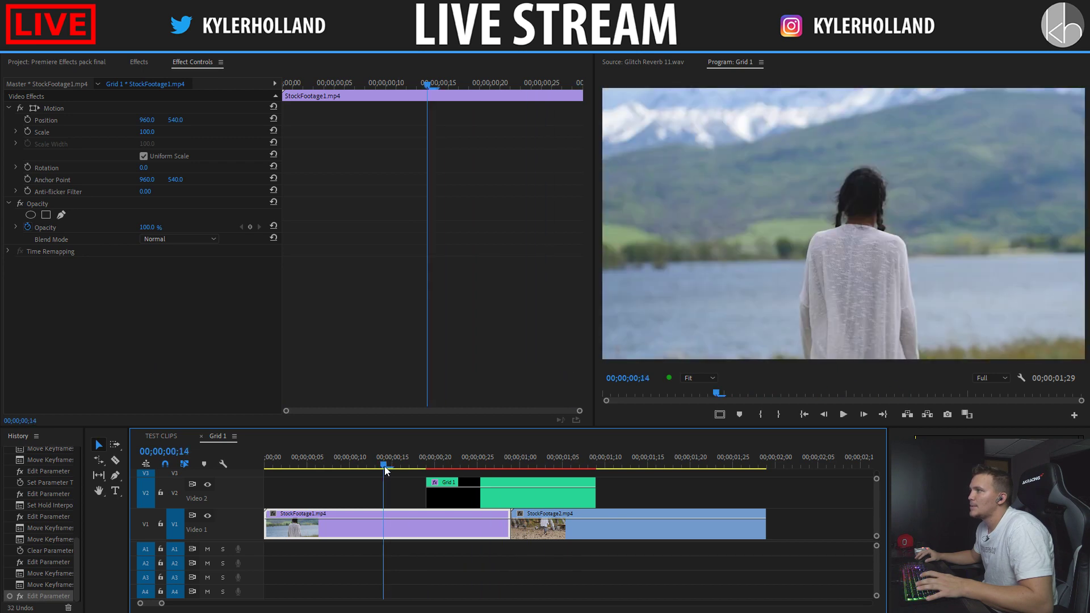
{"action": "left_click_drag", "start_coordinate": [383, 465], "coordinate": [403, 452]}
{"action": "left_click", "coordinate": [562, 500]}
{"action": "key", "text": "space"}
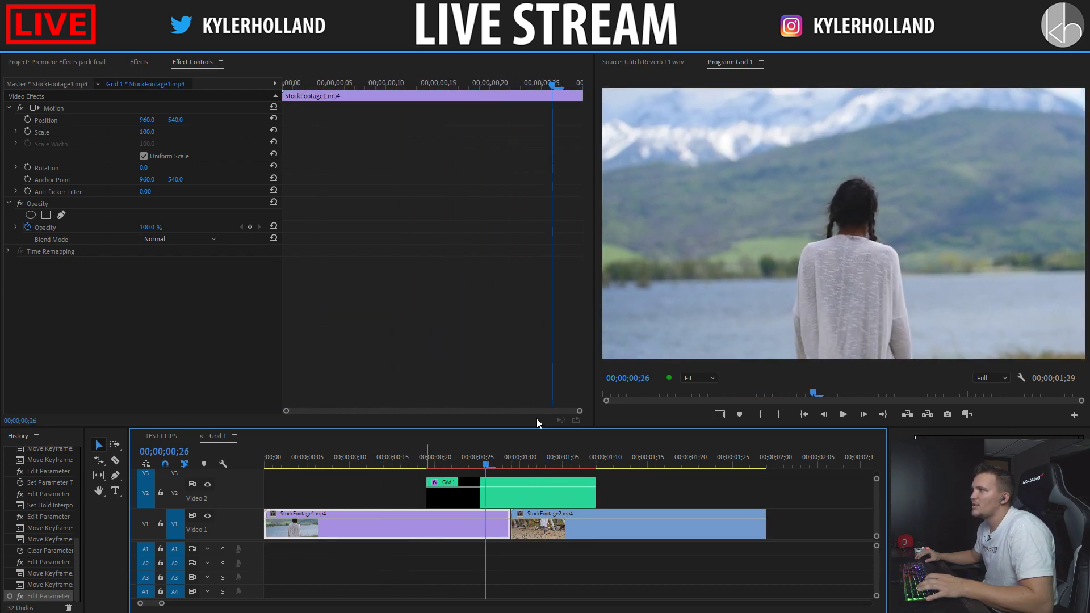
Step: Duplicate the second Grid effect on the adjustment layer to make a third grid
{"action": "left_click", "coordinate": [553, 489]}
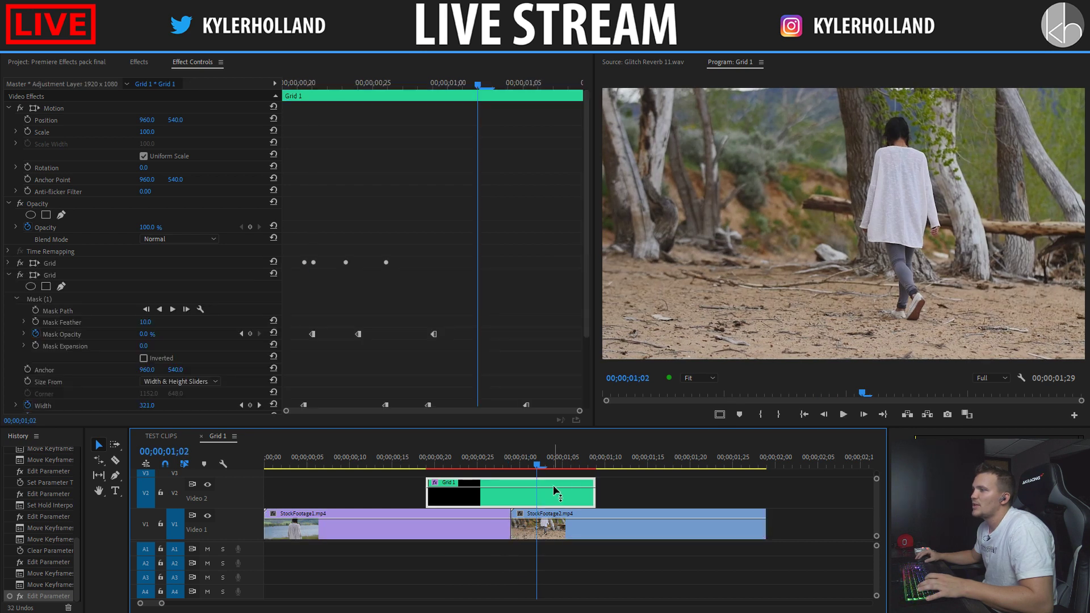
{"action": "left_click", "coordinate": [8, 274]}
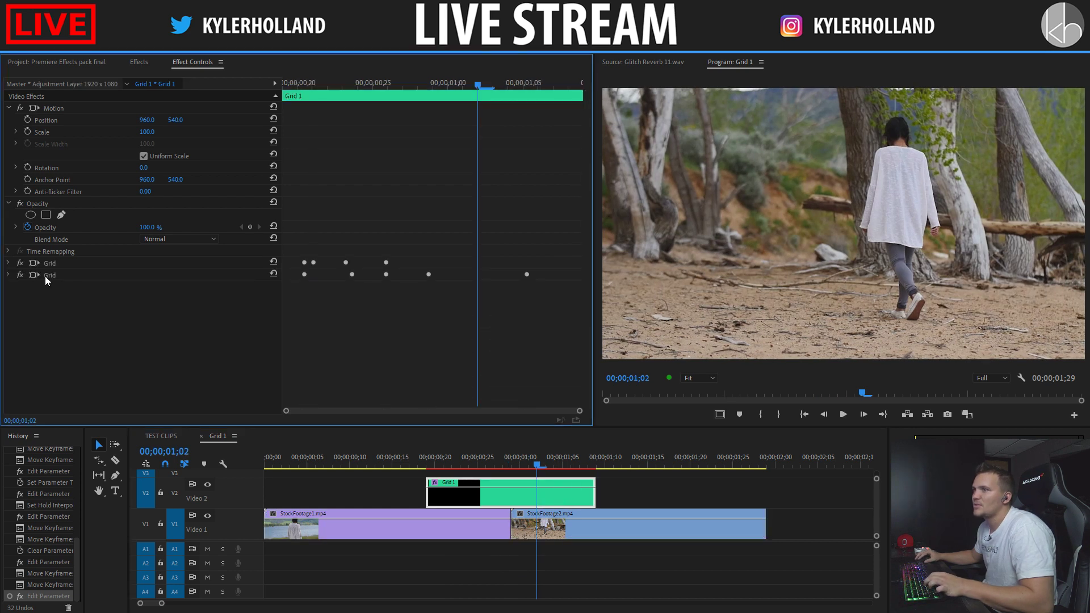
{"action": "left_click", "coordinate": [52, 277]}
{"action": "key", "text": "ctrl+c"}
{"action": "key", "text": "ctrl+v"}
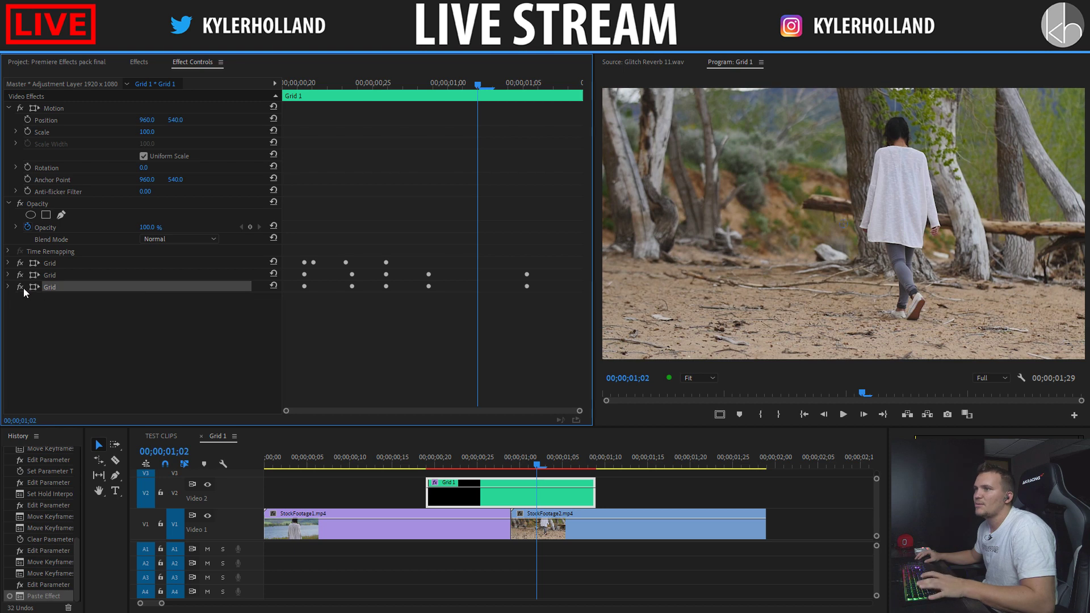
Step: Delete the third Grid's copied mask and give the effect a new rectangular mask
{"action": "left_click", "coordinate": [8, 286]}
{"action": "left_click", "coordinate": [46, 298]}
{"action": "left_click", "coordinate": [55, 311]}
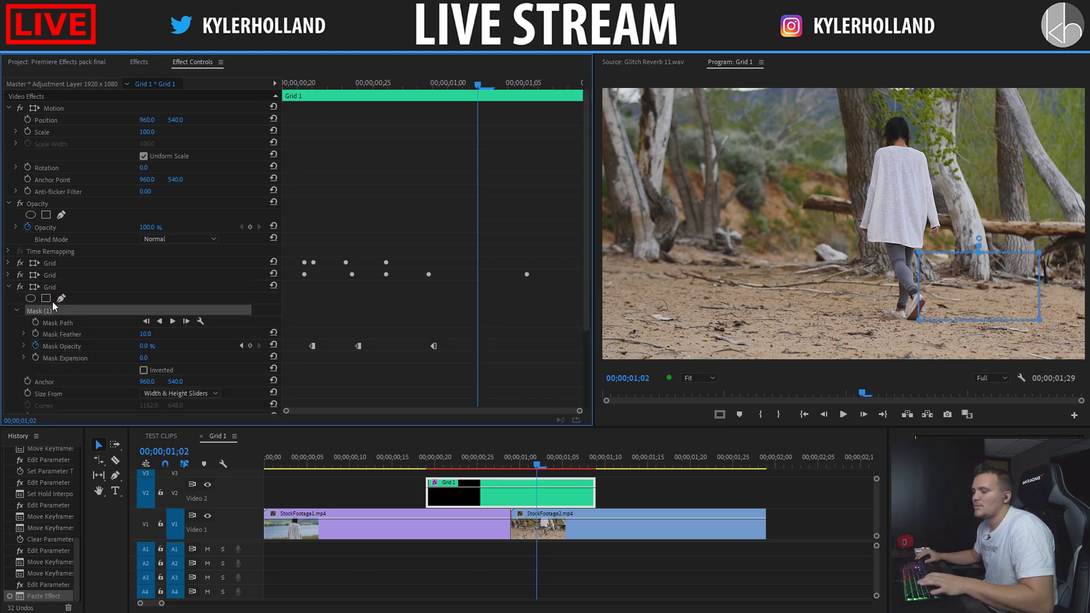
{"action": "key", "text": "Delete"}
{"action": "left_click", "coordinate": [46, 298]}
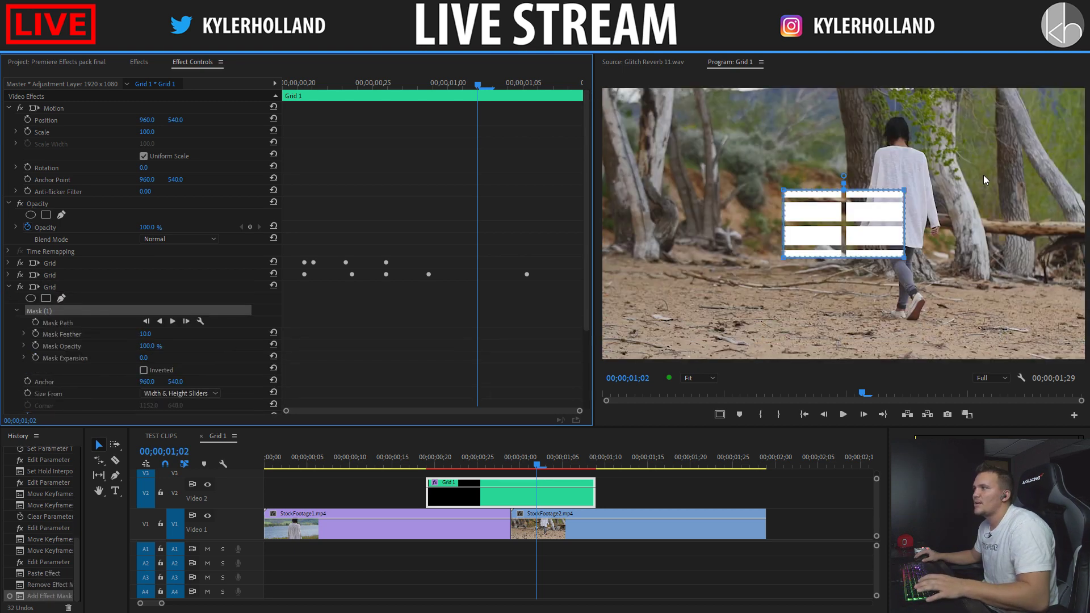
Step: Stretch the third Grid's rectangular mask into a wide band reaching the frame's left side and move it over the lower left of the picture
{"action": "left_click", "coordinate": [785, 196]}
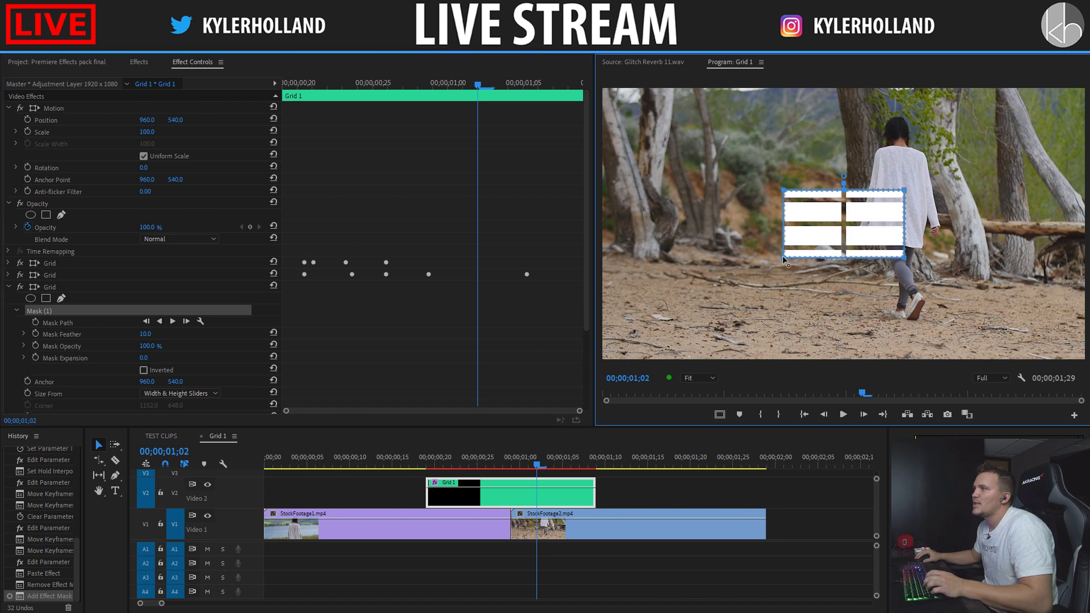
{"action": "left_click_drag", "start_coordinate": [784, 260], "coordinate": [588, 262]}
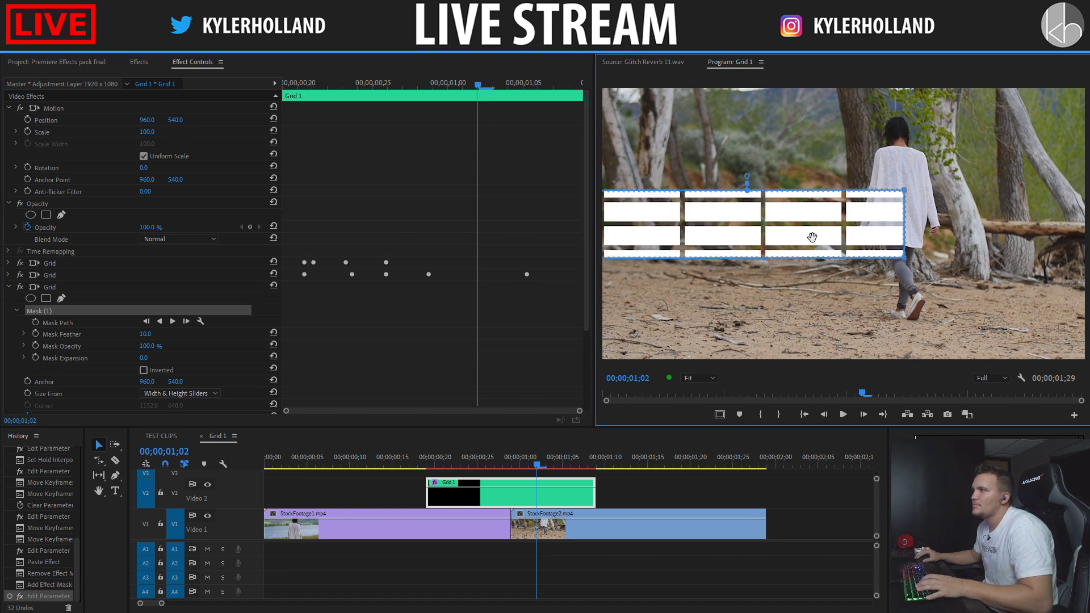
{"action": "left_click_drag", "start_coordinate": [812, 237], "coordinate": [846, 309]}
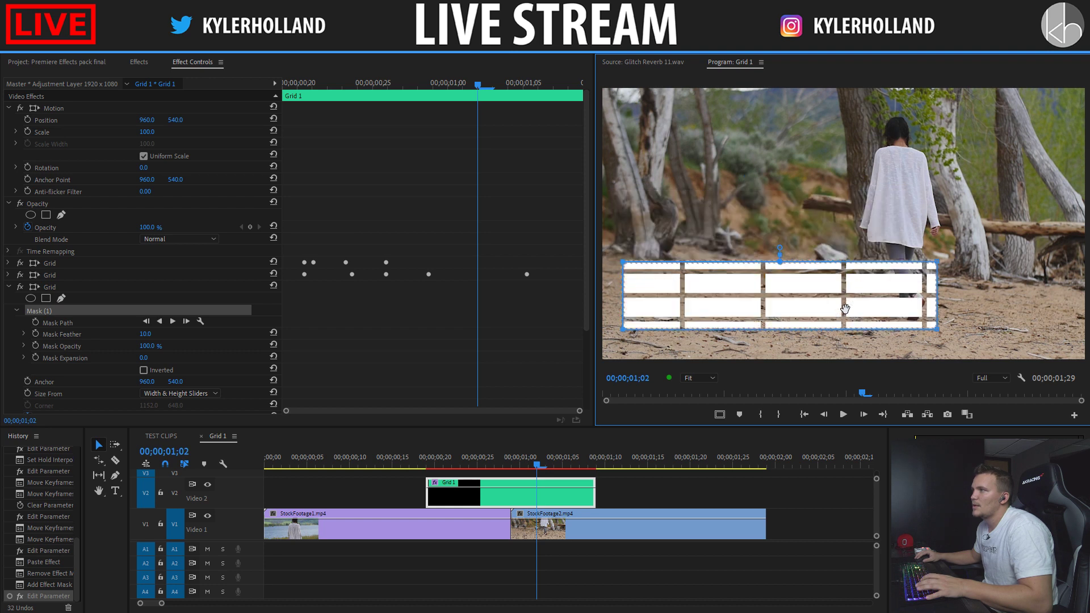
{"action": "left_click", "coordinate": [402, 359]}
Step: Rearrange the third Grid's Width keyframes, ending at about 00;00;01;03, and move its two Height keyframes to about 00;00;00;28 and 00;00;01;06
{"action": "left_click", "coordinate": [18, 311]}
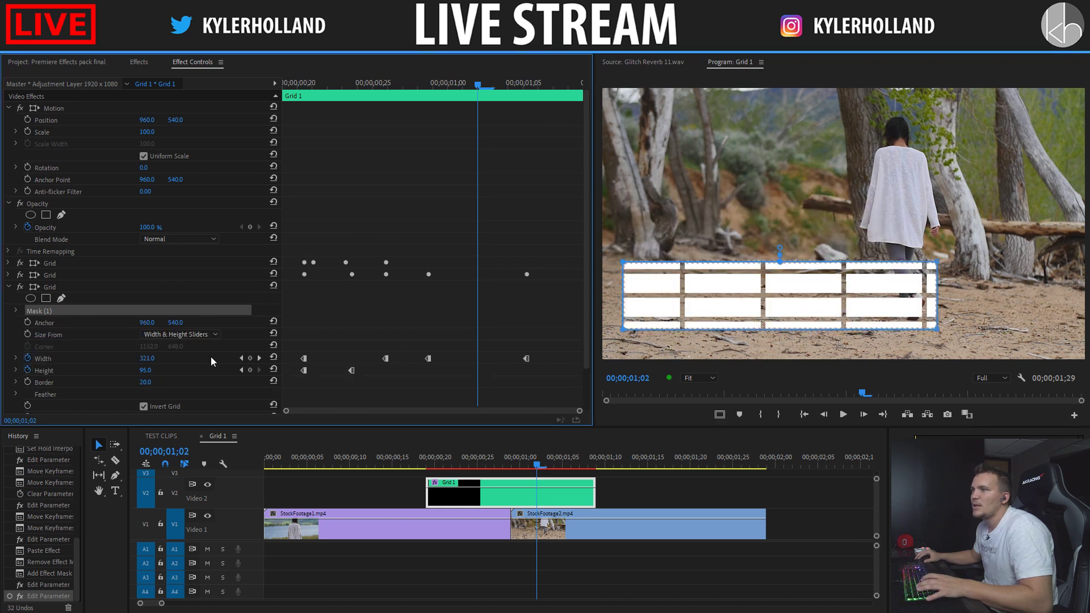
{"action": "scroll", "coordinate": [284, 354], "scroll_direction": "down", "scroll_amount": 2}
{"action": "left_click", "coordinate": [386, 312]}
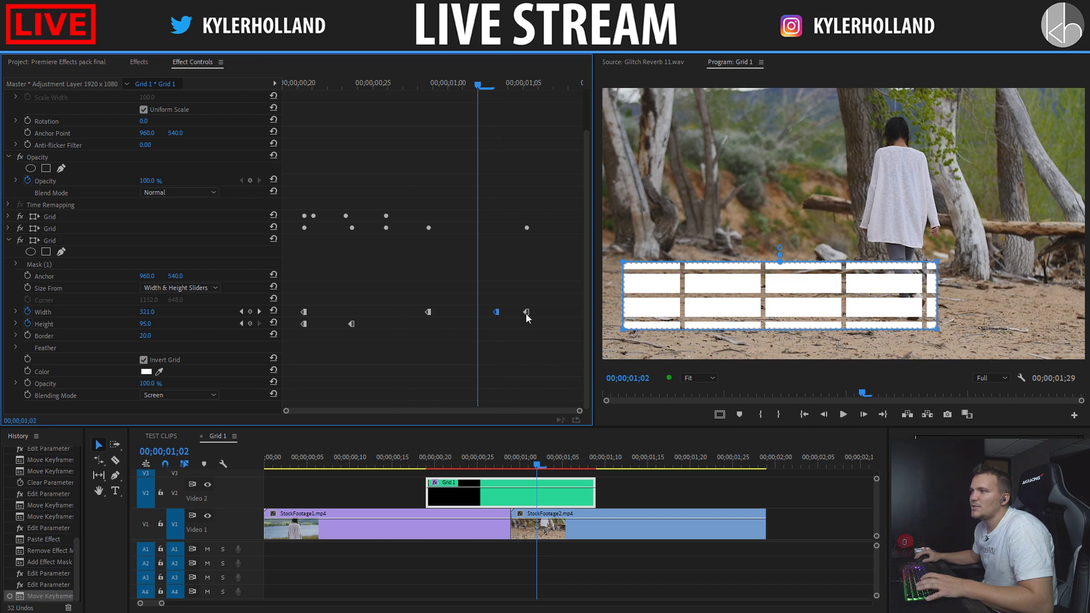
{"action": "left_click_drag", "start_coordinate": [526, 312], "coordinate": [496, 311]}
{"action": "left_click_drag", "start_coordinate": [351, 323], "coordinate": [496, 323]}
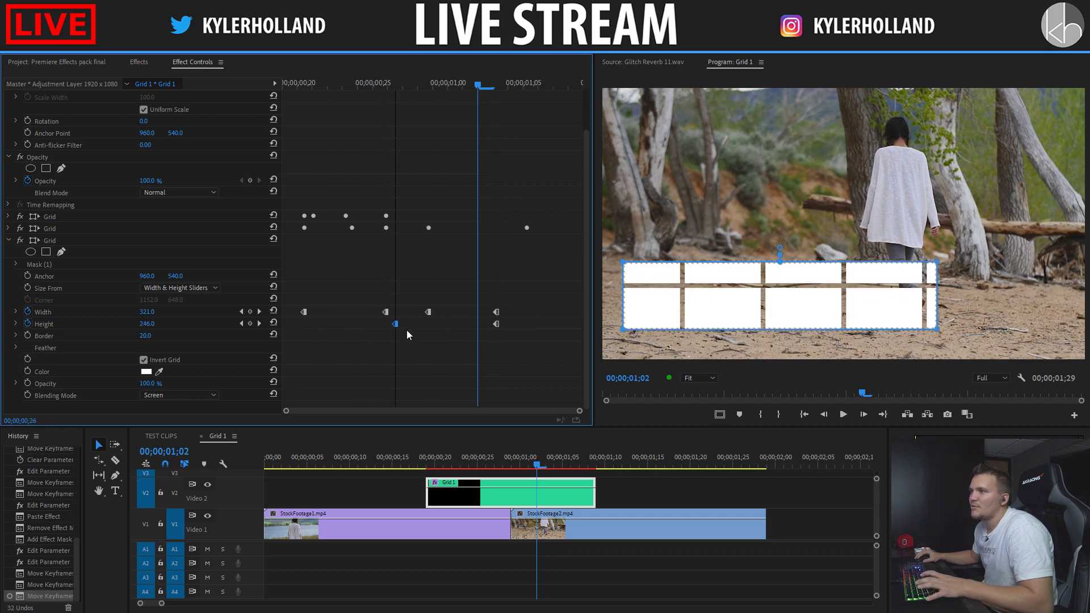
{"action": "left_click_drag", "start_coordinate": [407, 331], "coordinate": [432, 331]}
{"action": "left_click_drag", "start_coordinate": [496, 324], "coordinate": [538, 324]}
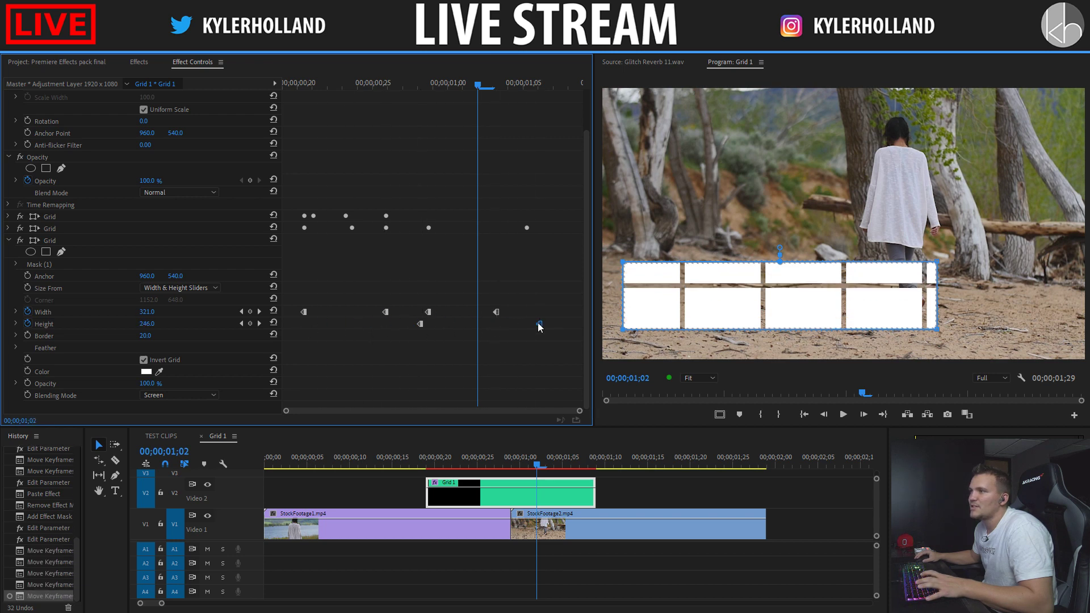
Step: Set the third Grid's Width to 150 and Height to 100 at their respective keyframes around 00;00;00;28
{"action": "left_click", "coordinate": [241, 312]}
{"action": "left_click", "coordinate": [157, 311]}
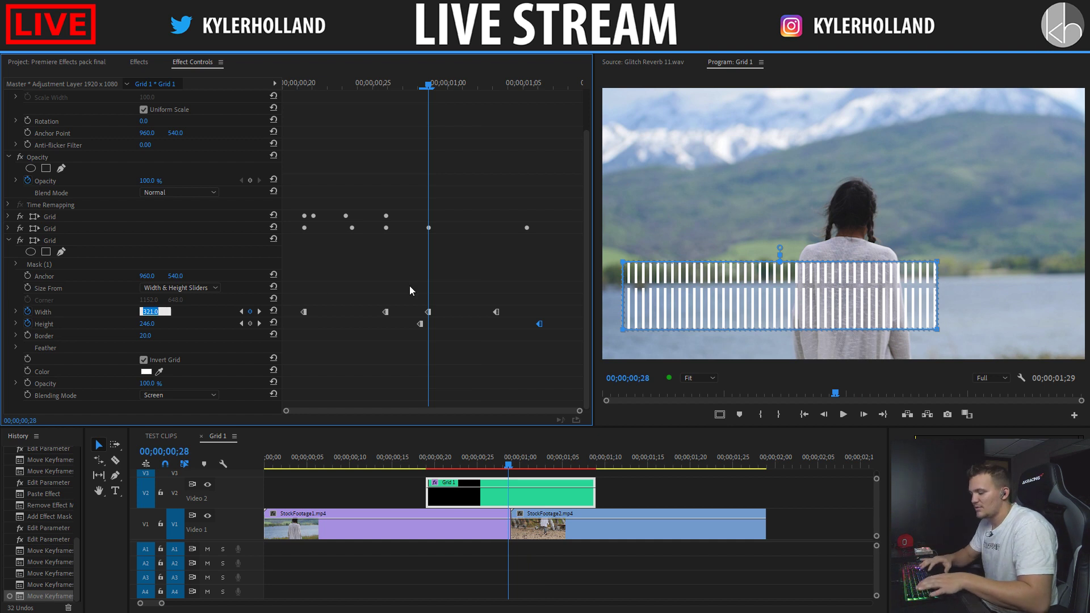
{"action": "type", "text": "150"}
{"action": "key", "text": "Return"}
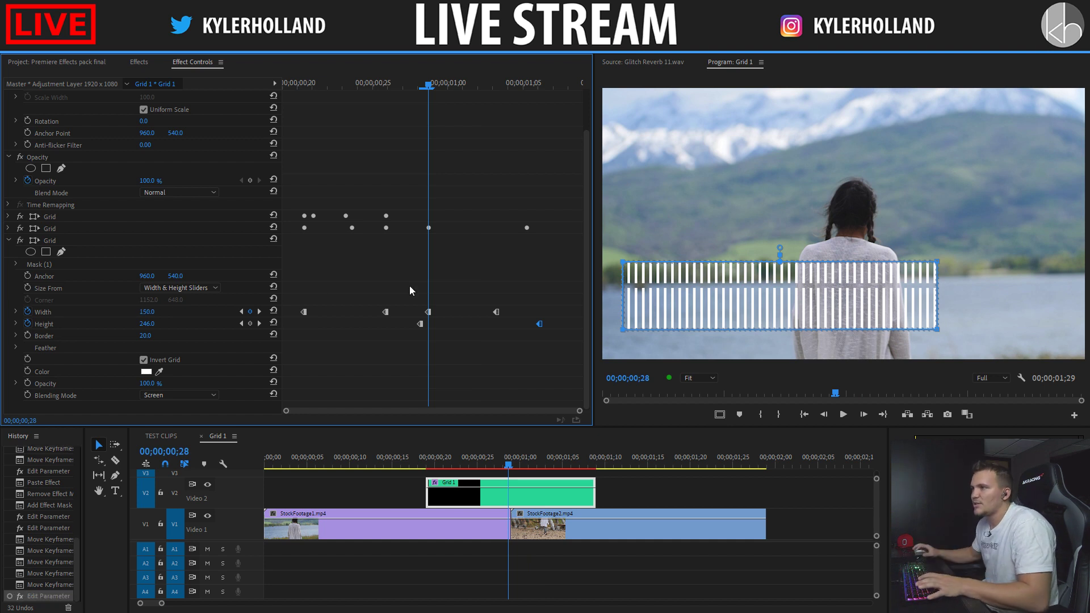
{"action": "left_click", "coordinate": [242, 324]}
{"action": "left_click", "coordinate": [154, 324]}
{"action": "type", "text": "100"}
{"action": "key", "text": "Return"}
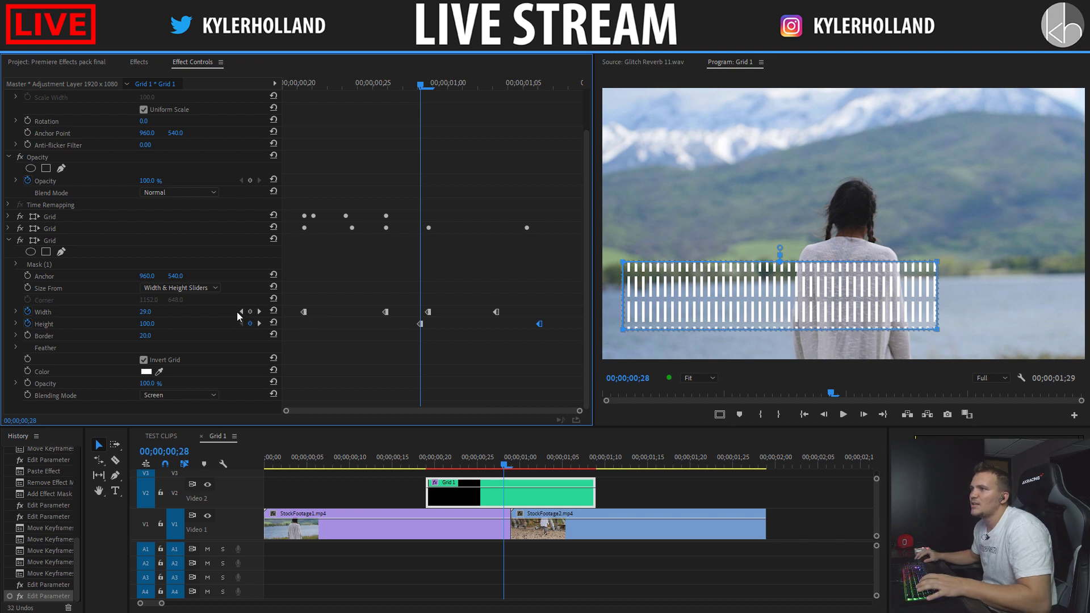
Step: Try Width values of 1, 4 and 10 at the third Grid's first keyframe at 00;00;00;20 and settle on 50
{"action": "left_click", "coordinate": [240, 312]}
{"action": "left_click", "coordinate": [241, 311]}
{"action": "left_click", "coordinate": [155, 310]}
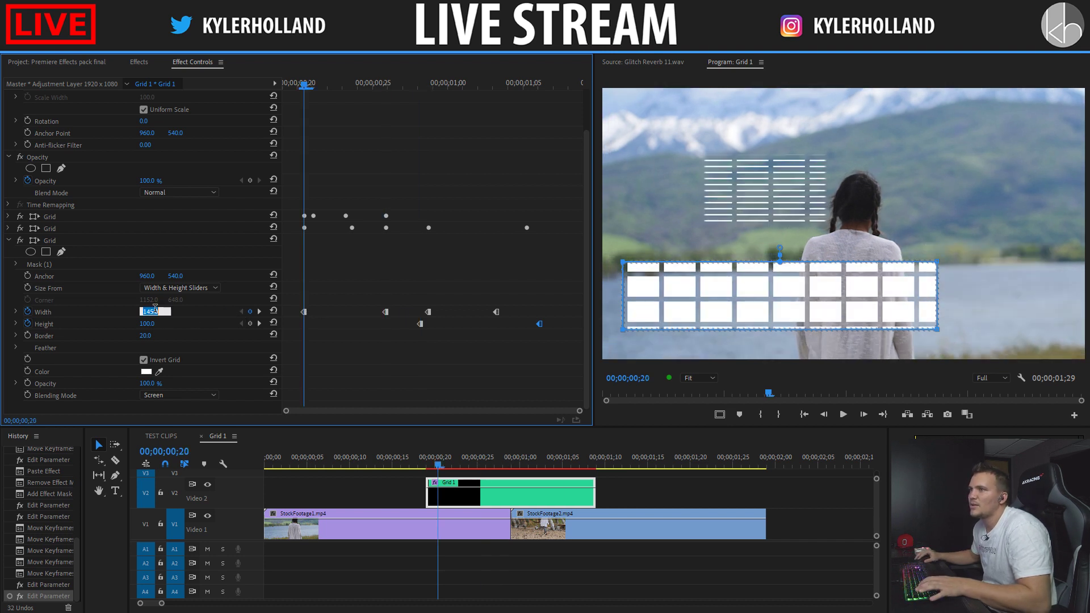
{"action": "type", "text": "1"}
{"action": "key", "text": "Return"}
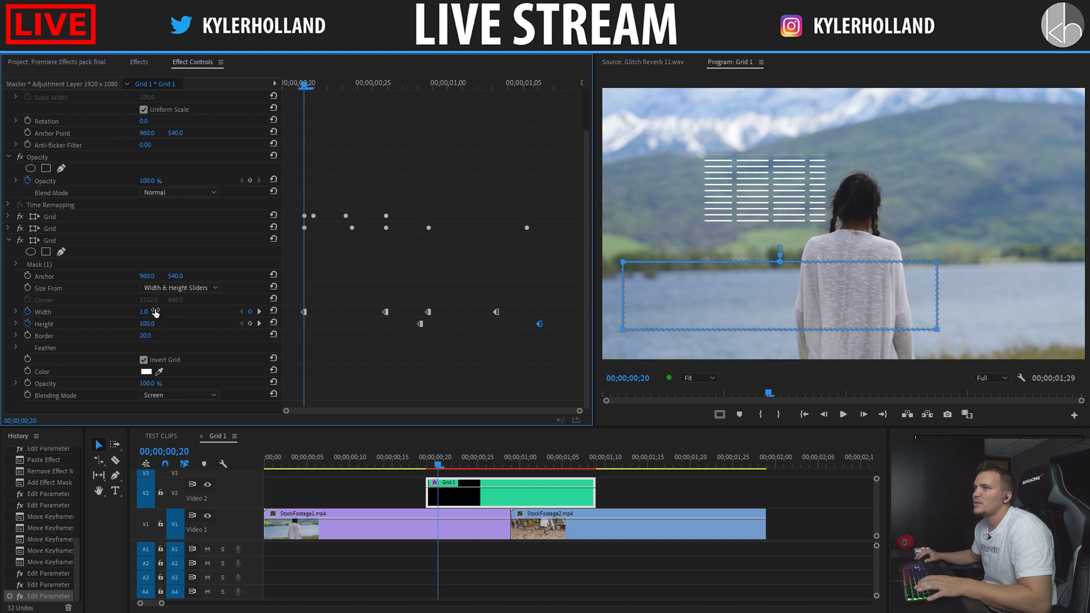
{"action": "type", "text": "4"}
{"action": "key", "text": "Return"}
{"action": "left_click", "coordinate": [155, 311]}
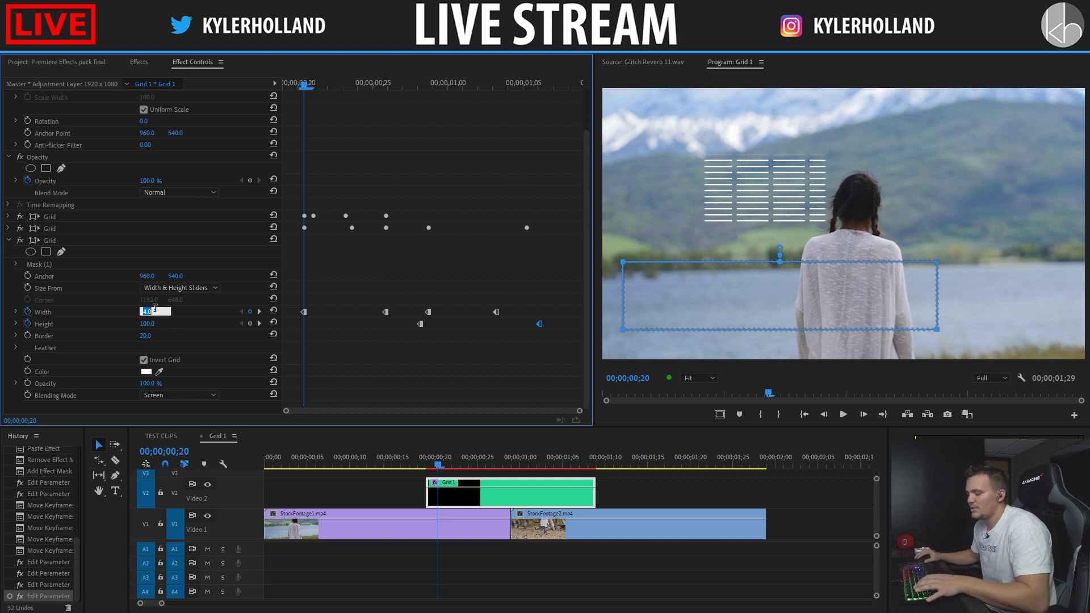
{"action": "type", "text": "10"}
{"action": "key", "text": "Return"}
{"action": "left_click", "coordinate": [153, 311]}
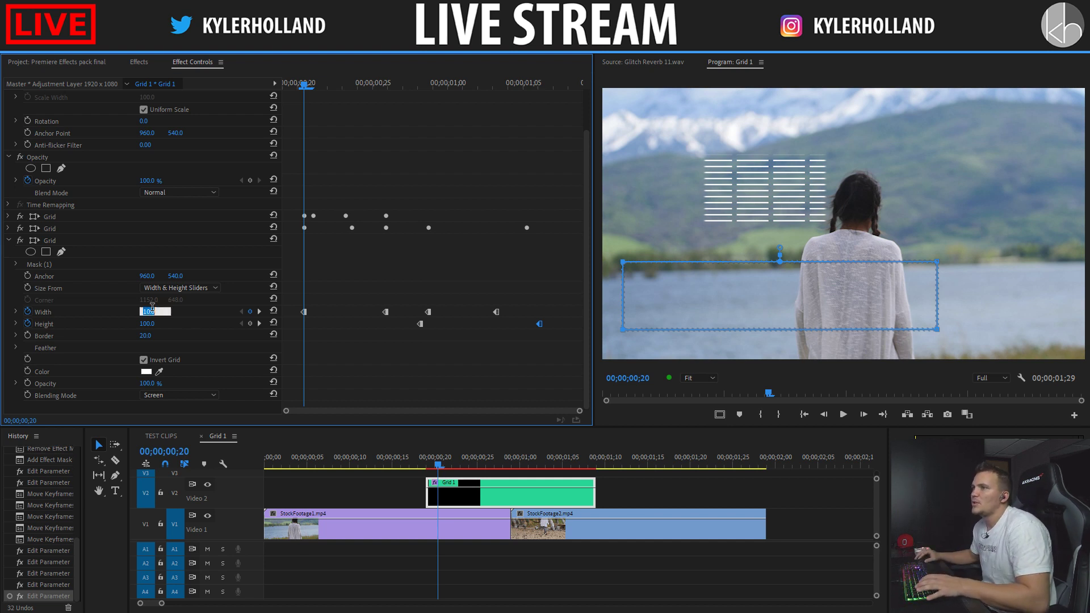
{"action": "key", "text": "Return"}
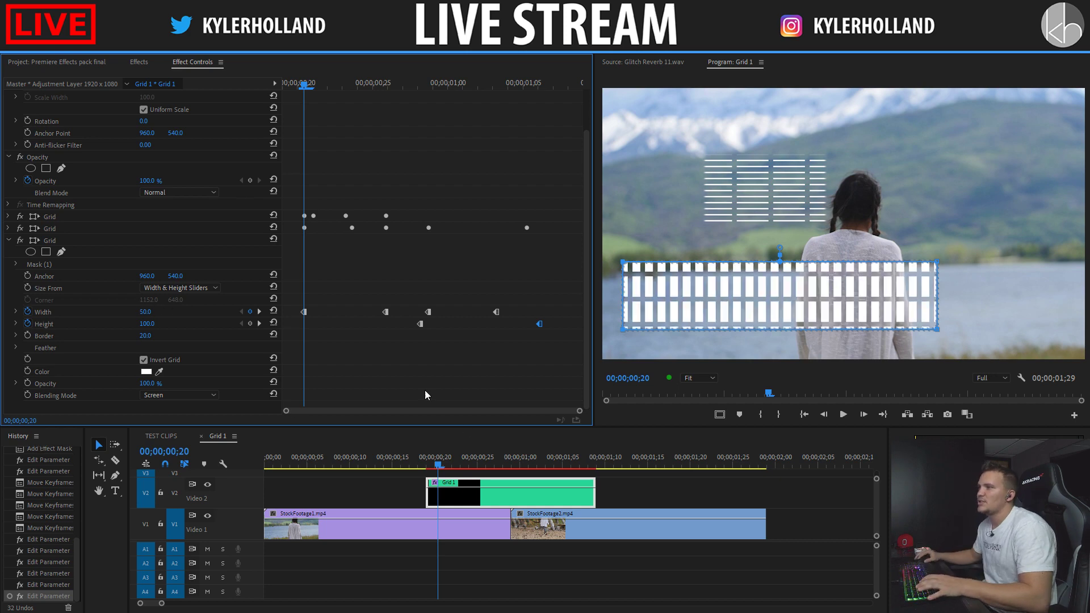
Step: Play back the transition repeatedly from before the adjustment layer to check how the three grids work together
{"action": "key", "text": "space"}
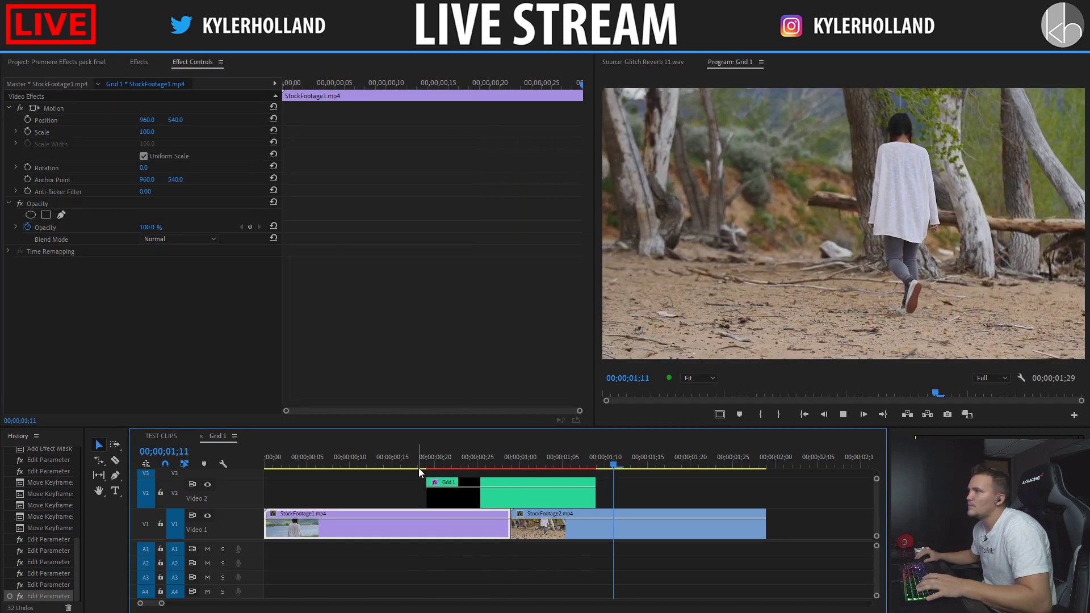
{"action": "left_click", "coordinate": [397, 460]}
{"action": "left_click", "coordinate": [397, 459]}
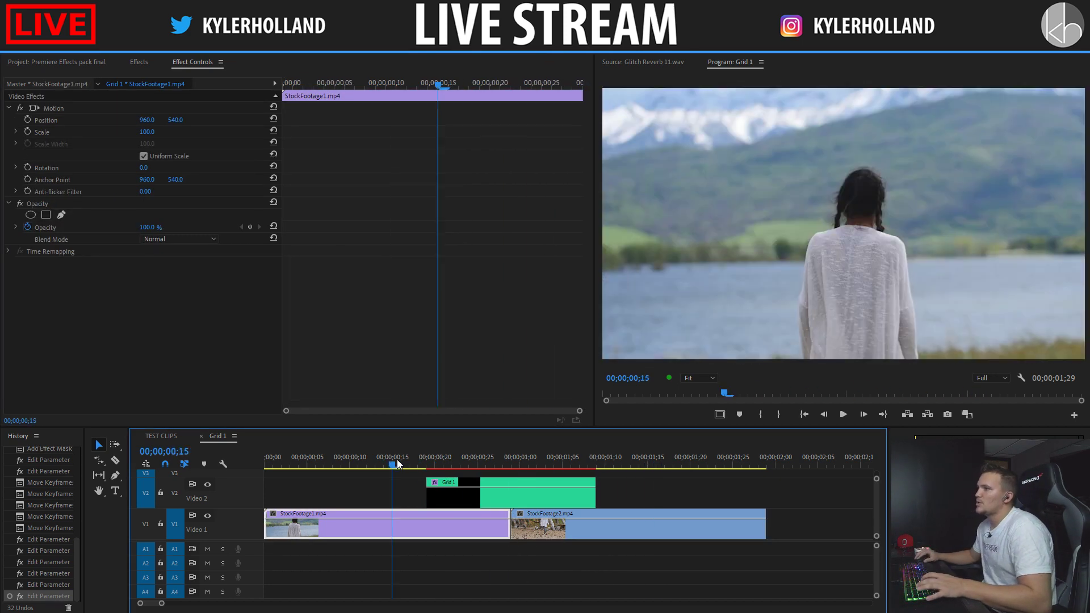
{"action": "left_click", "coordinate": [397, 459]}
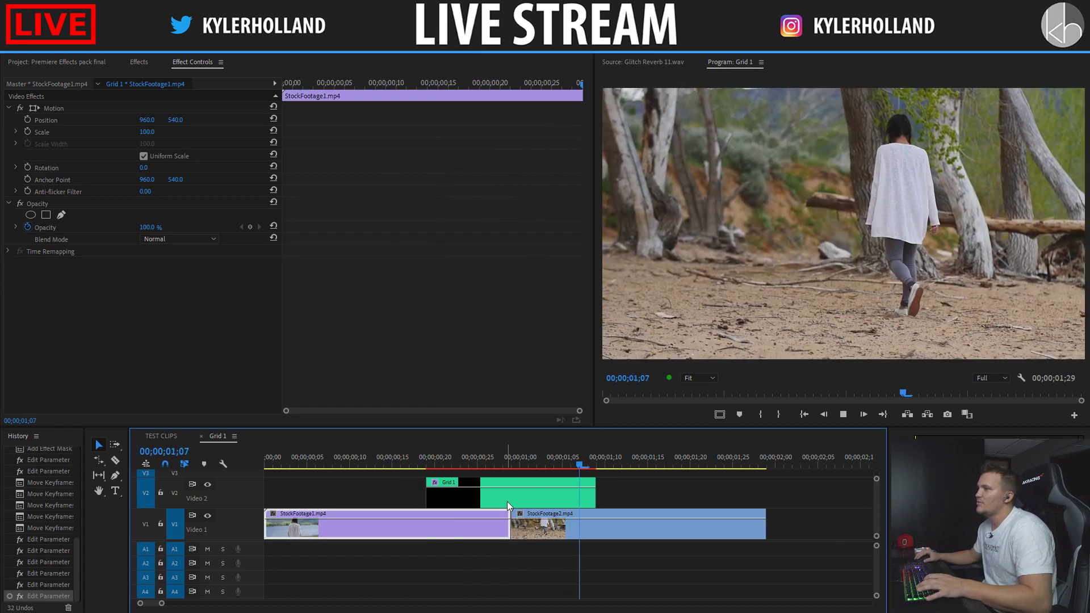
{"action": "key", "text": "space"}
{"action": "left_click", "coordinate": [400, 462]}
{"action": "key", "text": "space"}
{"action": "left_click", "coordinate": [525, 492]}
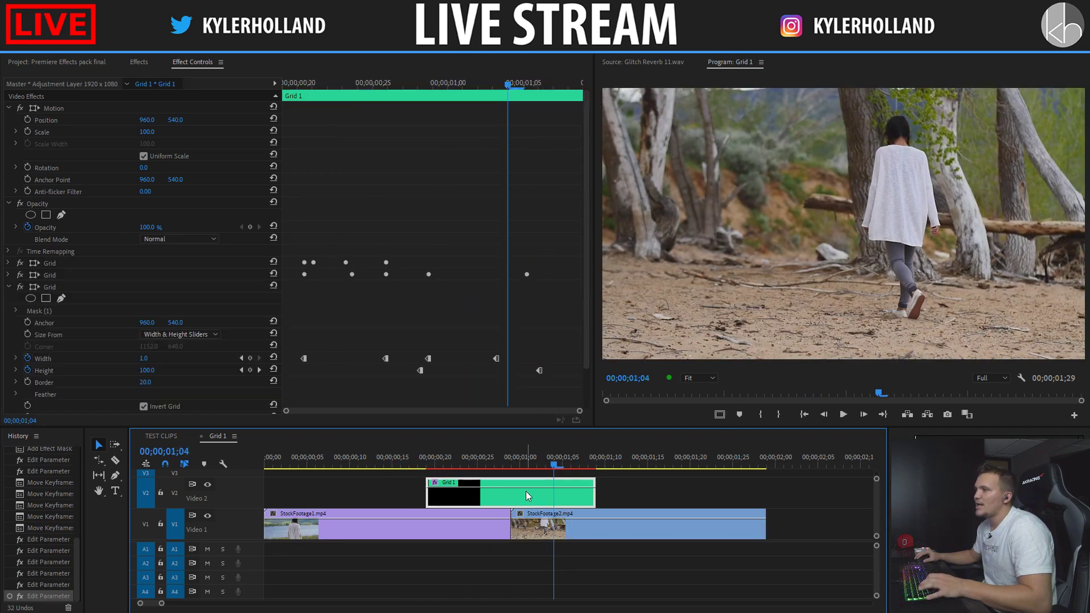
{"action": "left_click", "coordinate": [427, 460]}
{"action": "left_click", "coordinate": [397, 456]}
{"action": "key", "text": "space"}
{"action": "left_click", "coordinate": [361, 457]}
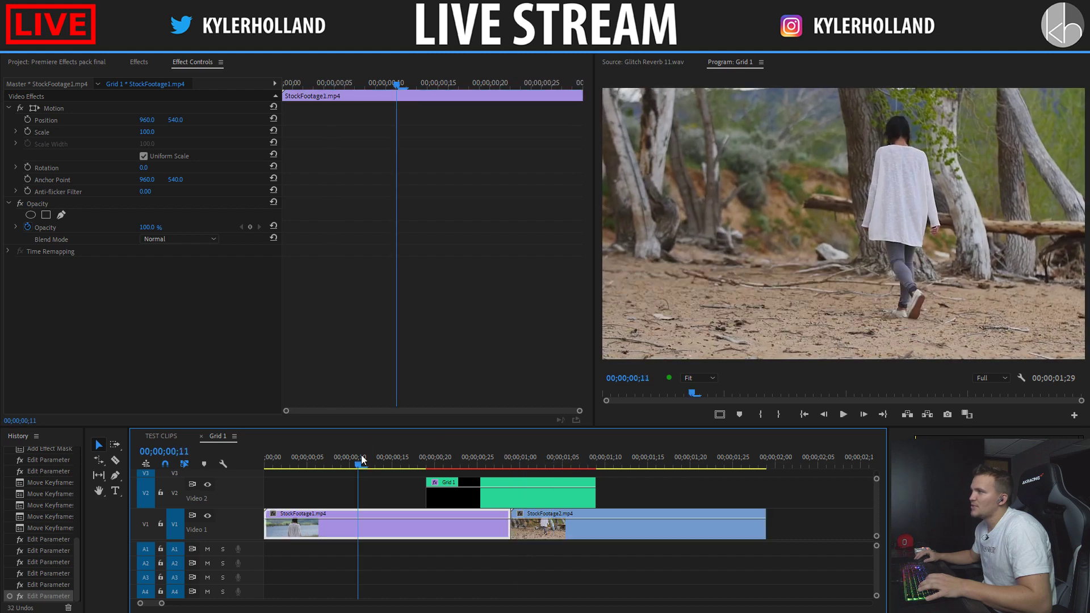
{"action": "key", "text": "space"}
Step: Split the Grid 1 adjustment layer at the cut between the two stock clips and replay the transition
{"action": "key", "text": "c"}
{"action": "left_click", "coordinate": [511, 491]}
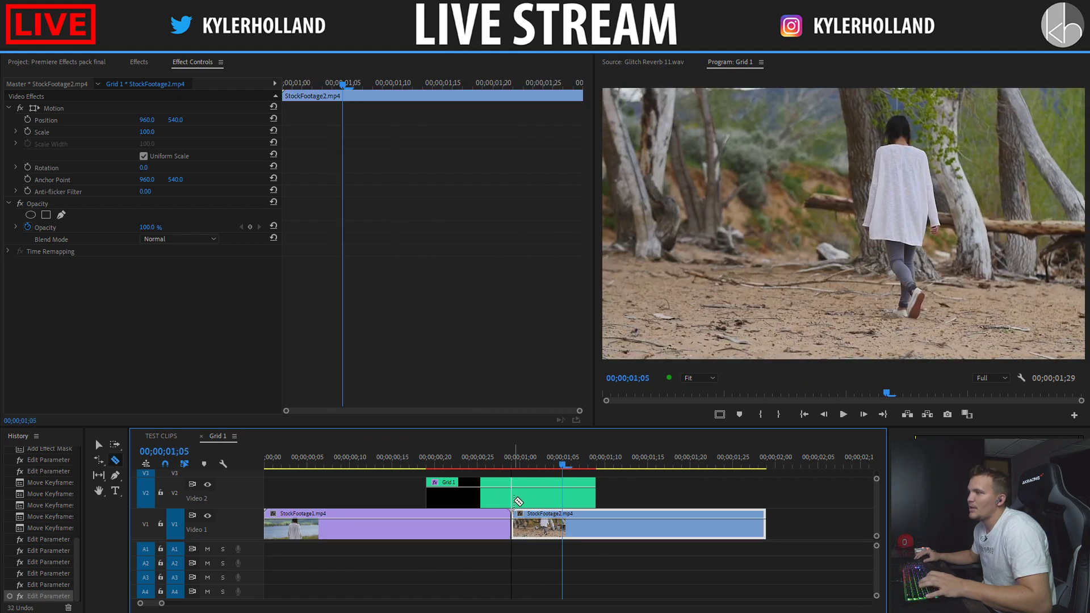
{"action": "key", "text": "v"}
{"action": "key", "text": "space"}
{"action": "left_click", "coordinate": [393, 451]}
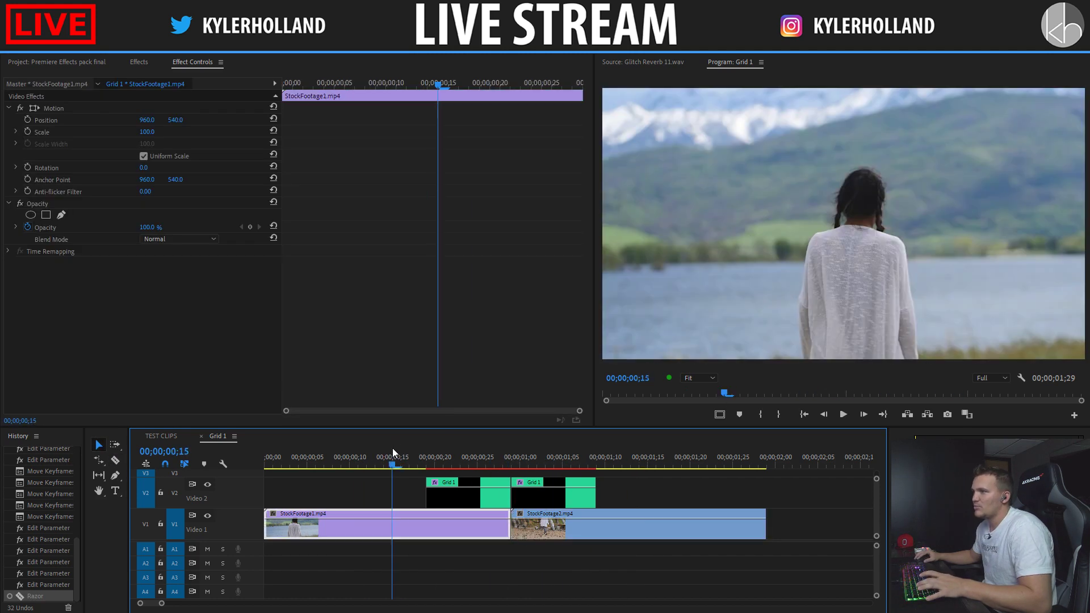
{"action": "key", "text": "space"}
Step: Set the third Grid's mask opacity to 60% on the first half of the split adjustment layer
{"action": "left_click", "coordinate": [467, 483]}
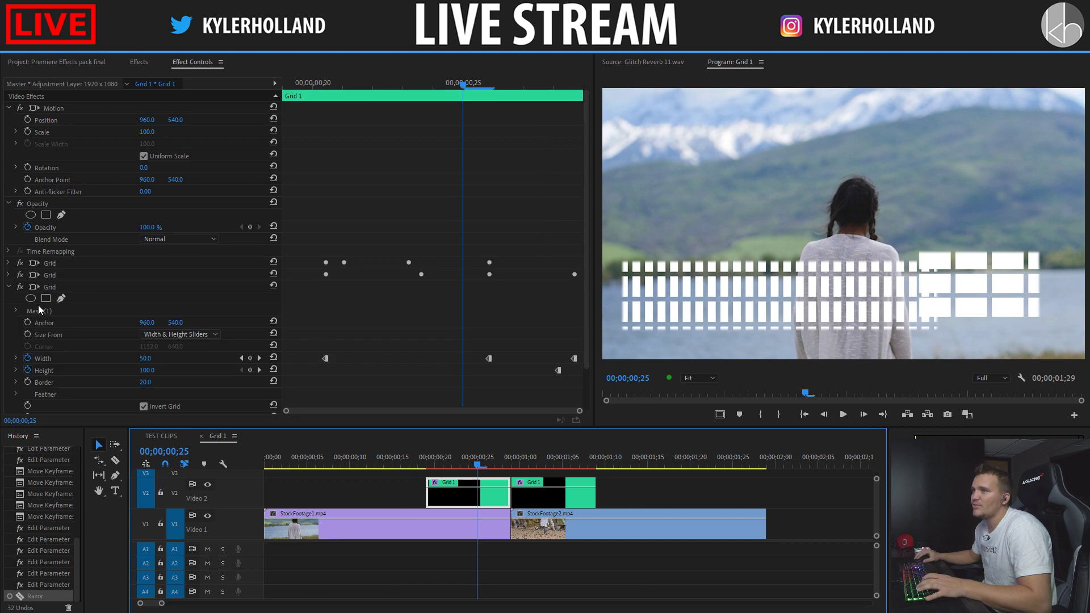
{"action": "left_click", "coordinate": [16, 310]}
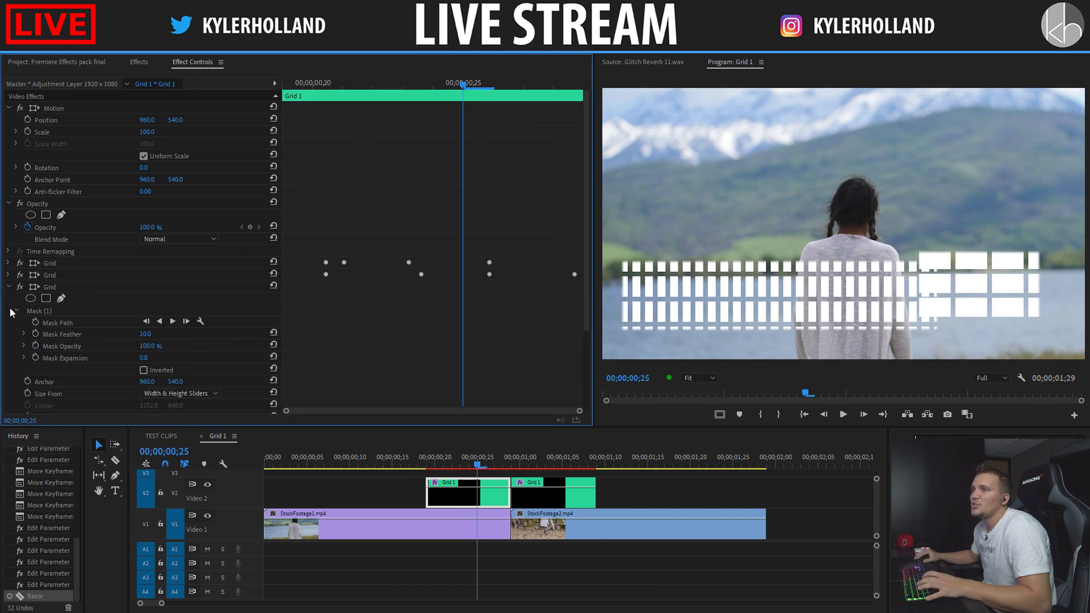
{"action": "left_click", "coordinate": [152, 346]}
{"action": "type", "text": "60"}
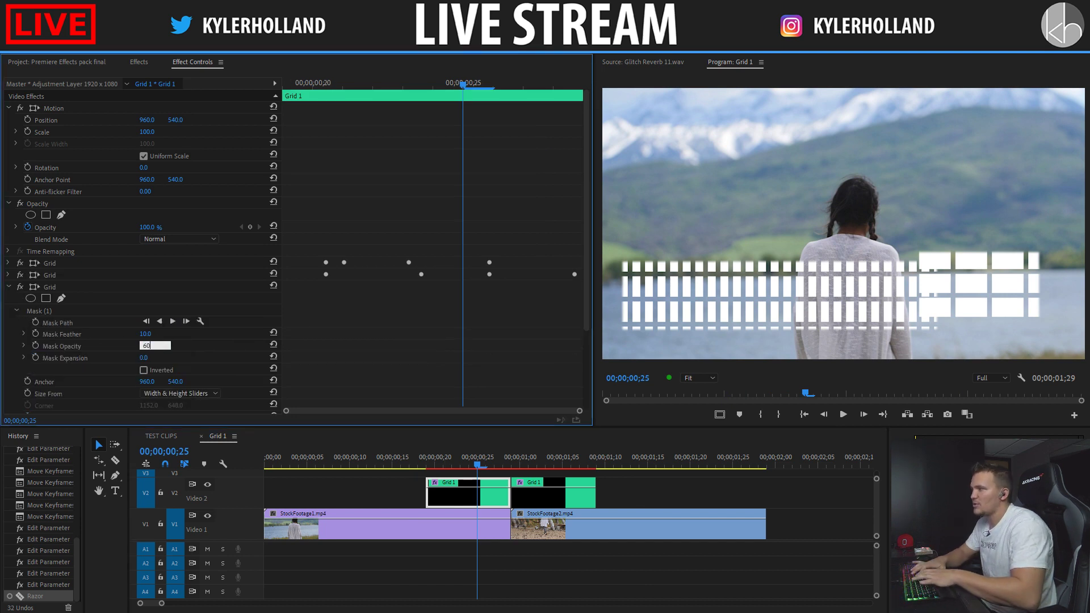
{"action": "key", "text": "Return"}
Step: Replay the transition from shortly before the adjustment layers and inspect the grids at 00;00;00;20
{"action": "left_click", "coordinate": [403, 457]}
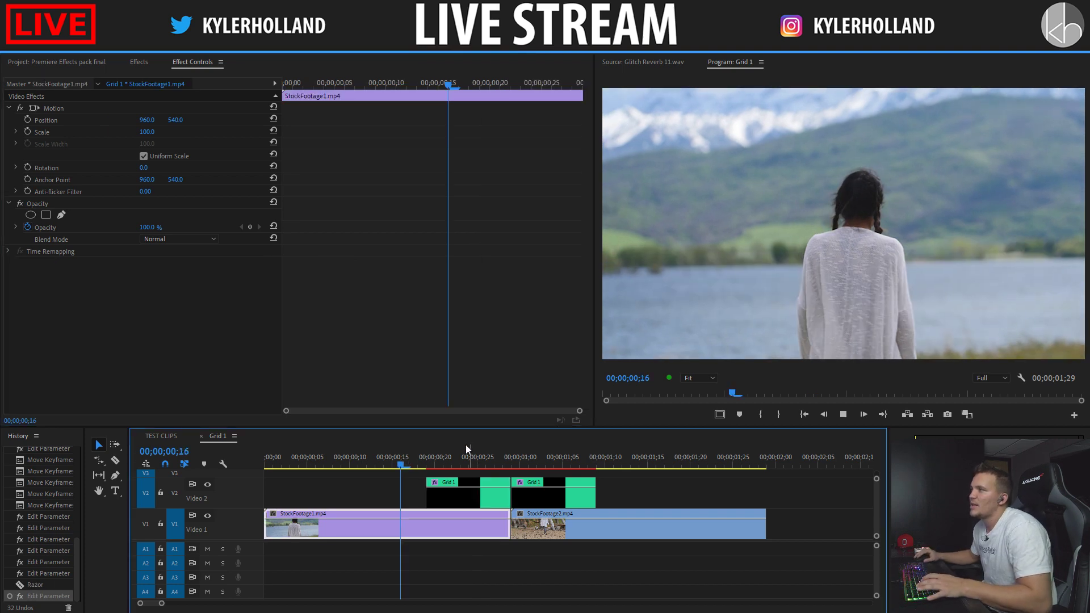
{"action": "key", "text": "space"}
{"action": "key", "text": "space"}
{"action": "left_click", "coordinate": [393, 451]}
{"action": "key", "text": "space"}
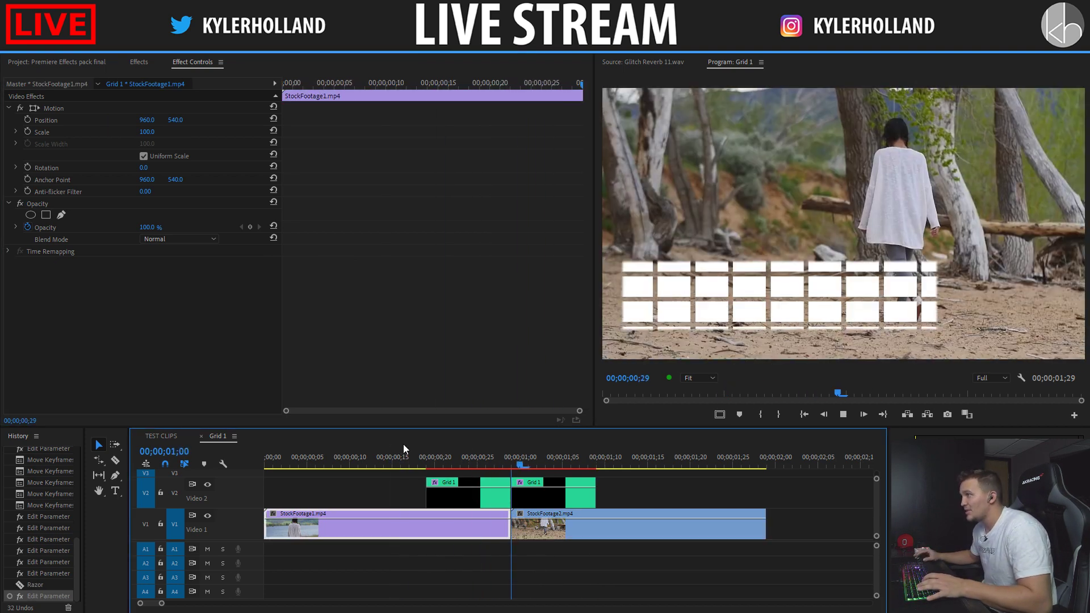
{"action": "left_click", "coordinate": [434, 452]}
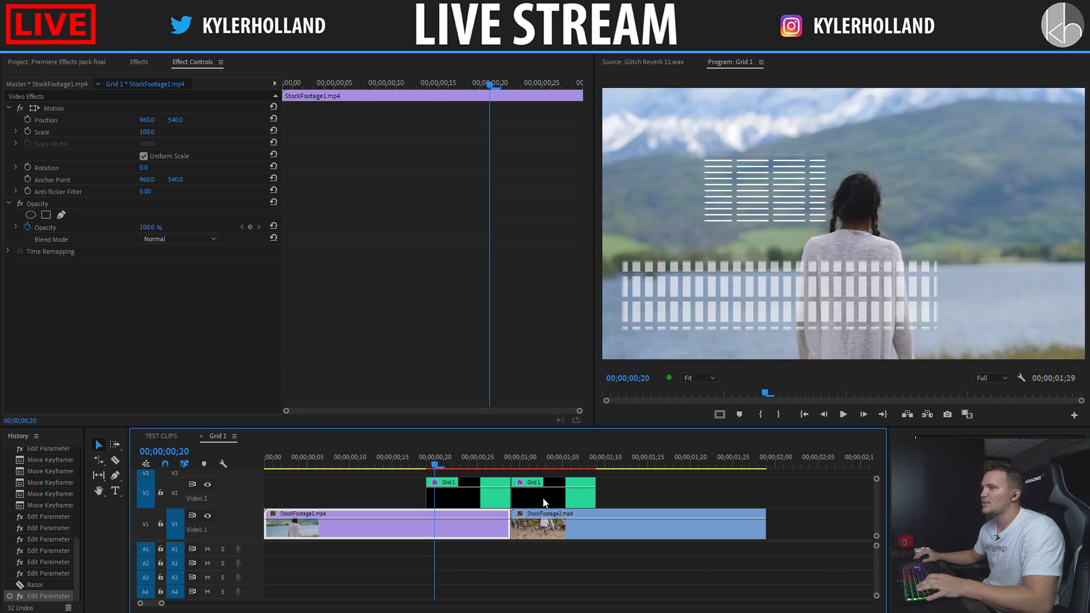
Step: Group the two Grid 1 adjustment layers together
{"action": "left_click", "coordinate": [543, 501]}
{"action": "left_click_drag", "start_coordinate": [408, 488], "coordinate": [529, 487]}
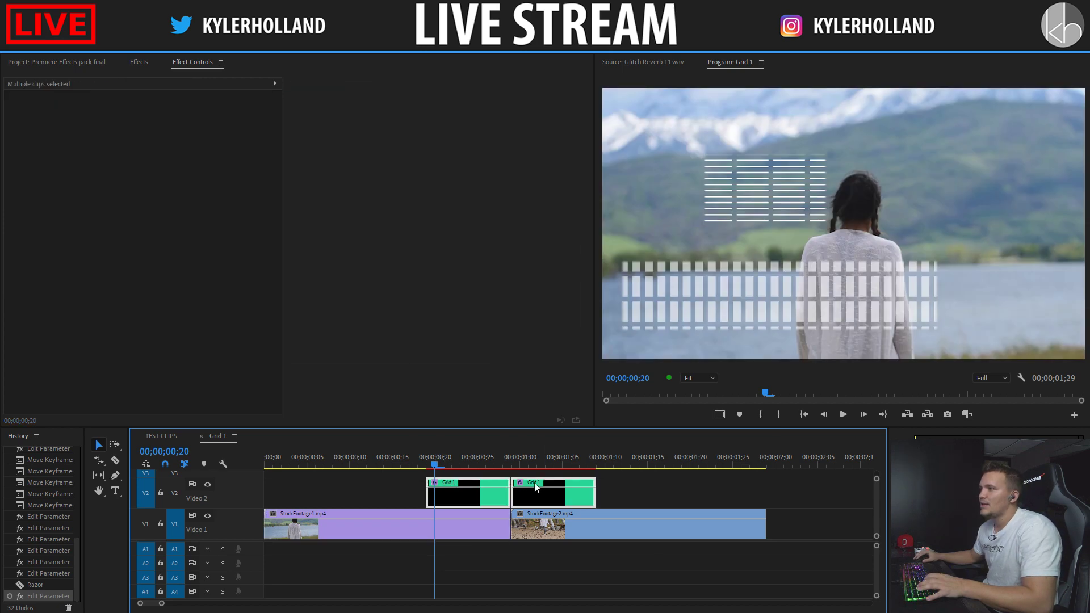
{"action": "right_click", "coordinate": [529, 486]}
{"action": "left_click", "coordinate": [591, 586]}
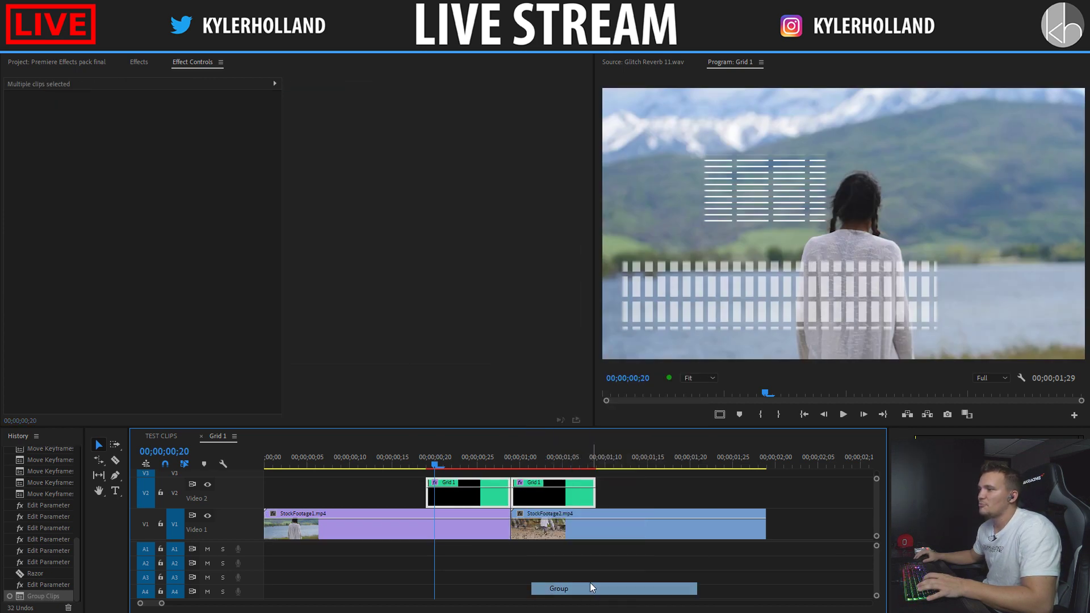
Step: Close the Grid 1 sequence and delete the previous transition layers and audio clips from the TEST CLIPS sequence
{"action": "left_click", "coordinate": [201, 436]}
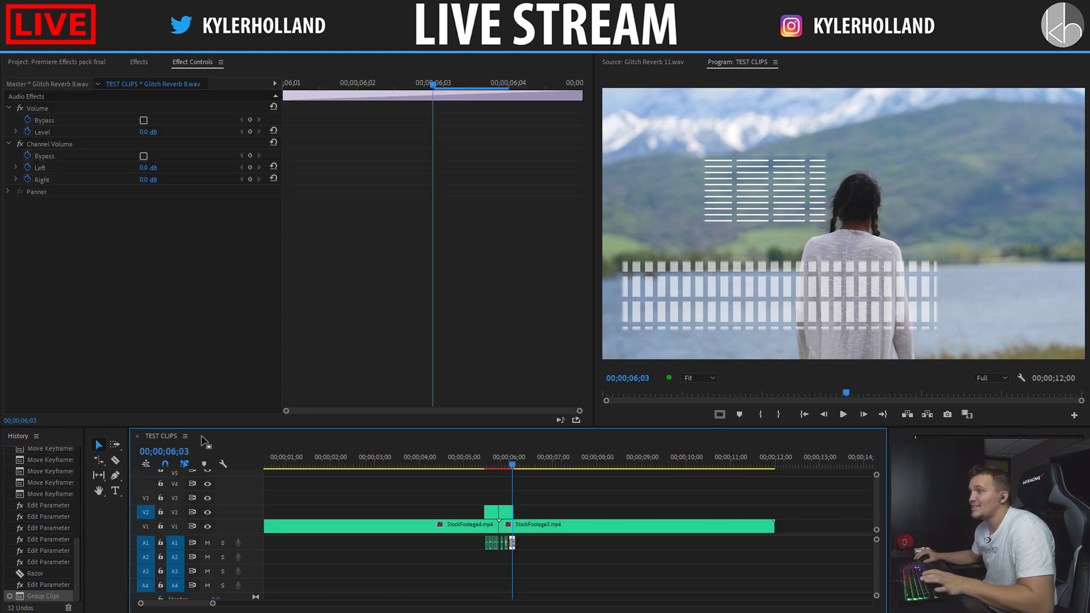
{"action": "left_click", "coordinate": [153, 60]}
{"action": "left_click", "coordinate": [59, 62]}
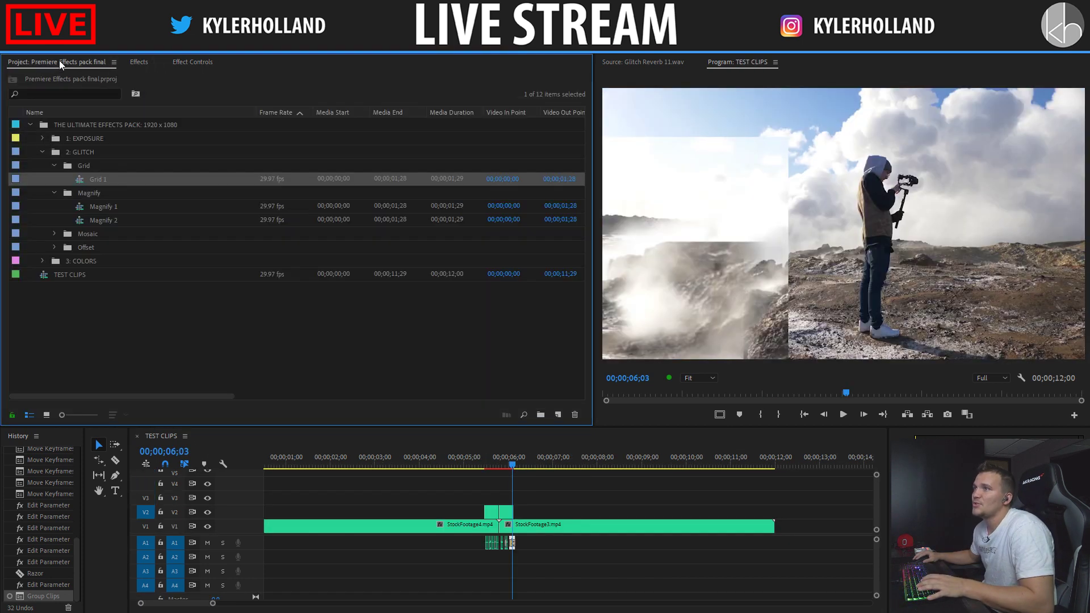
{"action": "left_click", "coordinate": [157, 328]}
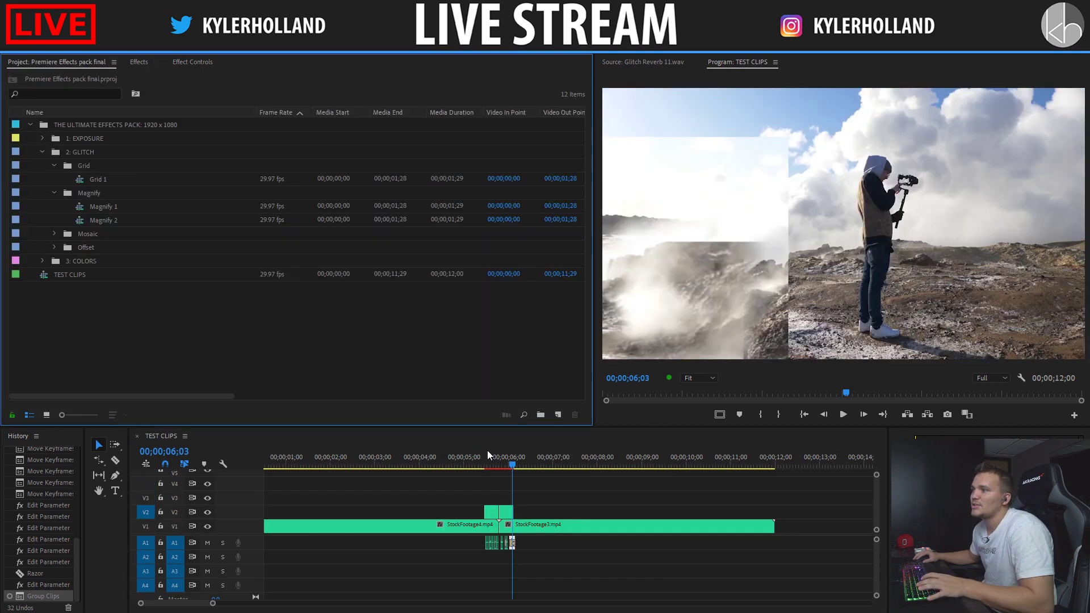
{"action": "left_click_drag", "start_coordinate": [468, 482], "coordinate": [524, 519]}
{"action": "key", "text": "Delete"}
{"action": "left_click_drag", "start_coordinate": [543, 568], "coordinate": [474, 536]}
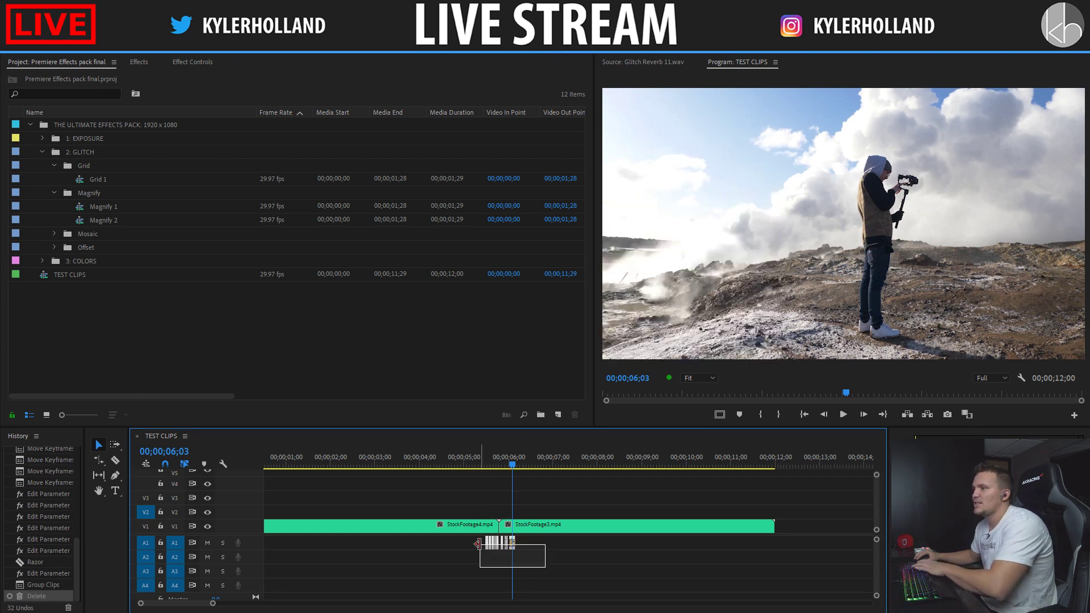
{"action": "key", "text": "Delete"}
Step: Place the Grid 1 sequence on video track 2 over the StockFootage4–StockFootage3 cut in TEST CLIPS and play it from about 00;00;05;00
{"action": "left_click", "coordinate": [137, 181]}
{"action": "left_click_drag", "start_coordinate": [137, 183], "coordinate": [160, 278]}
{"action": "left_click", "coordinate": [100, 181]}
{"action": "left_click_drag", "start_coordinate": [103, 180], "coordinate": [499, 512]}
{"action": "left_click", "coordinate": [463, 460]}
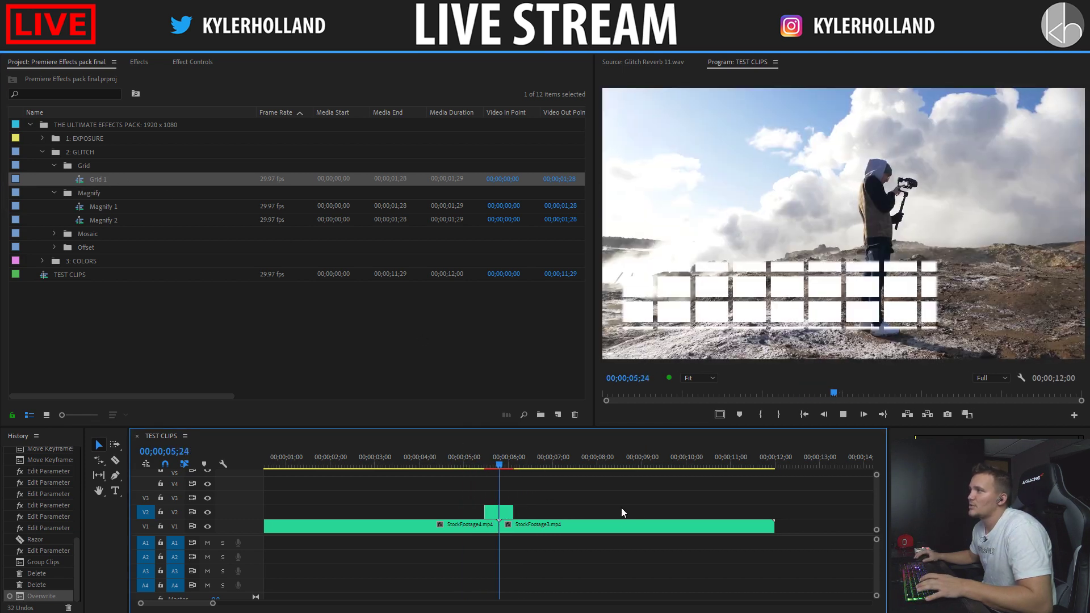
Step: Replay the Grid 1 transition, then stack the Magnify 1 sequence on video track 3 directly above it in TEST CLIPS
{"action": "left_click", "coordinate": [450, 461]}
{"action": "key", "text": "space"}
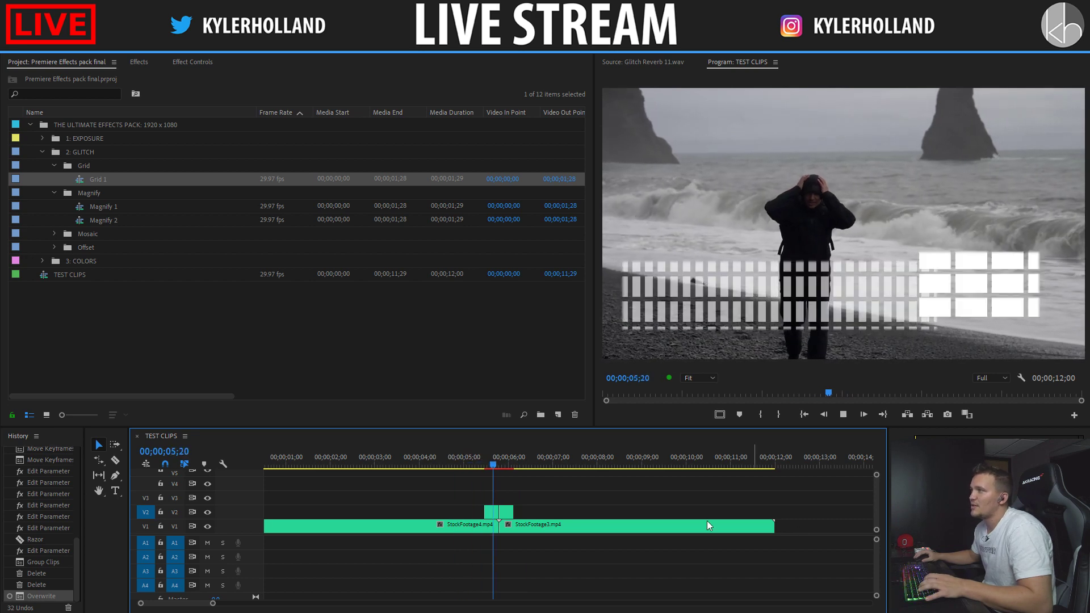
{"action": "left_click_drag", "start_coordinate": [125, 203], "coordinate": [216, 340]}
{"action": "left_click_drag", "start_coordinate": [124, 211], "coordinate": [468, 461]}
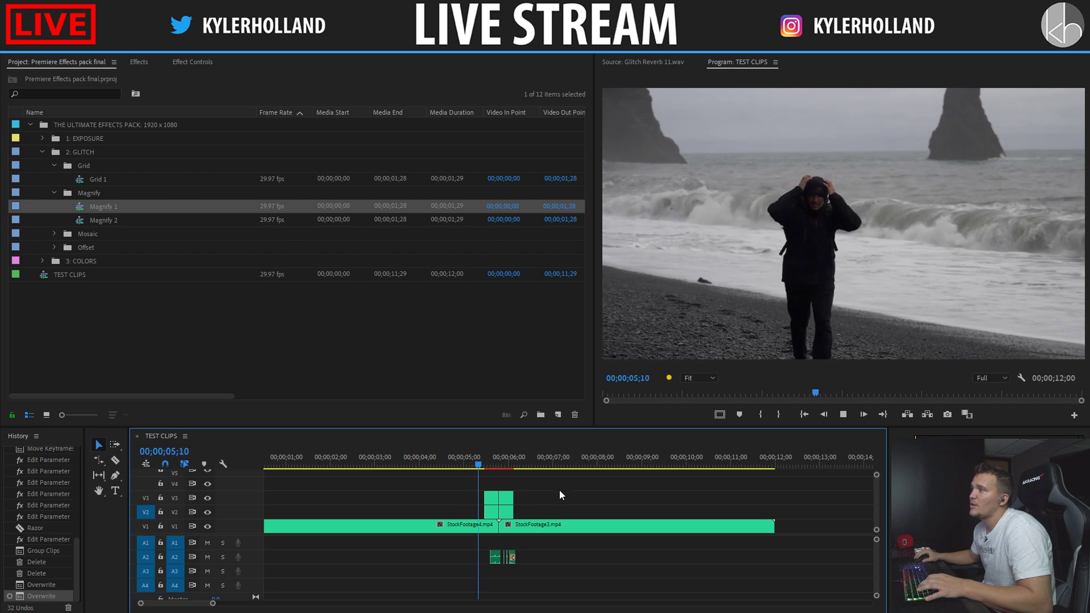
Step: Scrub and repeatedly replay the combined Grid 1 and Magnify 1 transition from about 00;00;05;10
{"action": "left_click", "coordinate": [474, 464]}
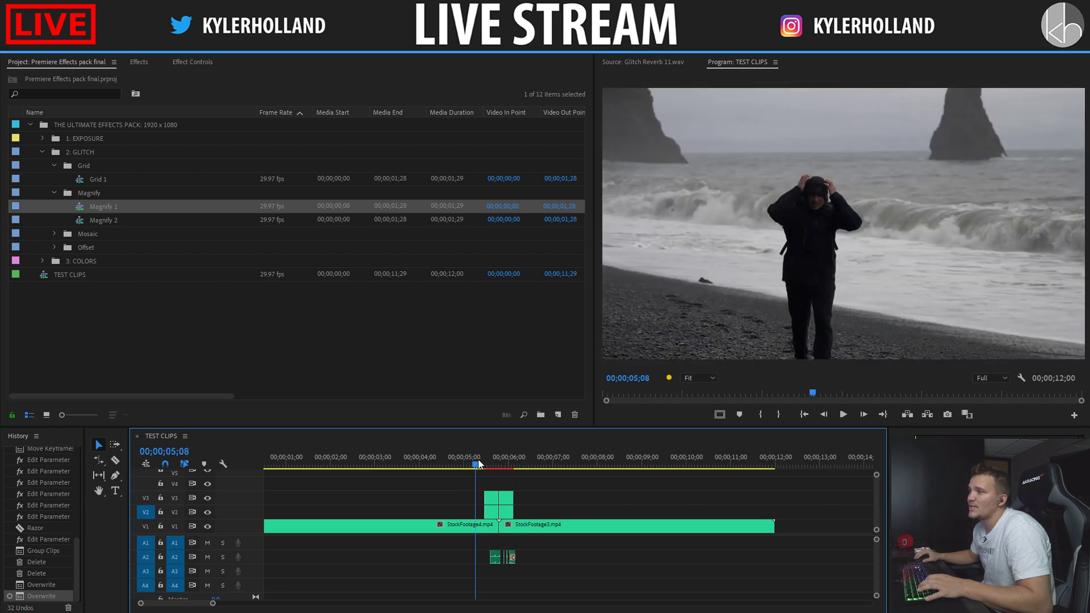
{"action": "left_click_drag", "start_coordinate": [474, 464], "coordinate": [496, 458]}
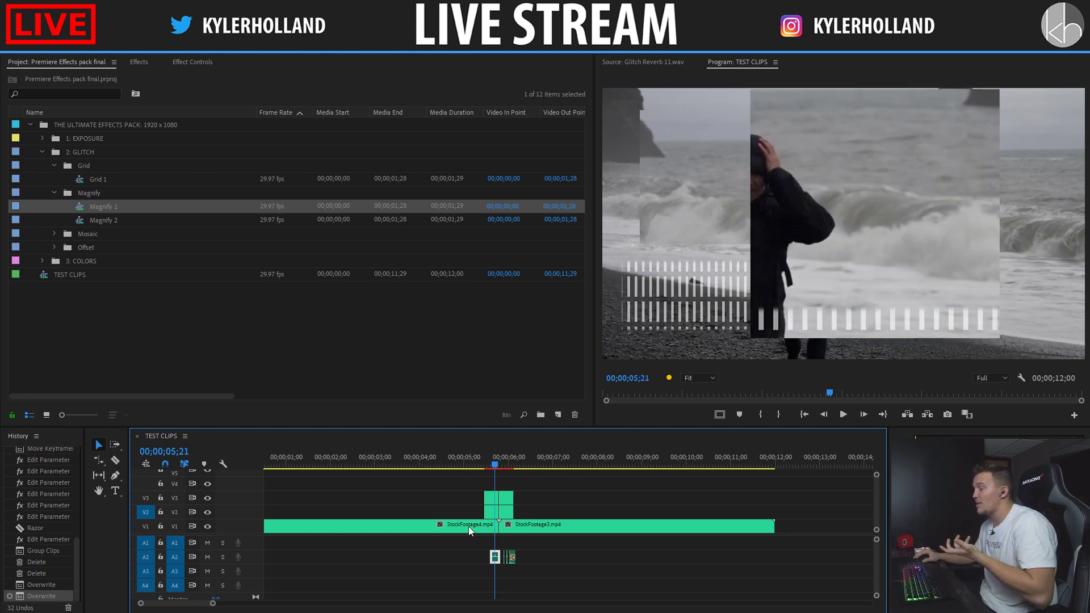
{"action": "left_click", "coordinate": [478, 463]}
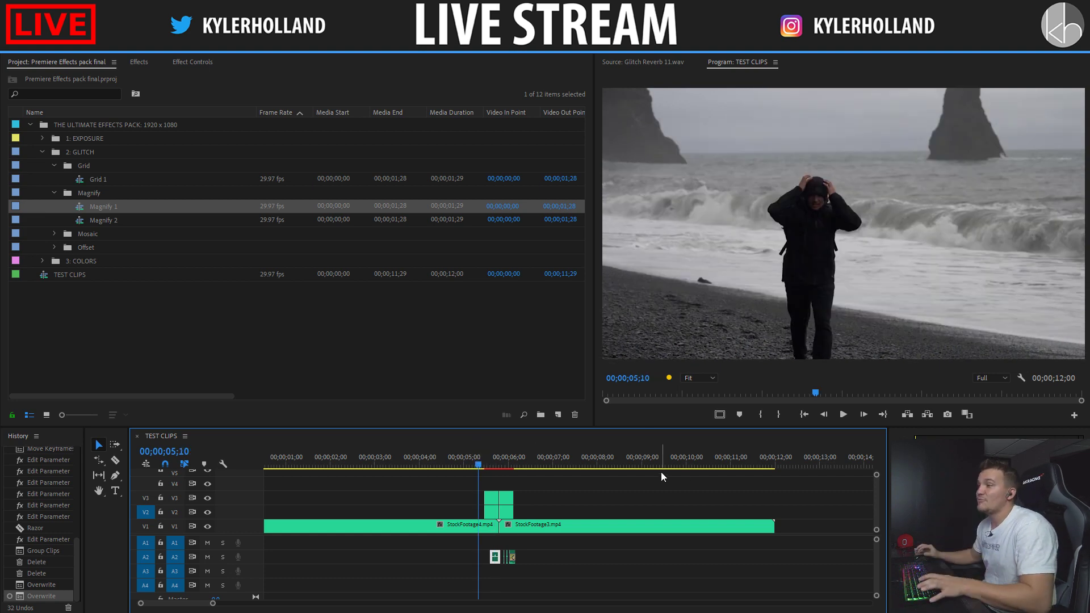
{"action": "key", "text": "space"}
{"action": "left_click", "coordinate": [478, 459]}
{"action": "key", "text": "space"}
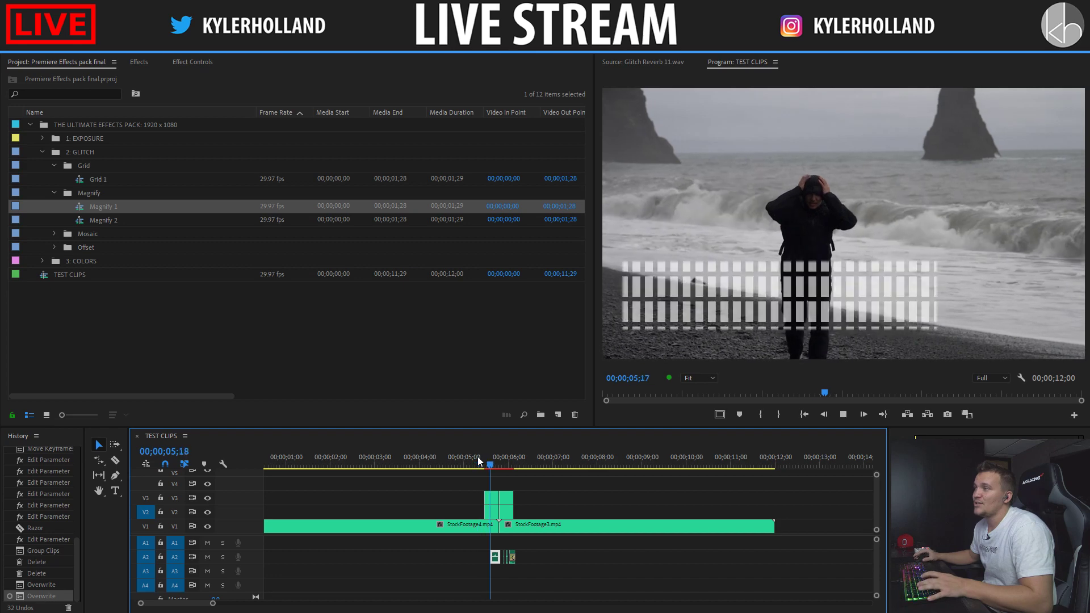
{"action": "left_click", "coordinate": [436, 459]}
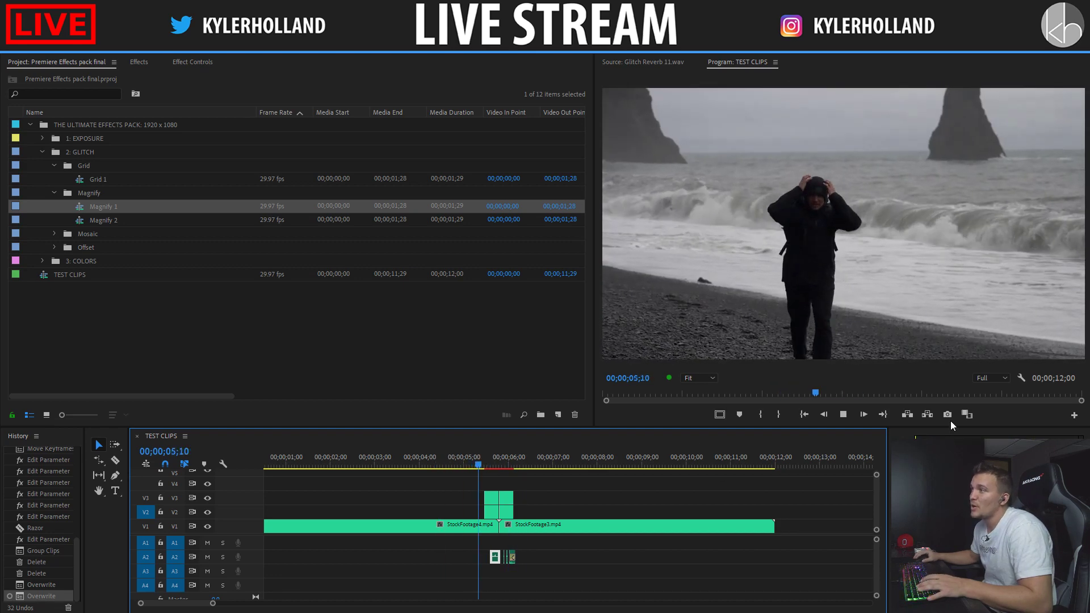
{"action": "key", "text": "space"}
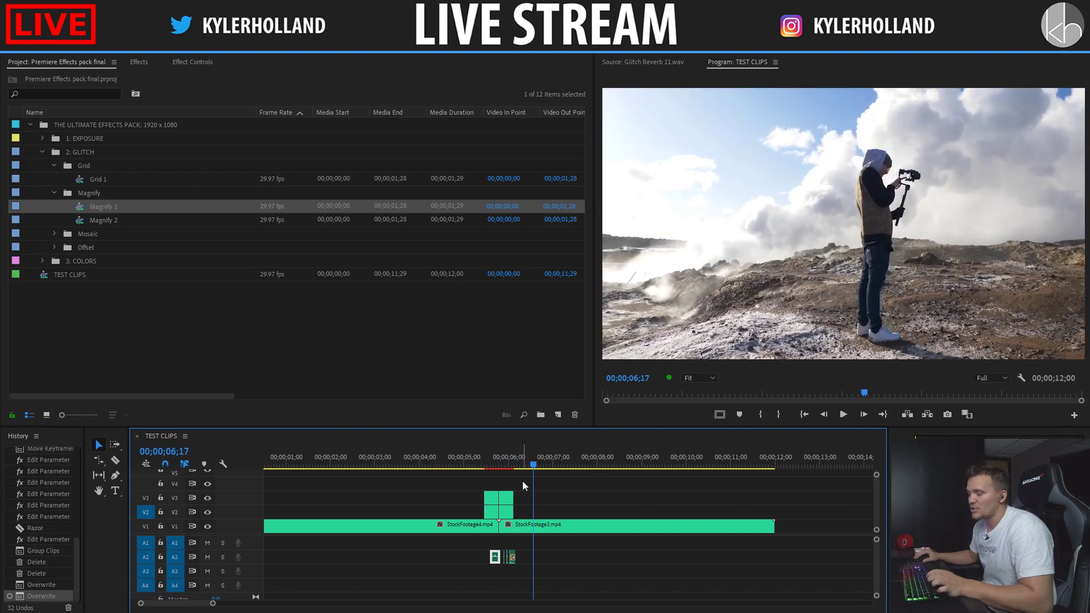
Step: Undo the placement of both the Magnify 1 and Grid 1 sequences in TEST CLIPS
{"action": "key", "text": "ctrl+z"}
{"action": "key", "text": "ctrl+z"}
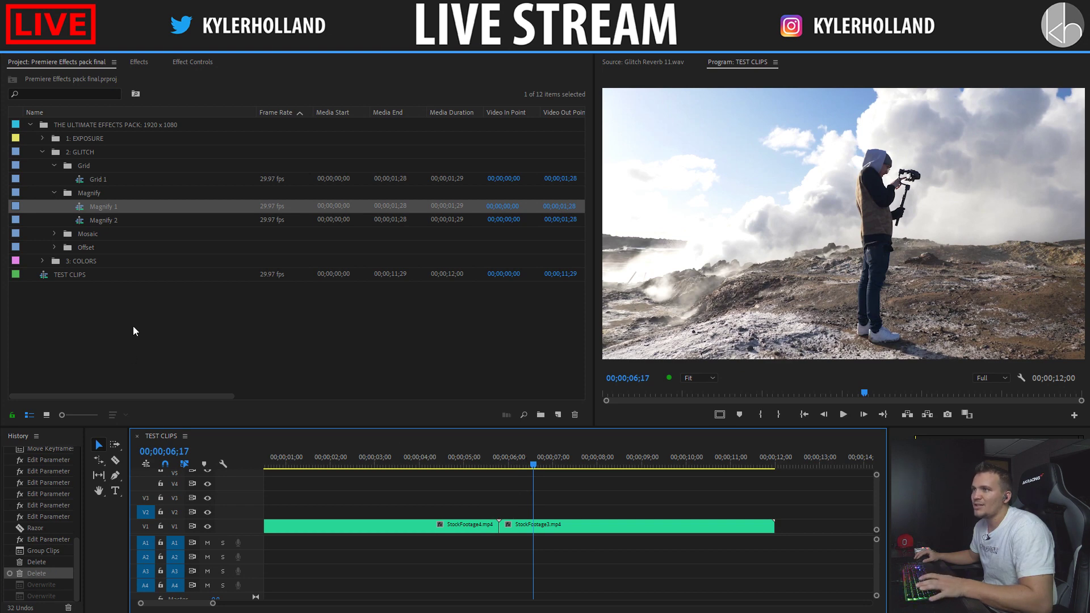
{"action": "left_click", "coordinate": [133, 331]}
Step: Duplicate the Grid 1 sequence in the Grid bin and open the copy with its clips deselected
{"action": "left_click", "coordinate": [103, 179]}
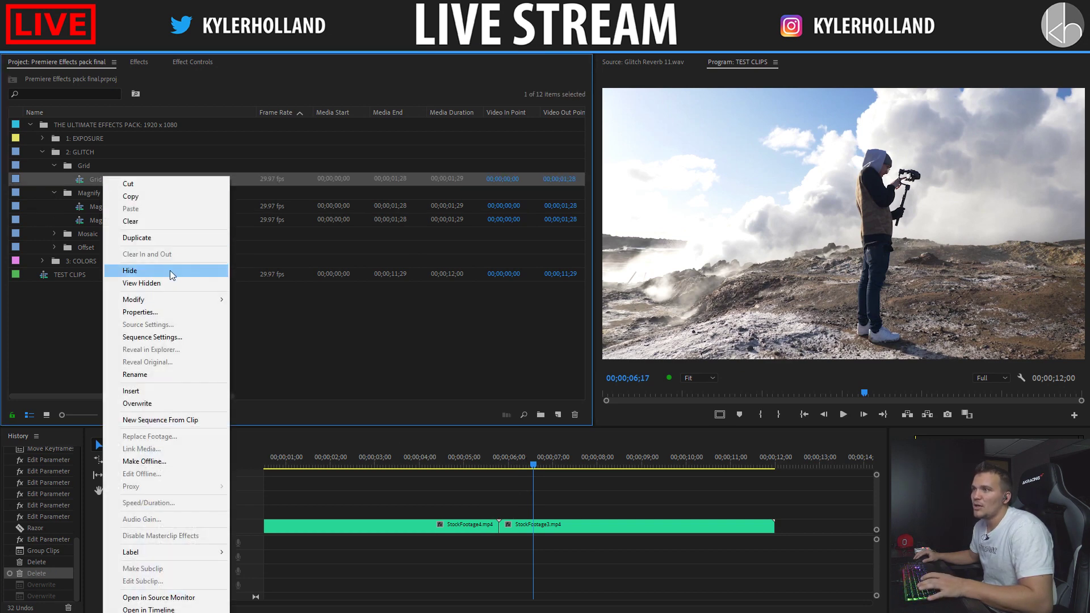
{"action": "left_click", "coordinate": [152, 237]}
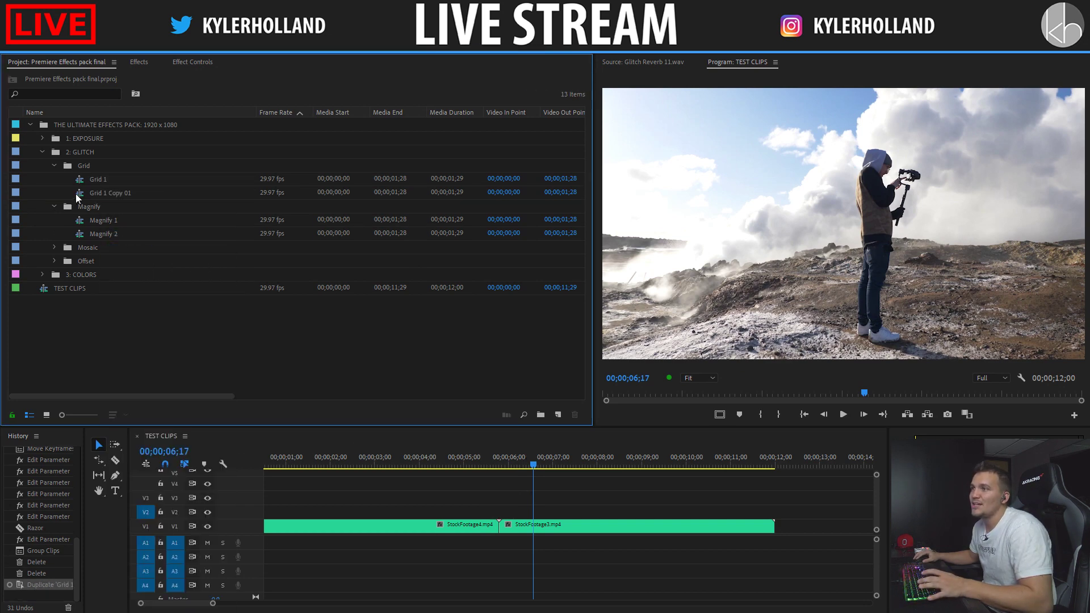
{"action": "double_click", "coordinate": [76, 193]}
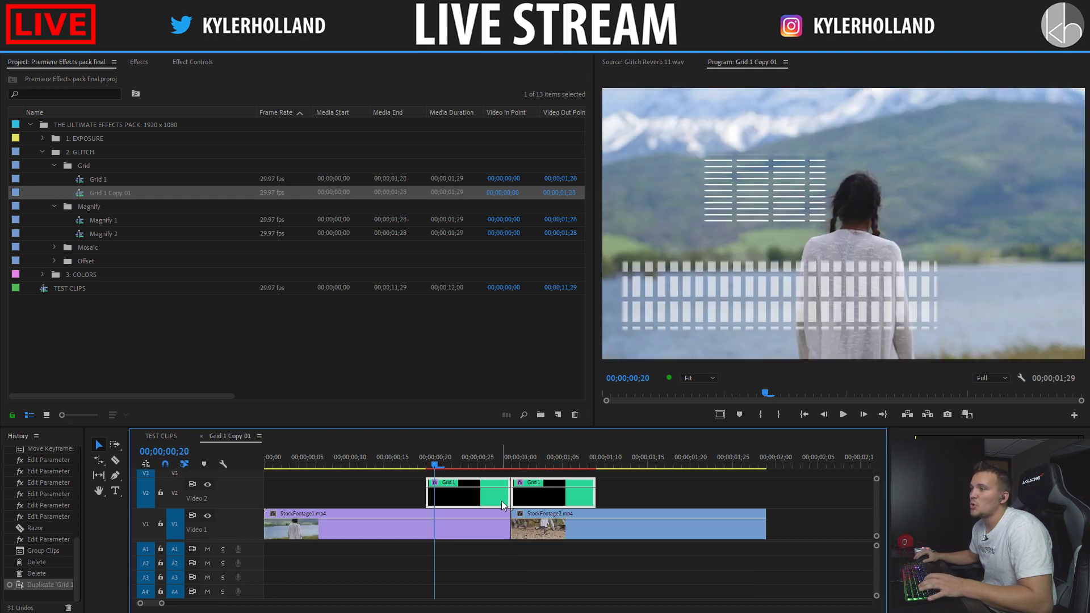
{"action": "left_click", "coordinate": [506, 496]}
{"action": "left_click", "coordinate": [126, 193]}
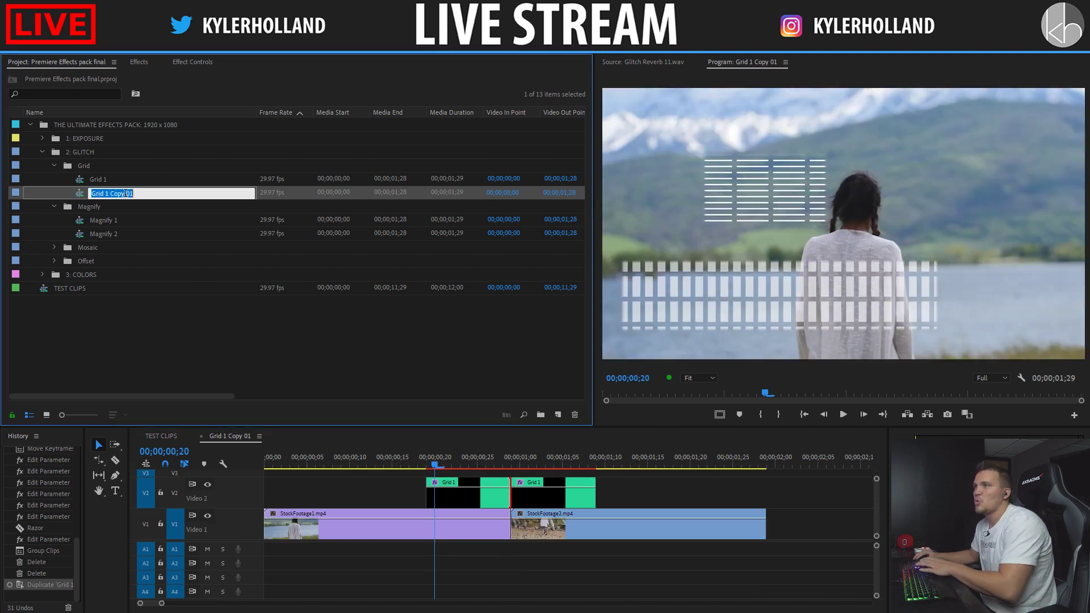
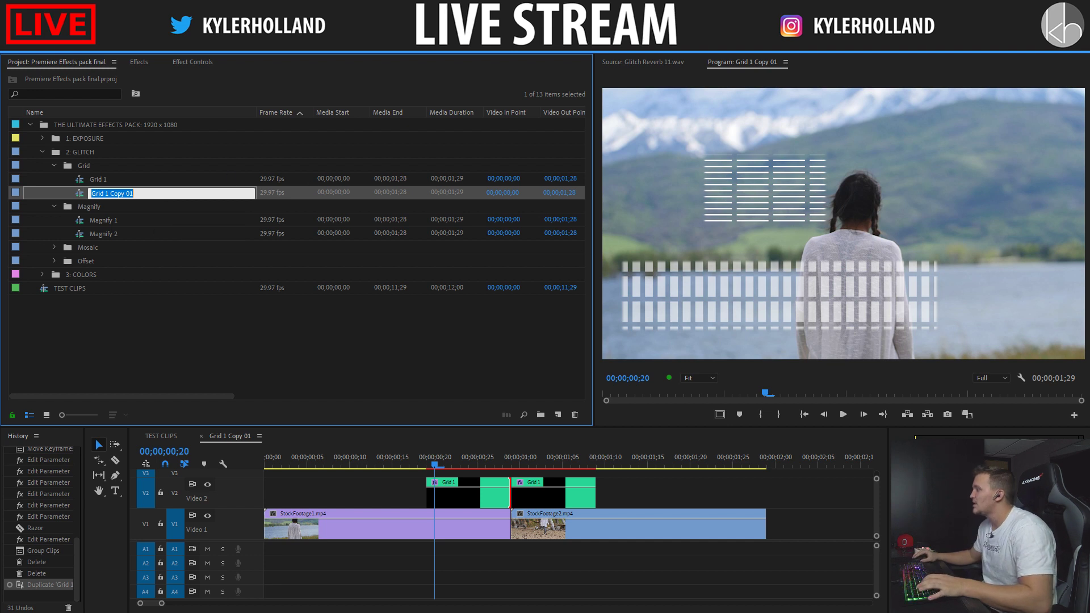
{"action": "key", "text": "Return"}
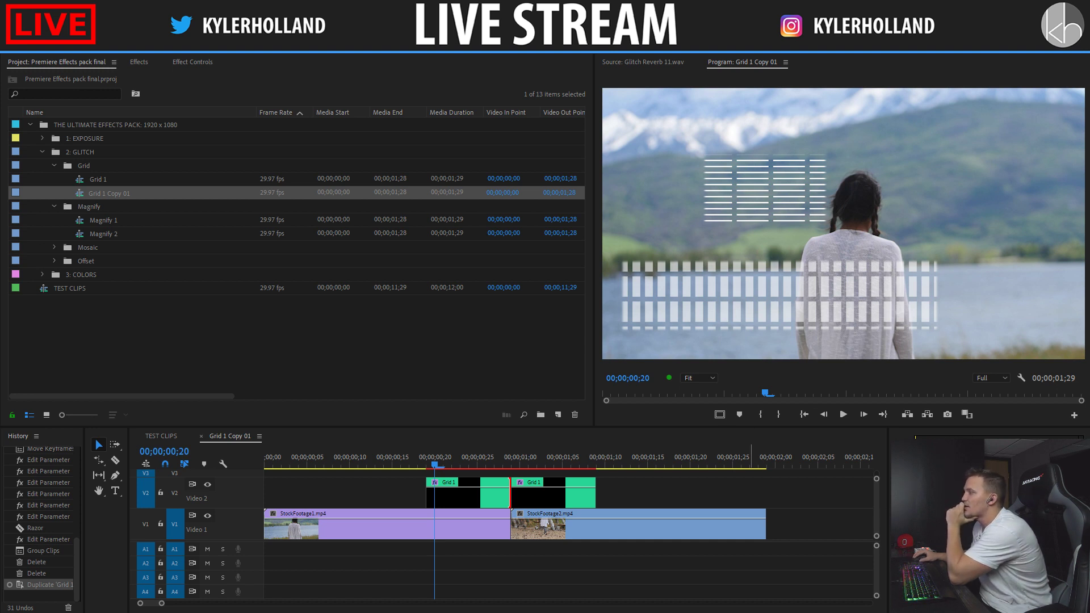
Step: Expand the 3: COLORS bin down to the RED + GREEN + BLUE sequences inside Color Channel Blur
{"action": "left_click", "coordinate": [36, 274]}
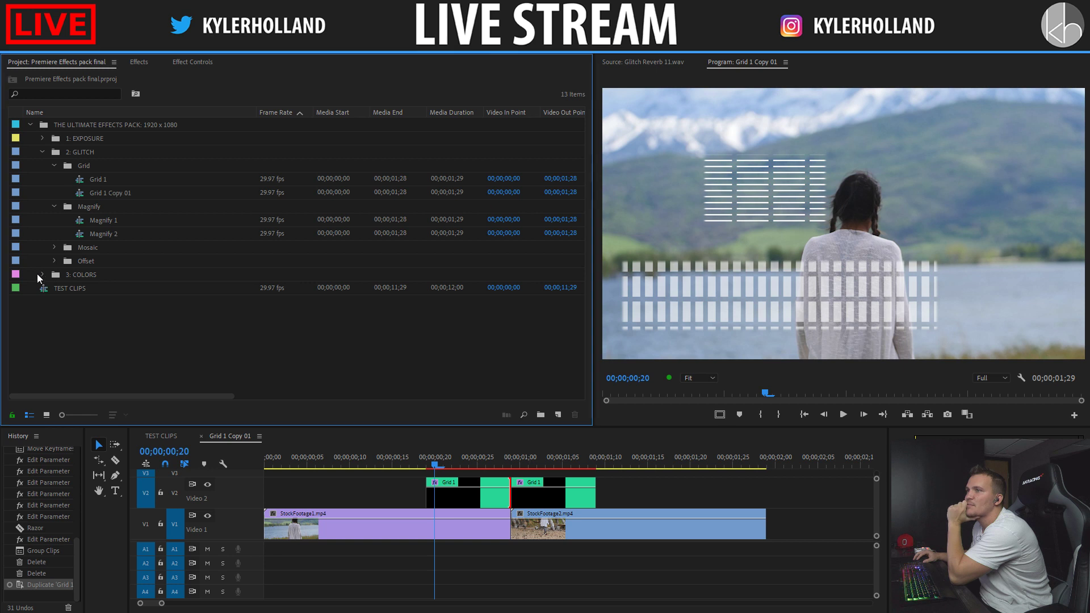
{"action": "left_click", "coordinate": [41, 274]}
{"action": "scroll", "coordinate": [164, 294], "scroll_direction": "down", "scroll_amount": 1}
{"action": "left_click", "coordinate": [112, 370]}
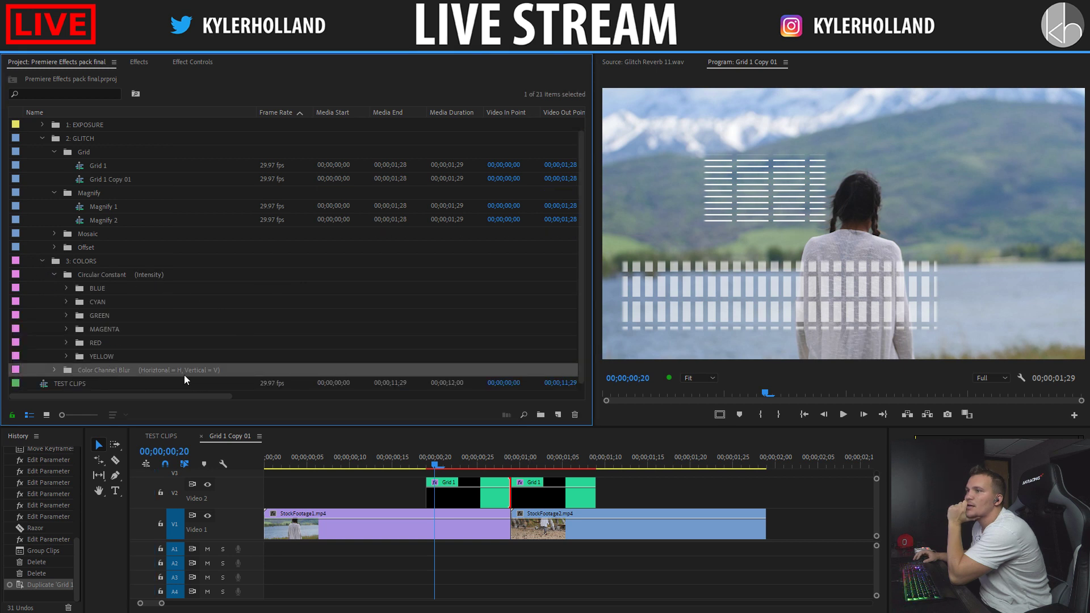
{"action": "left_click", "coordinate": [55, 369]}
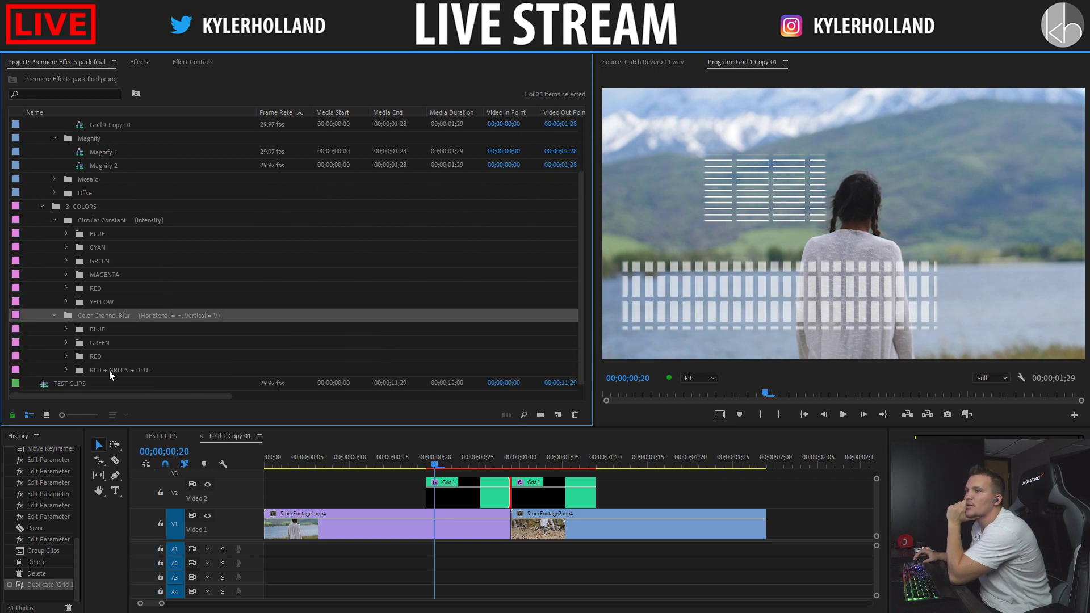
{"action": "left_click", "coordinate": [66, 369]}
{"action": "scroll", "coordinate": [114, 355], "scroll_direction": "down", "scroll_amount": 3}
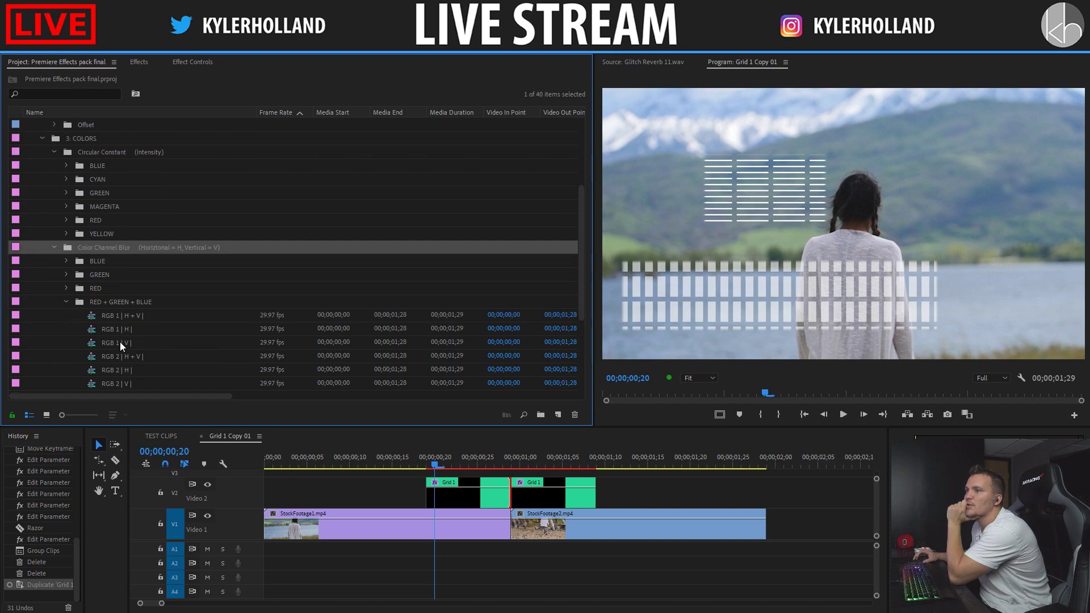
Step: Open the RGB 1 | H + V | sequence and play its transition from about 00;00;00;14
{"action": "double_click", "coordinate": [99, 315]}
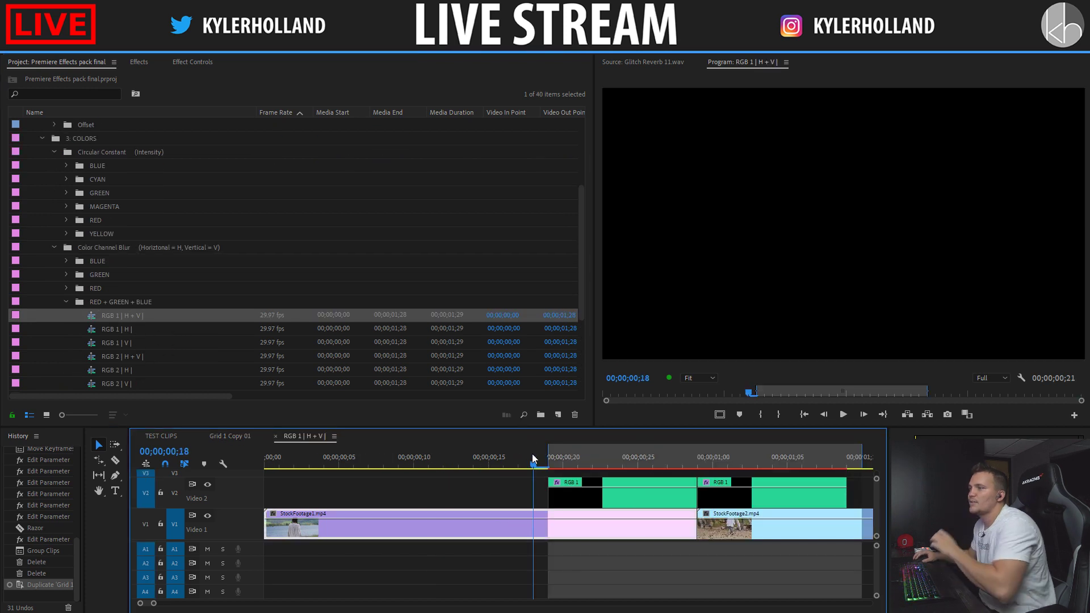
{"action": "left_click_drag", "start_coordinate": [524, 454], "coordinate": [683, 460]}
{"action": "left_click", "coordinate": [462, 452]}
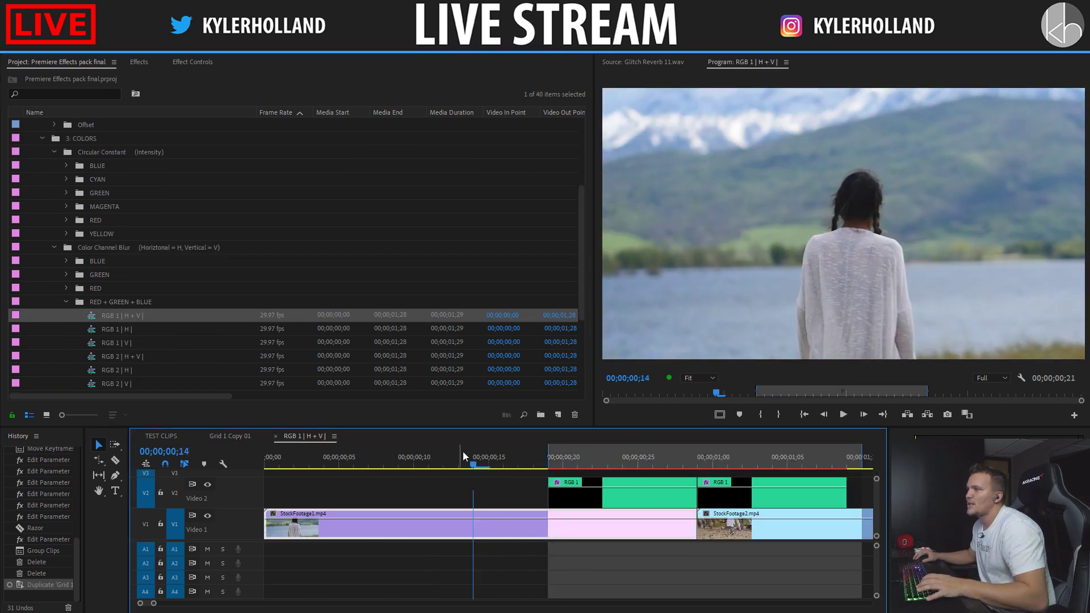
{"action": "key", "text": "space"}
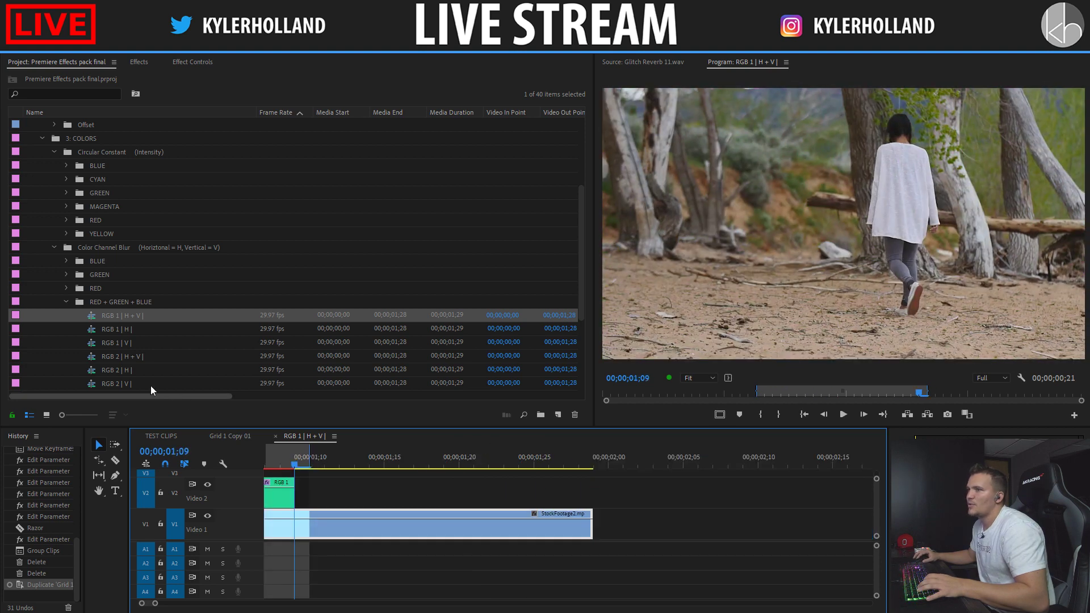
Step: Open the RGB 3 | H | sequence and play it from shortly before its adjustment layers
{"action": "scroll", "coordinate": [128, 345], "scroll_direction": "down", "scroll_amount": 2}
{"action": "scroll", "coordinate": [129, 343], "scroll_direction": "down", "scroll_amount": 1}
{"action": "scroll", "coordinate": [128, 343], "scroll_direction": "down", "scroll_amount": 1}
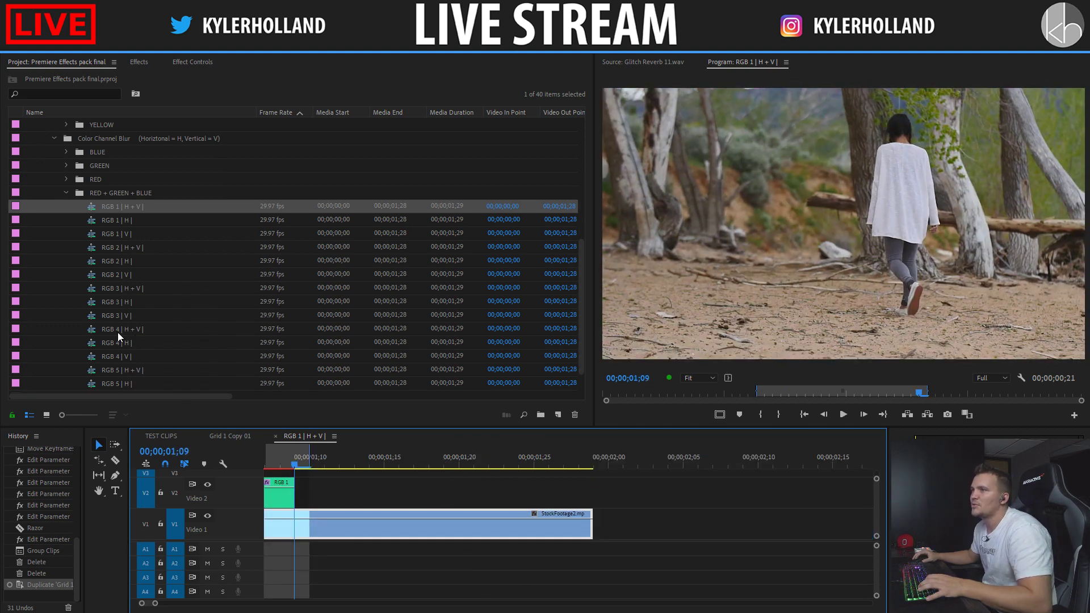
{"action": "double_click", "coordinate": [93, 303]}
{"action": "left_click", "coordinate": [497, 451]}
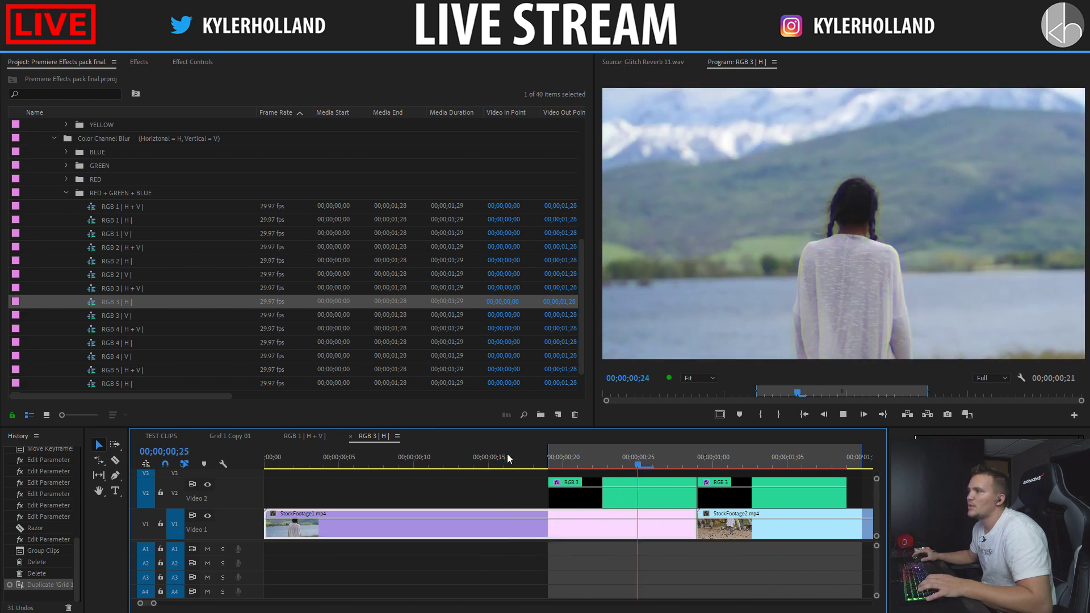
Step: Open the RGB 5 | H + V | sequence and play its transition from shortly before the adjustment layers
{"action": "scroll", "coordinate": [234, 314], "scroll_direction": "down", "scroll_amount": 1}
{"action": "left_click", "coordinate": [84, 355]}
{"action": "double_click", "coordinate": [87, 356]}
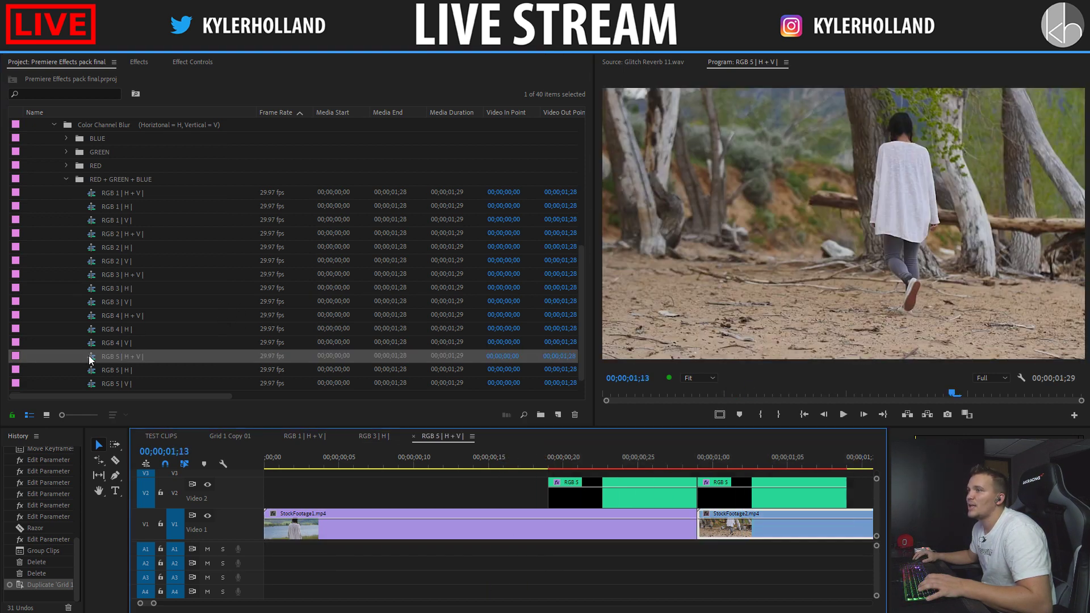
{"action": "left_click", "coordinate": [528, 459]}
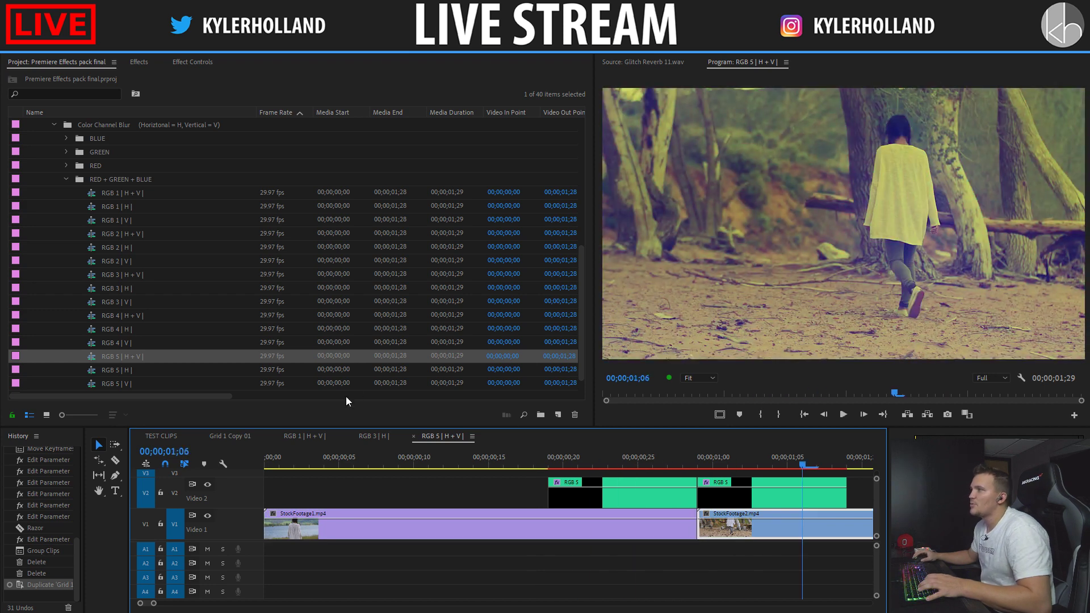
Step: Collapse the RED + GREEN + BLUE bin and return to the 2: GLITCH bin
{"action": "scroll", "coordinate": [117, 311], "scroll_direction": "down", "scroll_amount": 1}
{"action": "scroll", "coordinate": [129, 318], "scroll_direction": "up", "scroll_amount": 10}
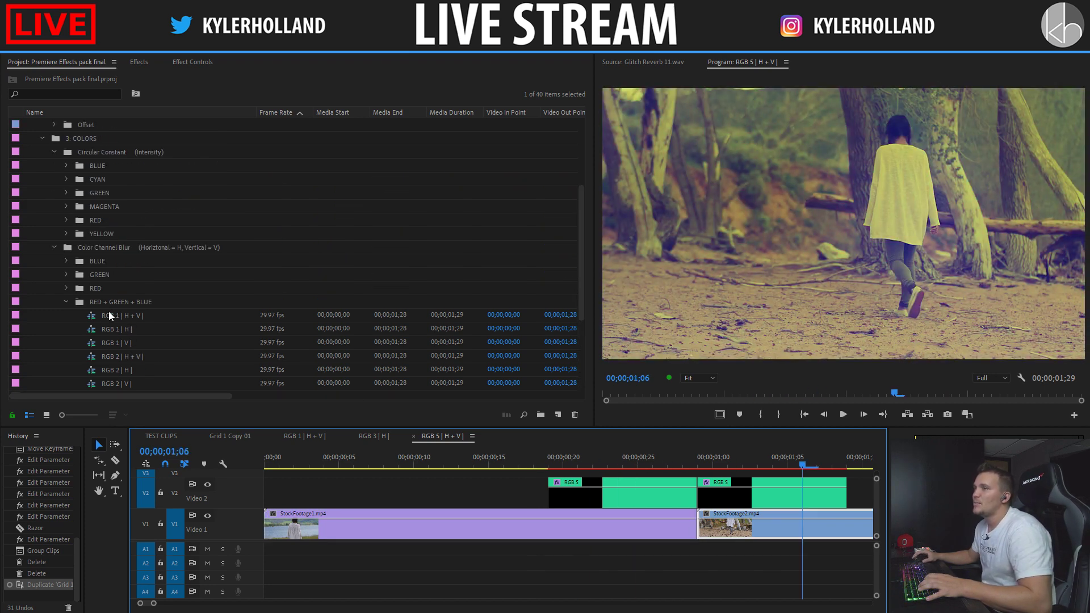
{"action": "left_click", "coordinate": [66, 310]}
{"action": "scroll", "coordinate": [244, 332], "scroll_direction": "up", "scroll_amount": 5}
{"action": "scroll", "coordinate": [136, 288], "scroll_direction": "up", "scroll_amount": 1}
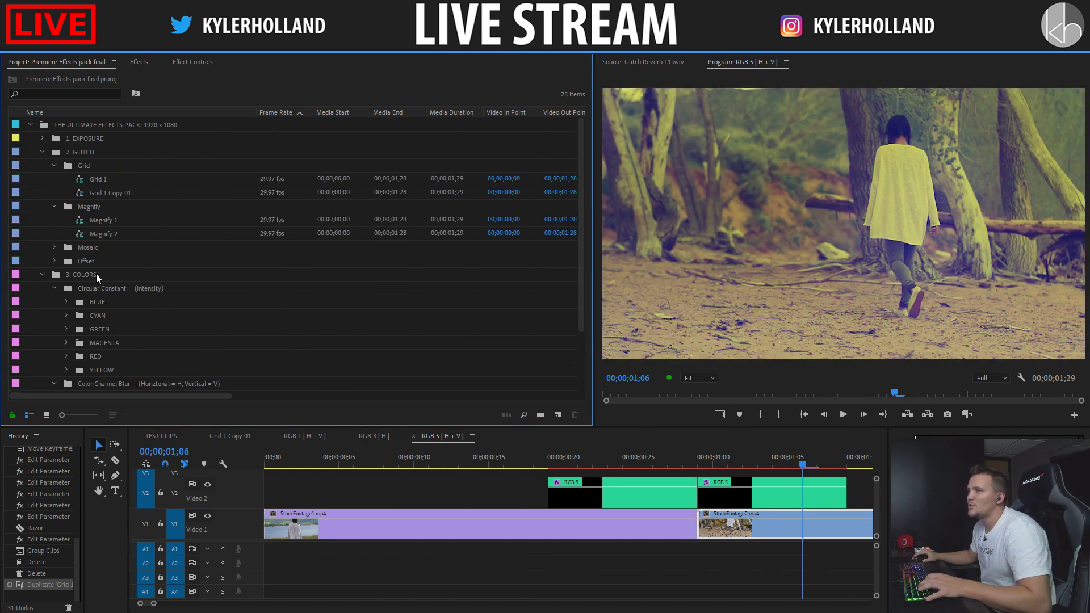
Step: Create a new bin inside 2: GLITCH and name it RGB
{"action": "left_click", "coordinate": [91, 157]}
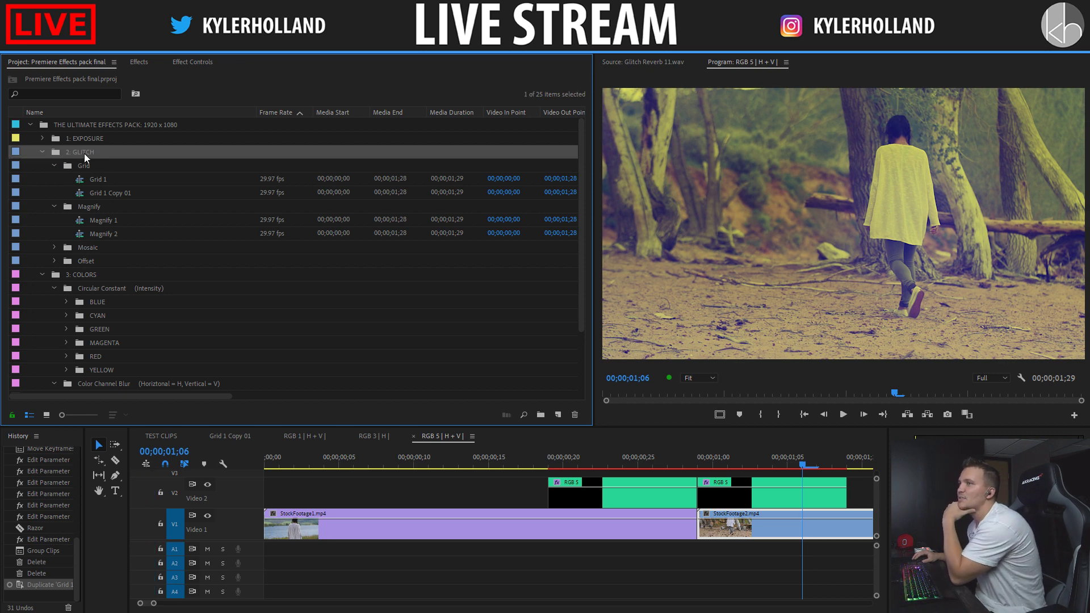
{"action": "right_click", "coordinate": [85, 154]}
{"action": "left_click", "coordinate": [473, 341]}
{"action": "left_click", "coordinate": [541, 413]}
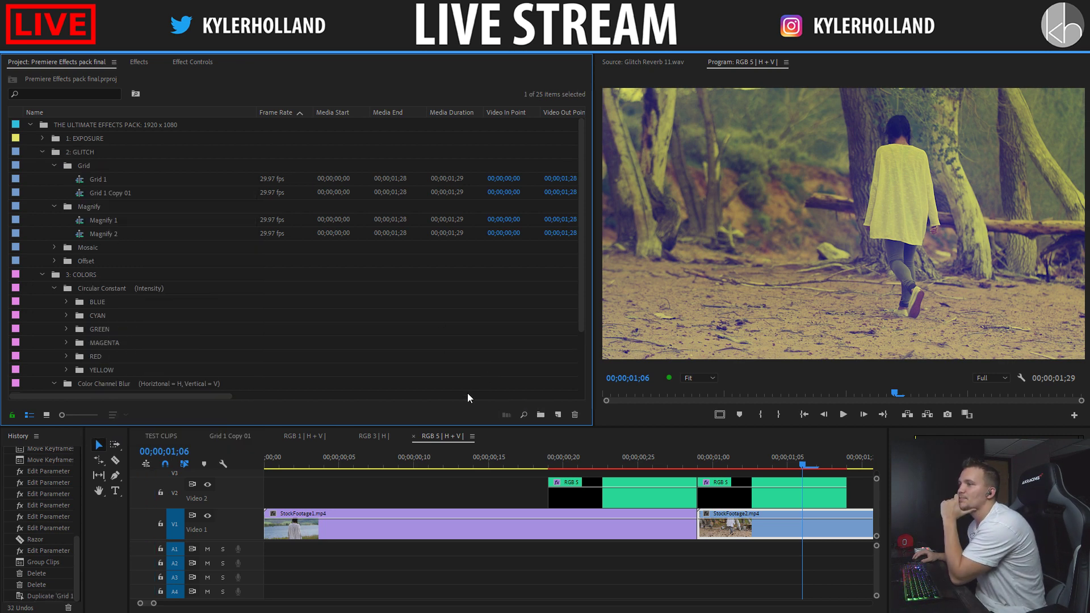
{"action": "left_click", "coordinate": [89, 152]}
{"action": "left_click", "coordinate": [541, 414]}
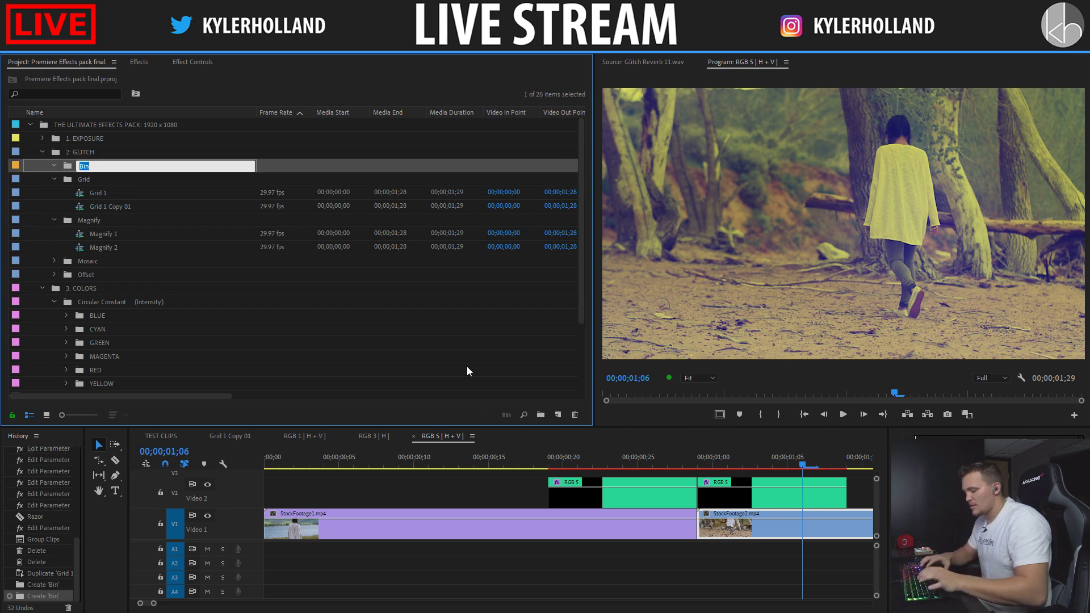
{"action": "type", "text": "RGB"}
{"action": "key", "text": "Tab"}
{"action": "left_click", "coordinate": [100, 167]}
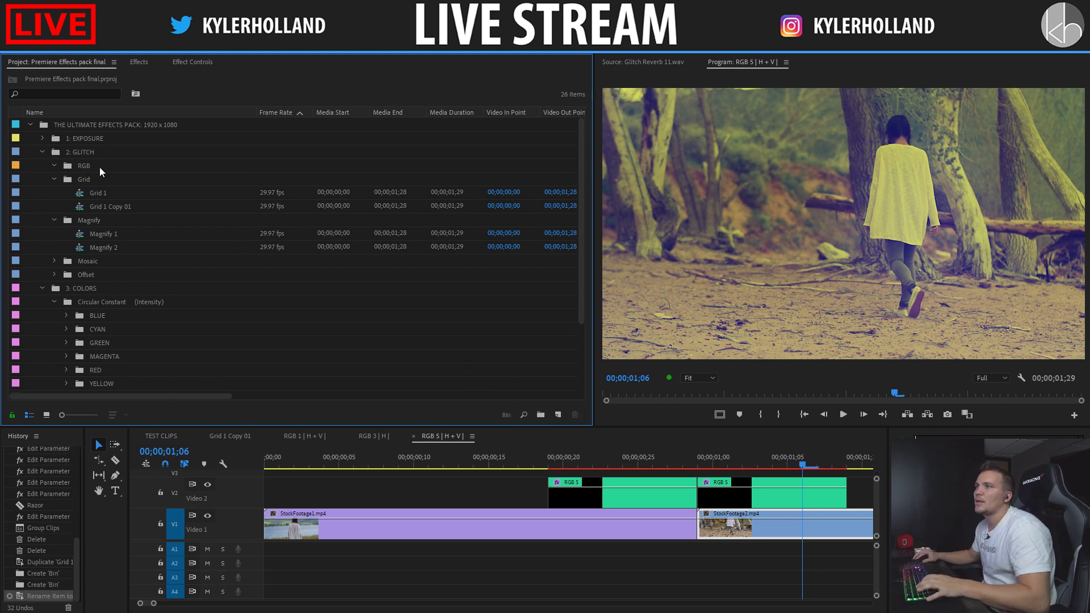
{"action": "left_click", "coordinate": [85, 166]}
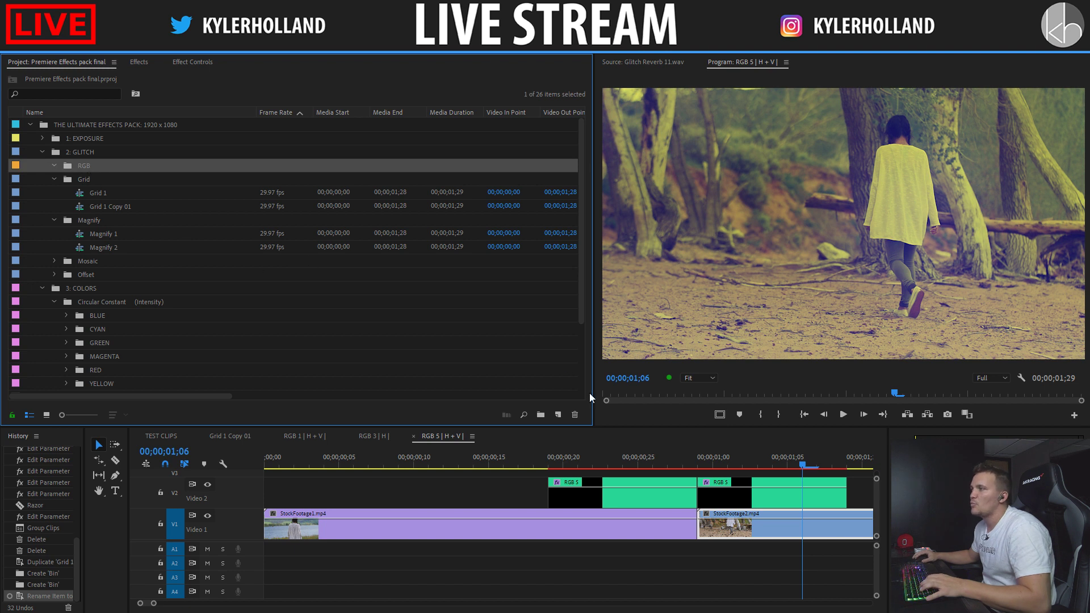
Step: Rename the Grid 1 Copy 01 sequence to Grid 2
{"action": "left_click", "coordinate": [109, 209]}
{"action": "left_click", "coordinate": [160, 208]}
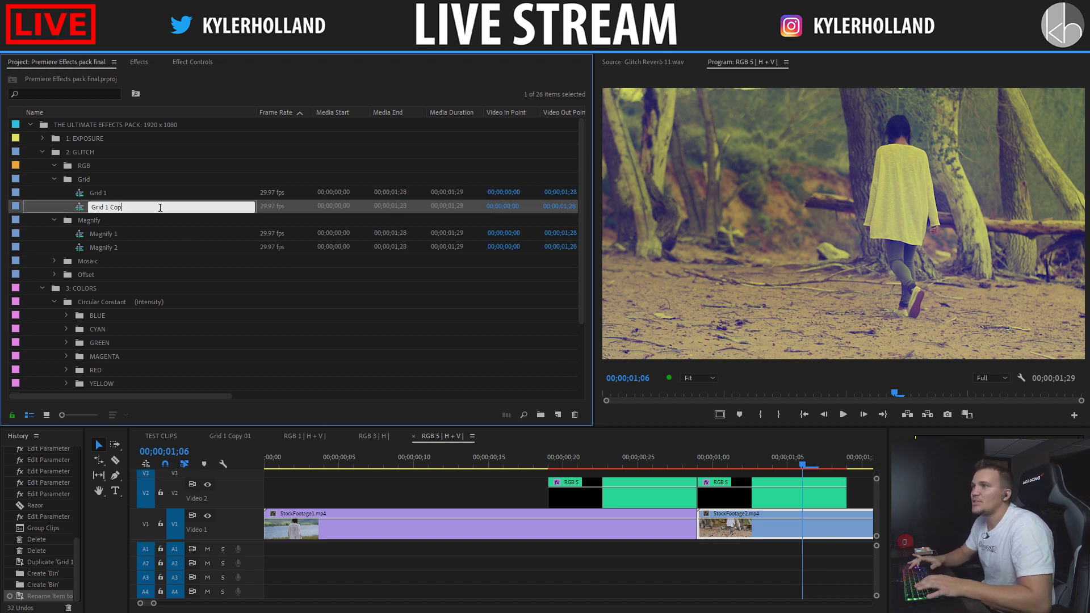
{"action": "type", "text": "Grid 2"}
{"action": "key", "text": "Return"}
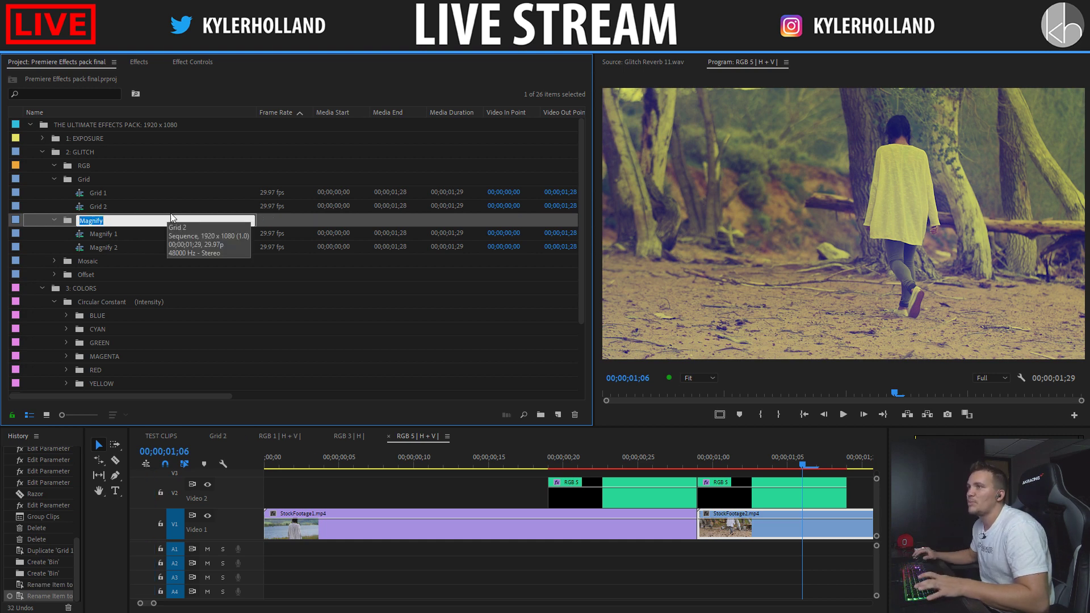
Step: Duplicate the Grid 2 sequence, move the copy into the RGB bin and open it
{"action": "right_click", "coordinate": [94, 207]}
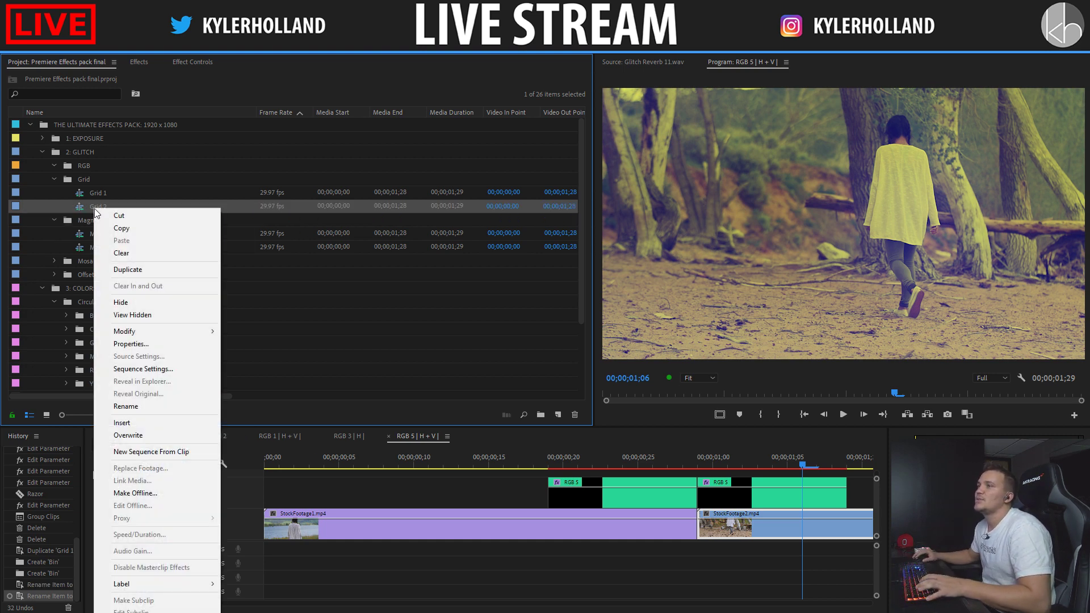
{"action": "left_click", "coordinate": [146, 271]}
{"action": "left_click_drag", "start_coordinate": [78, 219], "coordinate": [85, 166]}
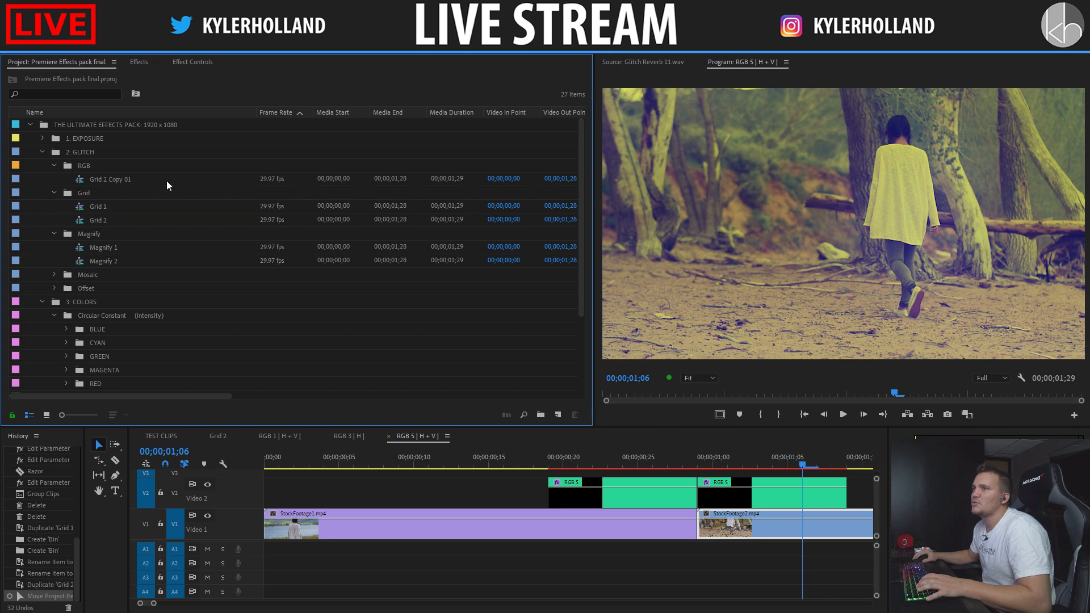
{"action": "double_click", "coordinate": [85, 180]}
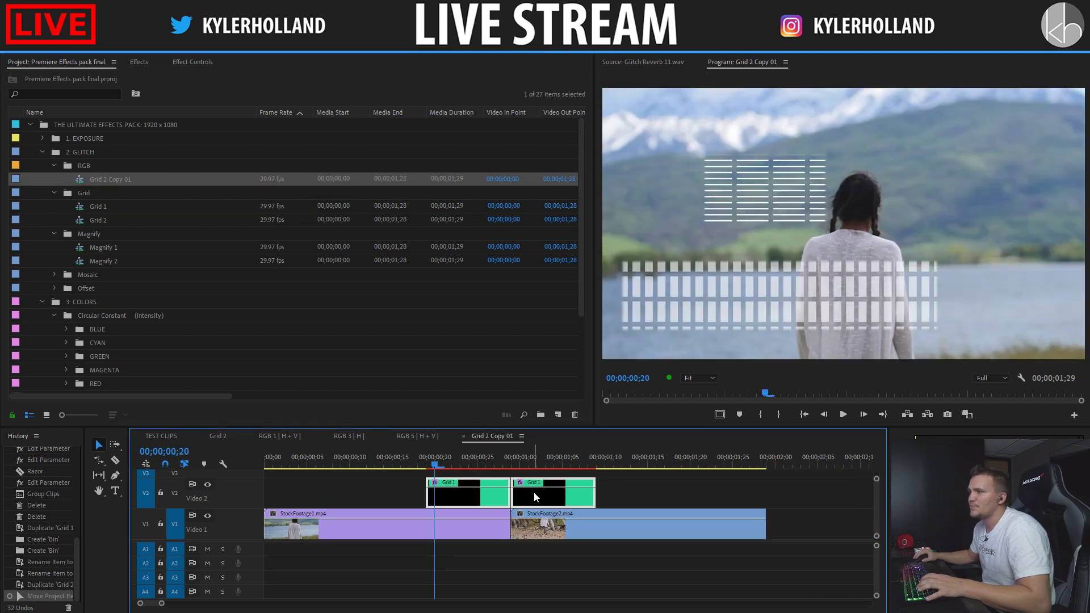
Step: Join the two adjustment layer pieces at the cut into one and remove all three Grid effects from it
{"action": "left_click", "coordinate": [513, 482]}
{"action": "key", "text": "Delete"}
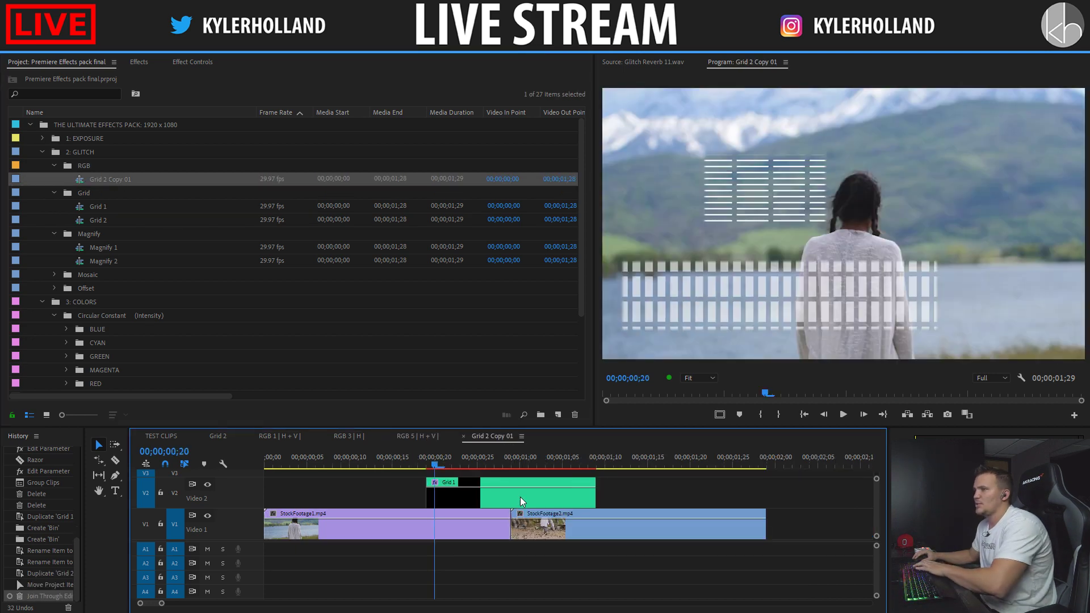
{"action": "left_click", "coordinate": [194, 63]}
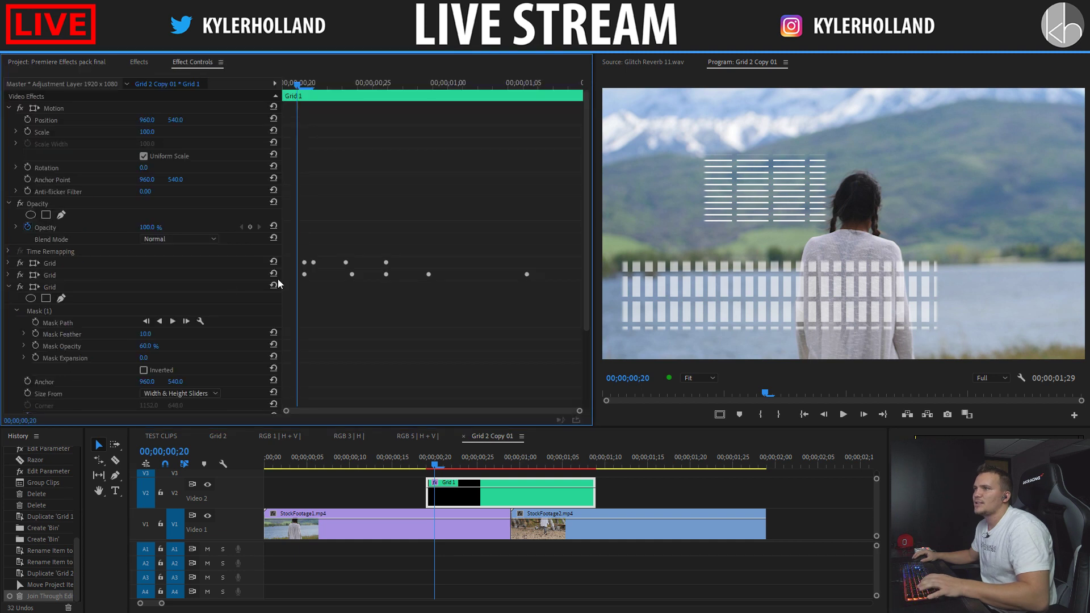
{"action": "left_click", "coordinate": [62, 261]}
{"action": "key", "text": "Delete"}
{"action": "left_click", "coordinate": [61, 260]}
{"action": "key", "text": "Delete"}
{"action": "left_click", "coordinate": [59, 263]}
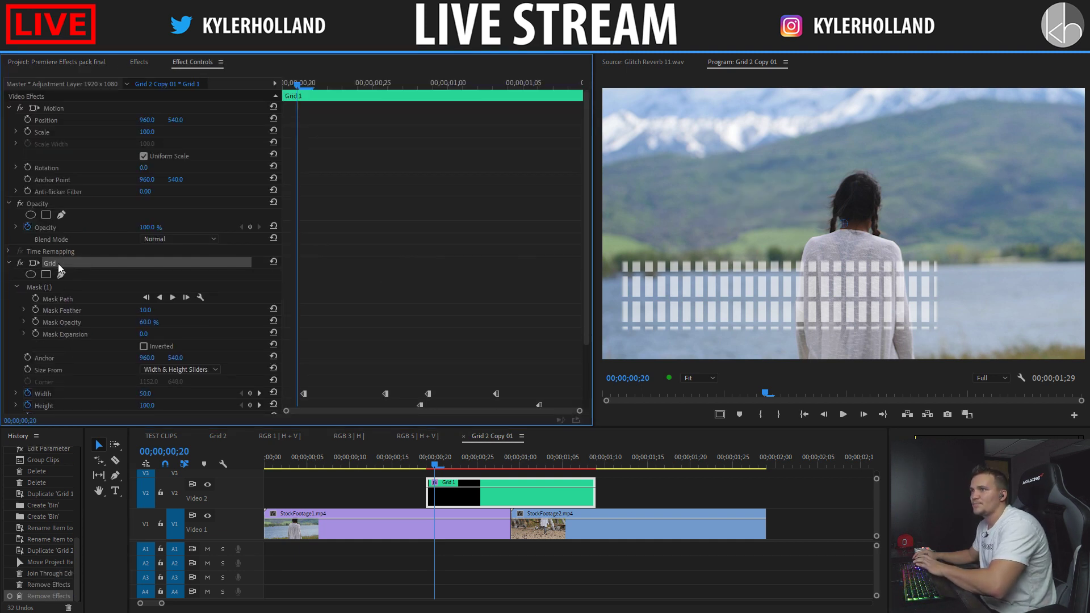
{"action": "key", "text": "Delete"}
Step: Find VR Digital Glitch among the effects, apply it to the adjustment layer and scrub through the transition
{"action": "left_click", "coordinate": [139, 61]}
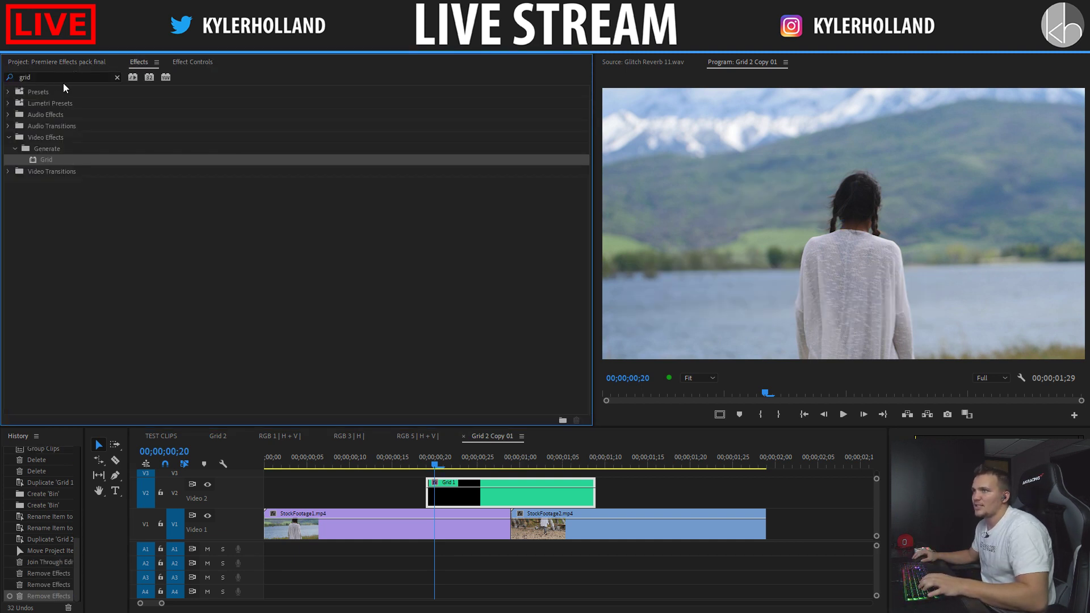
{"action": "double_click", "coordinate": [86, 76]}
{"action": "type", "text": "vr"}
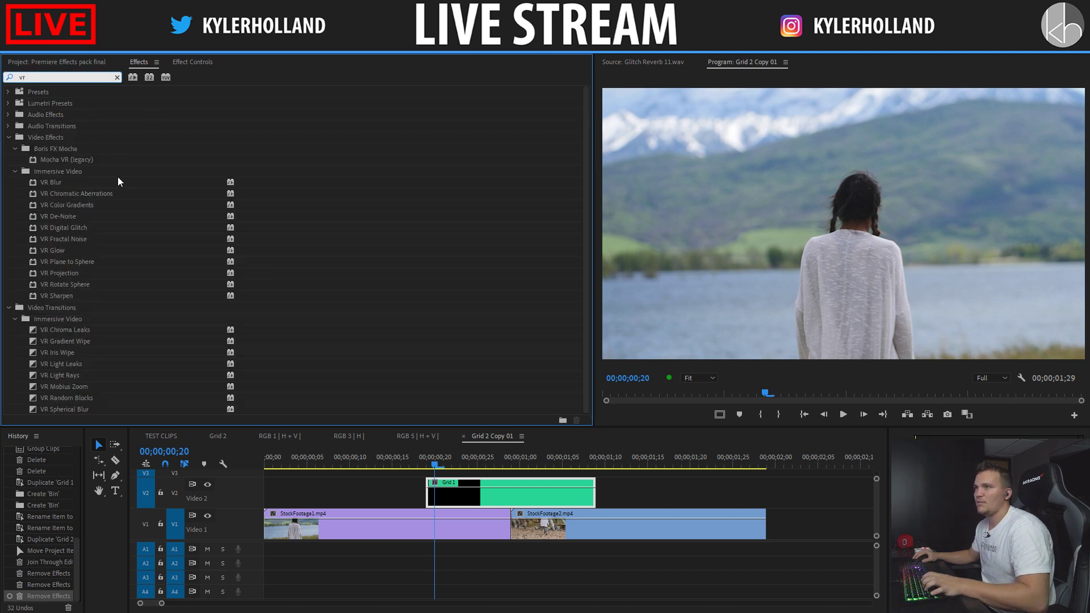
{"action": "type", "text": " d"}
{"action": "left_click_drag", "start_coordinate": [69, 182], "coordinate": [476, 494]}
{"action": "left_click_drag", "start_coordinate": [411, 461], "coordinate": [588, 461]}
{"action": "left_click", "coordinate": [477, 459]}
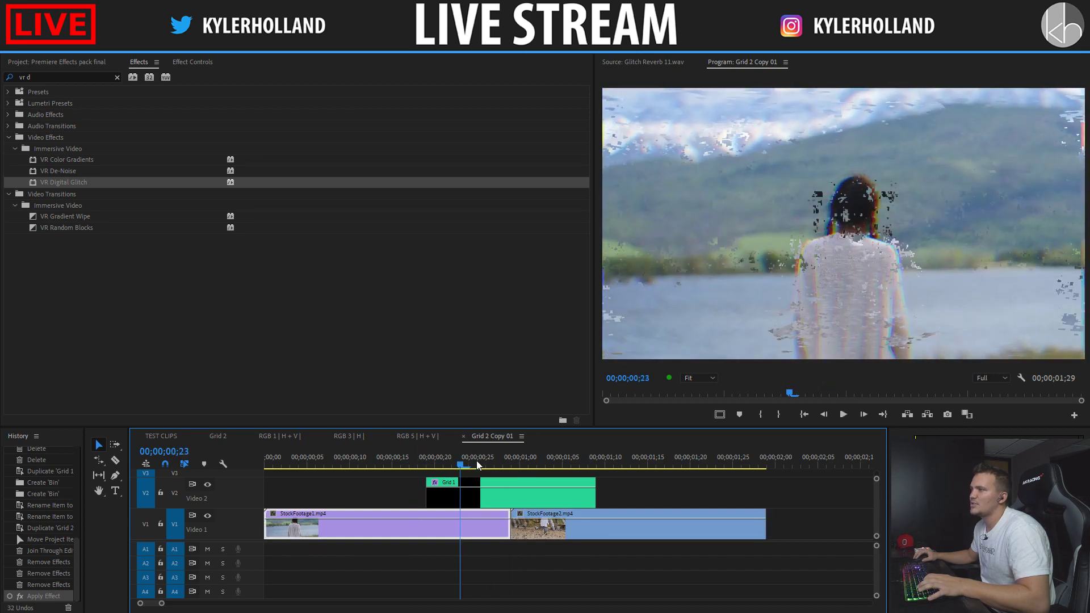
Step: In VR Digital Glitch, set Color Distortion 100, Geometry Distortion X 0, Distortion Complexity 1, Distortion Rate 0 and Color Evolution -1x-11.0°
{"action": "left_click", "coordinate": [499, 496]}
{"action": "left_click", "coordinate": [177, 66]}
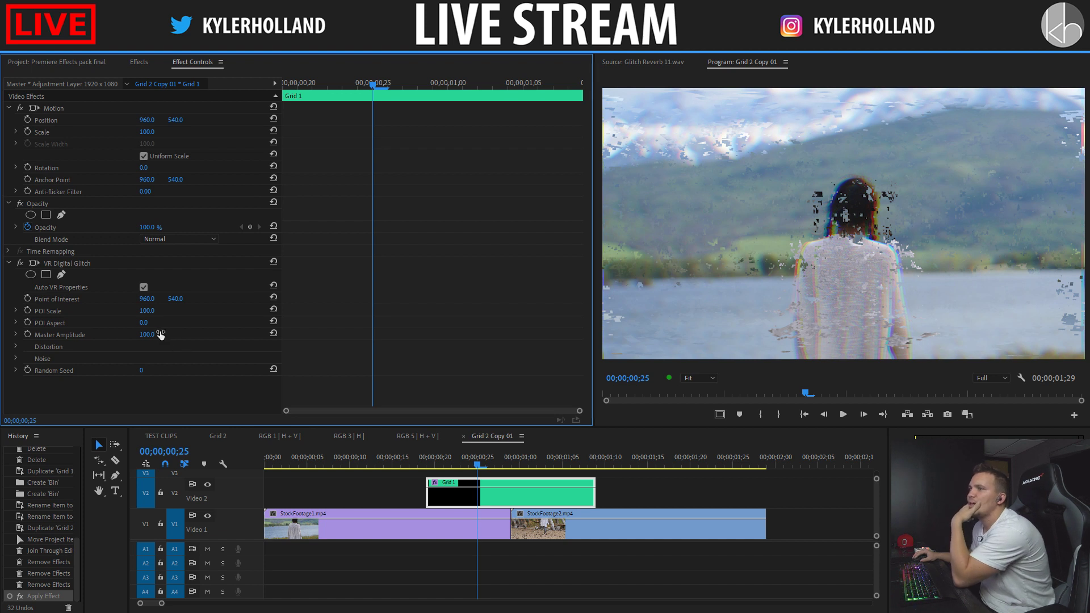
{"action": "left_click", "coordinate": [16, 347]}
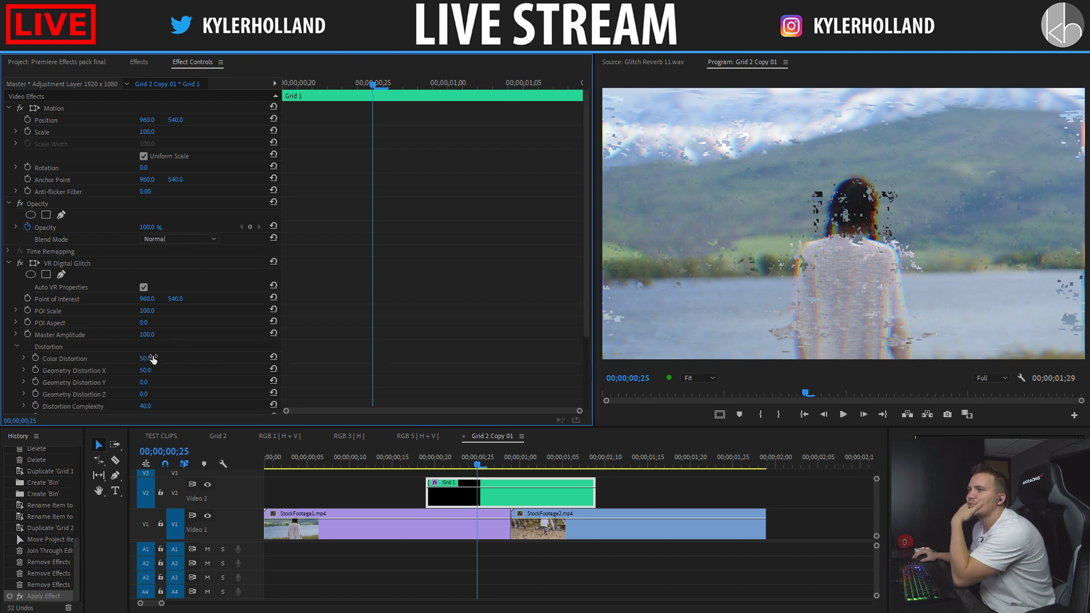
{"action": "left_click_drag", "start_coordinate": [154, 359], "coordinate": [212, 367]}
{"action": "scroll", "coordinate": [214, 367], "scroll_direction": "down", "scroll_amount": 1}
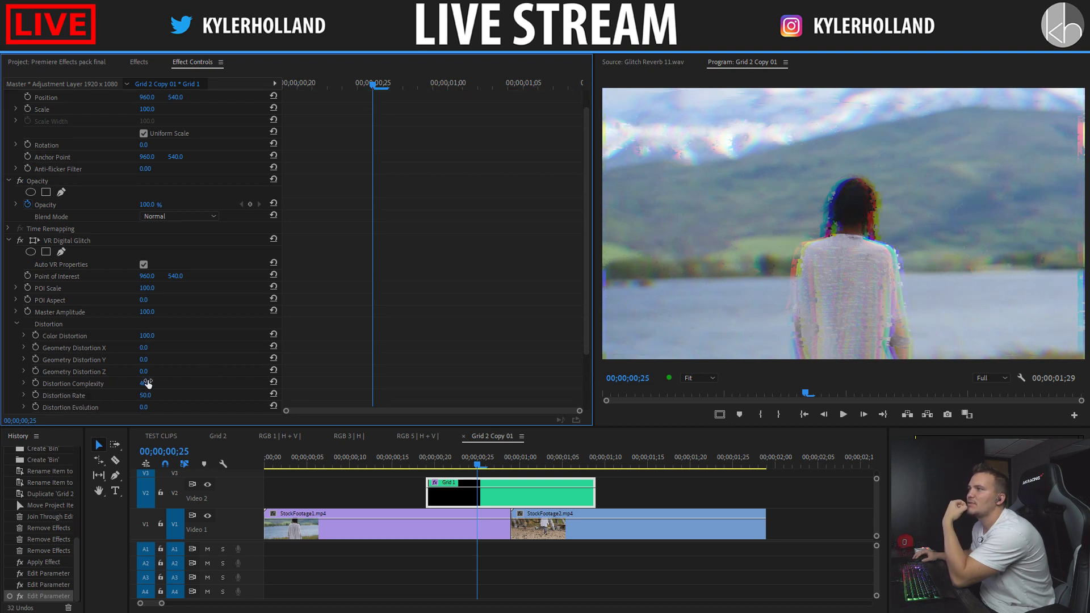
{"action": "mouse_move", "coordinate": [148, 384]}
{"action": "left_mouse_down"}
{"action": "mouse_move", "coordinate": [125, 384]}
{"action": "mouse_move", "coordinate": [174, 396]}
{"action": "mouse_move", "coordinate": [130, 396]}
{"action": "left_mouse_up"}
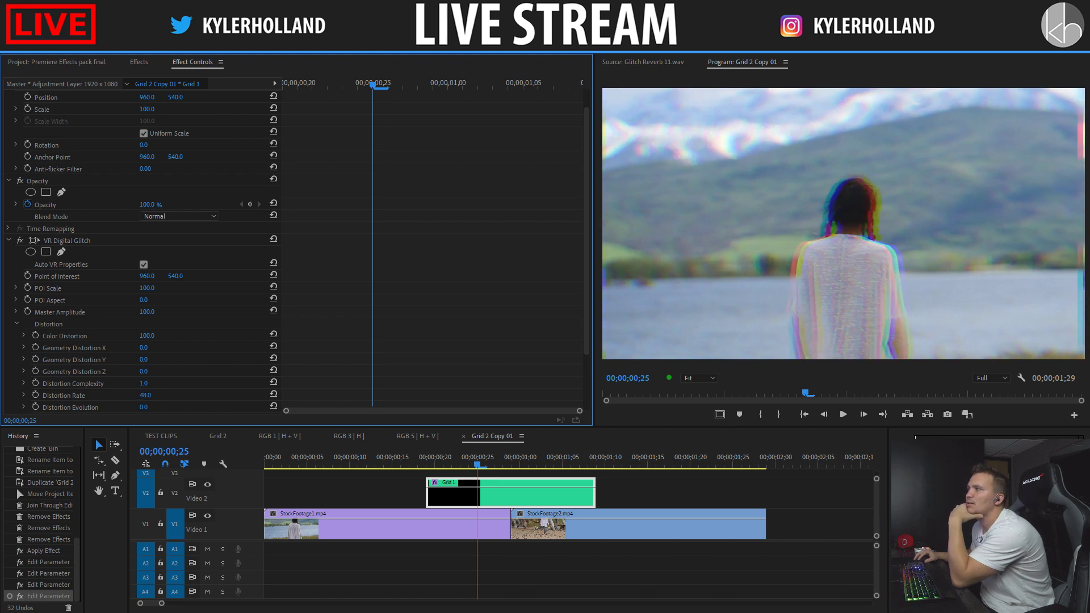
{"action": "scroll", "coordinate": [189, 363], "scroll_direction": "down", "scroll_amount": 2}
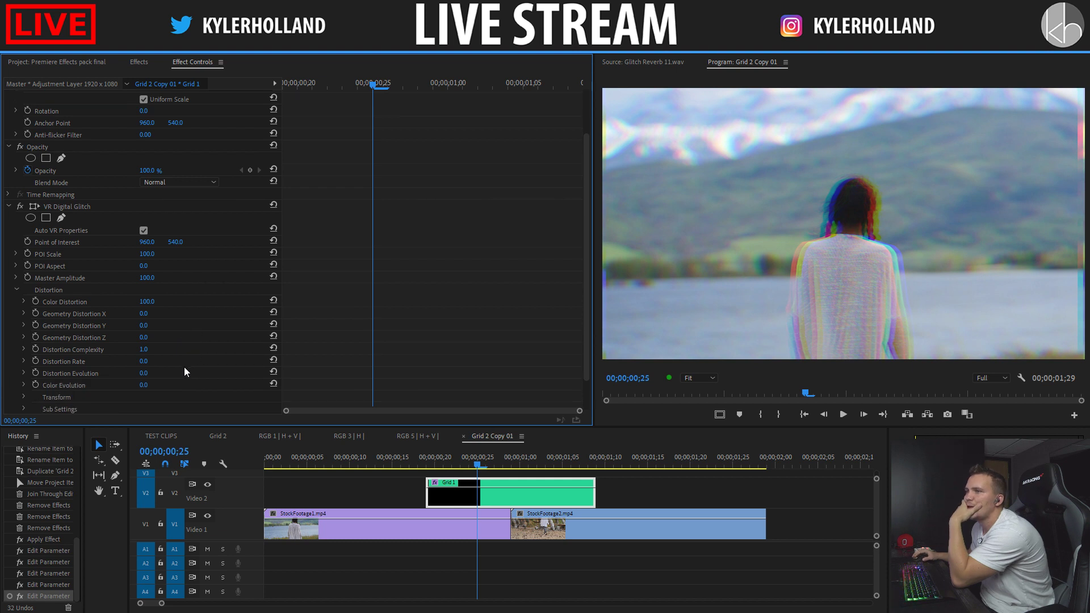
{"action": "left_click_drag", "start_coordinate": [144, 385], "coordinate": [210, 367]}
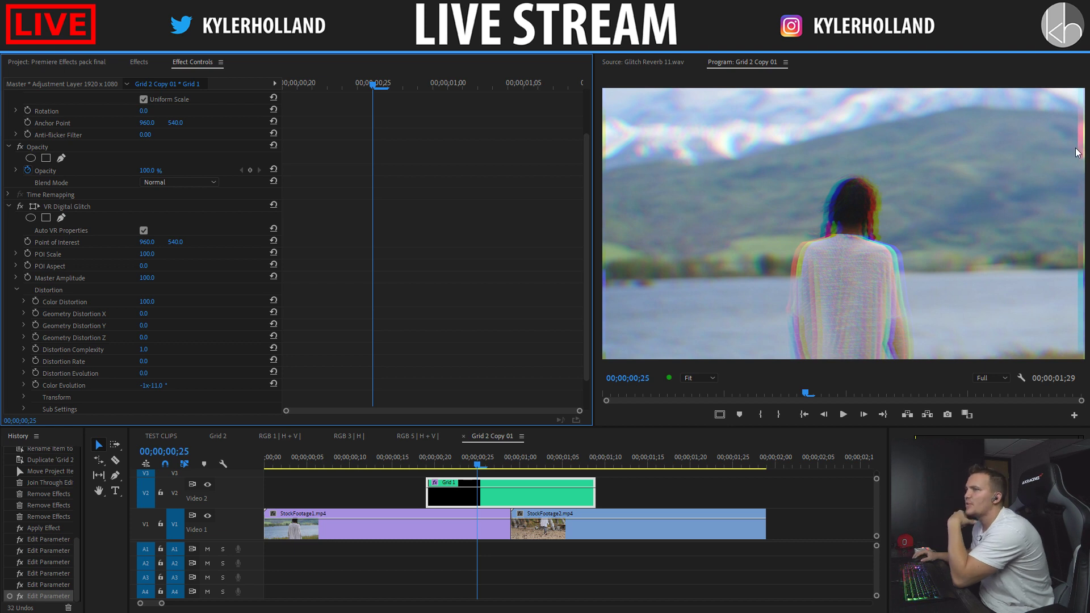
Step: Search the effects for "alph" and apply Alpha Adjust to the adjustment layer
{"action": "left_click", "coordinate": [139, 62]}
{"action": "left_click", "coordinate": [69, 77]}
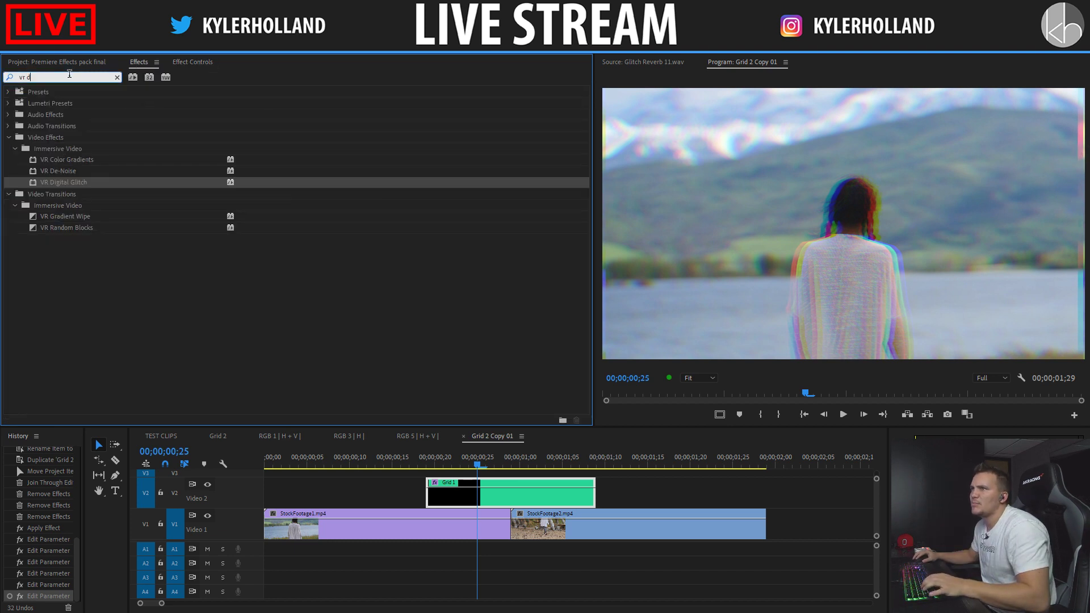
{"action": "key", "text": "BackSpace"}
{"action": "key", "text": "BackSpace"}
{"action": "key", "text": "BackSpace"}
{"action": "key", "text": "BackSpace"}
{"action": "type", "text": "alph"}
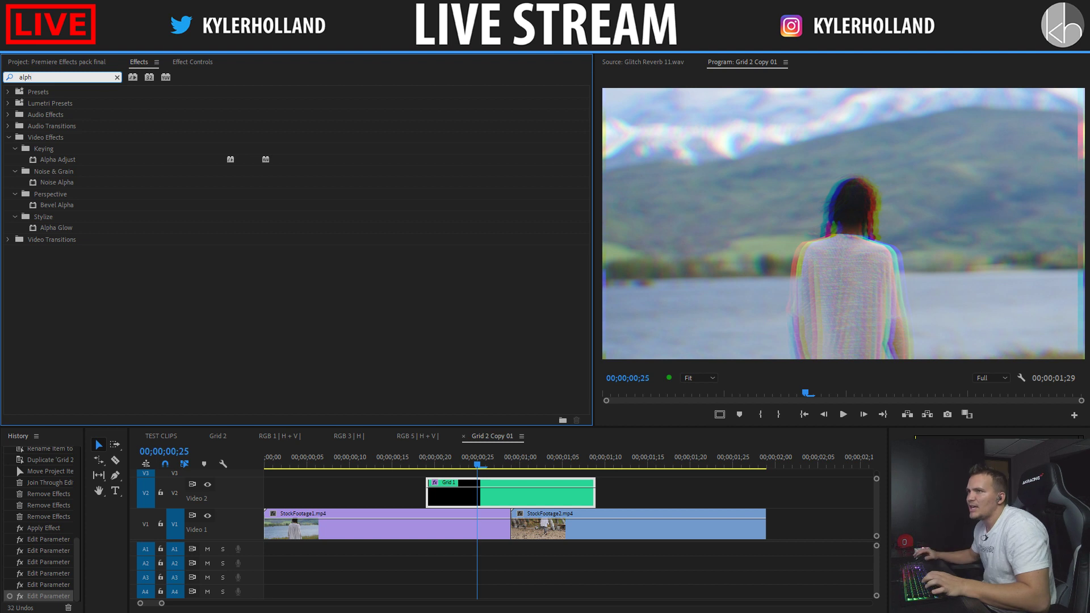
{"action": "left_click_drag", "start_coordinate": [89, 162], "coordinate": [476, 483]}
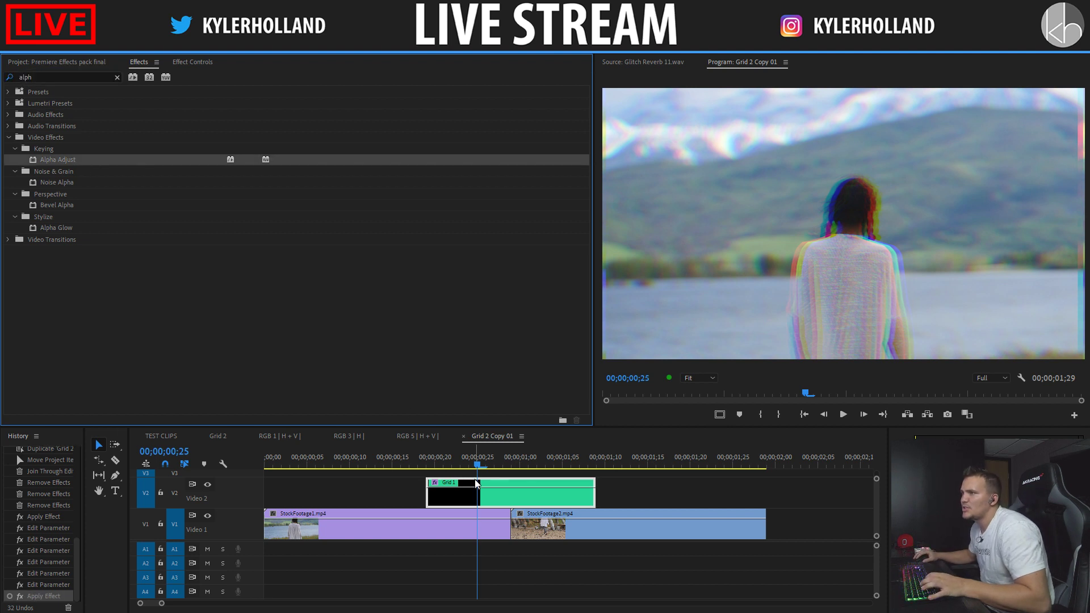
Step: Try the Ignore Alpha, Invert Alpha and Mask Only options of Alpha Adjust and remove the effect
{"action": "left_click", "coordinate": [192, 62]}
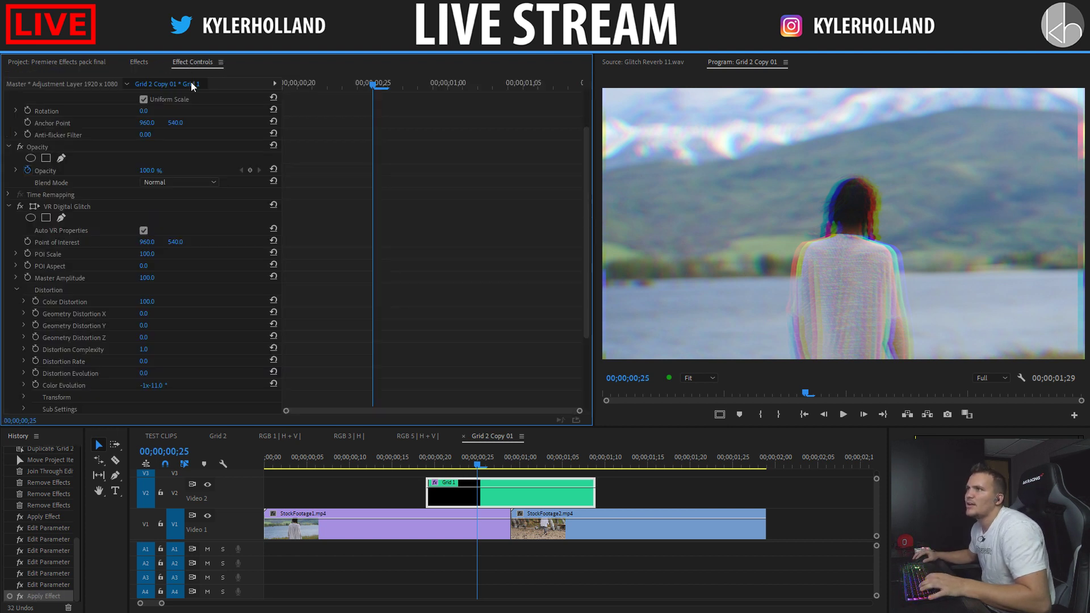
{"action": "left_click", "coordinate": [13, 207]}
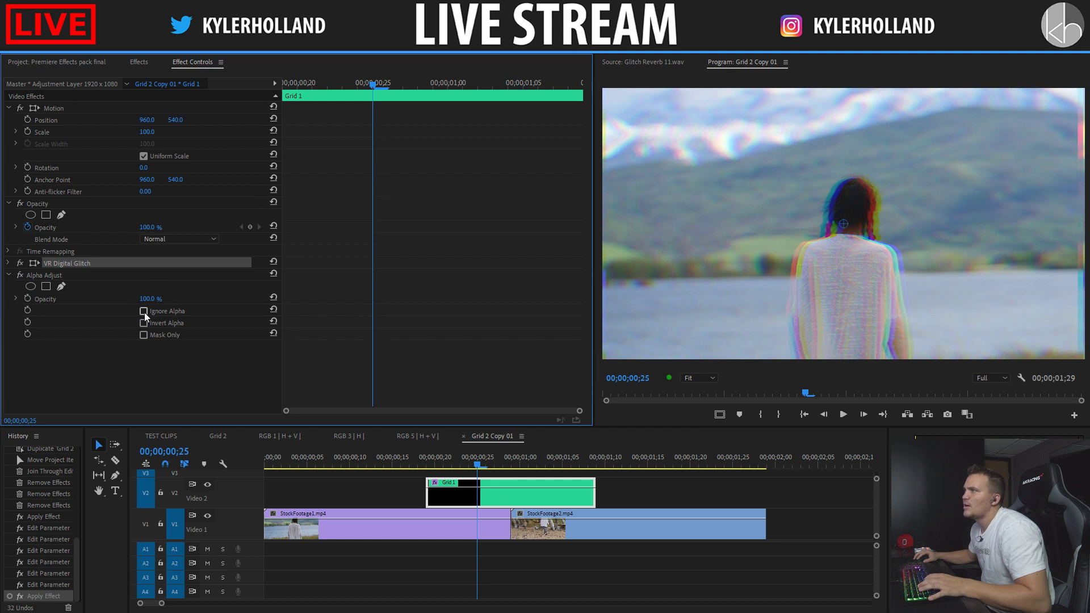
{"action": "left_click", "coordinate": [144, 312]}
{"action": "left_click", "coordinate": [145, 324]}
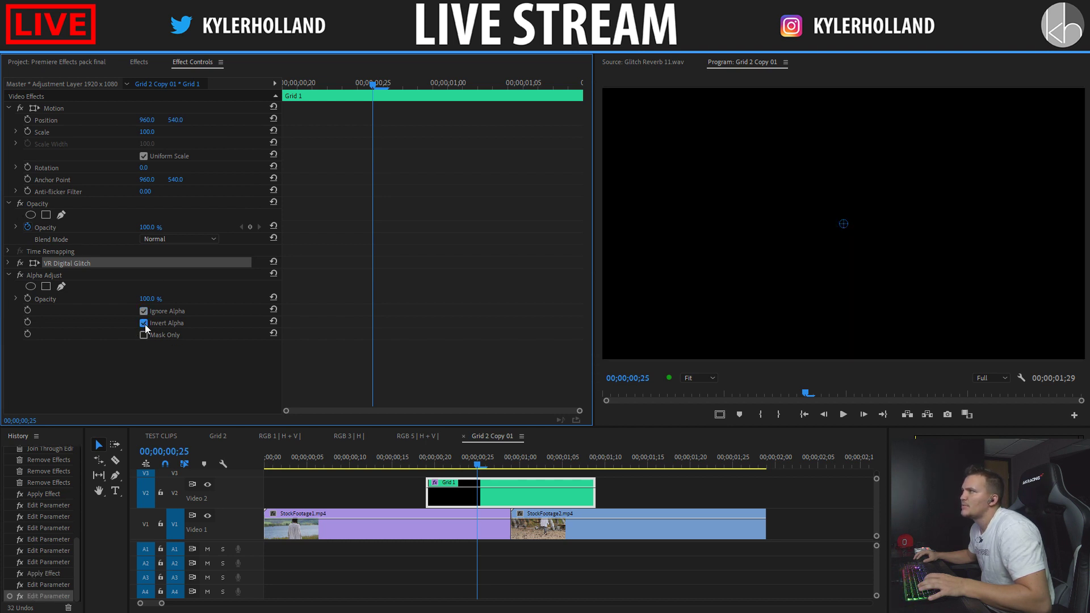
{"action": "left_click", "coordinate": [145, 323]}
{"action": "left_click", "coordinate": [144, 312]}
{"action": "left_click", "coordinate": [144, 335]}
{"action": "left_click", "coordinate": [144, 335]}
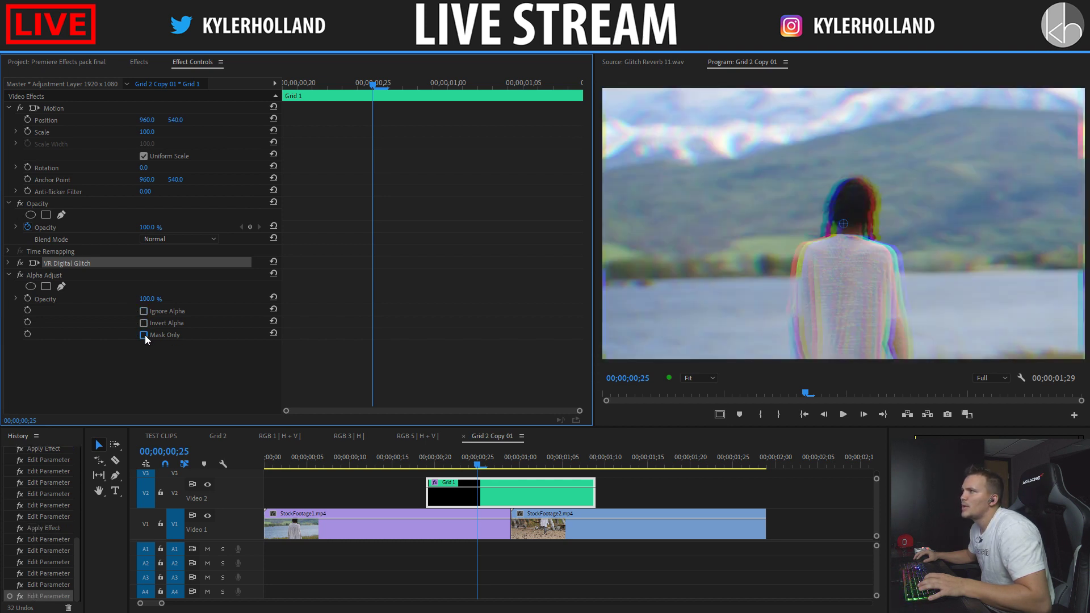
{"action": "left_click", "coordinate": [145, 311]}
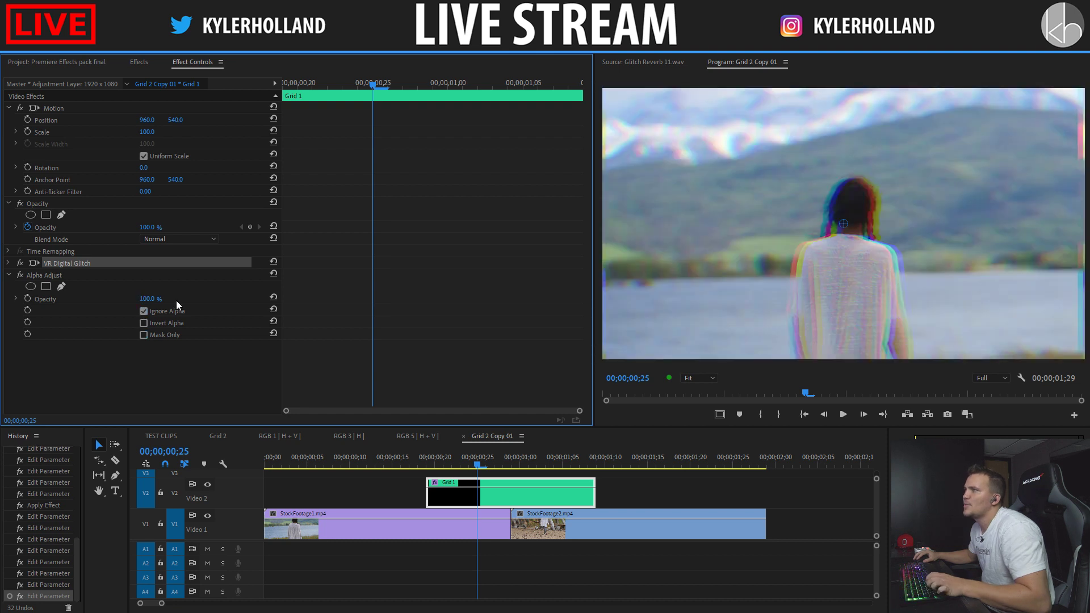
{"action": "left_click", "coordinate": [57, 276]}
{"action": "key", "text": "Delete"}
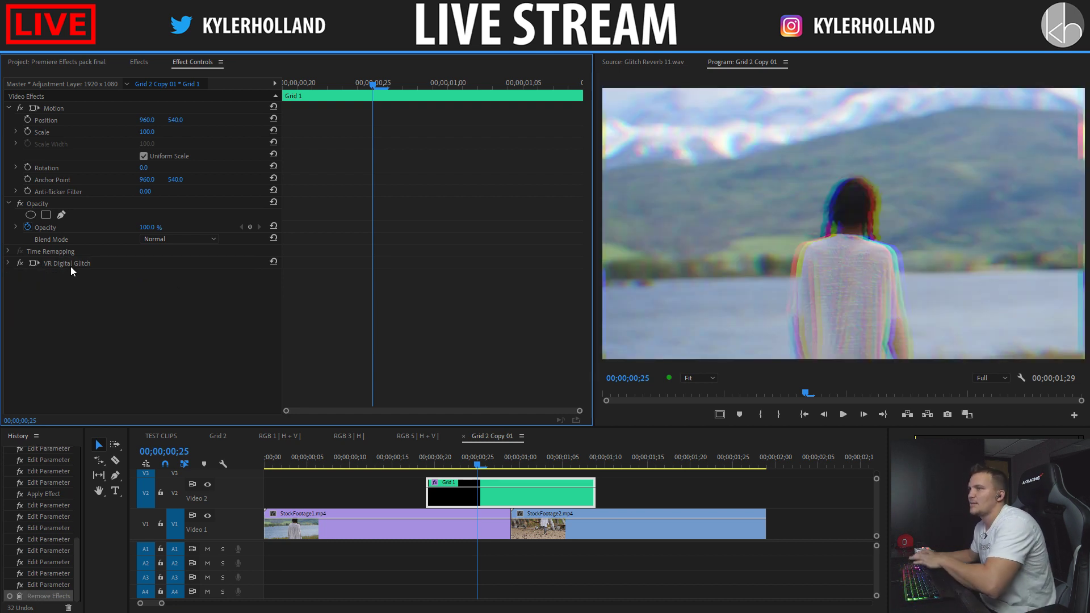
Step: Lower the Color Distortion of VR Digital Glitch to 61 and play the transition from before the adjustment layer
{"action": "left_click", "coordinate": [66, 266]}
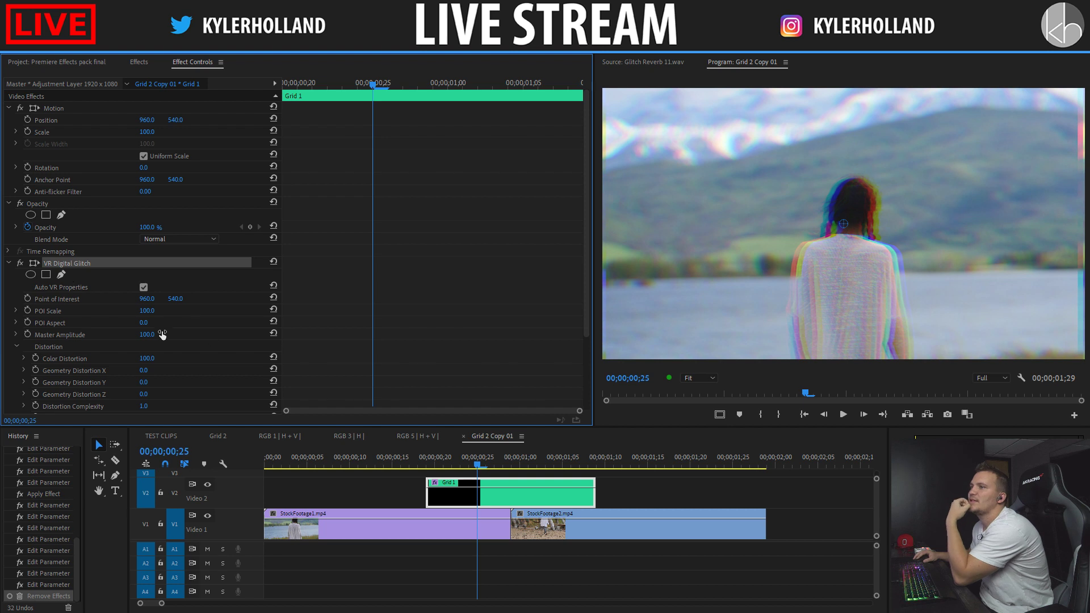
{"action": "scroll", "coordinate": [231, 361], "scroll_direction": "down", "scroll_amount": 2}
{"action": "scroll", "coordinate": [230, 361], "scroll_direction": "down", "scroll_amount": 1}
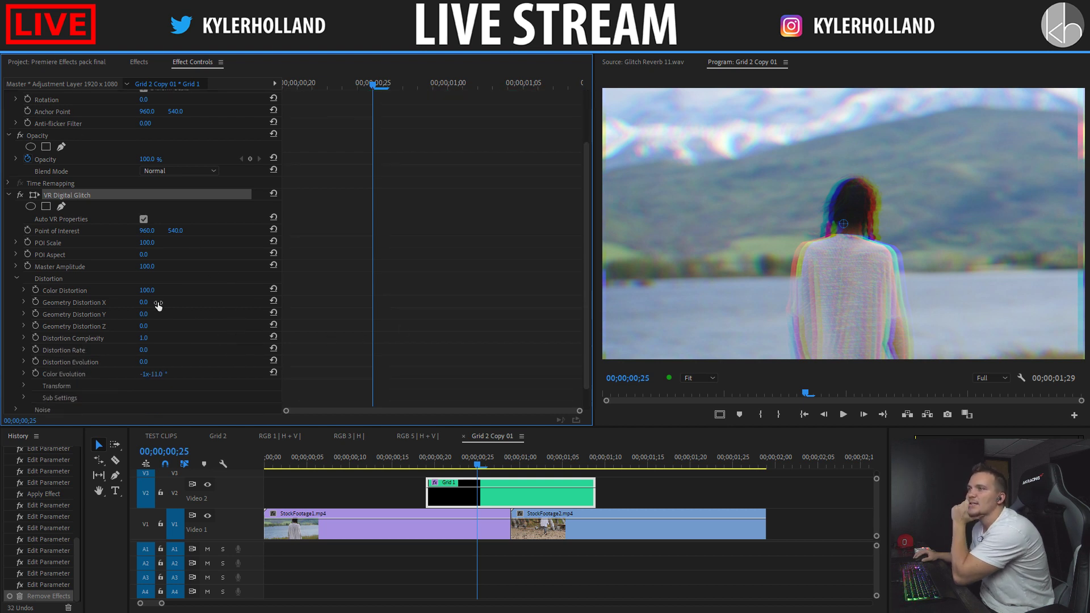
{"action": "mouse_move", "coordinate": [147, 290]}
{"action": "left_mouse_down"}
{"action": "mouse_move", "coordinate": [111, 290]}
{"action": "mouse_move", "coordinate": [126, 290]}
{"action": "left_mouse_up"}
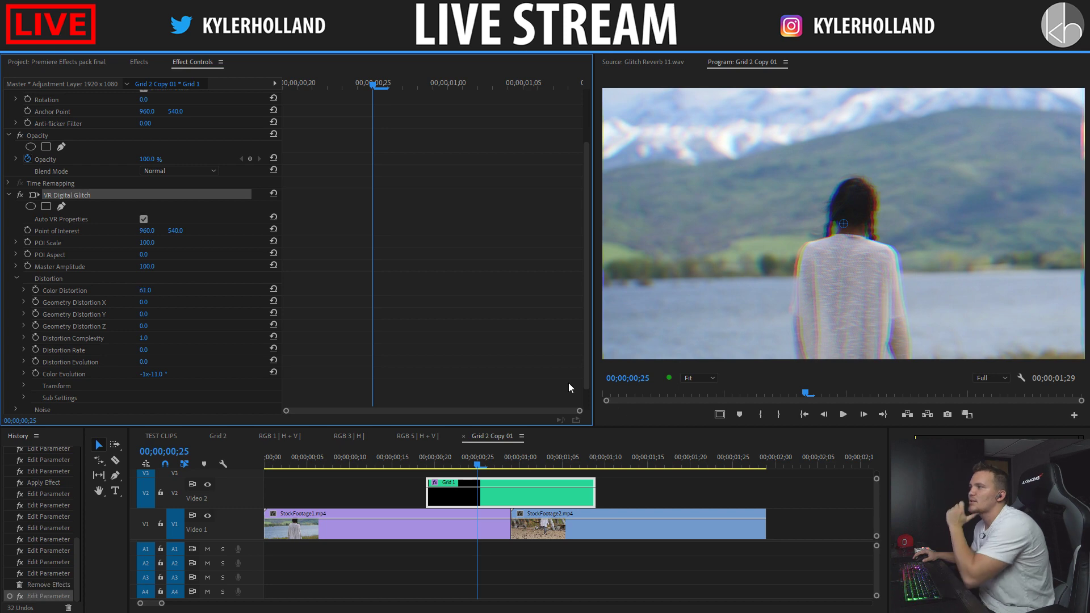
{"action": "left_click", "coordinate": [404, 454]}
{"action": "key", "text": "space"}
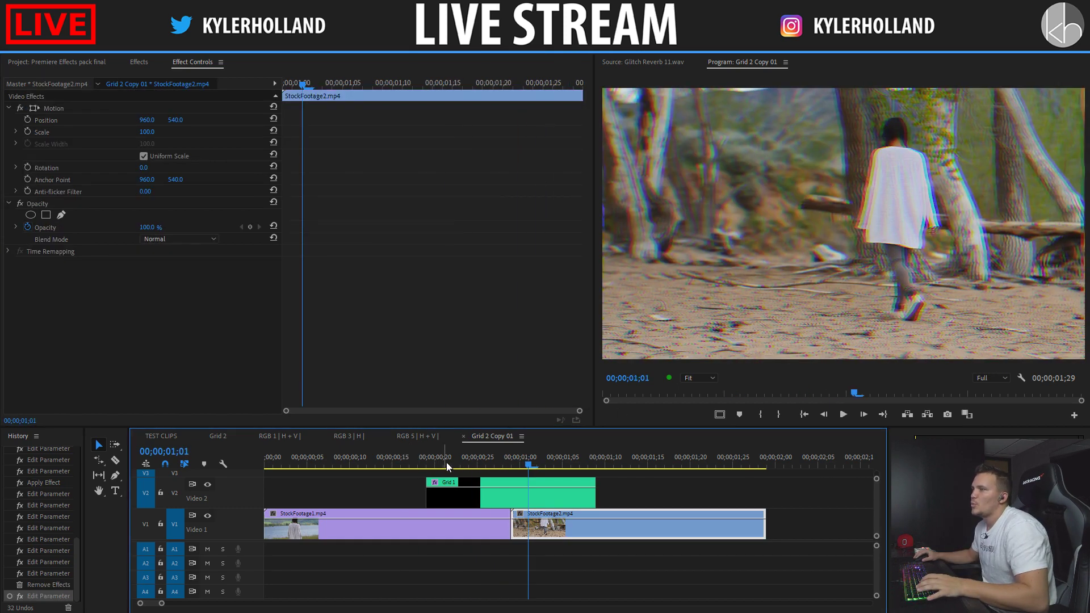
{"action": "left_click", "coordinate": [446, 461]}
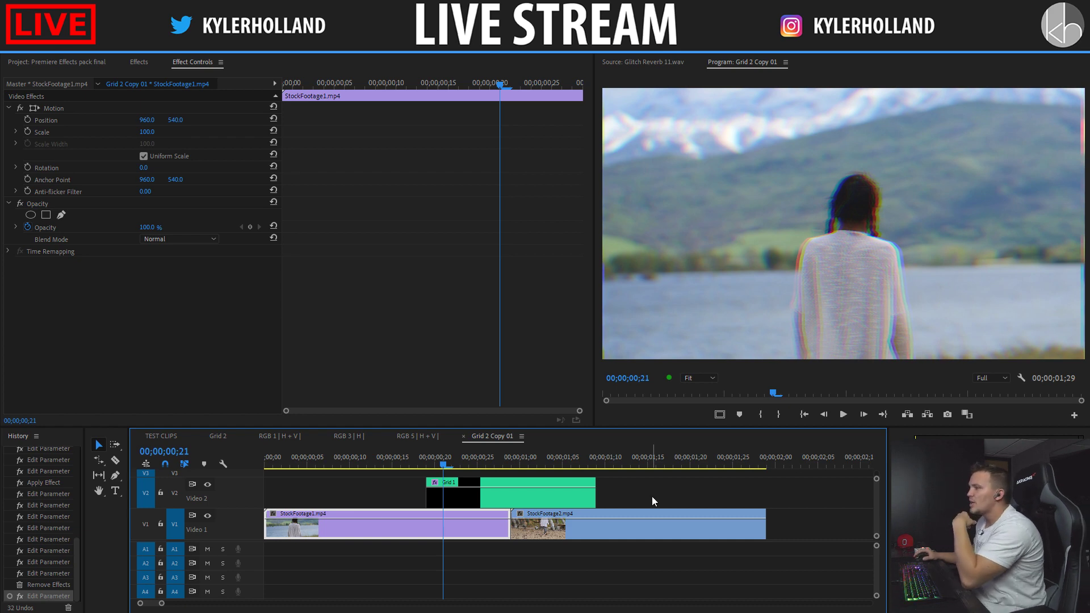
Step: At the adjustment layer's start, 00;00;00;19, set Color Distortion to 0 and start keyframing it
{"action": "left_click", "coordinate": [423, 466]}
{"action": "mouse_move", "coordinate": [422, 467]}
{"action": "left_mouse_down"}
{"action": "mouse_move", "coordinate": [501, 465]}
{"action": "mouse_move", "coordinate": [427, 469]}
{"action": "left_mouse_up"}
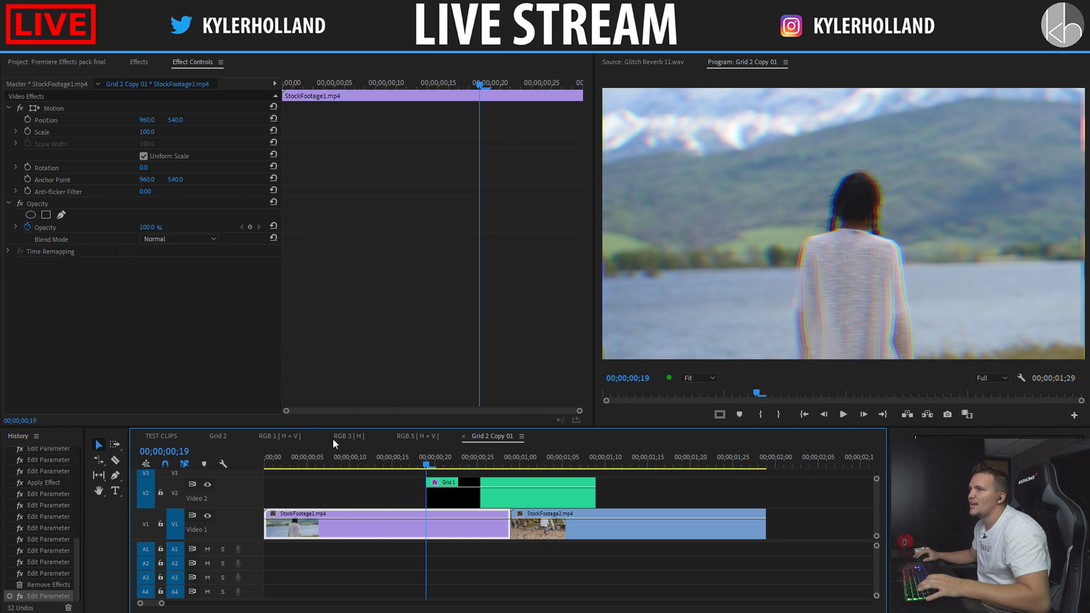
{"action": "left_click", "coordinate": [519, 498]}
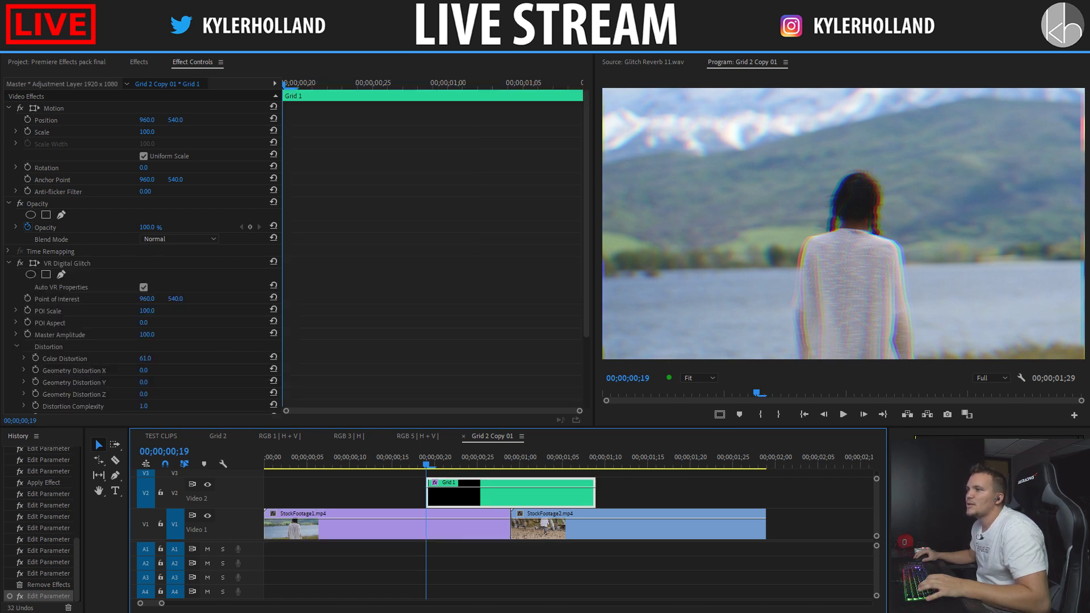
{"action": "left_click_drag", "start_coordinate": [145, 359], "coordinate": [57, 355]}
{"action": "left_click", "coordinate": [36, 358]}
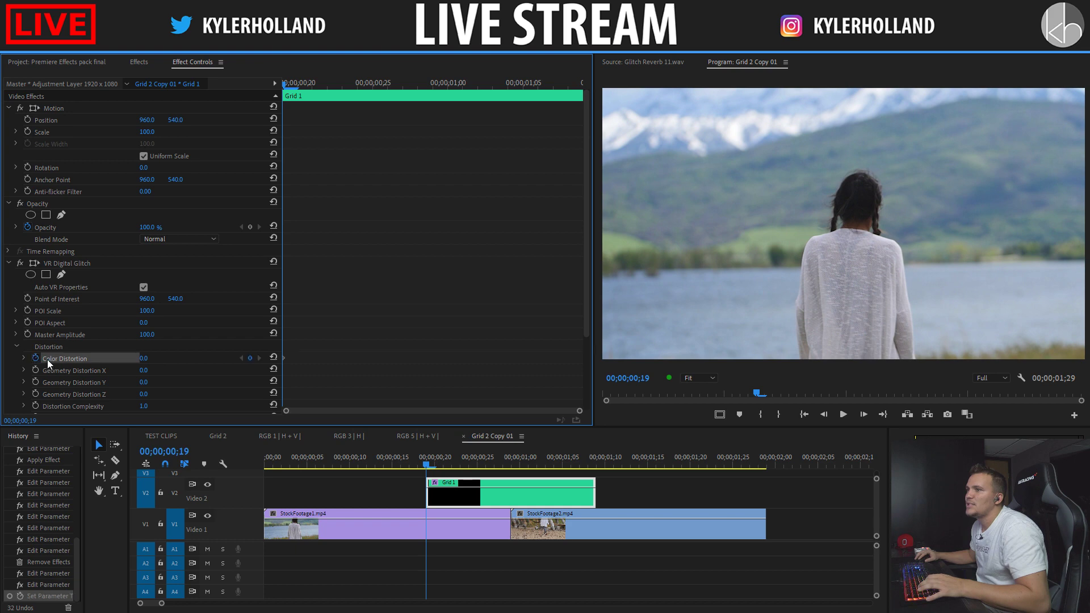
Step: Raise Color Distortion to a peak keyframe at the cut between the clips and place a lowering keyframe at the adjustment layer's end
{"action": "left_click", "coordinate": [513, 458]}
{"action": "left_click_drag", "start_coordinate": [143, 358], "coordinate": [313, 358]}
{"action": "left_click", "coordinate": [517, 80]}
{"action": "left_click_drag", "start_coordinate": [508, 358], "coordinate": [580, 358]}
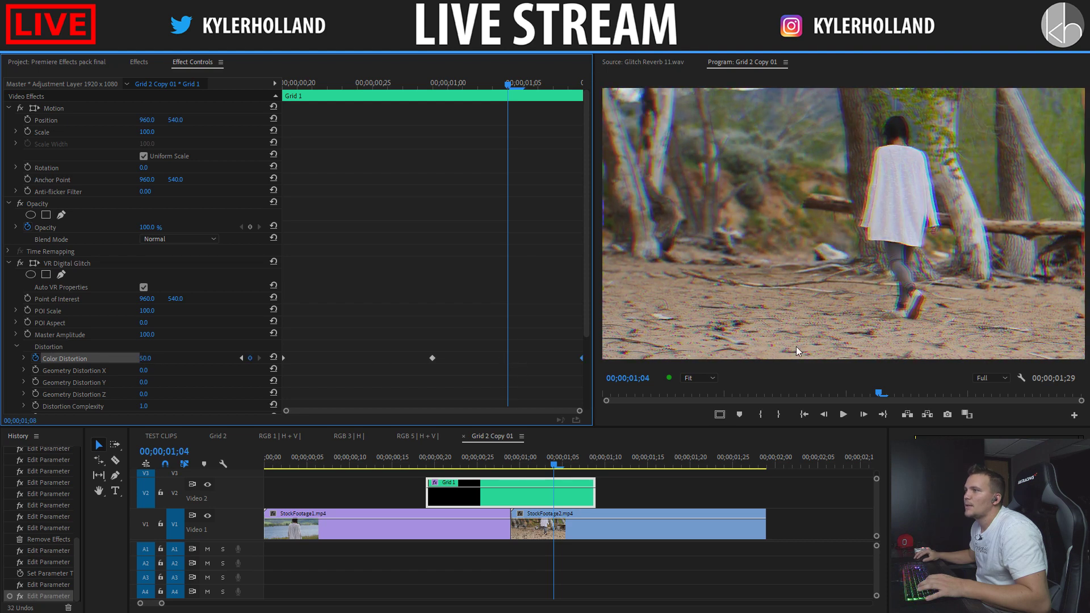
Step: Apply Ease In to the first and last Color Distortion keyframes and Bezier interpolation to the middle one
{"action": "right_click", "coordinate": [285, 357]}
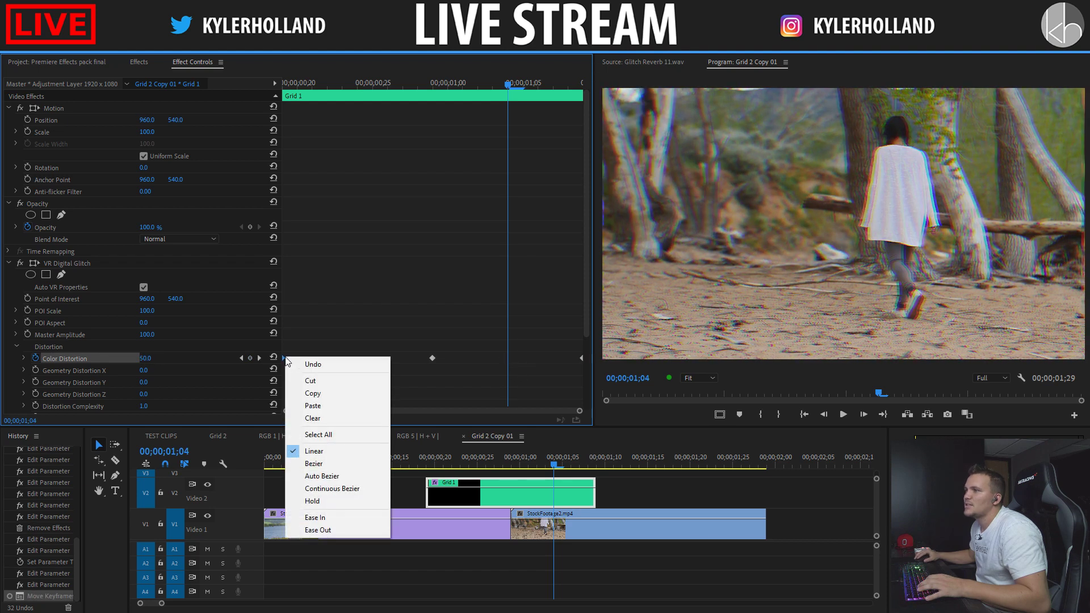
{"action": "left_click", "coordinate": [343, 518]}
{"action": "right_click", "coordinate": [433, 357]}
{"action": "left_click", "coordinate": [501, 464]}
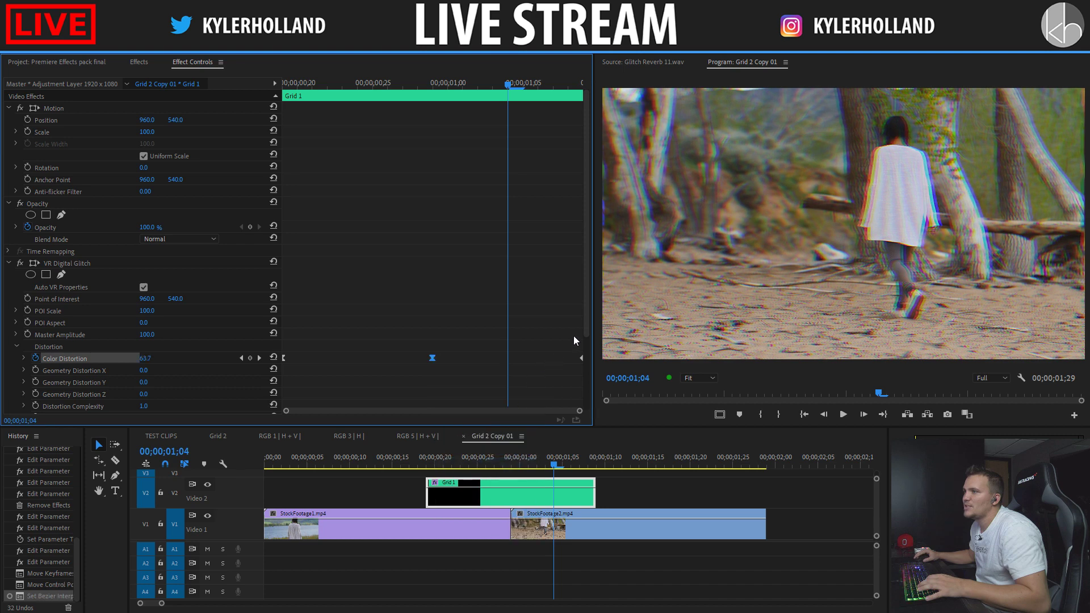
{"action": "right_click", "coordinate": [580, 358]}
{"action": "left_click", "coordinate": [613, 517]}
Step: Play the eased transition from before the adjustment layer and scrub around the cut between the clips
{"action": "left_click", "coordinate": [362, 464]}
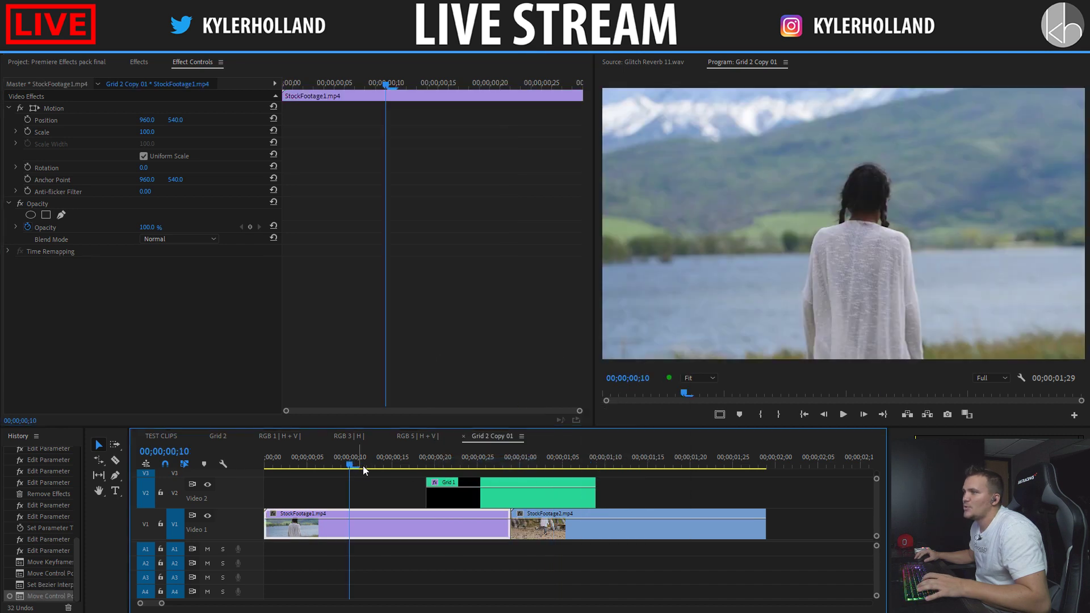
{"action": "key", "text": "space"}
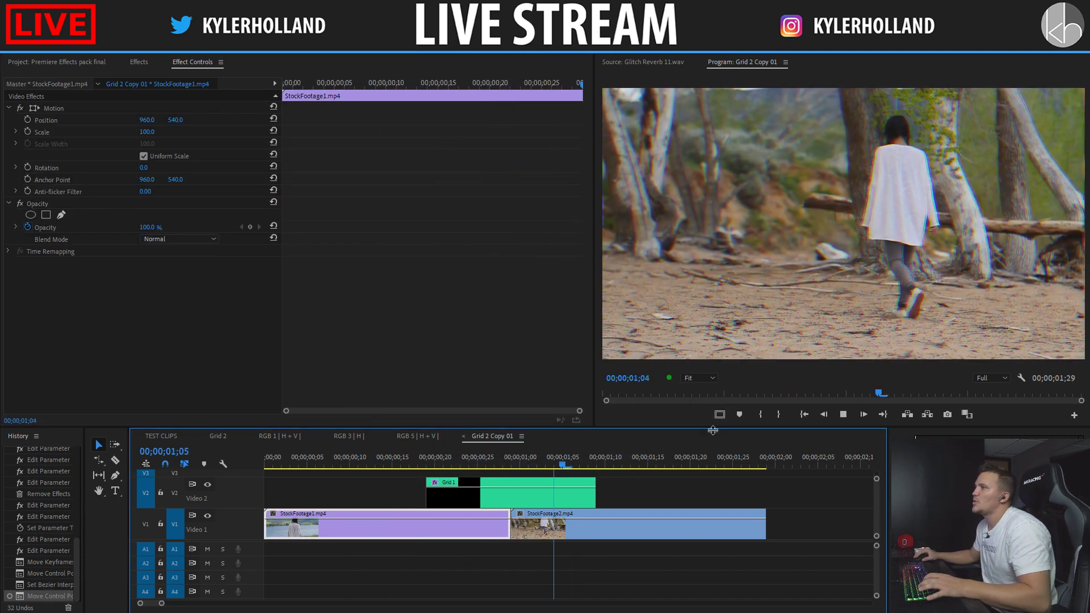
{"action": "left_click", "coordinate": [377, 457]}
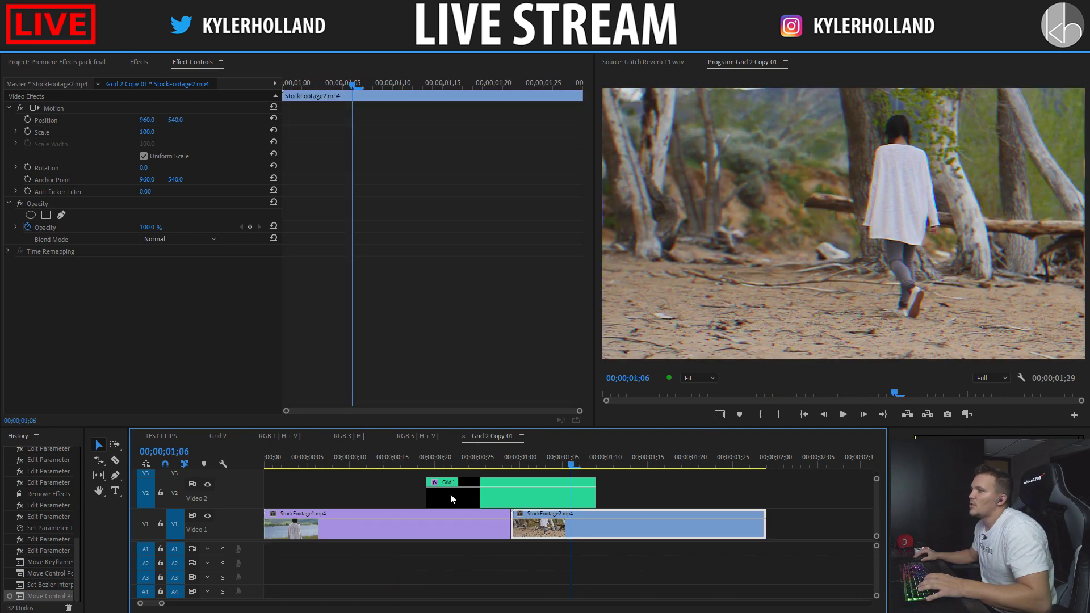
{"action": "left_click", "coordinate": [393, 460]}
{"action": "key", "text": "space"}
{"action": "left_click", "coordinate": [518, 458]}
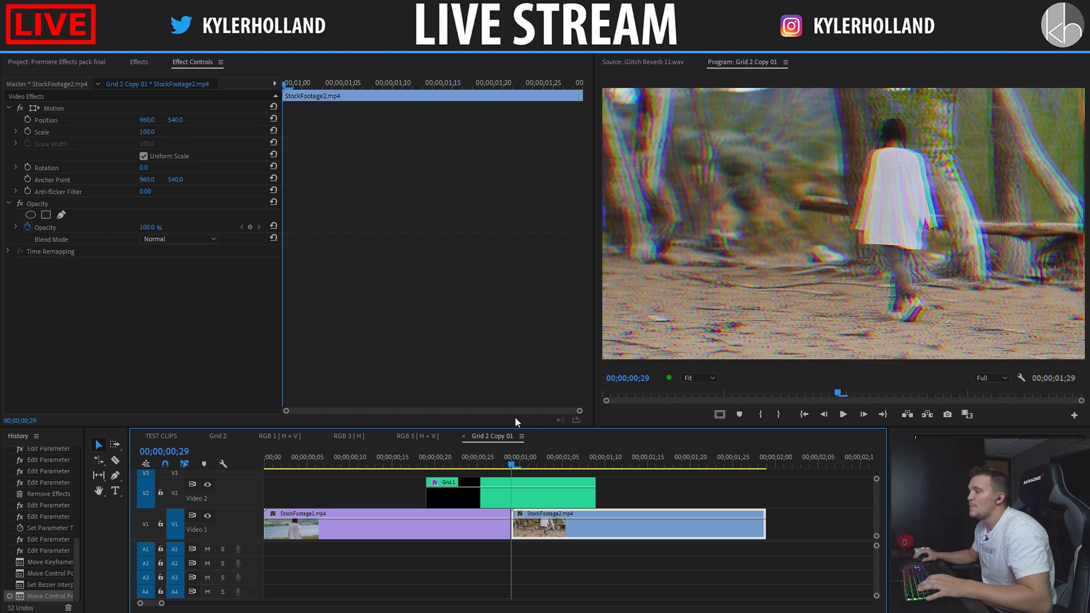
{"action": "mouse_move", "coordinate": [511, 462]}
{"action": "left_mouse_down"}
{"action": "mouse_move", "coordinate": [403, 465]}
{"action": "mouse_move", "coordinate": [494, 466]}
{"action": "left_mouse_up"}
{"action": "left_click", "coordinate": [512, 496]}
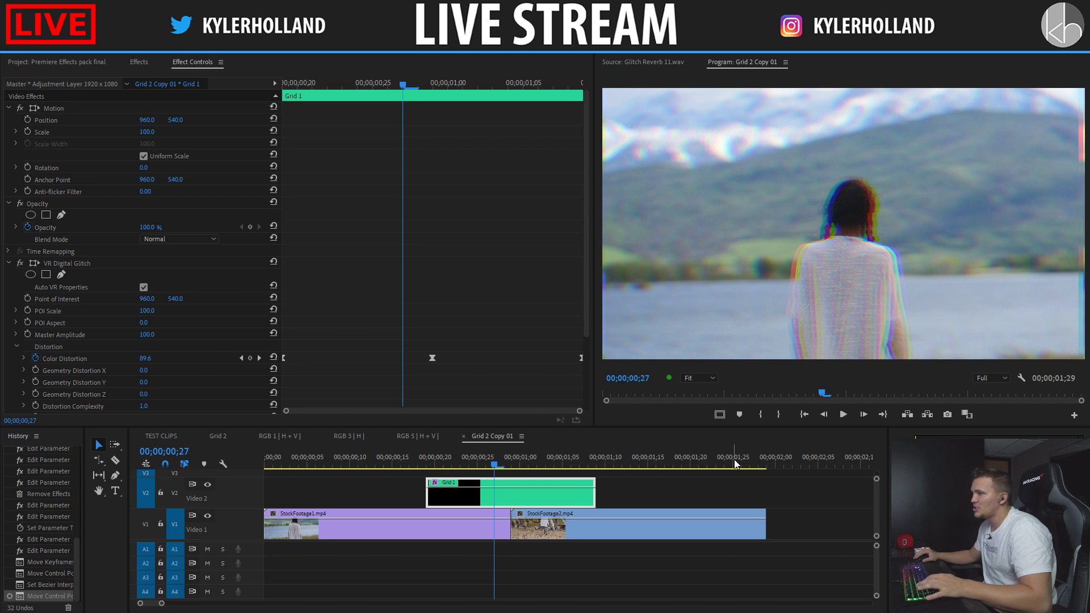
Step: Try splitting off the end of the second clip and stacking copies of that piece on the tracks above, and undo it
{"action": "left_click", "coordinate": [693, 520]}
{"action": "key", "text": "c"}
{"action": "left_click", "coordinate": [673, 522]}
{"action": "key", "text": "v"}
{"action": "left_click", "coordinate": [704, 530]}
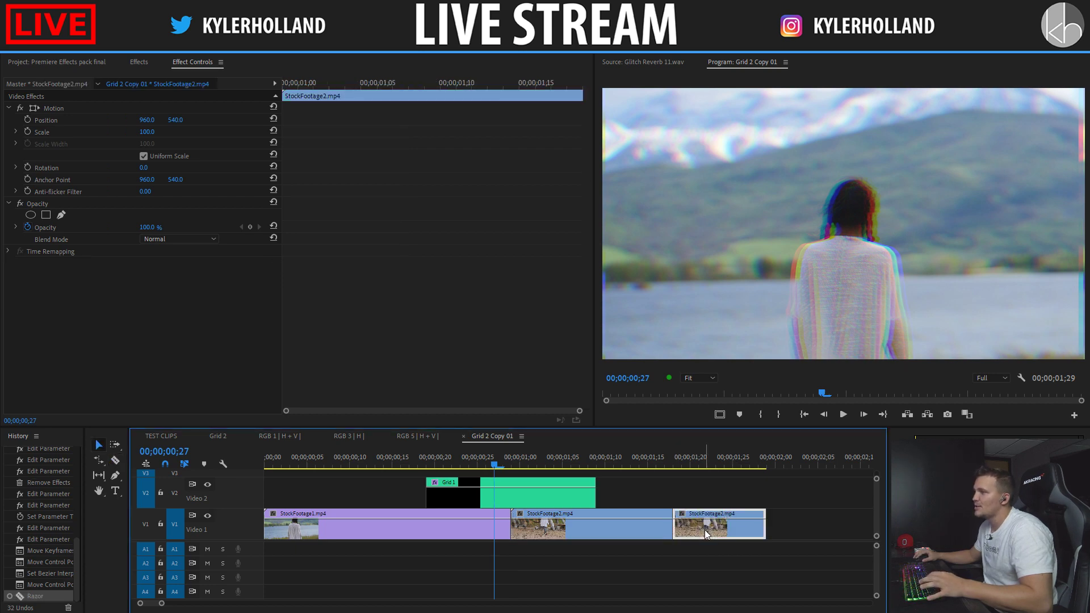
{"action": "left_click_drag", "start_coordinate": [704, 529], "coordinate": [704, 472]}
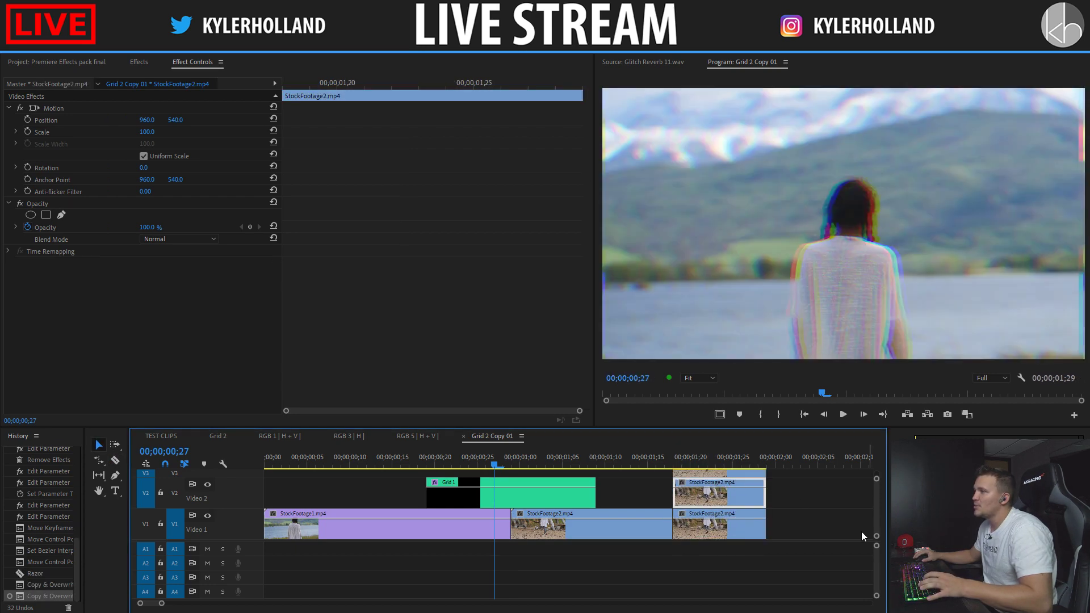
{"action": "key", "text": "ctrl+z"}
{"action": "key", "text": "ctrl+z"}
{"action": "key", "text": "ctrl+z"}
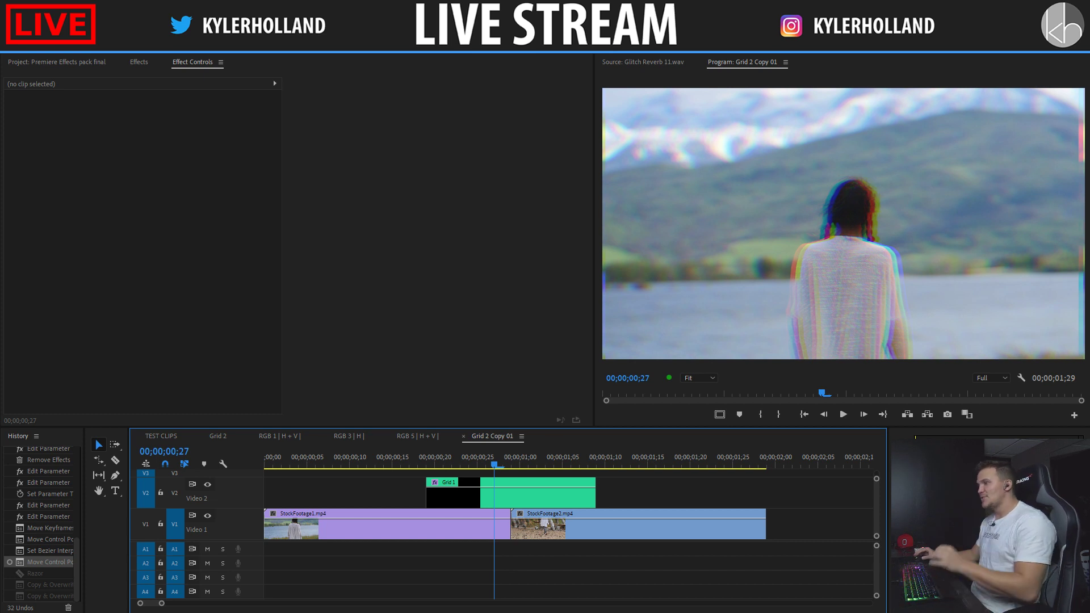
Step: Replay the glitch transition from shortly before the adjustment layer starts
{"action": "left_click", "coordinate": [528, 492]}
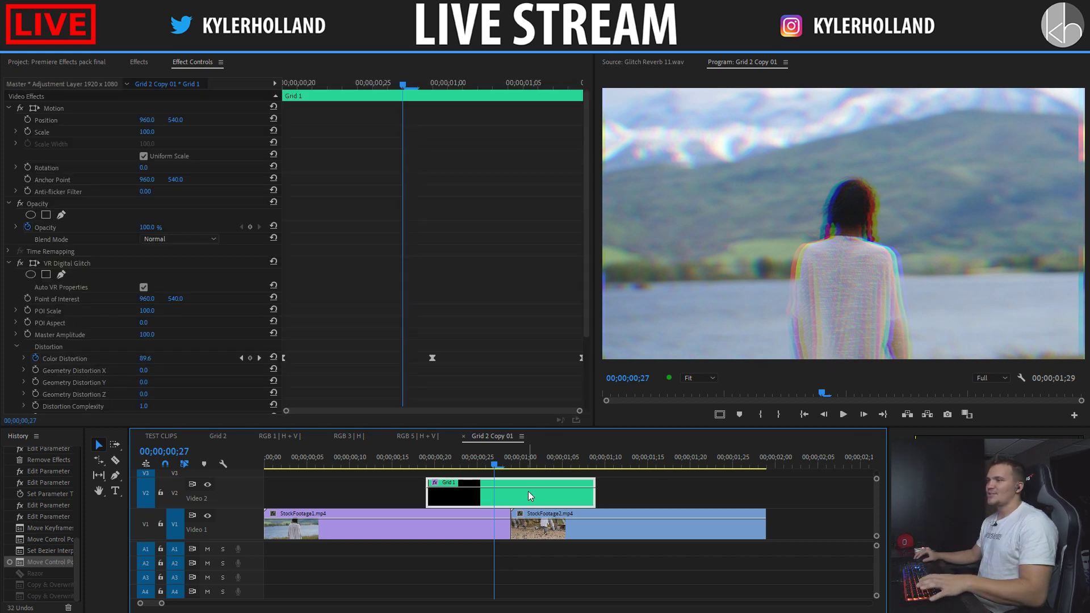
{"action": "left_click", "coordinate": [390, 464]}
{"action": "key", "text": "space"}
{"action": "left_click", "coordinate": [392, 460]}
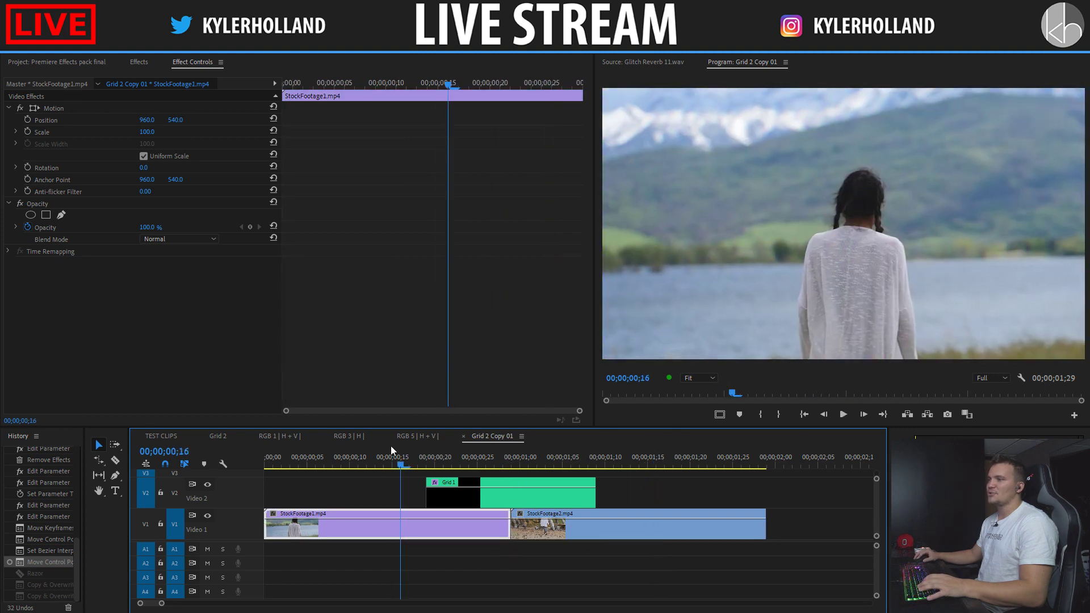
Step: Show the adjustment layer's Color Distortion graph and reshape the curve at the middle keyframe into a sharp peak at the cut
{"action": "left_click", "coordinate": [512, 498]}
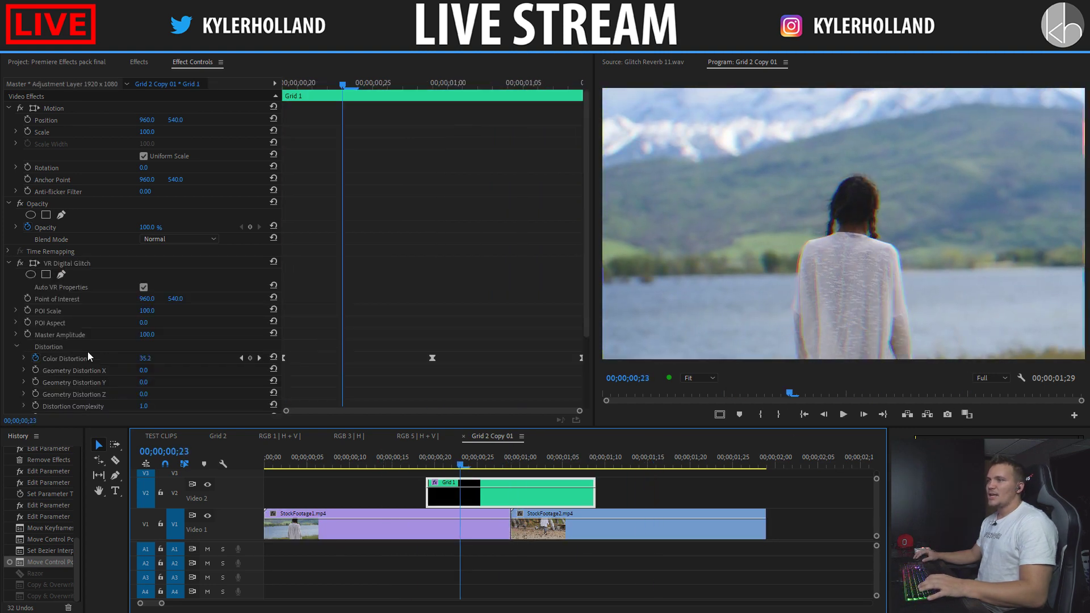
{"action": "left_click", "coordinate": [24, 358]}
{"action": "scroll", "coordinate": [389, 292], "scroll_direction": "down", "scroll_amount": 2}
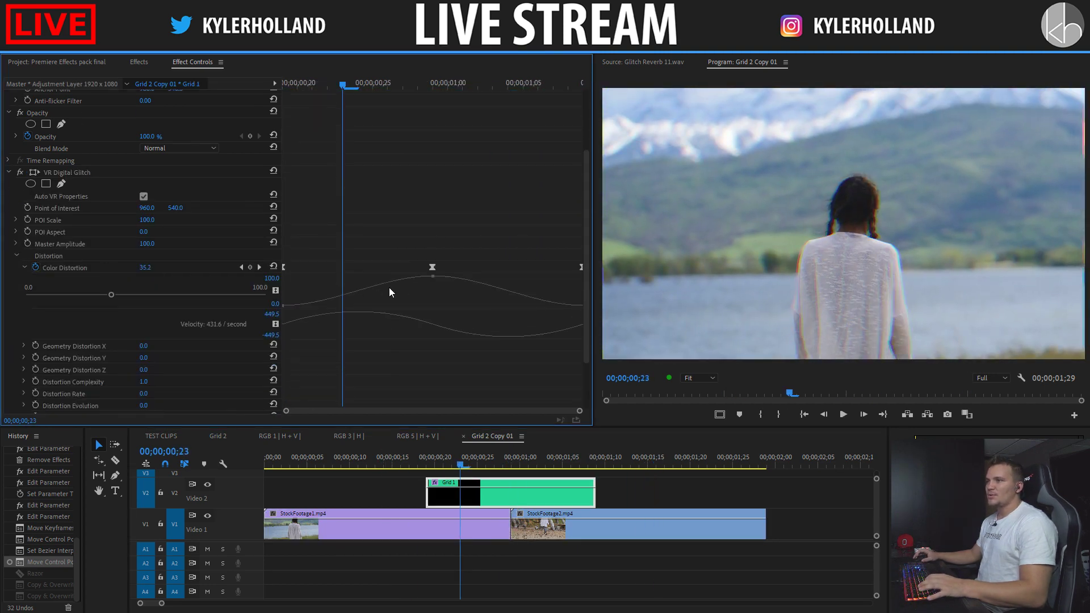
{"action": "left_click", "coordinate": [429, 284]}
{"action": "mouse_move", "coordinate": [410, 278]}
{"action": "left_mouse_down"}
{"action": "mouse_move", "coordinate": [508, 294]}
{"action": "mouse_move", "coordinate": [470, 284]}
{"action": "mouse_move", "coordinate": [423, 304]}
{"action": "mouse_move", "coordinate": [427, 291]}
{"action": "left_mouse_up"}
Step: Play and scrub the transition with the reshaped curve and go to the Color Distortion keyframe at the cut, 00;00;00;29
{"action": "key", "text": "space"}
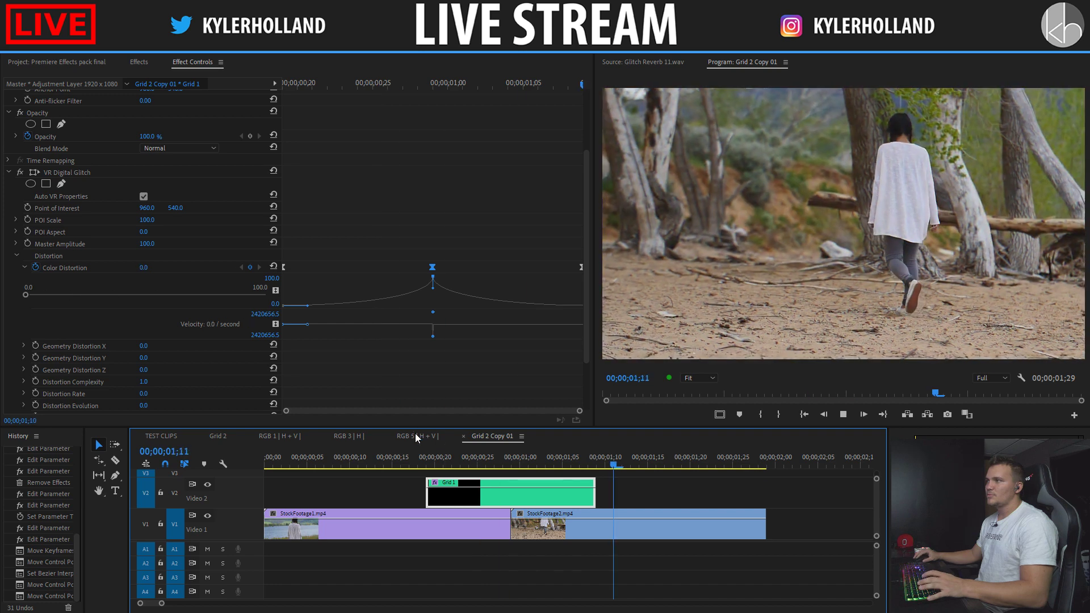
{"action": "left_click", "coordinate": [428, 459]}
{"action": "left_click_drag", "start_coordinate": [428, 458], "coordinate": [468, 461]}
{"action": "left_click", "coordinate": [494, 484]}
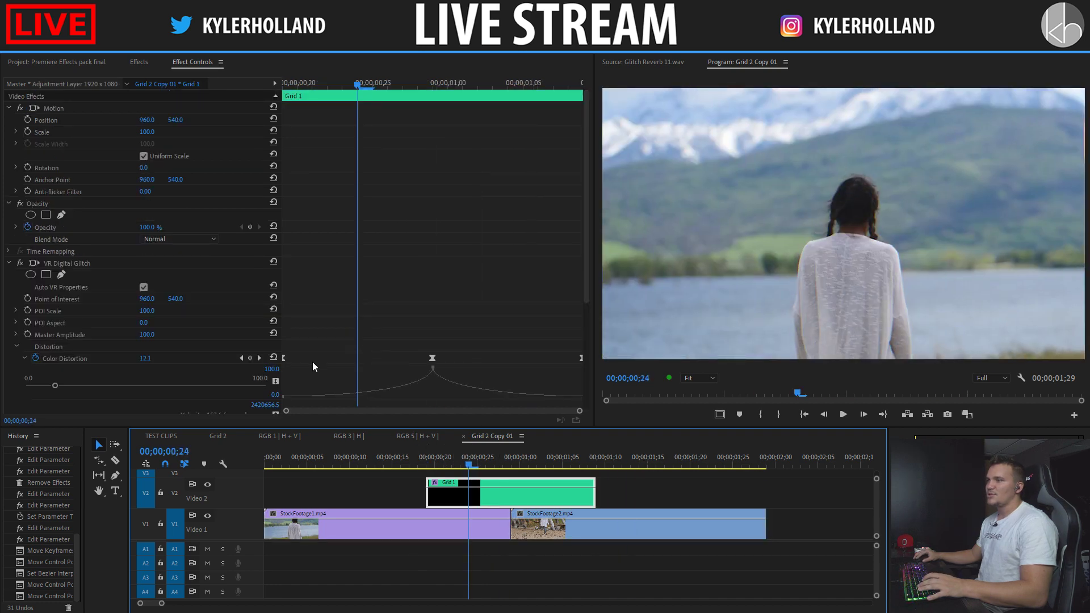
{"action": "left_click", "coordinate": [259, 358]}
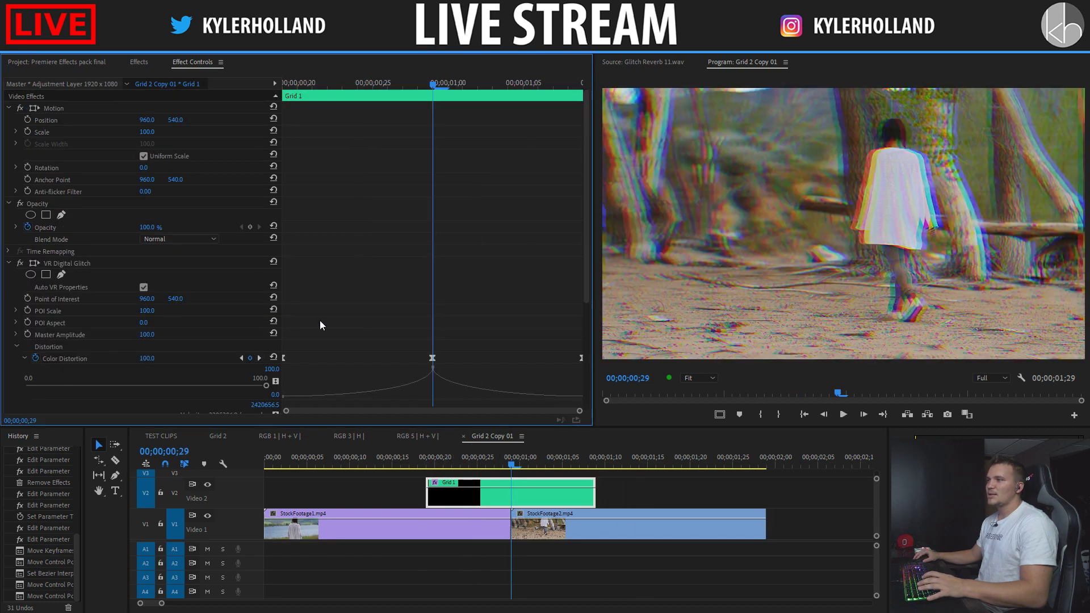
Step: Try raising Geometry Distortion X of VR Digital Glitch to 100 and undo the change
{"action": "scroll", "coordinate": [319, 320], "scroll_direction": "down", "scroll_amount": 5}
{"action": "scroll", "coordinate": [464, 278], "scroll_direction": "down", "scroll_amount": 1}
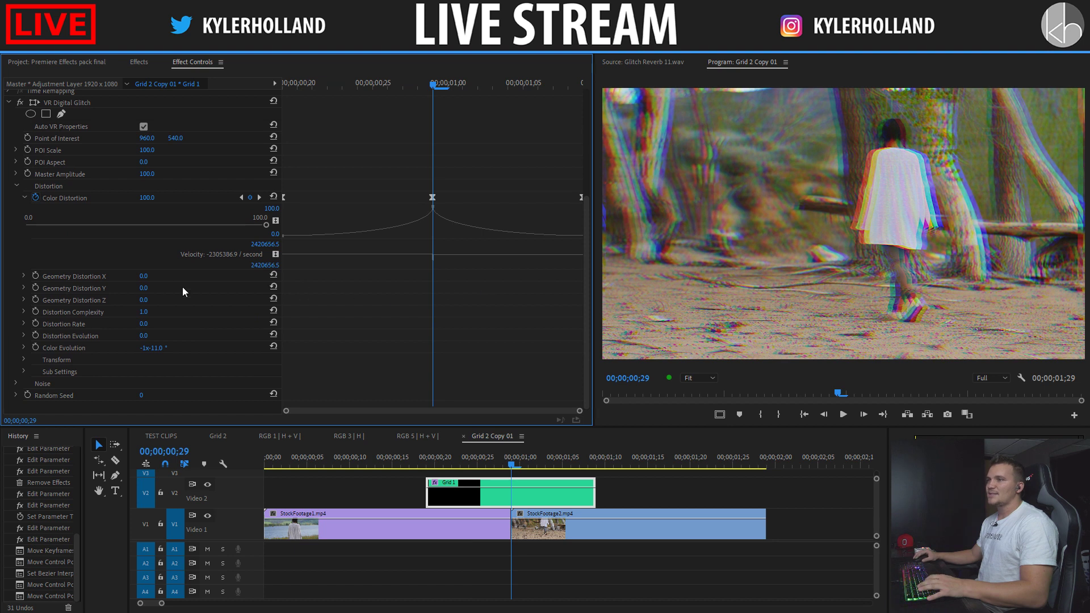
{"action": "left_click", "coordinate": [455, 504]}
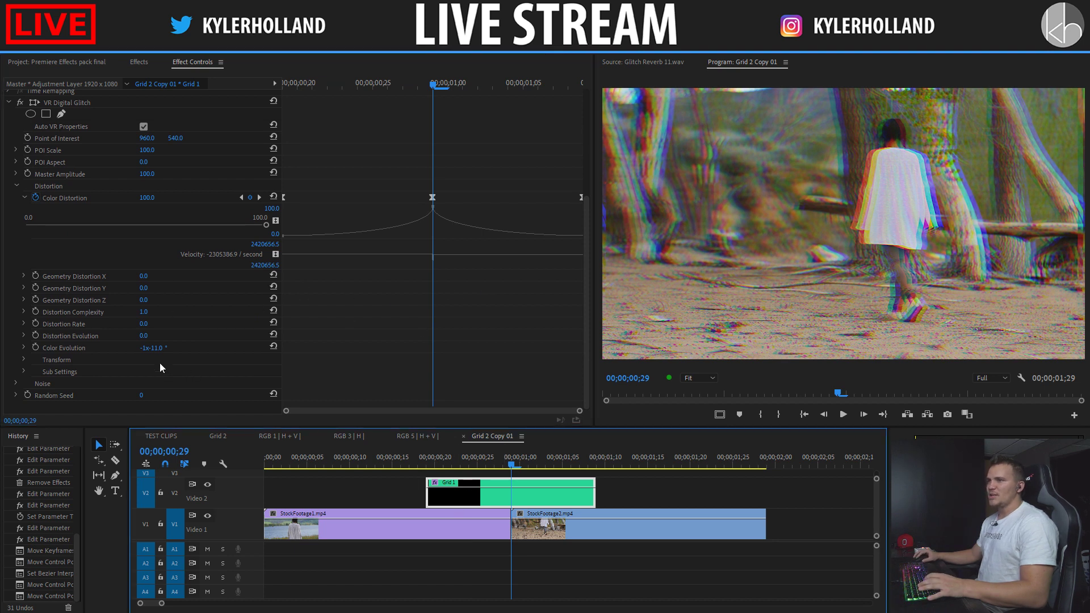
{"action": "left_click", "coordinate": [127, 281]}
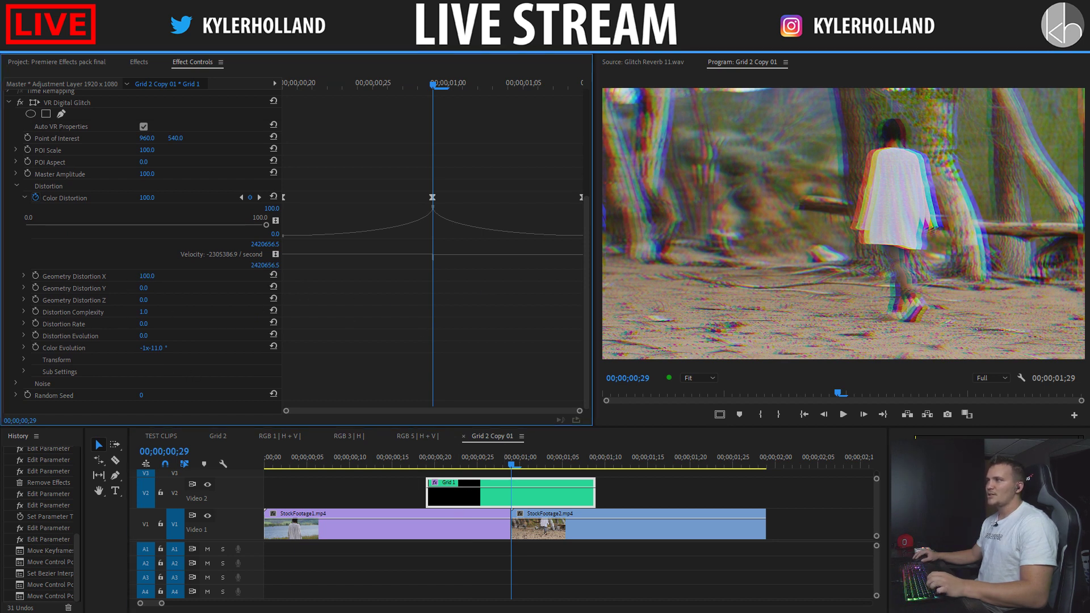
{"action": "left_click_drag", "start_coordinate": [147, 276], "coordinate": [210, 289]}
{"action": "key", "text": "ctrl+z"}
{"action": "key", "text": "ctrl+z"}
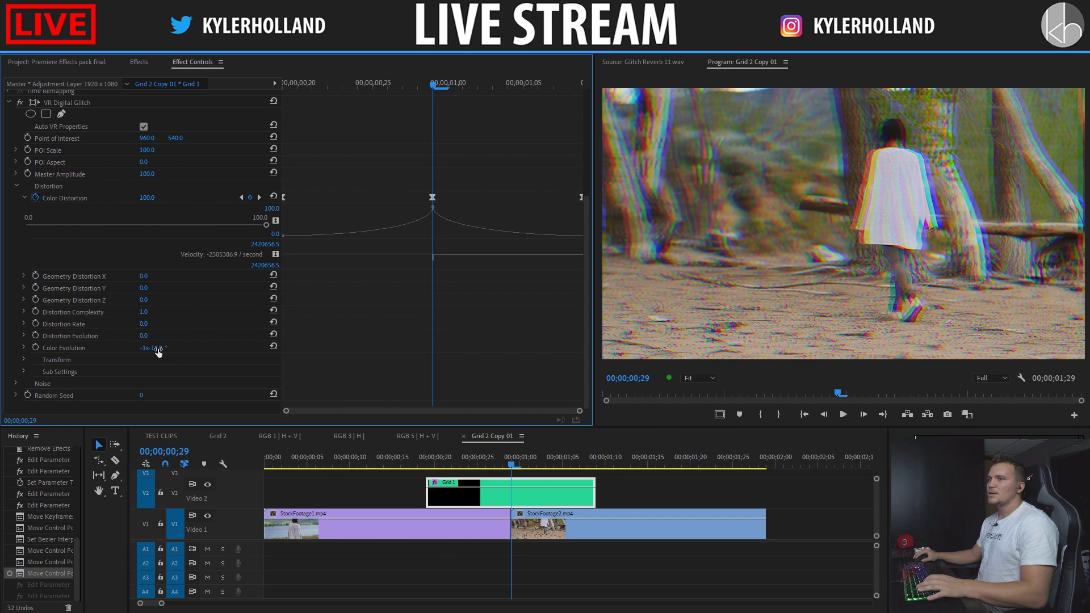
Step: Try a Color Evolution of -2x0.0° in VR Digital Glitch and reset the parameter to 0°
{"action": "left_click_drag", "start_coordinate": [151, 348], "coordinate": [122, 347]}
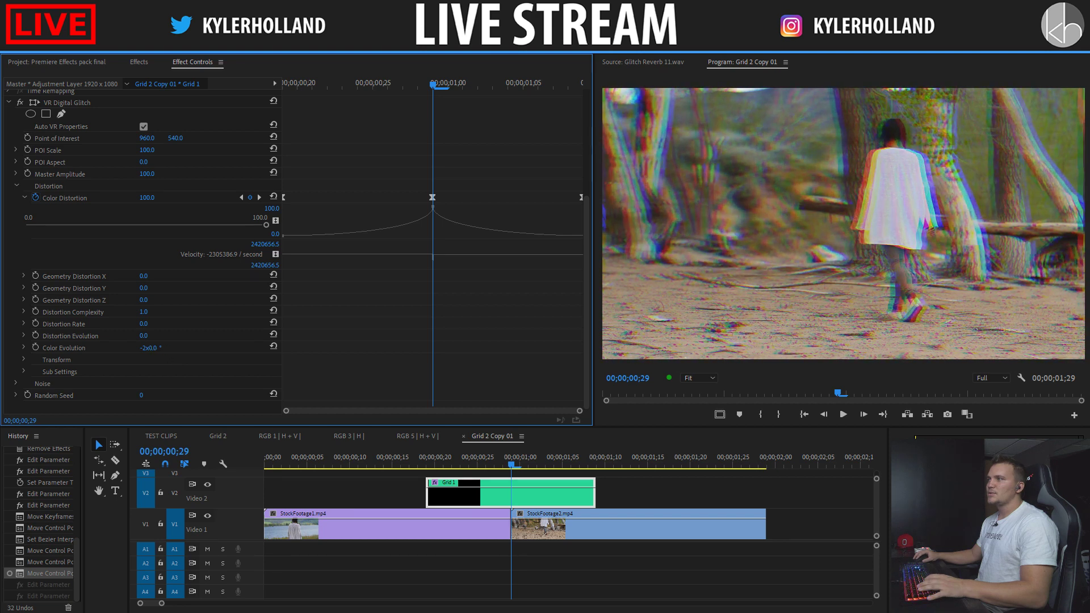
{"action": "left_click", "coordinate": [150, 348]}
{"action": "left_click", "coordinate": [274, 346]}
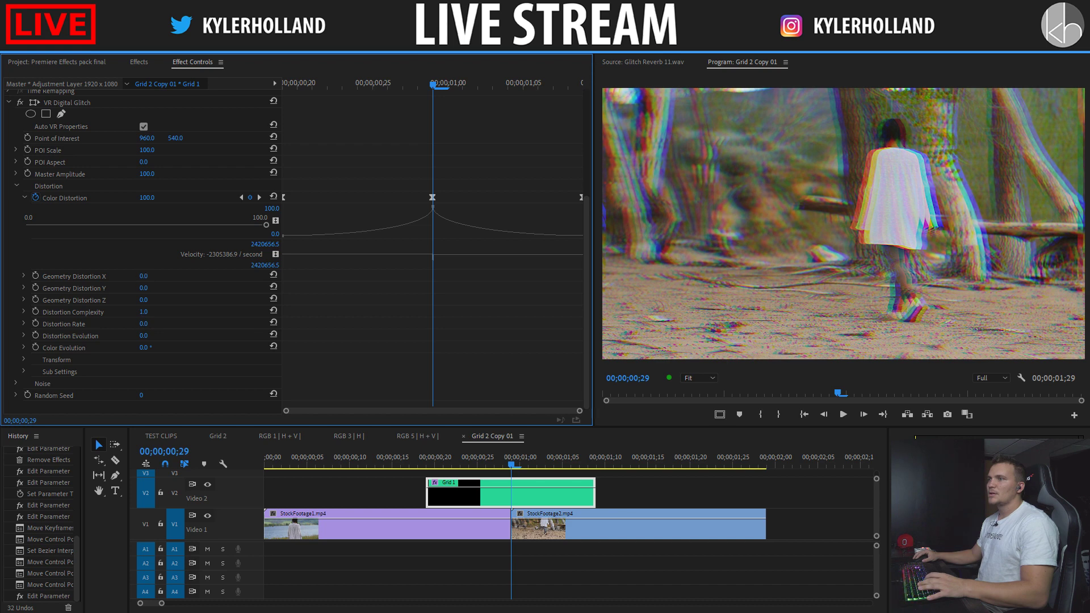
Step: Set Geometry Distortion X to 55, Y to 88 and Z to 16, with Distortion Complexity 29 and Distortion Rate 31
{"action": "left_click_drag", "start_coordinate": [143, 276], "coordinate": [170, 283]}
{"action": "left_click_drag", "start_coordinate": [408, 84], "coordinate": [444, 79]}
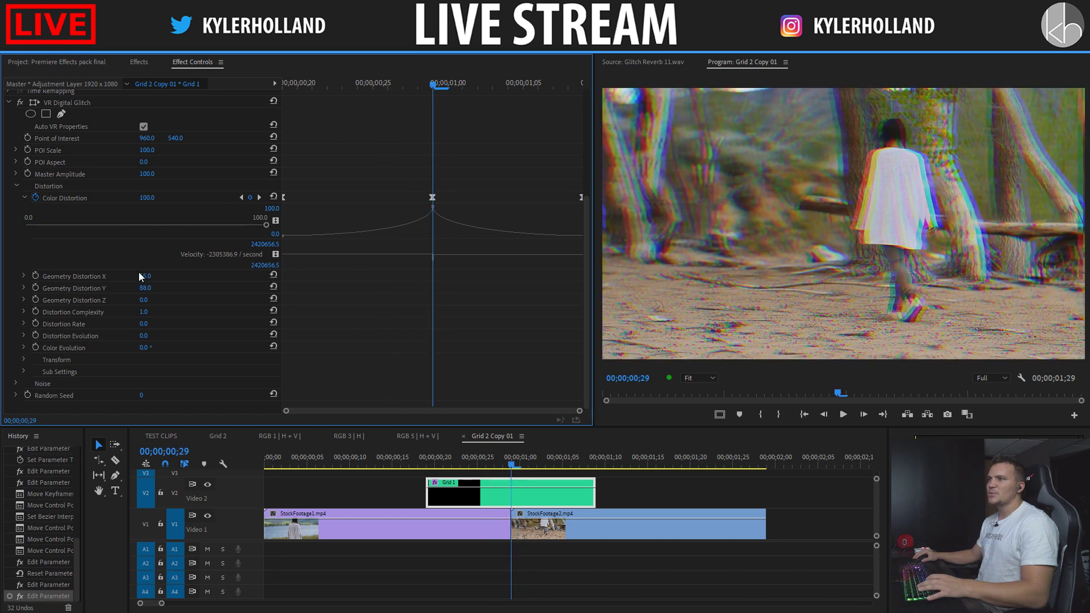
{"action": "mouse_move", "coordinate": [145, 162]}
{"action": "left_mouse_down"}
{"action": "mouse_move", "coordinate": [122, 161]}
{"action": "mouse_move", "coordinate": [156, 151]}
{"action": "mouse_move", "coordinate": [149, 161]}
{"action": "left_mouse_up"}
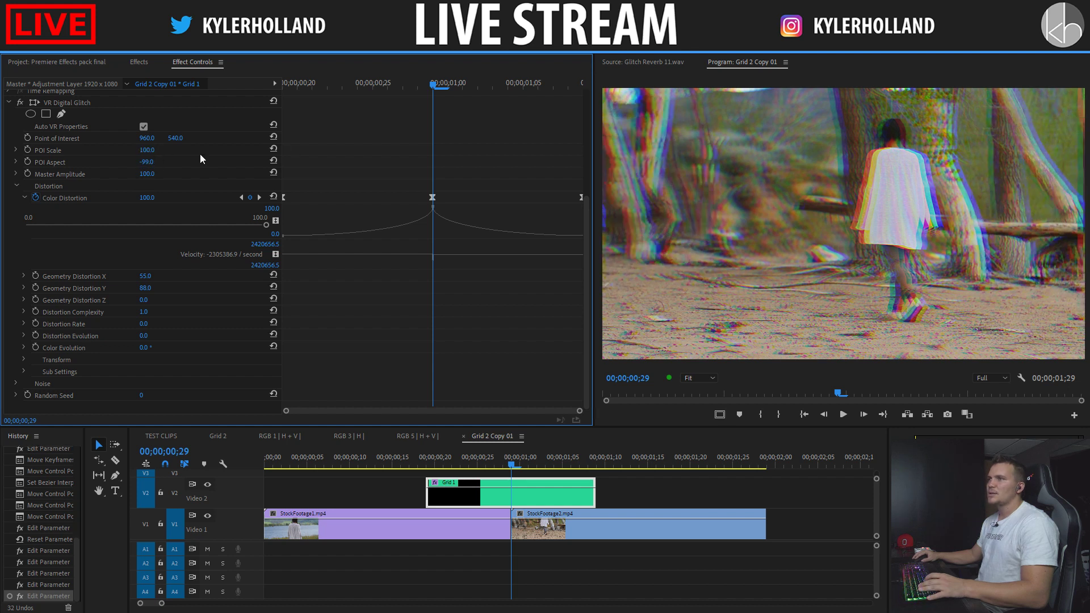
{"action": "left_click", "coordinate": [273, 162]}
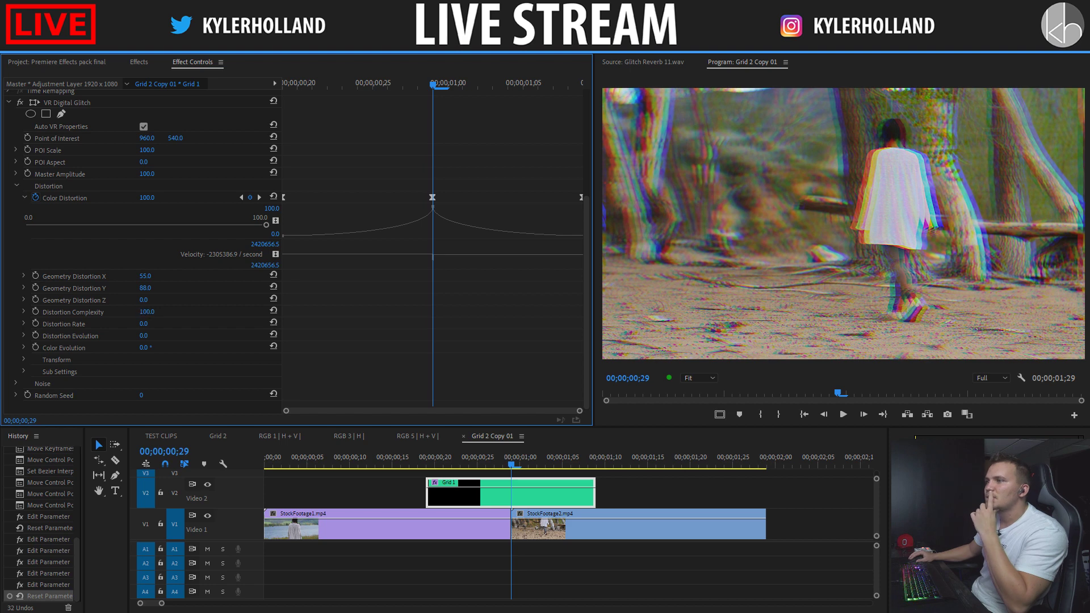
{"action": "mouse_move", "coordinate": [153, 312]}
{"action": "left_mouse_down"}
{"action": "mouse_move", "coordinate": [148, 323]}
{"action": "mouse_move", "coordinate": [163, 324]}
{"action": "mouse_move", "coordinate": [120, 312]}
{"action": "mouse_move", "coordinate": [149, 300]}
{"action": "left_mouse_up"}
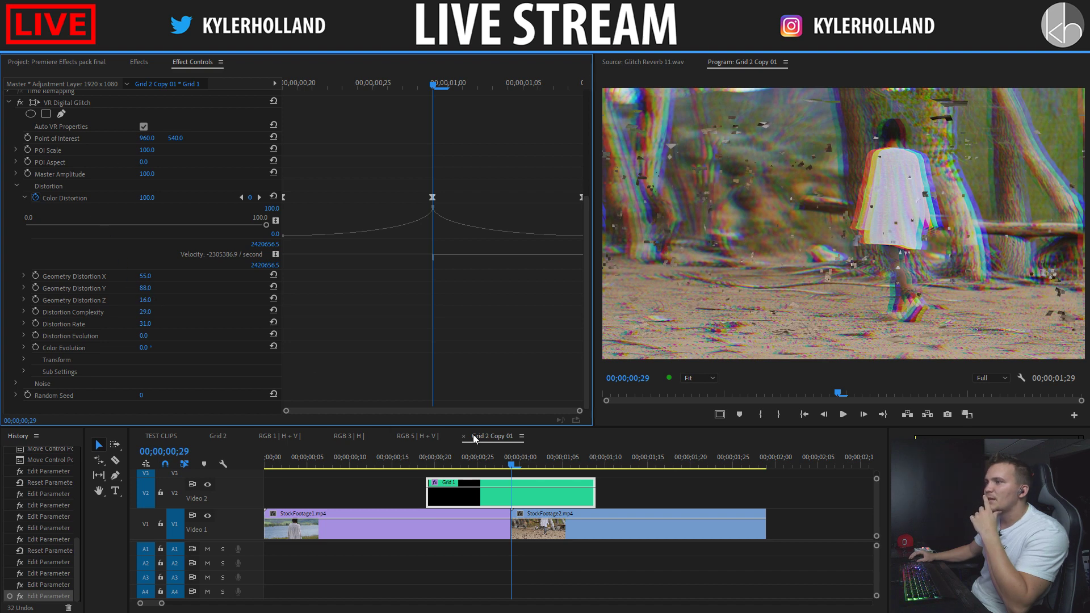
Step: Rename the RGB bin inside the 2: GLITCH bin as DISTORTION
{"action": "left_click", "coordinate": [71, 63]}
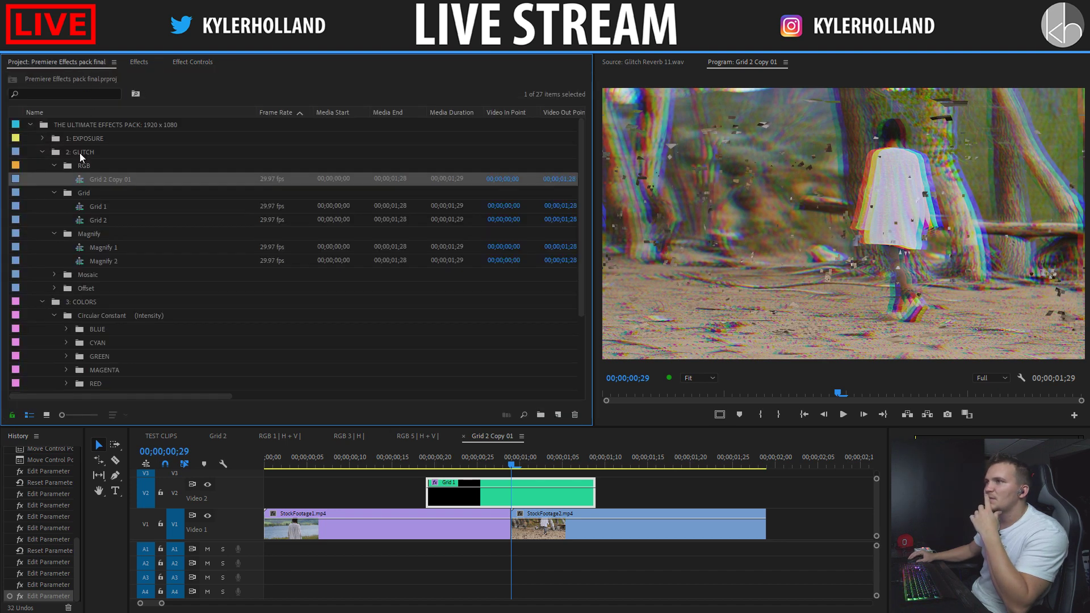
{"action": "left_click", "coordinate": [81, 165]}
{"action": "left_click", "coordinate": [82, 166]}
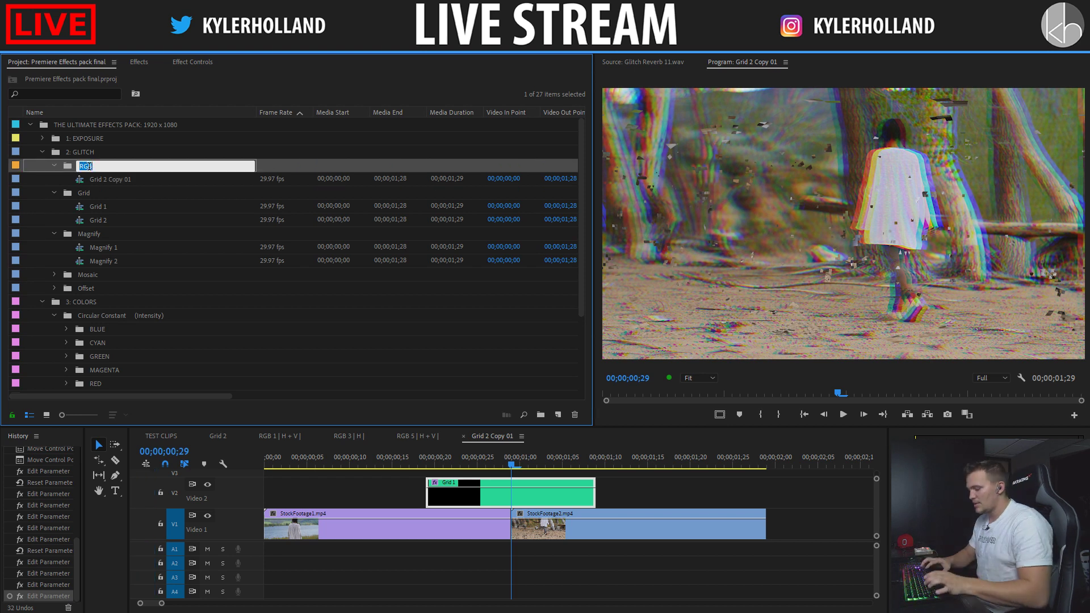
{"action": "type", "text": "DIS"}
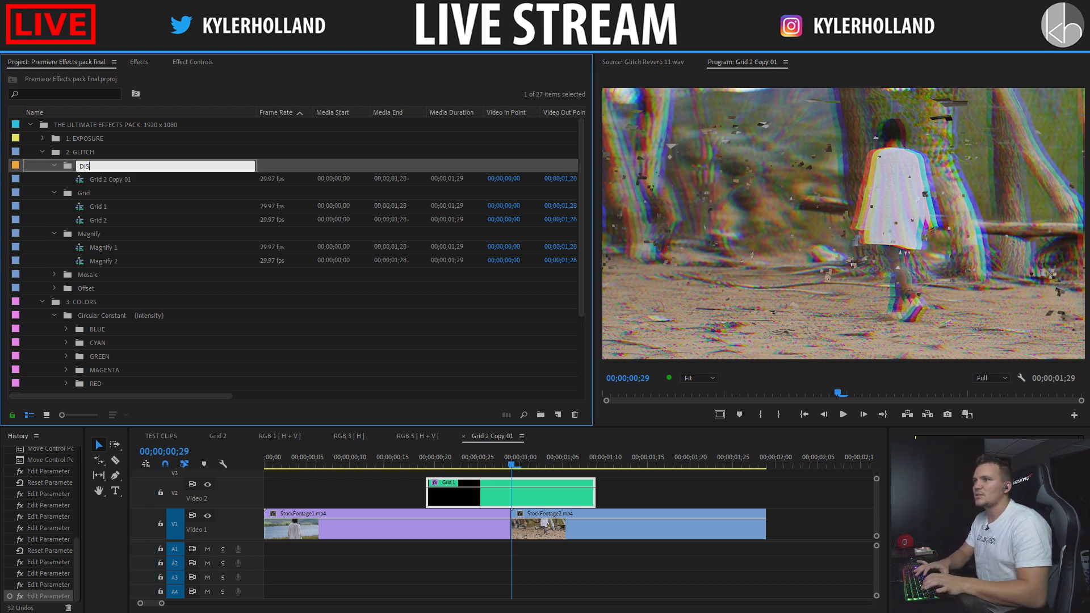
{"action": "type", "text": "TORTION"}
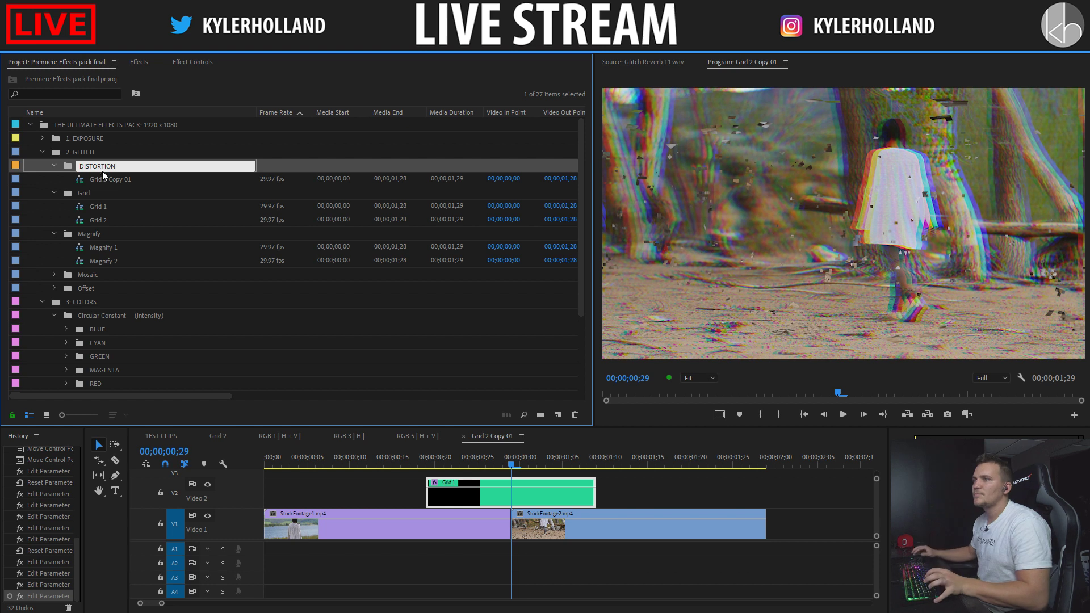
Step: Rename the Grid 2 Copy 01 sequence as Distortion 1
{"action": "left_click", "coordinate": [123, 181]}
{"action": "left_click", "coordinate": [105, 178]}
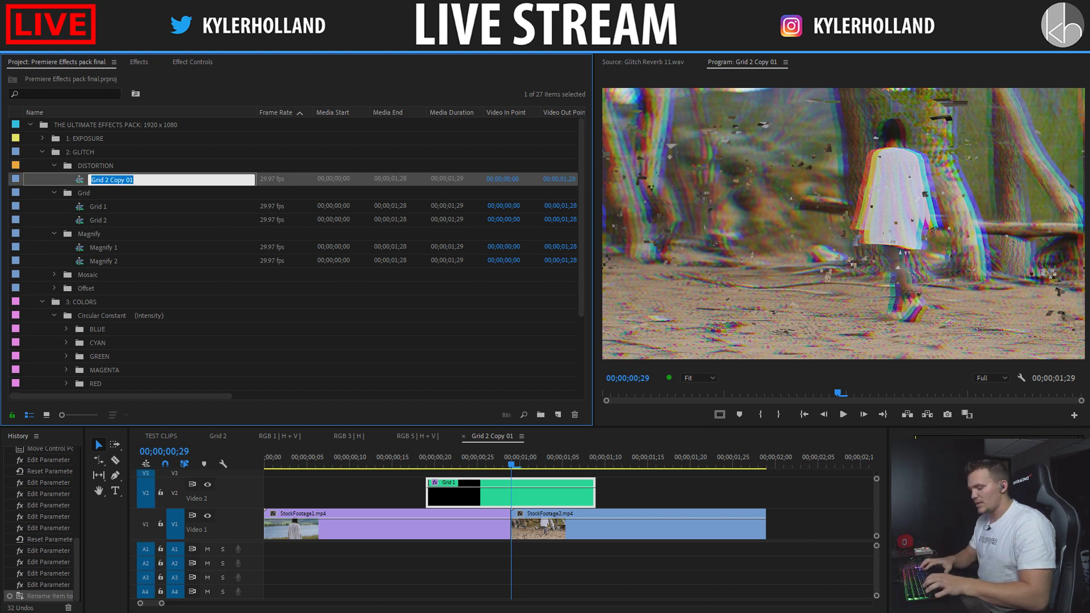
{"action": "type", "text": "Distortion 1"}
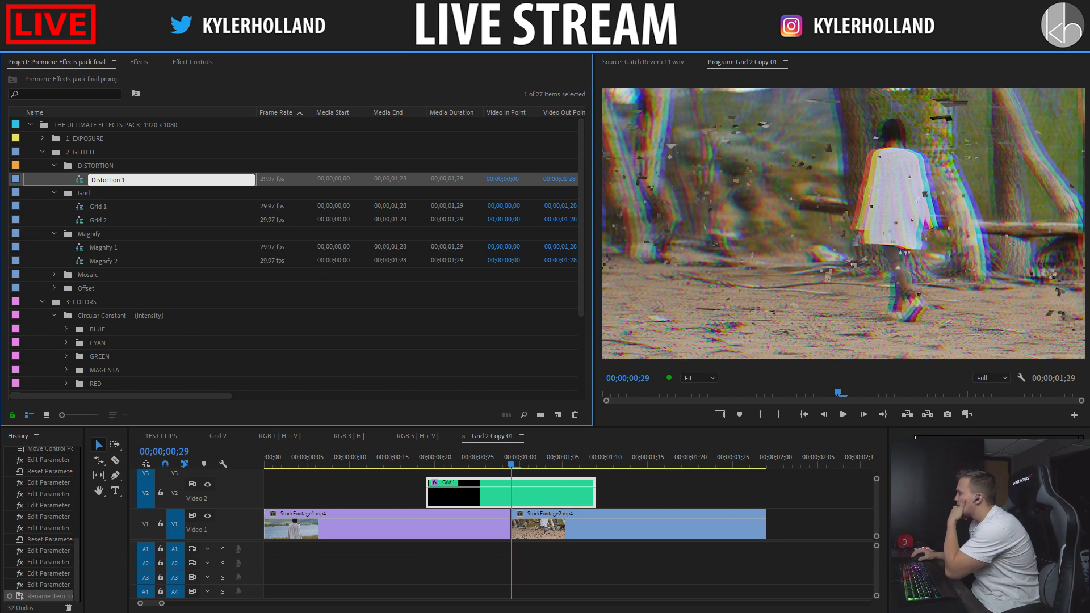
{"action": "key", "text": "Return"}
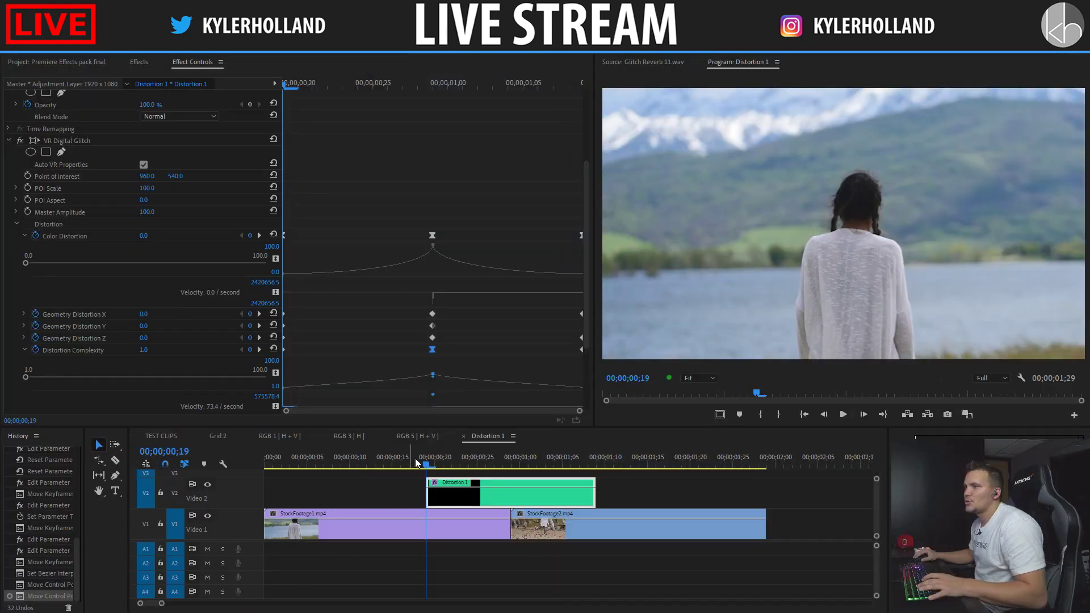
Step: Select the first clip in the Distortion 1 sequence and save the project
{"action": "left_click", "coordinate": [411, 525]}
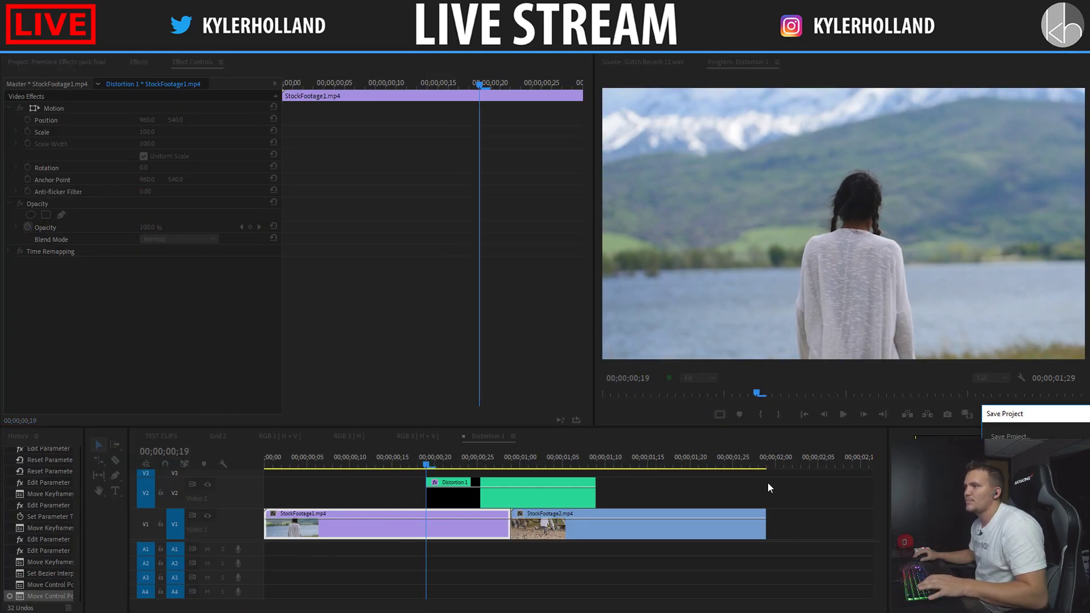
Step: Play back the Distortion 1 transition across the cut, starting around frames 14 and 16
{"action": "key", "text": "space"}
{"action": "left_click", "coordinate": [390, 457]}
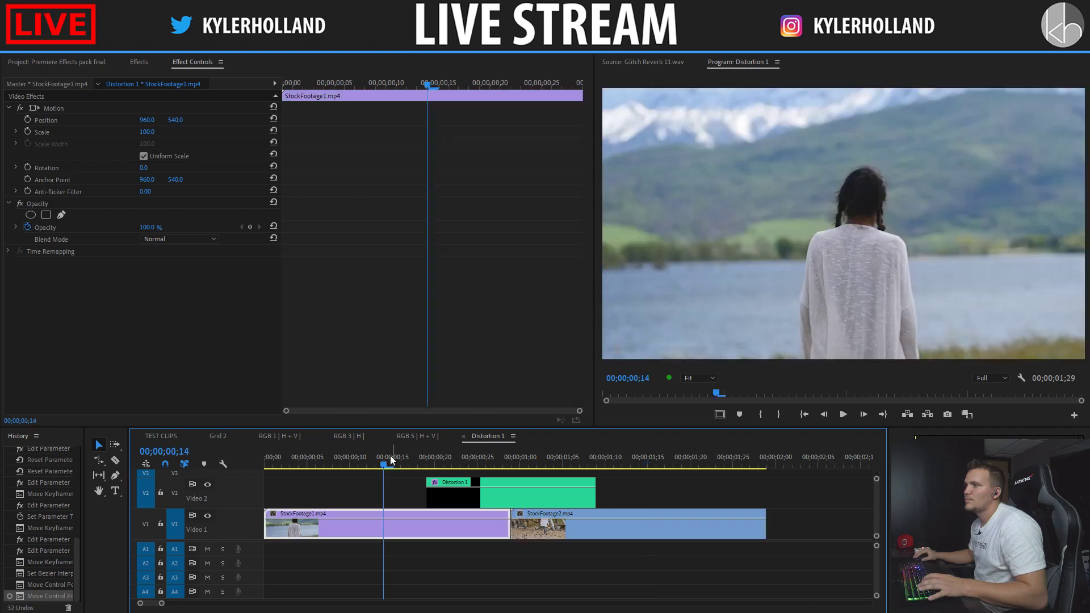
{"action": "key", "text": "space"}
{"action": "left_click", "coordinate": [532, 497]}
{"action": "left_click", "coordinate": [404, 458]}
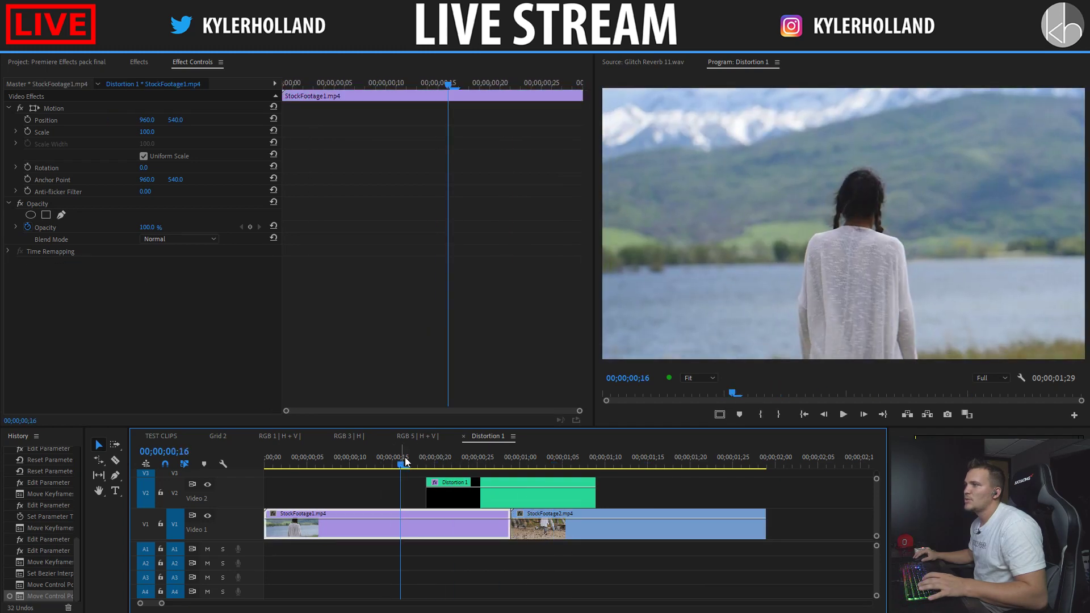
{"action": "key", "text": "space"}
{"action": "key", "text": "space"}
Step: Add a rectangular mask to VR Digital Glitch on the adjustment layer and stretch it into a vertical strip spanning the full frame height
{"action": "left_click", "coordinate": [488, 495]}
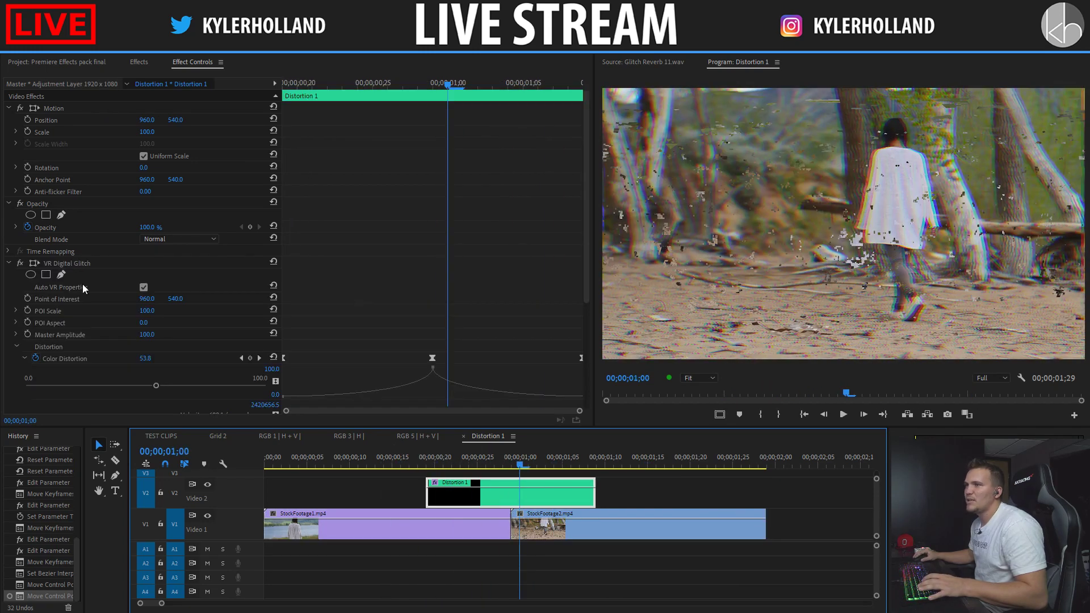
{"action": "left_click", "coordinate": [46, 276]}
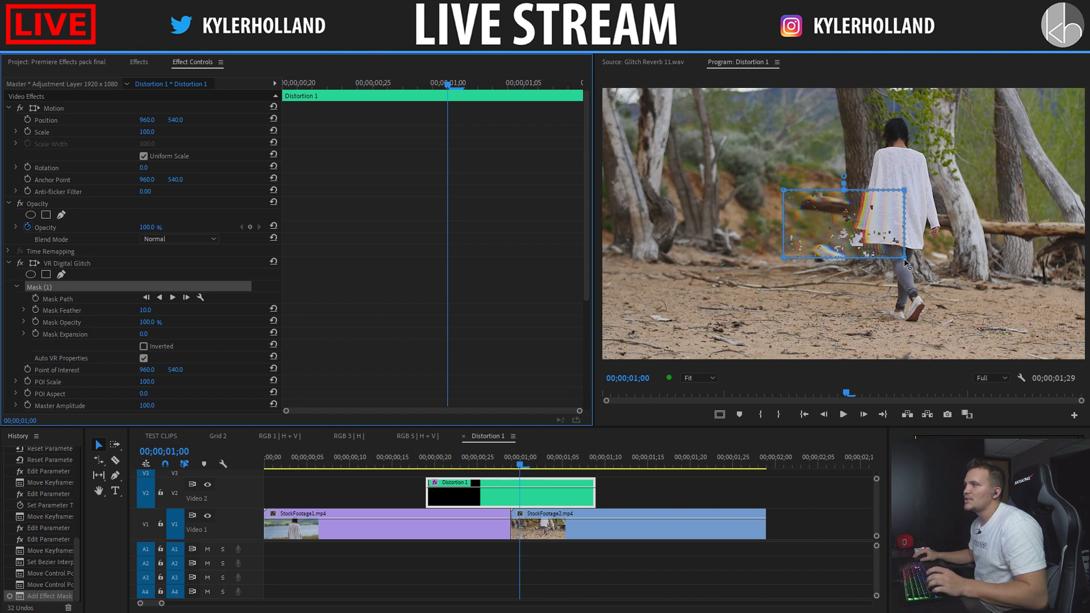
{"action": "left_click_drag", "start_coordinate": [904, 258], "coordinate": [903, 392]}
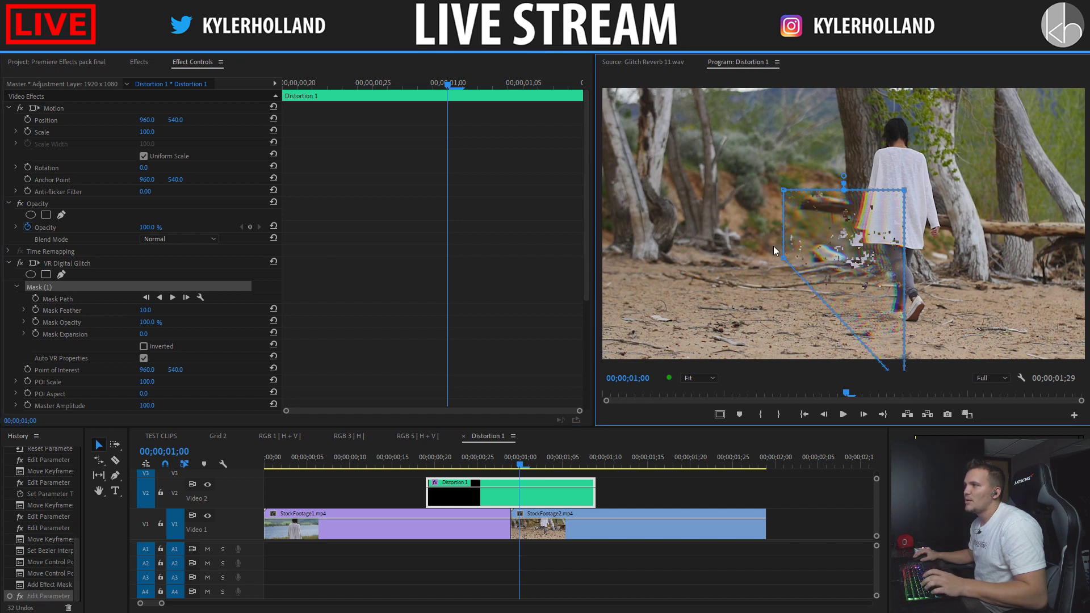
{"action": "left_click_drag", "start_coordinate": [781, 286], "coordinate": [786, 366]}
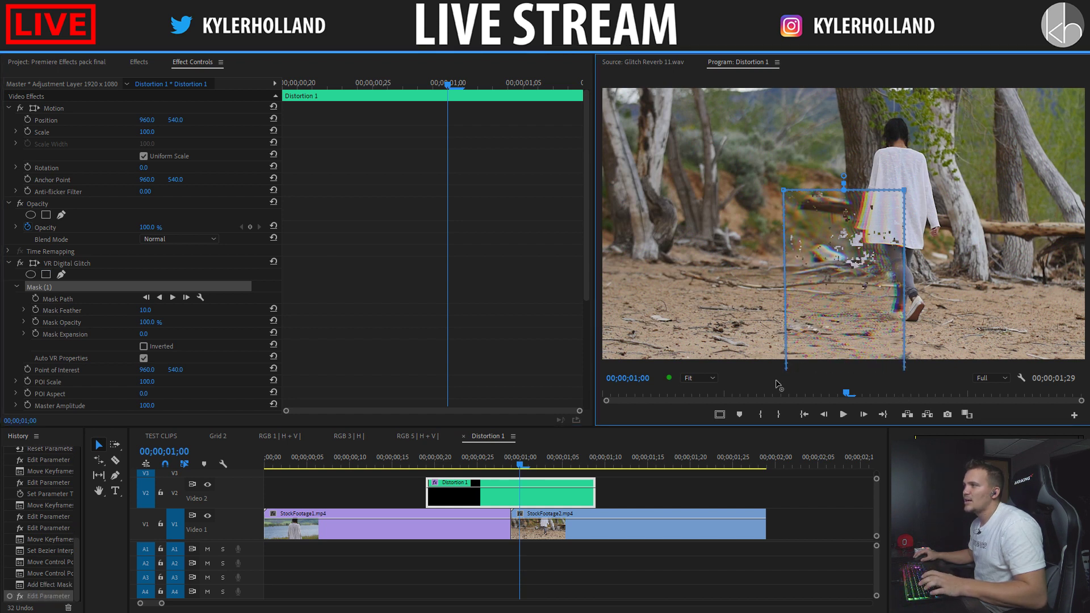
{"action": "left_click_drag", "start_coordinate": [904, 177], "coordinate": [902, 78]}
{"action": "left_click_drag", "start_coordinate": [792, 130], "coordinate": [793, 82]}
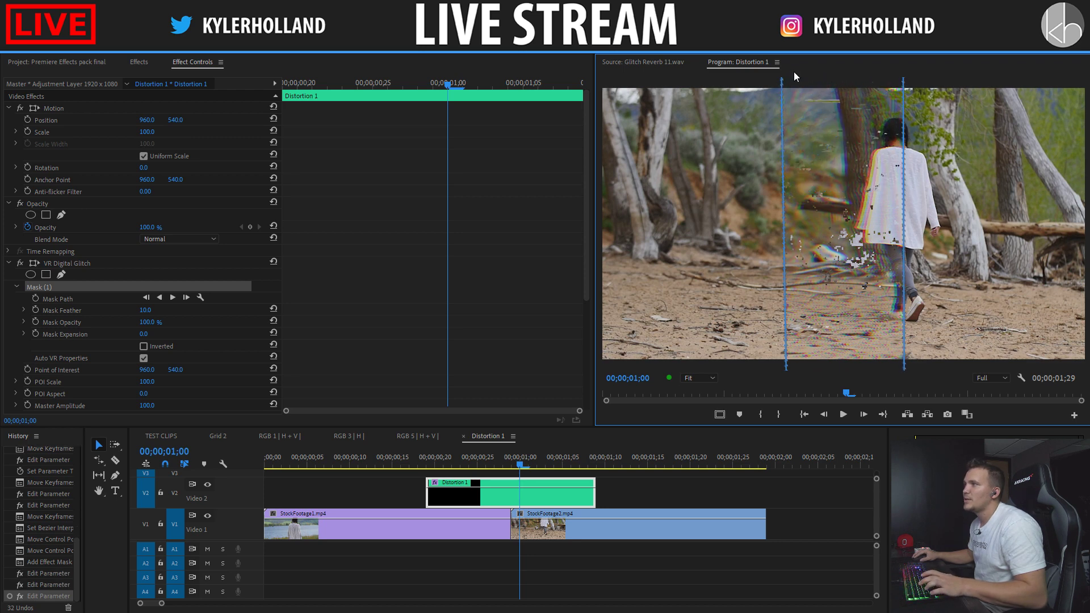
Step: Replay the masked Distortion 1 transition several times from just before the adjustment layer
{"action": "left_click", "coordinate": [641, 490]}
{"action": "left_click", "coordinate": [398, 461]}
{"action": "key", "text": "space"}
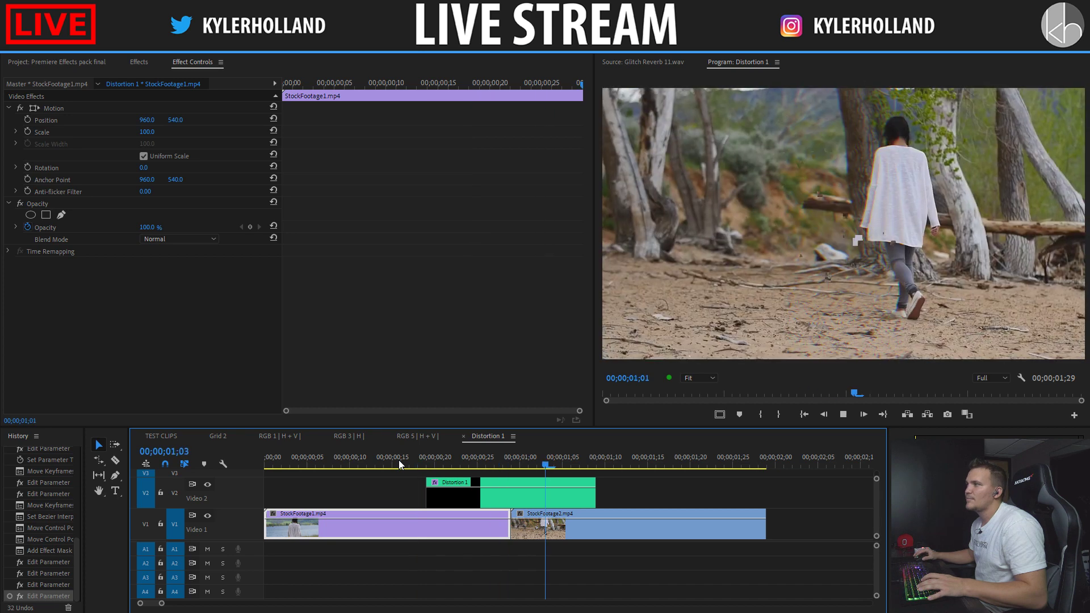
{"action": "left_click", "coordinate": [522, 479]}
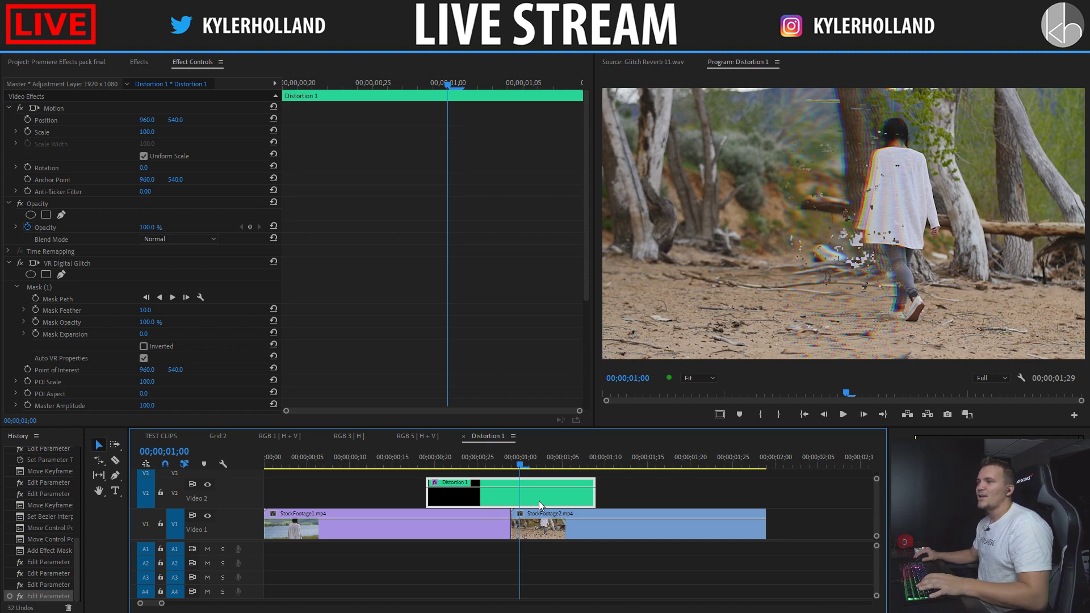
{"action": "left_click", "coordinate": [417, 462]}
{"action": "key", "text": "space"}
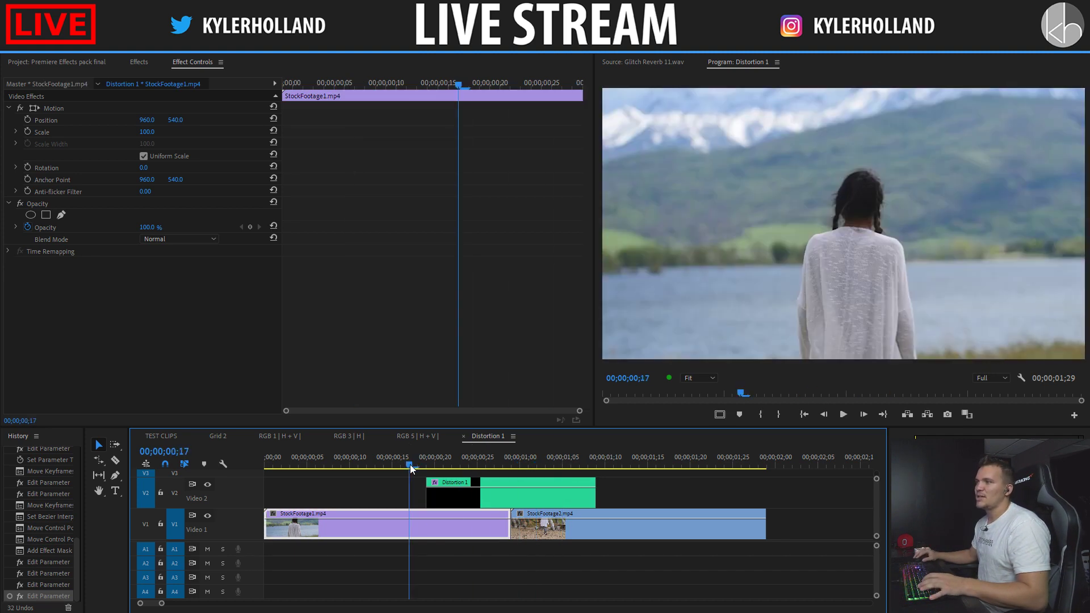
{"action": "left_click", "coordinate": [514, 495]}
{"action": "left_click_drag", "start_coordinate": [500, 455], "coordinate": [411, 445]}
{"action": "key", "text": "space"}
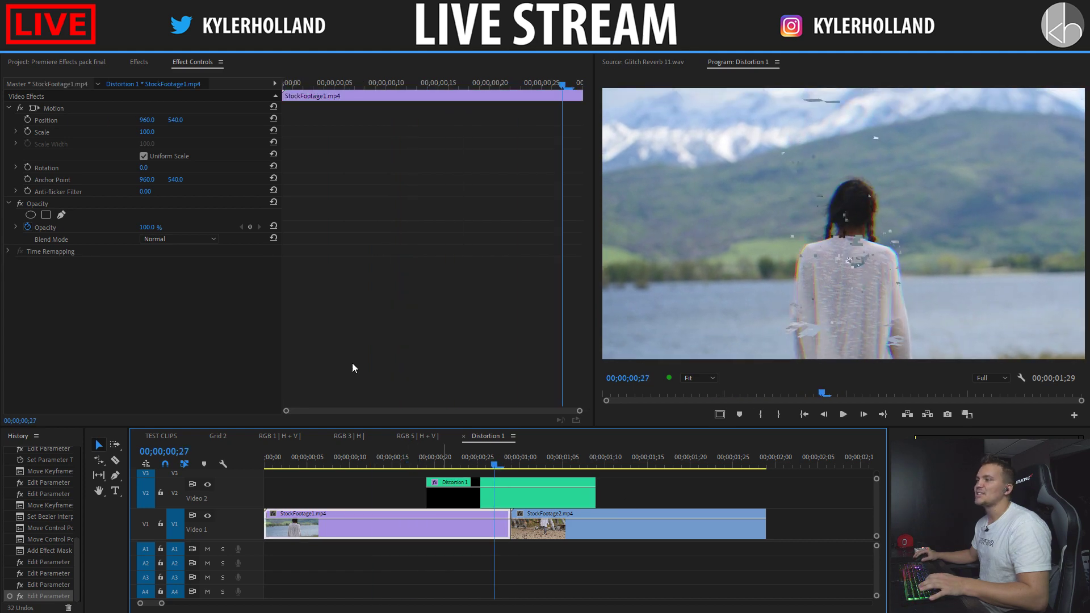
Step: Try shifting the VR Digital Glitch strip mask sideways to the right of the frame's centre
{"action": "left_click", "coordinate": [545, 503]}
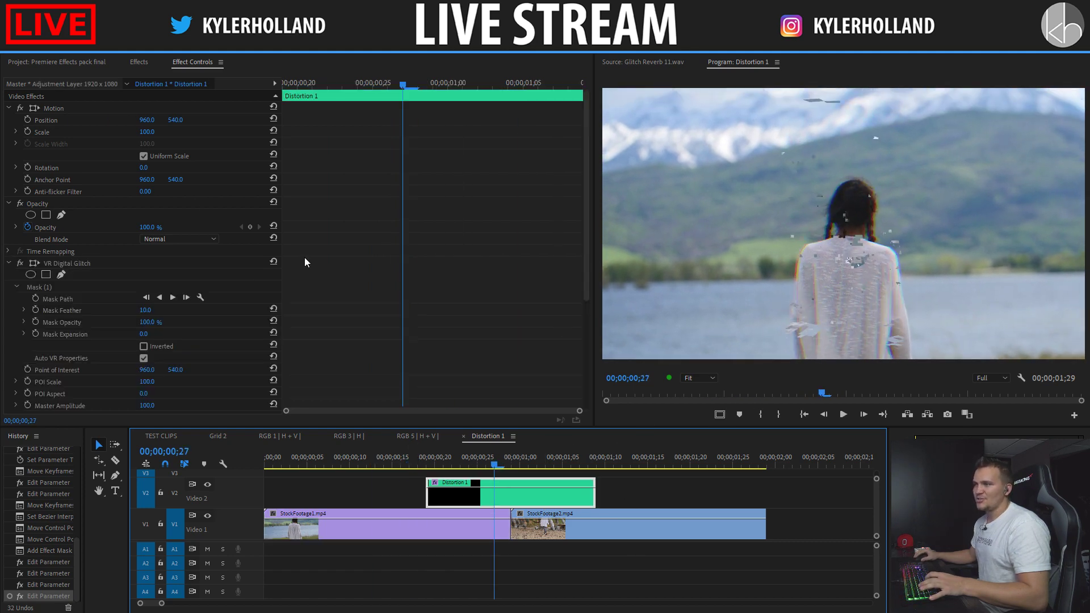
{"action": "left_click", "coordinate": [59, 63]}
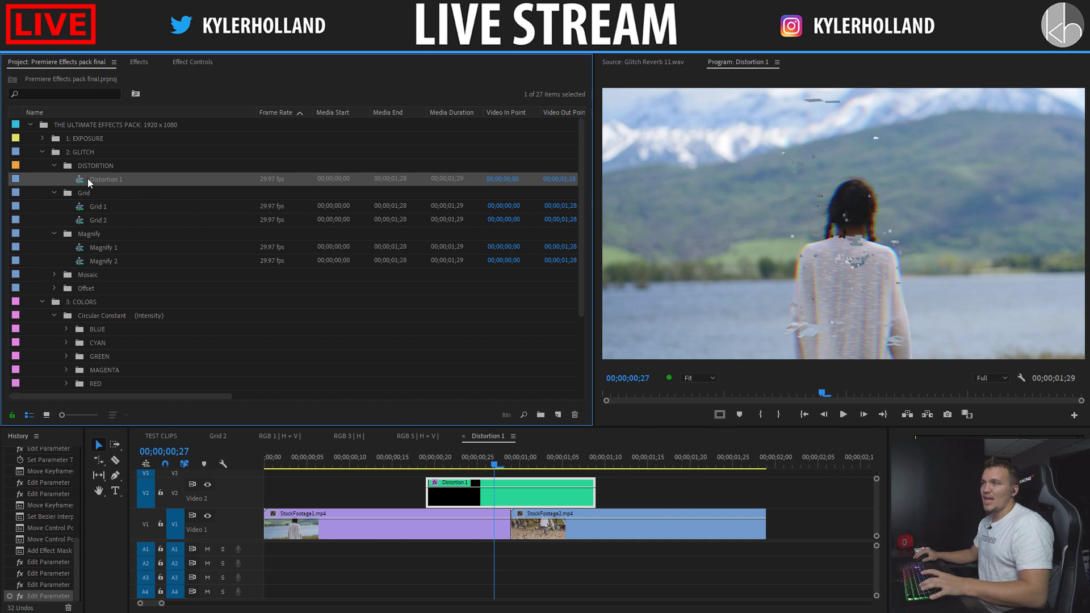
{"action": "key", "text": "shift+3"}
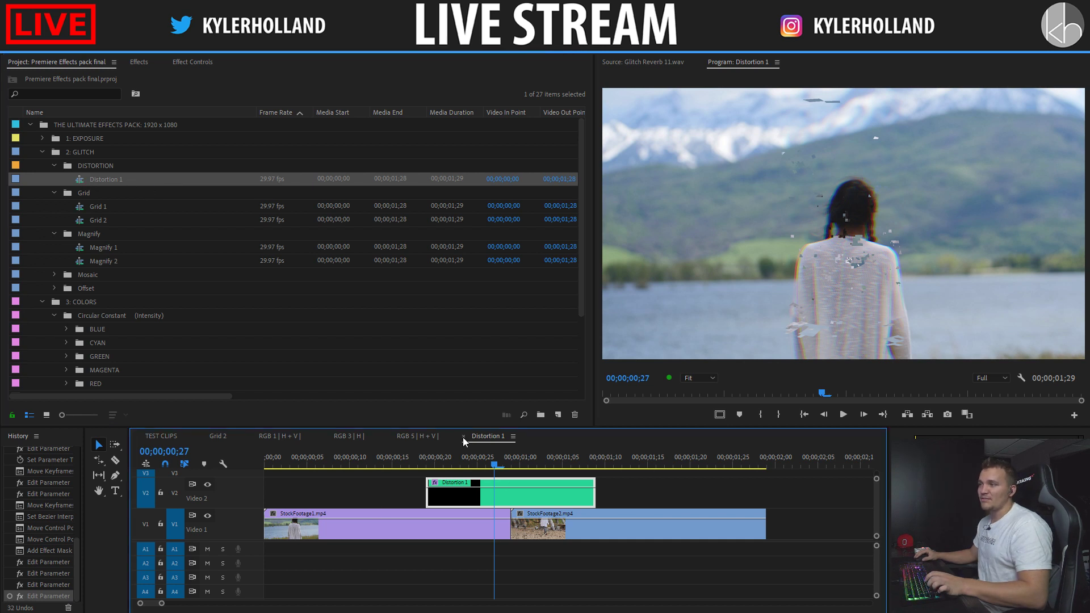
{"action": "left_click", "coordinate": [190, 62]}
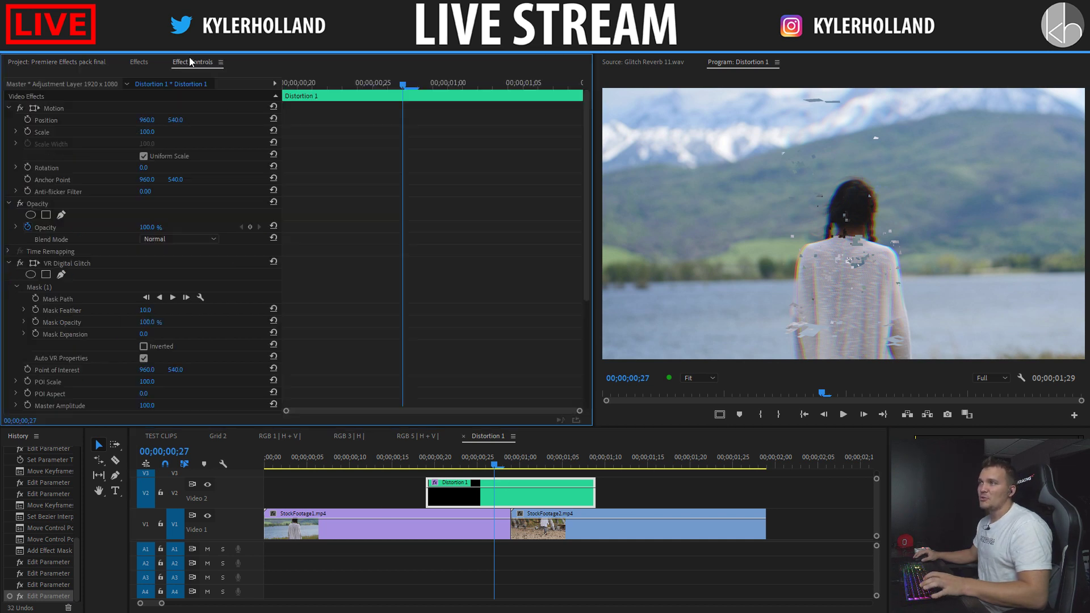
{"action": "left_click", "coordinate": [25, 286]}
{"action": "left_click_drag", "start_coordinate": [811, 289], "coordinate": [1024, 282]}
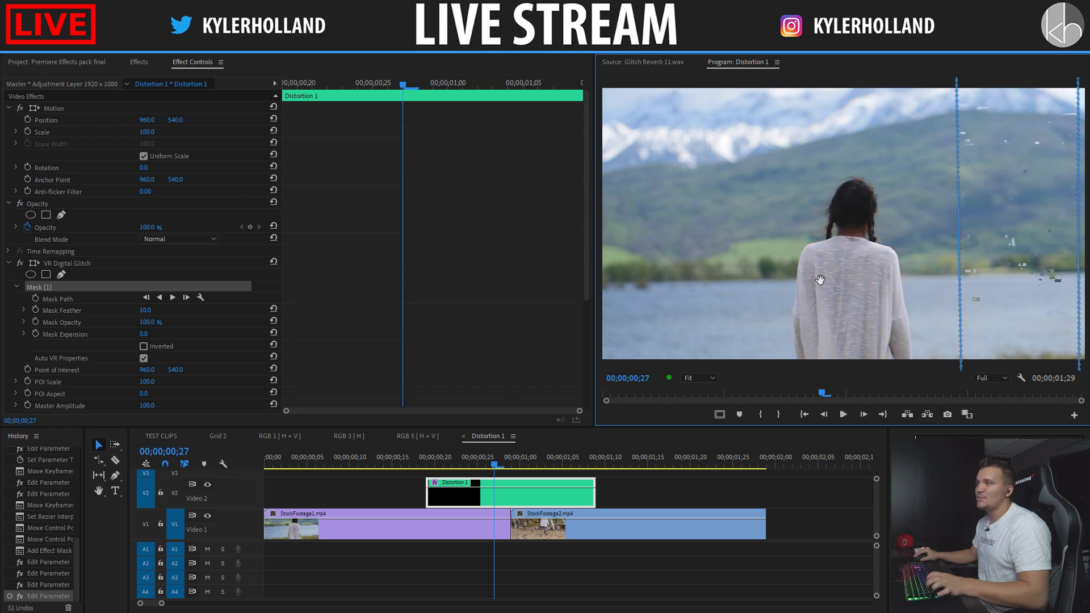
{"action": "left_click_drag", "start_coordinate": [820, 280], "coordinate": [705, 278]}
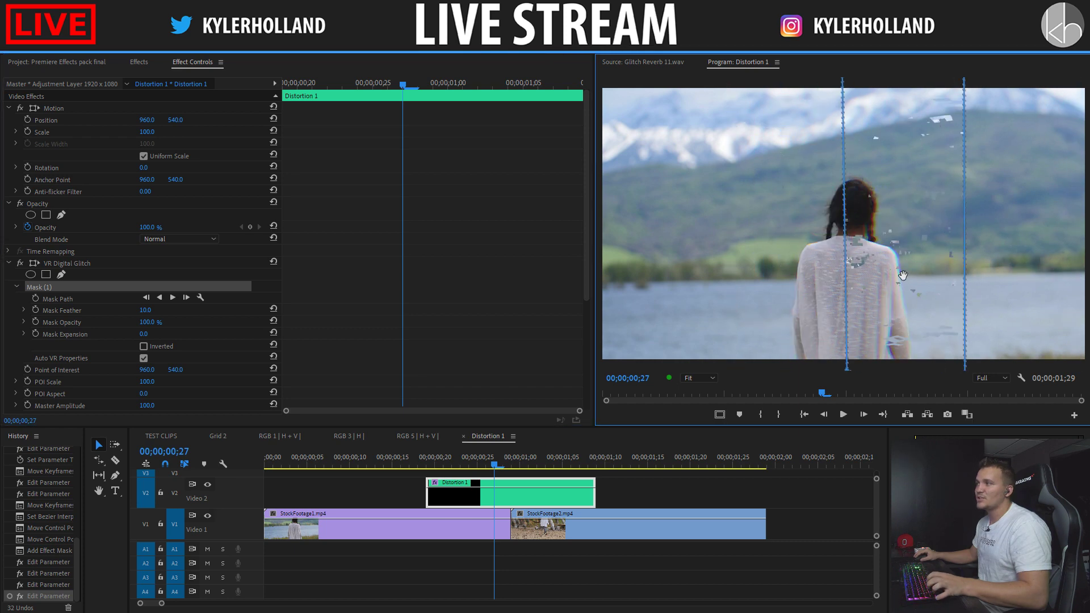
Step: Preview the Distortion 1 transition with the shifted glitch mask
{"action": "left_click", "coordinate": [658, 242]}
{"action": "left_click", "coordinate": [401, 466]}
{"action": "key", "text": "space"}
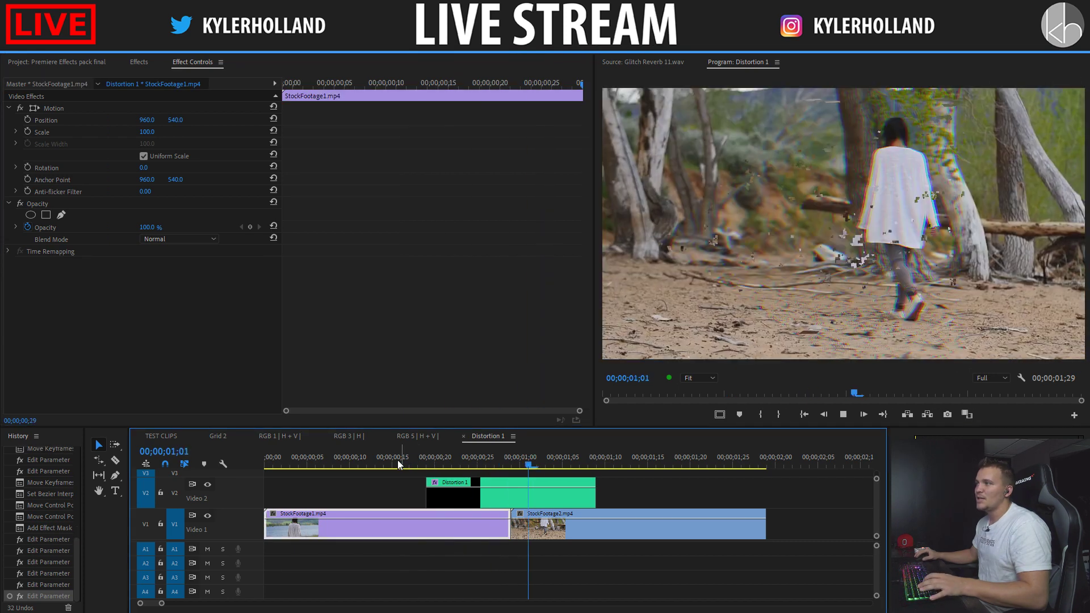
{"action": "left_click", "coordinate": [400, 466]}
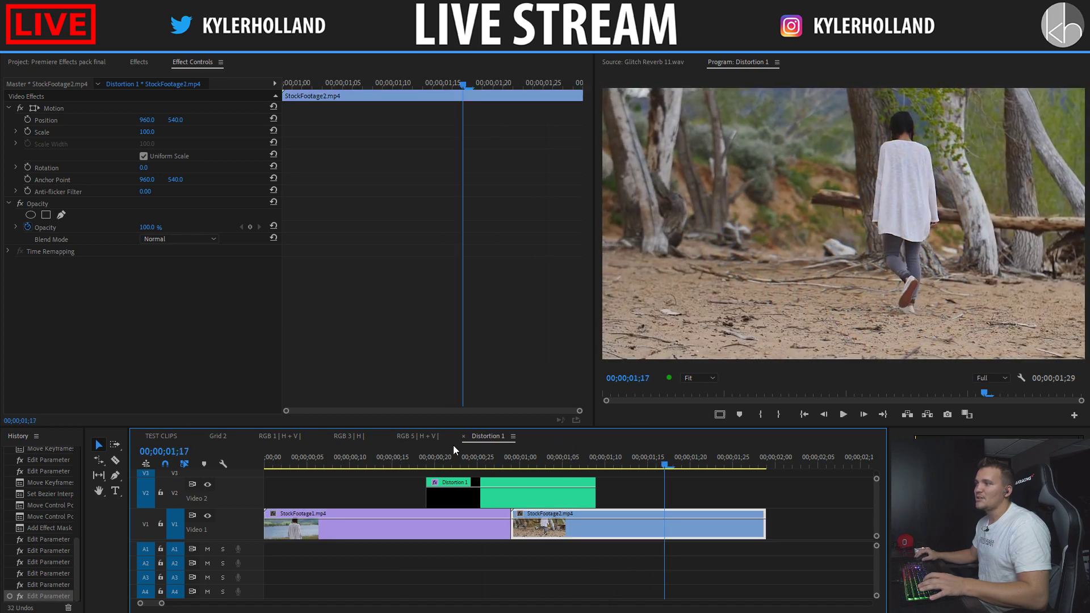
{"action": "left_click", "coordinate": [403, 460]}
{"action": "left_click", "coordinate": [430, 460]}
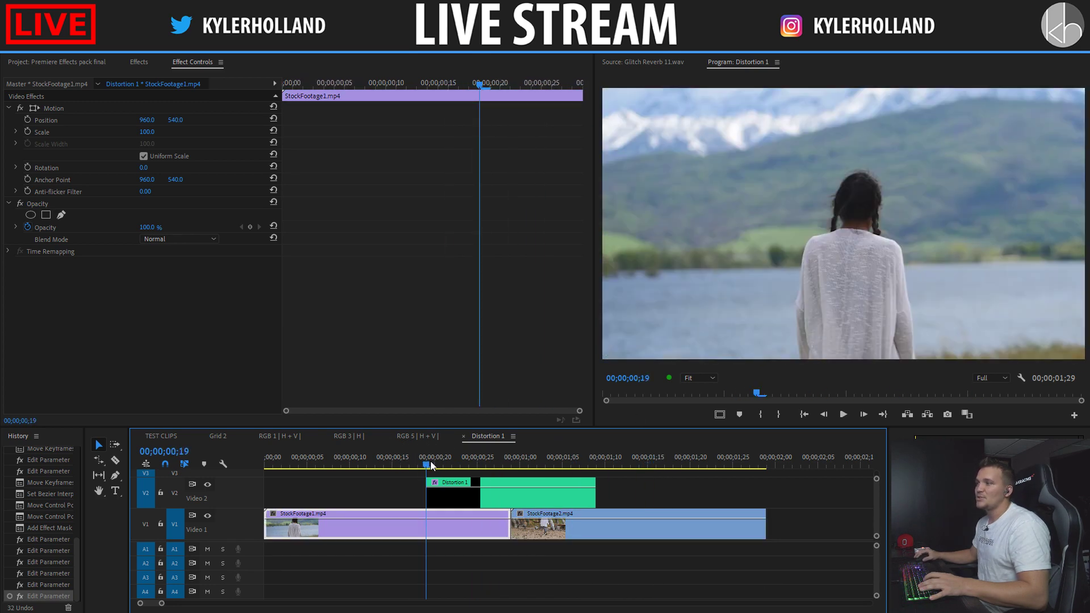
Step: At 00;00;00;25, undo the stray point on the VR Digital Glitch mask and centre the strip horizontally with safe margins displayed
{"action": "left_click", "coordinate": [477, 461]}
{"action": "left_click", "coordinate": [521, 494]}
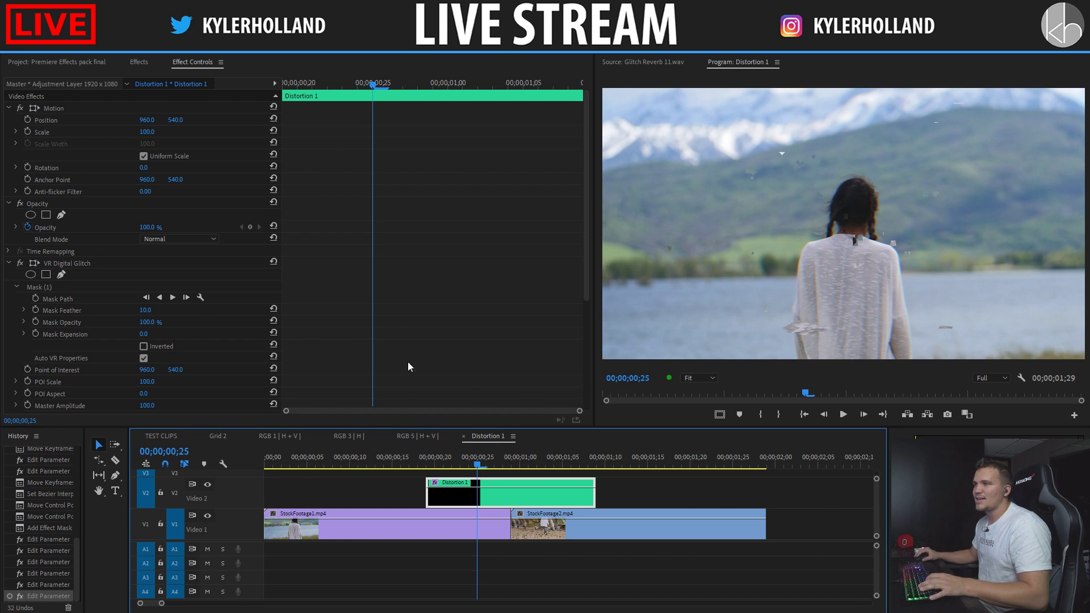
{"action": "left_click", "coordinate": [65, 287]}
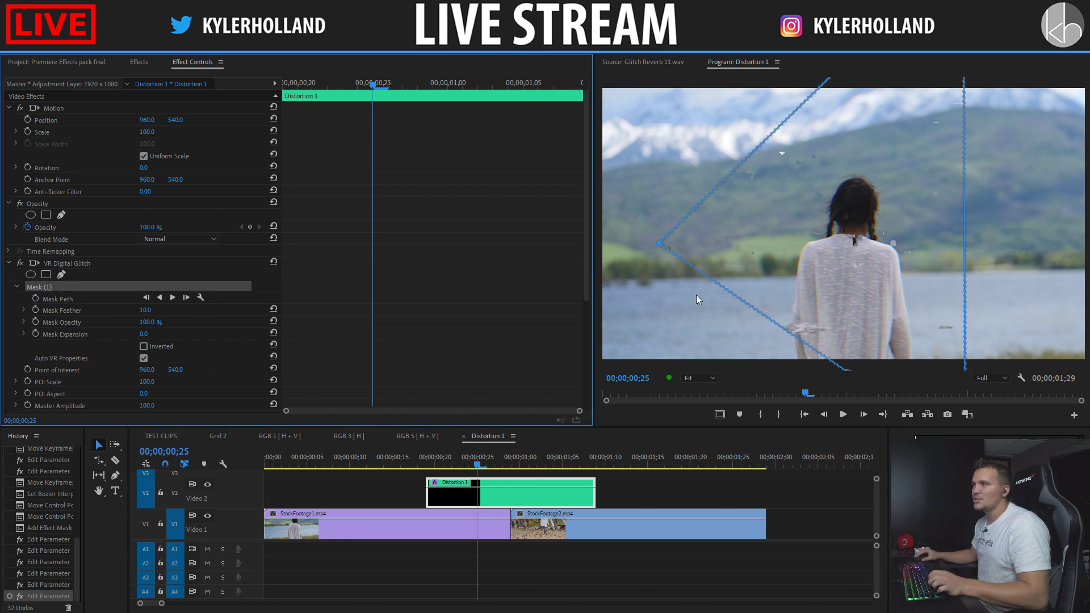
{"action": "key", "text": "ctrl+z"}
{"action": "left_click", "coordinate": [846, 231]}
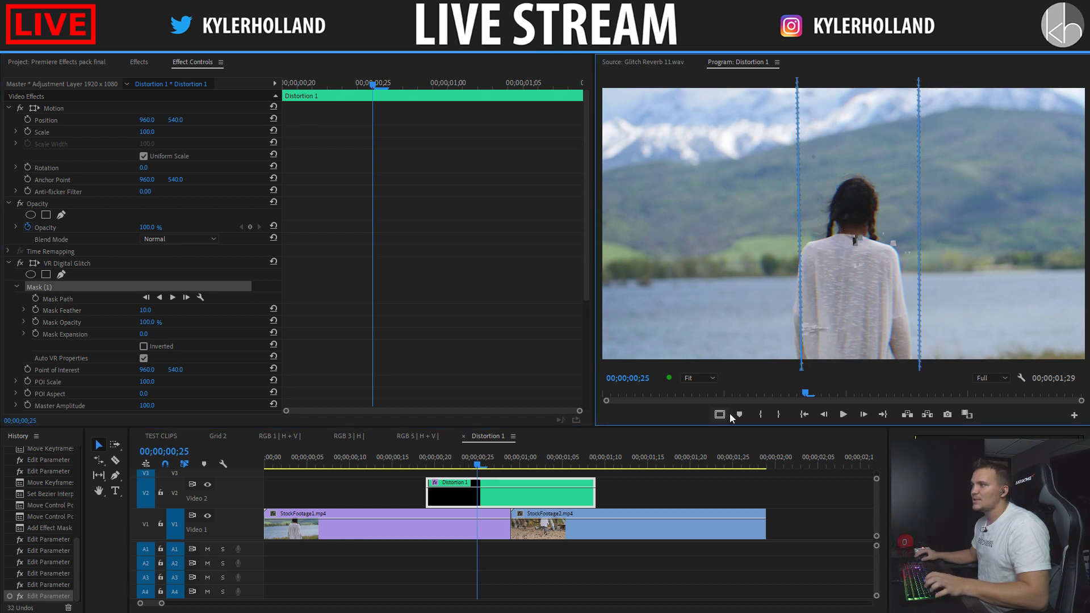
{"action": "left_click", "coordinate": [720, 414]}
{"action": "left_click_drag", "start_coordinate": [884, 283], "coordinate": [863, 279]}
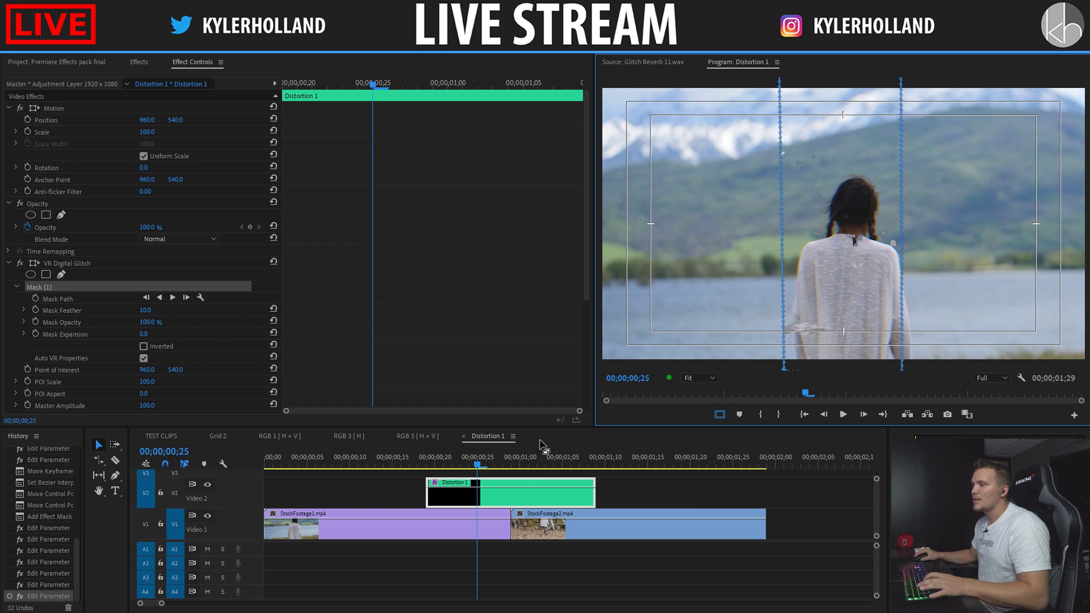
Step: Split the Distortion 1 adjustment layer at the cut between the two clips with the Razor tool and bring up the project bins
{"action": "key", "text": "c"}
{"action": "left_click", "coordinate": [511, 494]}
{"action": "key", "text": "v"}
{"action": "left_click", "coordinate": [627, 488]}
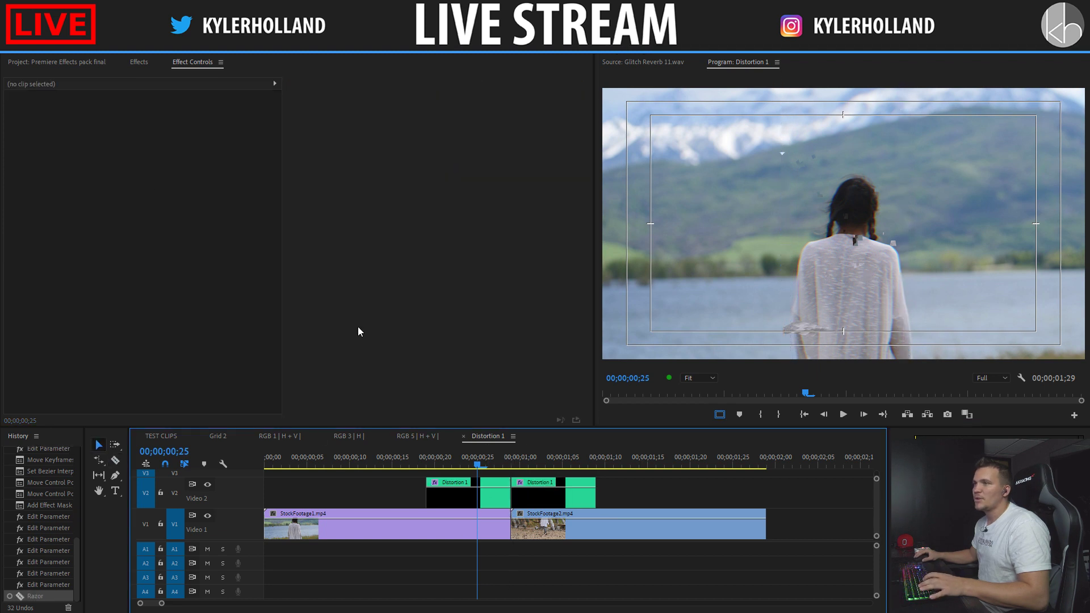
{"action": "left_click", "coordinate": [90, 66]}
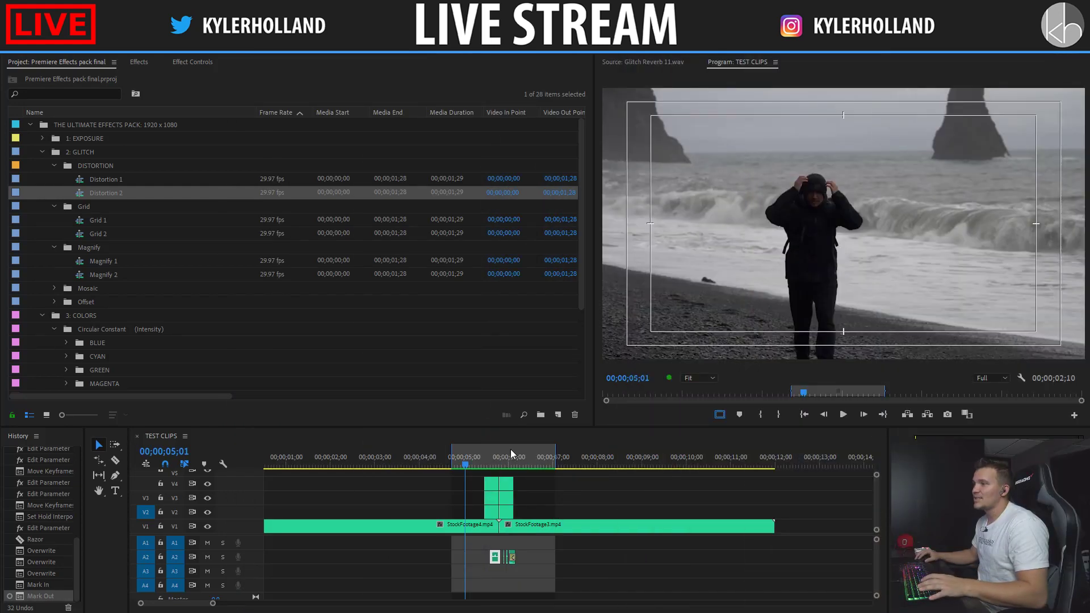
Step: Play the marked section of the TEST CLIPS sequence to review the transition with its sound effects
{"action": "left_click", "coordinate": [466, 455]}
{"action": "key", "text": "space"}
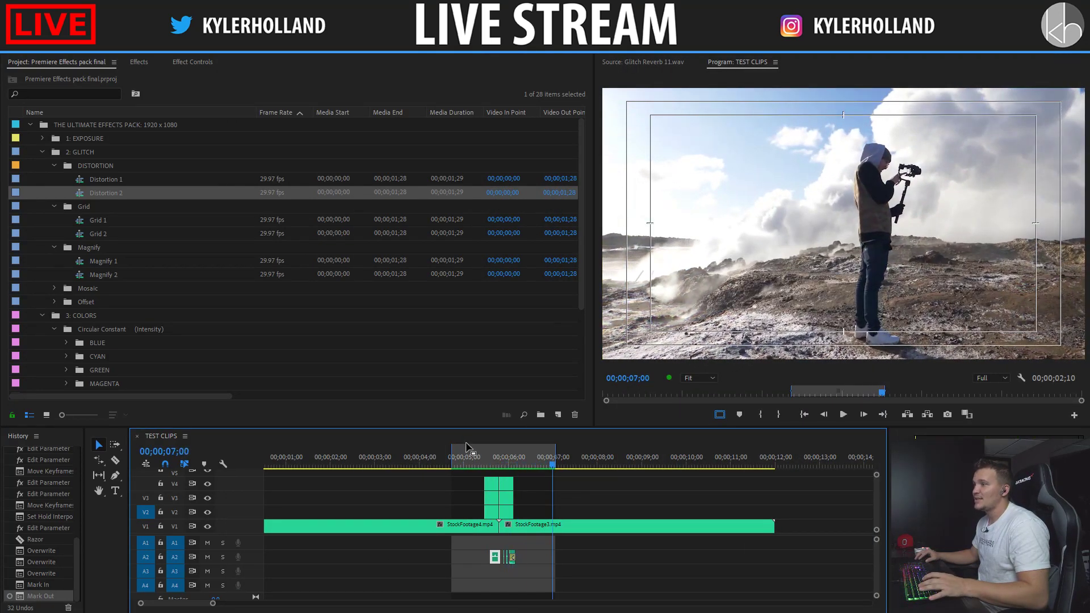
{"action": "key", "text": "ctrl+shift+space"}
{"action": "key", "text": "space"}
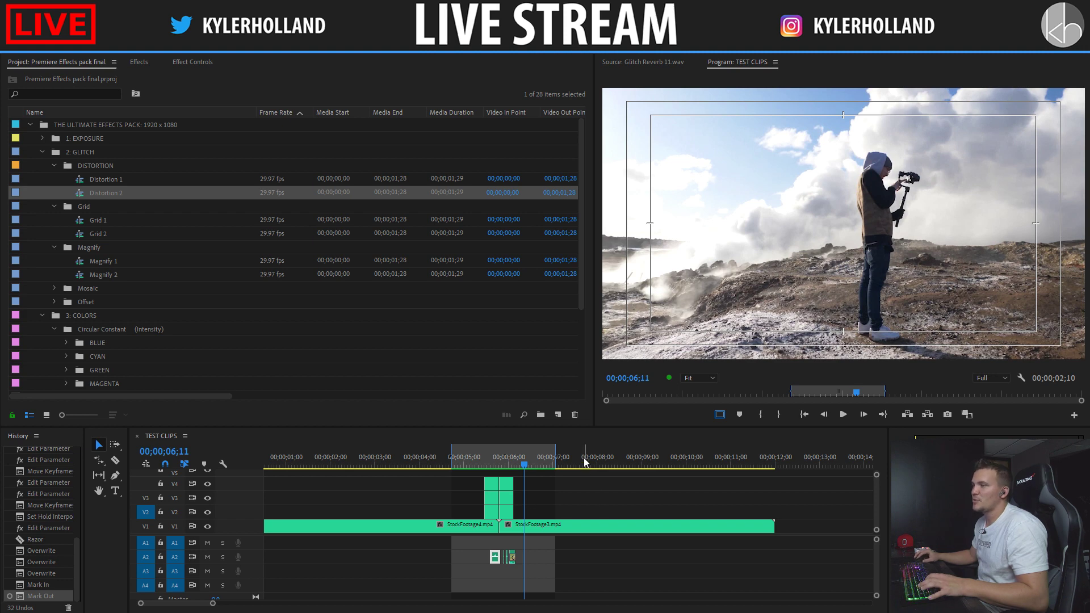
Step: Open the second Distortion 2 layer's source, save the project and replay the TEST CLIPS transition from 00;00;03;16
{"action": "double_click", "coordinate": [505, 486]}
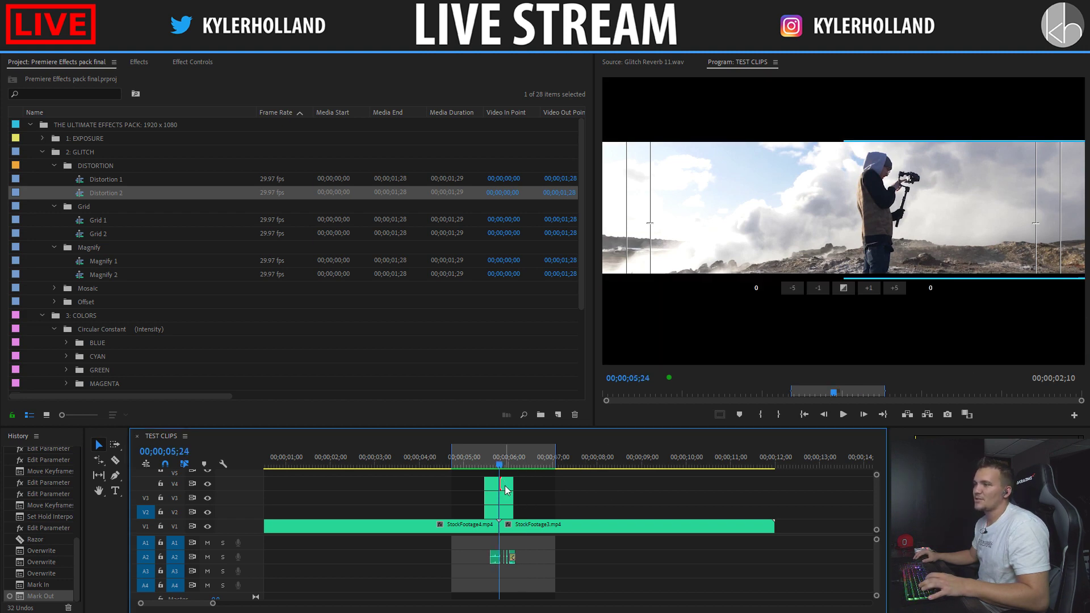
{"action": "double_click", "coordinate": [510, 483]}
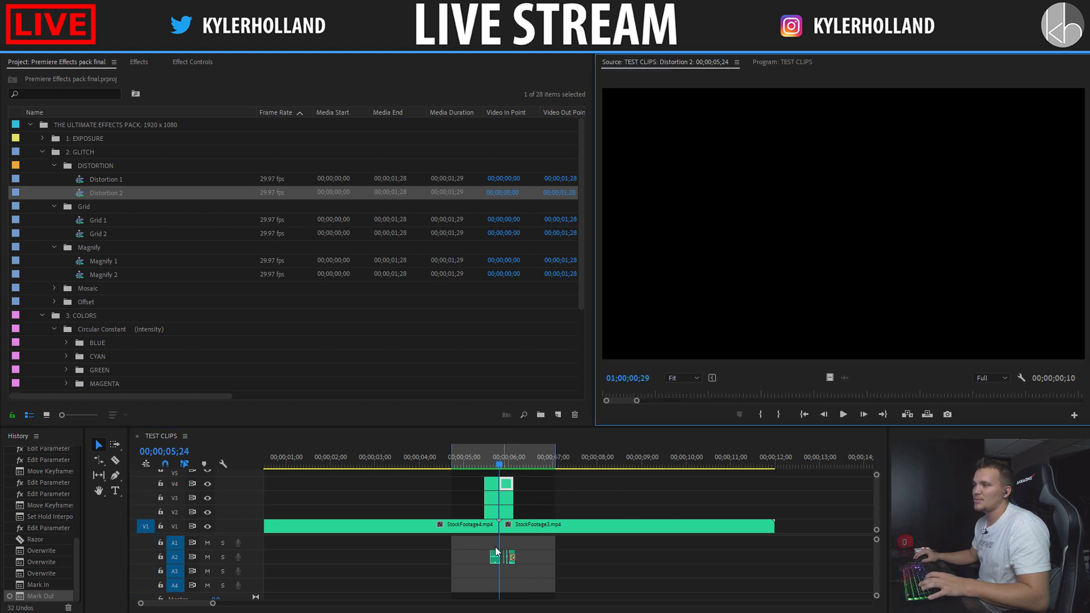
{"action": "left_click", "coordinate": [281, 498]}
{"action": "left_click", "coordinate": [400, 462]}
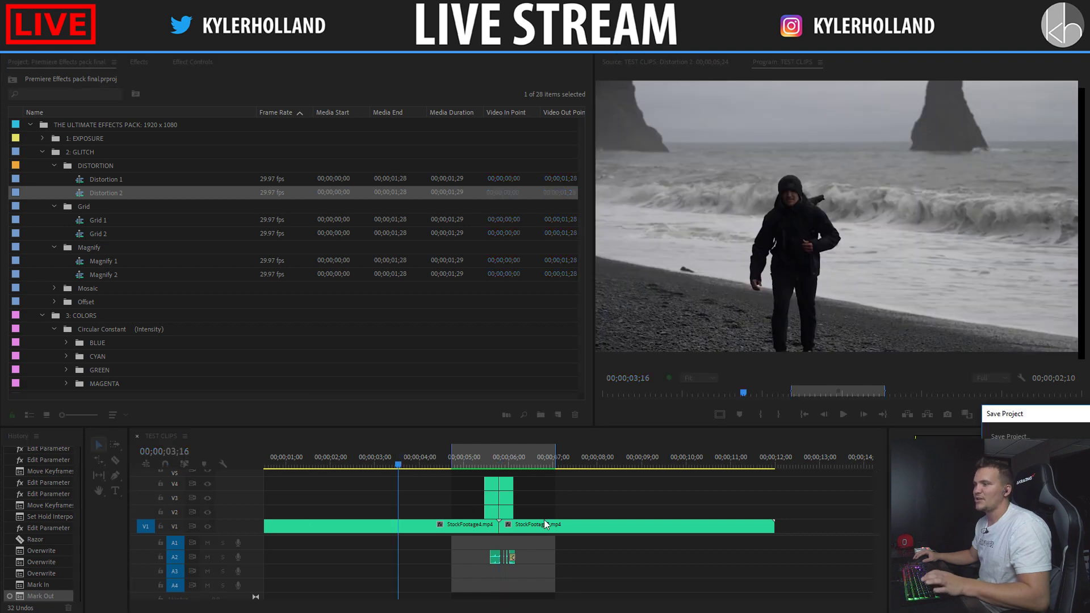
{"action": "key", "text": "space"}
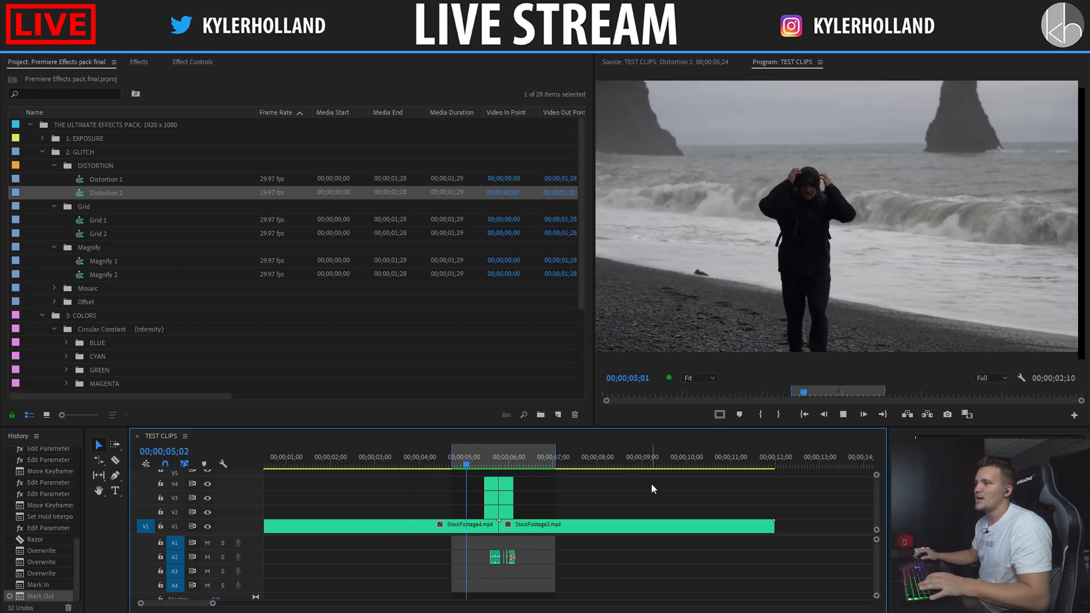
{"action": "key", "text": "space"}
Step: Delete the stacked transition layers on V2 to V4 and the sound effects on A2 in TEST CLIPS, and save the project
{"action": "left_click_drag", "start_coordinate": [559, 479], "coordinate": [474, 515]}
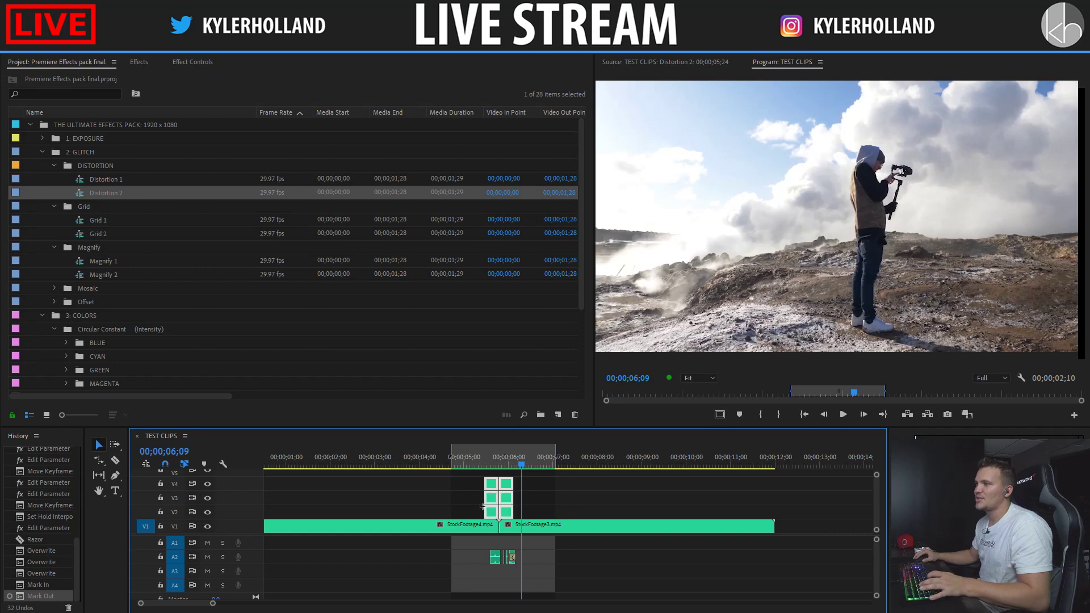
{"action": "key", "text": "Delete"}
{"action": "left_click", "coordinate": [502, 556]}
{"action": "key", "text": "Delete"}
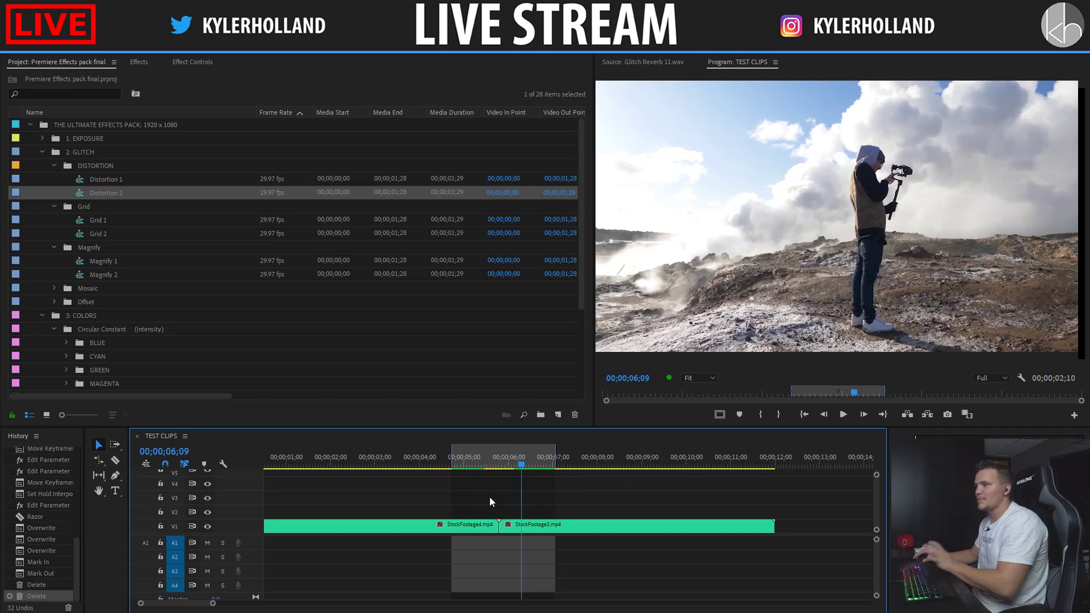
{"action": "left_click", "coordinate": [490, 457]}
{"action": "left_click", "coordinate": [487, 452]}
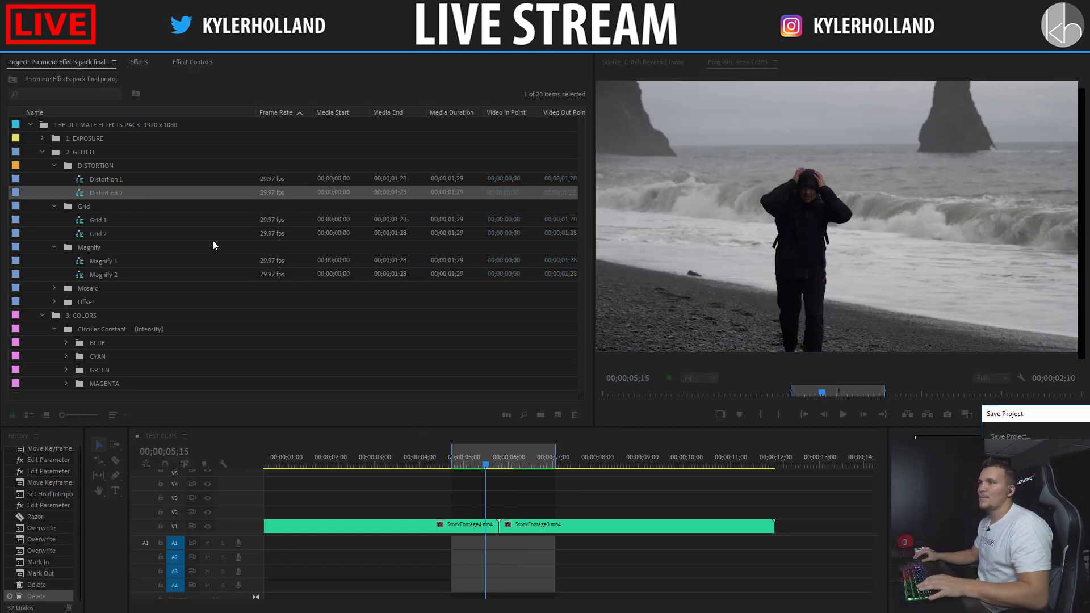
Step: Rename the Magnify bin under 2: GLITCH as "Magnify + Sound"
{"action": "left_click", "coordinate": [116, 247]}
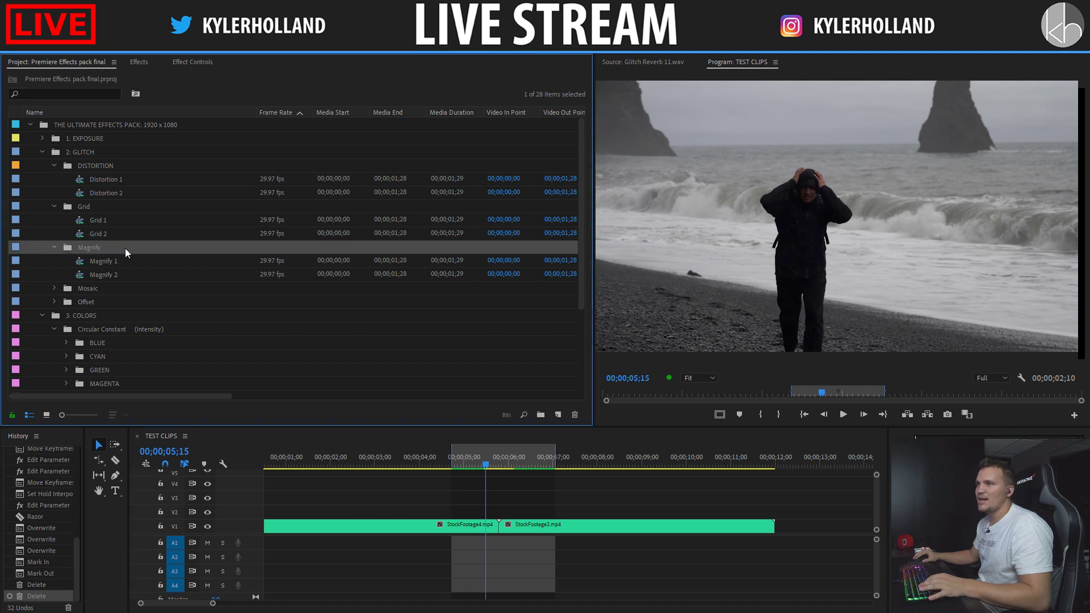
{"action": "left_click", "coordinate": [110, 259]}
{"action": "left_click", "coordinate": [105, 250]}
{"action": "left_click", "coordinate": [105, 249]}
{"action": "type", "text": "+"}
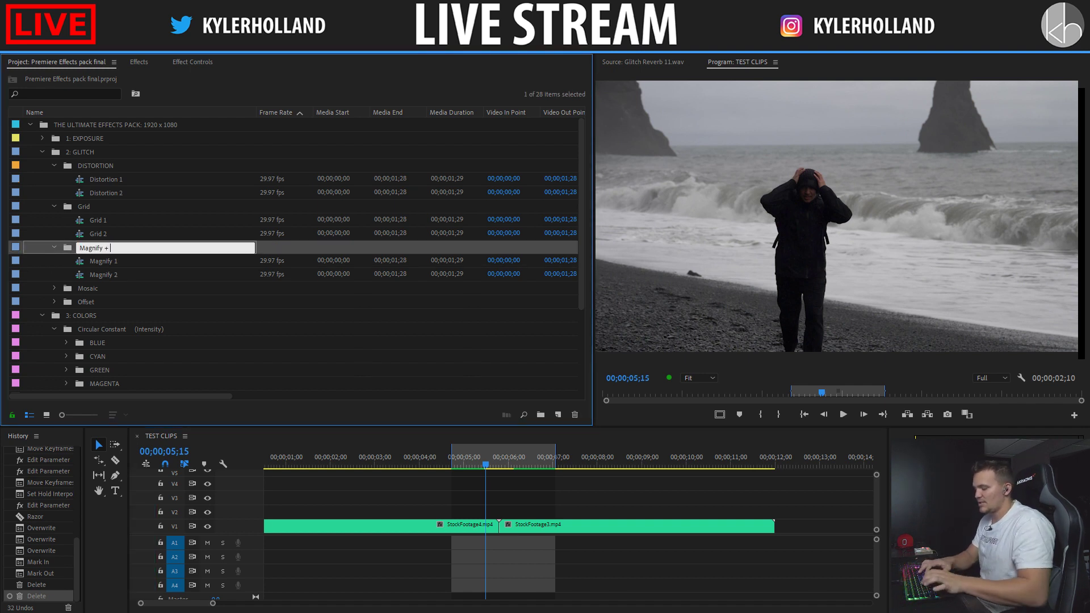
{"action": "type", "text": " Sound"}
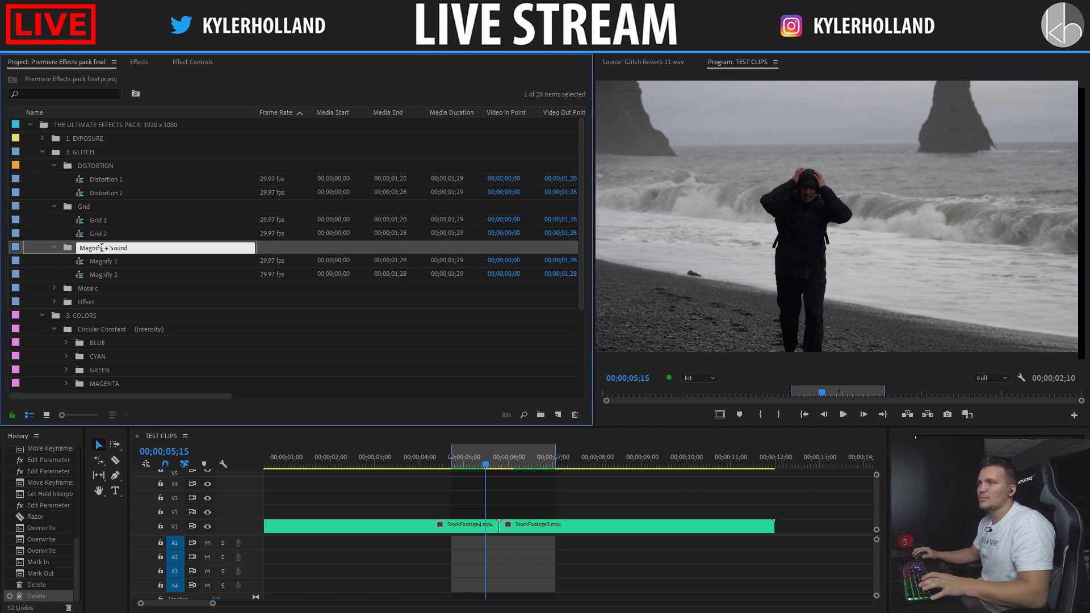
{"action": "key", "text": "Return"}
Step: Expand the Mosaic bin and delete the nested bin named Bin inside it
{"action": "left_click", "coordinate": [92, 293]}
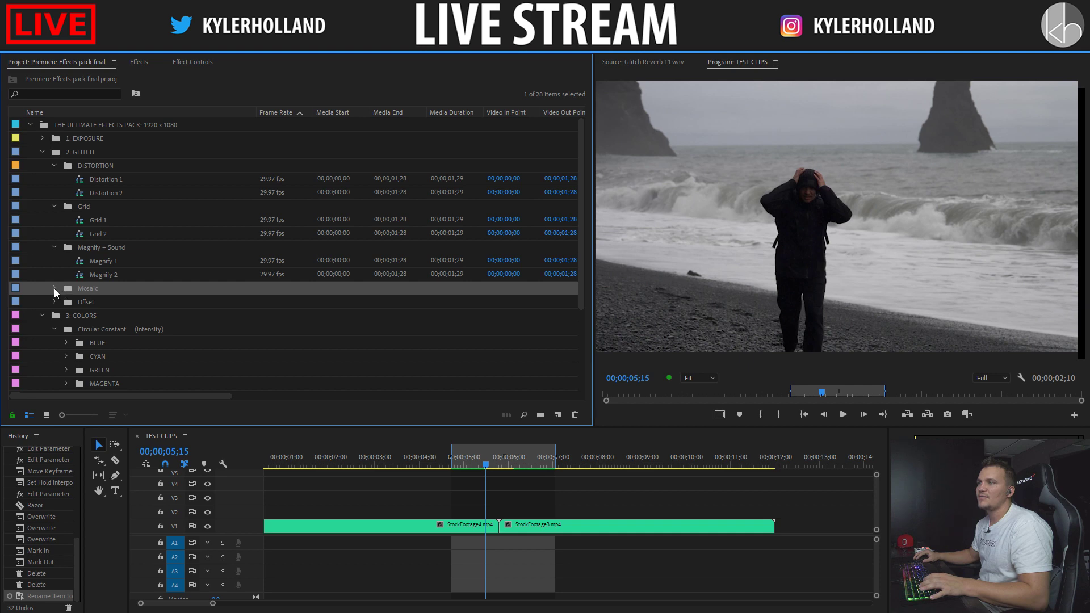
{"action": "left_click", "coordinate": [53, 288]}
{"action": "left_click", "coordinate": [80, 308]}
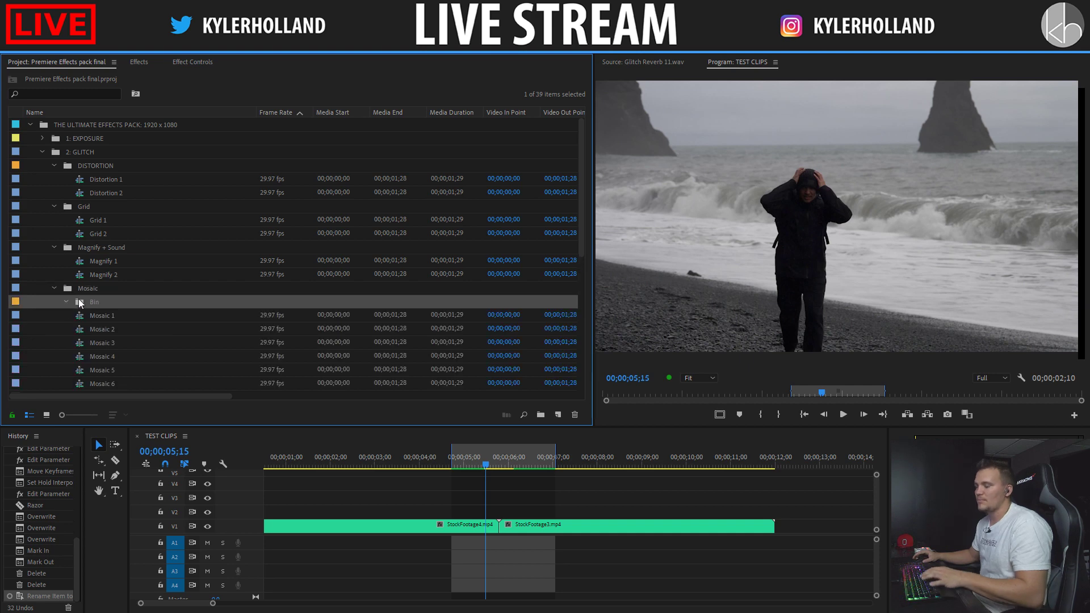
{"action": "key", "text": "Delete"}
Step: Open the Mosaic 1 sequence and play through its transition to review the effect and sound
{"action": "double_click", "coordinate": [181, 308]}
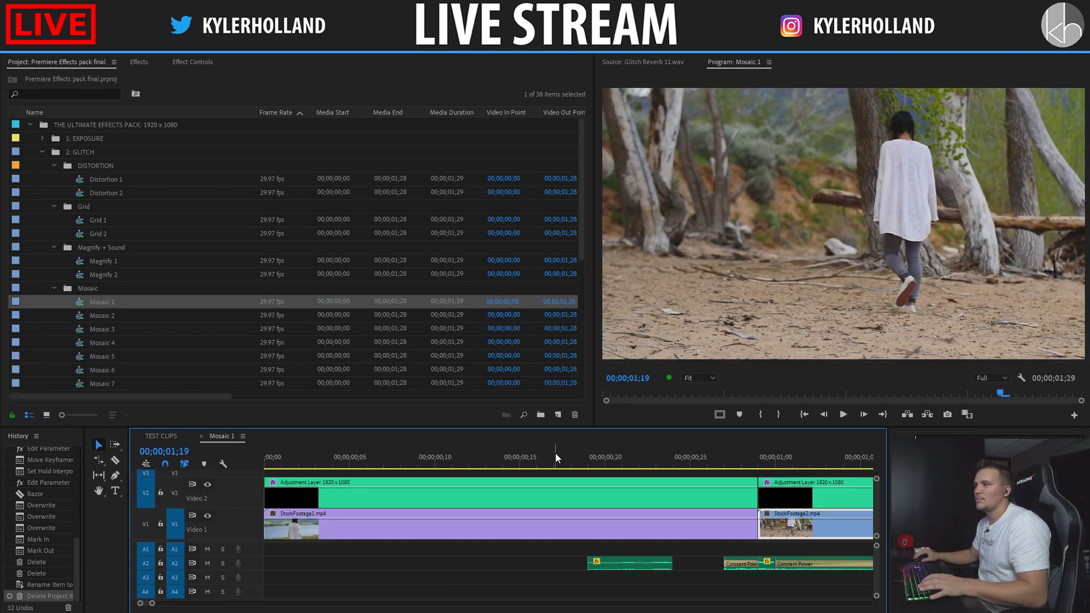
{"action": "left_click_drag", "start_coordinate": [555, 452], "coordinate": [535, 461]}
{"action": "key", "text": "space"}
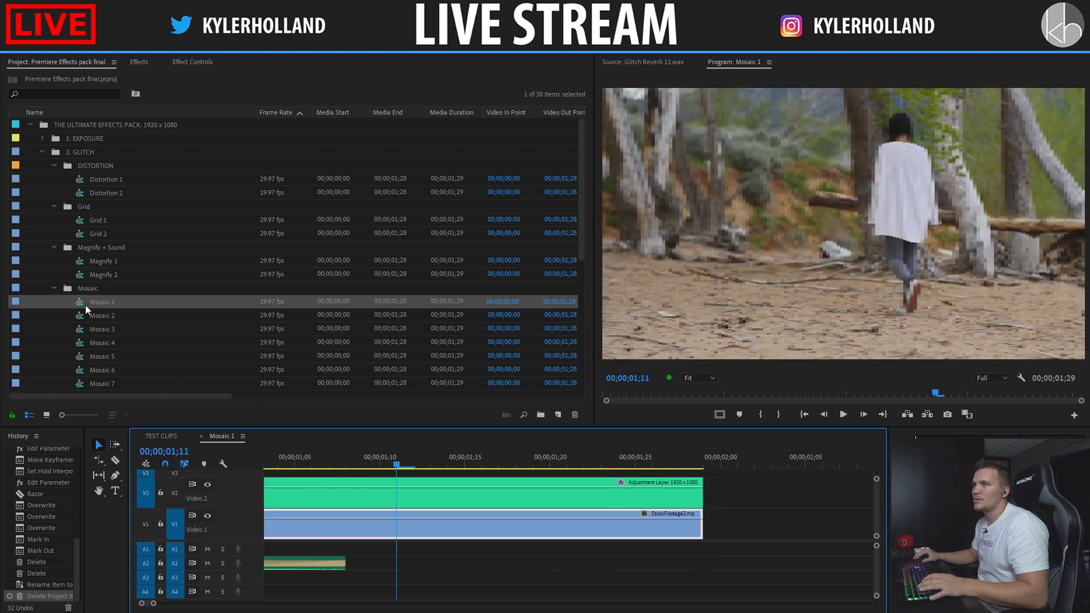
Step: Rename the Mosaic bin as "Mosaic + Sound"
{"action": "left_click", "coordinate": [106, 289]}
{"action": "left_click", "coordinate": [106, 288]}
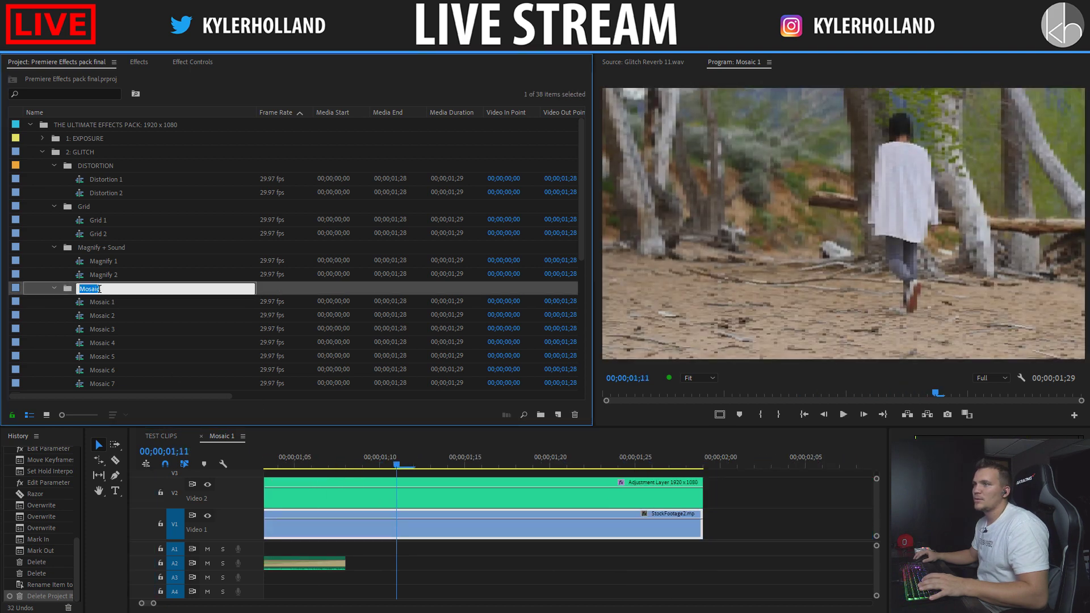
{"action": "type", "text": "+ Sou"}
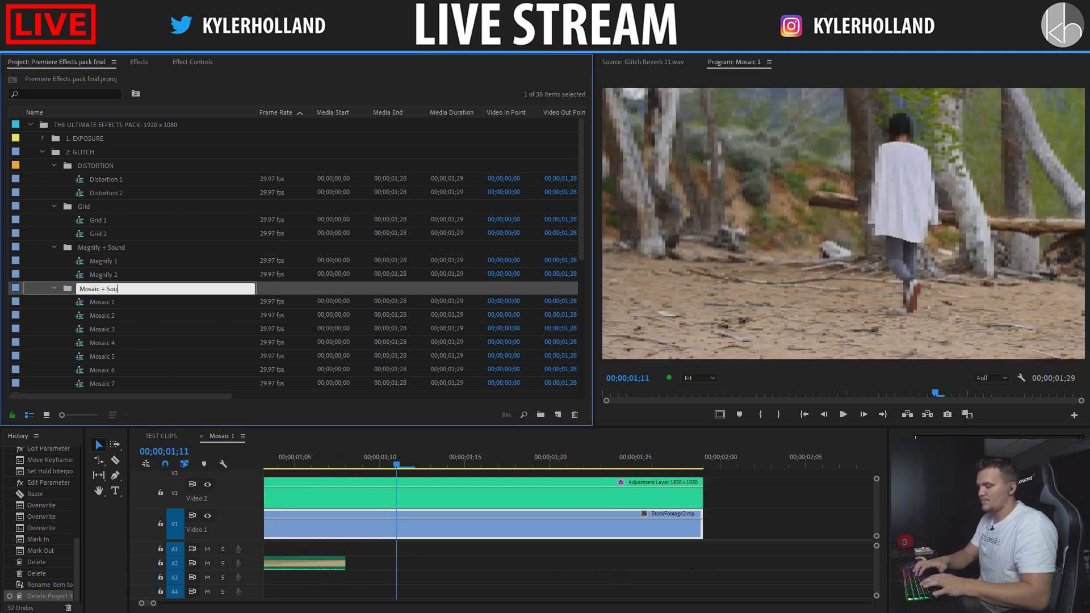
{"action": "type", "text": "nd"}
{"action": "key", "text": "Return"}
Step: Collapse the Mosaic + Sound, Magnify + Sound, Grid and DISTORTION bins
{"action": "left_click", "coordinate": [50, 284]}
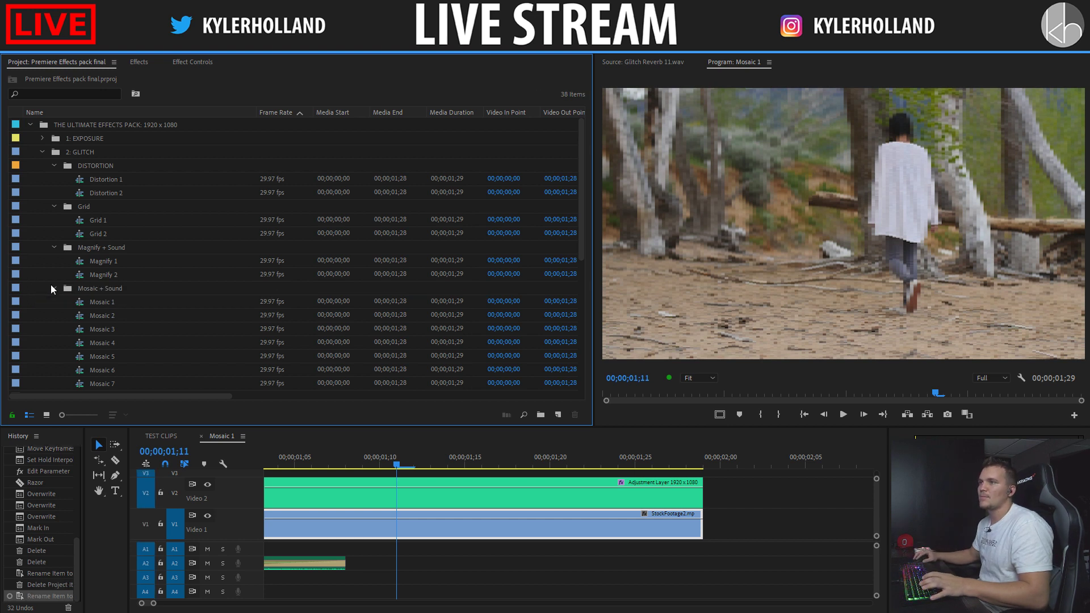
{"action": "left_click", "coordinate": [55, 288]}
{"action": "left_click", "coordinate": [55, 247]}
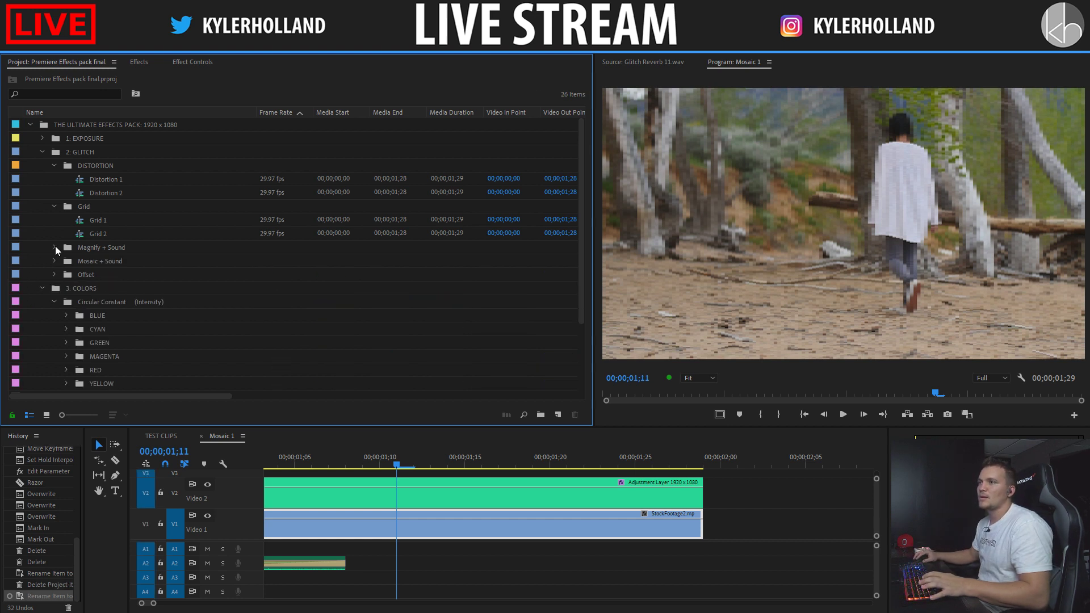
{"action": "left_click", "coordinate": [54, 207]}
{"action": "left_click", "coordinate": [54, 165]}
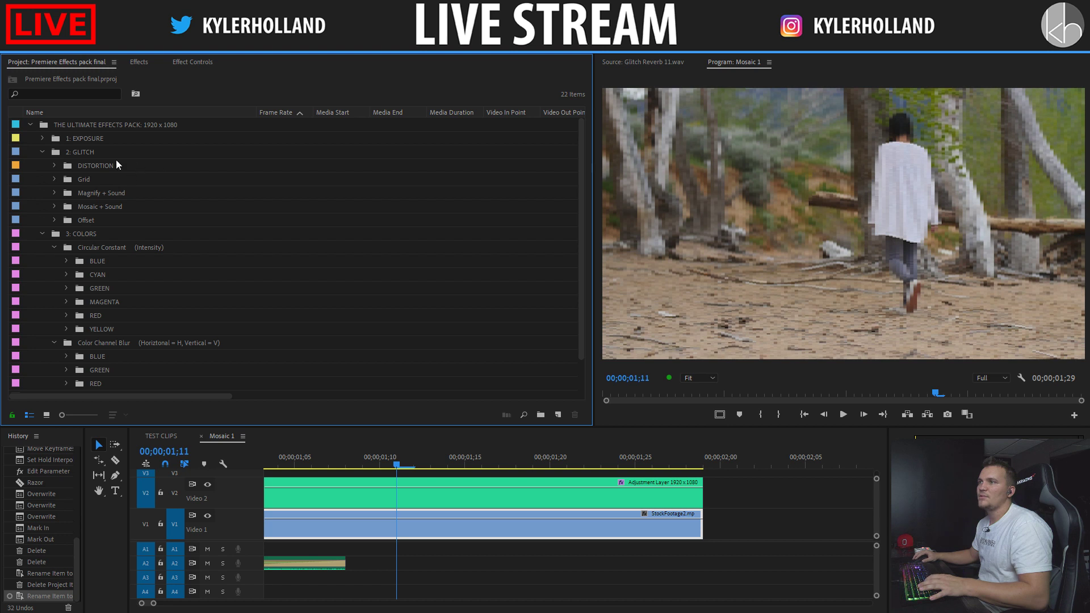
Step: Rename the DISTORTION bin as "Distortion", leaving the Grid bin's name as it is
{"action": "left_click", "coordinate": [102, 166]}
{"action": "left_click", "coordinate": [107, 165]}
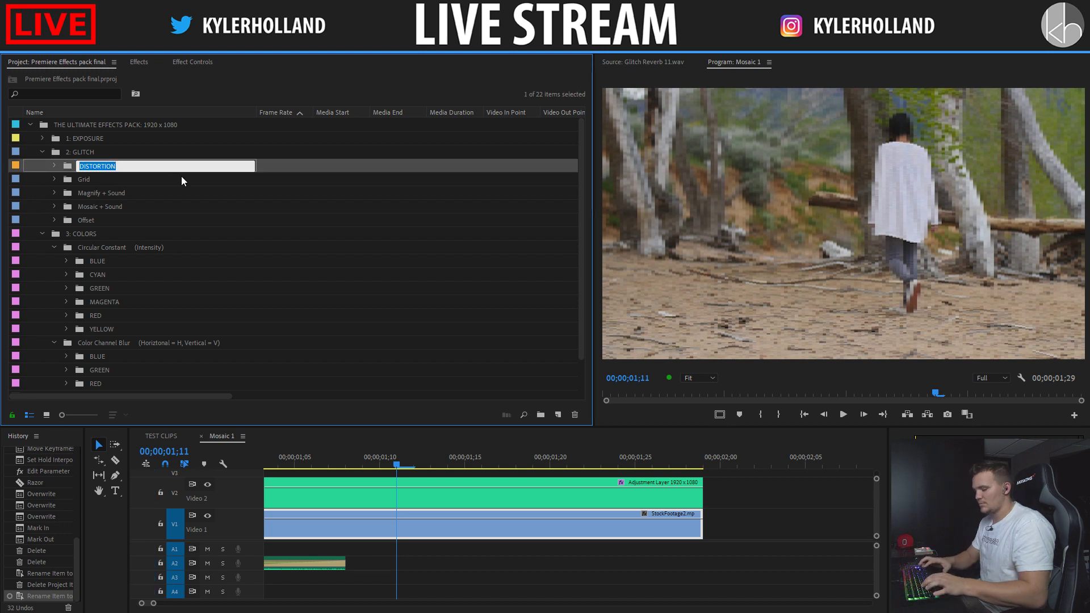
{"action": "type", "text": "Distortion"}
{"action": "key", "text": "Tab"}
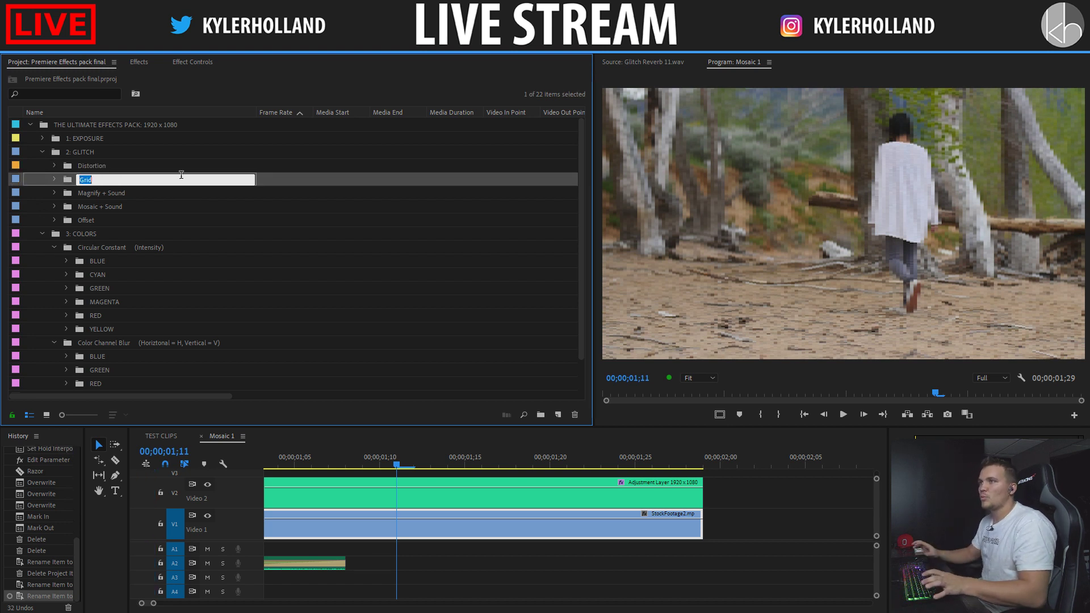
{"action": "left_click", "coordinate": [104, 166]}
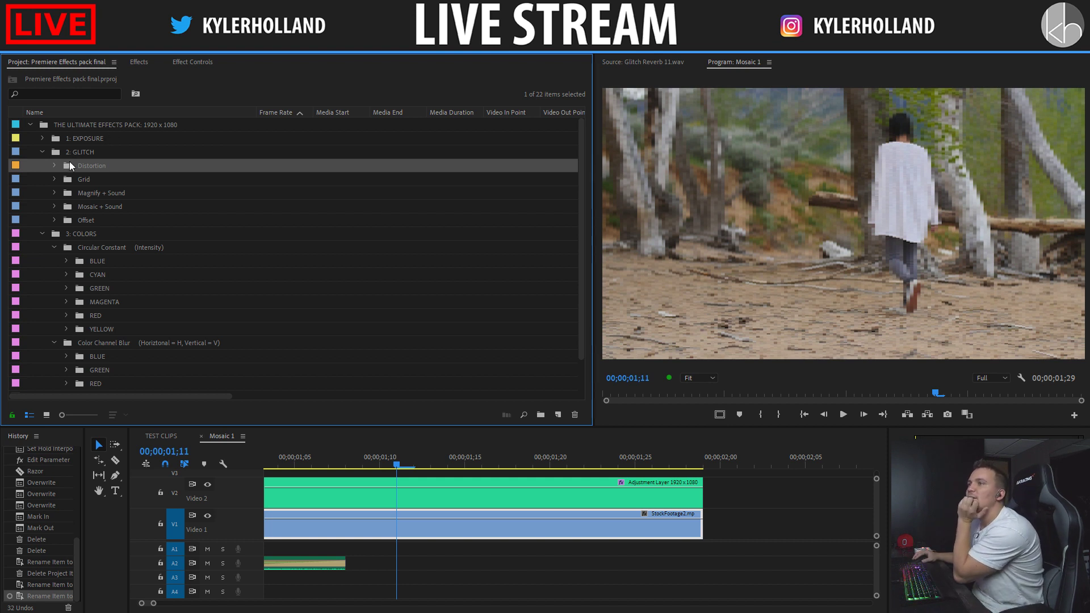
Step: Give the Distortion bin the same blue label colour as the other glitch bins, and collapse it and the 3: COLORS bin
{"action": "left_click", "coordinate": [52, 166]}
{"action": "right_click", "coordinate": [40, 168]}
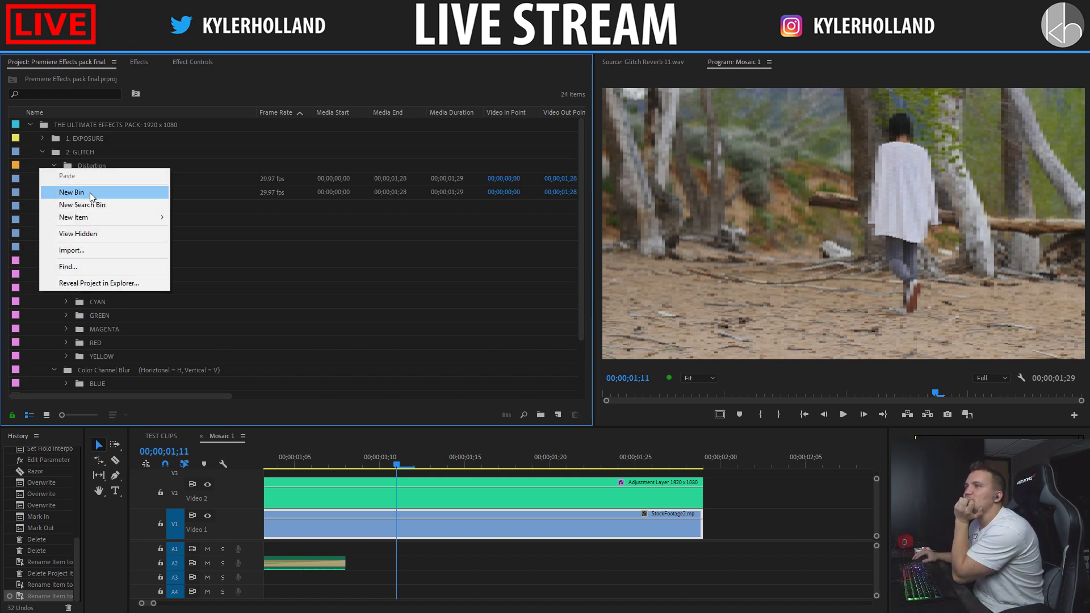
{"action": "left_click", "coordinate": [128, 163]}
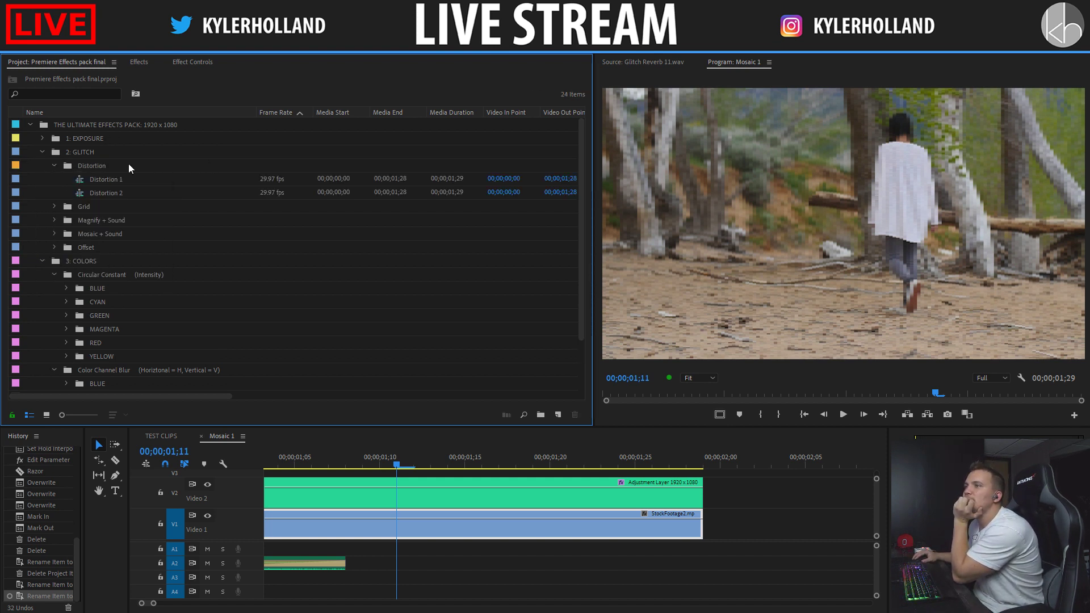
{"action": "right_click", "coordinate": [97, 166]}
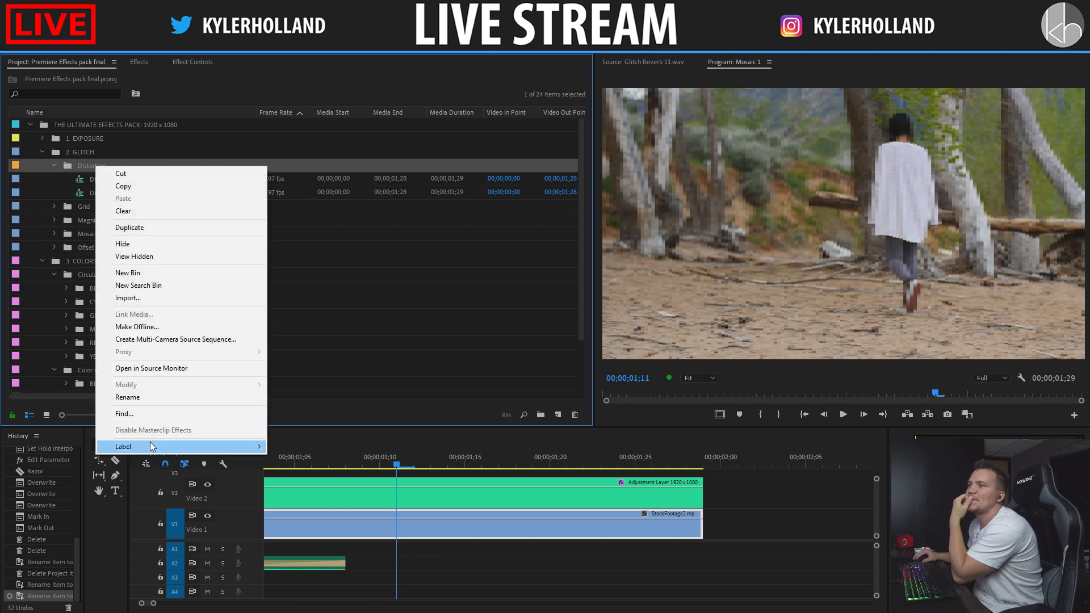
{"action": "mouse_move", "coordinate": [227, 446]}
{"action": "left_click", "coordinate": [285, 475]}
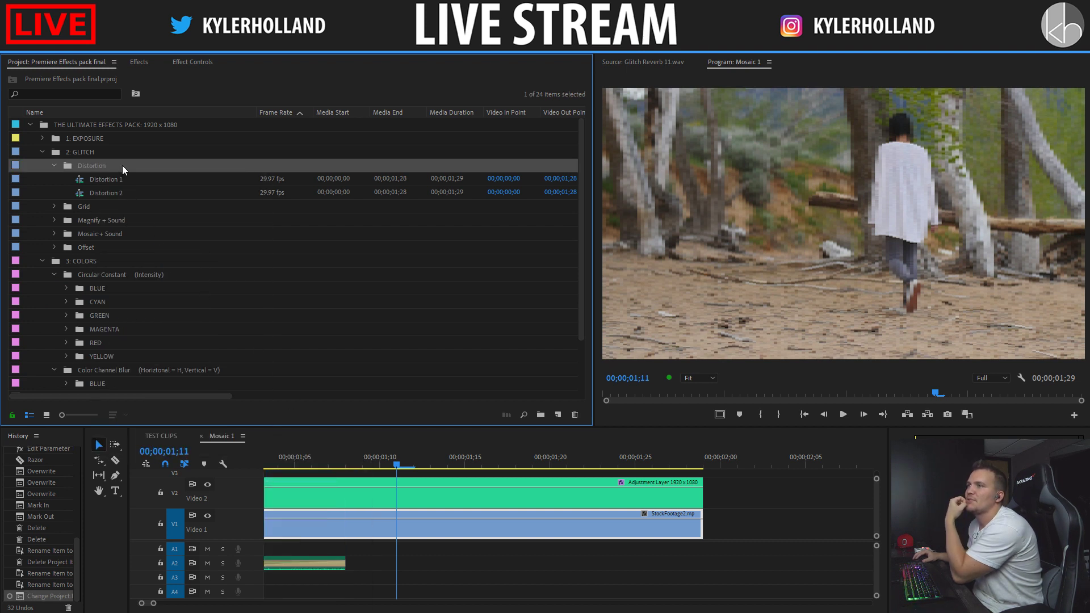
{"action": "left_click", "coordinate": [55, 165]}
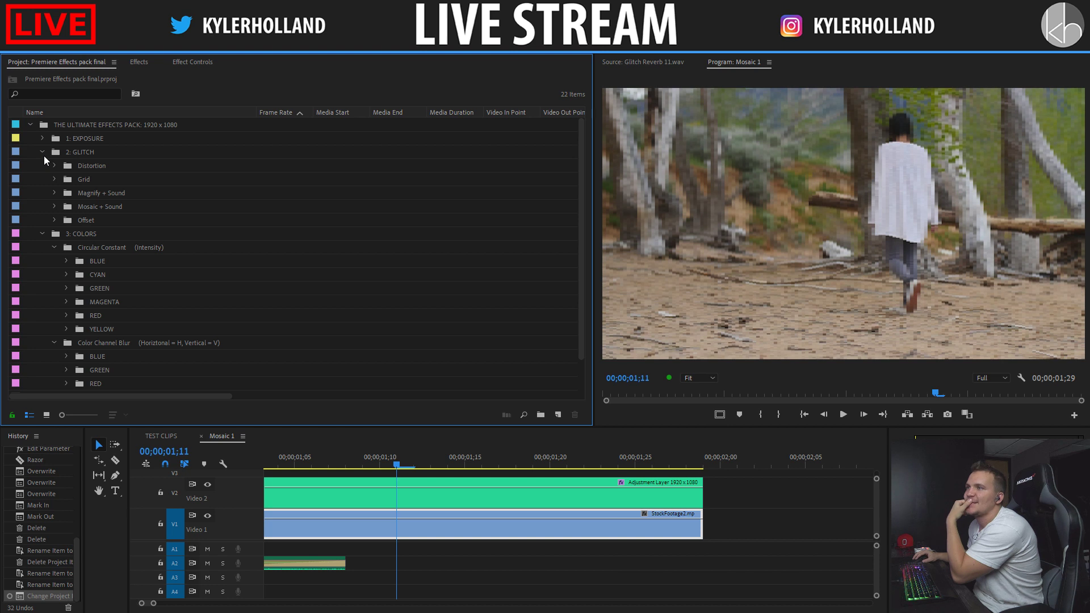
{"action": "left_click", "coordinate": [43, 234]}
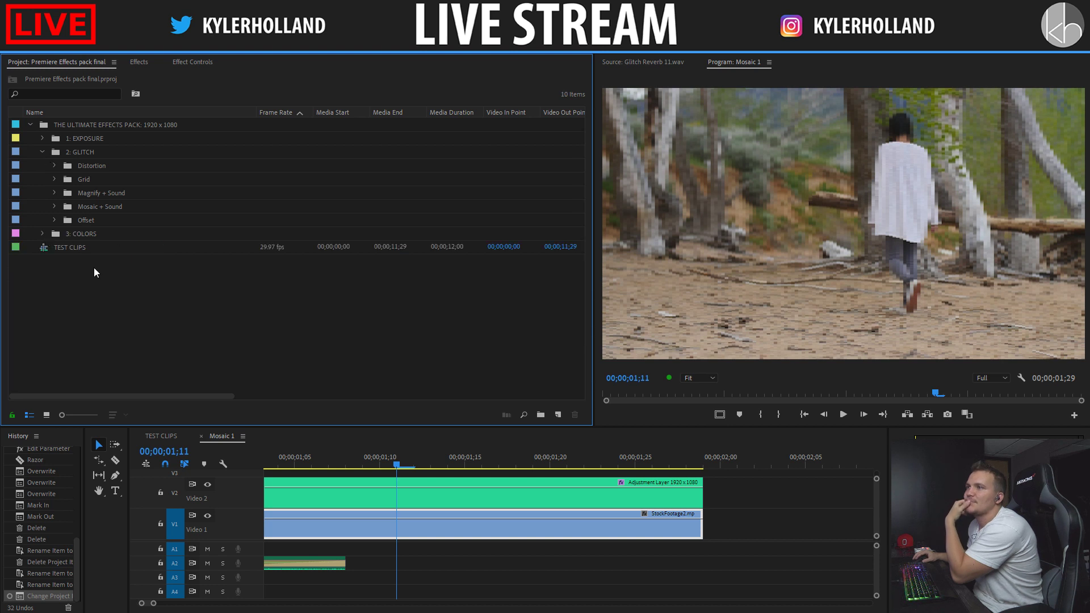
Step: Duplicate the Distortion 2 sequence in the Distortion bin and rename the copy as "Distortion 3"
{"action": "left_click", "coordinate": [80, 169]}
{"action": "left_click", "coordinate": [54, 167]}
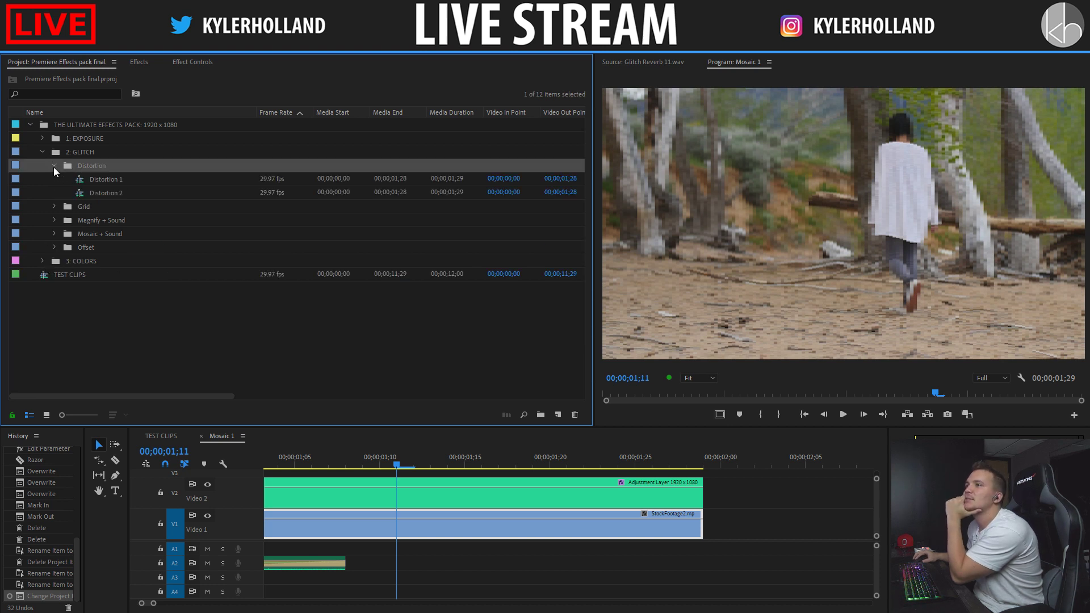
{"action": "right_click", "coordinate": [109, 193]}
{"action": "left_click", "coordinate": [142, 256]}
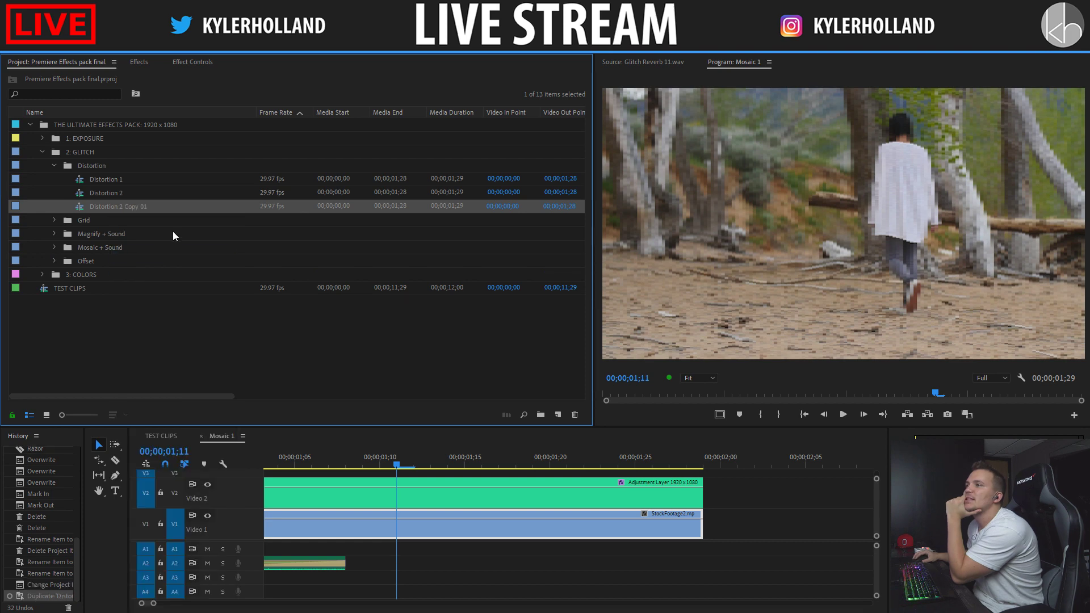
{"action": "left_click", "coordinate": [110, 205]}
{"action": "left_click", "coordinate": [110, 205]}
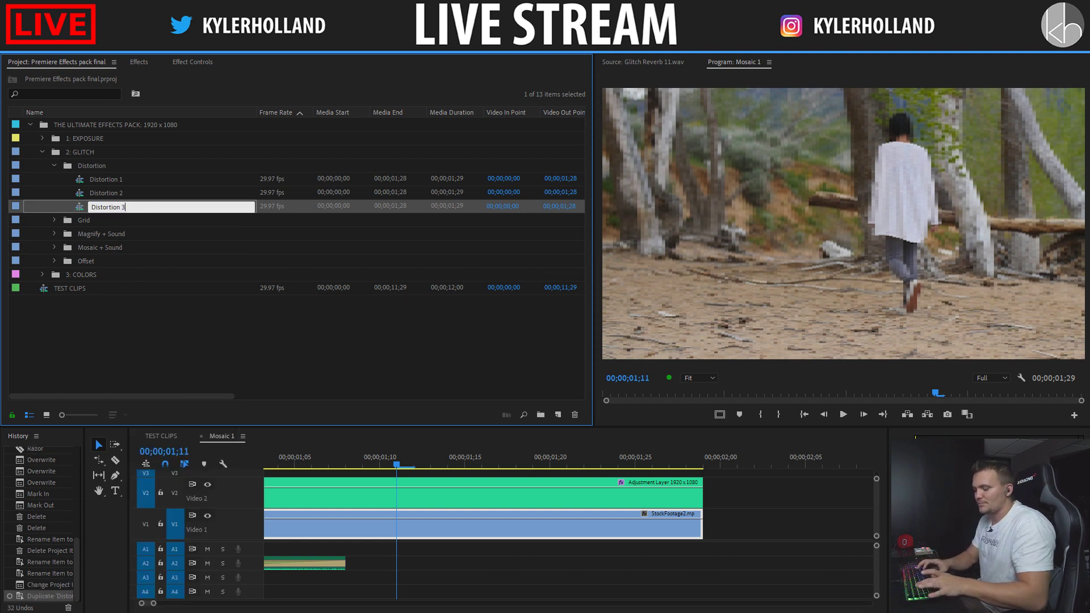
{"action": "type", "text": "3"}
{"action": "key", "text": "Return"}
Step: Open the Distortion 3 sequence, join the through edit in its V2 adjustment layer and rename that clip as "Distortion 3"
{"action": "double_click", "coordinate": [79, 206]}
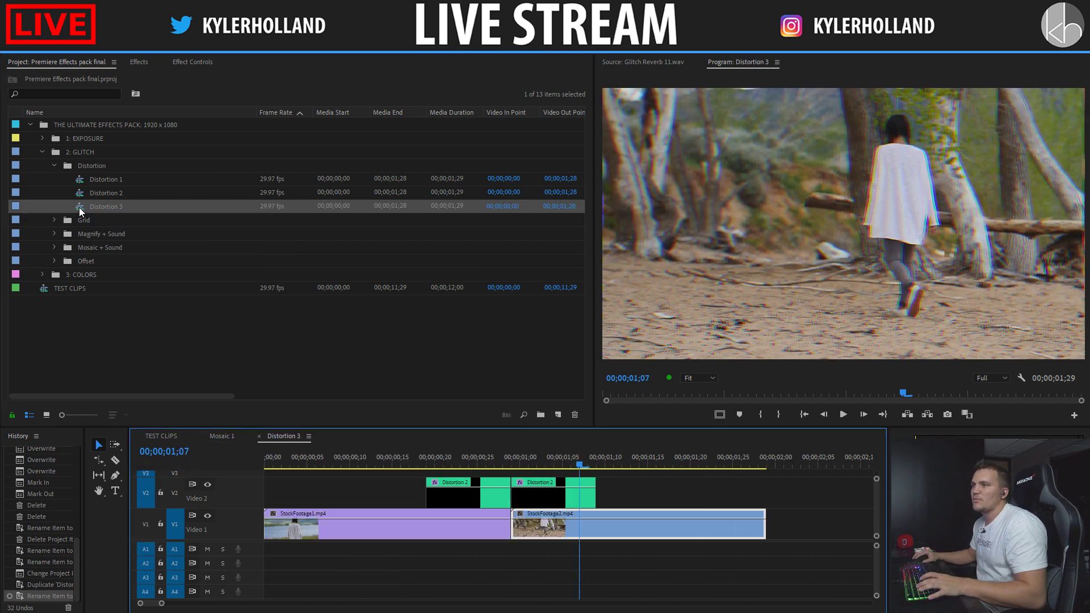
{"action": "right_click", "coordinate": [500, 493]}
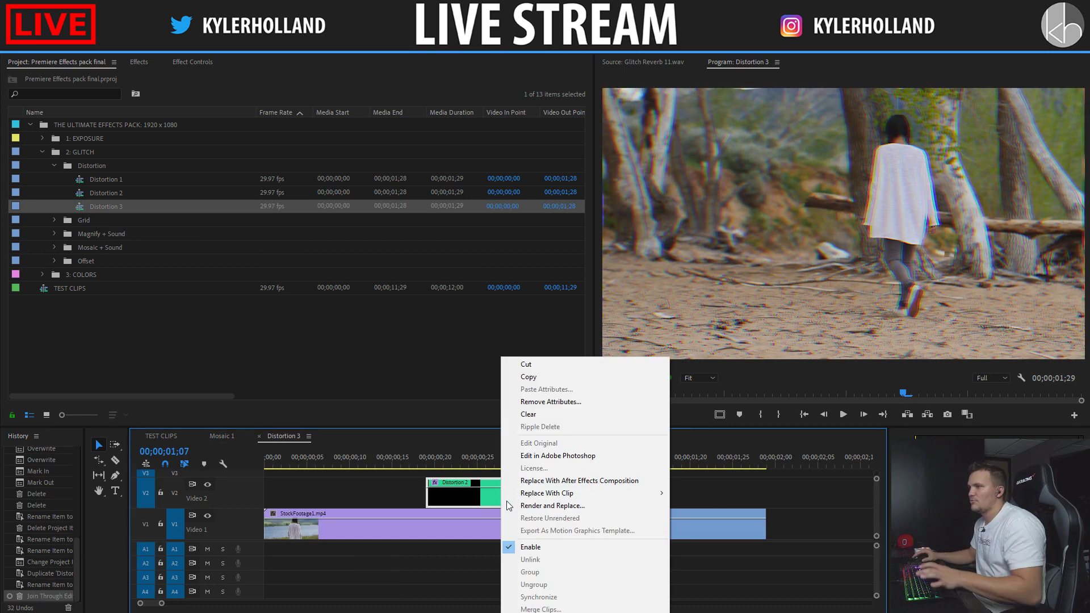
{"action": "left_click", "coordinate": [520, 612]}
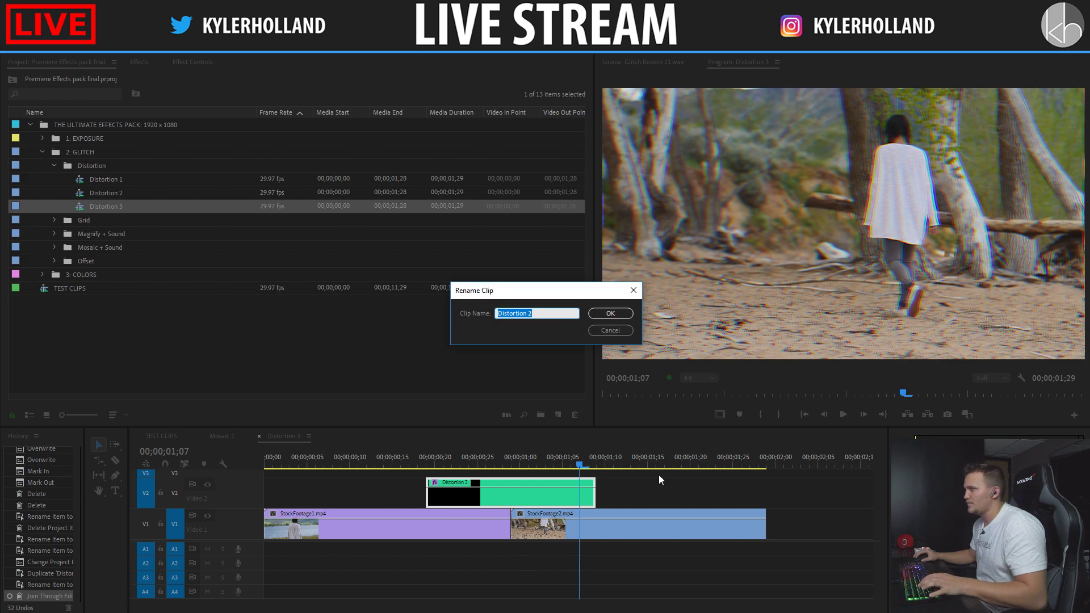
{"action": "key", "text": "Right"}
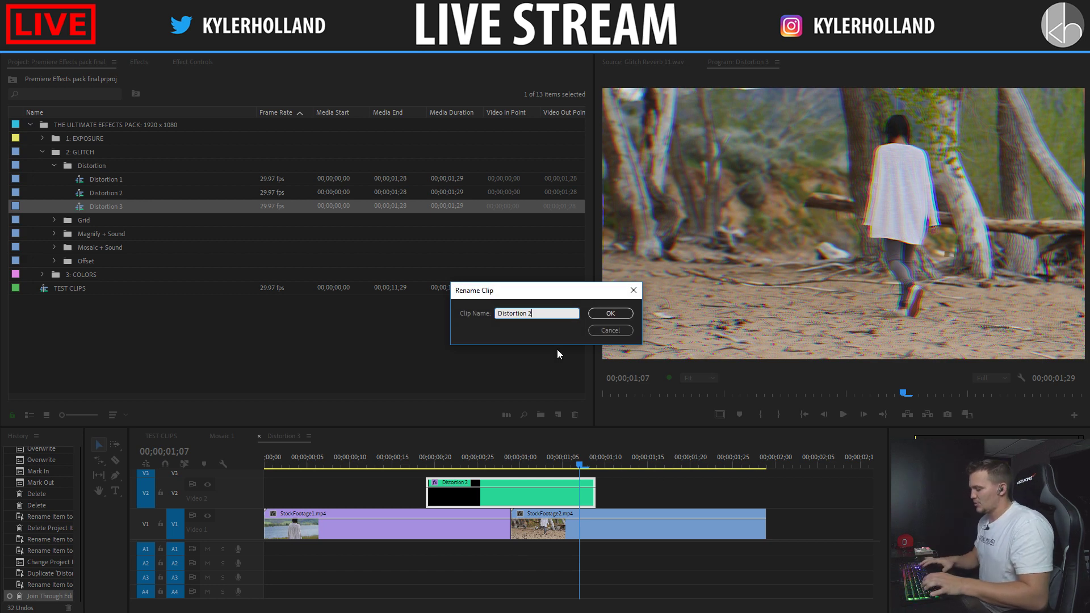
{"action": "key", "text": "BackSpace"}
{"action": "key", "text": "Return"}
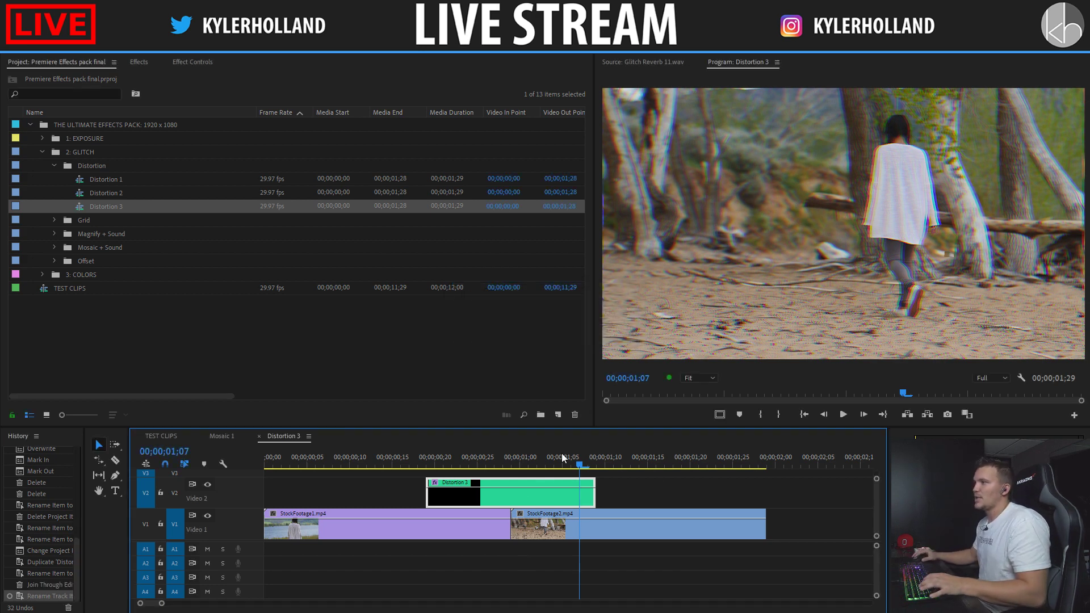
Step: Preview the Distortion 3 transition, and remove all Color Distortion keyframes from the layer's VR Digital Glitch effect
{"action": "left_click", "coordinate": [435, 459]}
{"action": "key", "text": "space"}
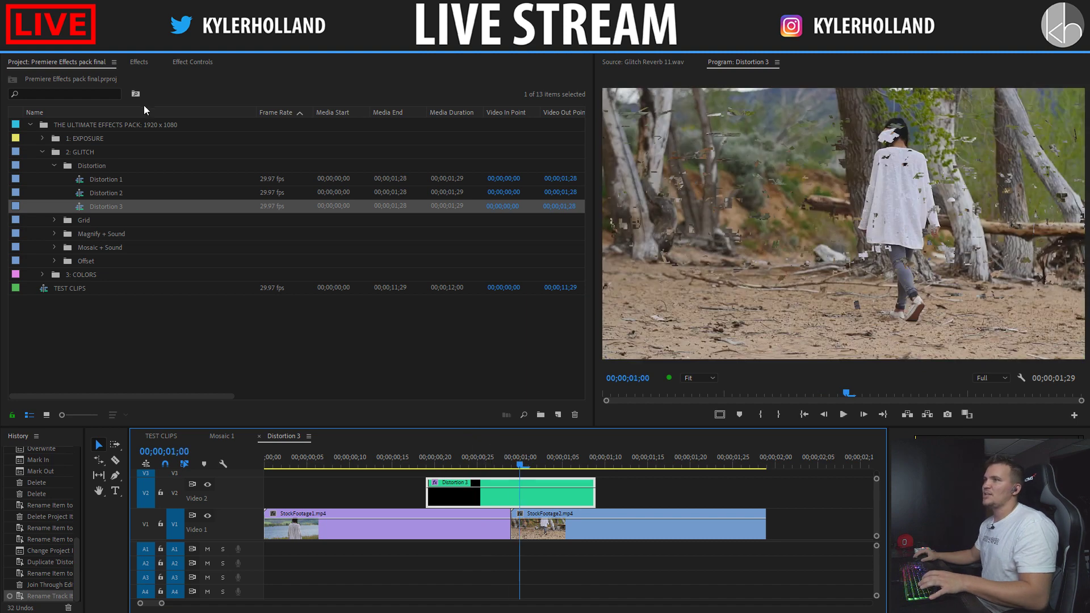
{"action": "left_click", "coordinate": [192, 62]}
{"action": "left_click", "coordinate": [55, 265]}
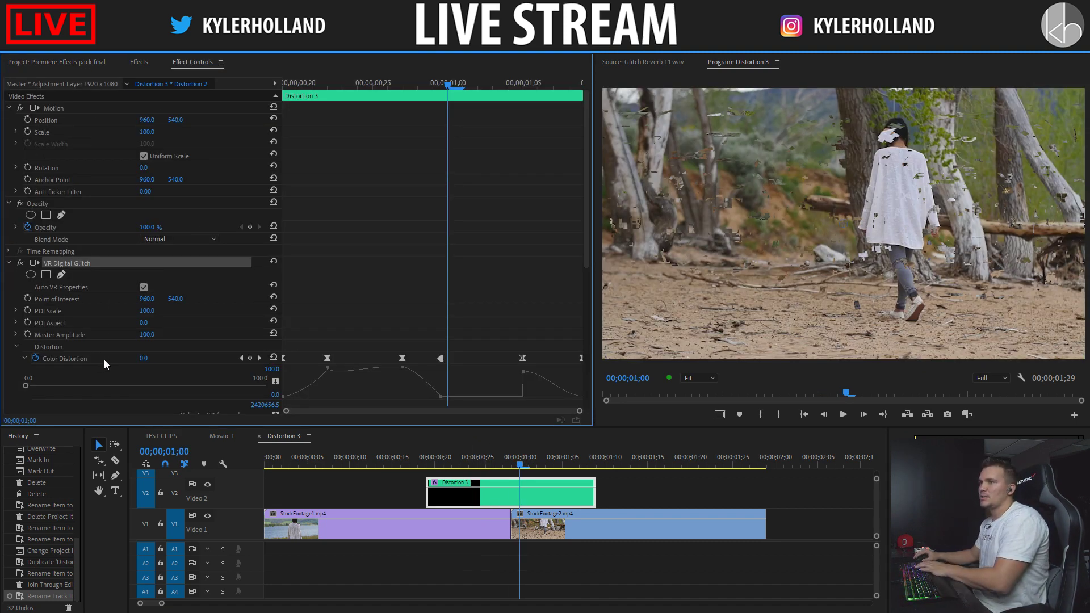
{"action": "scroll", "coordinate": [104, 360], "scroll_direction": "down", "scroll_amount": 2}
{"action": "left_click", "coordinate": [35, 324]}
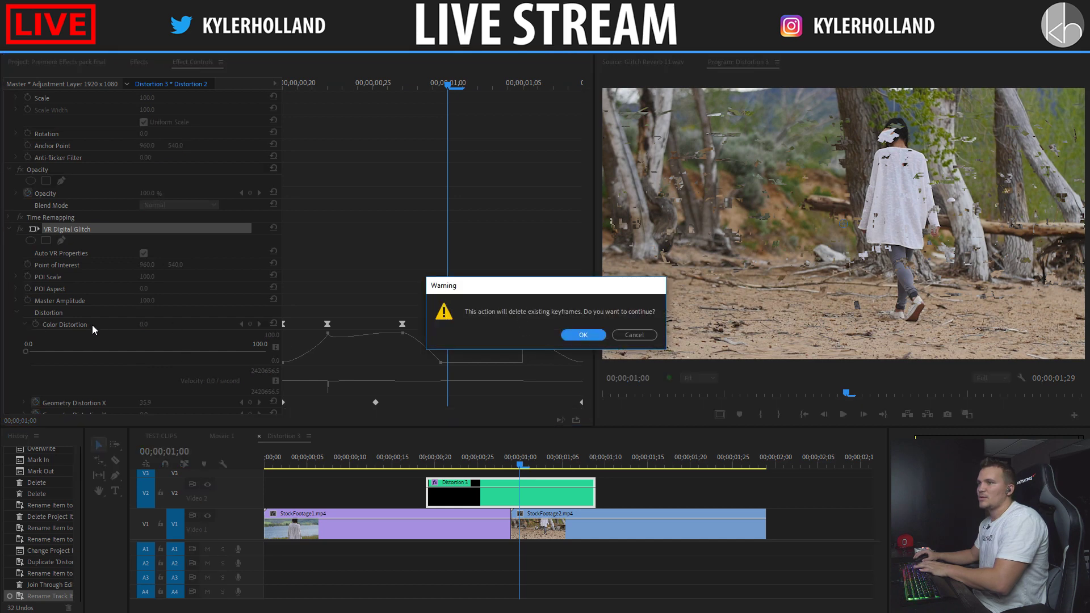
{"action": "key", "text": "Return"}
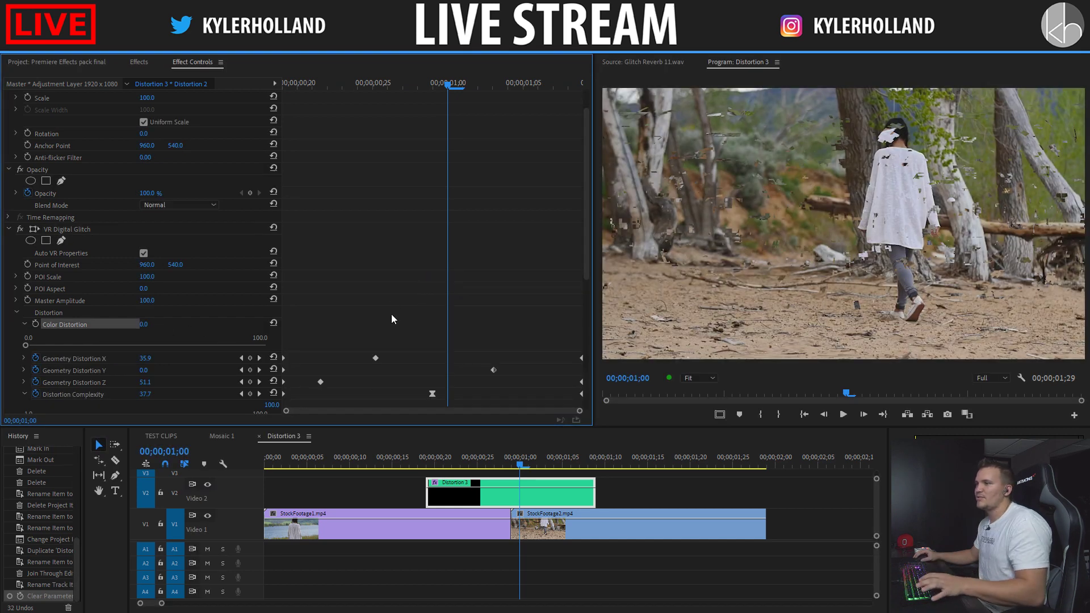
Step: Set the playhead to 00;00;00;24 and move the middle Distortion Complexity keyframe earlier, close to the layer's start
{"action": "left_click_drag", "start_coordinate": [446, 85], "coordinate": [357, 94]}
{"action": "left_click_drag", "start_coordinate": [433, 402], "coordinate": [303, 401]}
Step: Set the middle Geometry Distortion X keyframe to Hold, move it closer to the layer's start, and set the value to 1.0 at 00;00;00;24
{"action": "scroll", "coordinate": [318, 294], "scroll_direction": "down", "scroll_amount": 3}
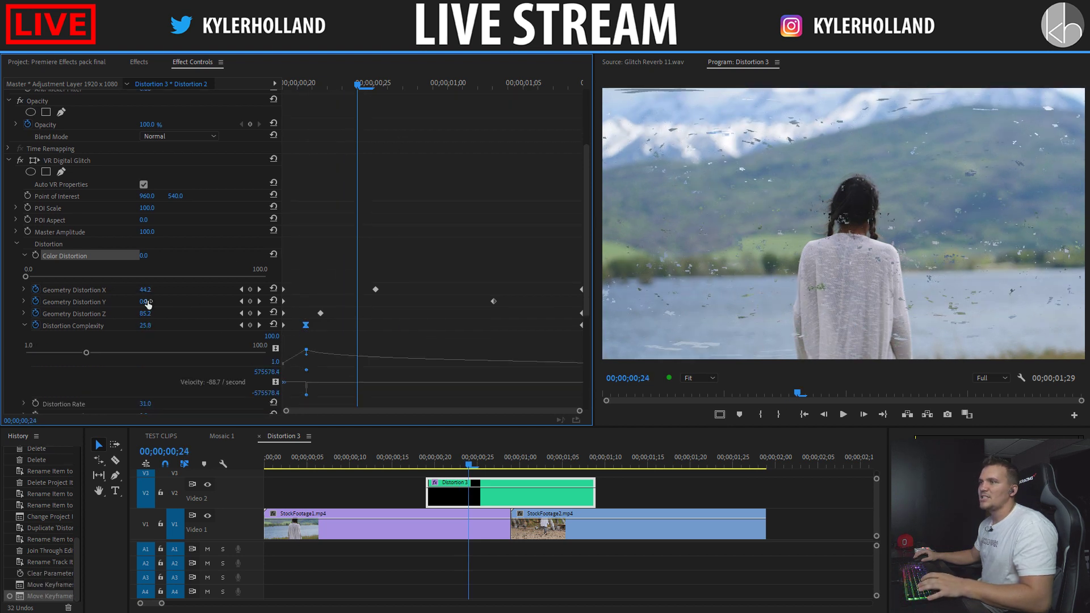
{"action": "right_click", "coordinate": [376, 289]}
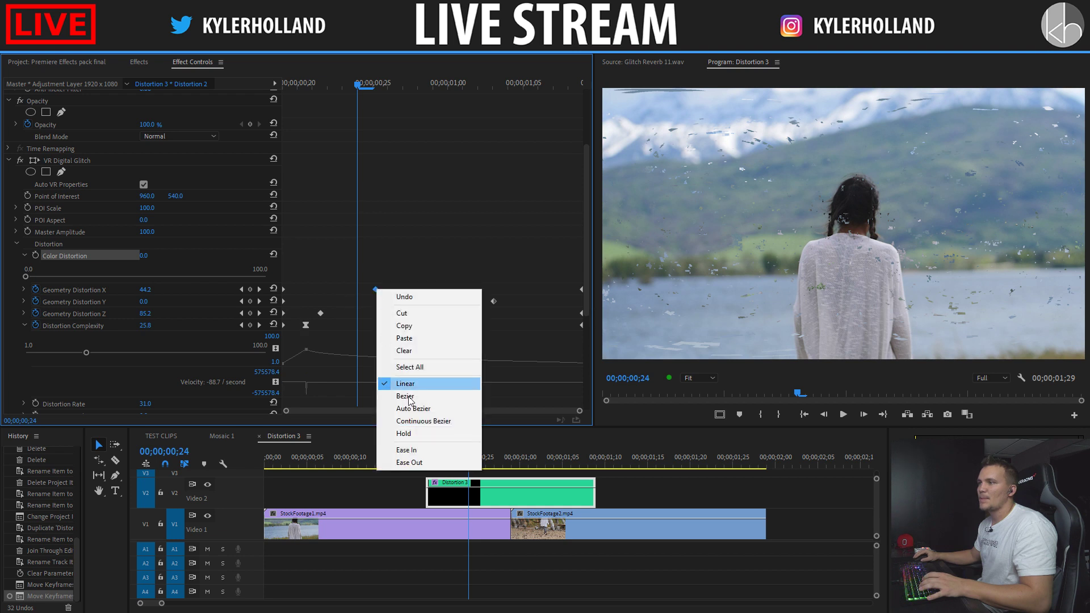
{"action": "left_click", "coordinate": [397, 430]}
{"action": "left_click_drag", "start_coordinate": [376, 289], "coordinate": [316, 289]}
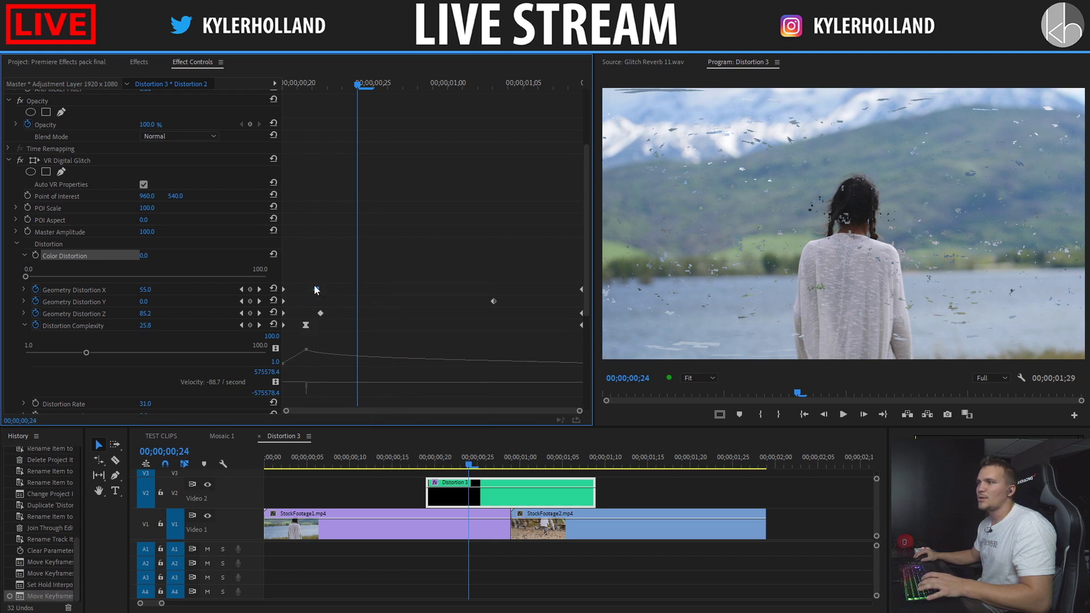
{"action": "left_click_drag", "start_coordinate": [152, 292], "coordinate": [122, 292]}
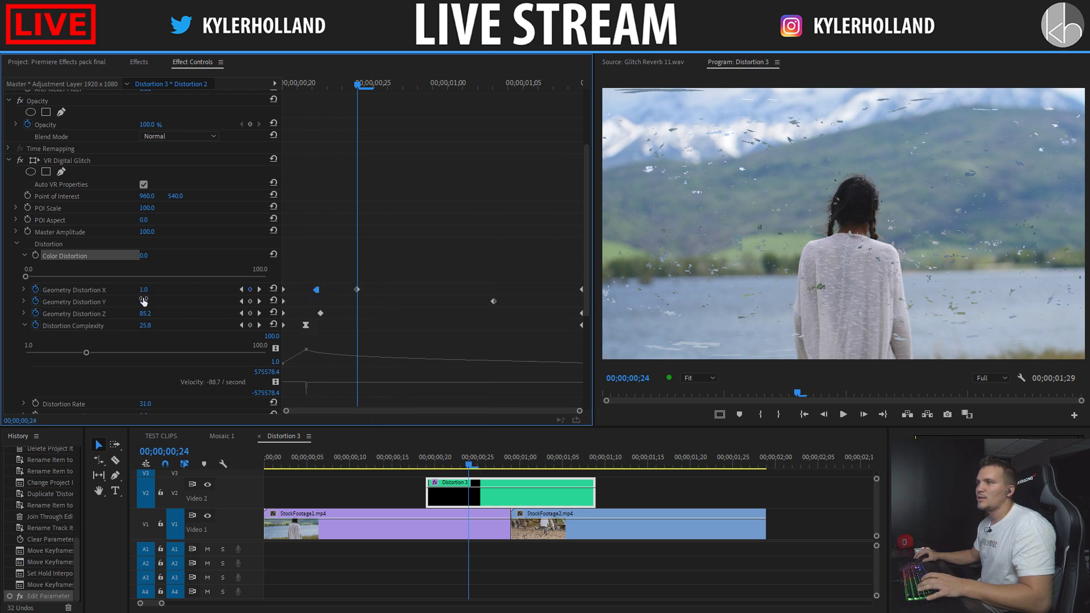
Step: Keyframe Distortion Complexity at 100 at 00;00;00;28, make it Hold, move it earlier to about 00;00;00;24, and add another 100 keyframe at 00;00;00;28
{"action": "key", "text": "space"}
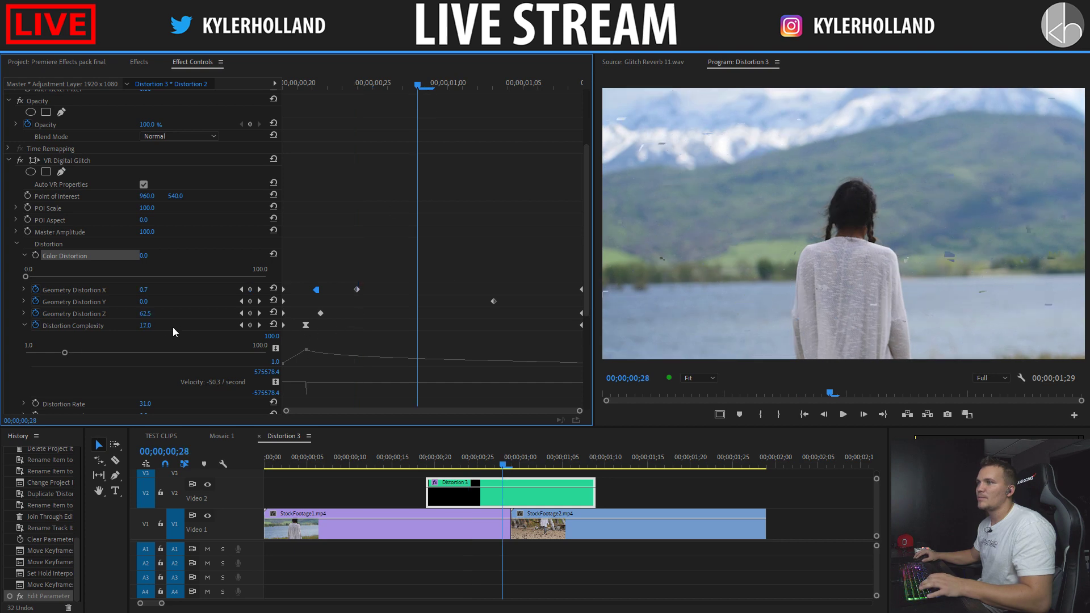
{"action": "left_click_drag", "start_coordinate": [154, 328], "coordinate": [199, 328]}
{"action": "right_click", "coordinate": [418, 326]}
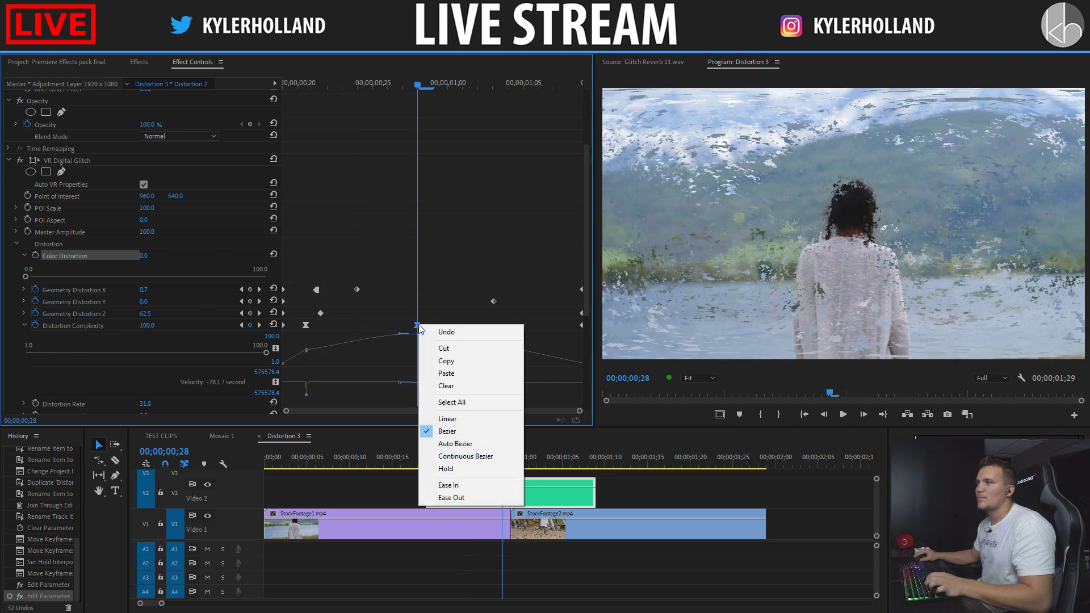
{"action": "left_click", "coordinate": [445, 468]}
{"action": "left_click_drag", "start_coordinate": [419, 327], "coordinate": [353, 329]}
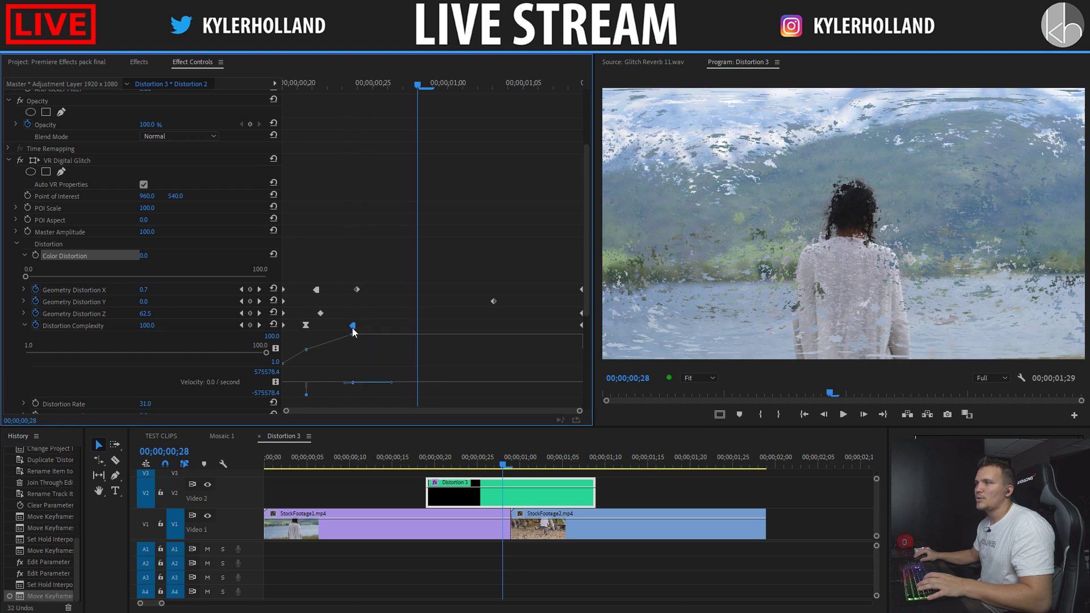
{"action": "left_click_drag", "start_coordinate": [148, 329], "coordinate": [188, 321]}
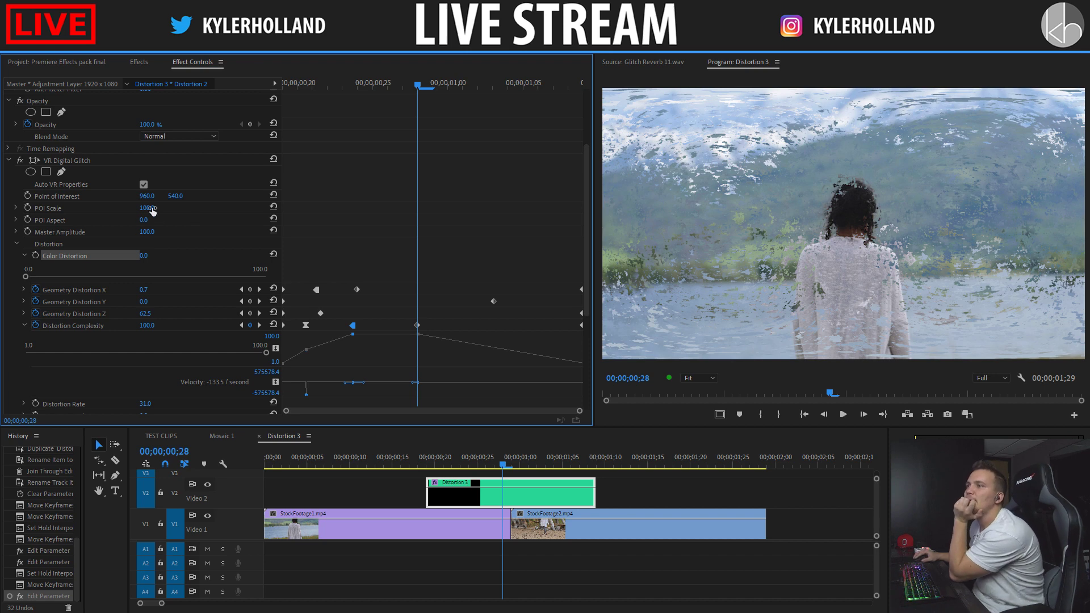
Step: Animate the VR Digital Glitch POI Scale from 30 to 100 with Hold keyframes, and move both keyframes earlier in the layer
{"action": "left_click_drag", "start_coordinate": [149, 208], "coordinate": [109, 208]}
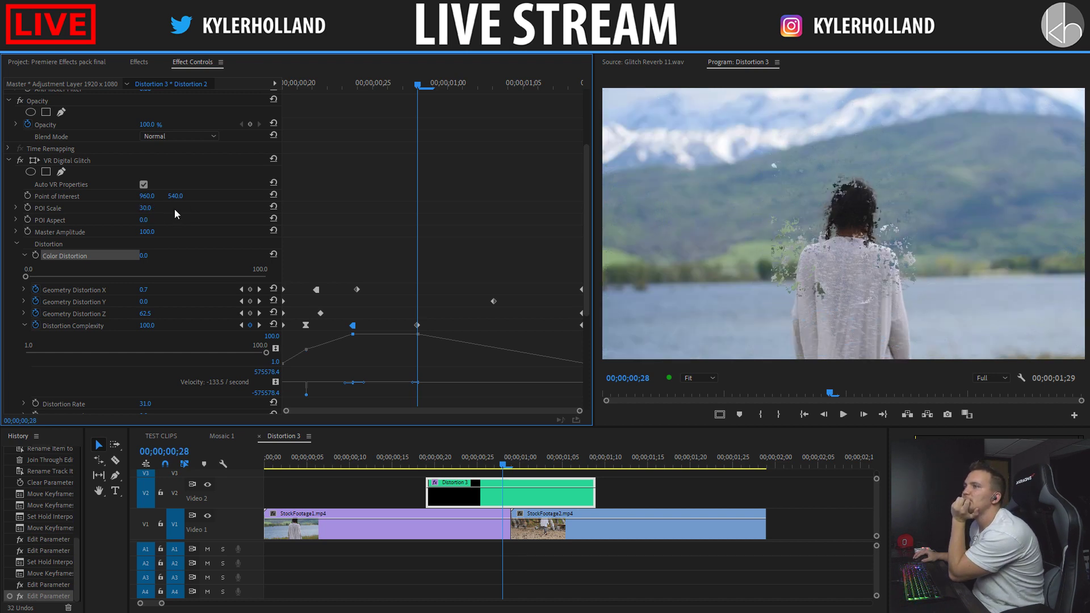
{"action": "left_click", "coordinate": [27, 207]}
{"action": "left_click", "coordinate": [478, 85]}
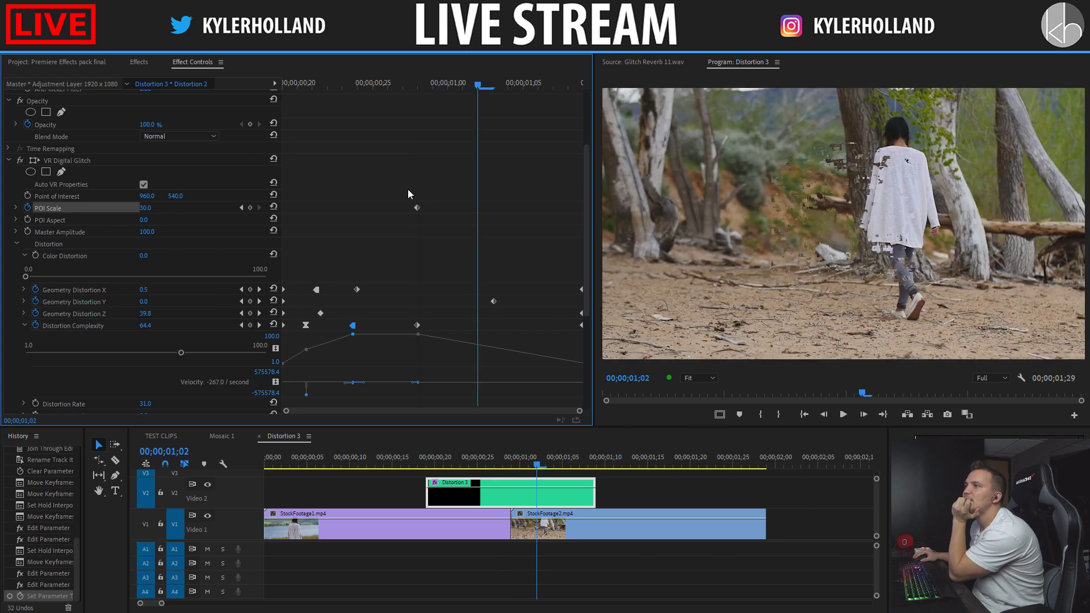
{"action": "right_click", "coordinate": [417, 208]}
{"action": "left_click", "coordinate": [448, 348]}
{"action": "left_click_drag", "start_coordinate": [146, 207], "coordinate": [183, 204]}
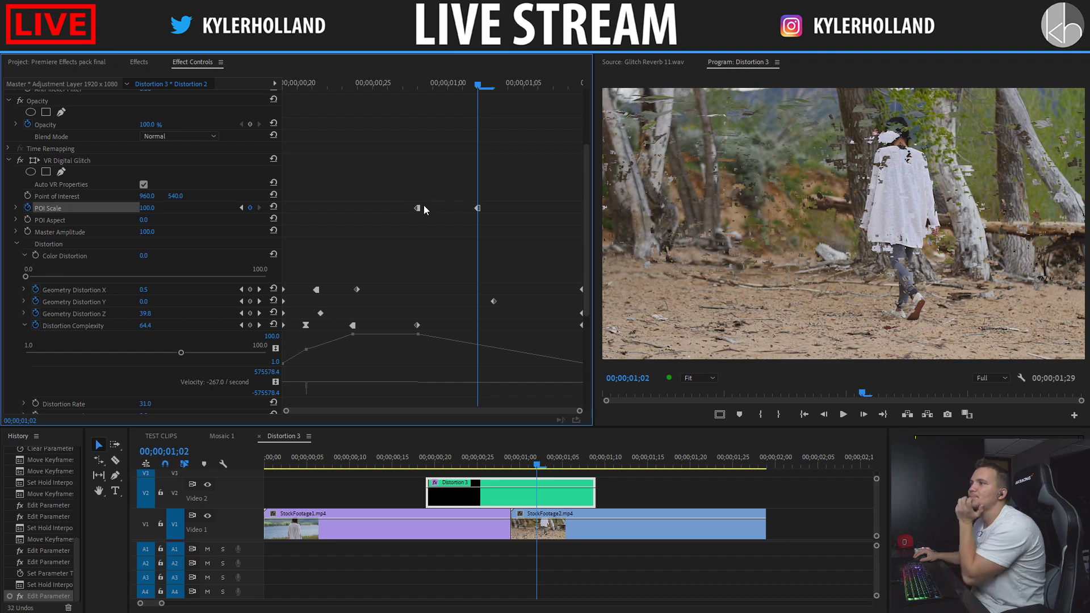
{"action": "left_click_drag", "start_coordinate": [417, 208], "coordinate": [321, 208]}
{"action": "left_click_drag", "start_coordinate": [477, 208], "coordinate": [457, 208]}
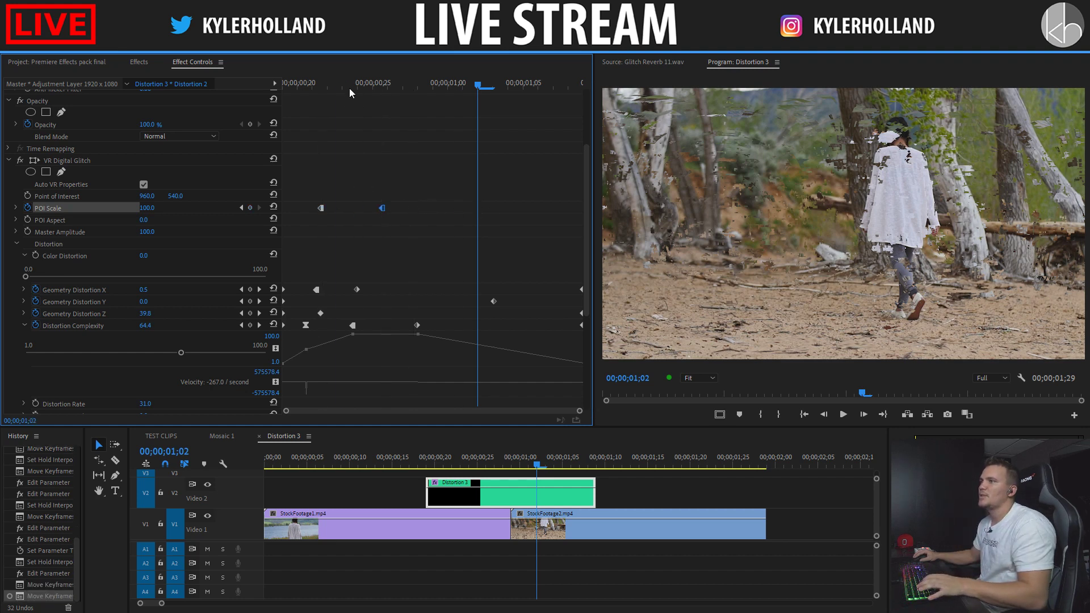
Step: Play through the Distortion 3 transition several times to review the new keyframed glitch
{"action": "left_click_drag", "start_coordinate": [350, 85], "coordinate": [424, 138]}
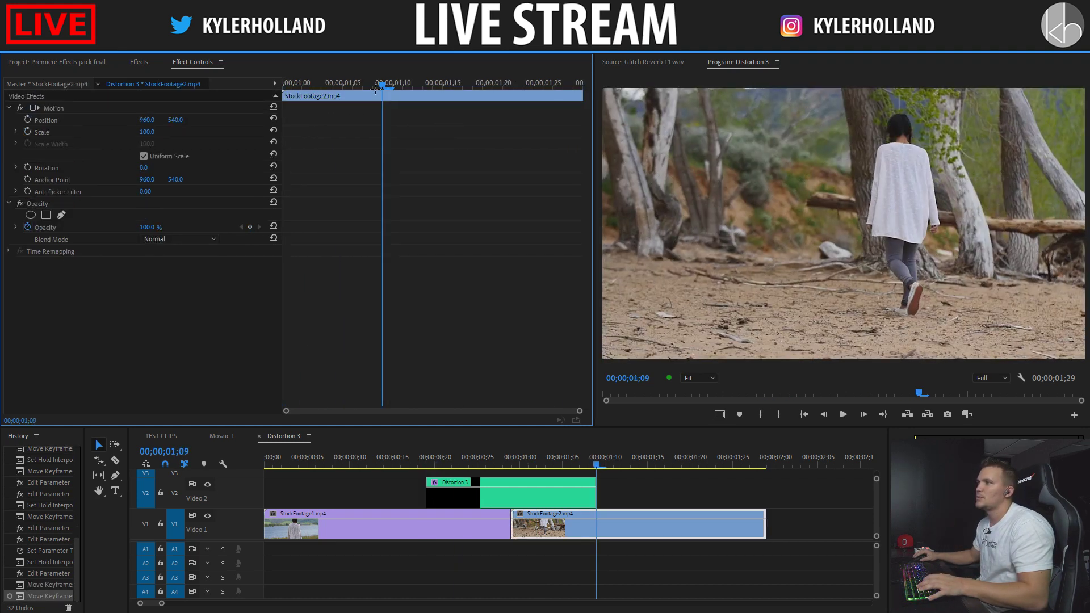
{"action": "left_click", "coordinate": [421, 456]}
{"action": "key", "text": "space"}
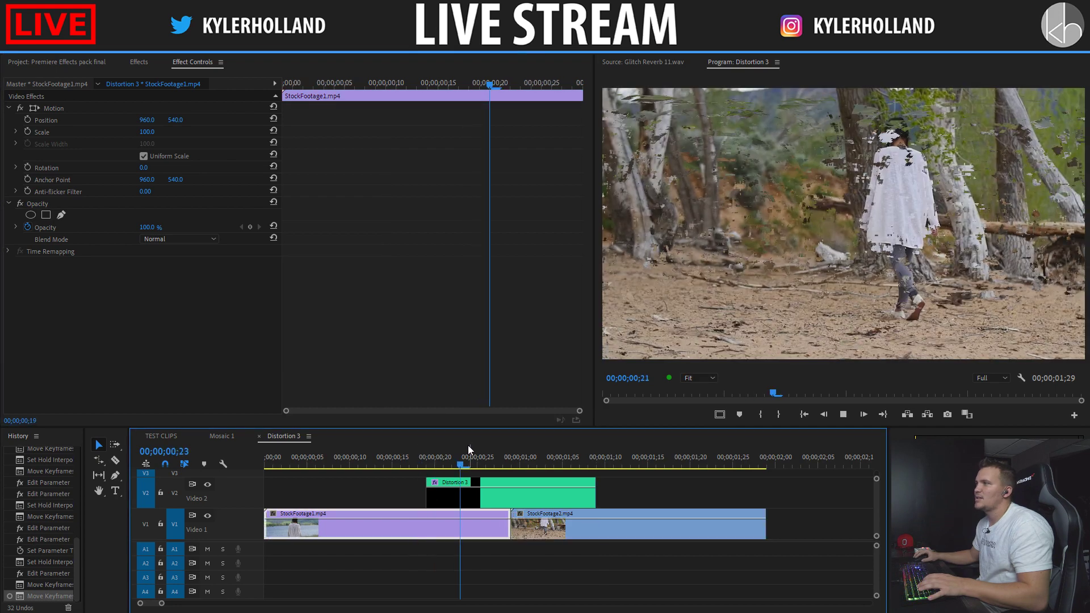
{"action": "left_click", "coordinate": [395, 456]}
{"action": "left_click", "coordinate": [395, 456]}
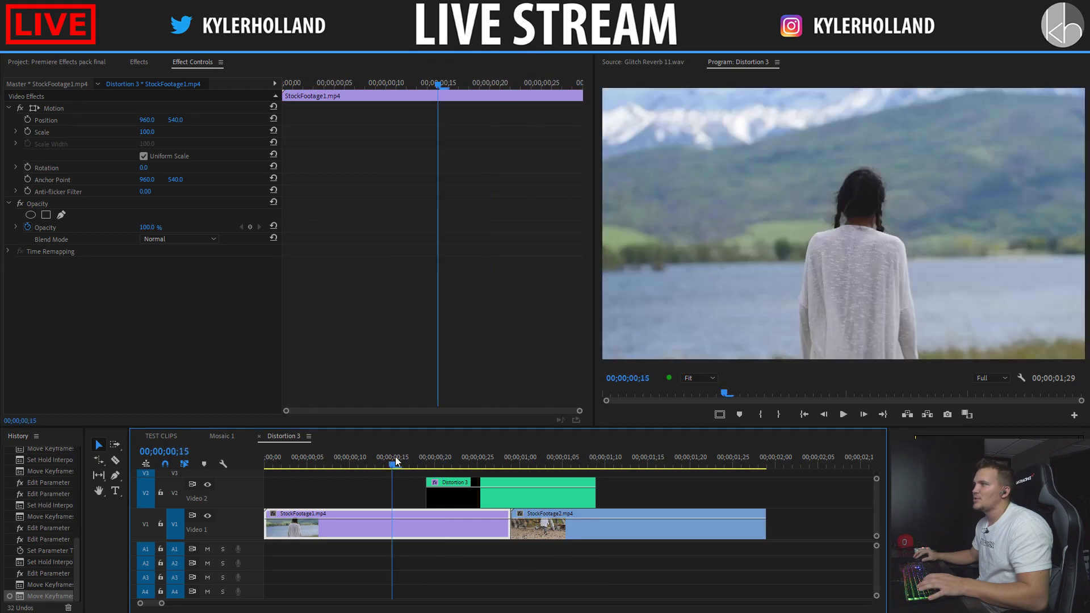
{"action": "left_click", "coordinate": [396, 456]}
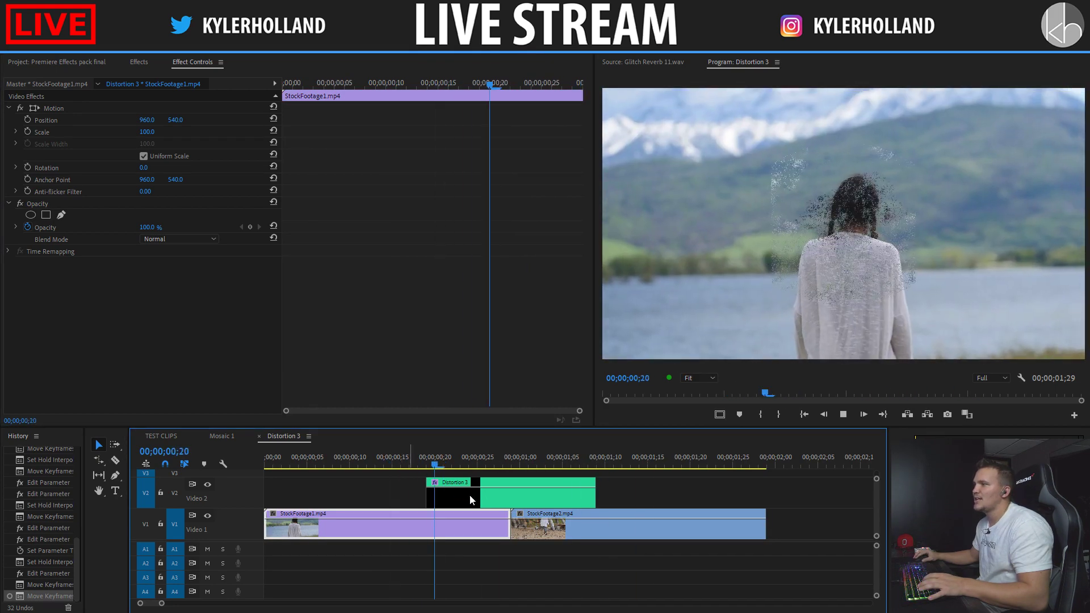
{"action": "left_click", "coordinate": [434, 461]}
Step: Set the POI Aspect of the Distortion 3 adjustment layer to 100 and preview the transition
{"action": "left_click", "coordinate": [494, 491]}
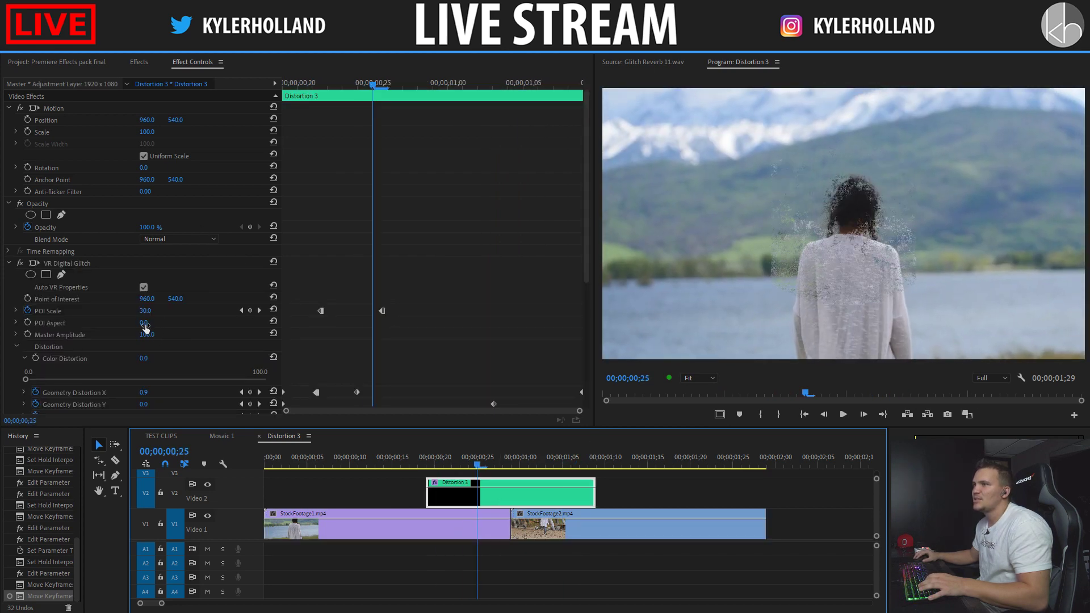
{"action": "left_click_drag", "start_coordinate": [145, 323], "coordinate": [189, 324]}
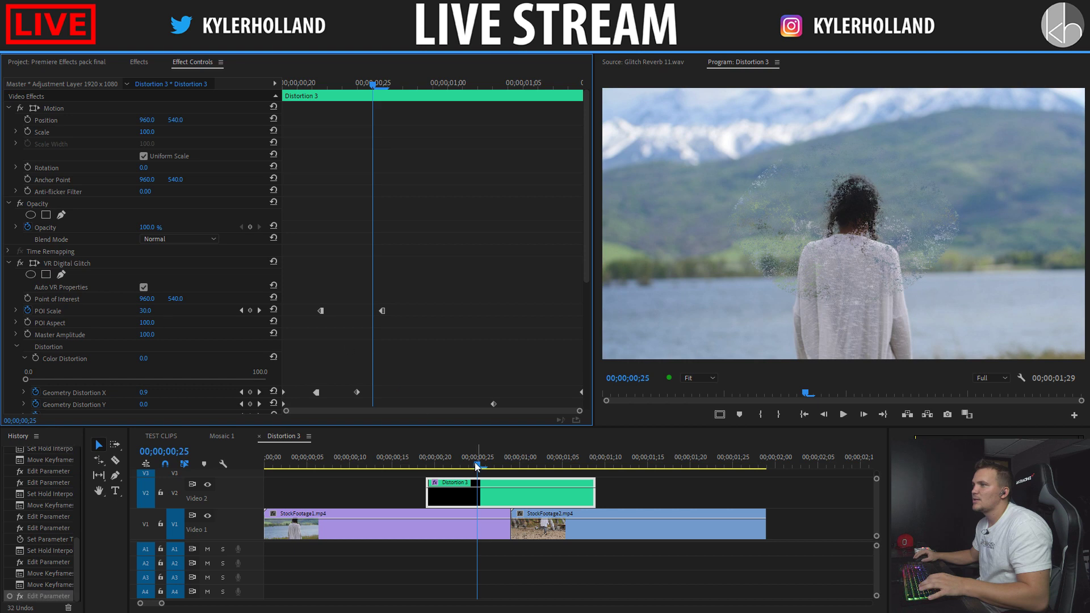
{"action": "left_click_drag", "start_coordinate": [474, 462], "coordinate": [373, 447]}
{"action": "key", "text": "space"}
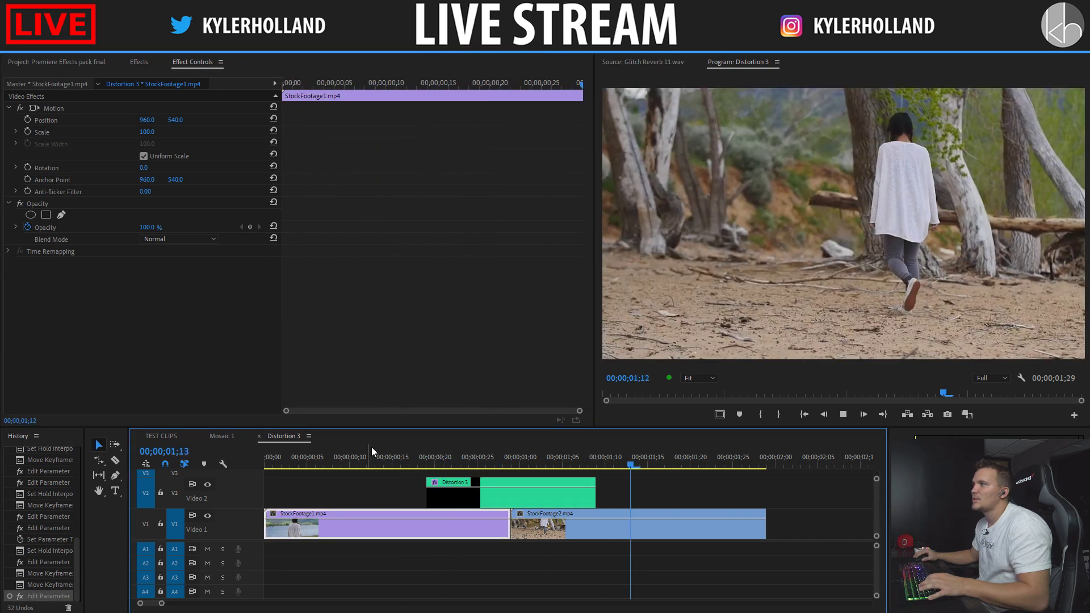
{"action": "left_click", "coordinate": [421, 454]}
{"action": "key", "text": "space"}
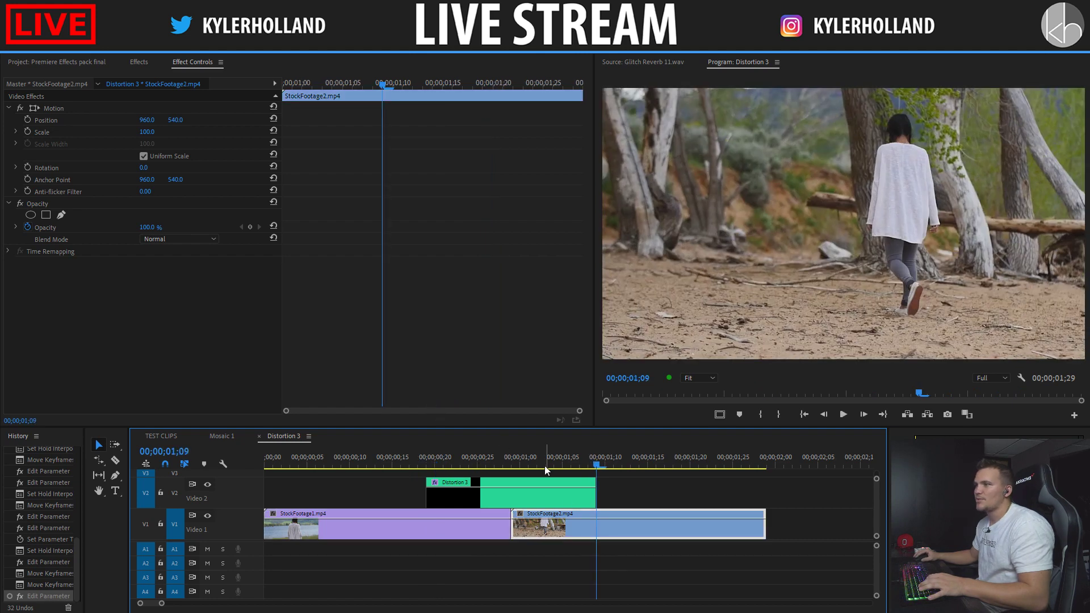
Step: Split the Distortion 3 adjustment layer at the cut between the two stock clips and close the Distortion 3 sequence
{"action": "key", "text": "c"}
{"action": "left_click", "coordinate": [511, 492]}
{"action": "key", "text": "v"}
{"action": "left_click", "coordinate": [665, 499]}
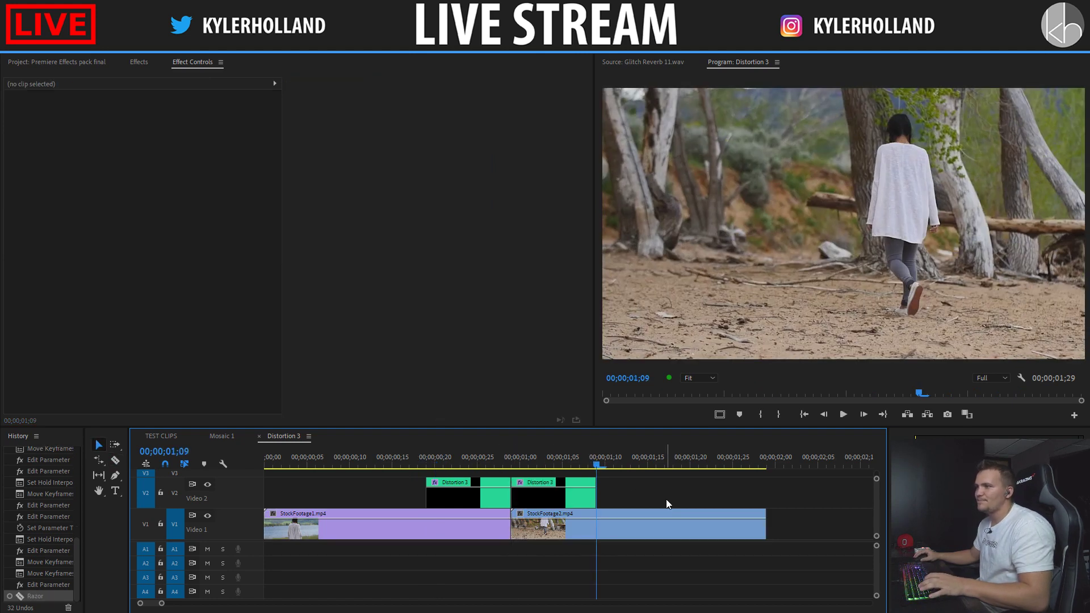
{"action": "left_click", "coordinate": [260, 436]}
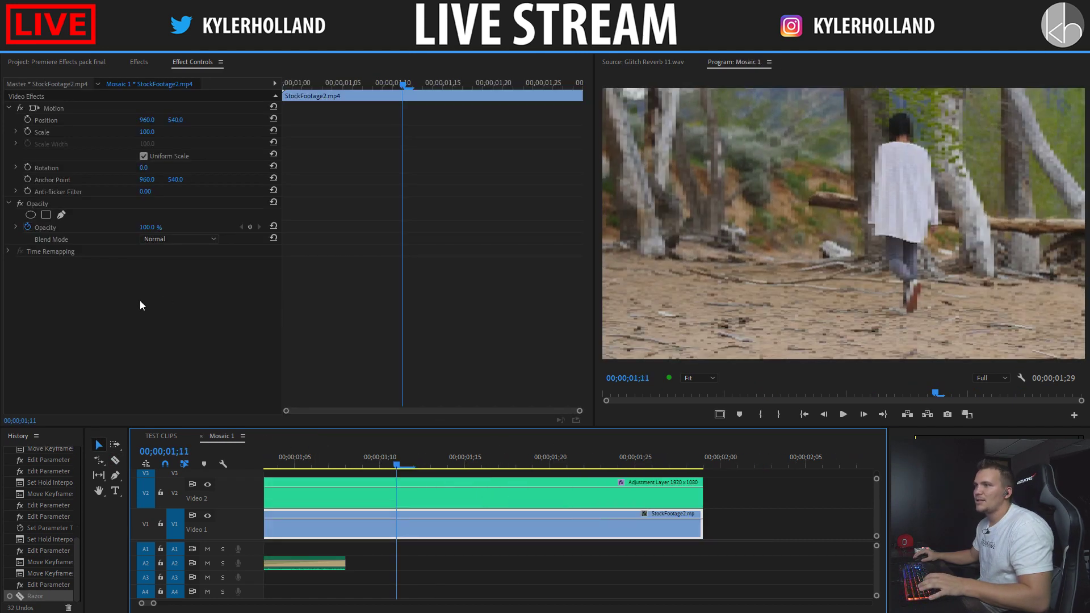
Step: Show the project bins and switch to the TEST CLIPS sequence
{"action": "left_click", "coordinate": [91, 65]}
{"action": "right_click", "coordinate": [101, 207]}
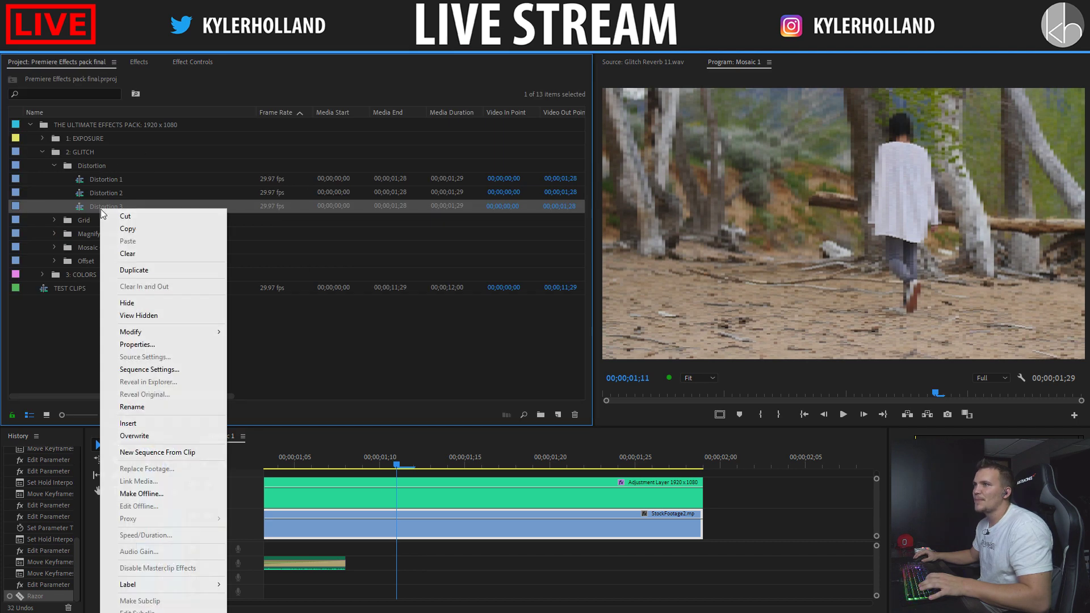
{"action": "left_click", "coordinate": [120, 261]}
{"action": "left_click", "coordinate": [161, 436]}
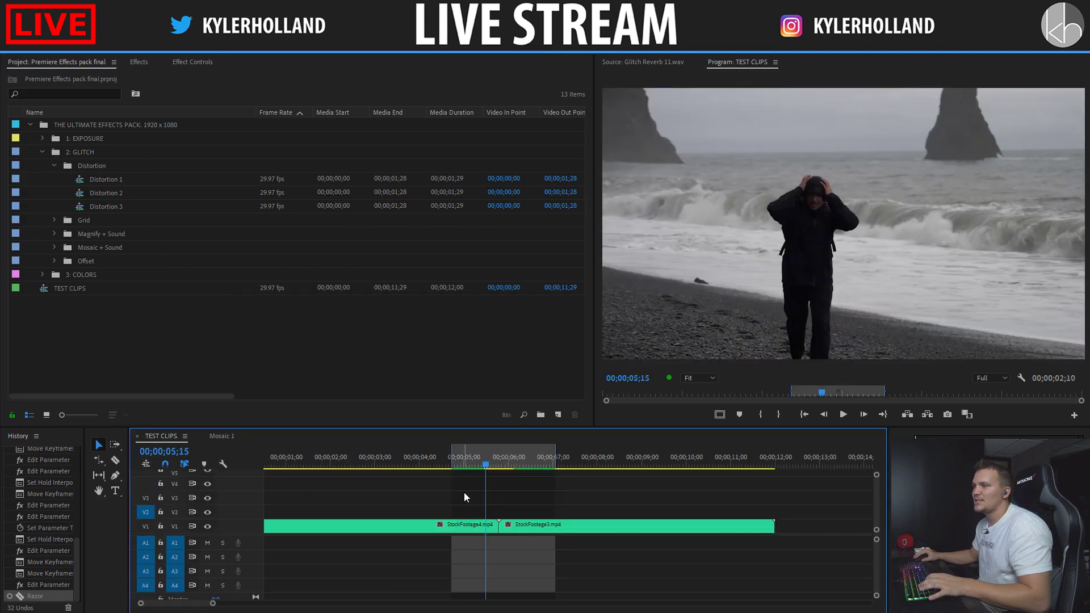
Step: Place the Distortion 3 sequence on V2 over the cut between StockFootage4.mp4 and StockFootage3.mp4, and preview it
{"action": "left_click_drag", "start_coordinate": [131, 208], "coordinate": [497, 511]}
{"action": "key", "text": "space"}
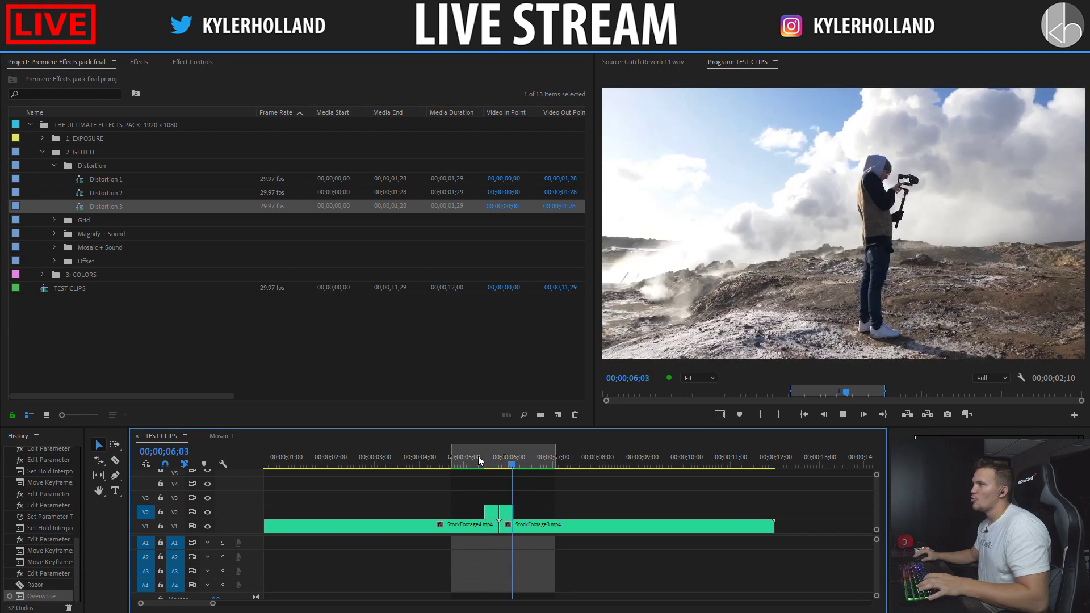
{"action": "key", "text": "space"}
Step: Expand the Magnify + Sound bin and select the Magnify 1 sequence
{"action": "left_click", "coordinate": [113, 233]}
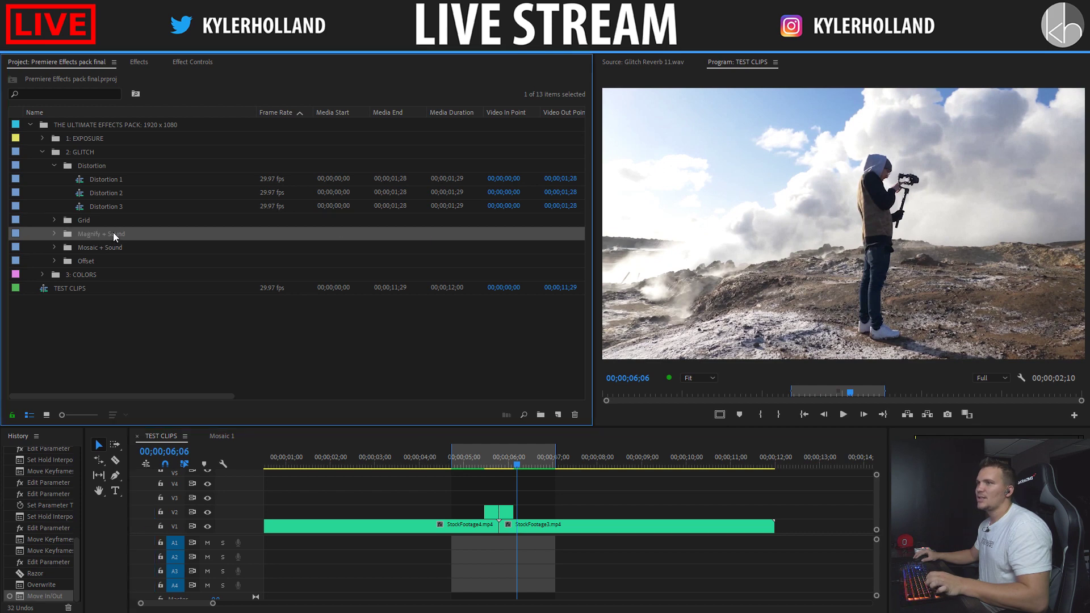
{"action": "left_click", "coordinate": [57, 228]}
{"action": "left_click", "coordinate": [85, 246]}
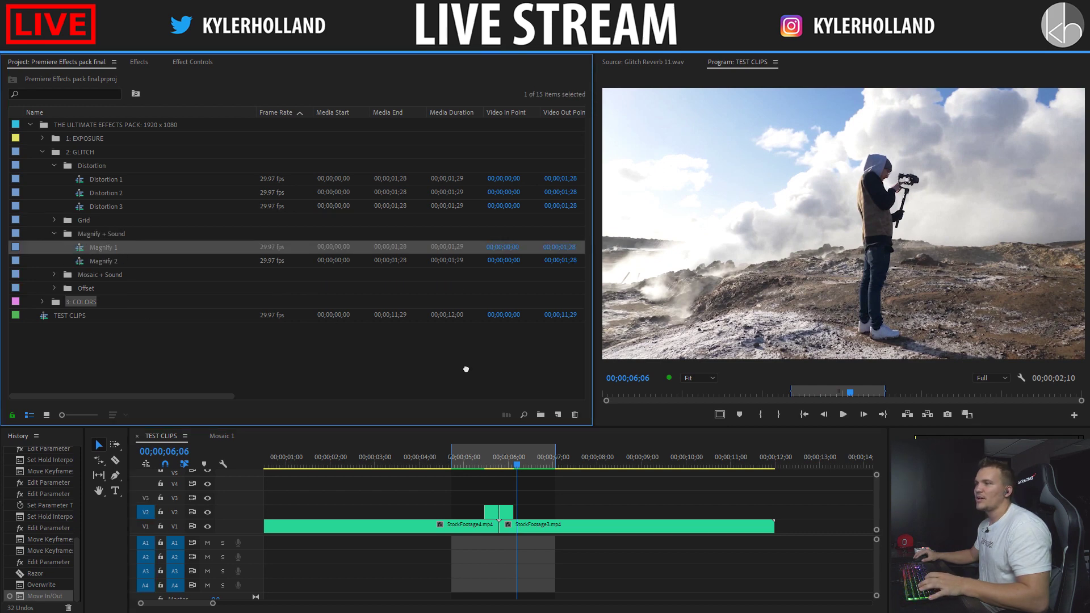
Step: Try layering Magnify 1 on V3 above the Distortion 3 transition in TEST CLIPS and preview the combination
{"action": "left_click_drag", "start_coordinate": [465, 369], "coordinate": [497, 498]}
{"action": "left_click", "coordinate": [461, 455]}
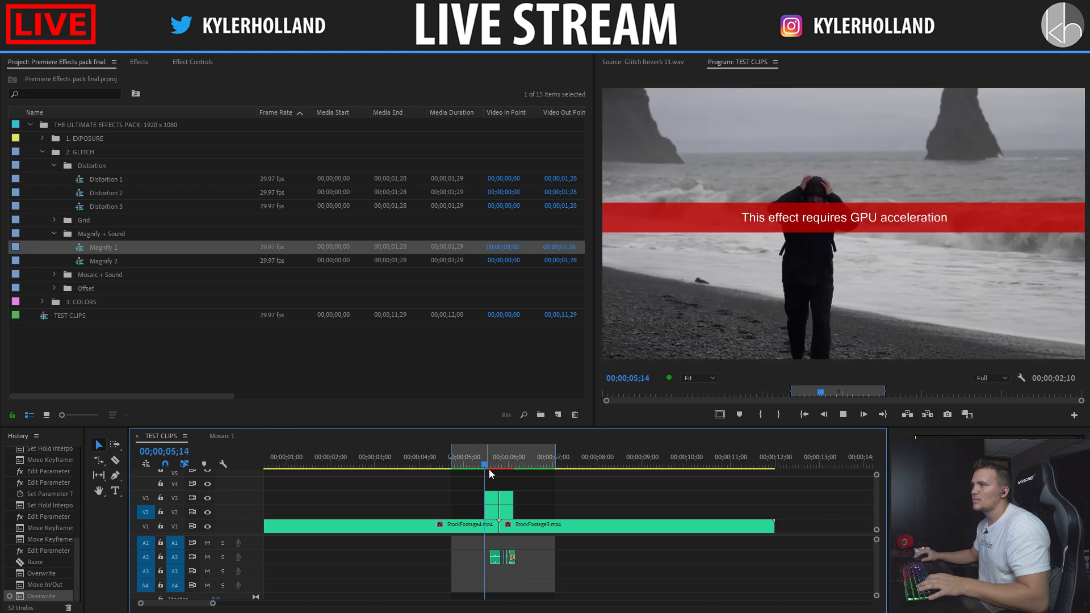
{"action": "key", "text": "space"}
{"action": "left_click_drag", "start_coordinate": [501, 464], "coordinate": [486, 463]}
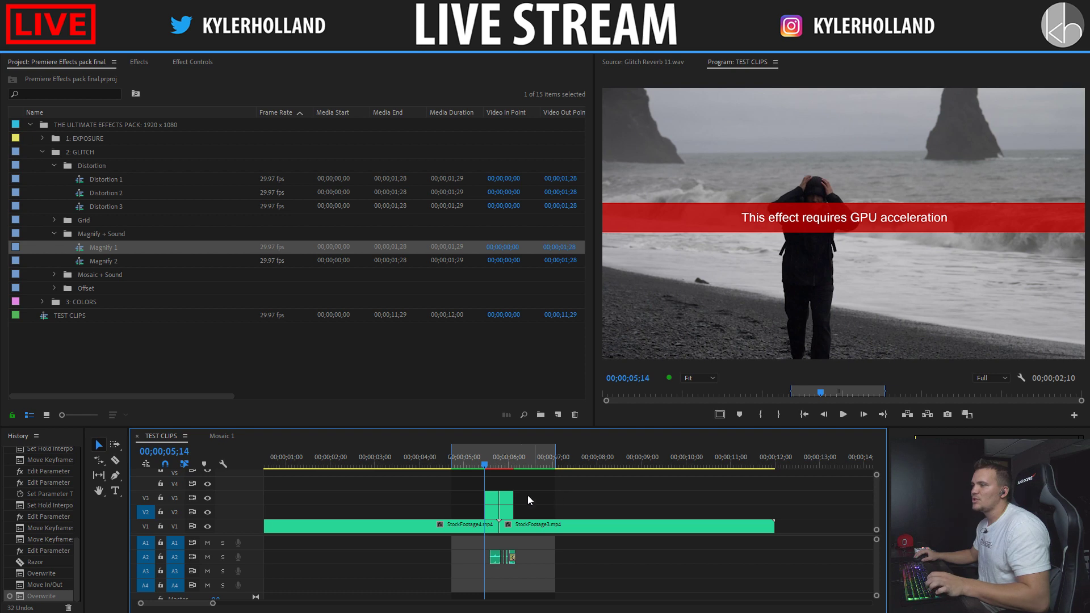
{"action": "left_click_drag", "start_coordinate": [491, 466], "coordinate": [490, 466]}
Step: Undo the placement of Magnify 1 and Distortion 3 in TEST CLIPS, checking playback in between
{"action": "key", "text": "ctrl+z"}
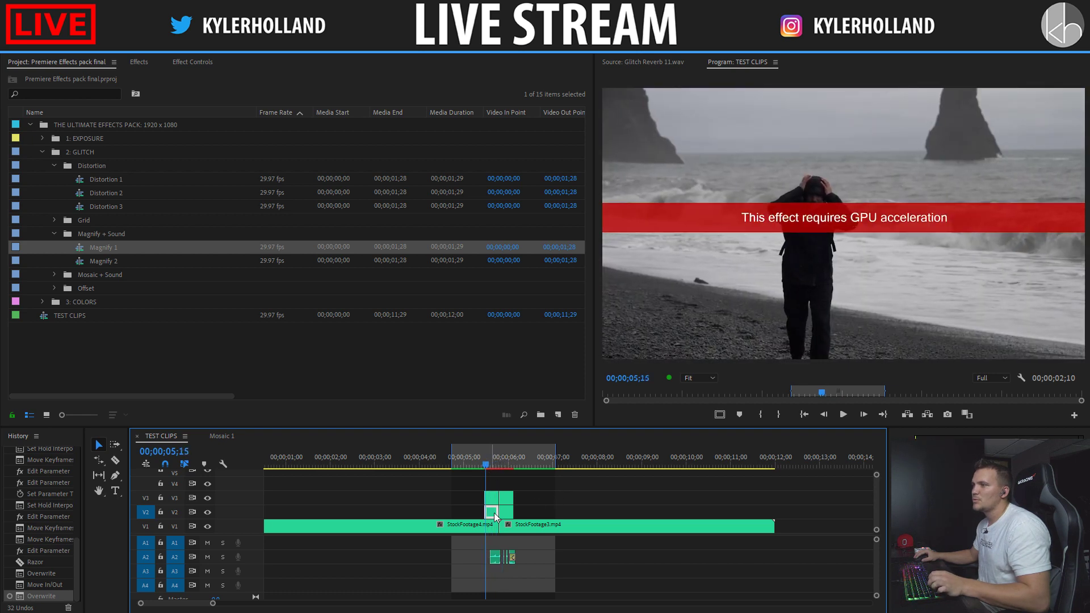
{"action": "key", "text": "space"}
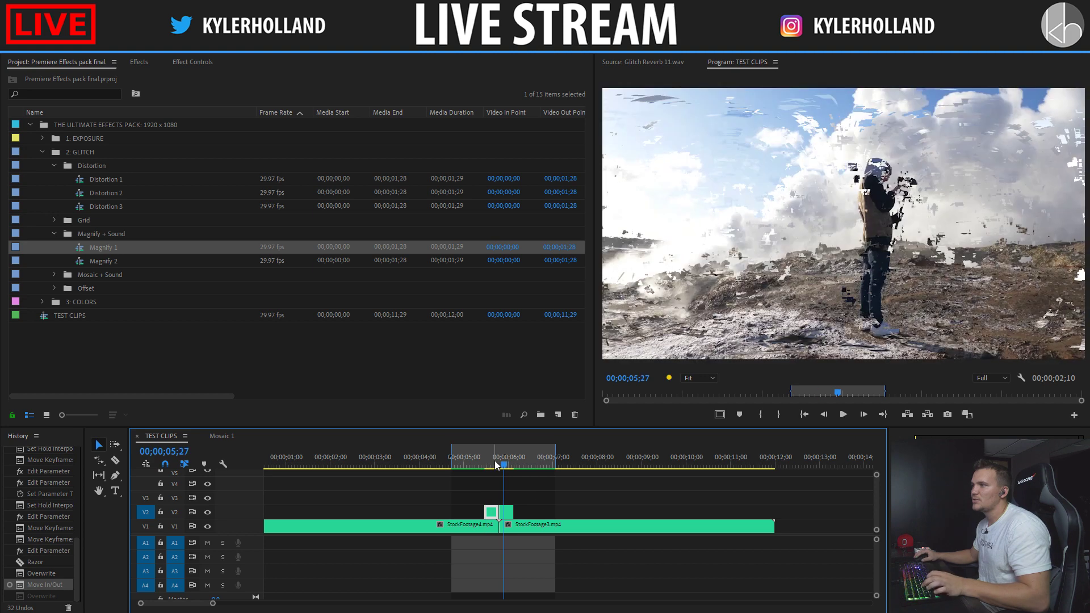
{"action": "key", "text": "ctrl+z"}
{"action": "key", "text": "ctrl+z"}
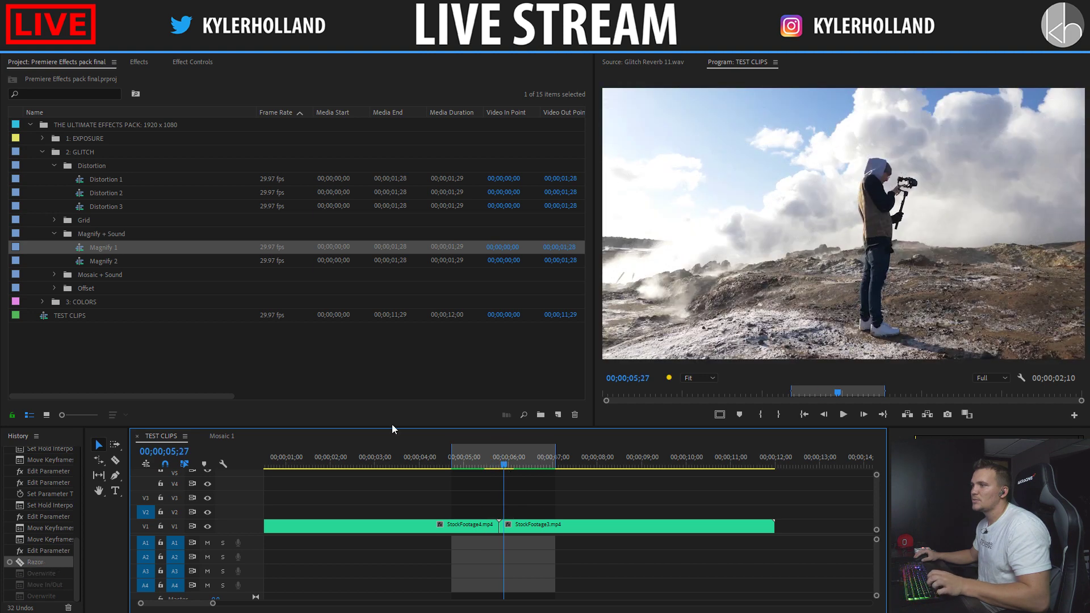
Step: Place Magnify 1 with its sound on V2 over the cut, stack Distortion 3 above it on V3, and preview the combined transition
{"action": "left_click_drag", "start_coordinate": [110, 253], "coordinate": [505, 517]}
{"action": "left_click", "coordinate": [489, 467]}
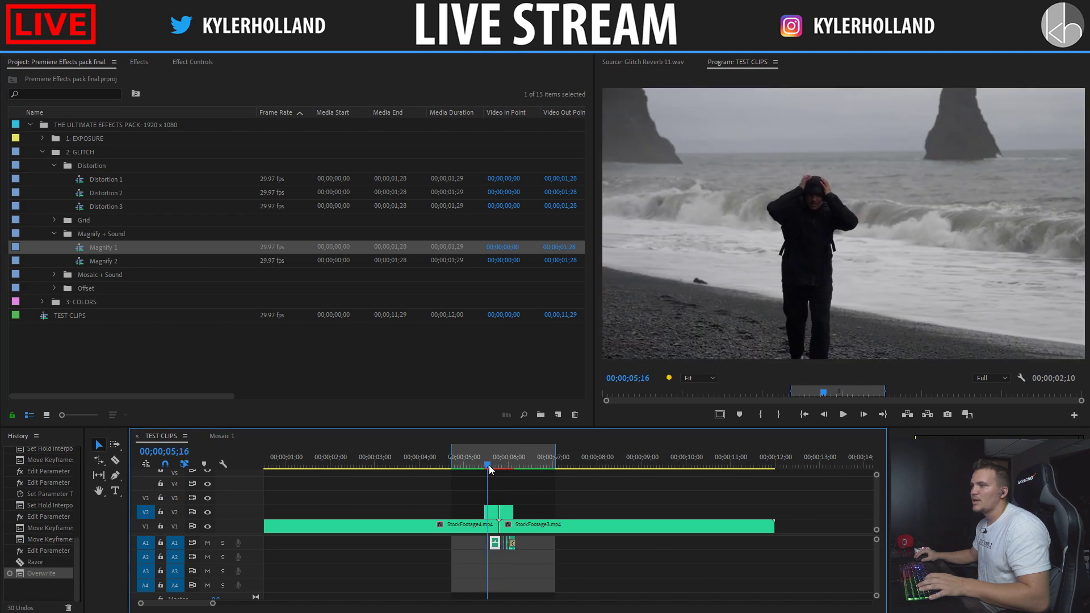
{"action": "left_click_drag", "start_coordinate": [107, 209], "coordinate": [499, 500]}
{"action": "key", "text": "space"}
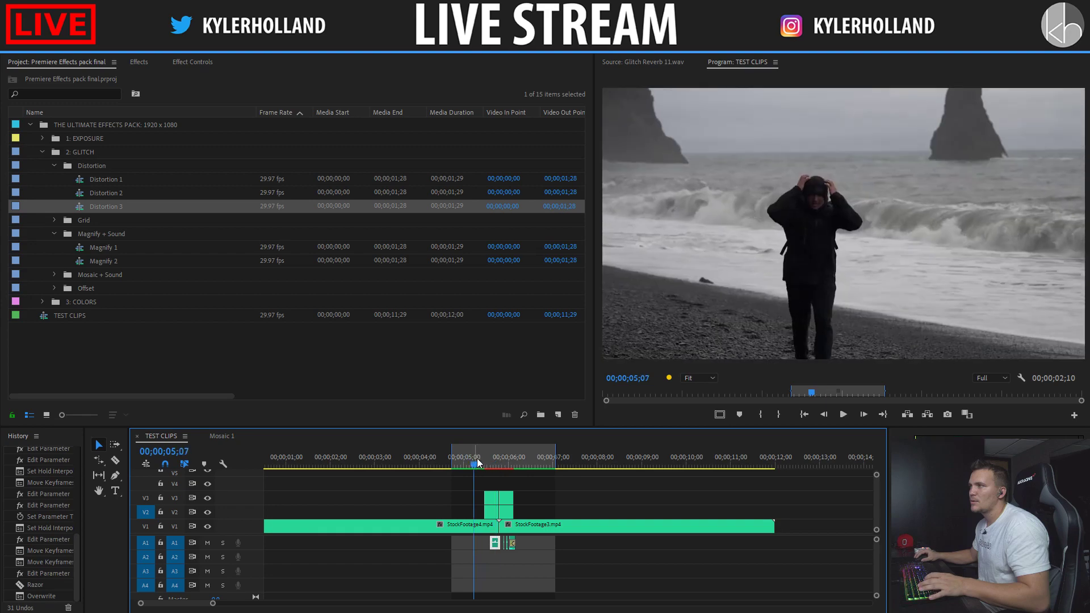
{"action": "left_click", "coordinate": [483, 462]}
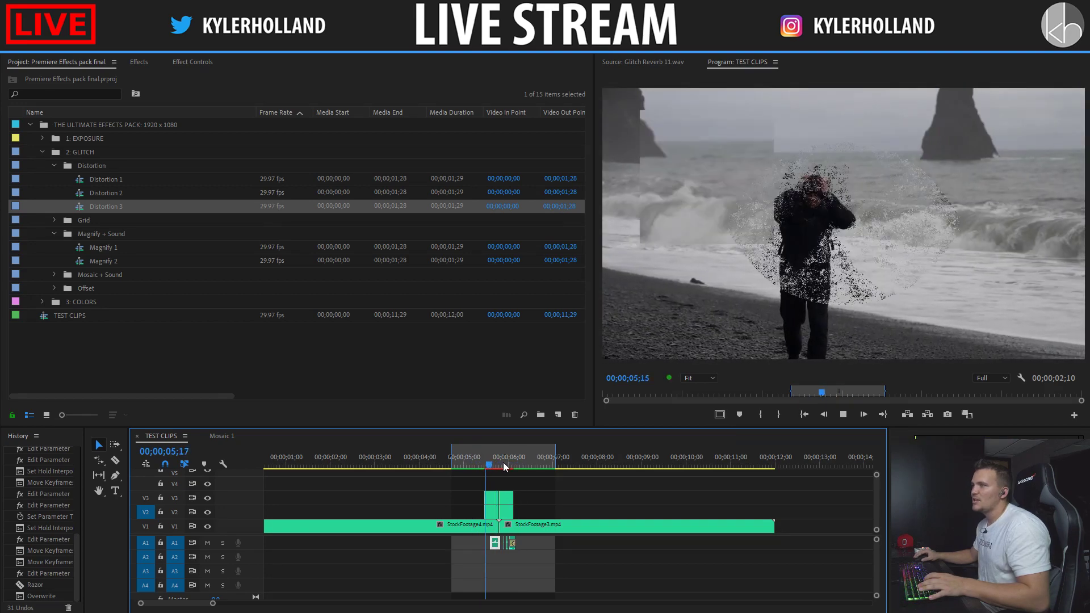
Step: Scrub through the combined transition in TEST CLIPS, then remove the stacked Magnify 1 and Distortion 3 clips by undoing their placement
{"action": "left_click", "coordinate": [485, 460]}
{"action": "left_click_drag", "start_coordinate": [486, 460], "coordinate": [512, 464]}
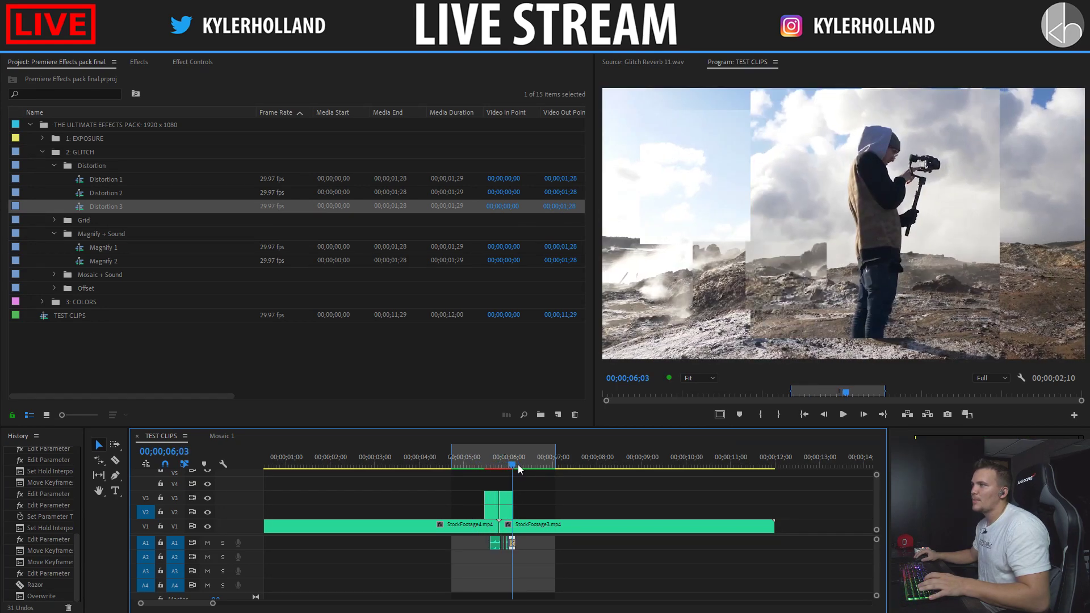
{"action": "key", "text": "ctrl+z"}
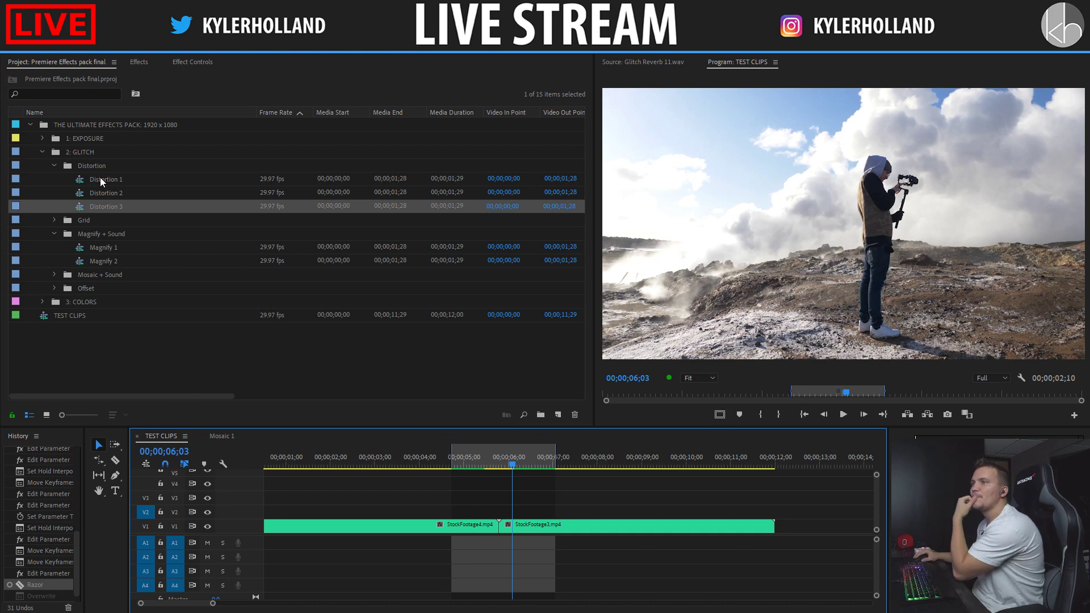
Step: Duplicate the Distortion 3 sequence in the Distortion bin and rename the copy as Distortion 4
{"action": "right_click", "coordinate": [111, 211]}
{"action": "left_click", "coordinate": [146, 273]}
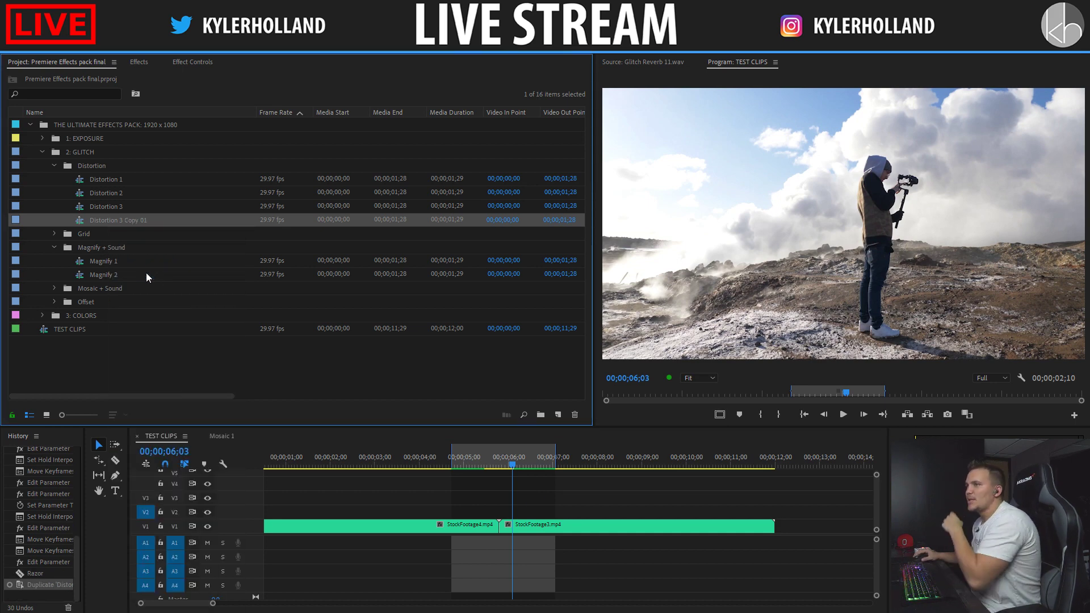
{"action": "left_click", "coordinate": [144, 219]}
{"action": "left_click", "coordinate": [169, 221]}
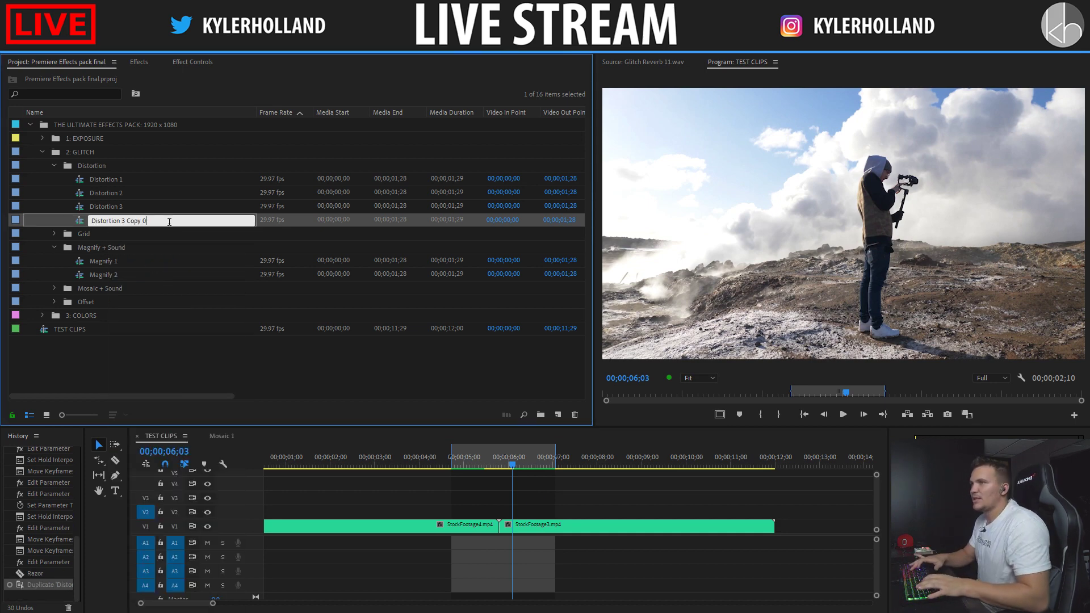
{"action": "key", "text": "BackSpace"}
{"action": "key", "text": "BackSpace"}
{"action": "key", "text": "BackSpace"}
{"action": "key", "text": "BackSpace"}
{"action": "key", "text": "BackSpace"}
{"action": "key", "text": "BackSpace"}
{"action": "key", "text": "BackSpace"}
{"action": "key", "text": "BackSpace"}
{"action": "type", "text": "4"}
{"action": "key", "text": "Tab"}
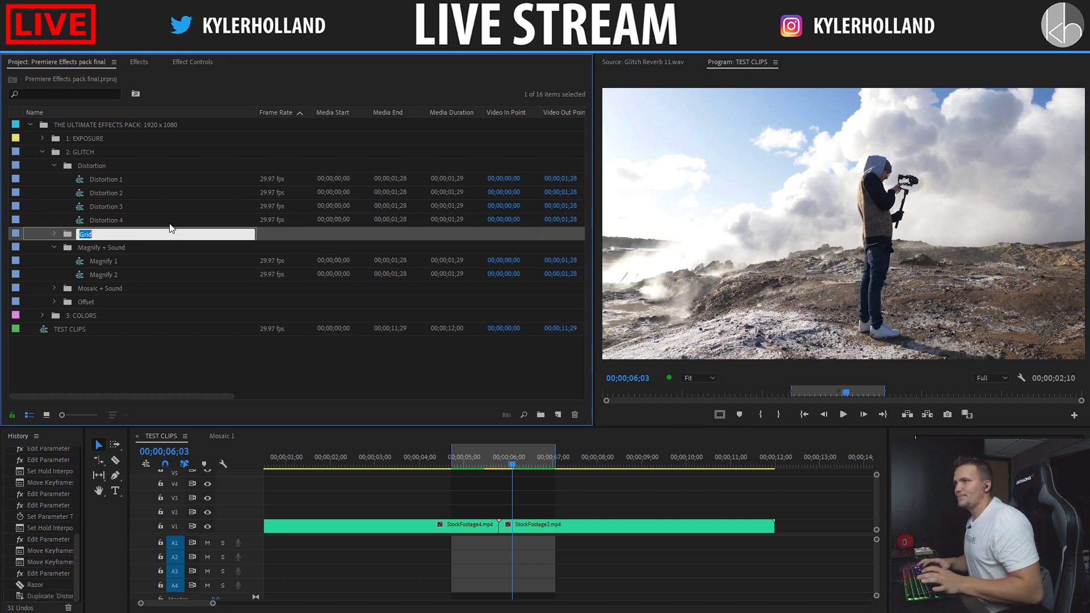
Step: Open the Distortion 4 sequence in the timeline and clear the selection in the project bins
{"action": "double_click", "coordinate": [83, 220]}
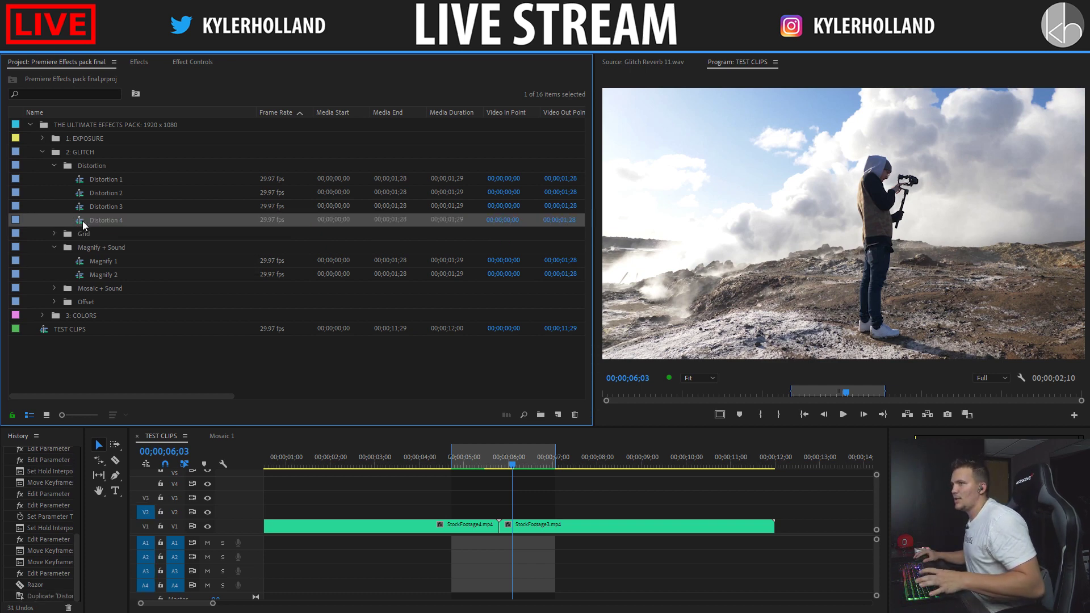
{"action": "left_click", "coordinate": [514, 504]}
{"action": "key", "text": "Delete"}
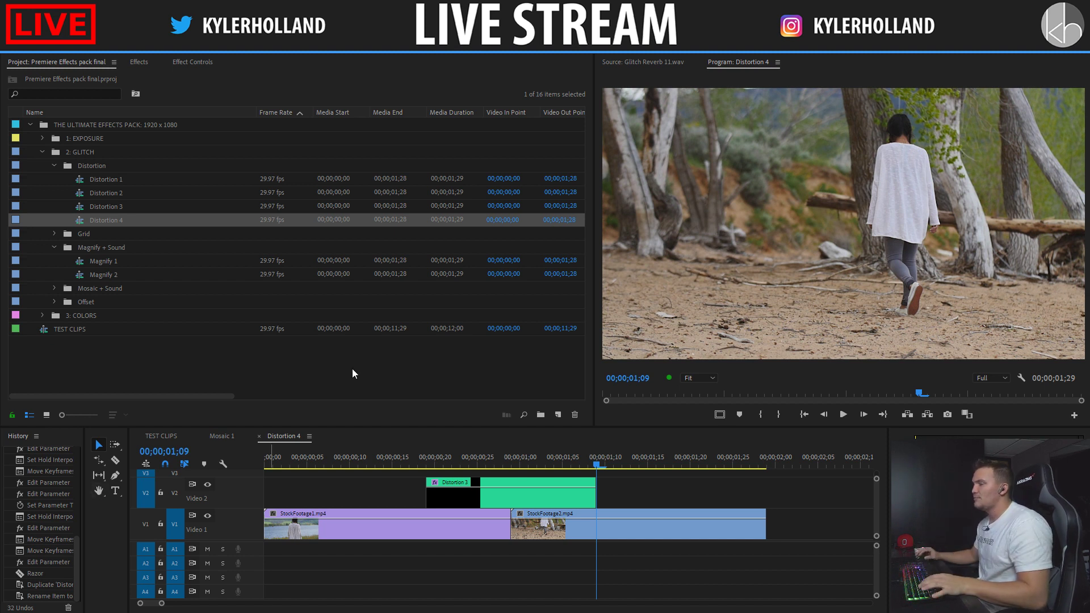
{"action": "left_click", "coordinate": [124, 342]}
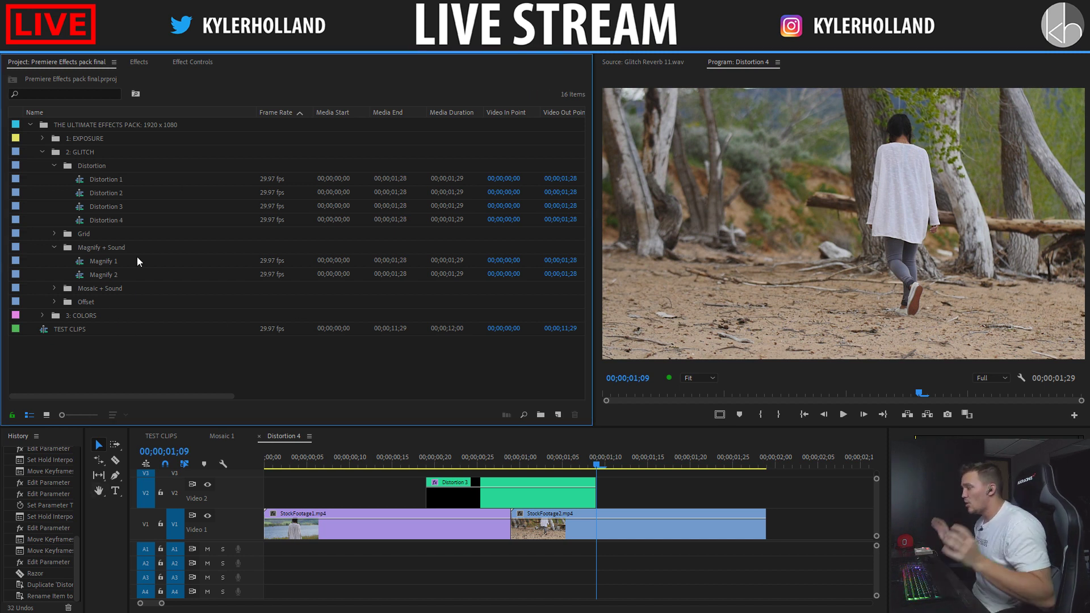